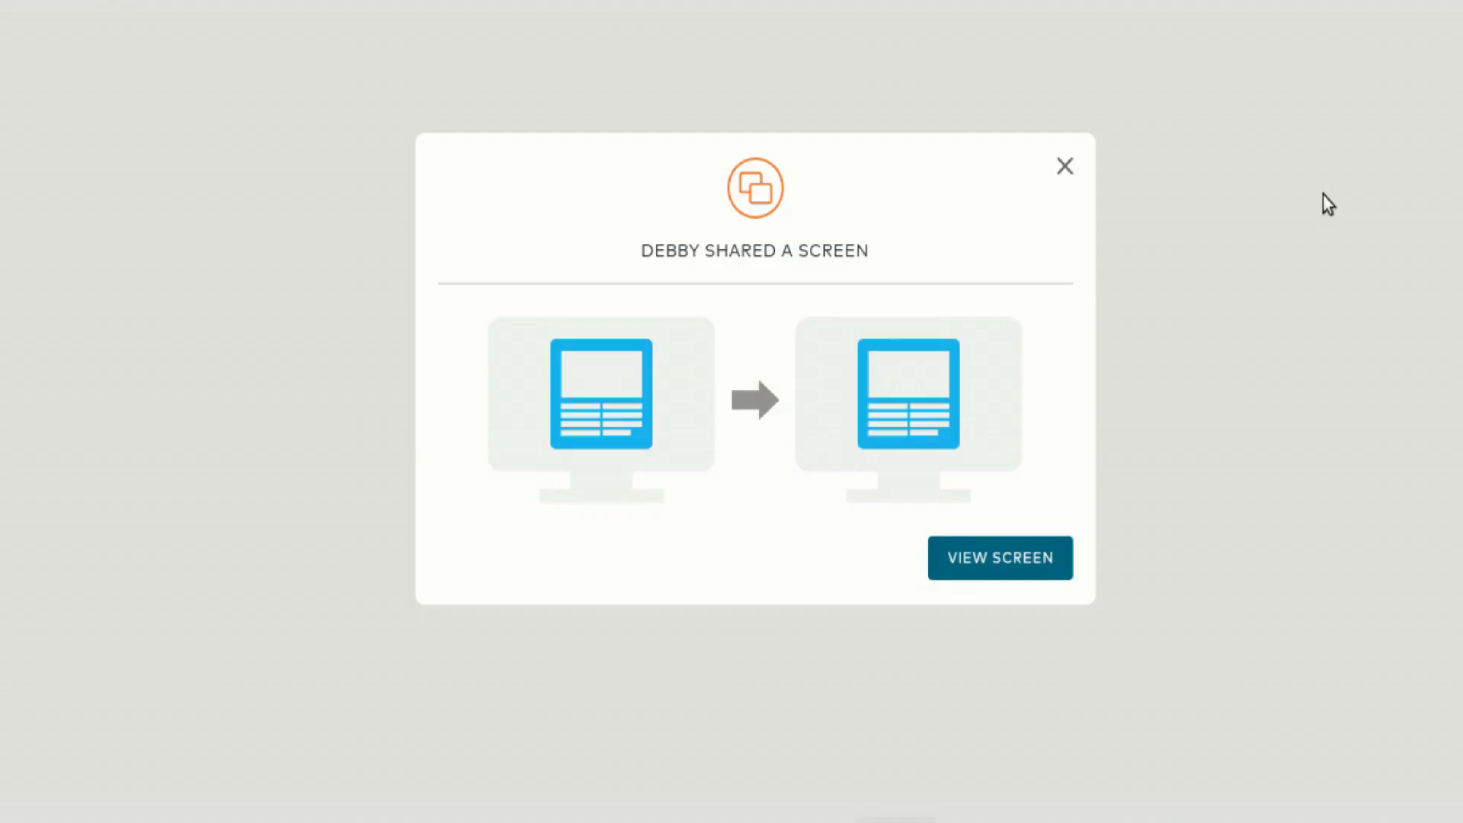
- View the shared screen, open the site's module list and look through the core modules
{"action": "left_click", "coordinate": [990, 557]}
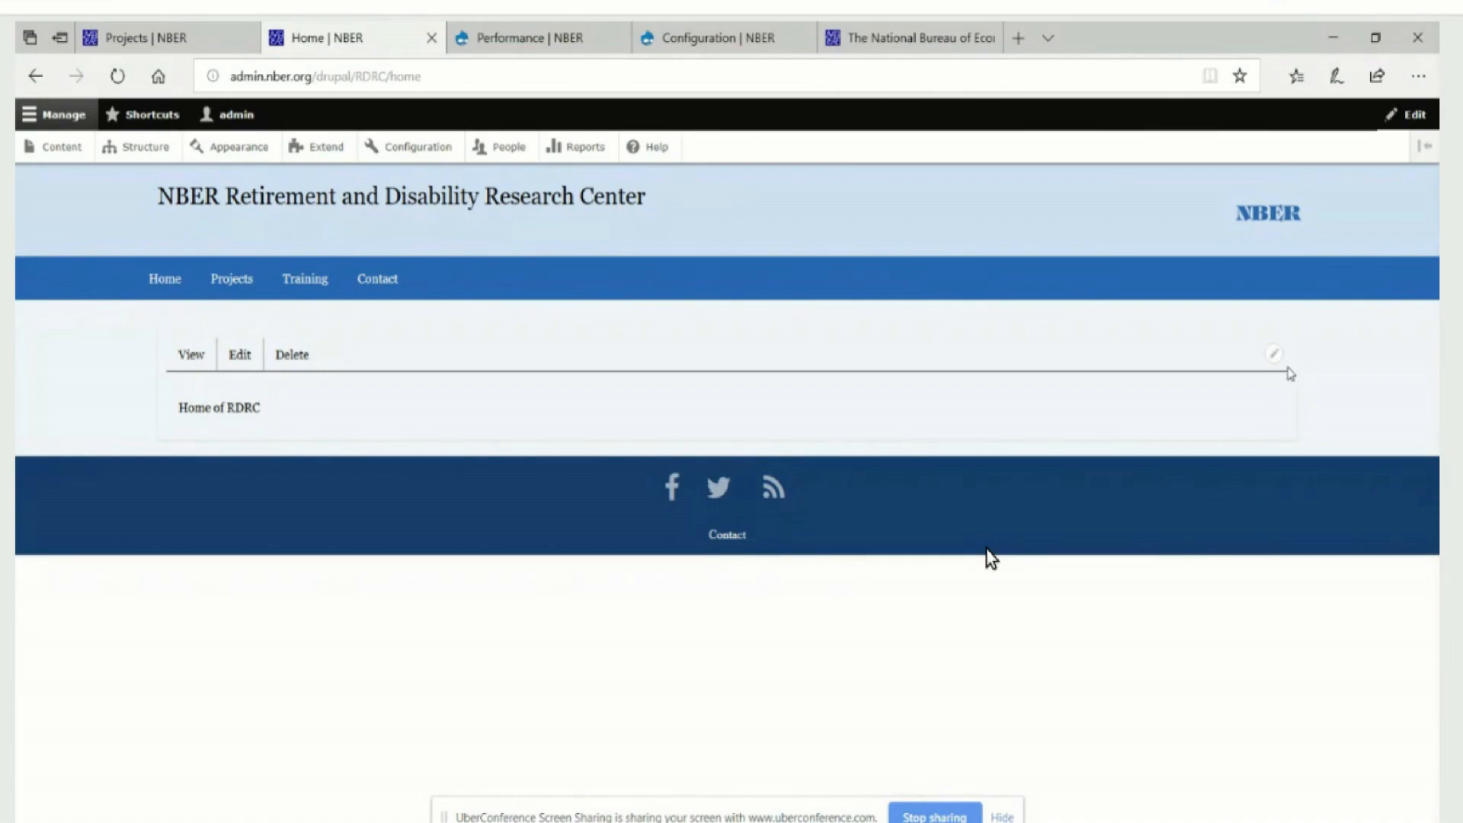
{"action": "left_click", "coordinate": [317, 148]}
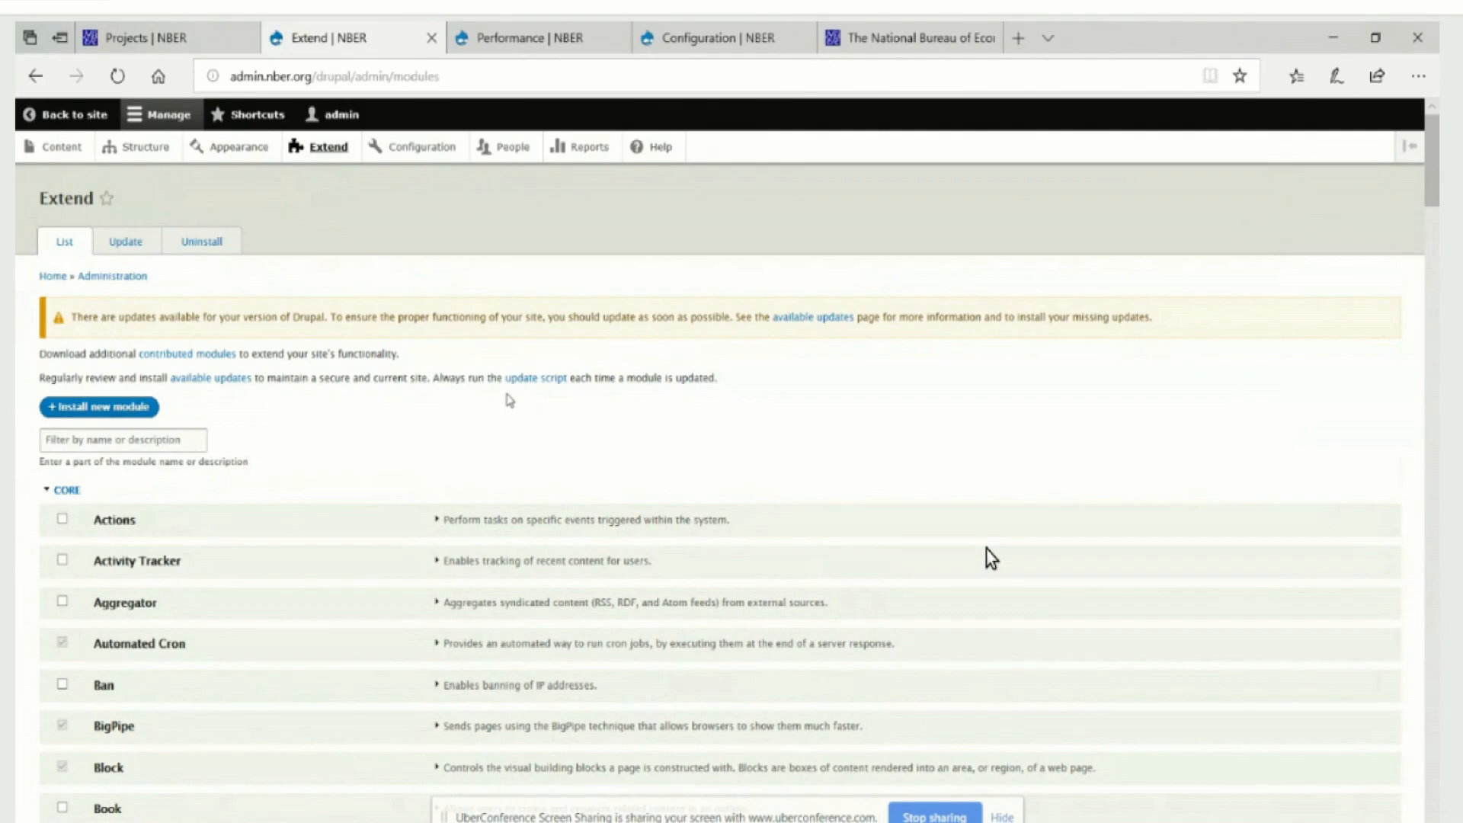
{"action": "scroll", "coordinate": [991, 558], "scroll_direction": "down", "scroll_amount": 6}
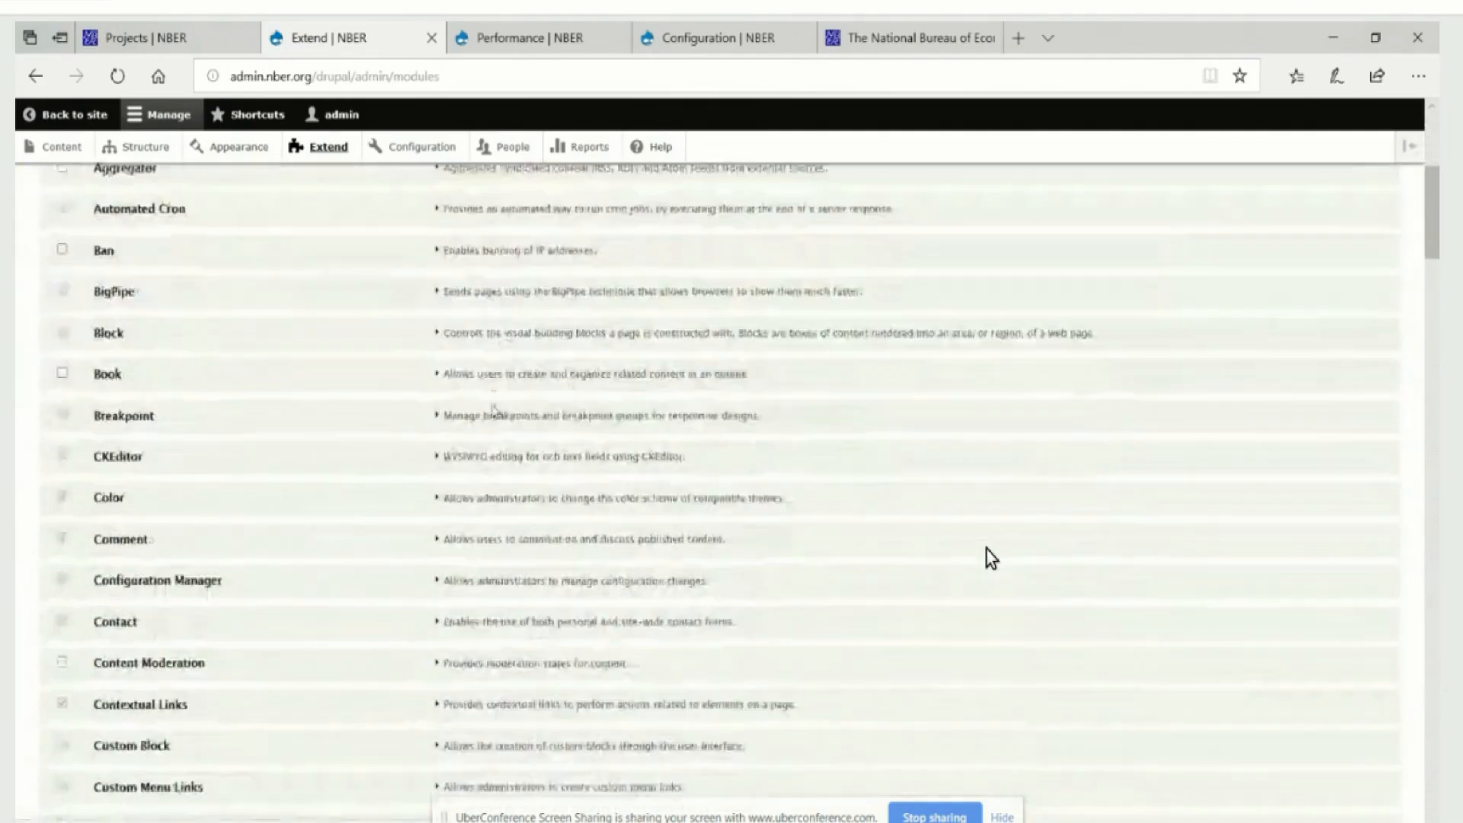
{"action": "scroll", "coordinate": [990, 558], "scroll_direction": "down", "scroll_amount": 4}
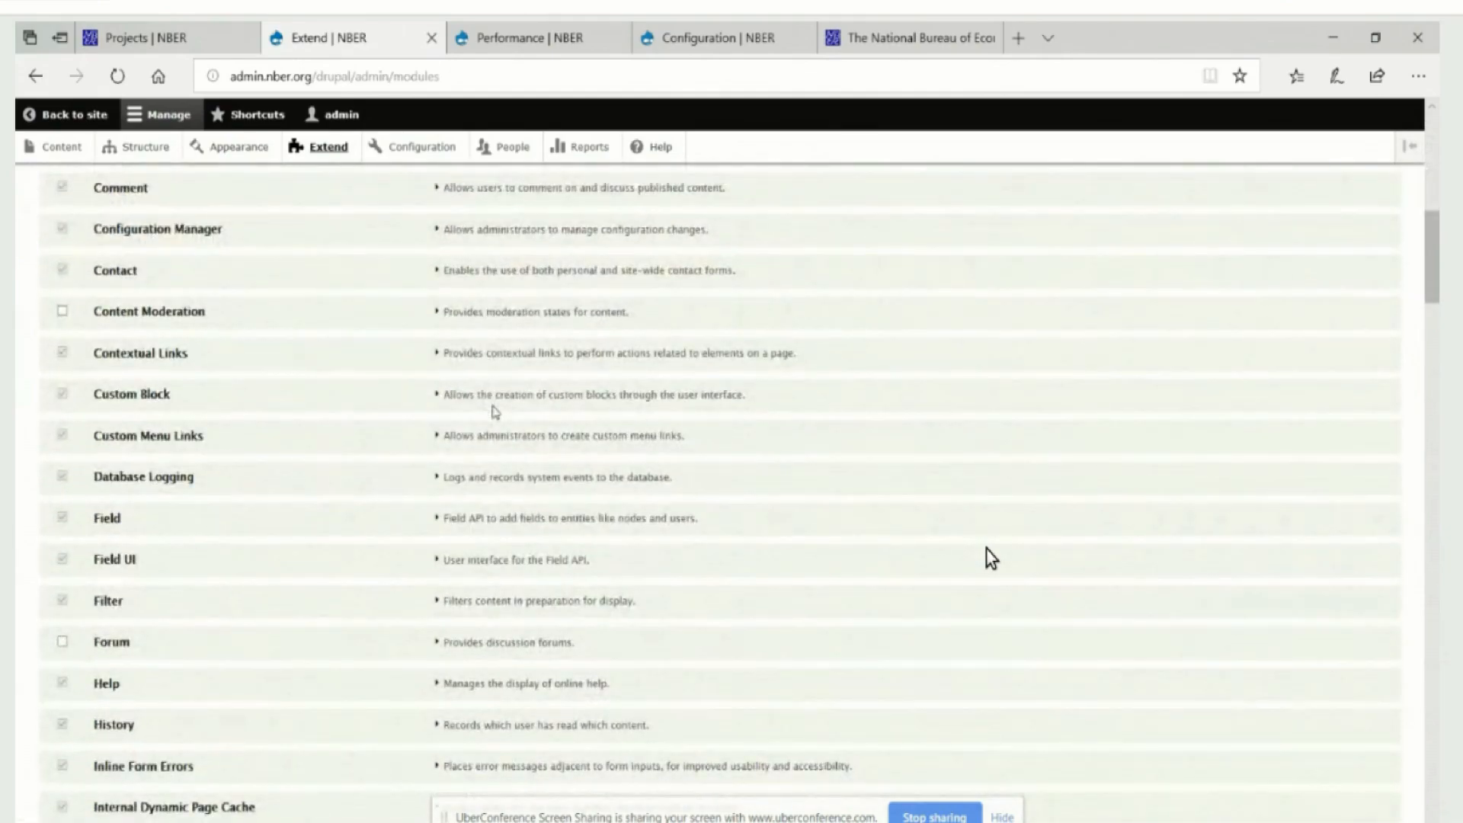
{"action": "scroll", "coordinate": [991, 559], "scroll_direction": "down", "scroll_amount": 4}
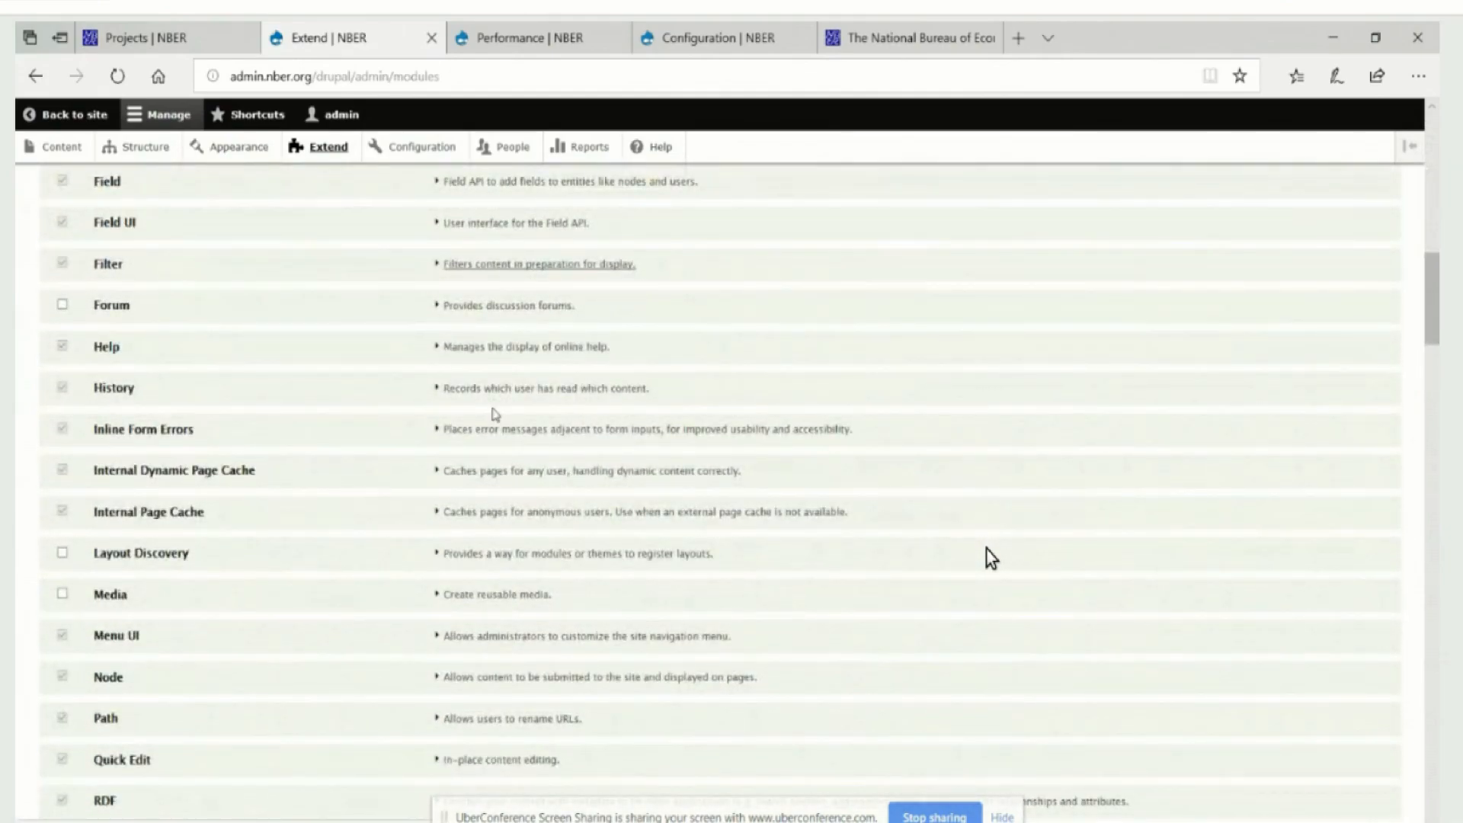
{"action": "scroll", "coordinate": [991, 559], "scroll_direction": "down", "scroll_amount": 1}
{"action": "scroll", "coordinate": [990, 558], "scroll_direction": "up", "scroll_amount": 15}
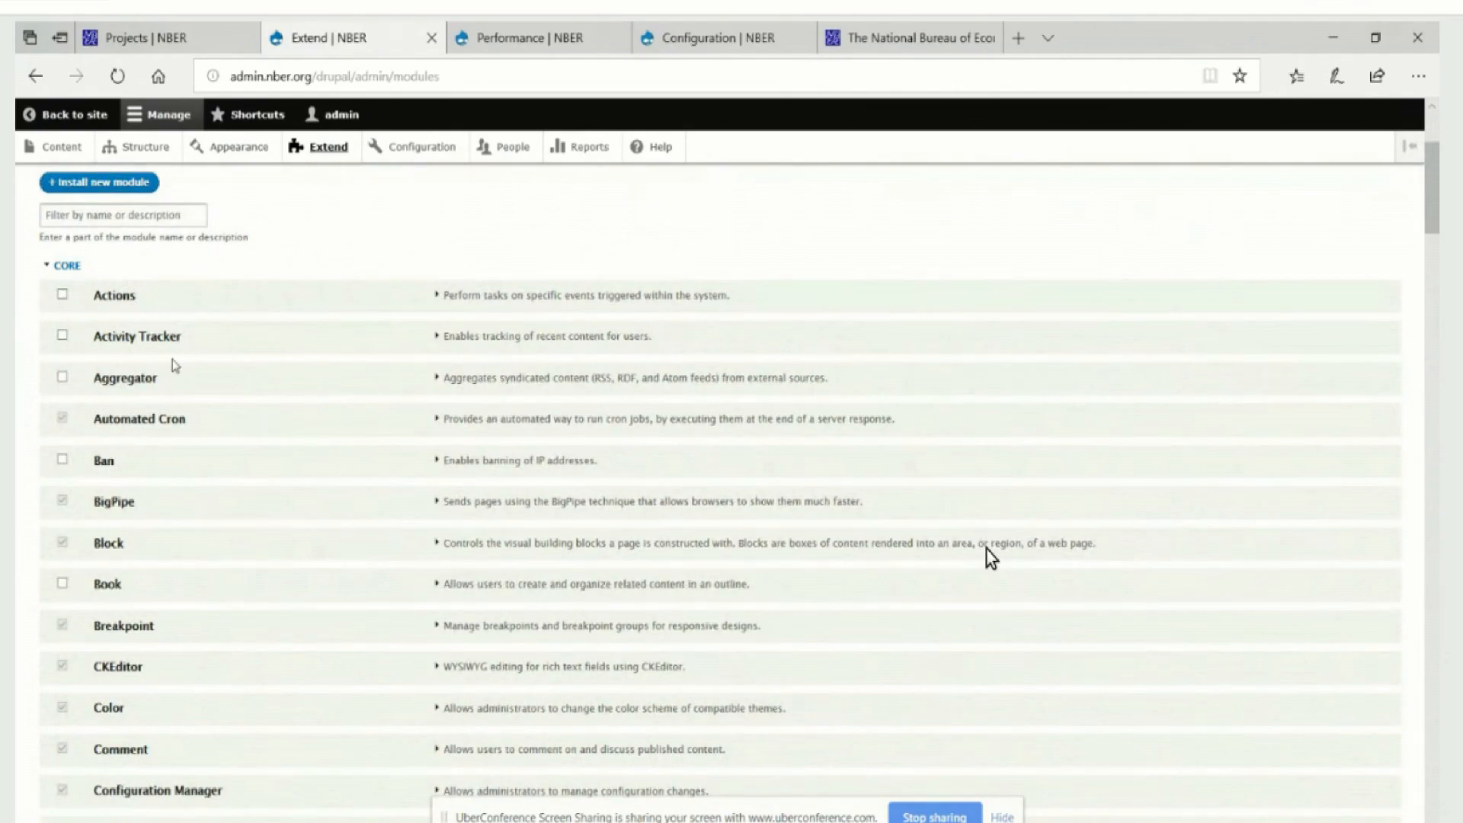
- Filter the module list by "met" and look through the matching Metatag modules
{"action": "left_click", "coordinate": [122, 214]}
{"action": "type", "text": "met"}
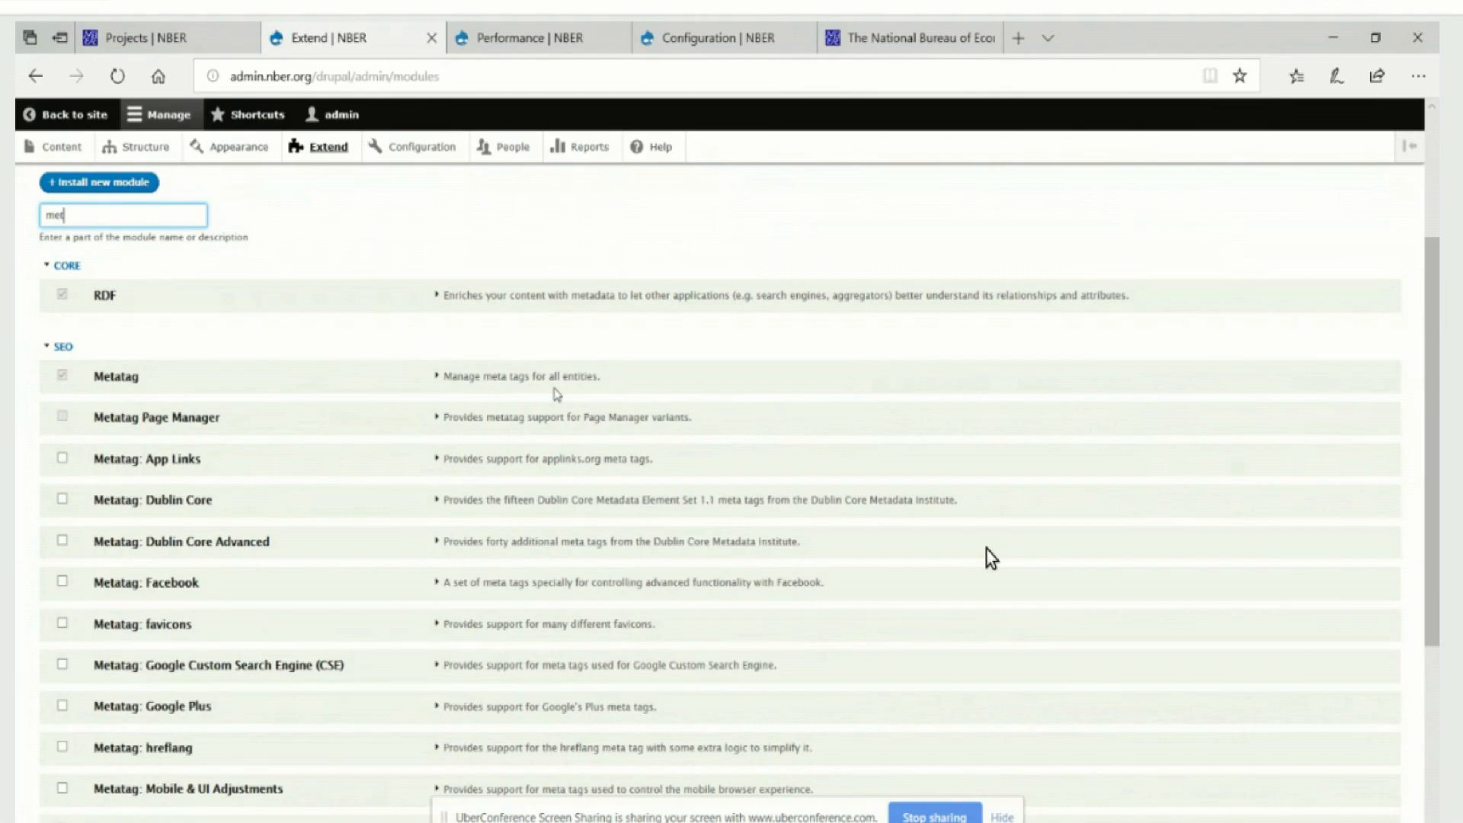
{"action": "scroll", "coordinate": [991, 559], "scroll_direction": "down", "scroll_amount": 2}
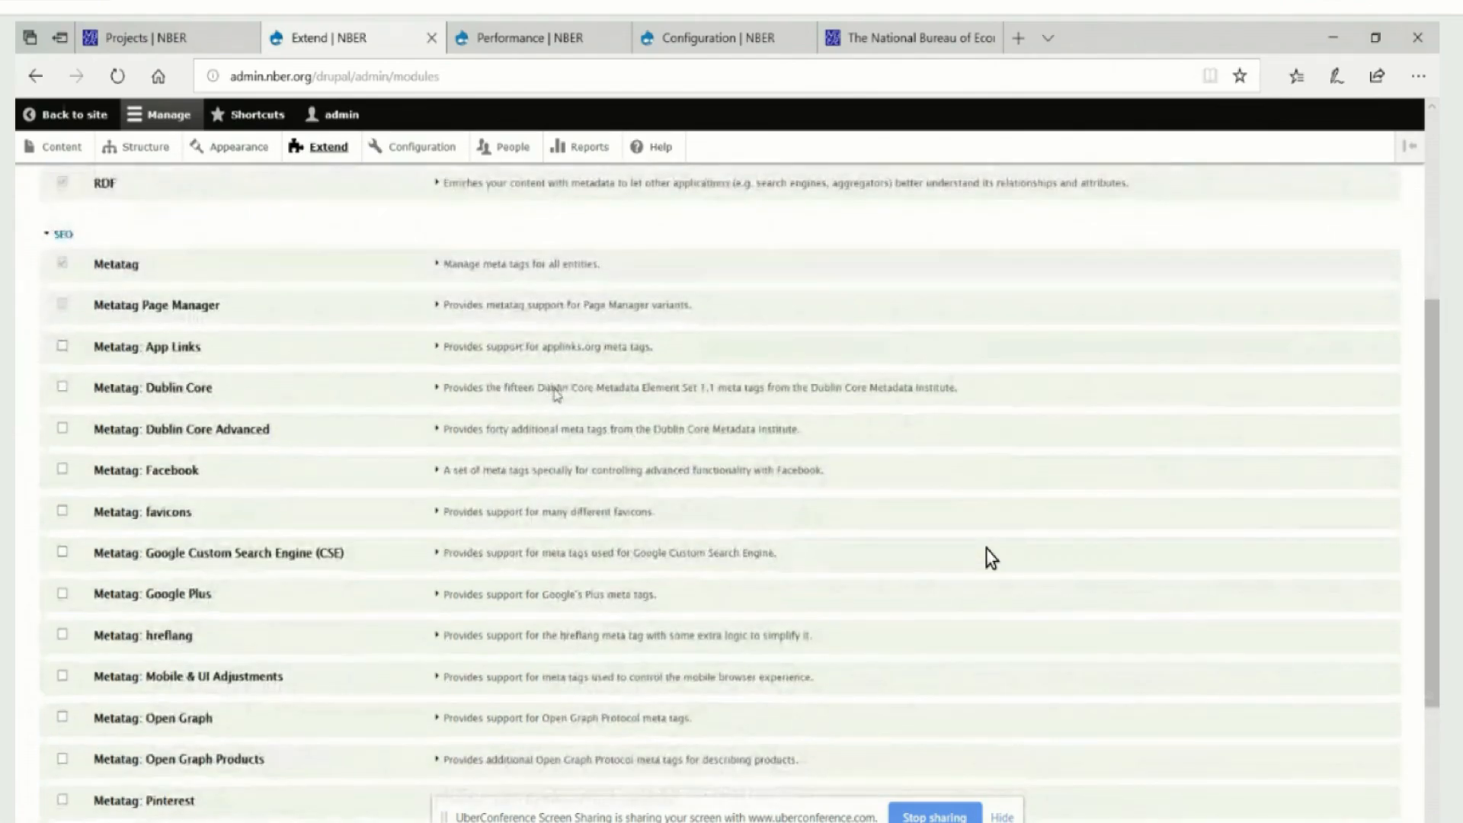
{"action": "scroll", "coordinate": [991, 558], "scroll_direction": "down", "scroll_amount": 2}
{"action": "scroll", "coordinate": [991, 558], "scroll_direction": "down", "scroll_amount": 2}
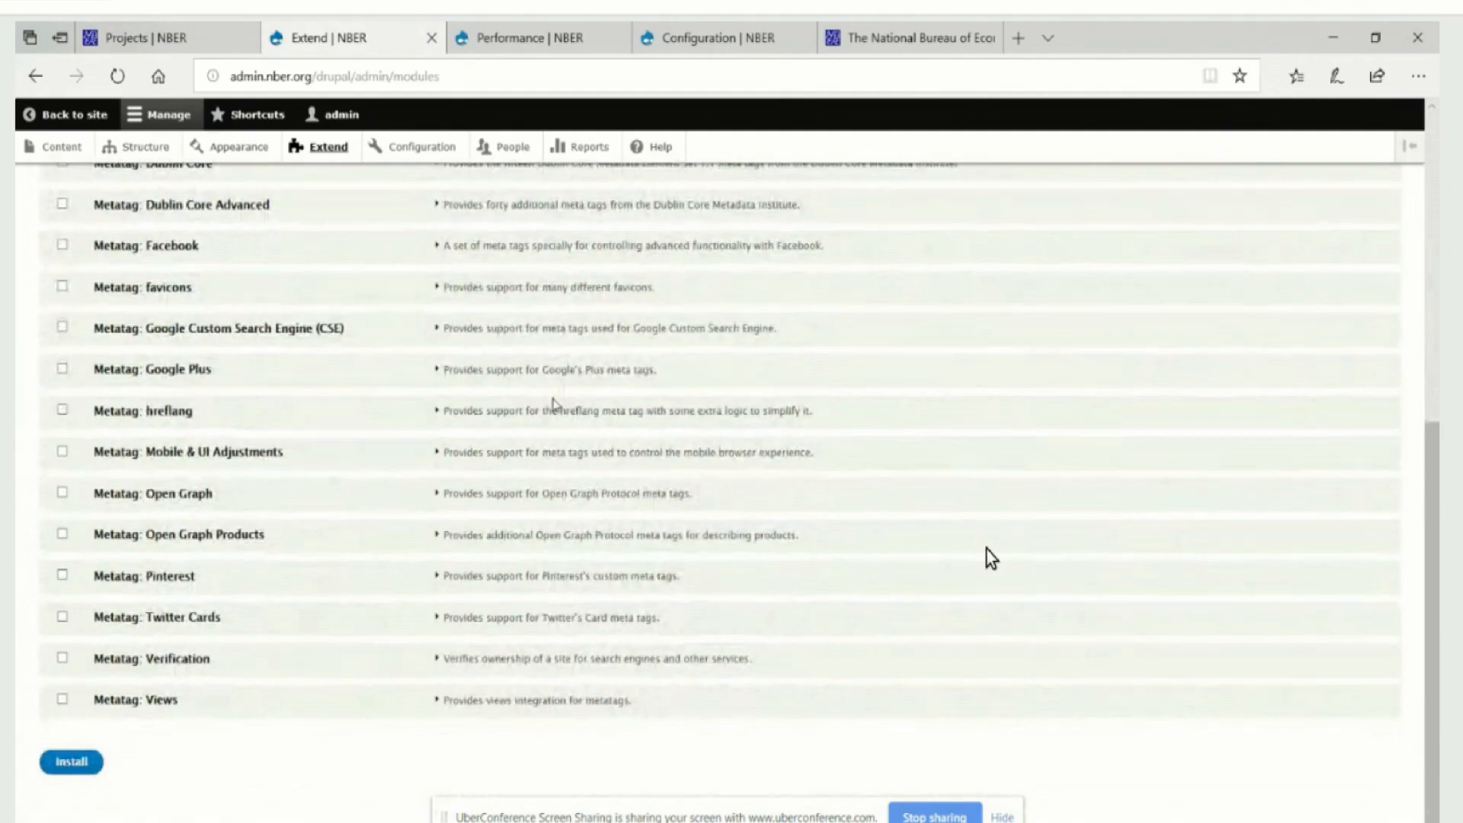
{"action": "scroll", "coordinate": [991, 558], "scroll_direction": "up", "scroll_amount": 8}
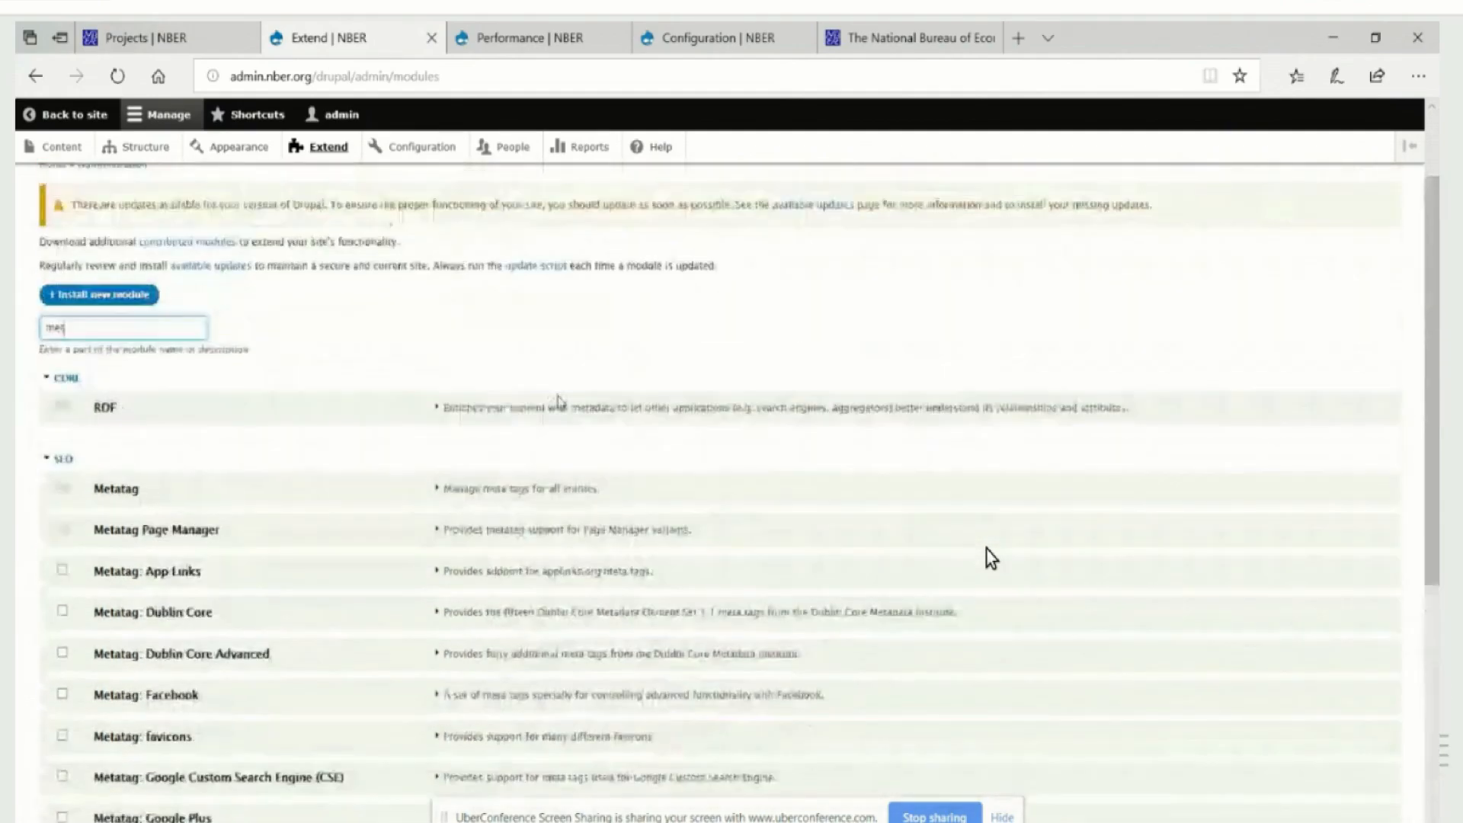
{"action": "scroll", "coordinate": [991, 559], "scroll_direction": "down", "scroll_amount": 4}
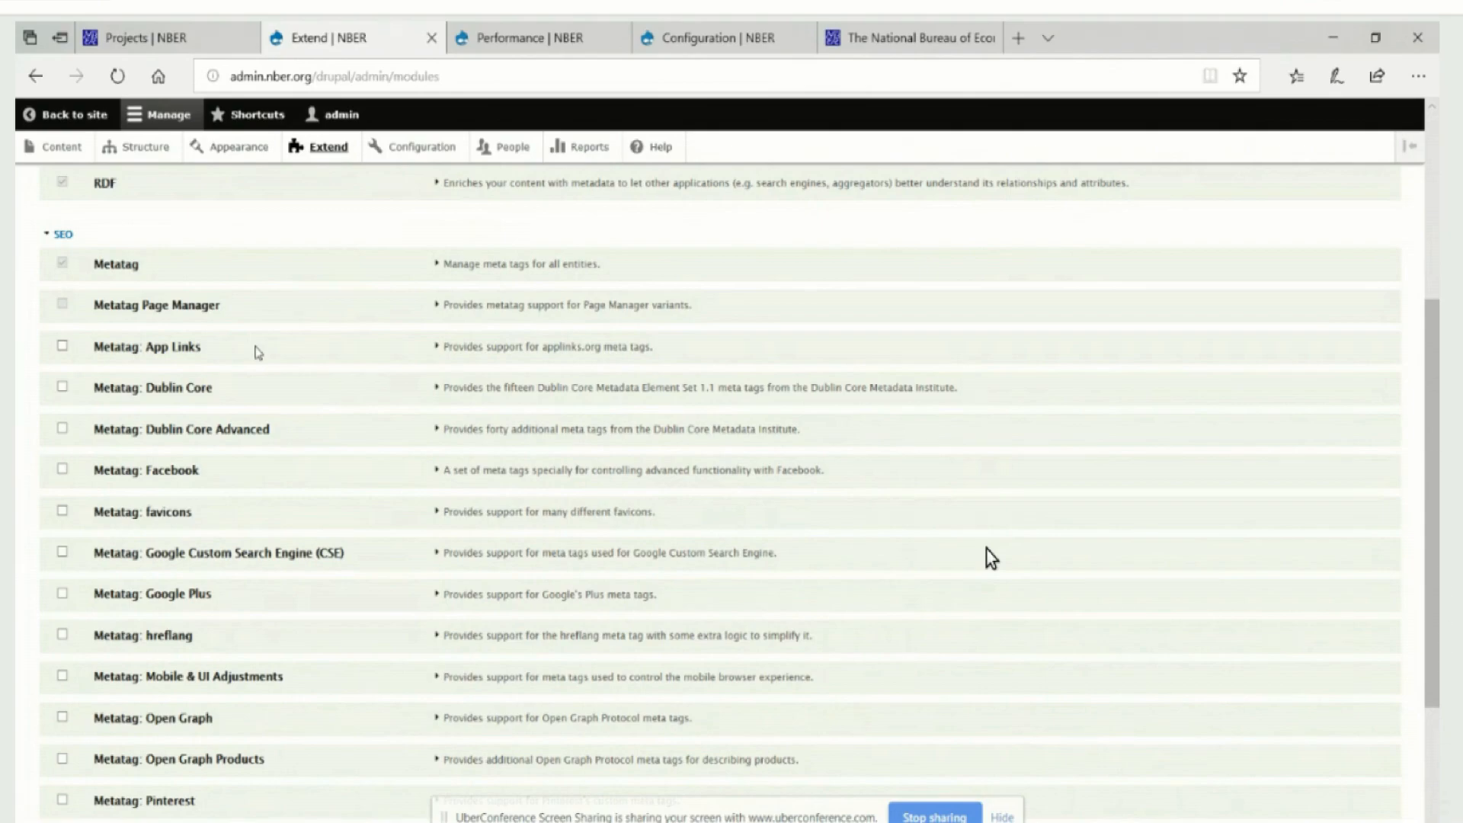
- Expand the details of the main Metatag module and open its configuration page
{"action": "left_click", "coordinate": [526, 272]}
{"action": "left_click", "coordinate": [526, 273]}
{"action": "left_click", "coordinate": [526, 272]}
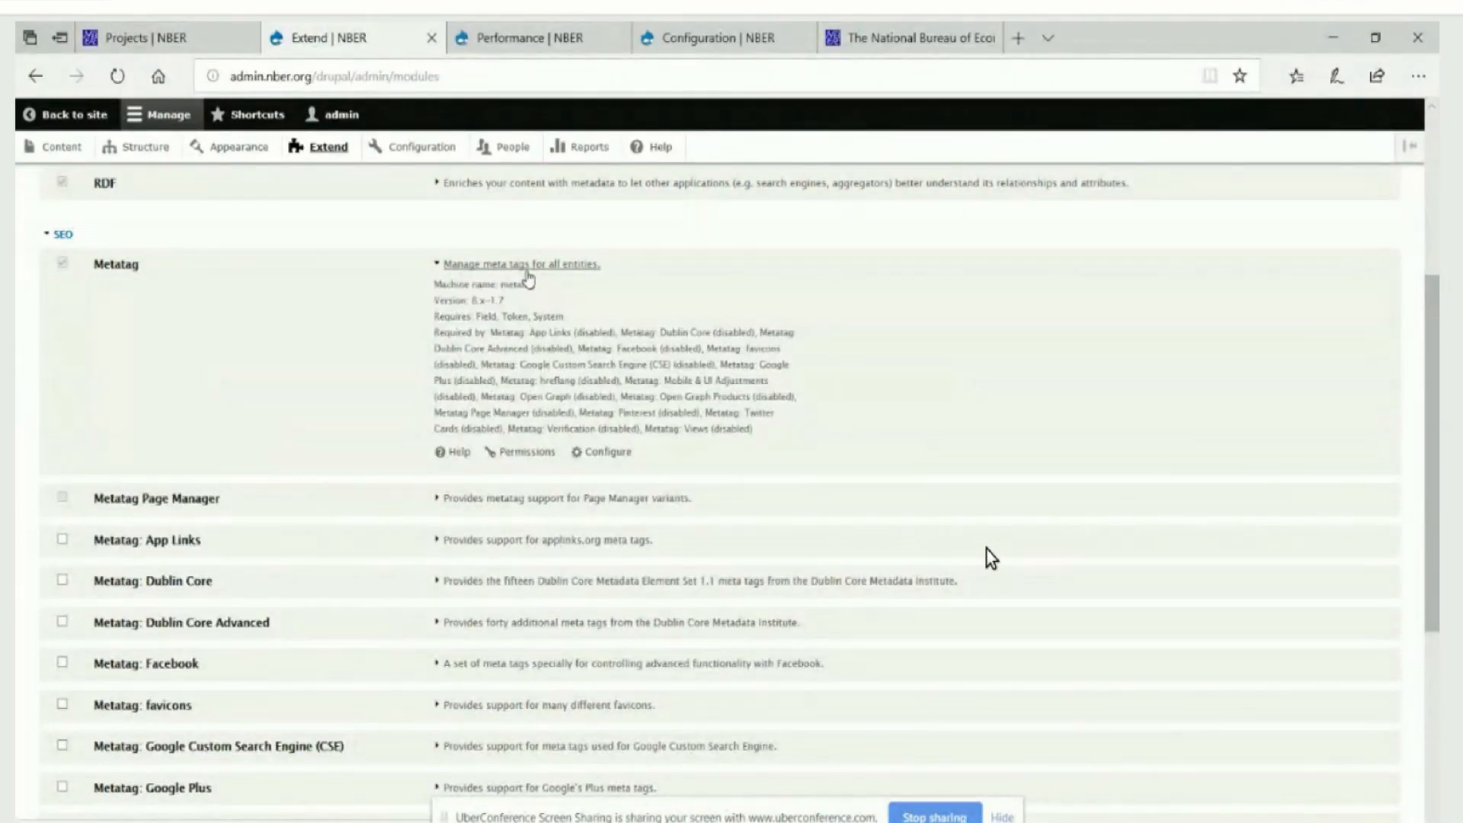
{"action": "left_click", "coordinate": [608, 452]}
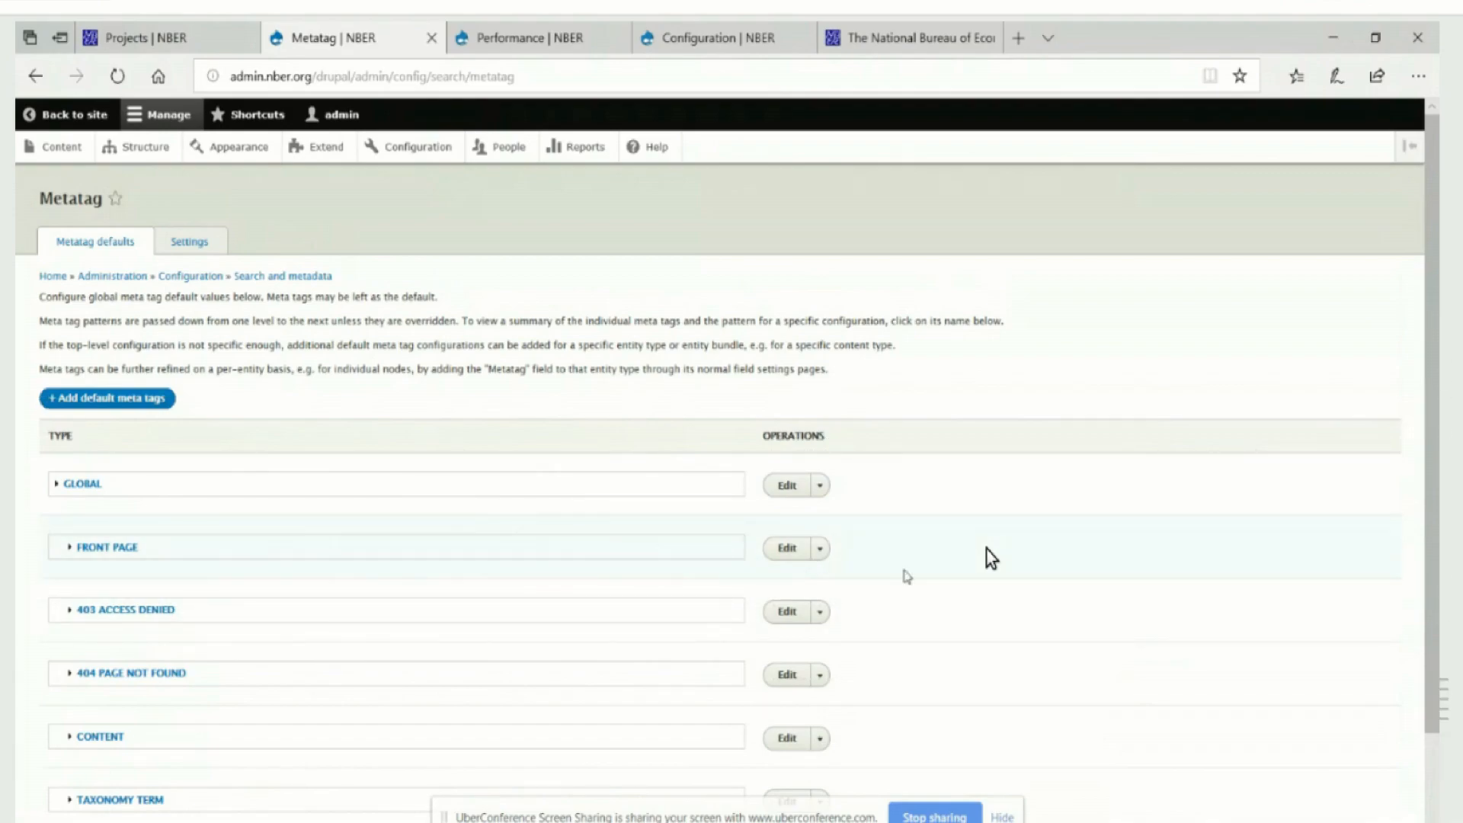
- Expand the Content type in the Metatag defaults to examine its meta tag patterns
{"action": "scroll", "coordinate": [990, 559], "scroll_direction": "down", "scroll_amount": 2}
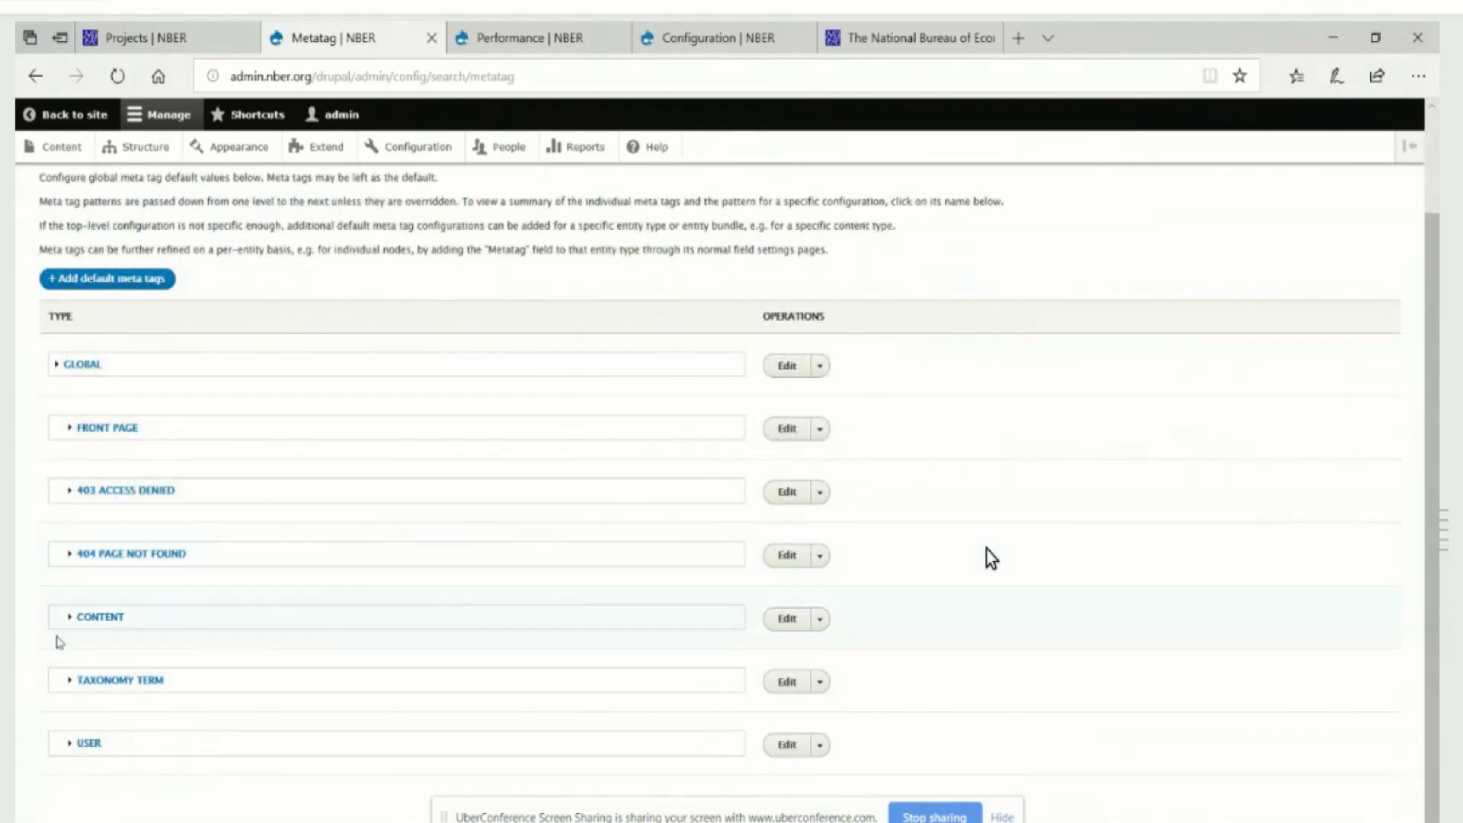
{"action": "left_click", "coordinate": [84, 619]}
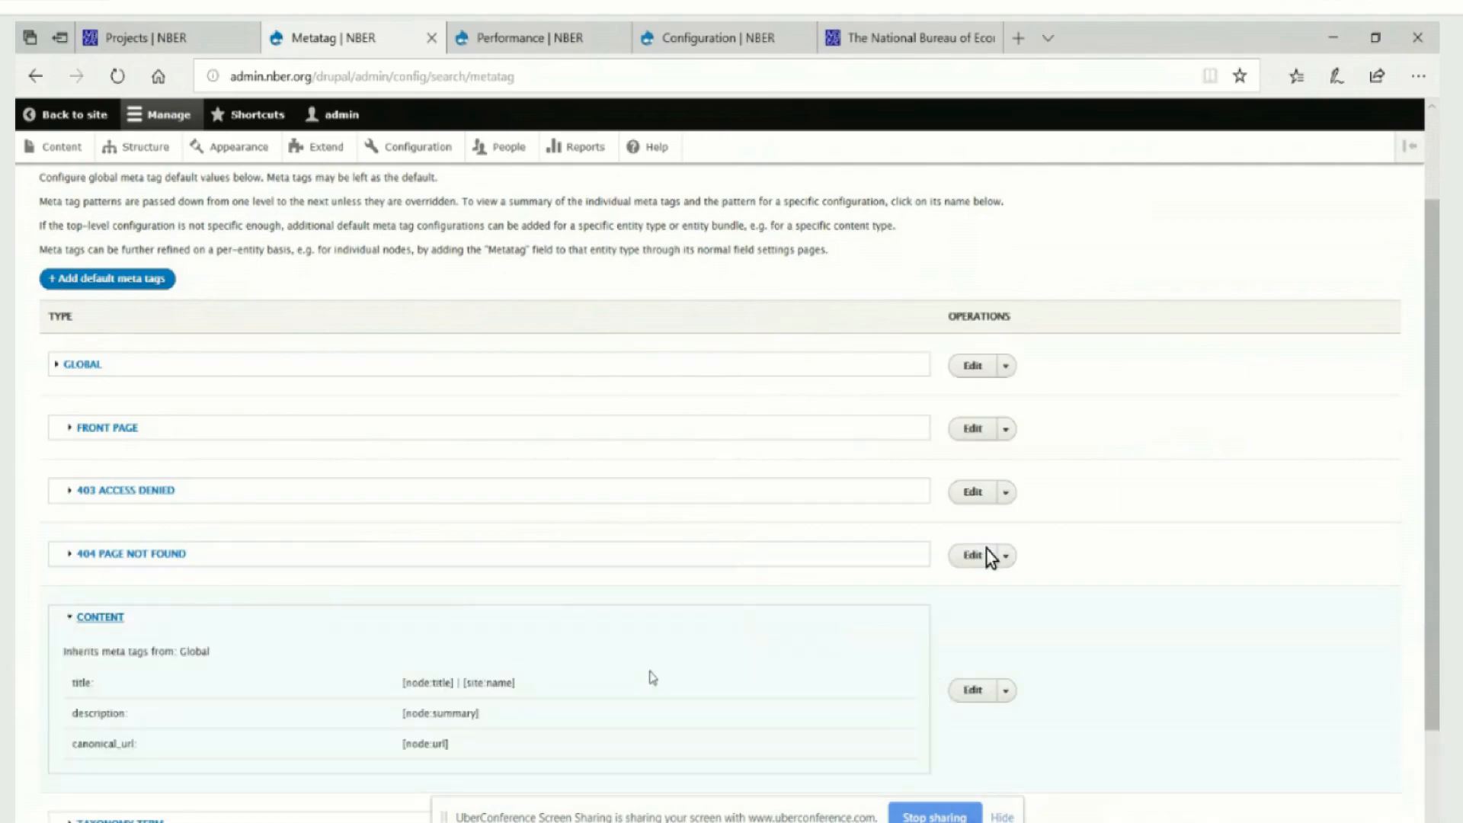
{"action": "scroll", "coordinate": [991, 558], "scroll_direction": "down", "scroll_amount": 2}
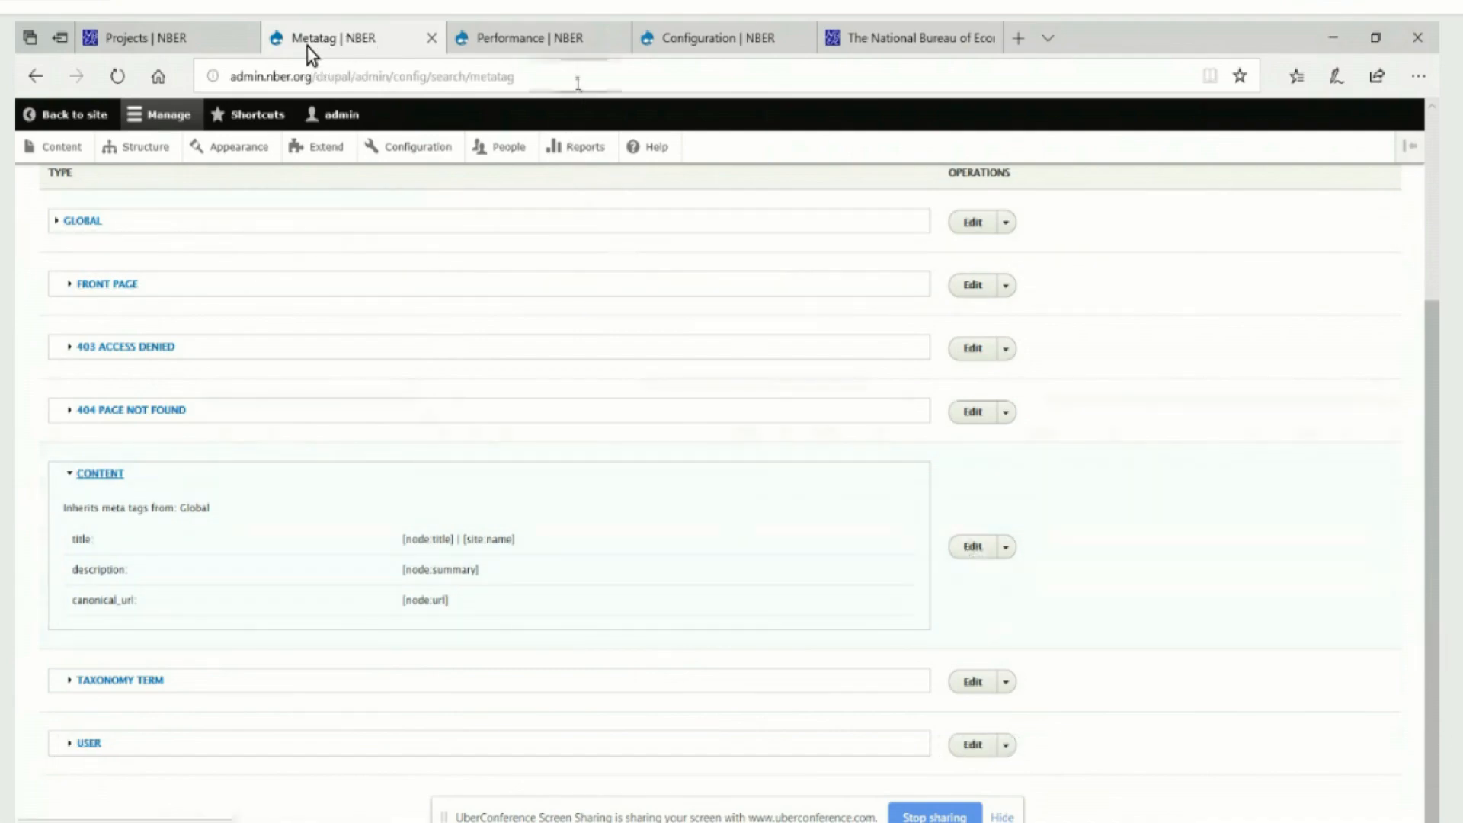
{"action": "left_click", "coordinate": [577, 83]}
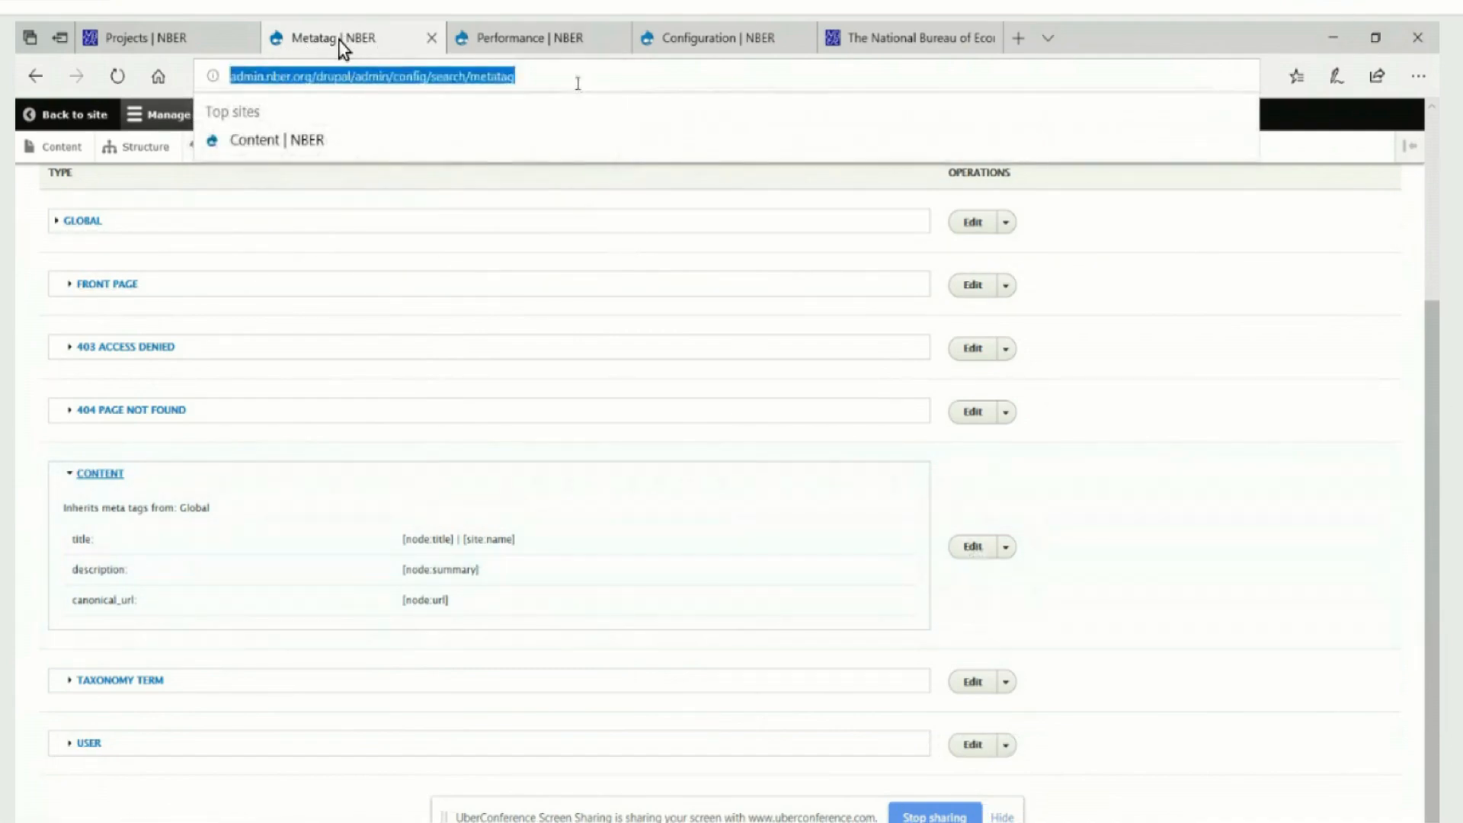
{"action": "left_click", "coordinate": [577, 83]}
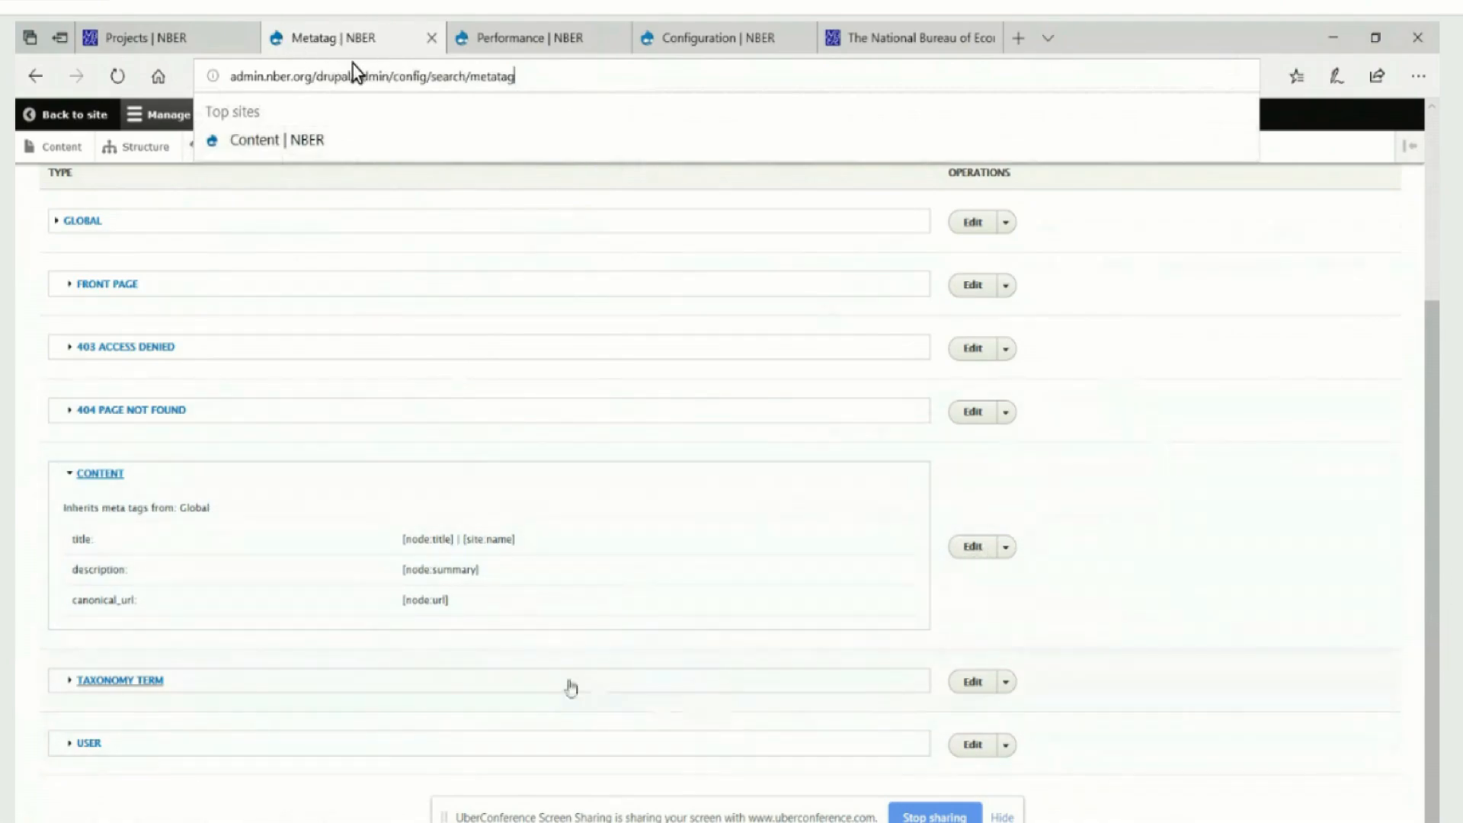
{"action": "left_click", "coordinate": [970, 287]}
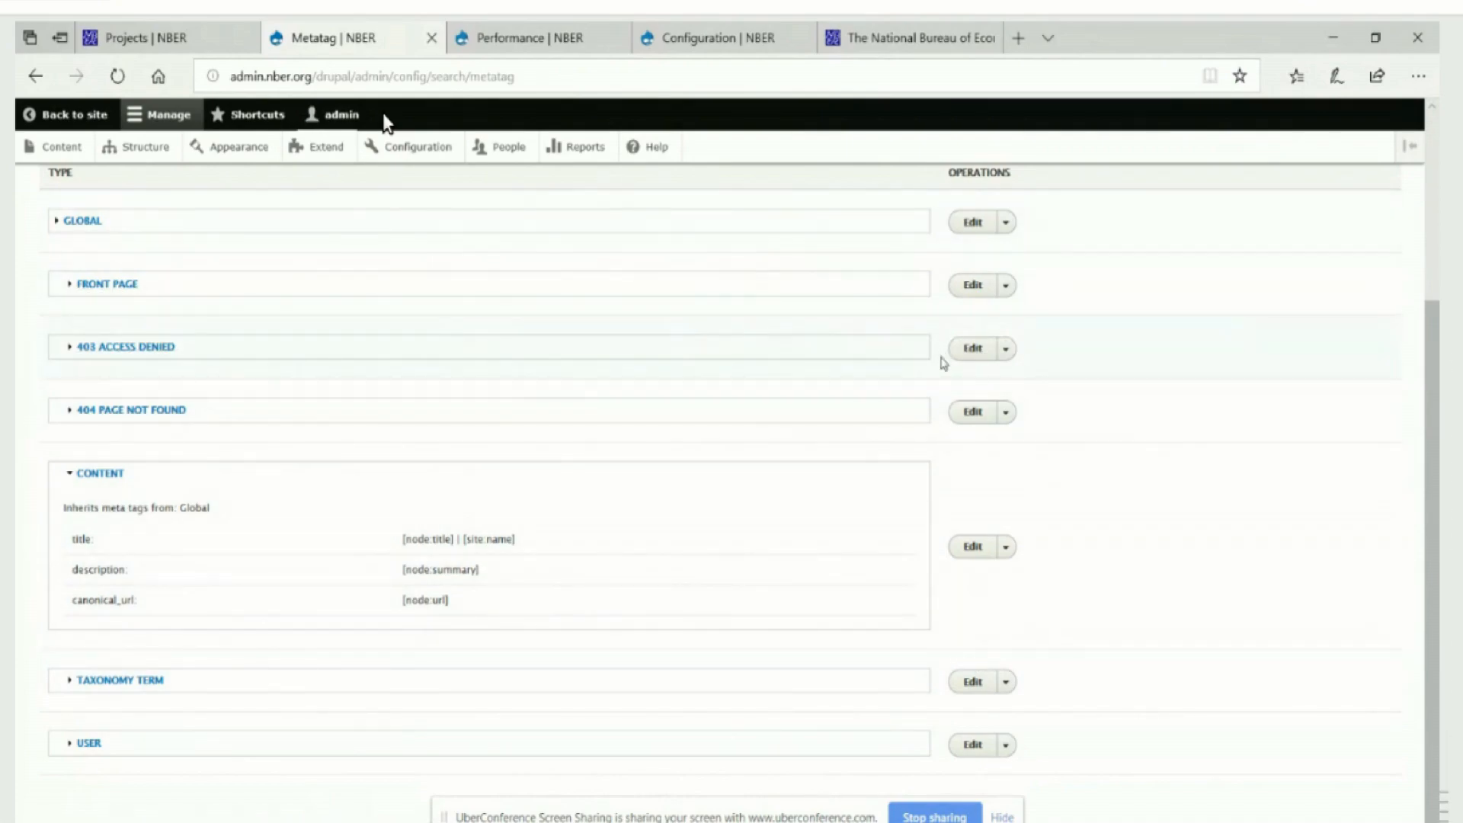
- Go to admin.nber.org/drupal/rdrc/home and open the RDRC Home page for editing
{"action": "left_click", "coordinate": [356, 76]}
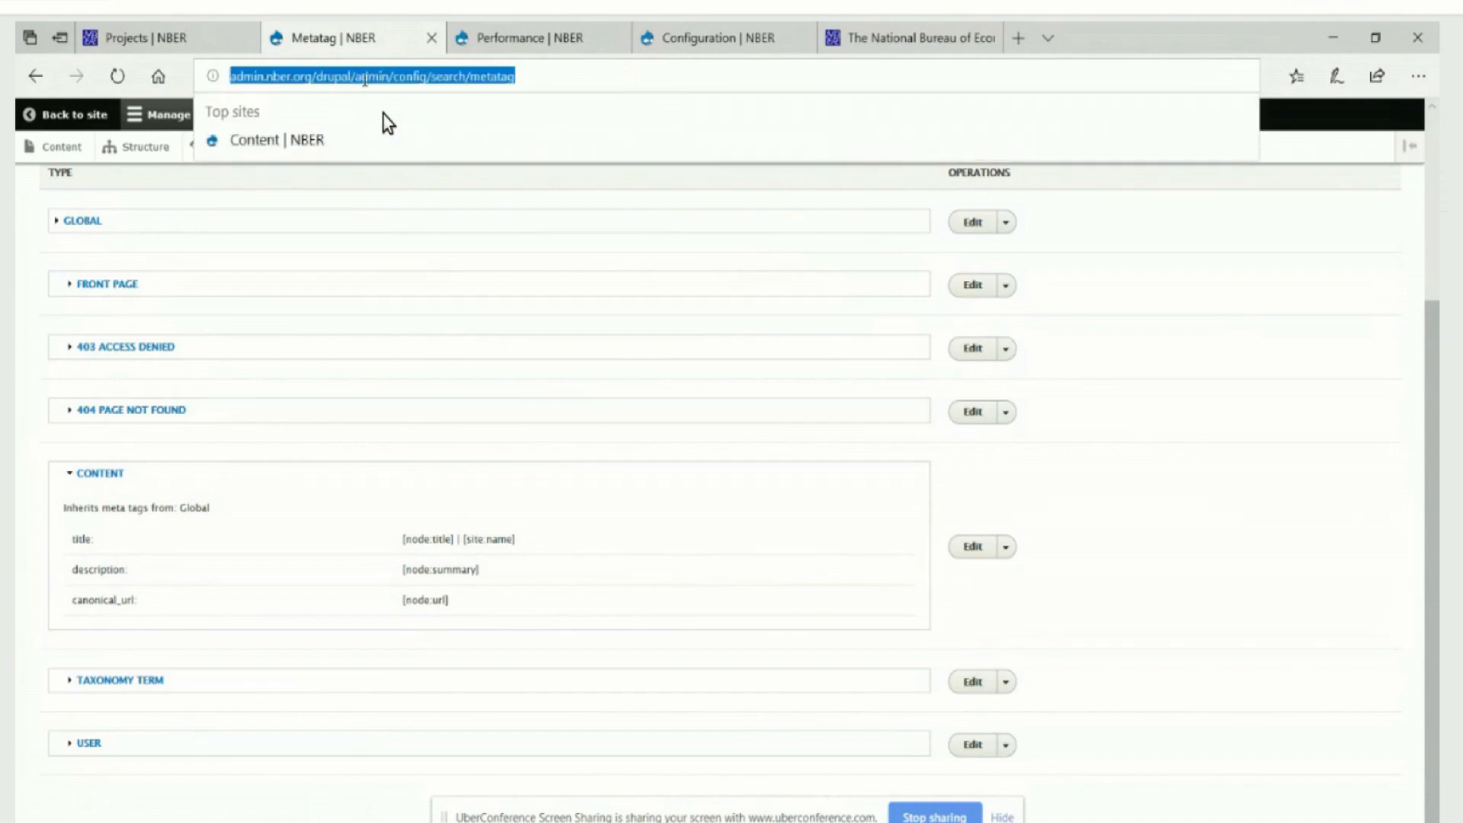
{"action": "left_click", "coordinate": [357, 76]}
{"action": "left_click_drag", "start_coordinate": [357, 79], "coordinate": [799, 141]}
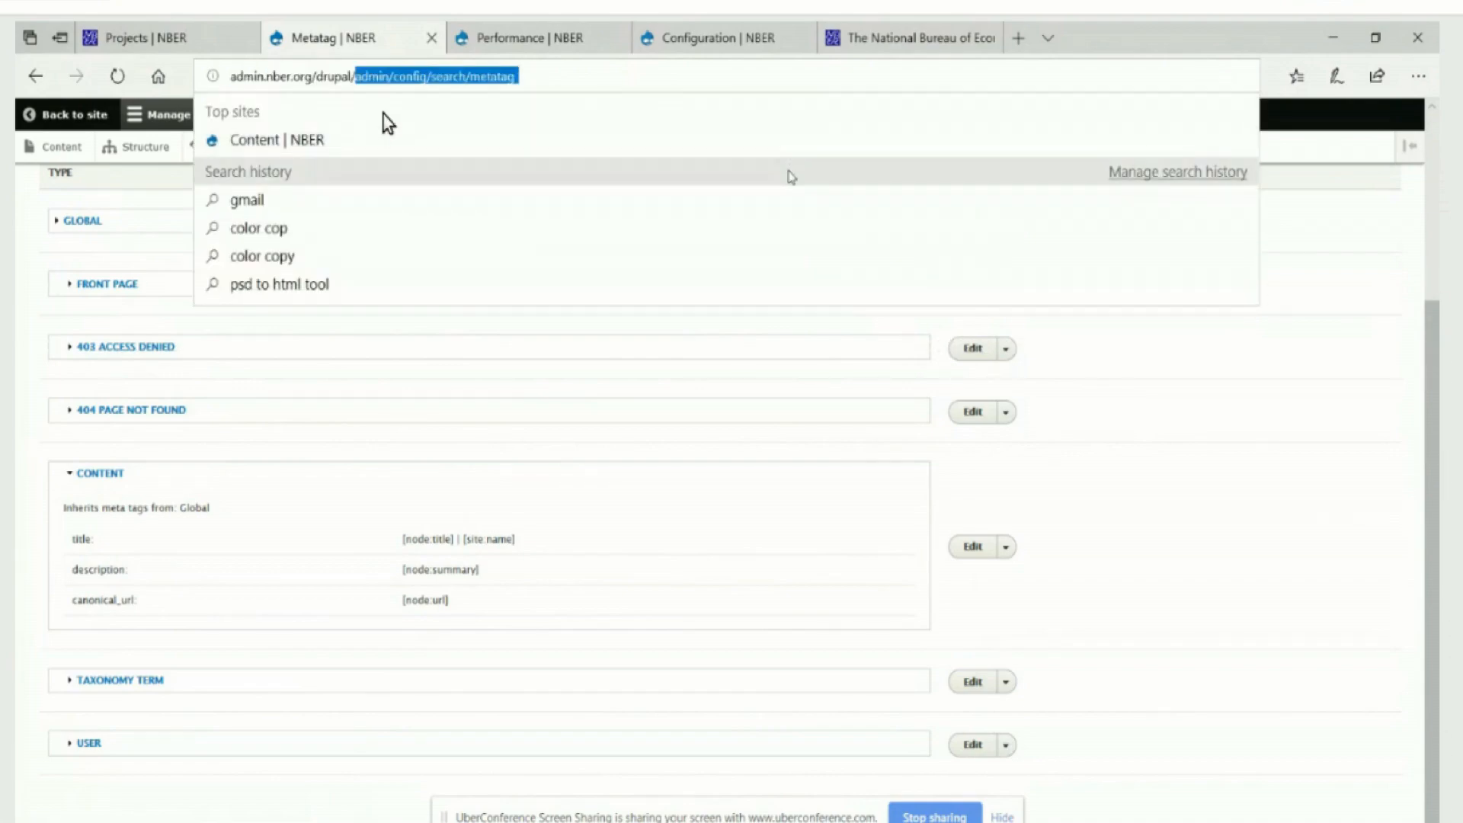
{"action": "key", "text": "BackSpace"}
{"action": "type", "text": "rdrc"}
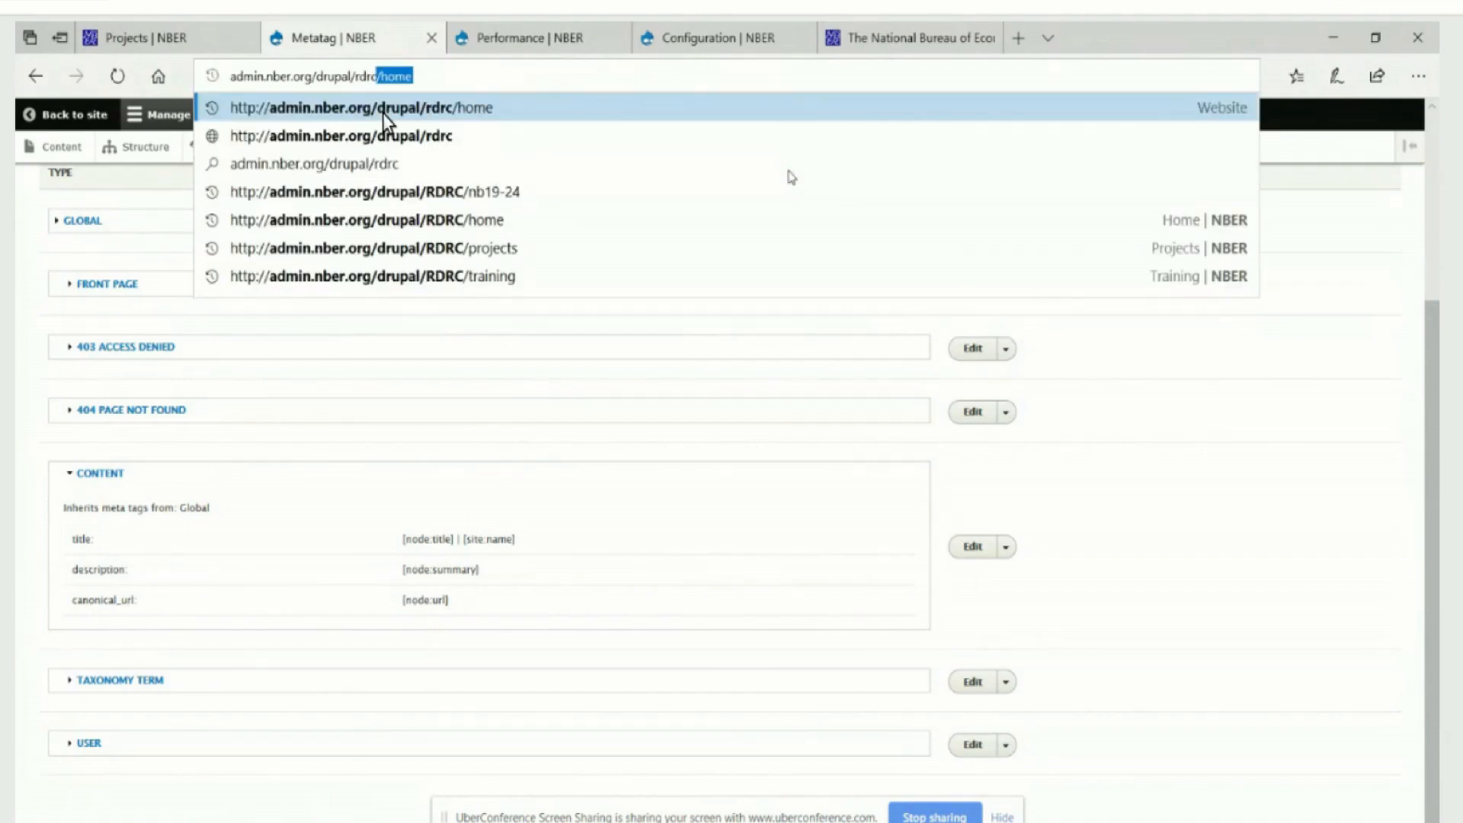
{"action": "key", "text": "Return"}
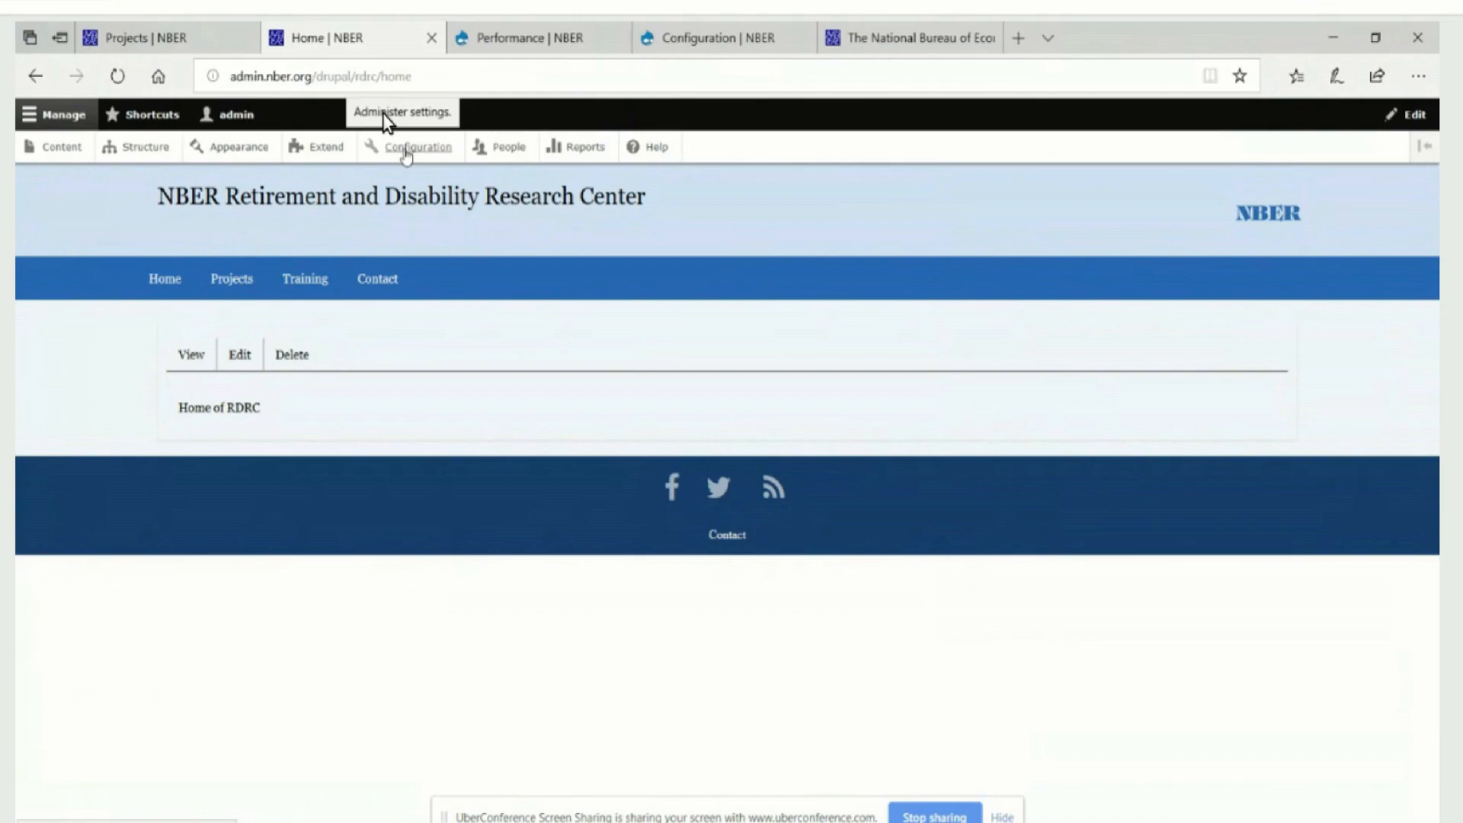
{"action": "left_click", "coordinate": [240, 354]}
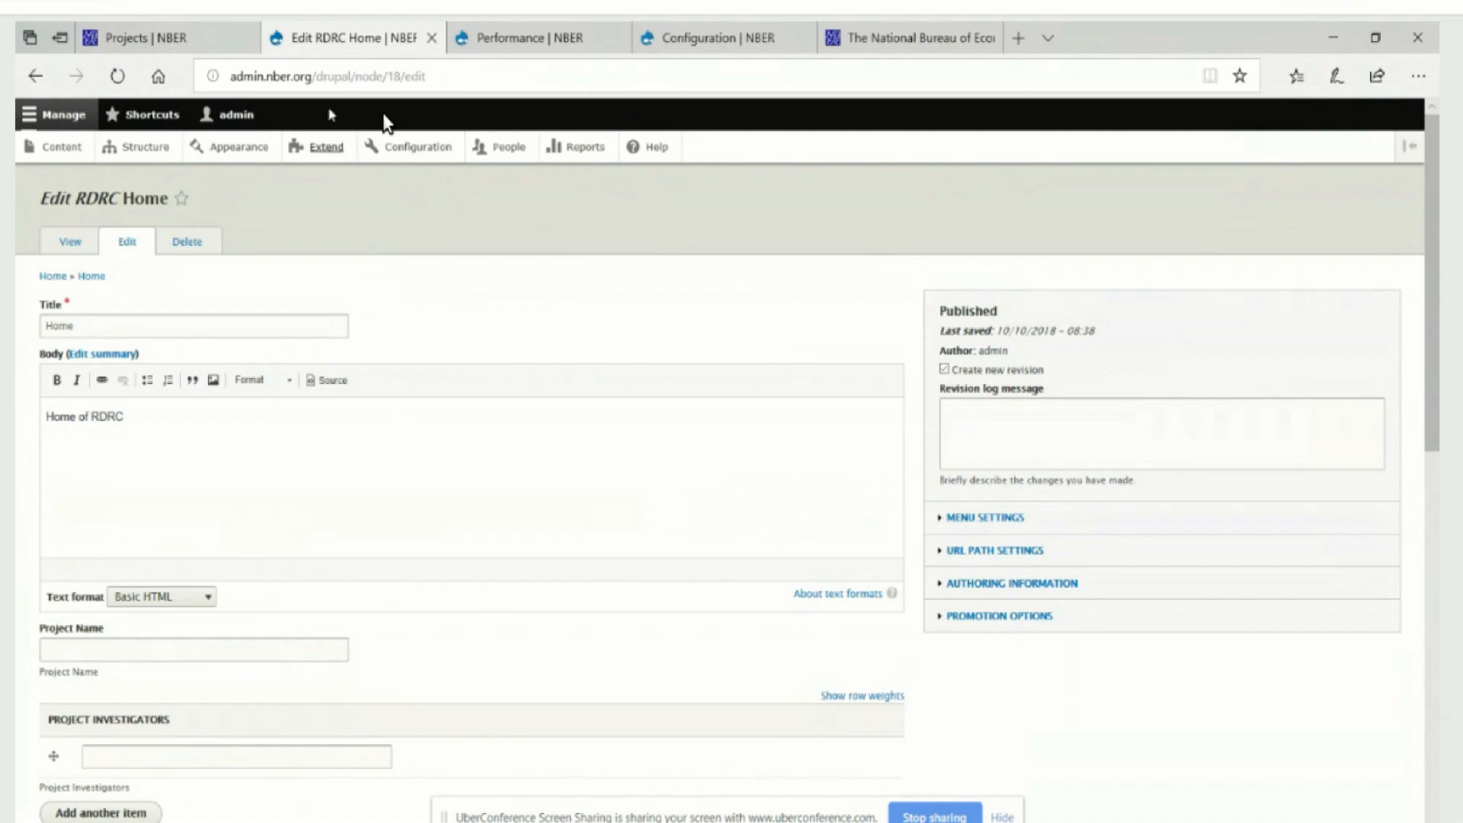
- Switch to the already open Configuration page, open the RDRC content type for editing and show its publishing options
{"action": "left_click", "coordinate": [689, 38]}
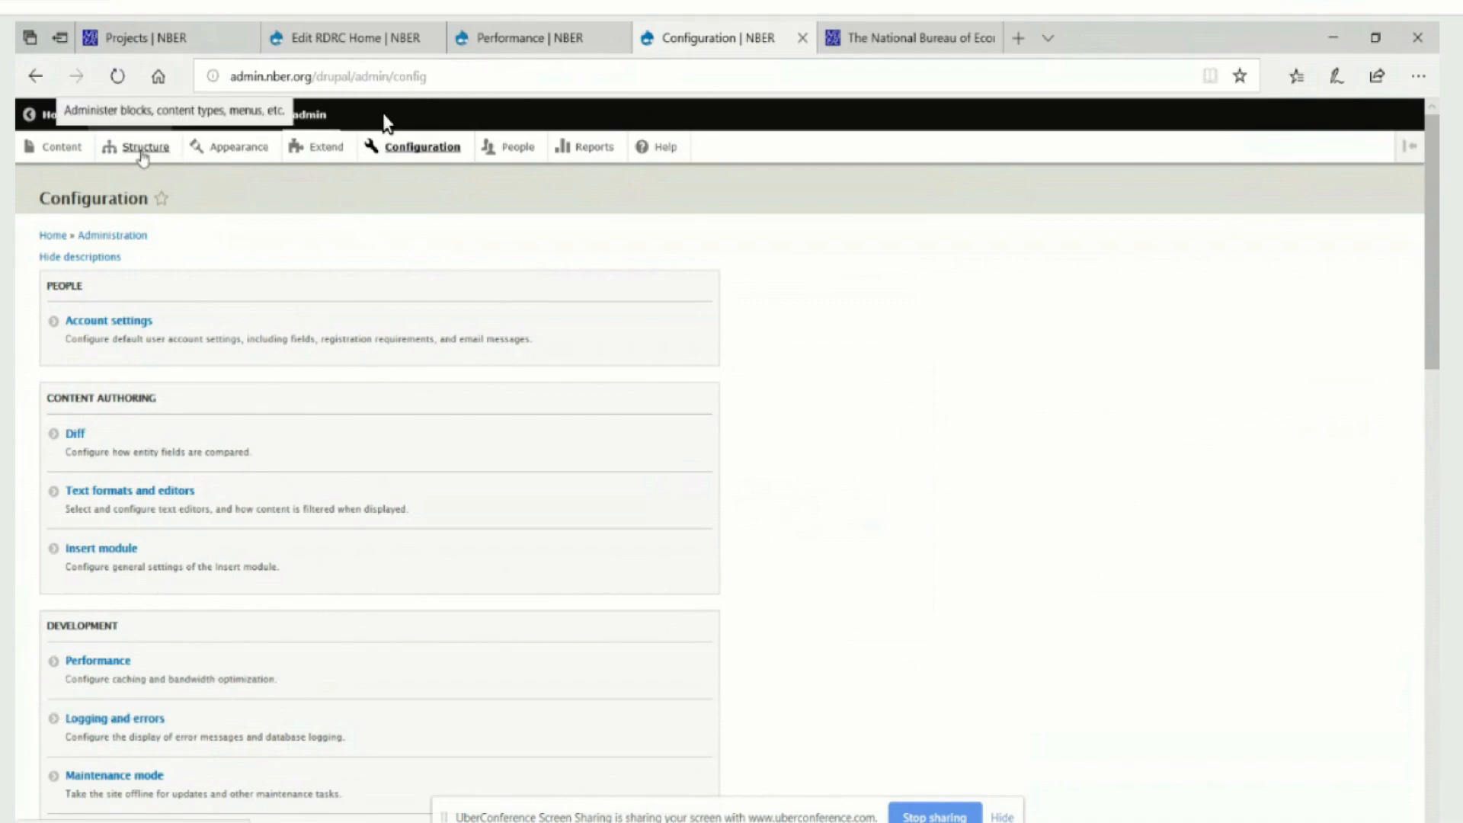
{"action": "left_click", "coordinate": [141, 153]}
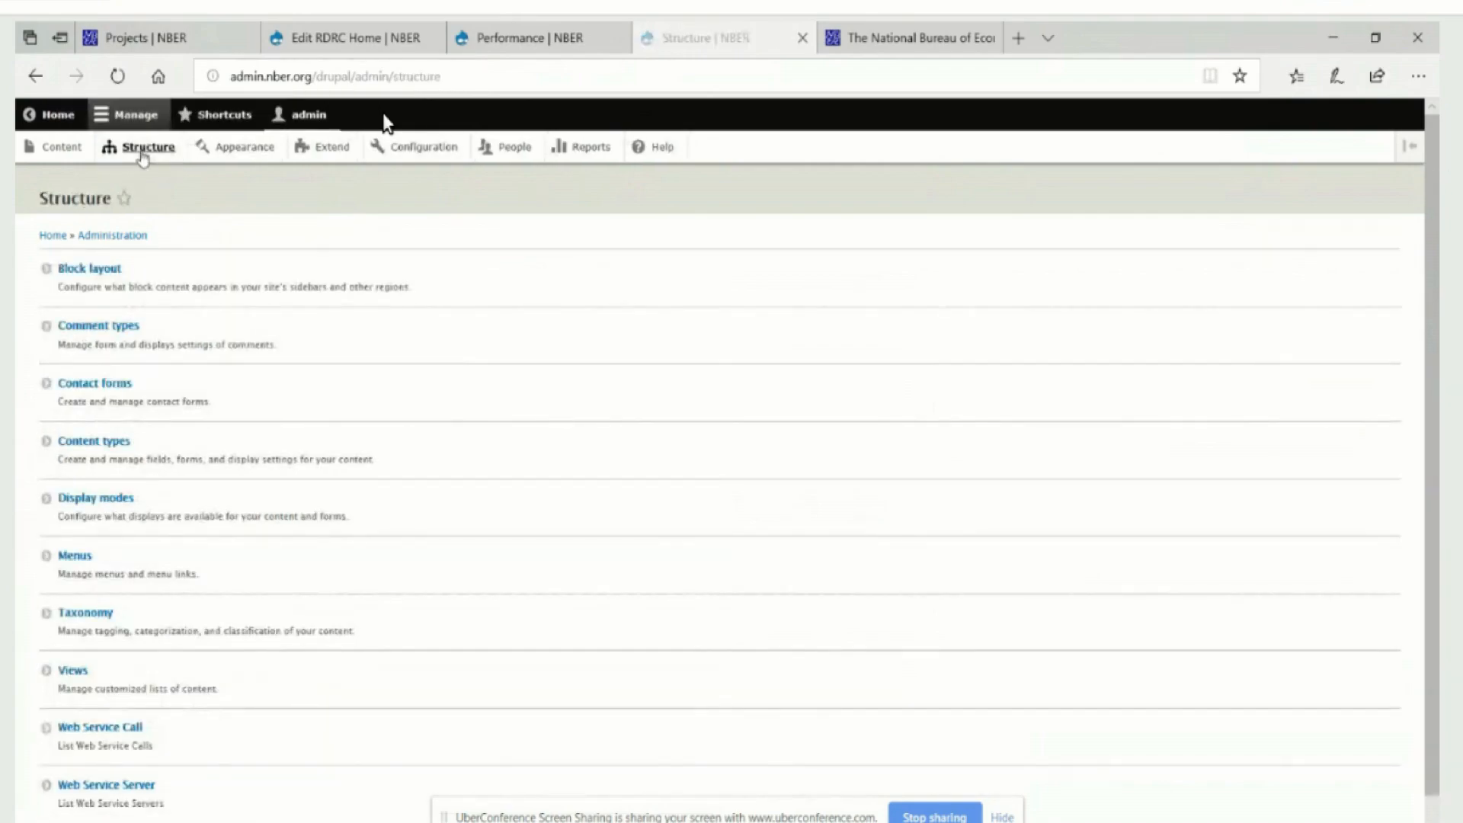
{"action": "left_click", "coordinate": [94, 441]}
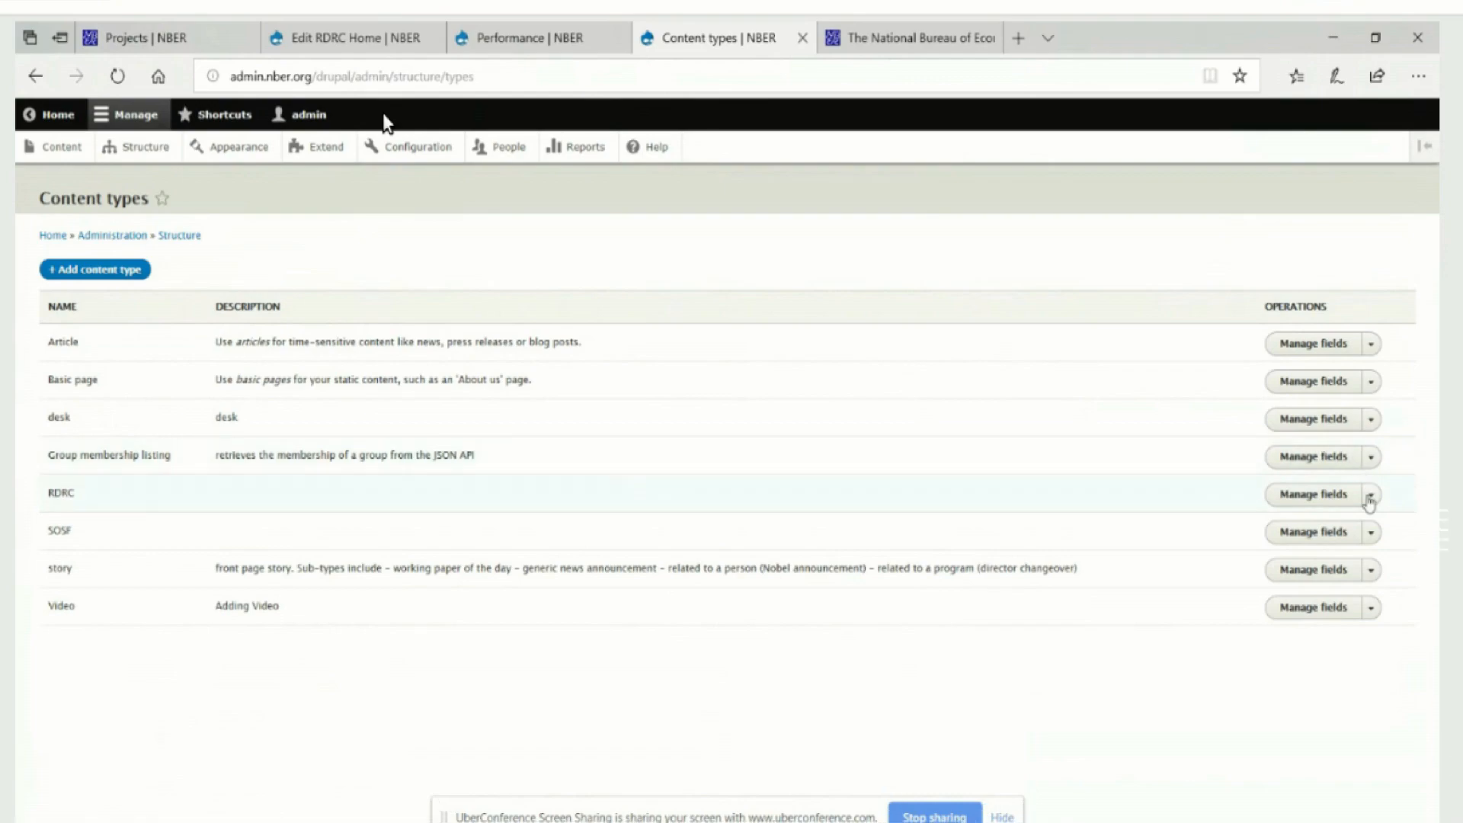
{"action": "left_click", "coordinate": [1370, 496]}
{"action": "left_click", "coordinate": [1277, 567]}
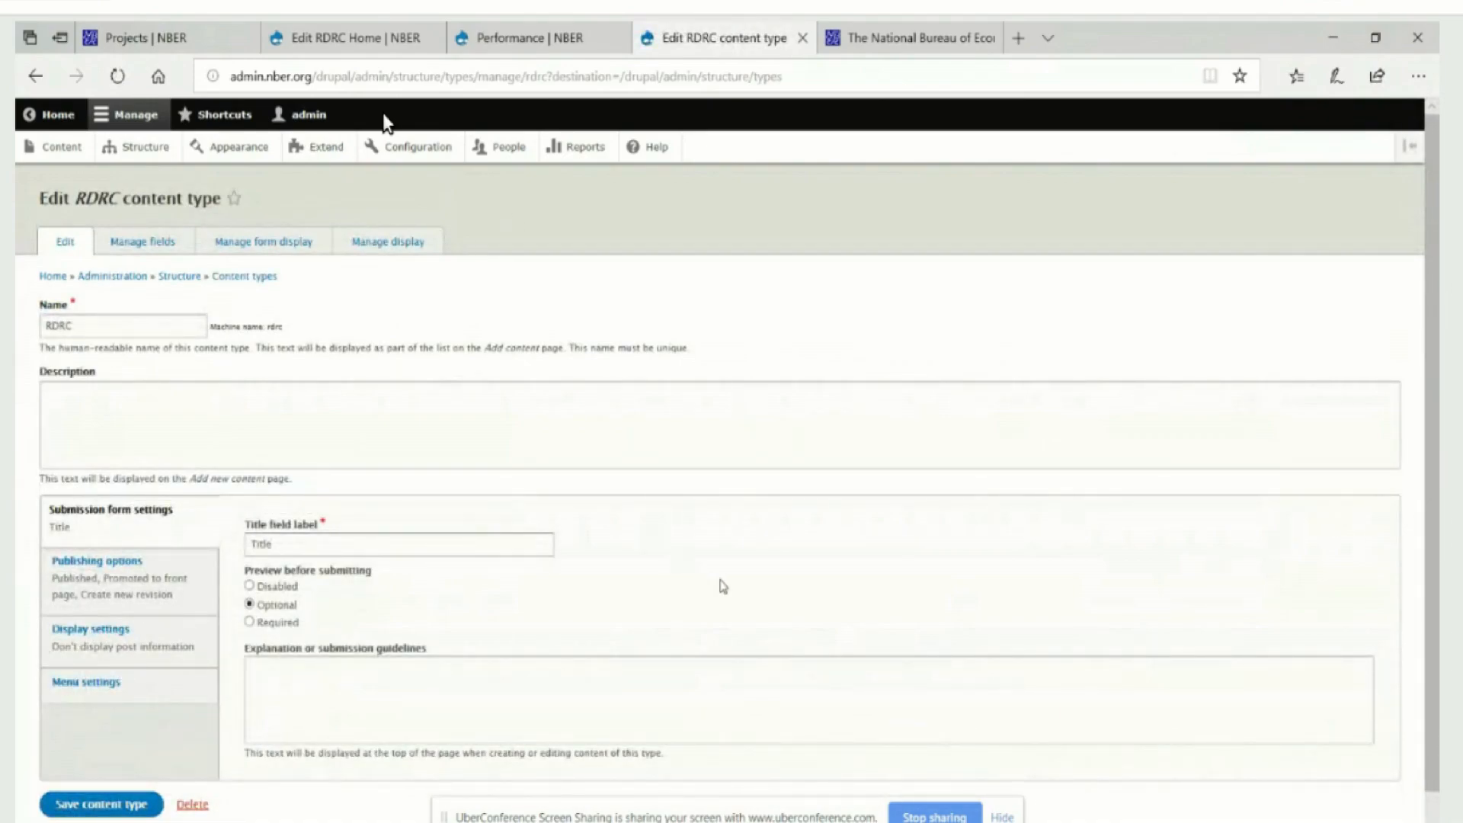
{"action": "scroll", "coordinate": [728, 578], "scroll_direction": "down", "scroll_amount": 1}
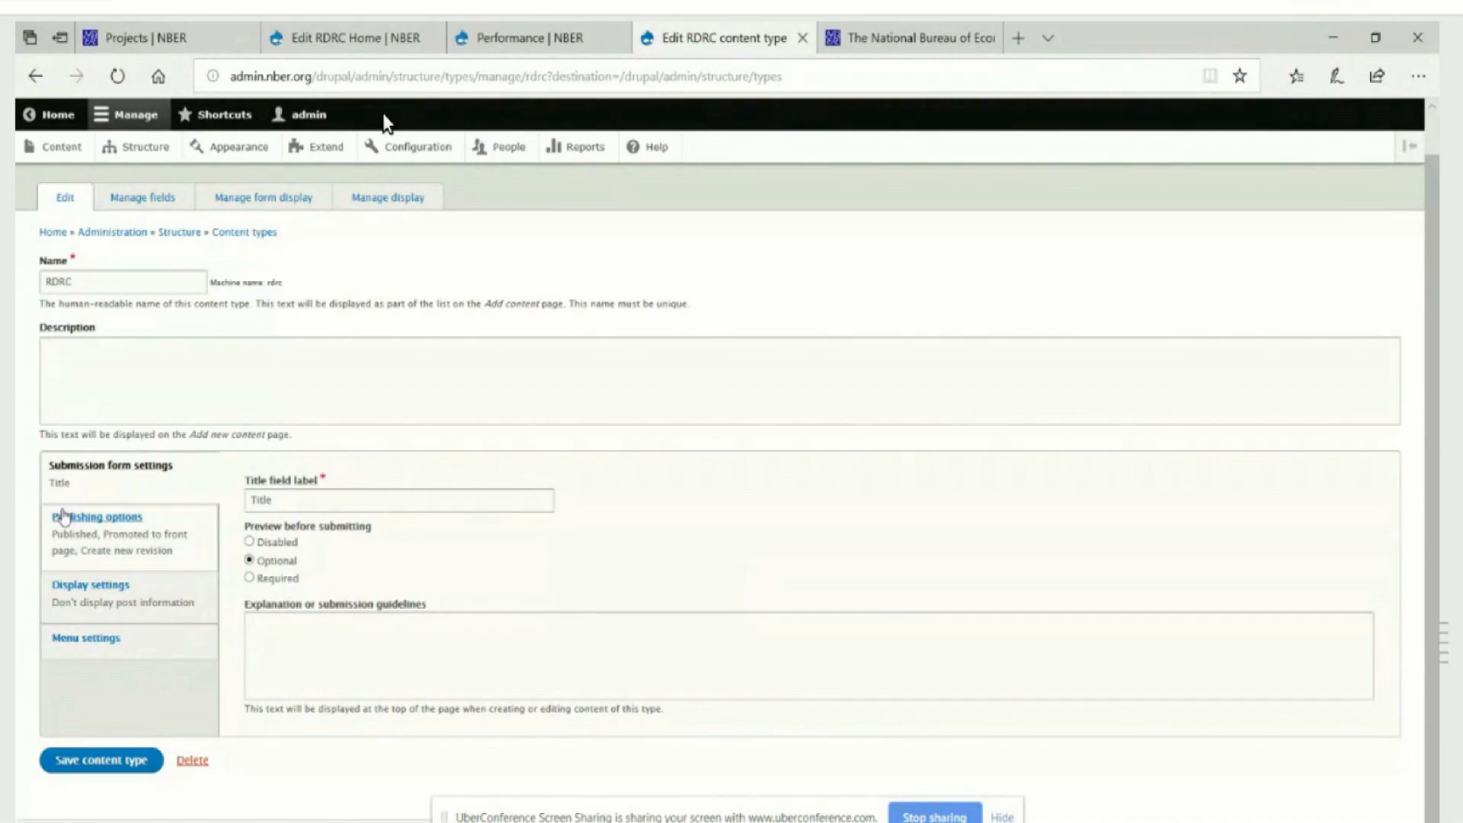
{"action": "left_click", "coordinate": [63, 515]}
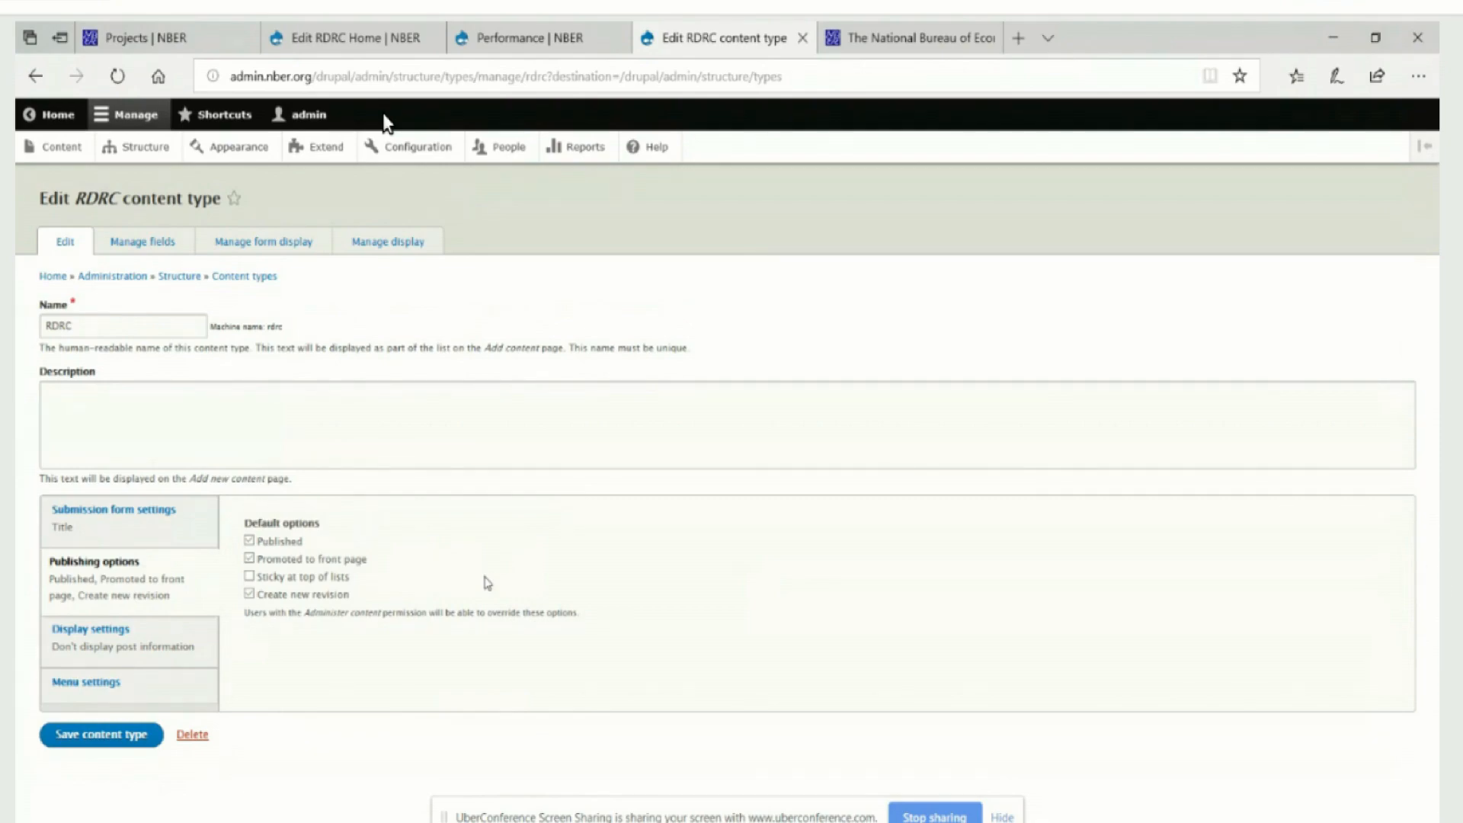
- Examine the fields and widgets in the RDRC content type's form display settings
{"action": "left_click", "coordinate": [281, 242]}
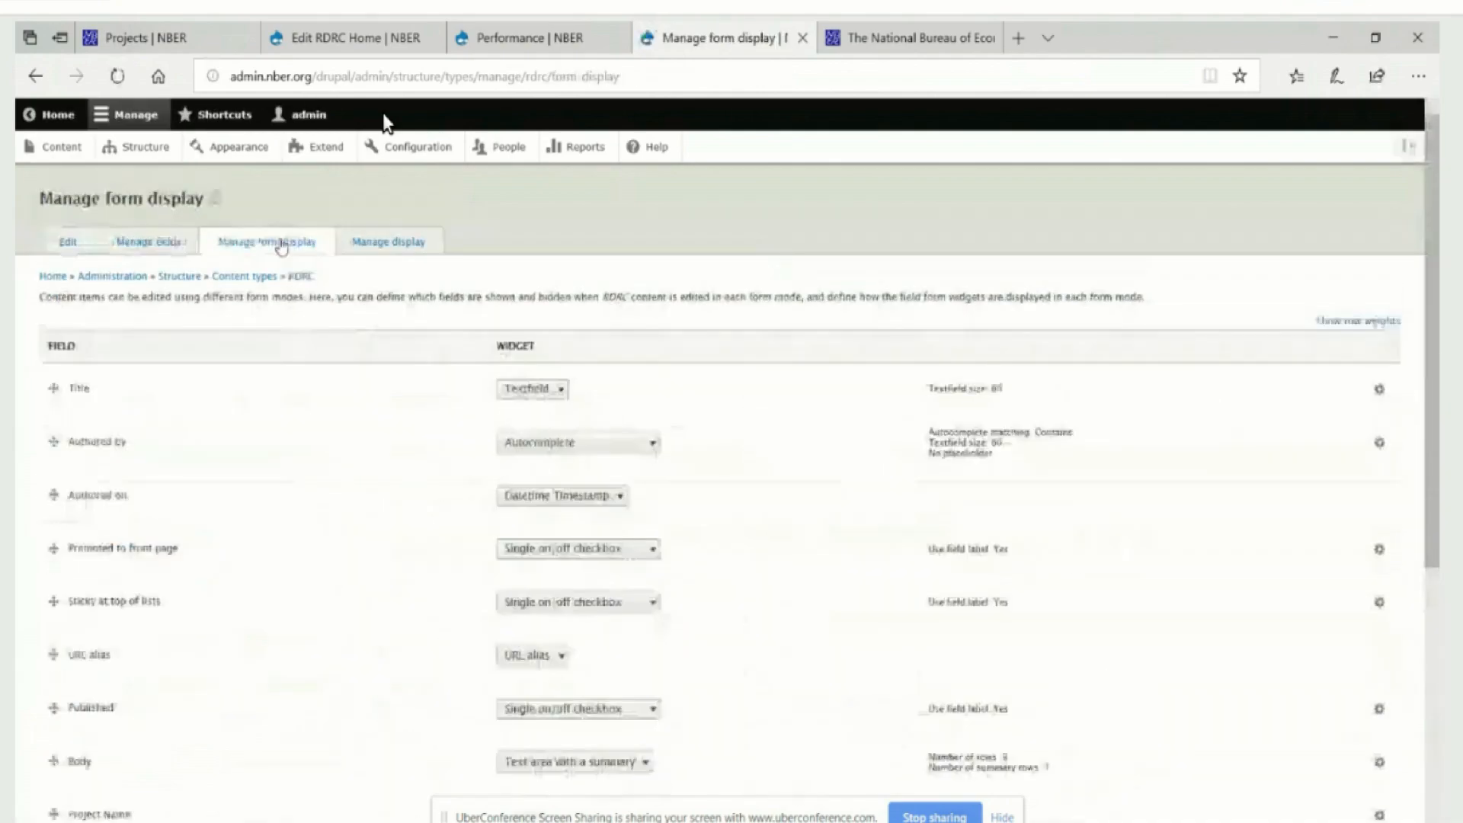
{"action": "scroll", "coordinate": [813, 484], "scroll_direction": "down", "scroll_amount": 3}
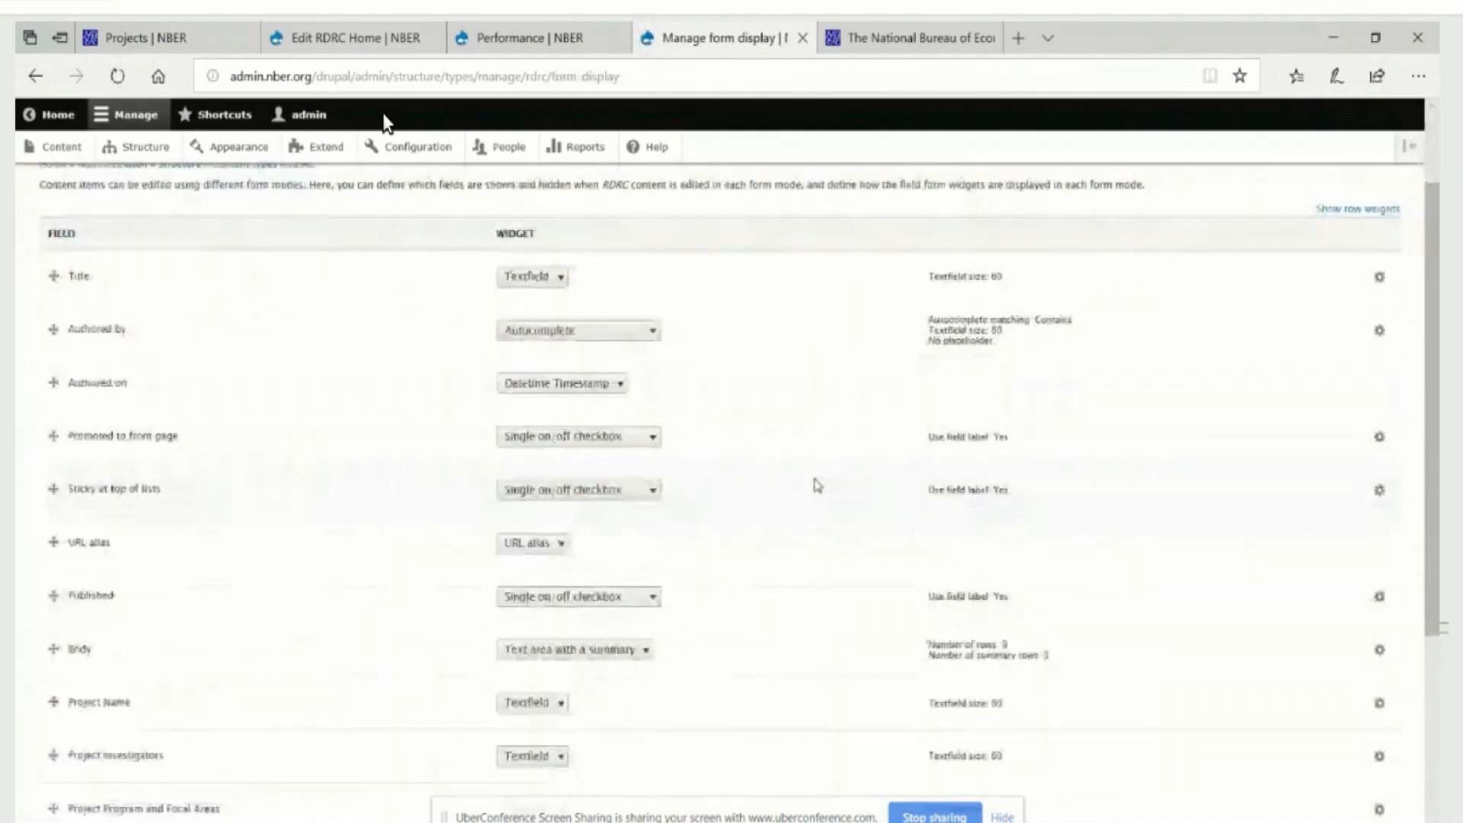
{"action": "scroll", "coordinate": [817, 485], "scroll_direction": "down", "scroll_amount": 3}
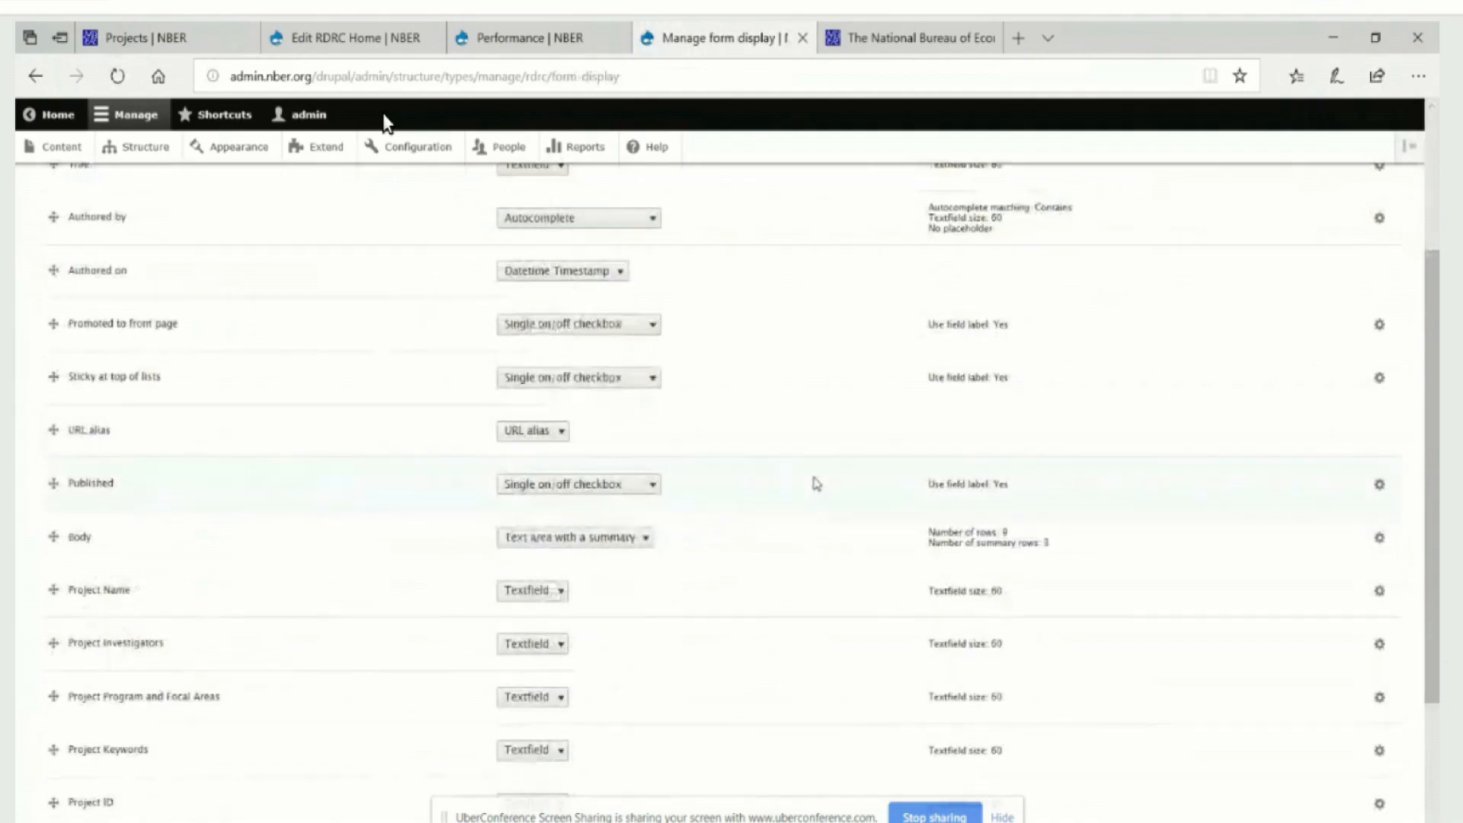
{"action": "scroll", "coordinate": [816, 484], "scroll_direction": "down", "scroll_amount": 5}
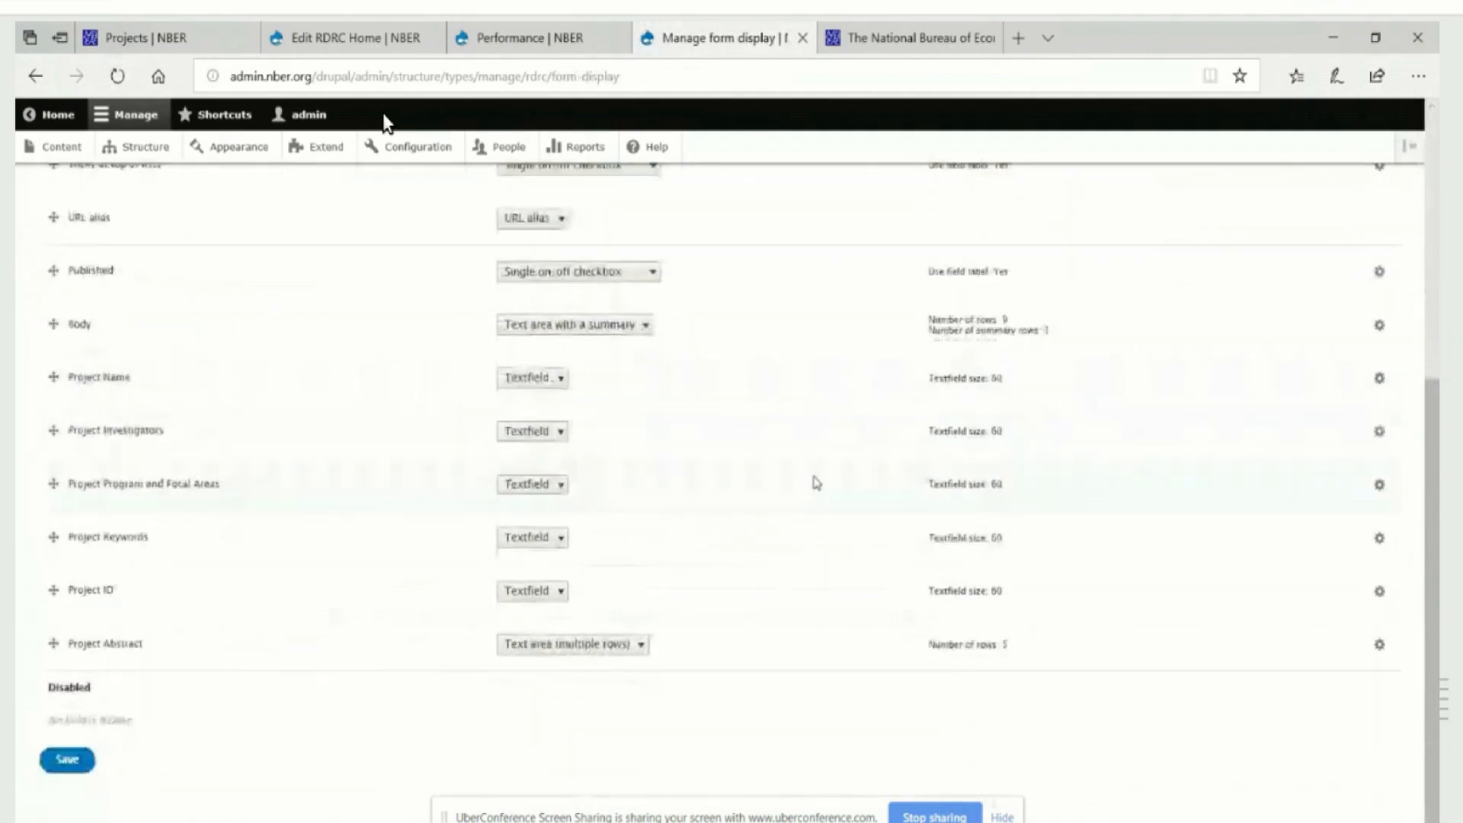
{"action": "scroll", "coordinate": [816, 483], "scroll_direction": "up", "scroll_amount": 9}
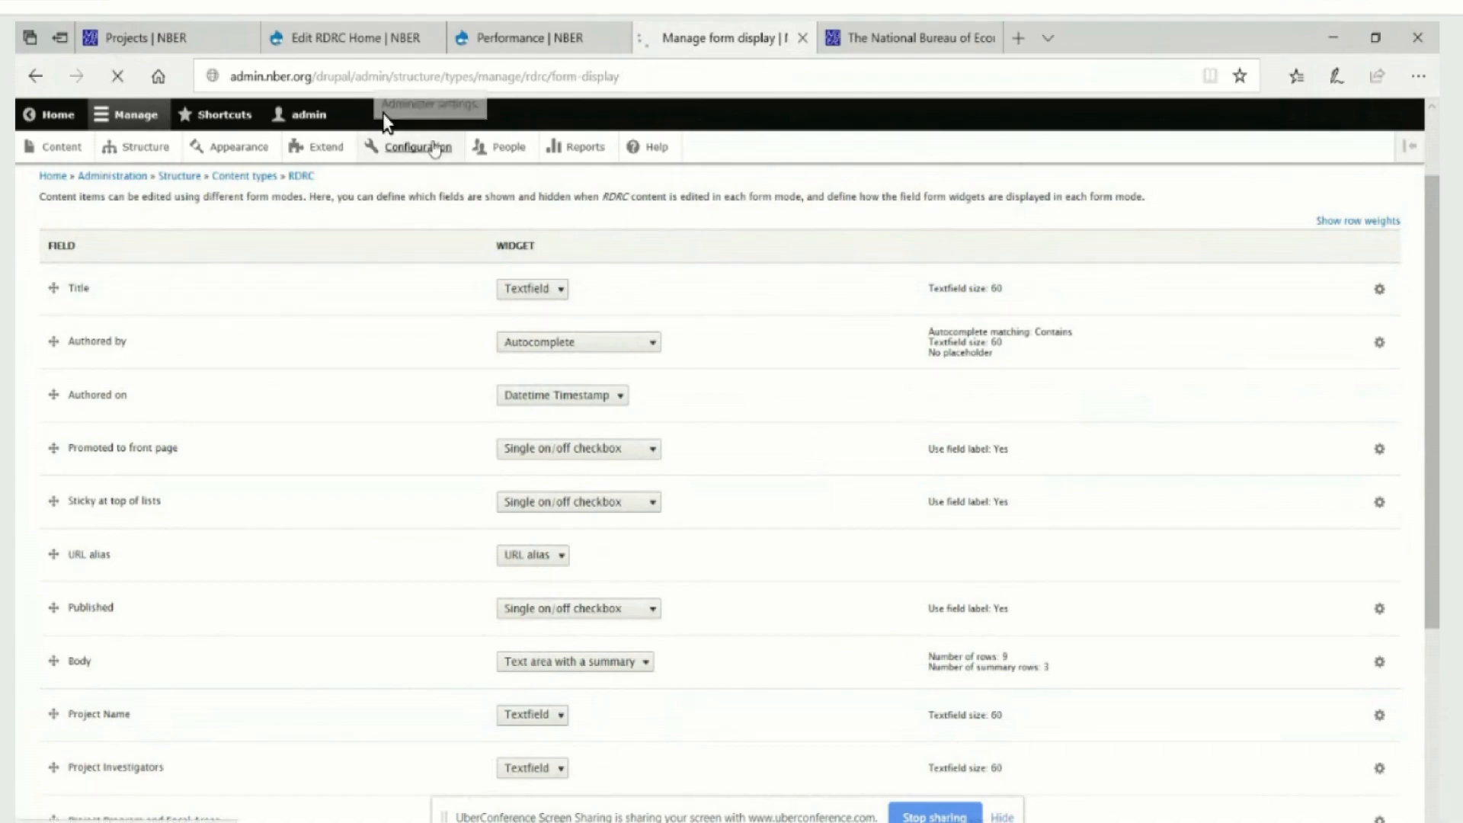
- Search the site's Configuration page for "meta", open the Metatag configuration and look over its default types
{"action": "left_click", "coordinate": [419, 146]}
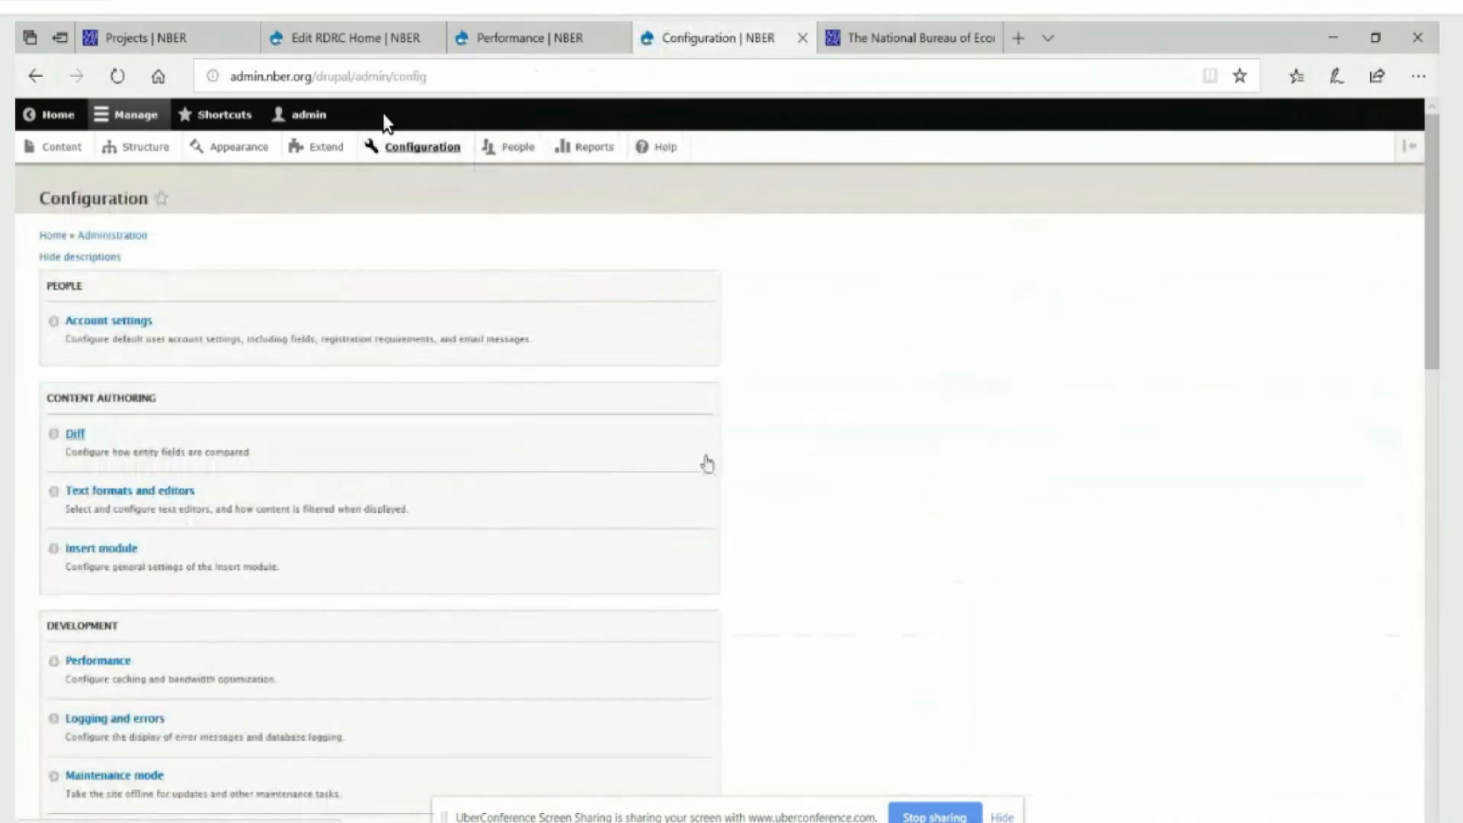
{"action": "key", "text": "ctrl+f"}
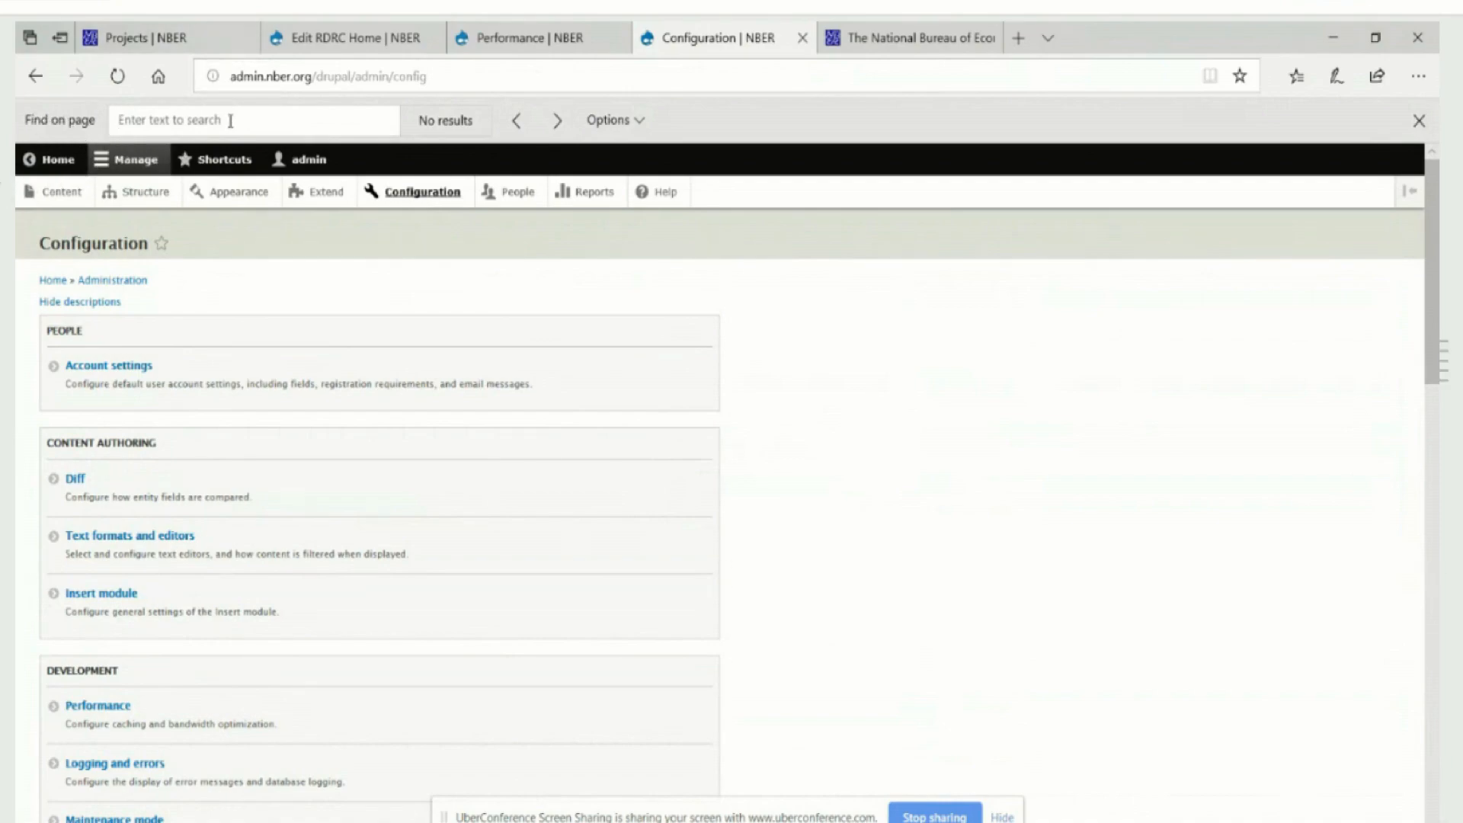
{"action": "type", "text": "meta"}
{"action": "left_click", "coordinate": [90, 647]}
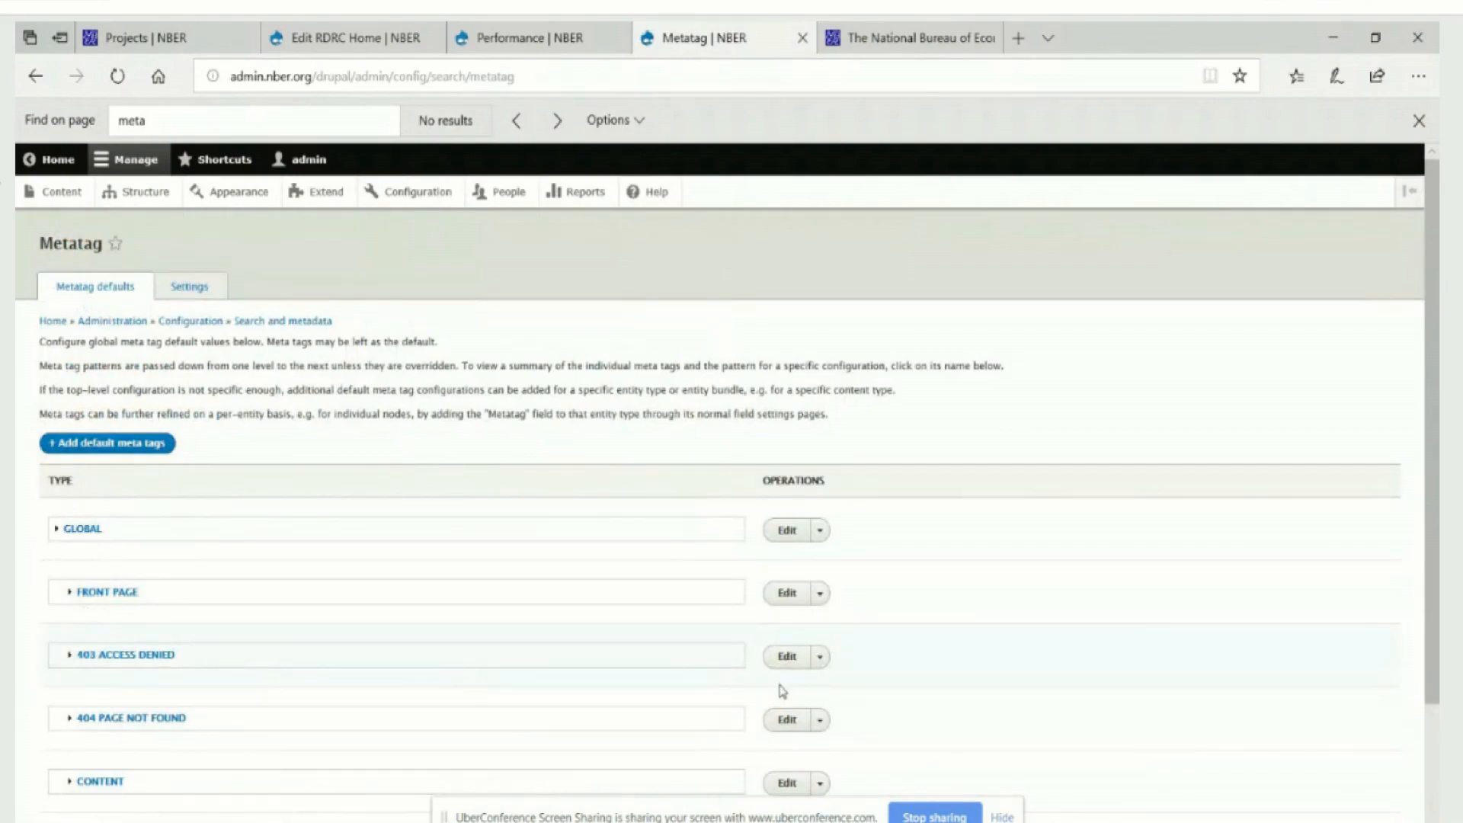
{"action": "scroll", "coordinate": [927, 669], "scroll_direction": "down", "scroll_amount": 2}
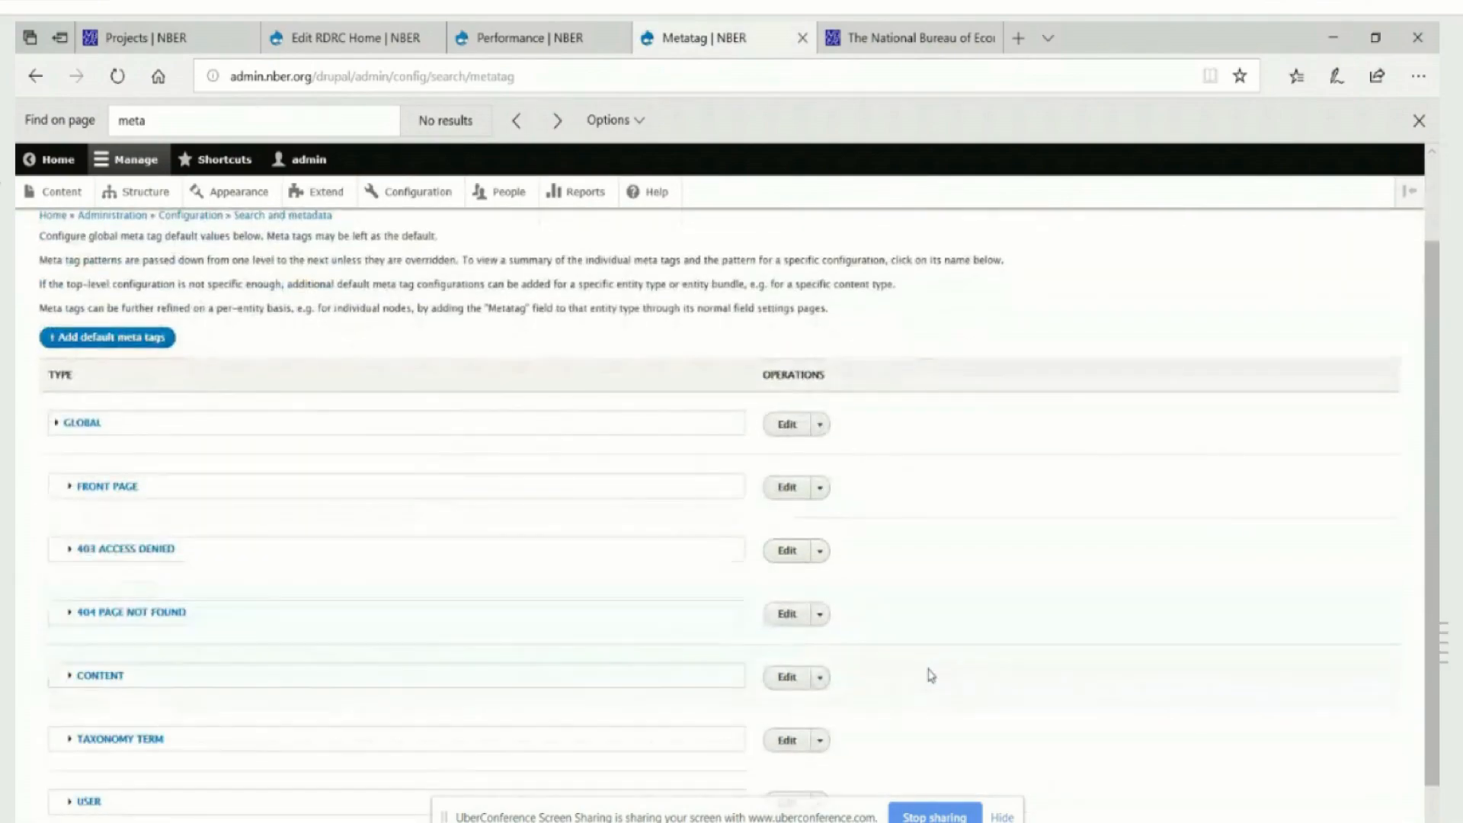
{"action": "scroll", "coordinate": [927, 675], "scroll_direction": "up", "scroll_amount": 2}
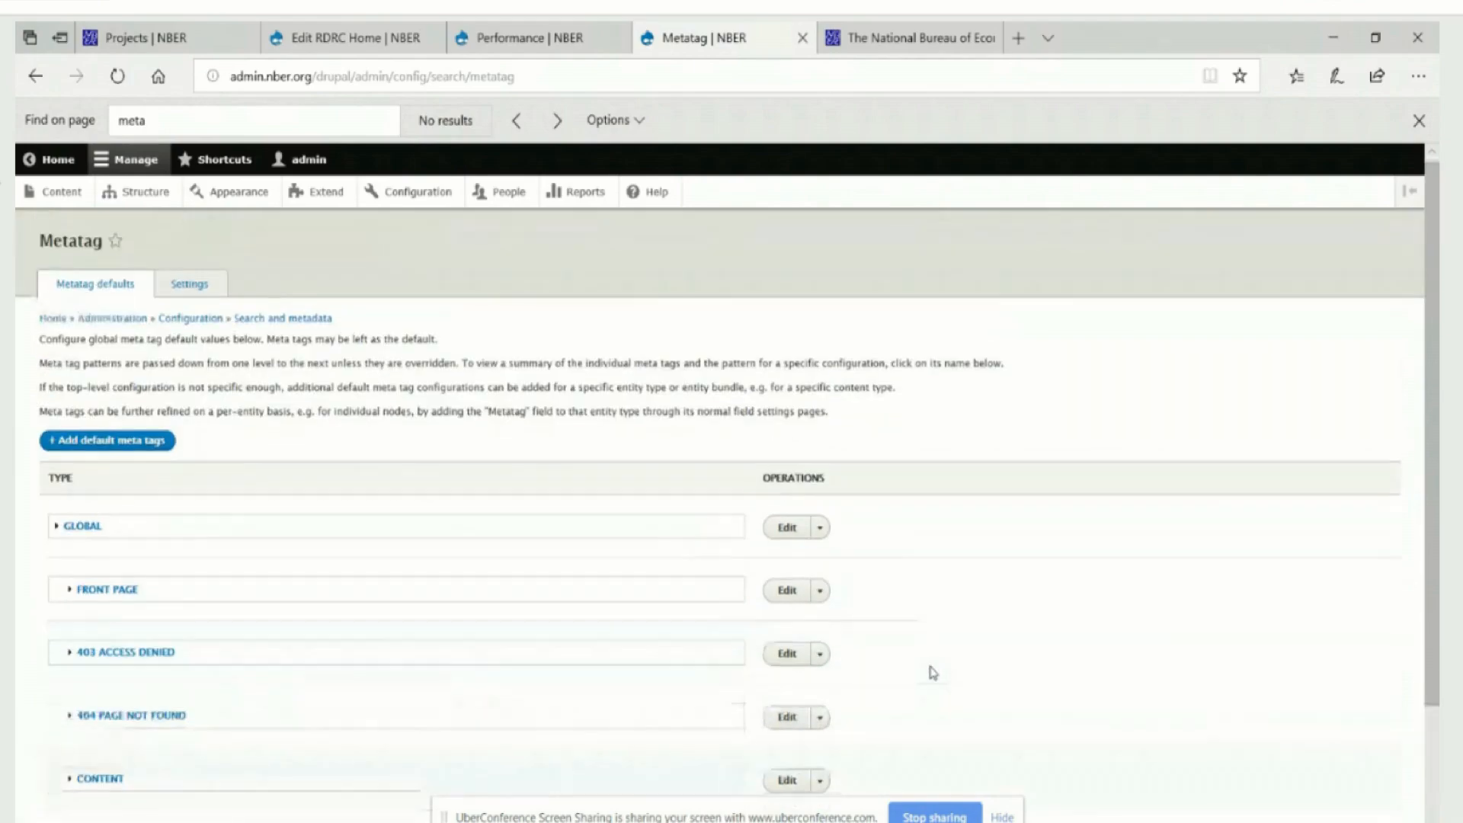
- In the Metatag module's settings, enable the Basic tags and Advanced groups for Content: RDRC and save the configuration
{"action": "left_click", "coordinate": [188, 288]}
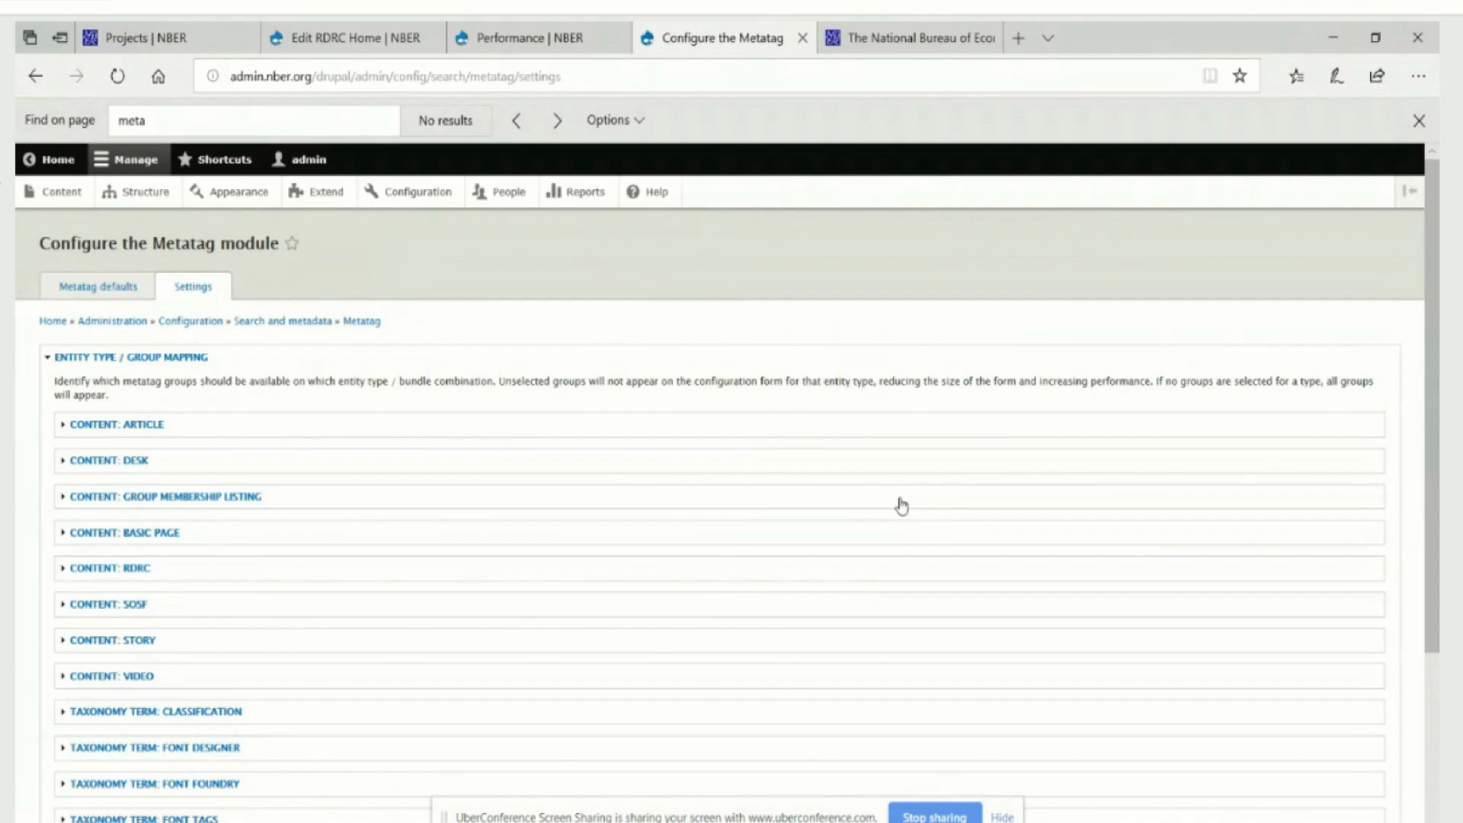
{"action": "left_click", "coordinate": [120, 572]}
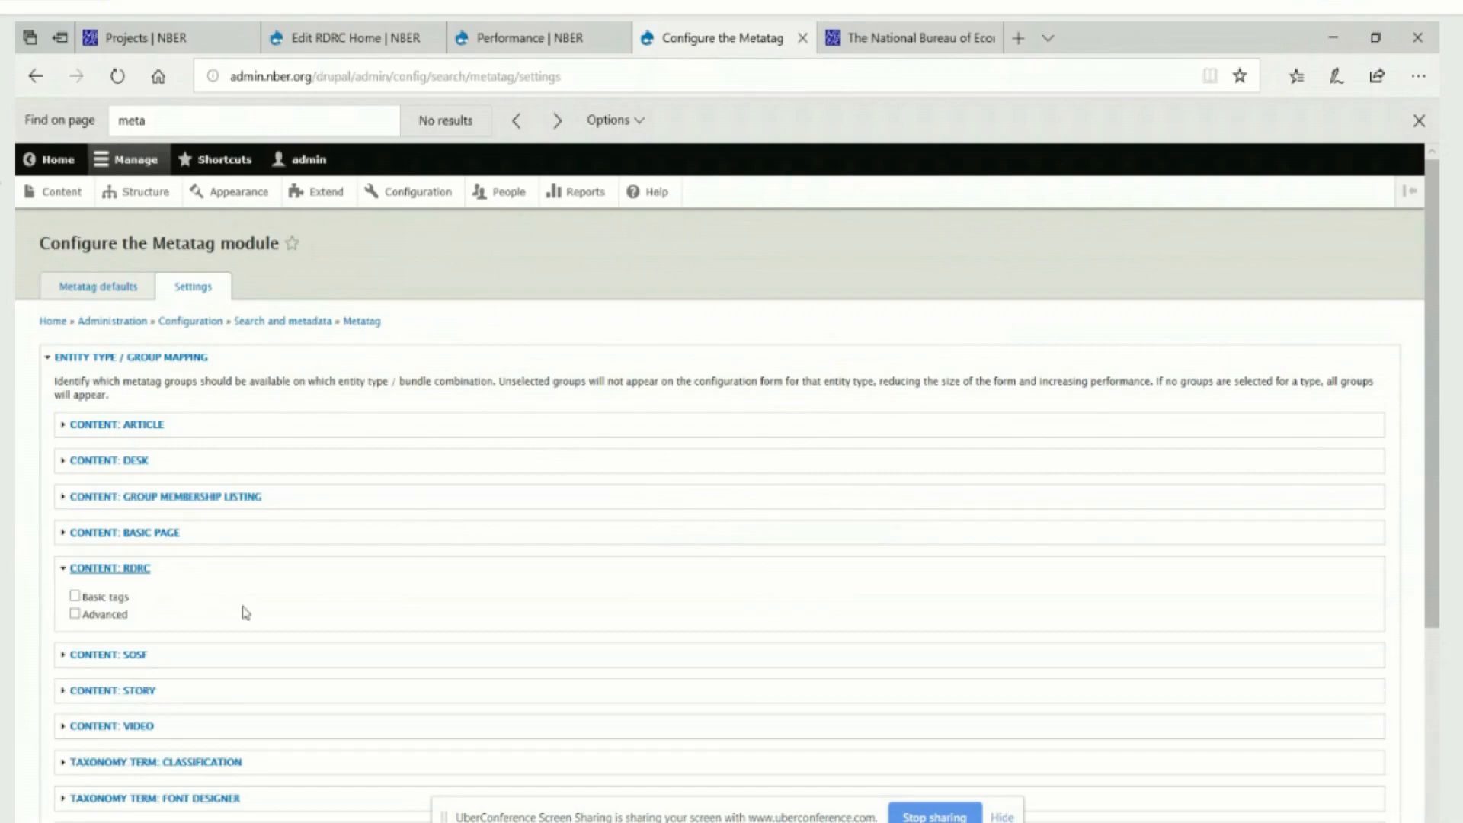
{"action": "left_click", "coordinate": [75, 614]}
{"action": "left_click", "coordinate": [75, 596]}
{"action": "scroll", "coordinate": [244, 607], "scroll_direction": "down", "scroll_amount": 4}
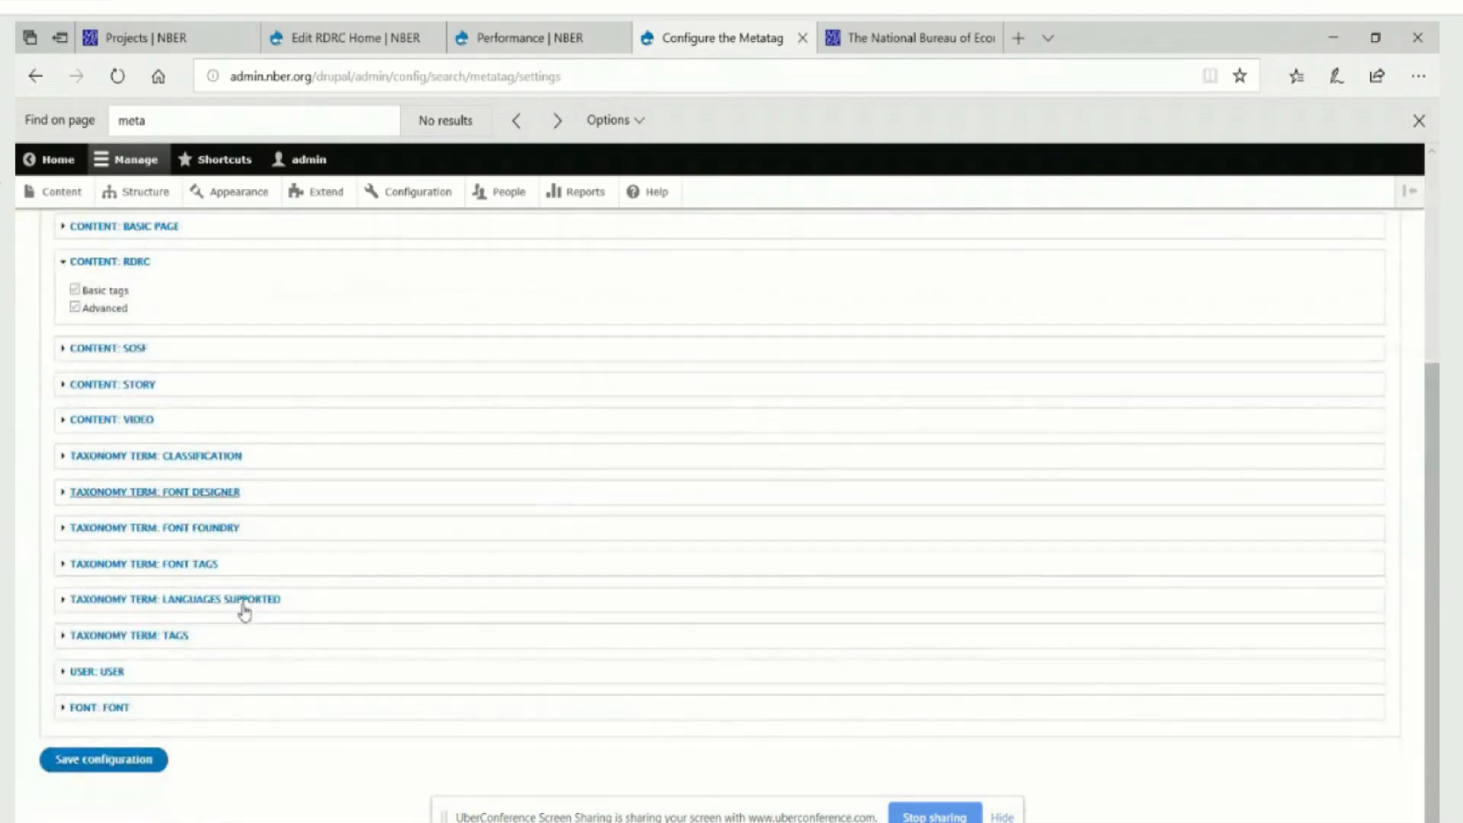
{"action": "scroll", "coordinate": [251, 724], "scroll_direction": "up", "scroll_amount": 4}
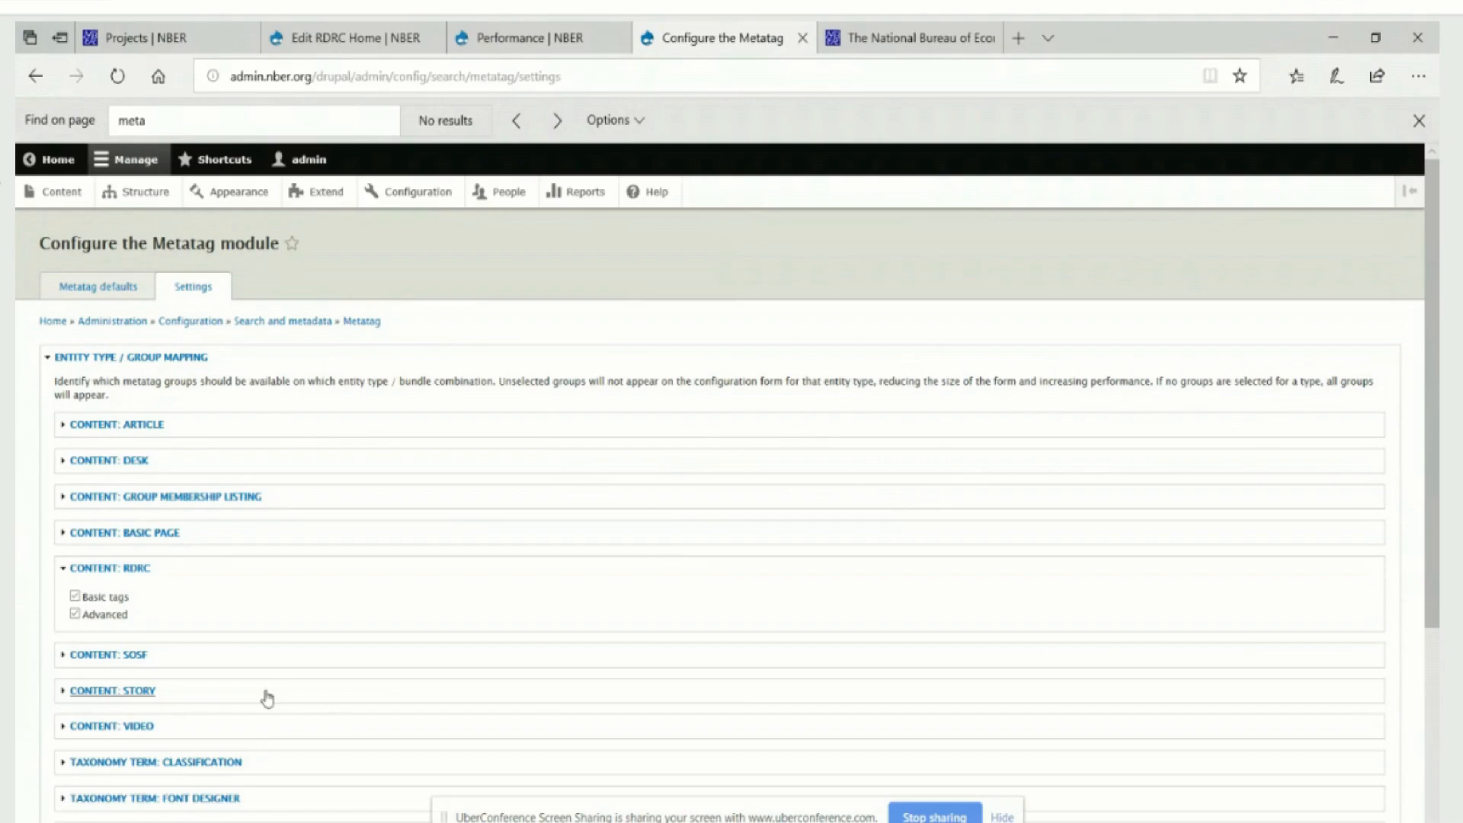
{"action": "scroll", "coordinate": [267, 699], "scroll_direction": "down", "scroll_amount": 5}
{"action": "left_click", "coordinate": [79, 771]}
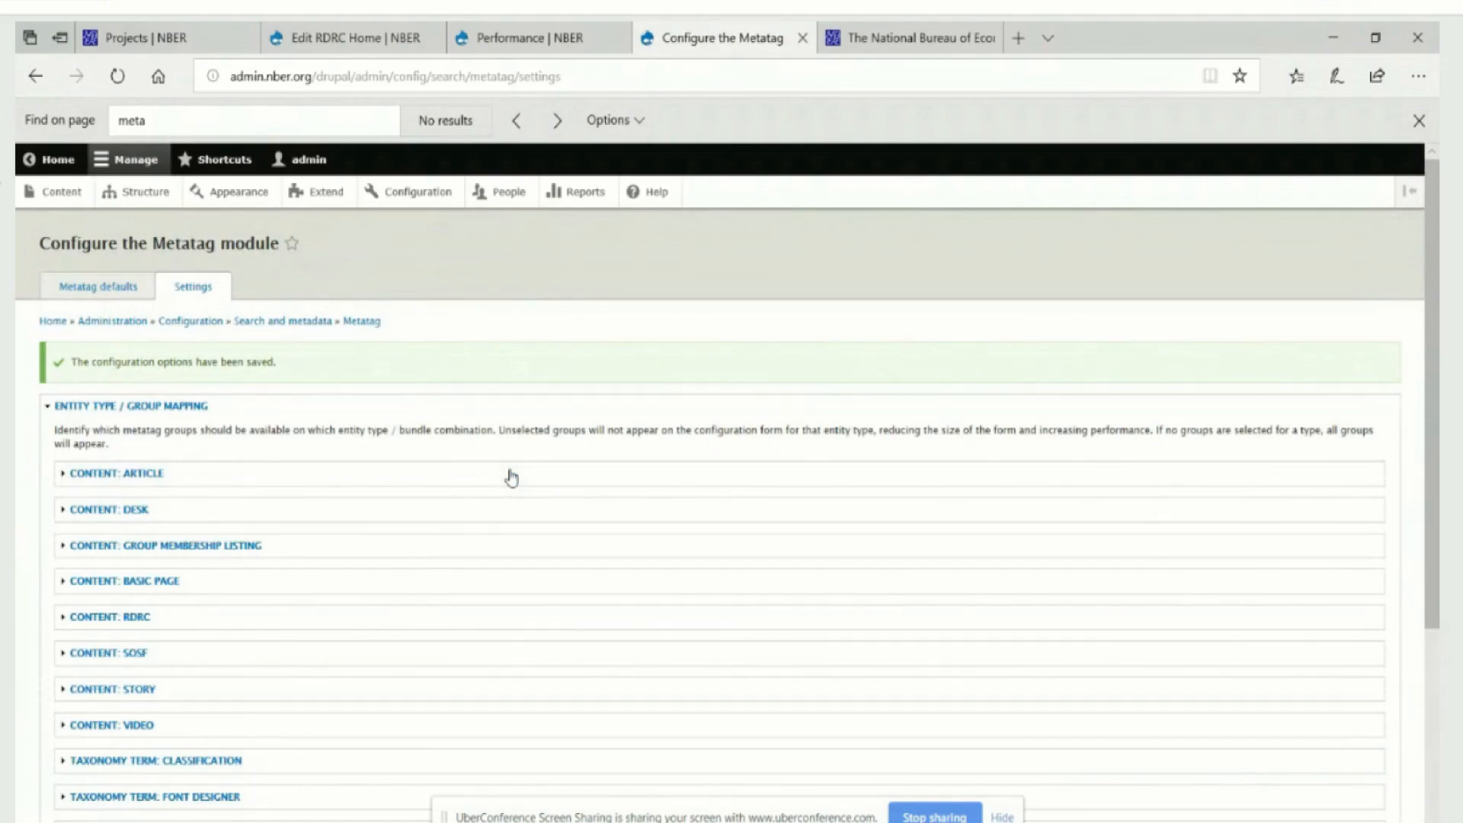
- Return to the RDRC Home edit page, reload it, go to admin.nber.org/drupal/rdrc/home and reopen the page for editing
{"action": "left_click", "coordinate": [354, 37]}
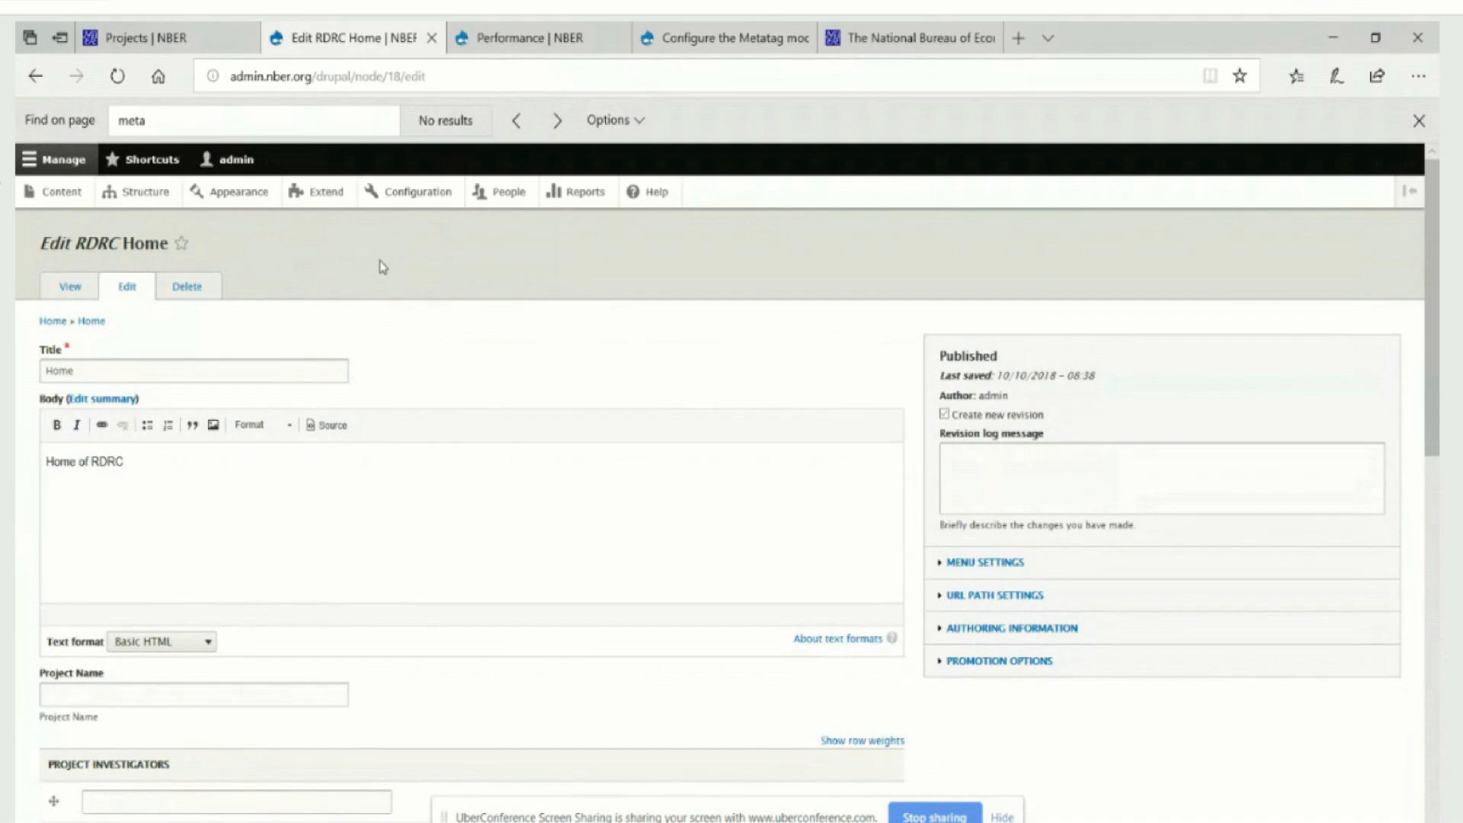
{"action": "left_click", "coordinate": [117, 75]}
{"action": "left_click_drag", "start_coordinate": [355, 80], "coordinate": [492, 108]}
{"action": "key", "text": "BackSpace"}
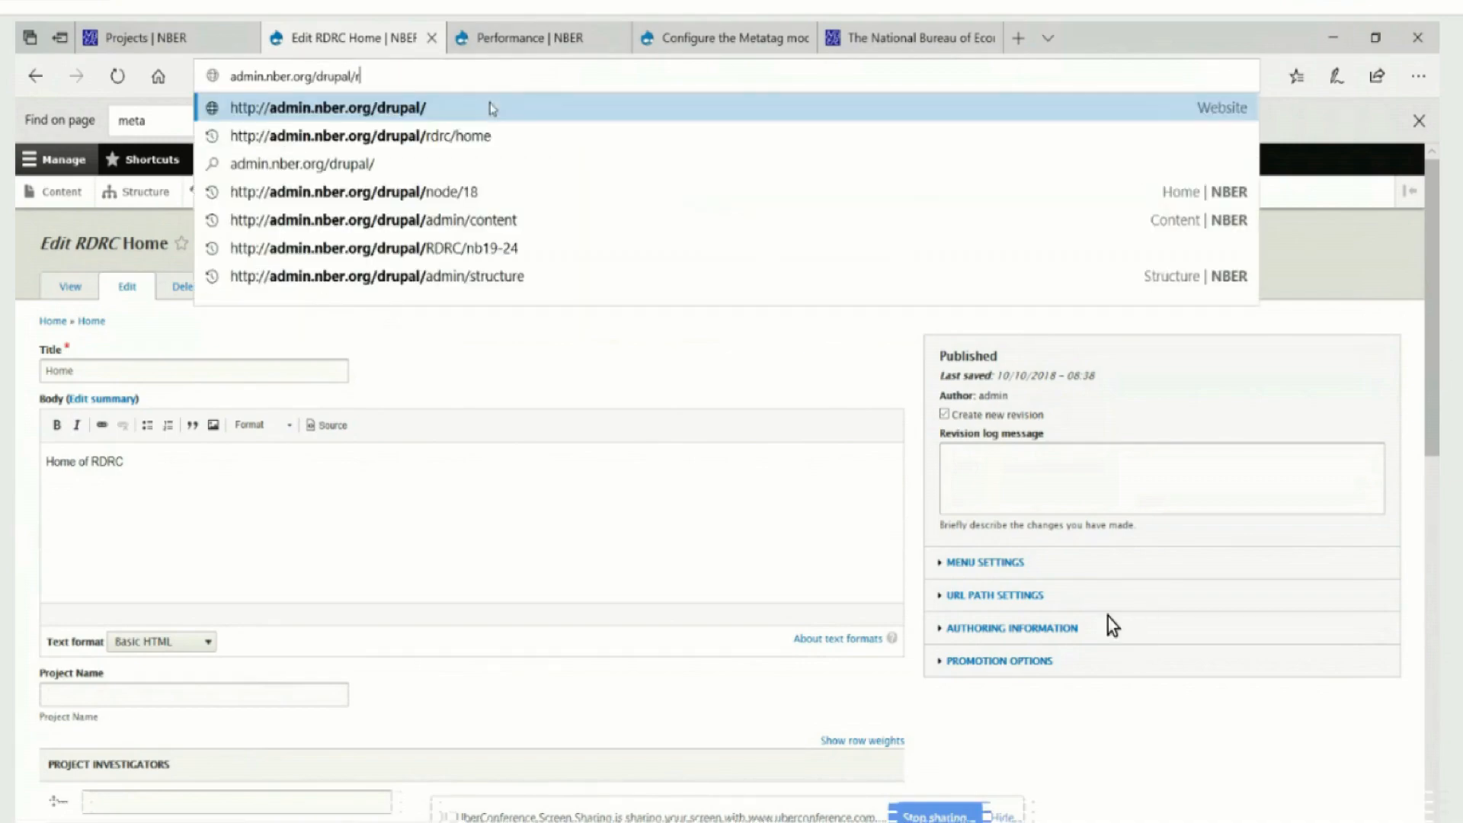
{"action": "type", "text": "rdrc/home"}
{"action": "key", "text": "Return"}
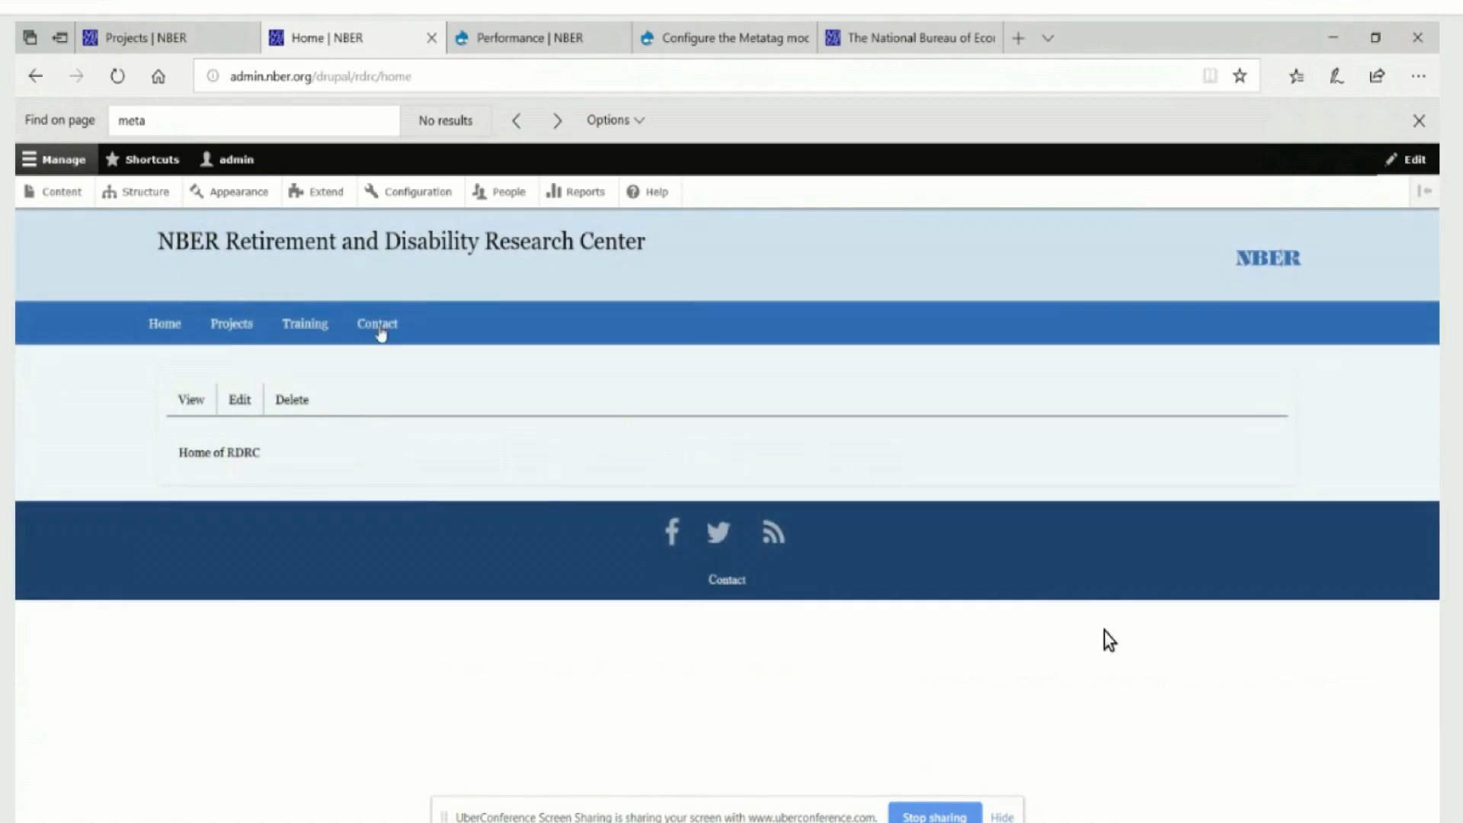
{"action": "left_click", "coordinate": [240, 404]}
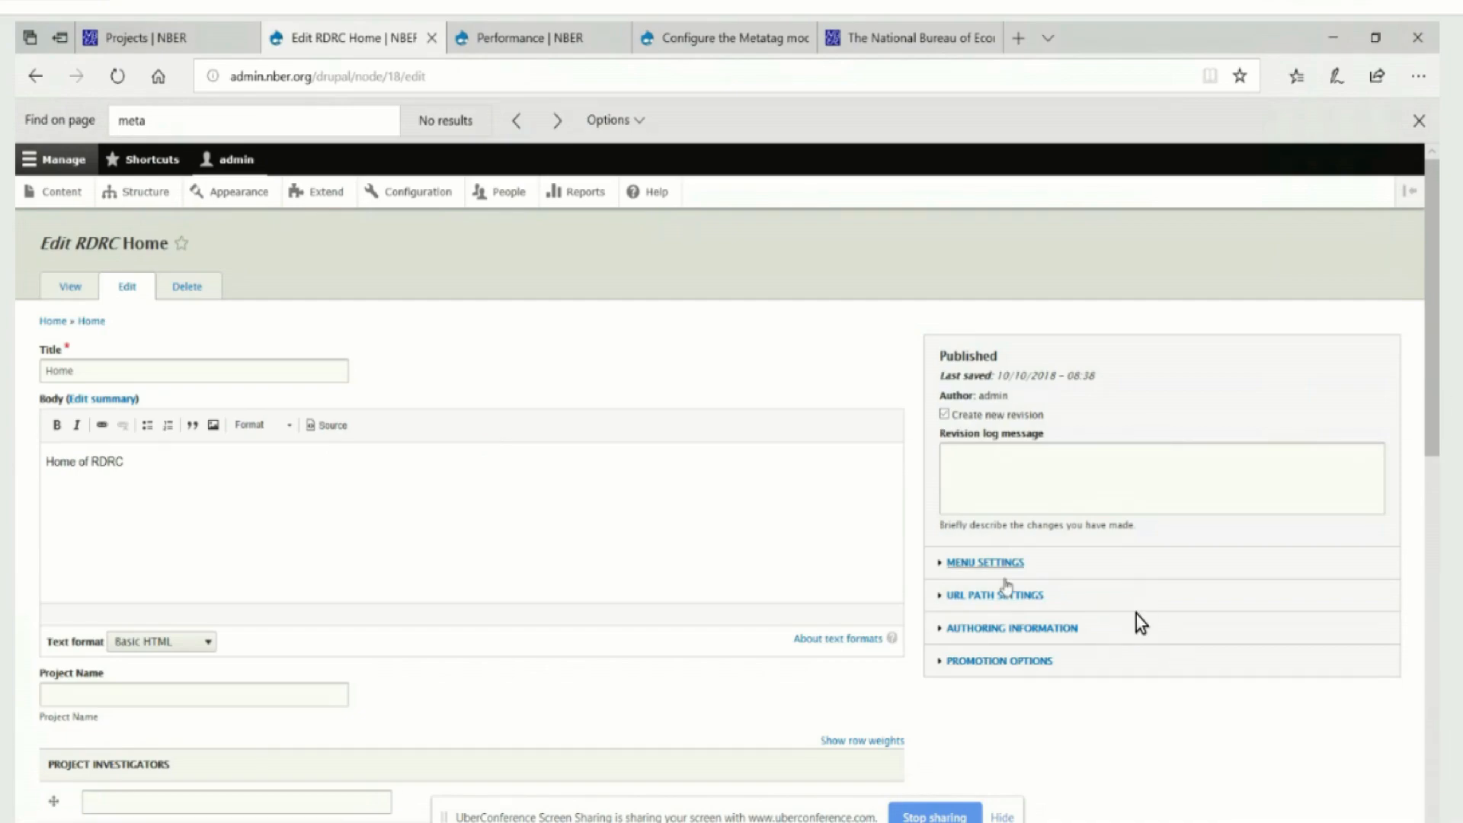
- Check the authoring information, menu settings and promotion options on the RDRC Home edit form for meta tag settings
{"action": "left_click", "coordinate": [1018, 645]}
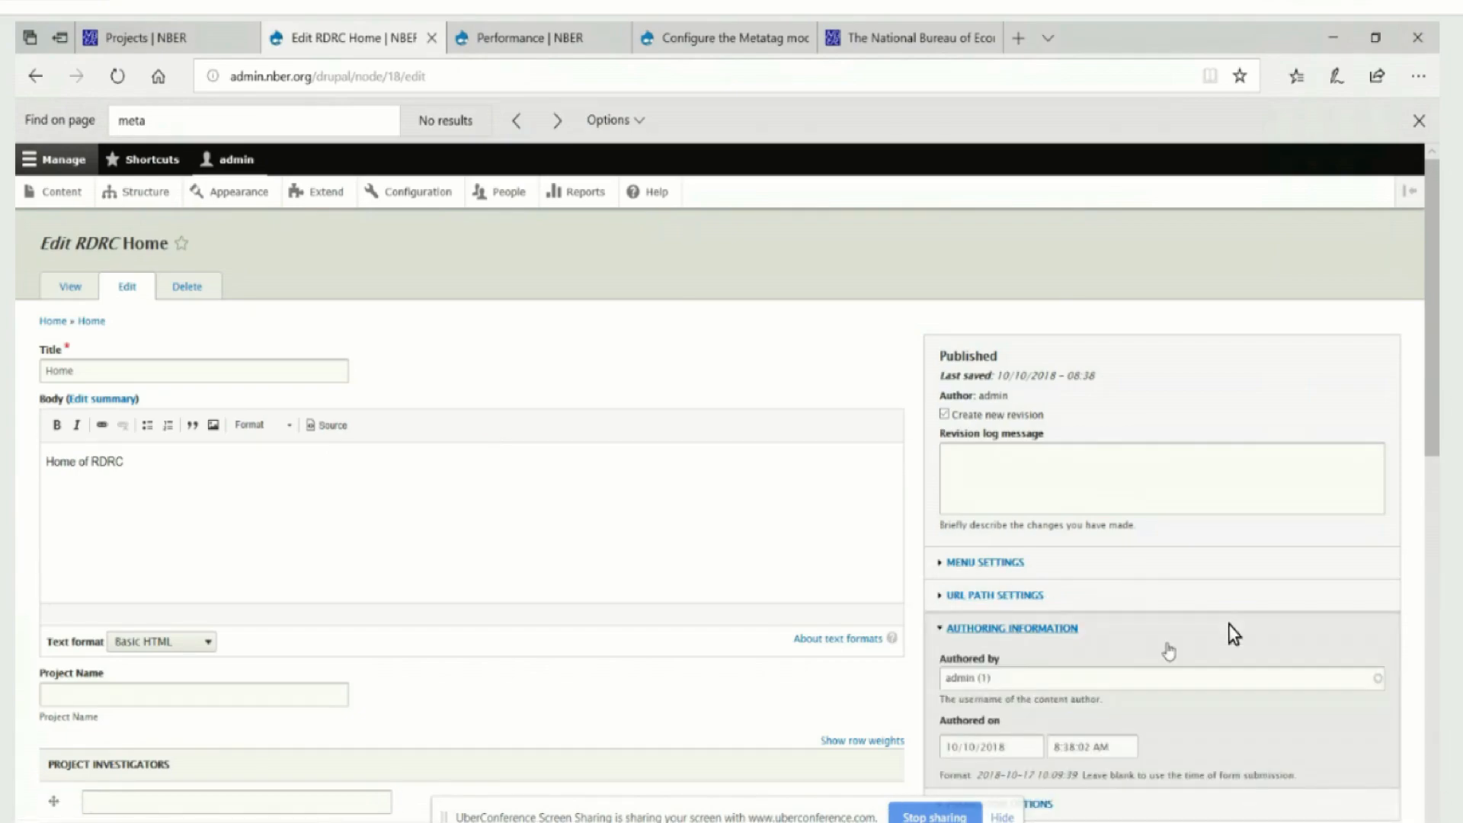
{"action": "scroll", "coordinate": [1229, 629], "scroll_direction": "down", "scroll_amount": 3}
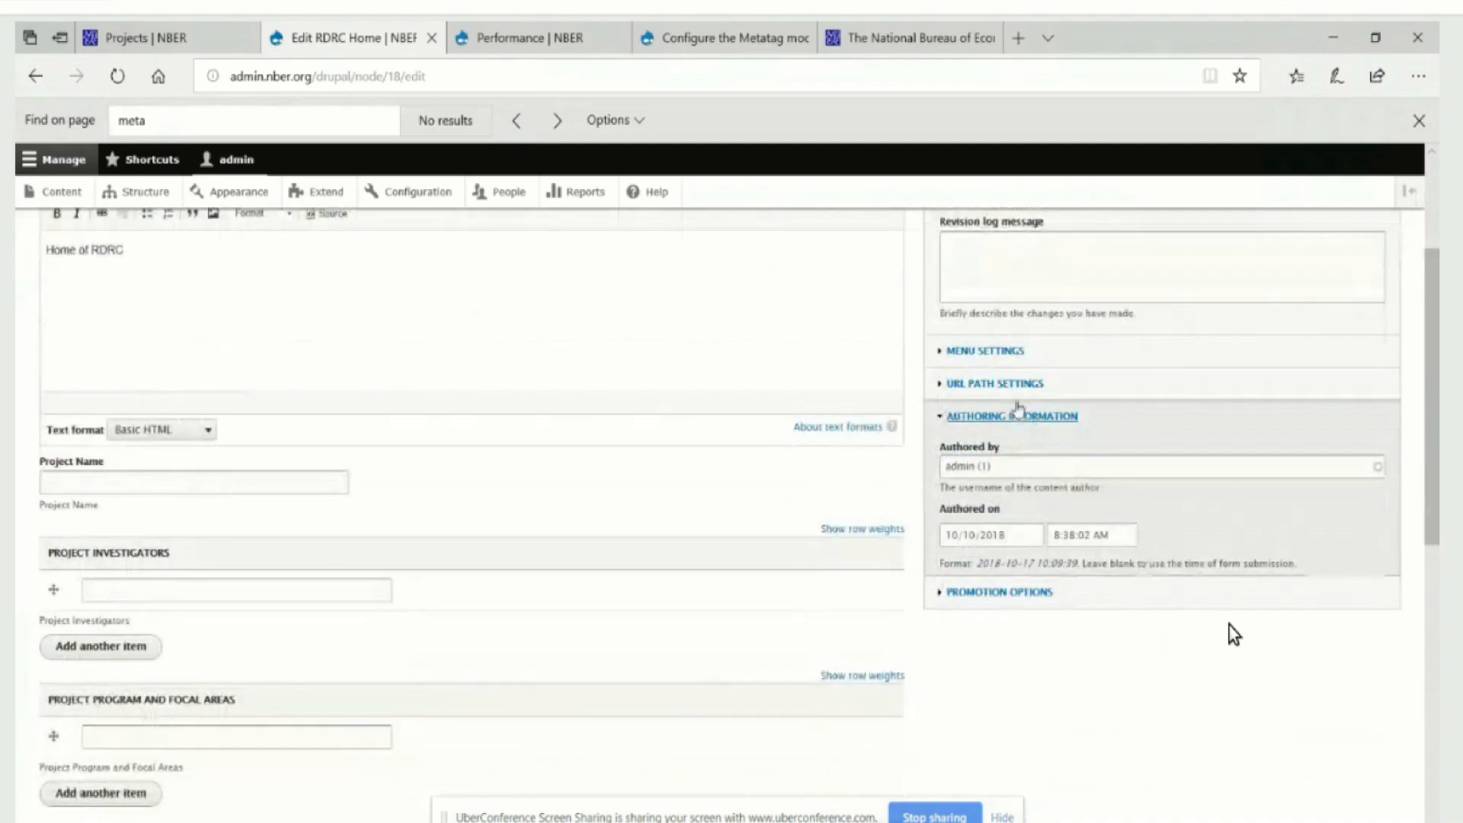
{"action": "left_click", "coordinate": [988, 352]}
{"action": "left_click", "coordinate": [988, 352]}
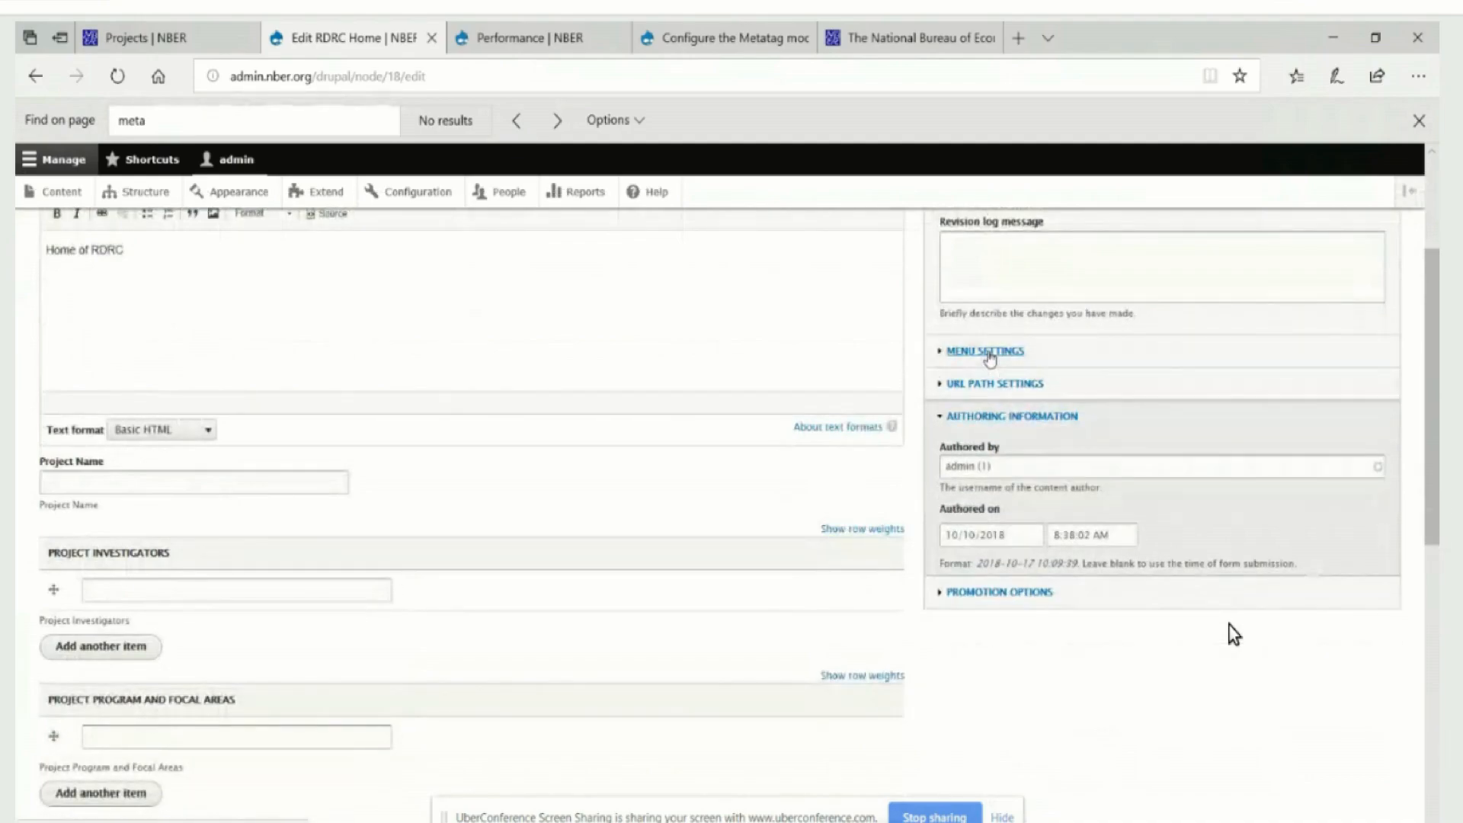
{"action": "left_click", "coordinate": [1031, 601]}
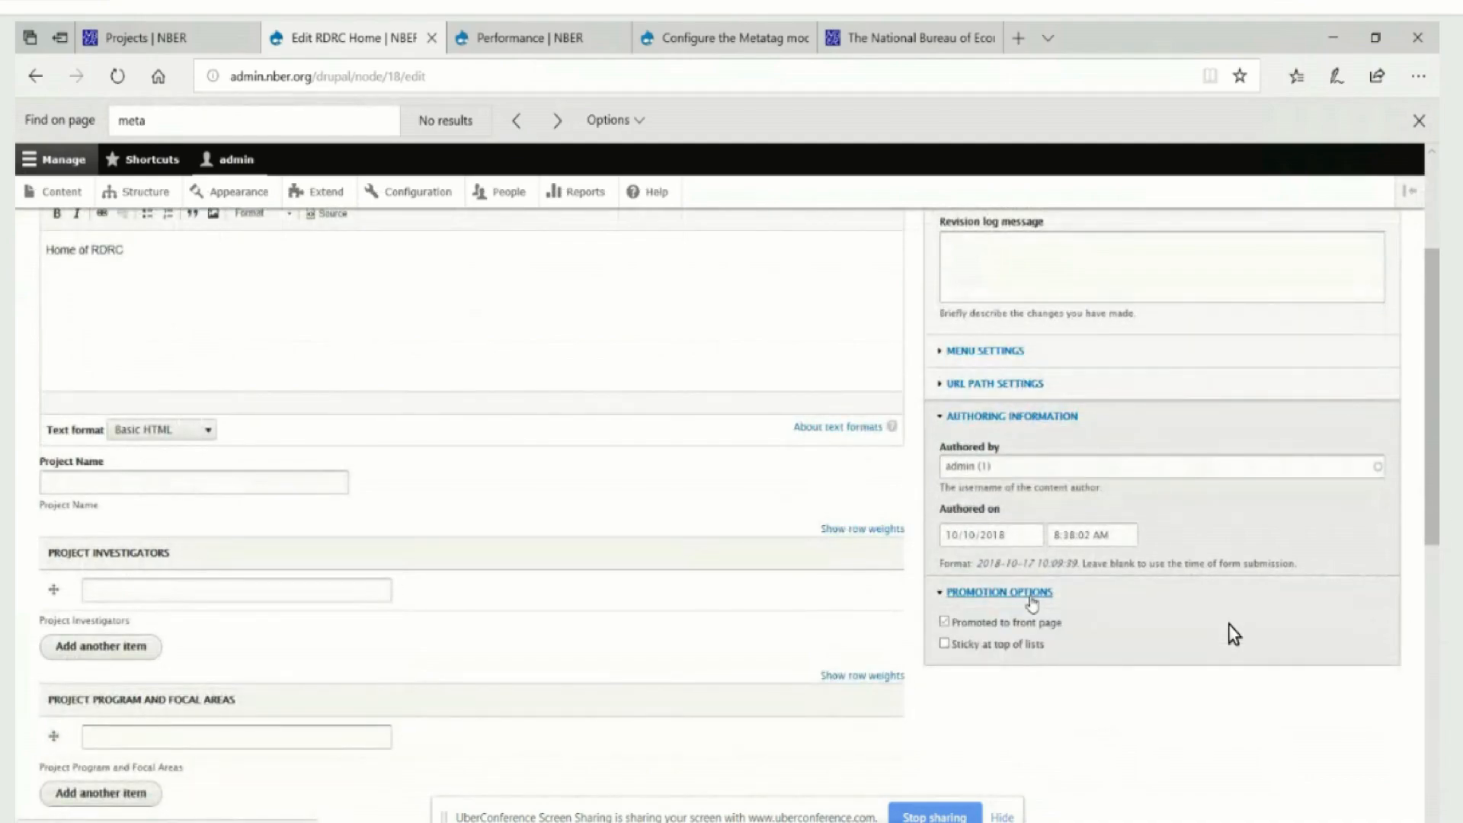
{"action": "left_click", "coordinate": [1031, 599]}
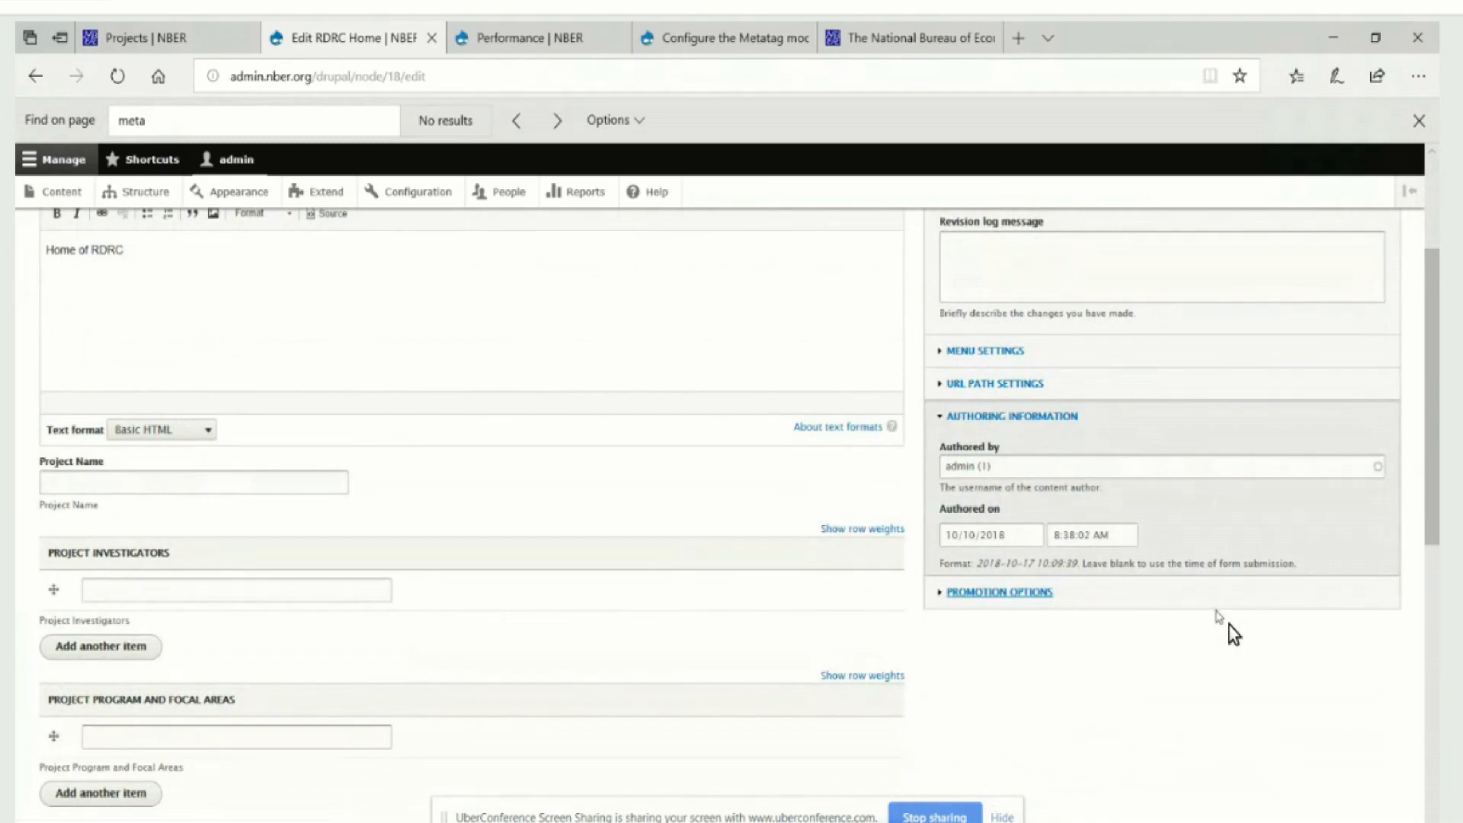
{"action": "scroll", "coordinate": [1232, 633], "scroll_direction": "up", "scroll_amount": 3}
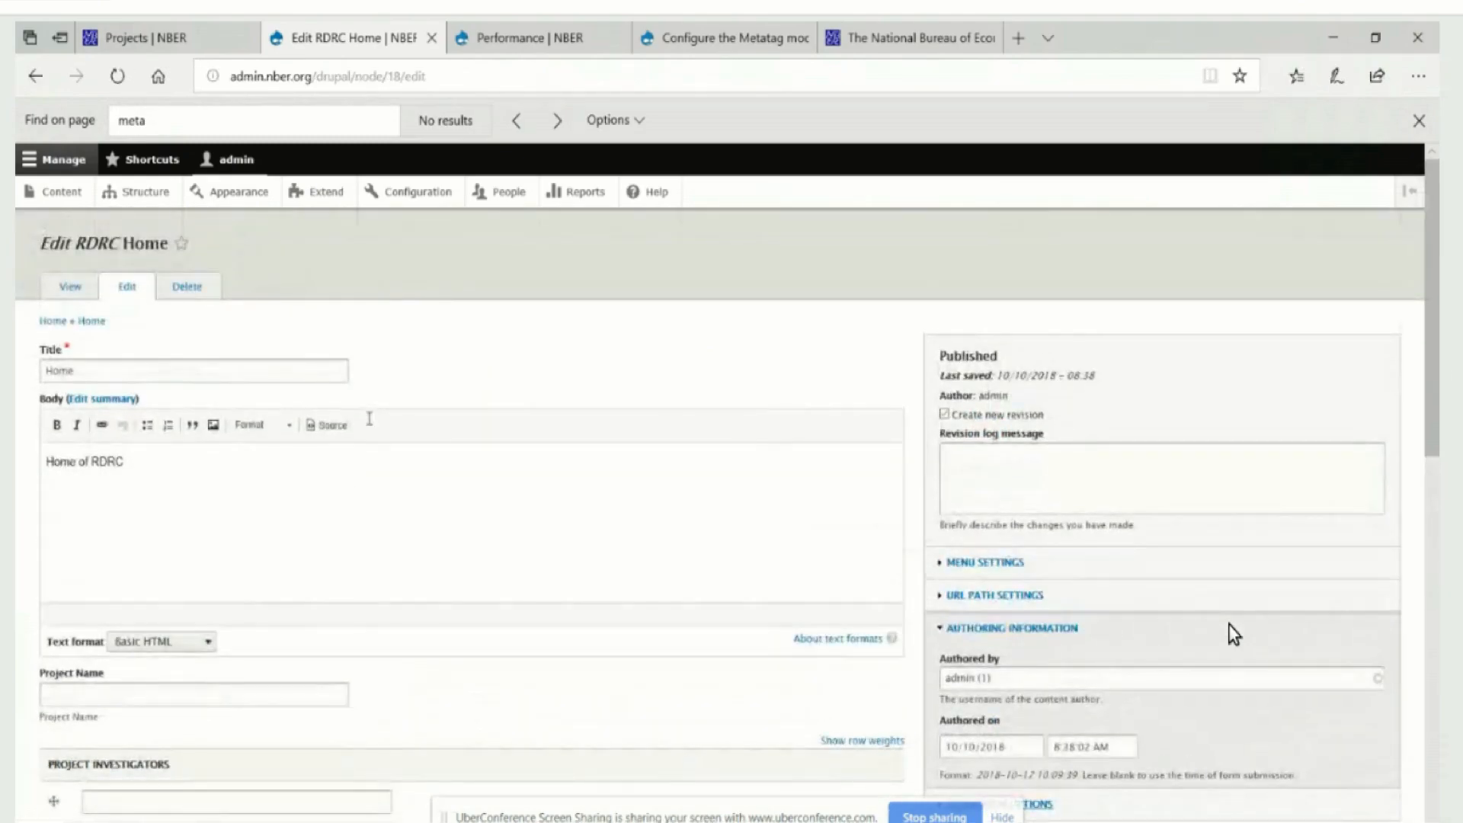
- Open the RDRC content type for editing from the site's content types and look over its settings
{"action": "mouse_move", "coordinate": [679, 45]}
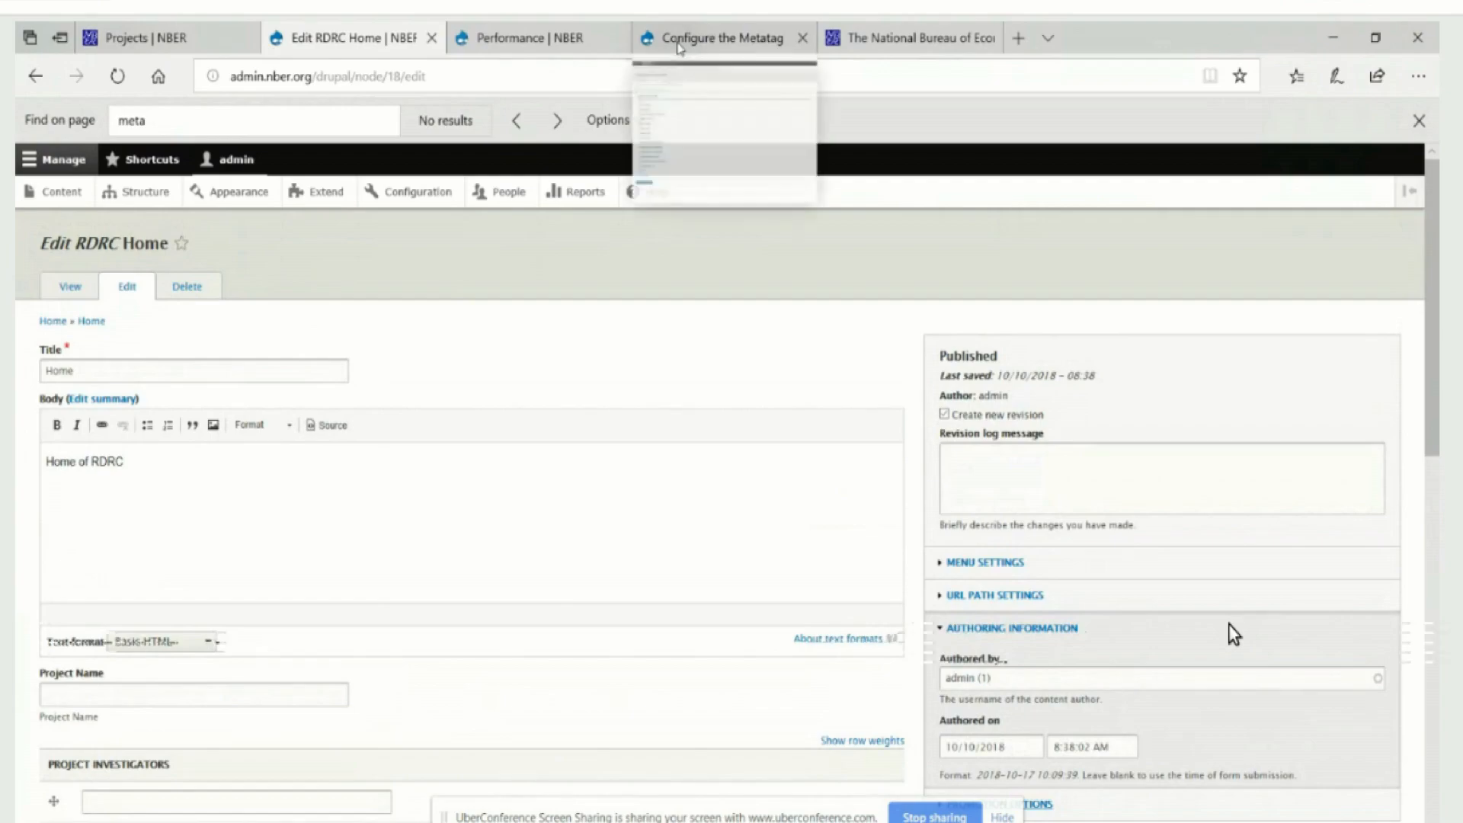
{"action": "left_click", "coordinate": [136, 194]}
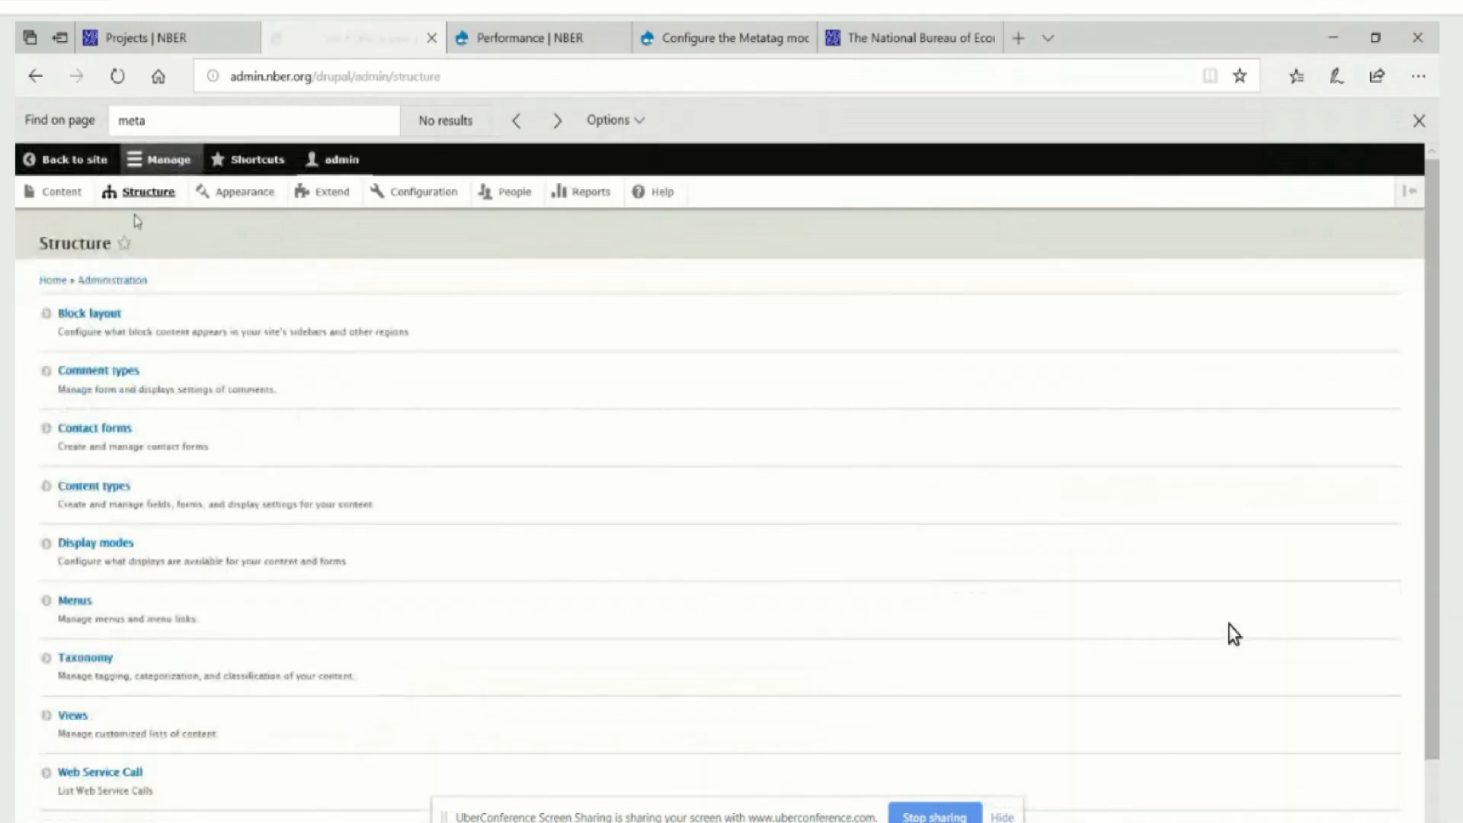
{"action": "left_click", "coordinate": [111, 490]}
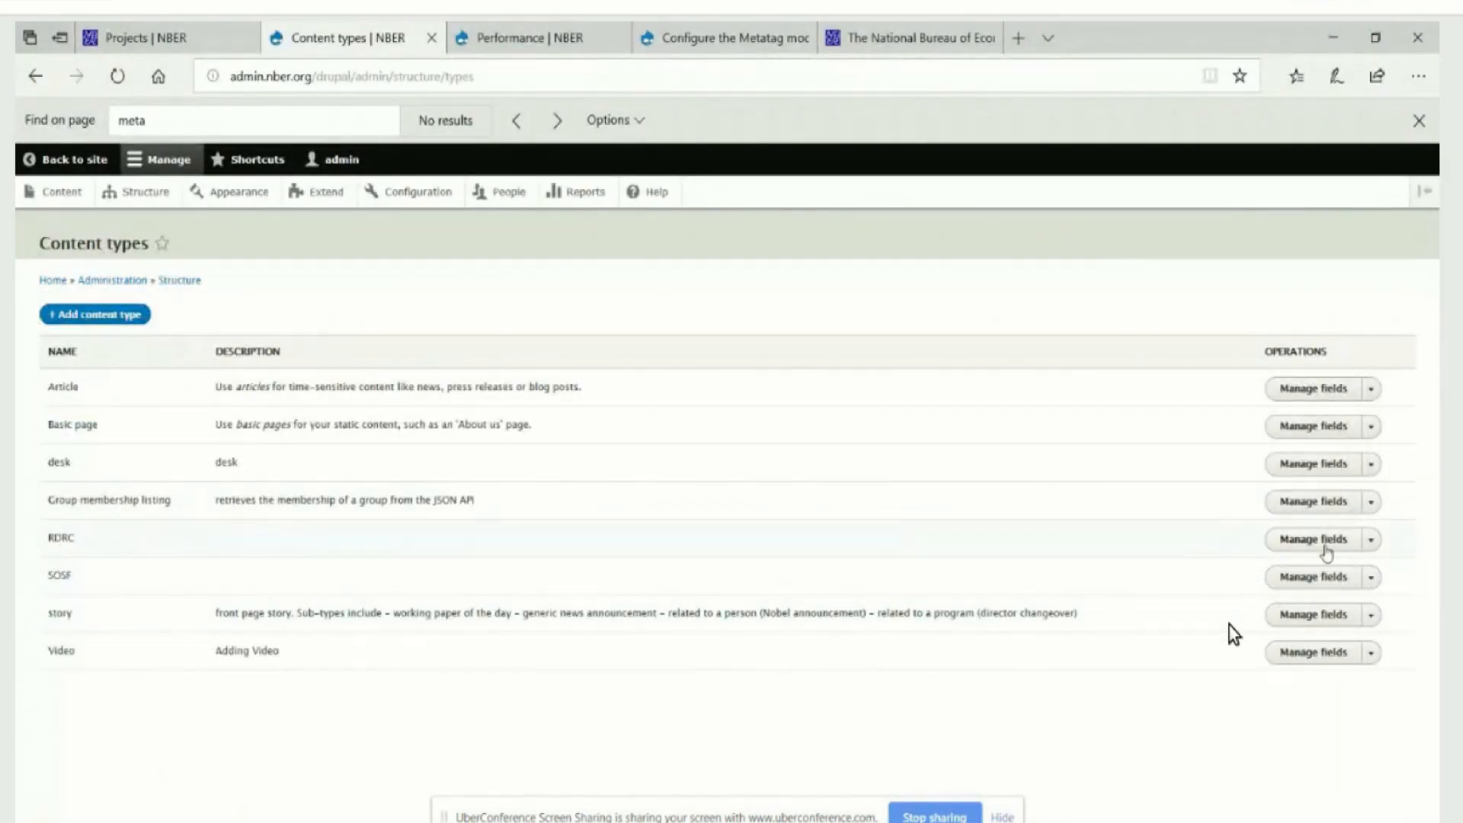
{"action": "left_click", "coordinate": [1371, 540]}
{"action": "left_click", "coordinate": [1311, 612]}
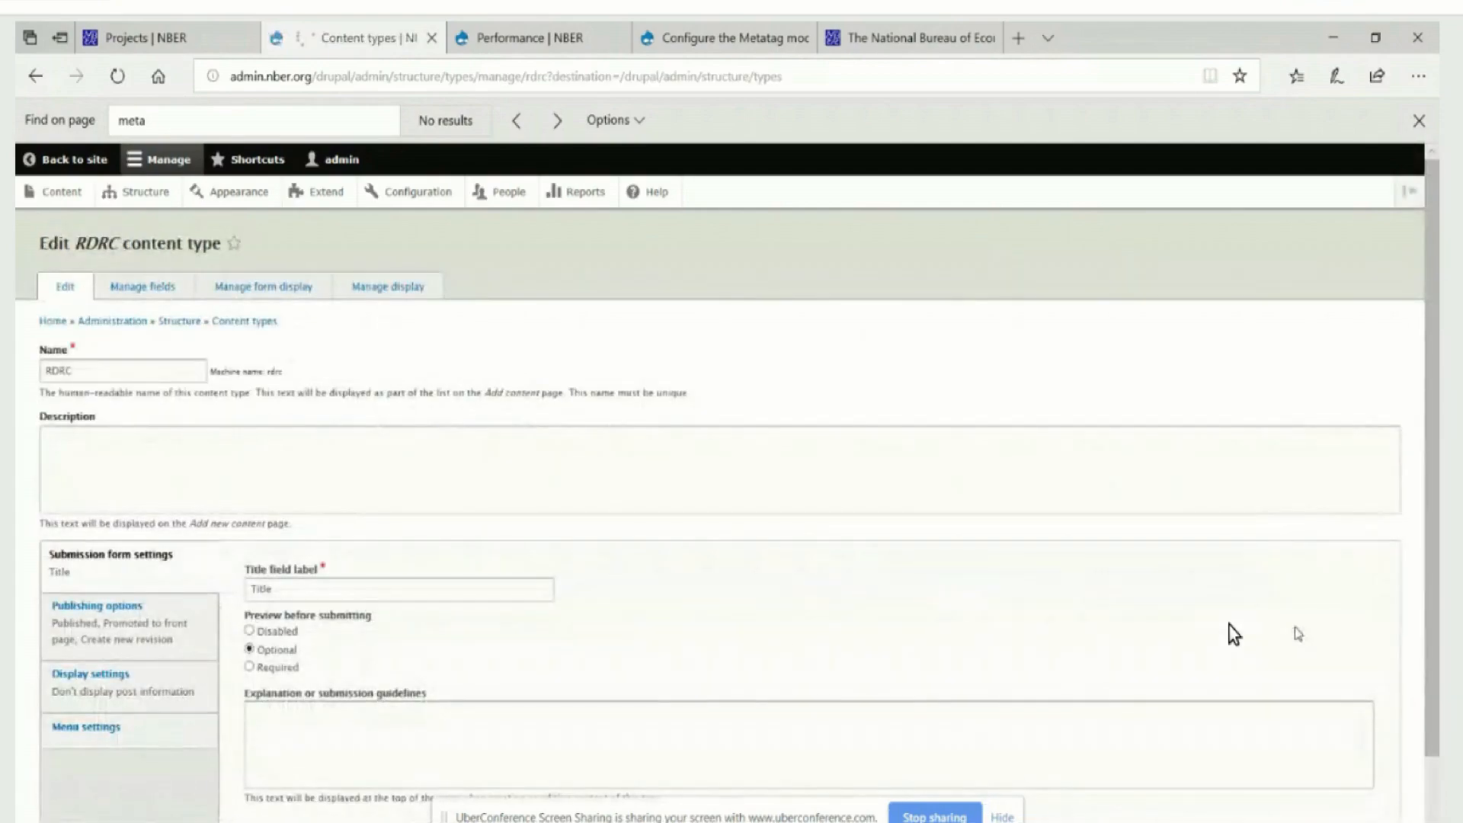
{"action": "scroll", "coordinate": [716, 397], "scroll_direction": "down", "scroll_amount": 1}
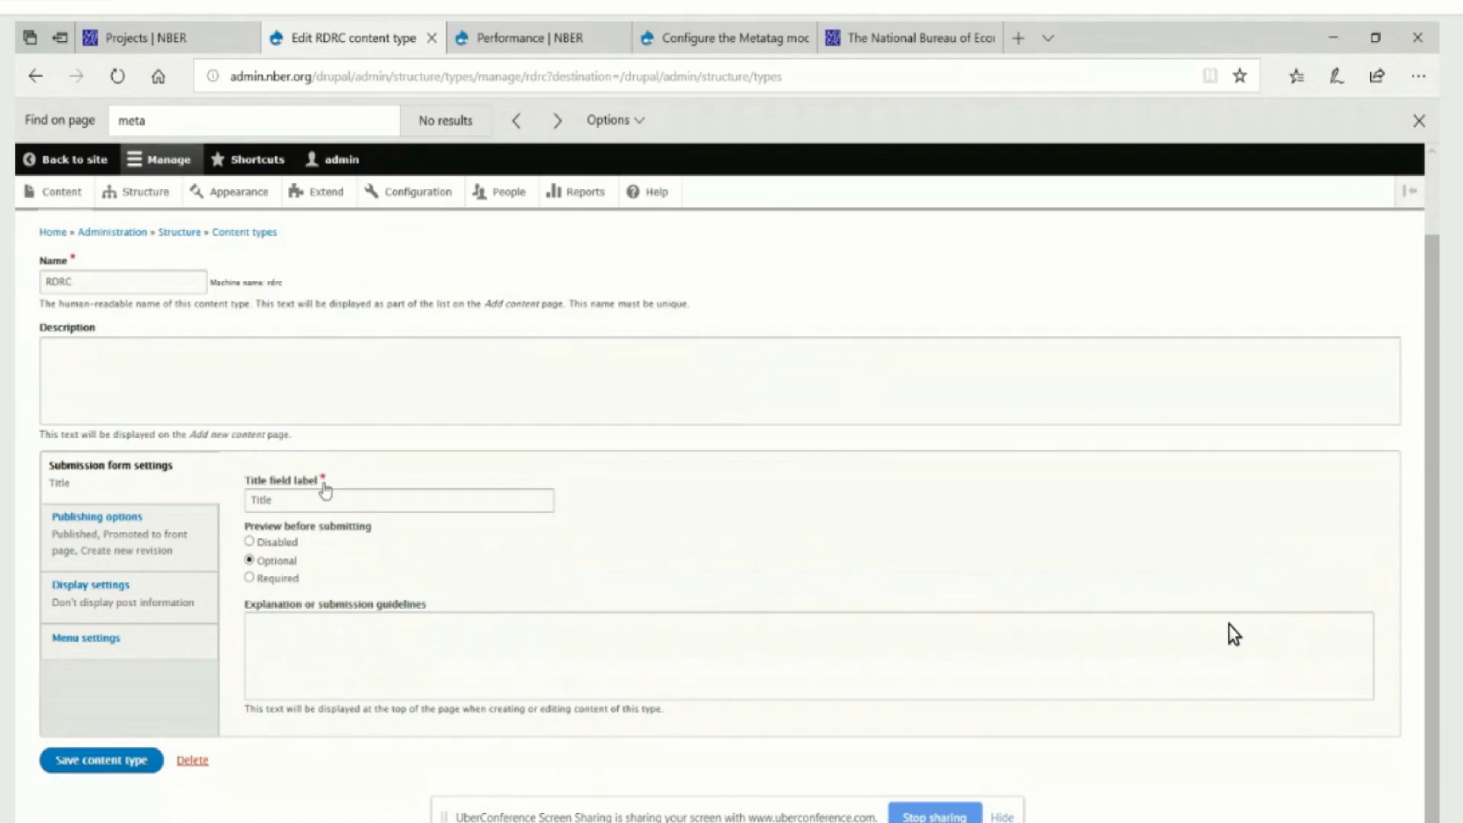
{"action": "scroll", "coordinate": [327, 484], "scroll_direction": "up", "scroll_amount": 1}
- Show the RDRC content type's form display settings and search the page for "meta"
{"action": "left_click", "coordinate": [261, 286]}
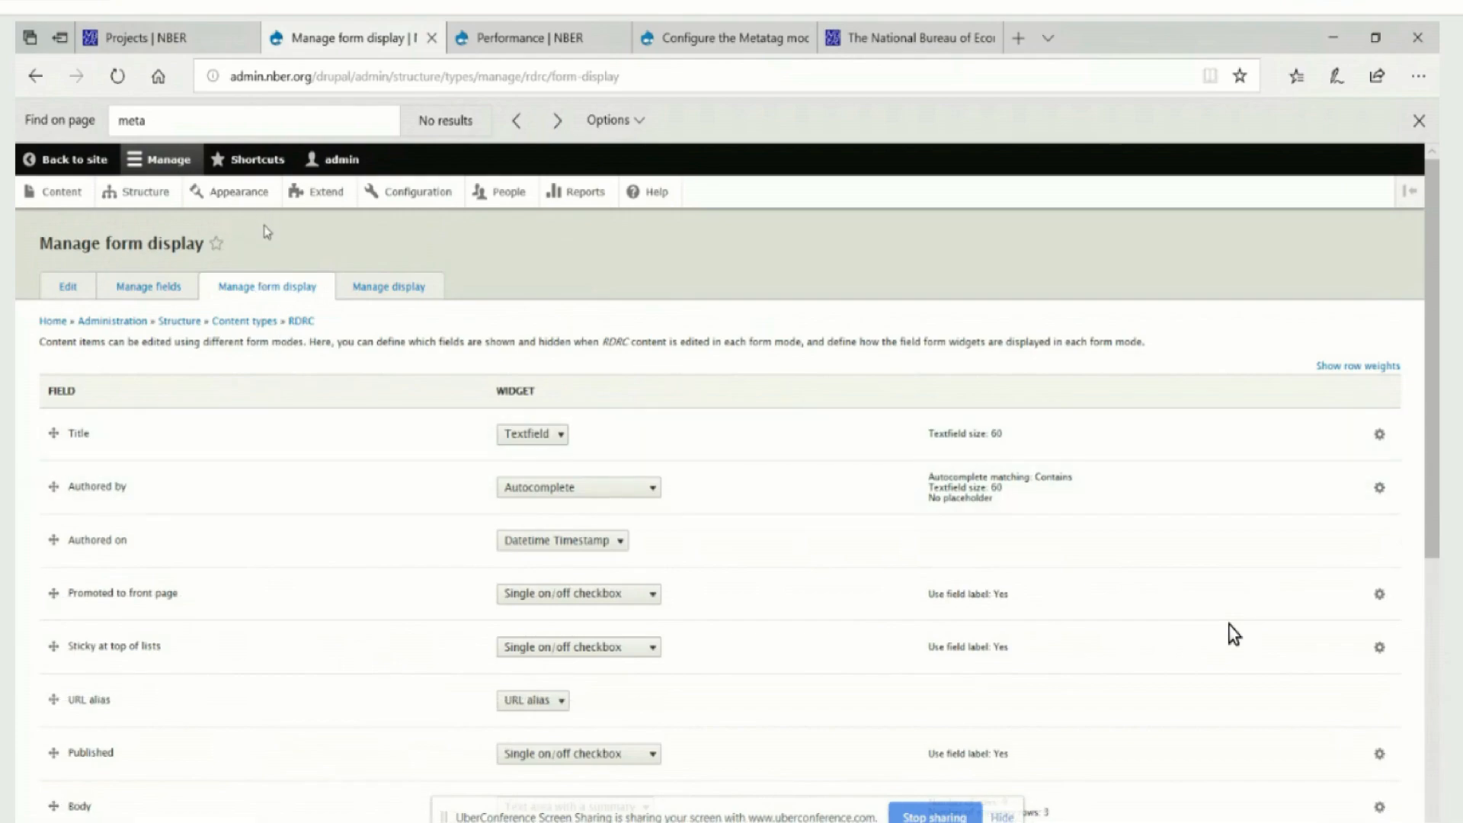
{"action": "left_click_drag", "start_coordinate": [252, 121], "coordinate": [79, 118]}
{"action": "key", "text": "ctrl+a"}
{"action": "type", "text": "meta"}
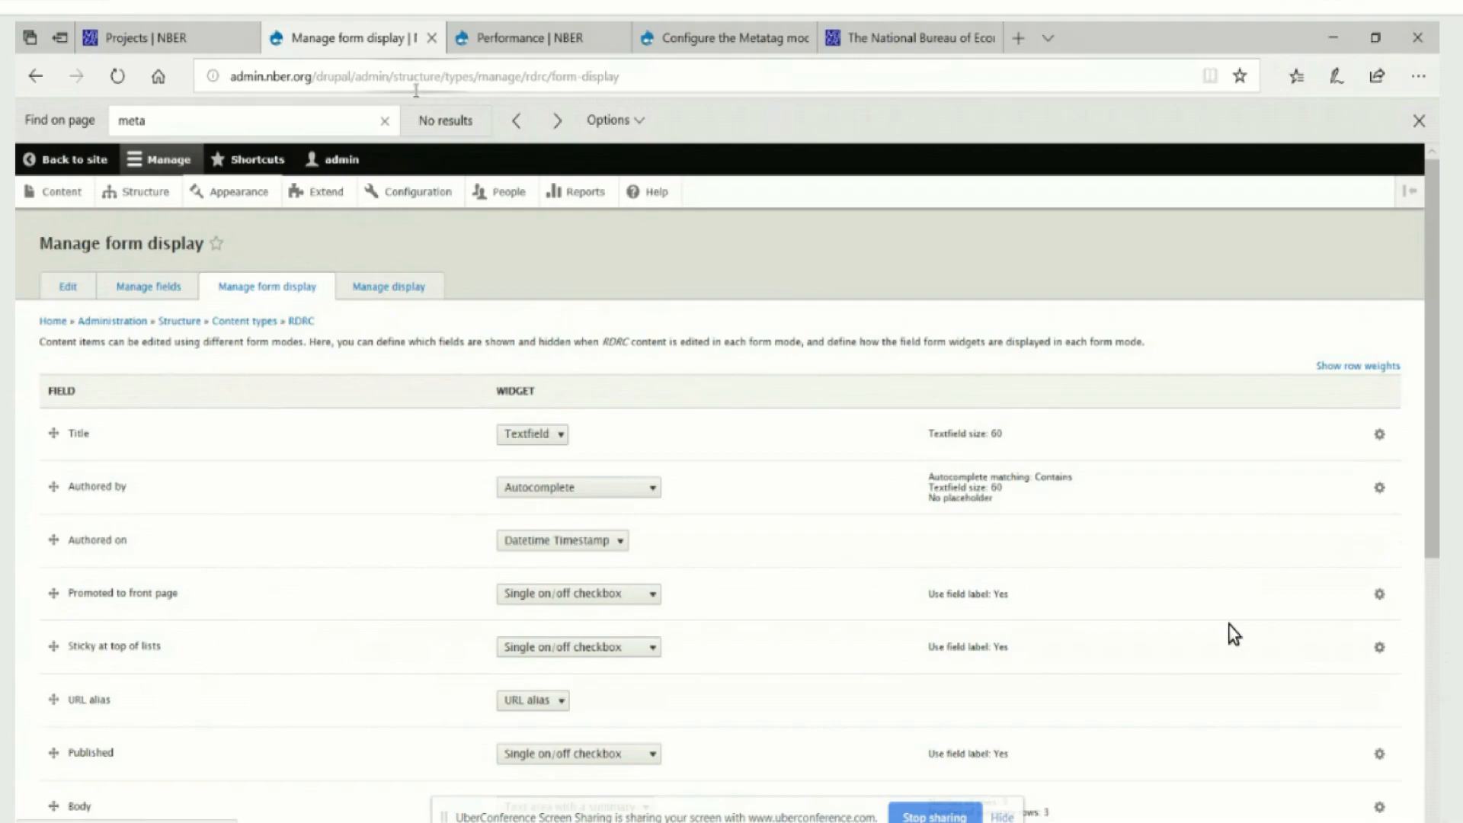
- Glance at the open Projects page, then return from the form display settings to the RDRC Home page view
{"action": "left_click", "coordinate": [186, 38]}
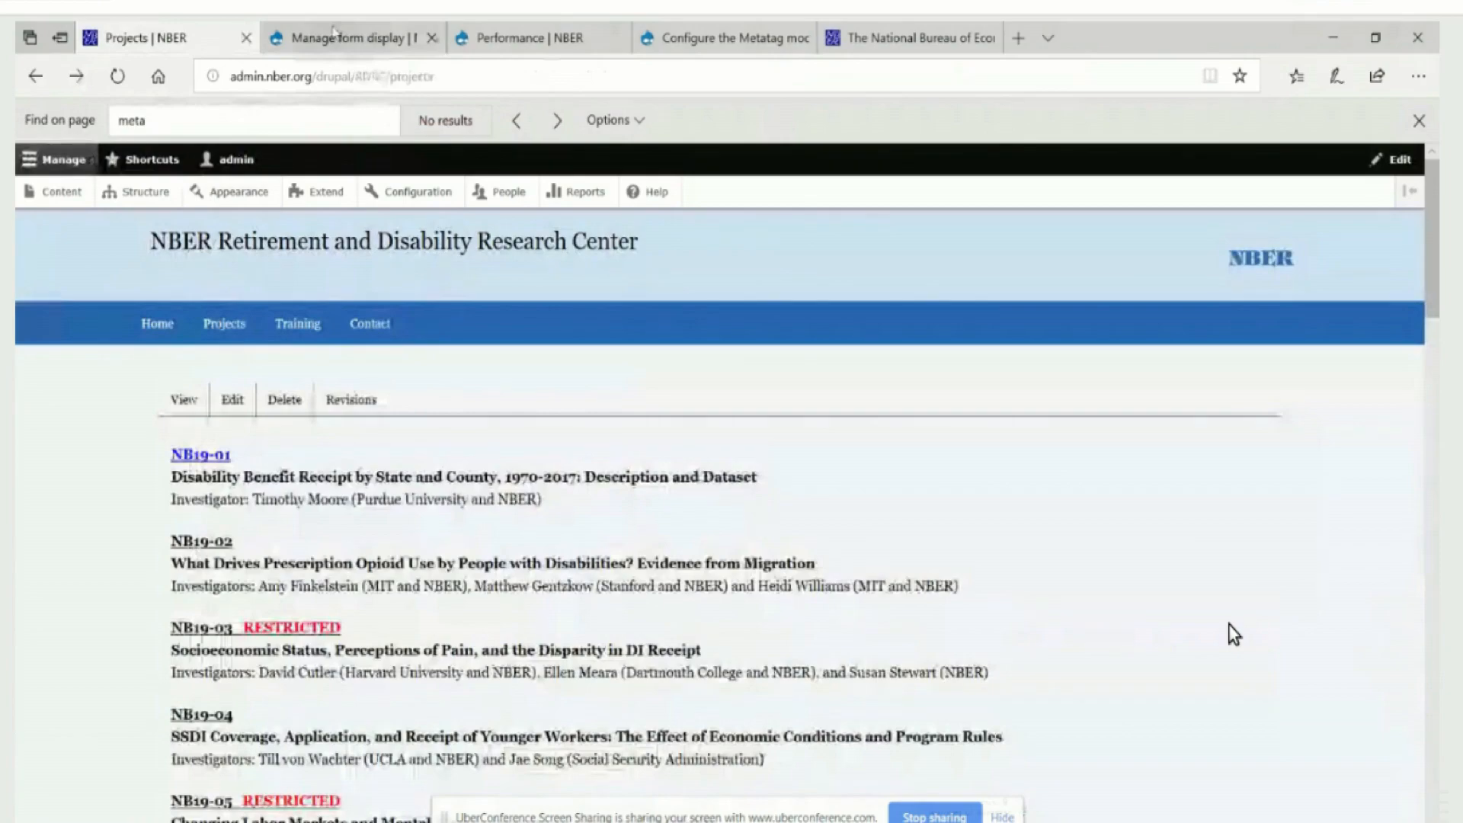
{"action": "left_click", "coordinate": [333, 37]}
{"action": "left_click", "coordinate": [36, 78]}
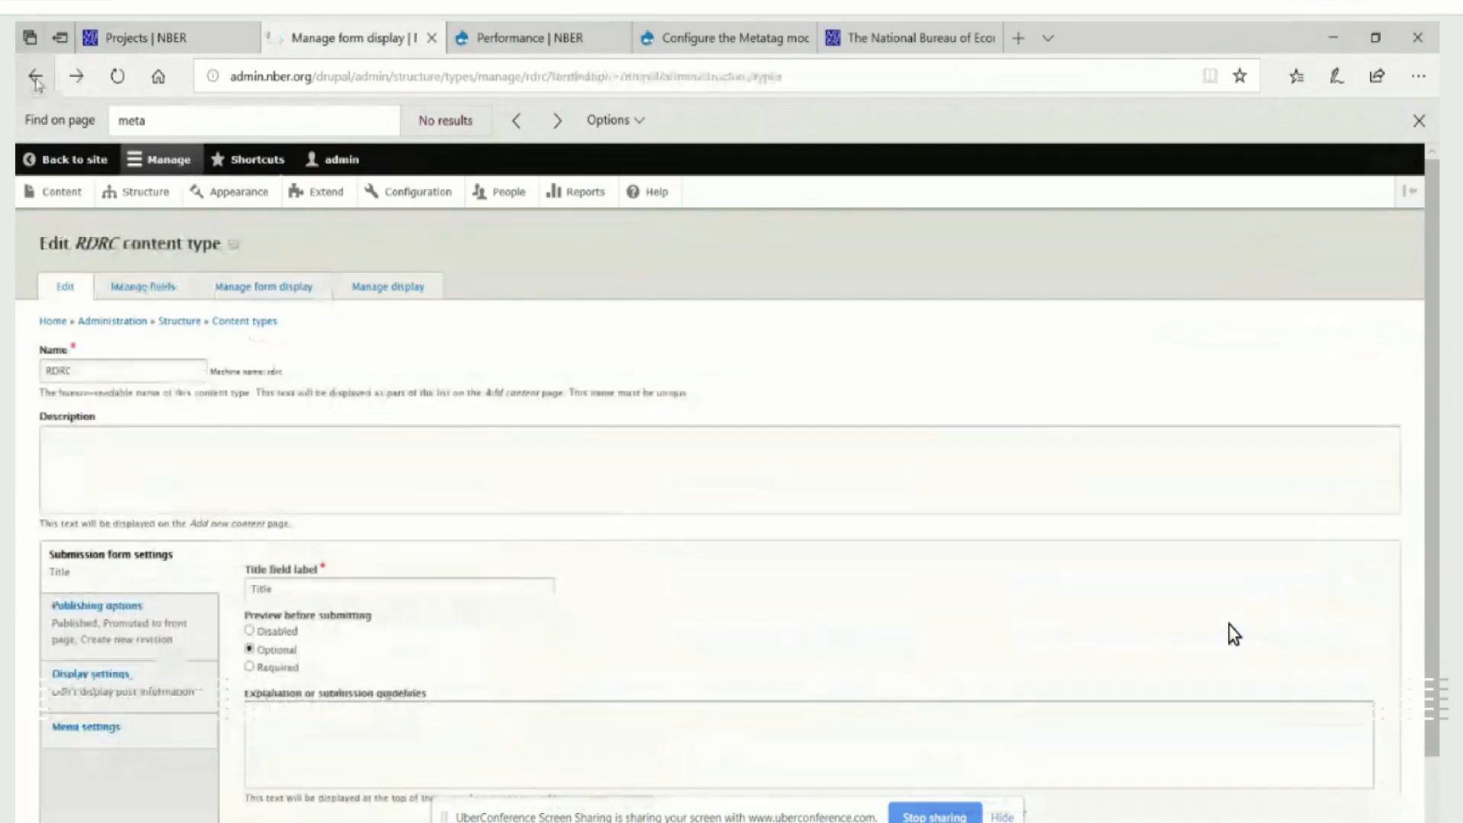
{"action": "left_click", "coordinate": [35, 76]}
{"action": "left_click", "coordinate": [35, 77]}
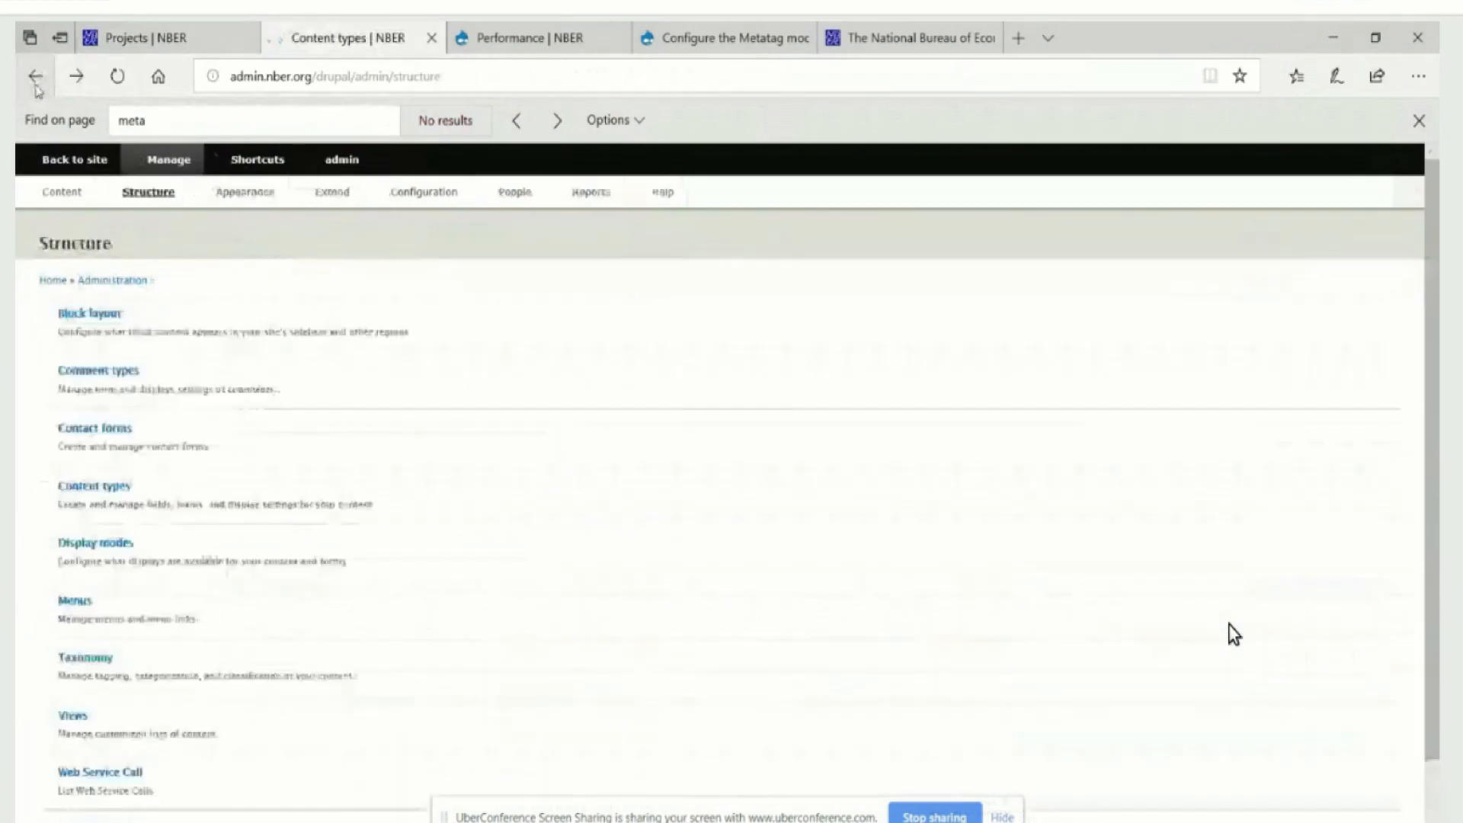
{"action": "left_click", "coordinate": [36, 77]}
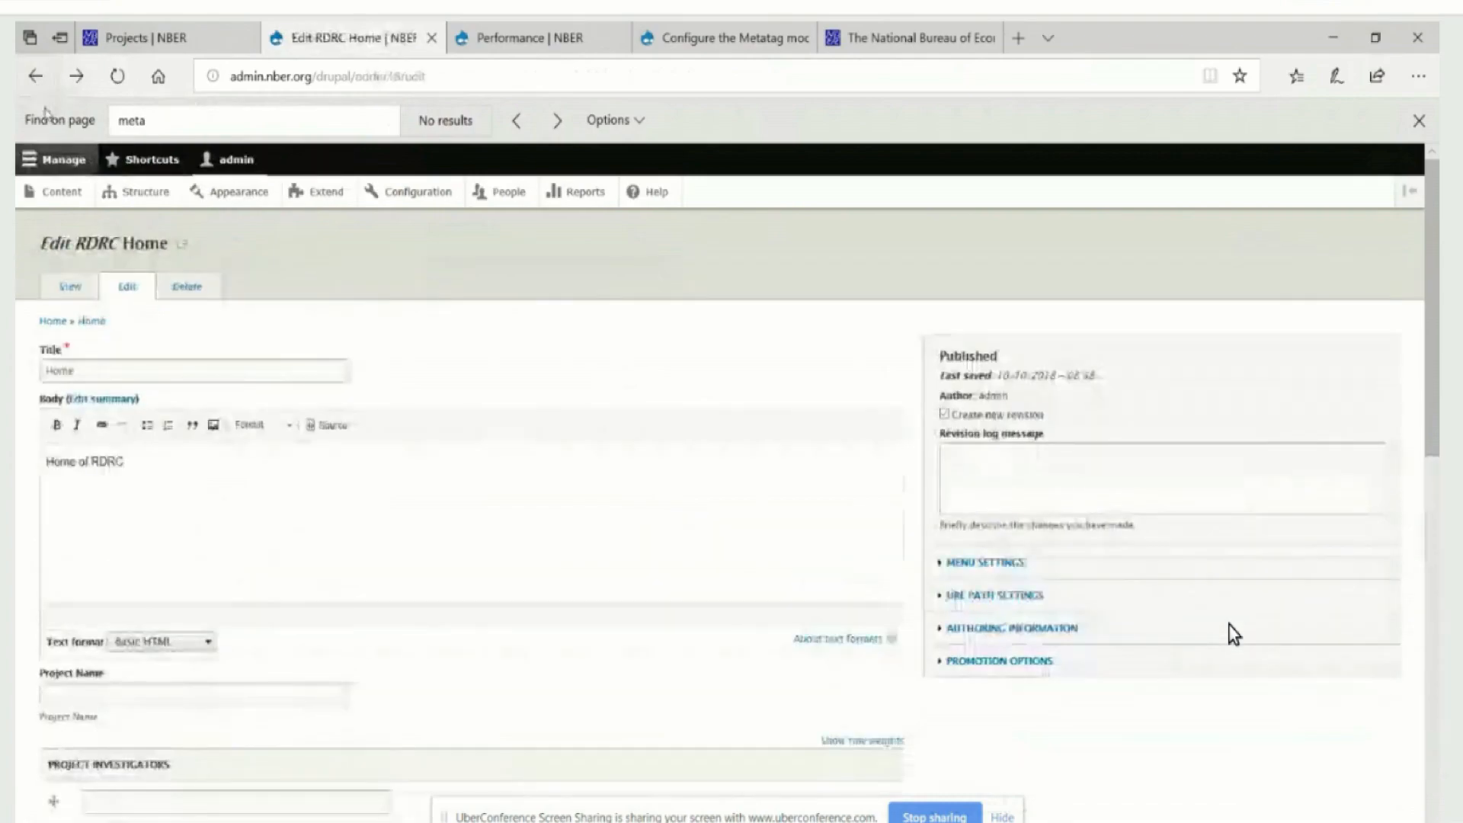
{"action": "left_click", "coordinate": [35, 77]}
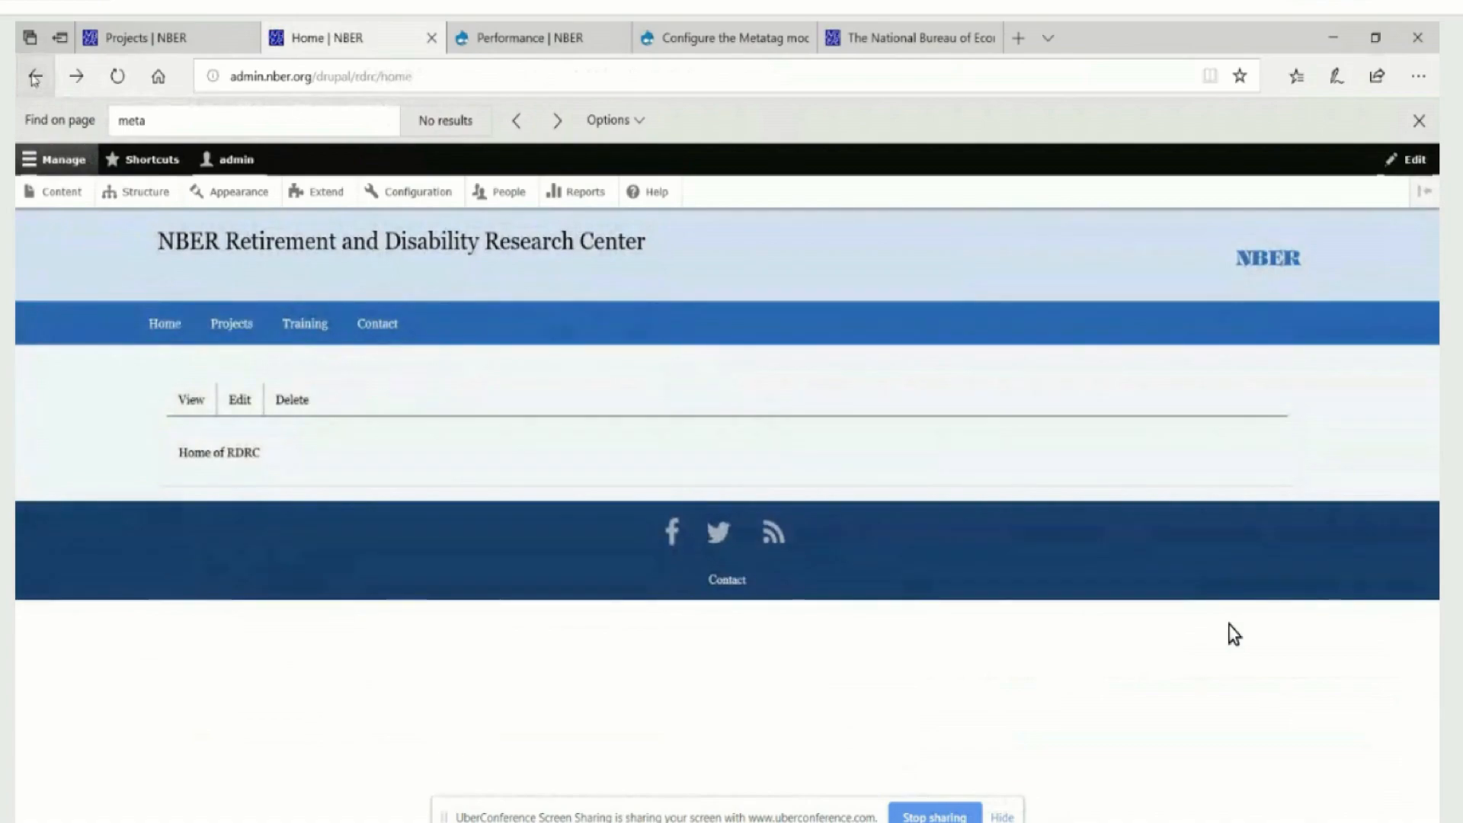
- Search the site's configuration page for "meta" and open the Metatag module's settings
{"action": "key", "text": "ctrl+Tab"}
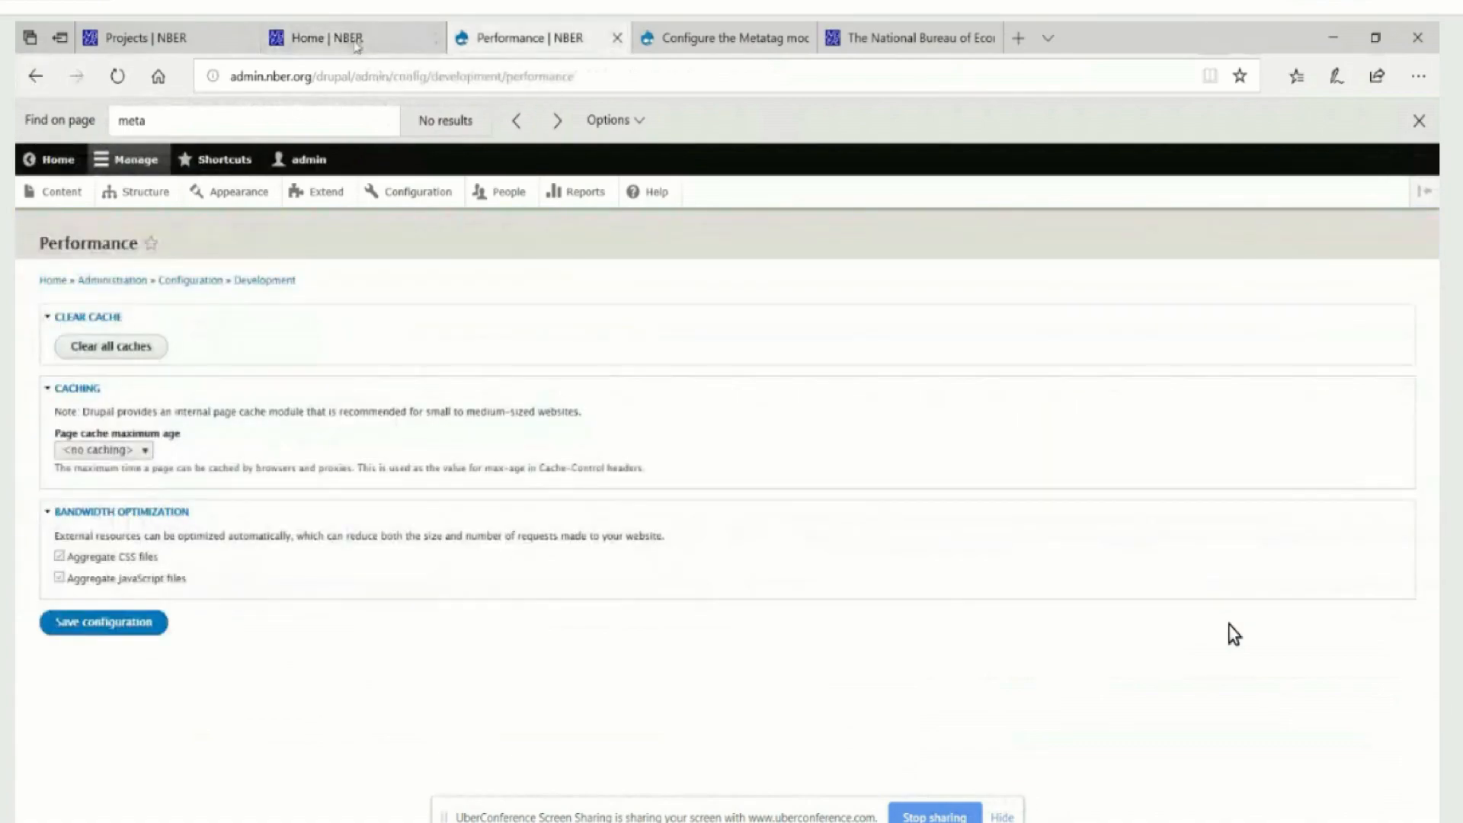
{"action": "mouse_move", "coordinate": [391, 48]}
{"action": "left_click", "coordinate": [408, 194]}
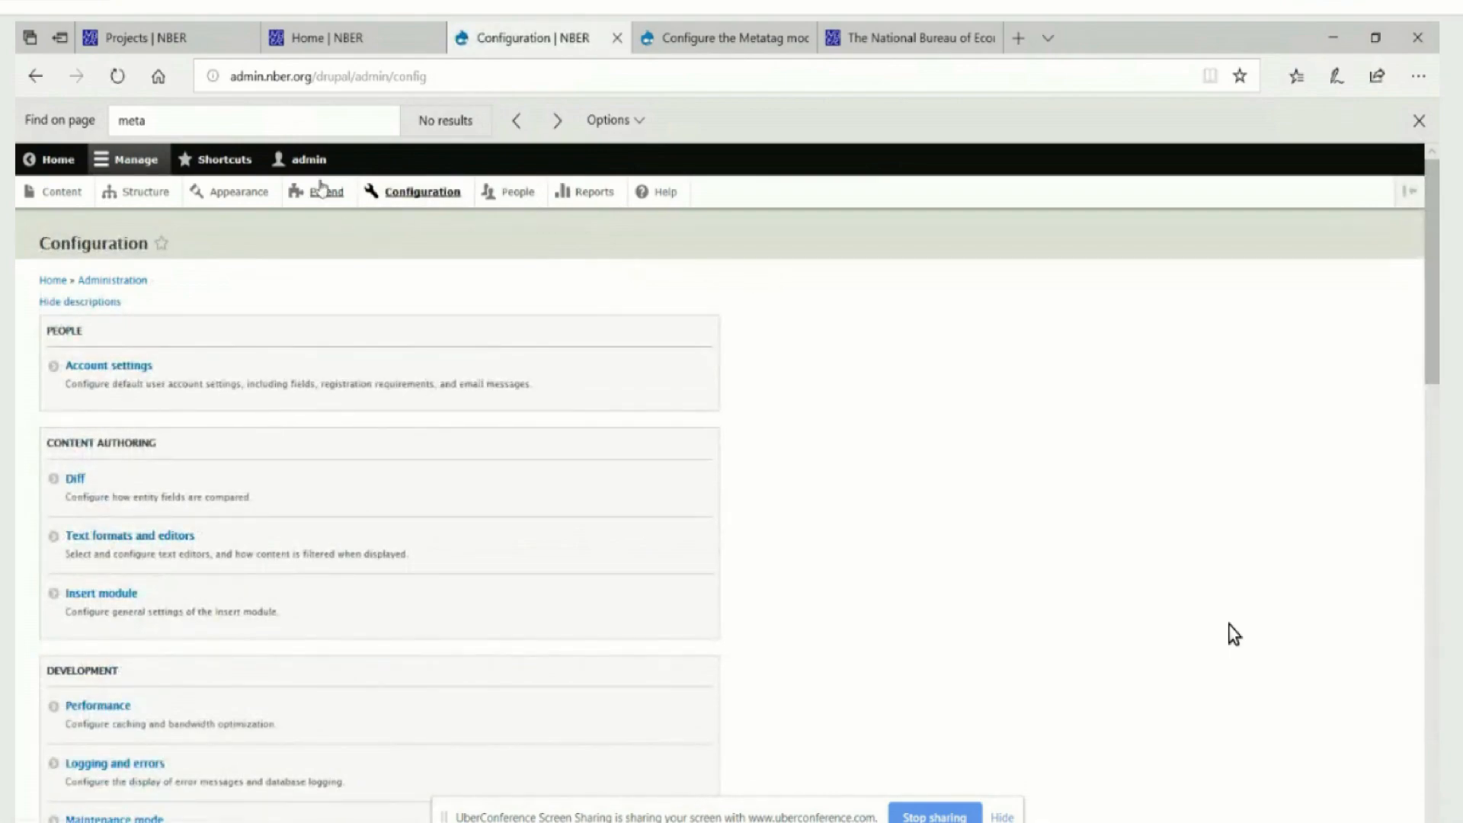
{"action": "key", "text": "ctrl+f"}
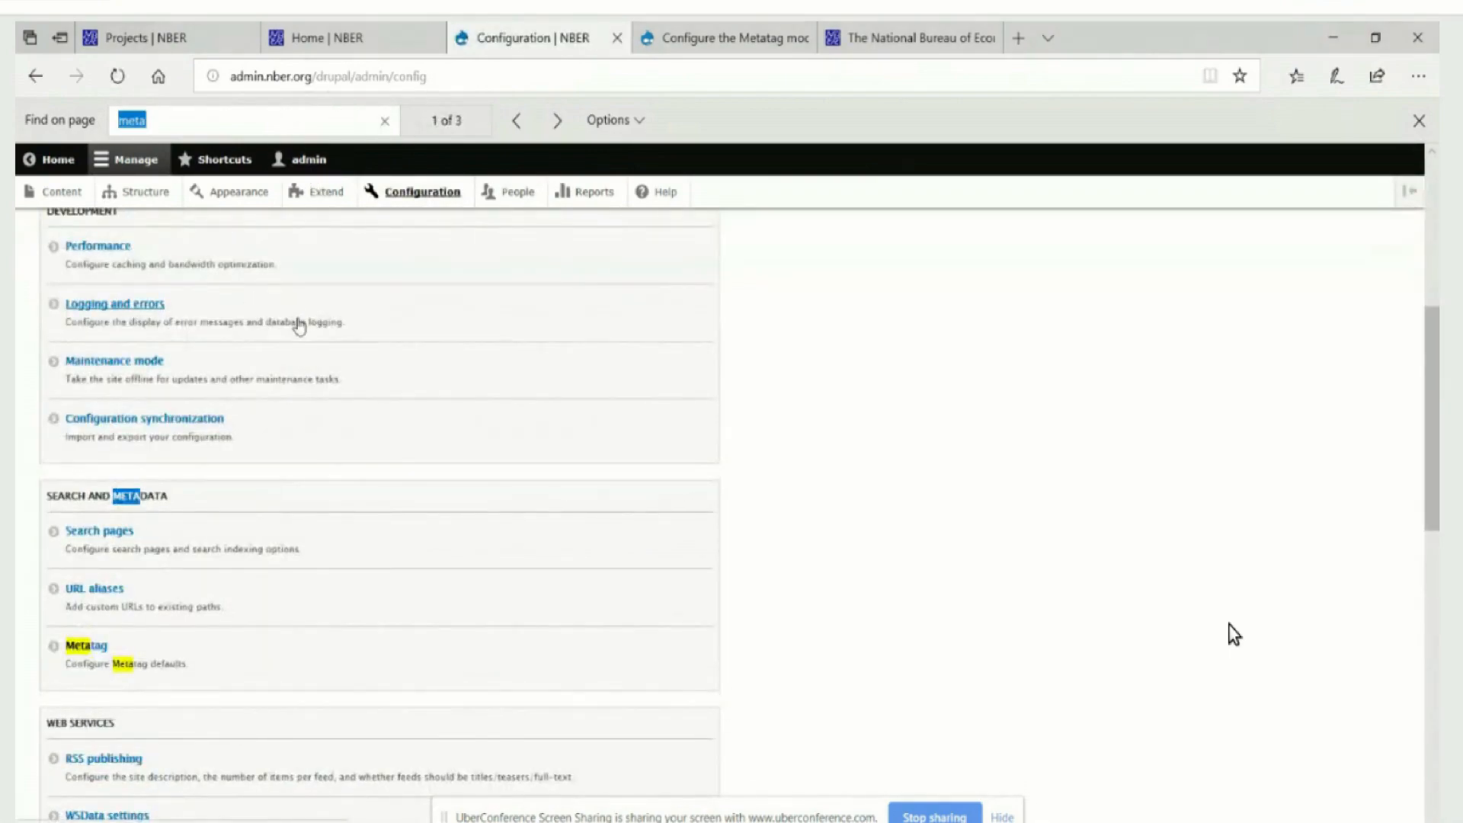
{"action": "scroll", "coordinate": [301, 381], "scroll_direction": "down", "scroll_amount": 3}
{"action": "left_click", "coordinate": [76, 435]}
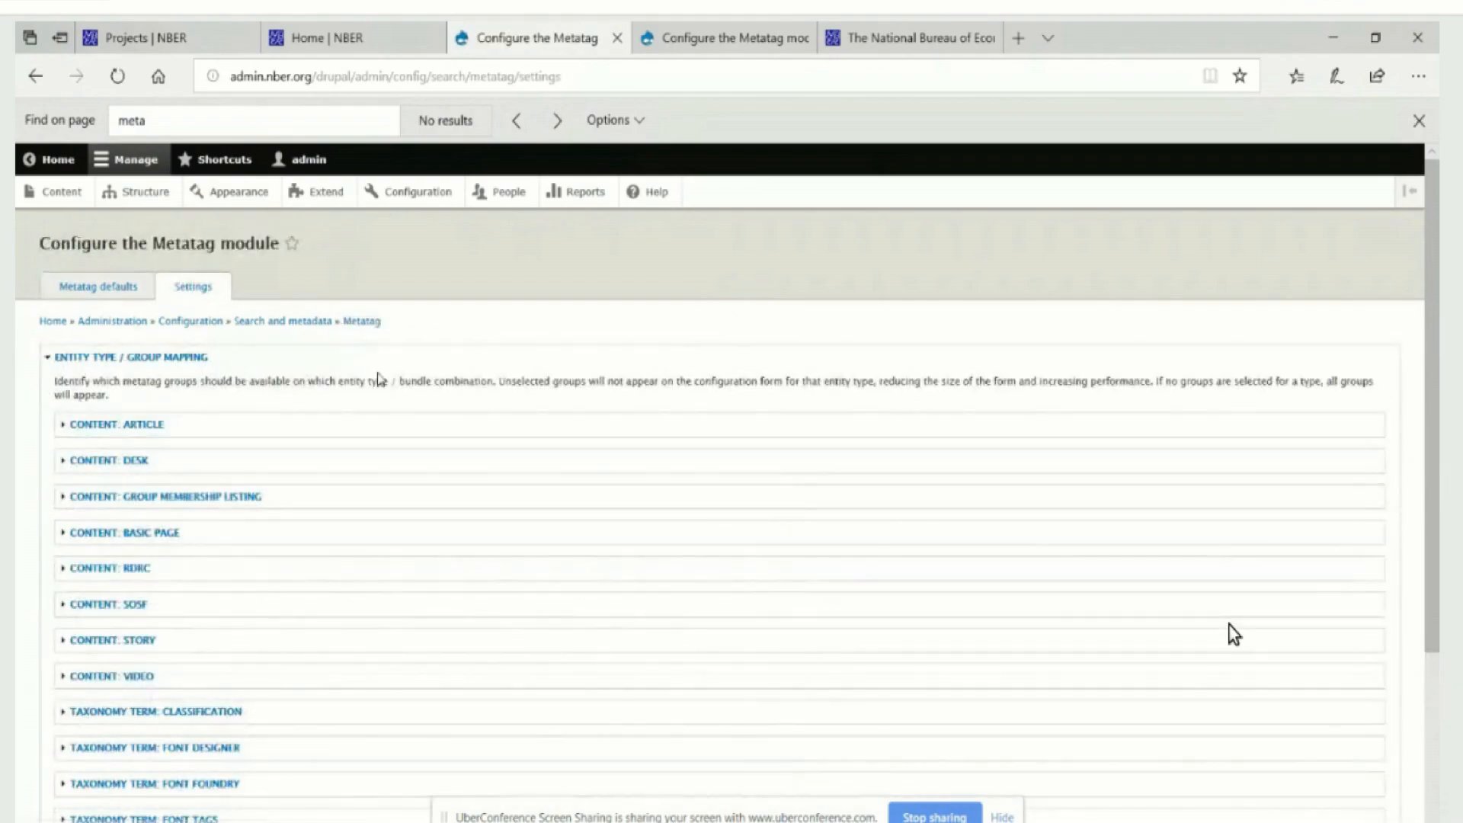
- Expand the Content: RDRC group mapping in the Metatag settings and check which tag groups are enabled for it
{"action": "scroll", "coordinate": [219, 424], "scroll_direction": "down", "scroll_amount": 3}
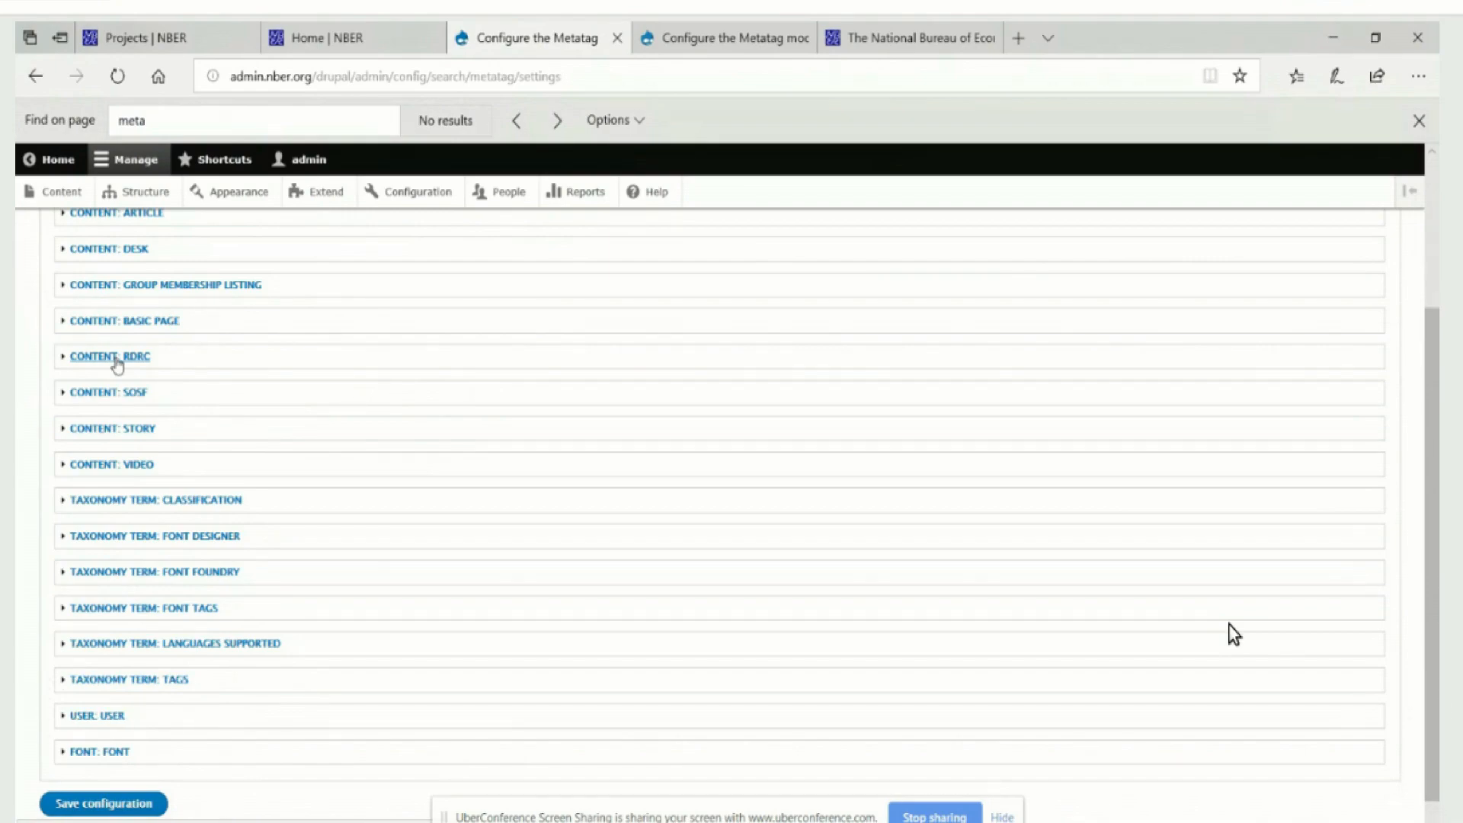
{"action": "left_click", "coordinate": [115, 358]}
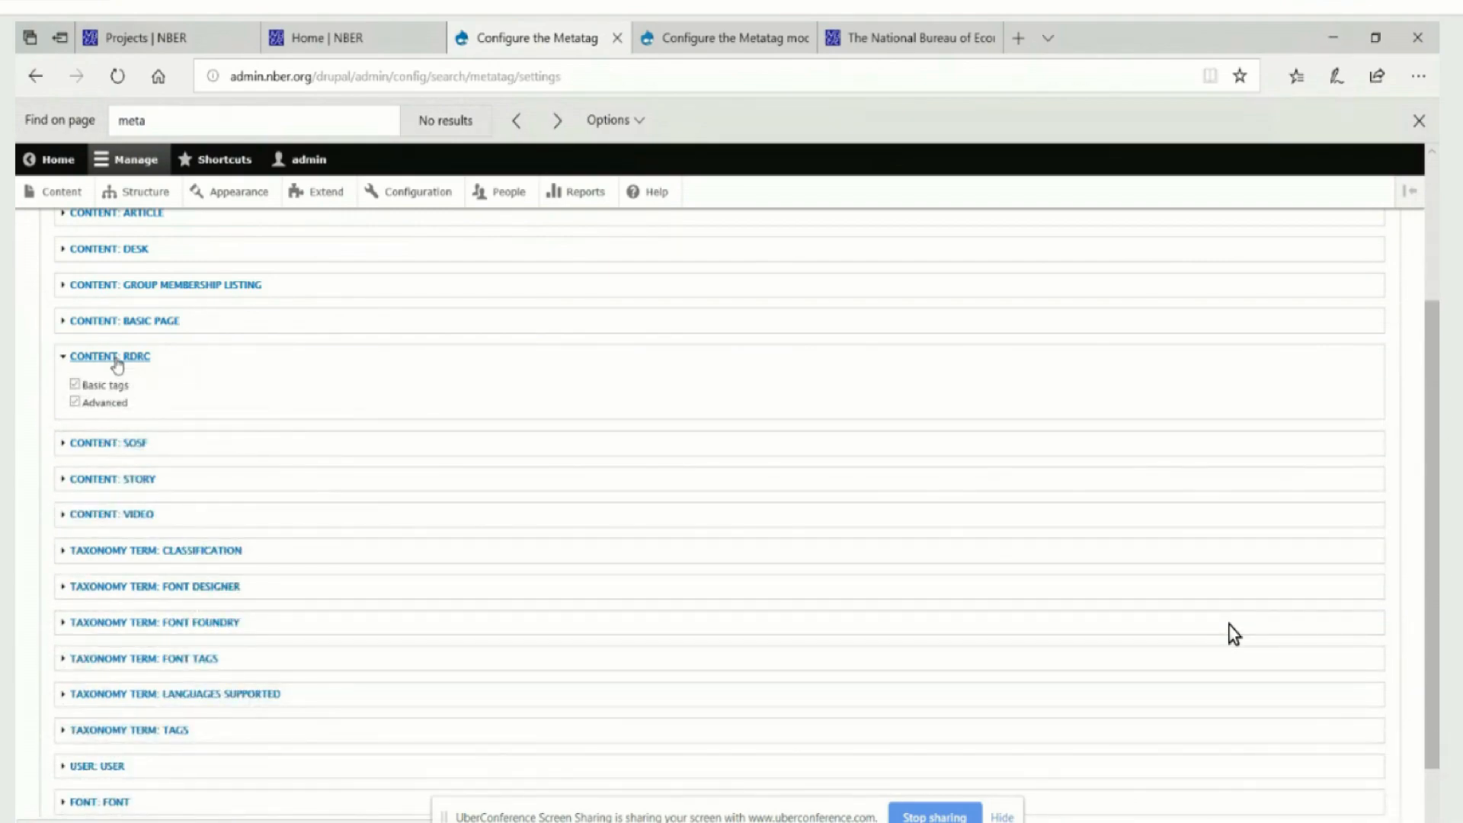
{"action": "left_click", "coordinate": [115, 358]}
{"action": "left_click", "coordinate": [115, 358]}
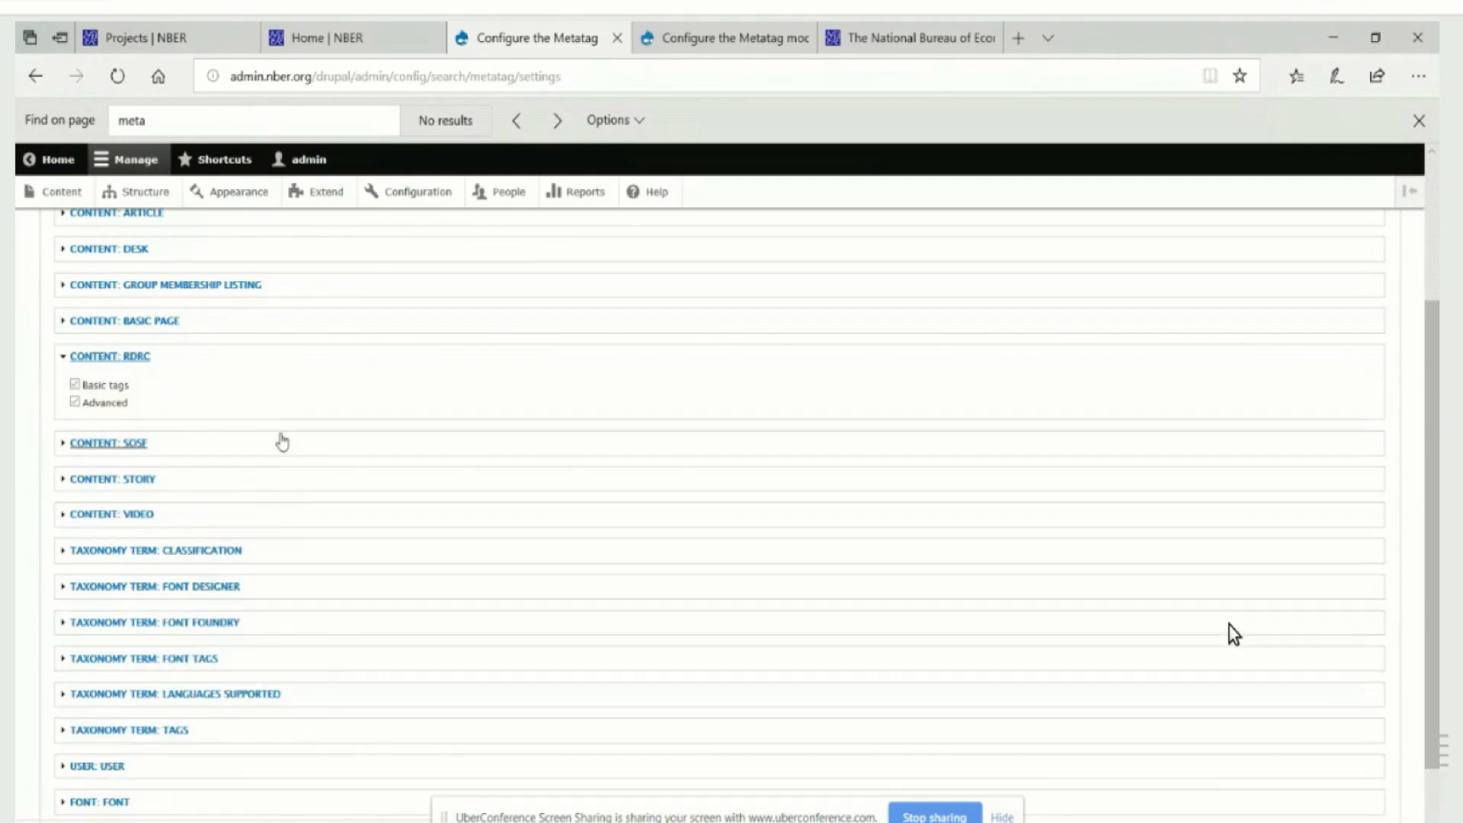
{"action": "scroll", "coordinate": [284, 438], "scroll_direction": "up", "scroll_amount": 3}
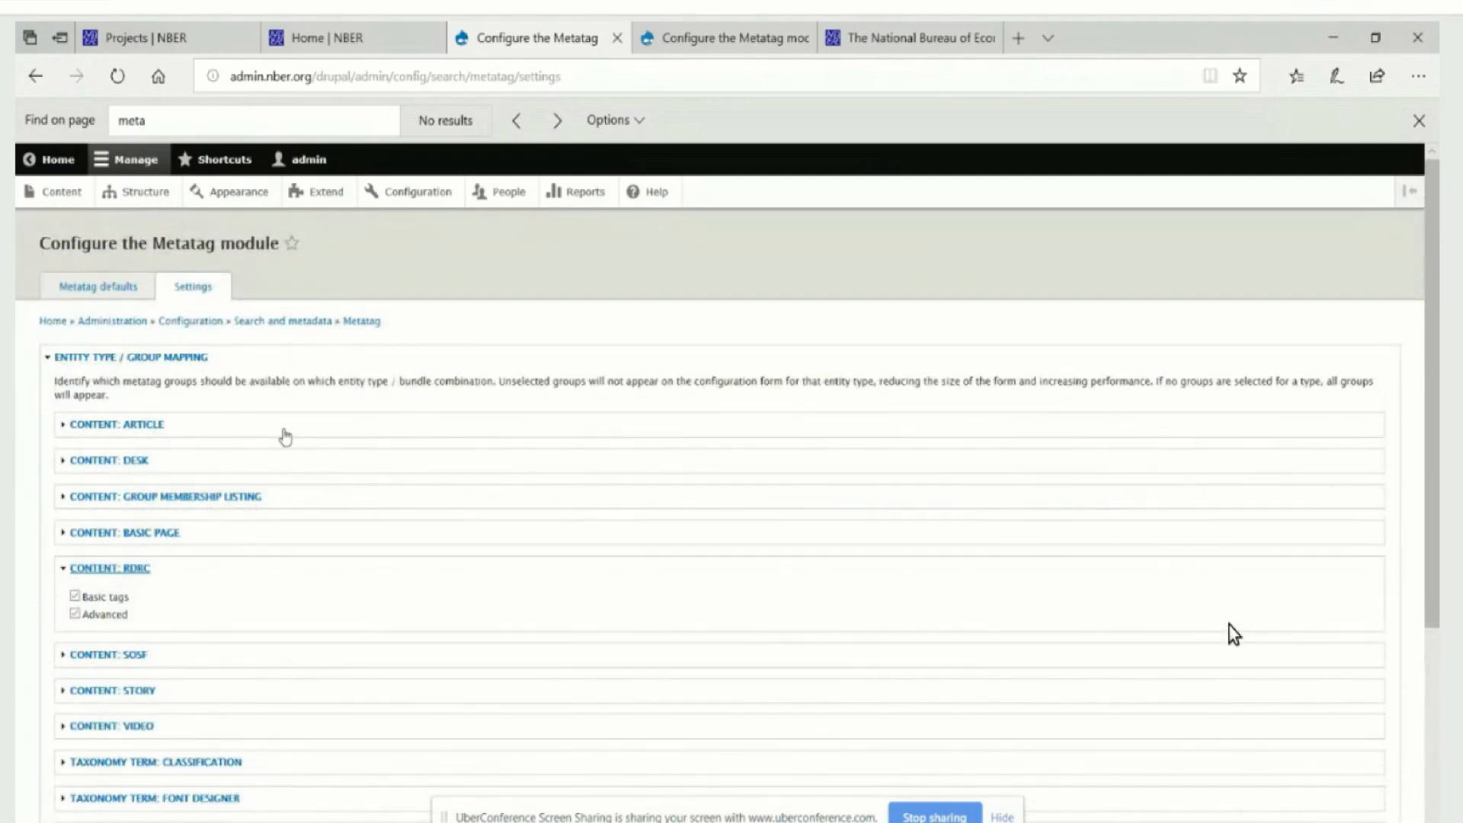
{"action": "scroll", "coordinate": [285, 438], "scroll_direction": "down", "scroll_amount": 4}
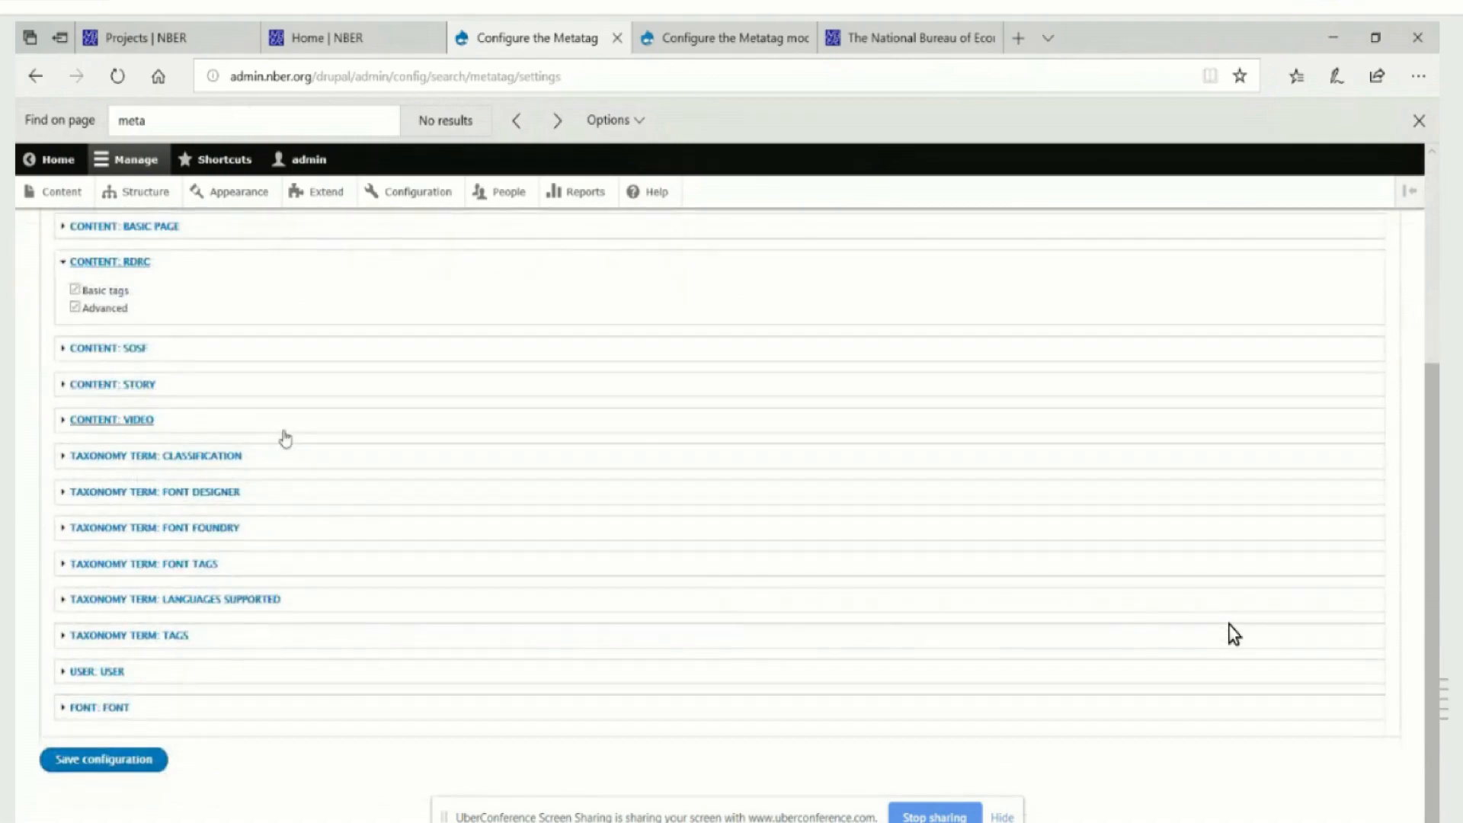
{"action": "scroll", "coordinate": [285, 440], "scroll_direction": "up", "scroll_amount": 4}
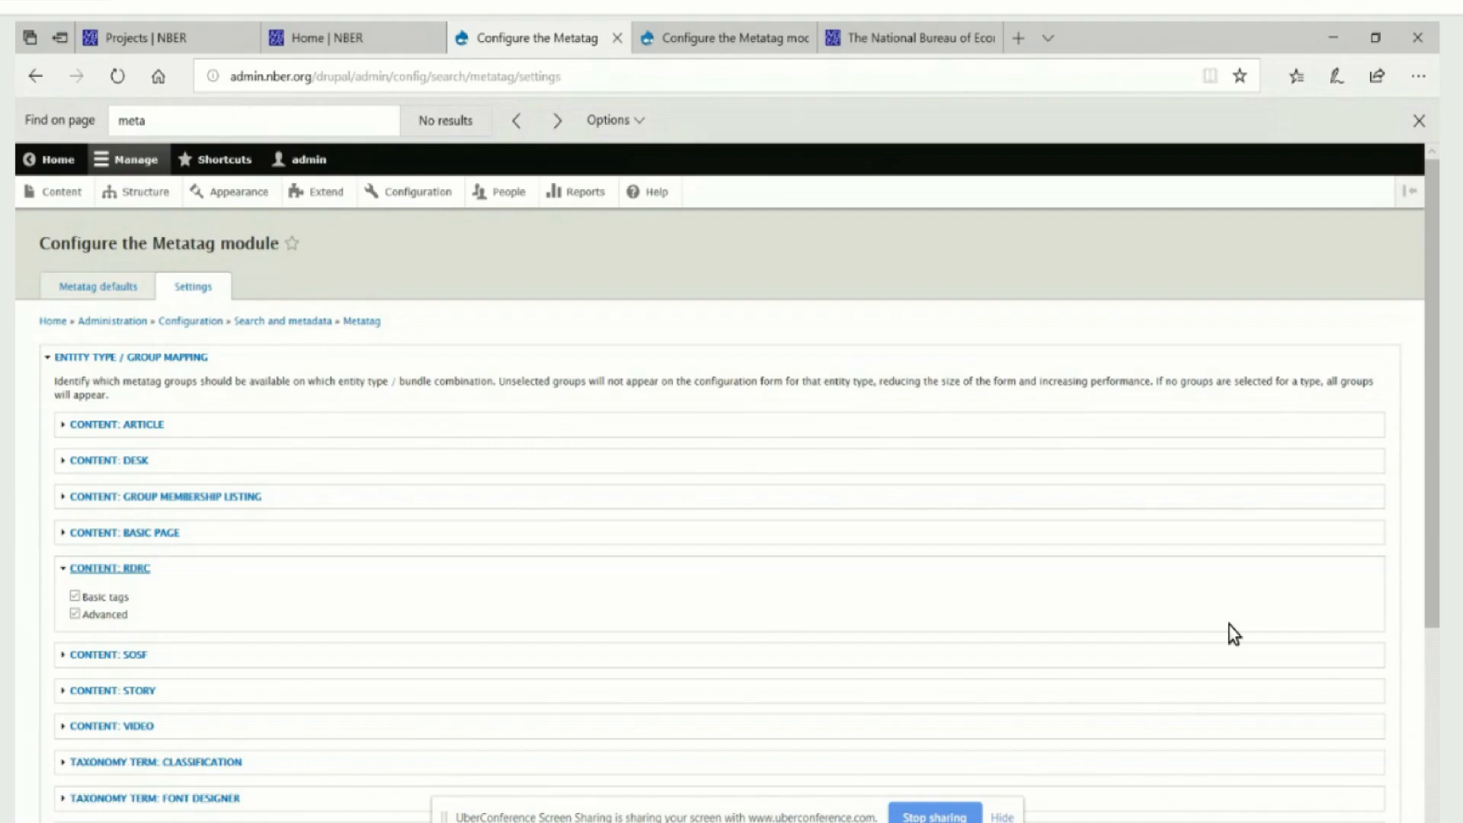
- Return to the RDRC Home page and open its edit form to check for meta tag fields
{"action": "left_click", "coordinate": [355, 43]}
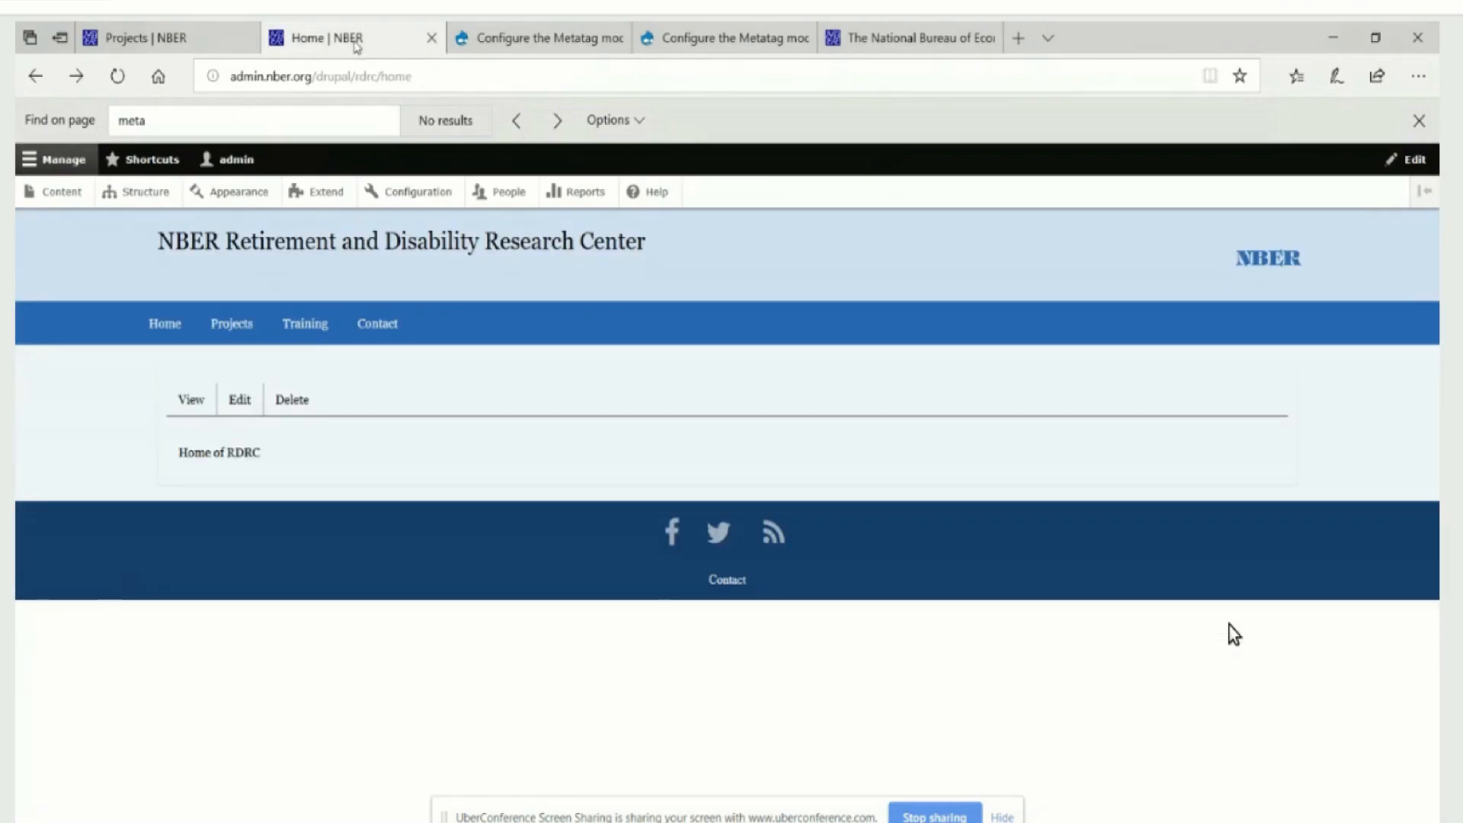
{"action": "mouse_move", "coordinate": [513, 48]}
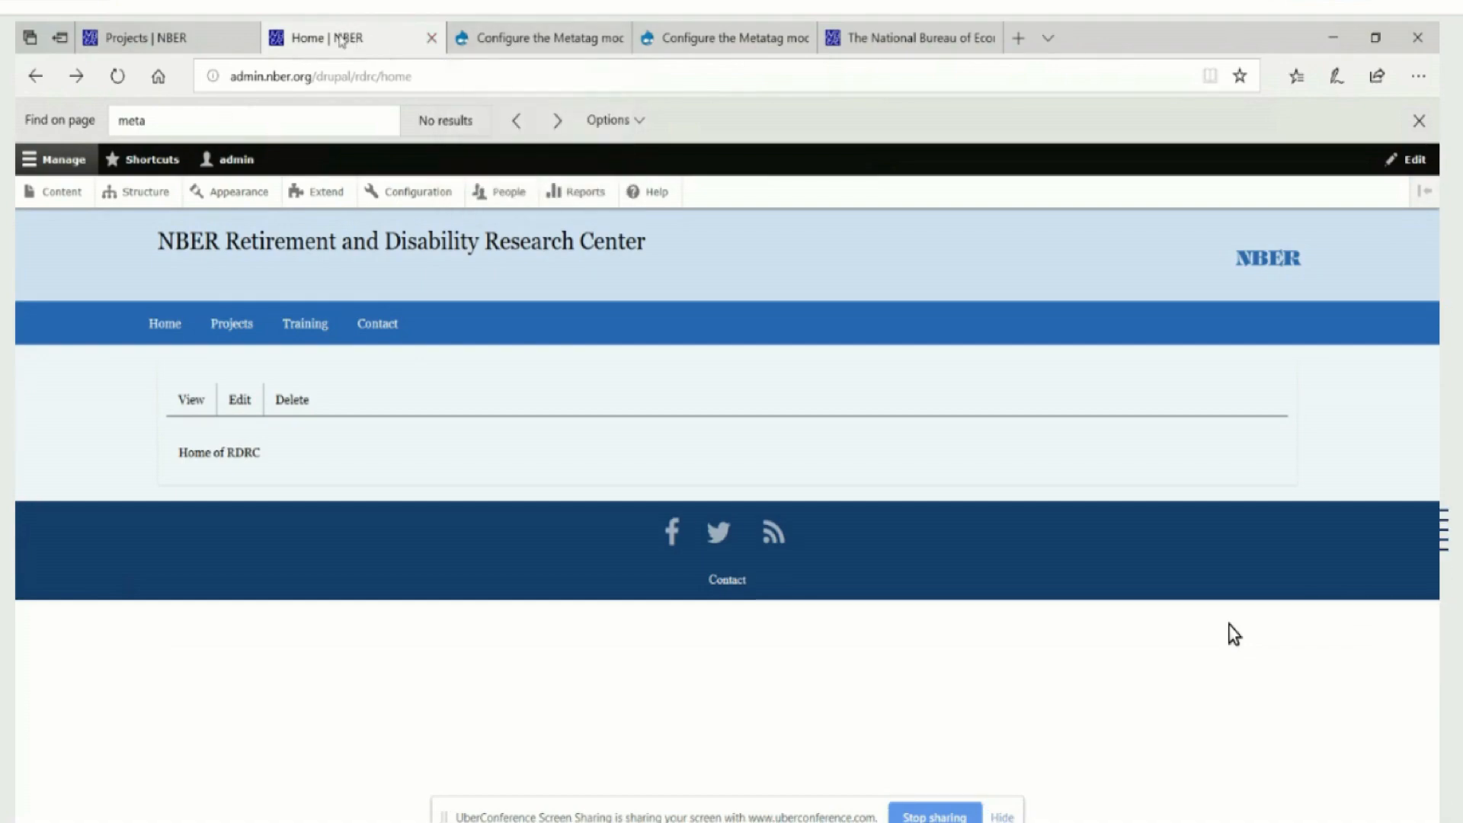
{"action": "left_click", "coordinate": [238, 399]}
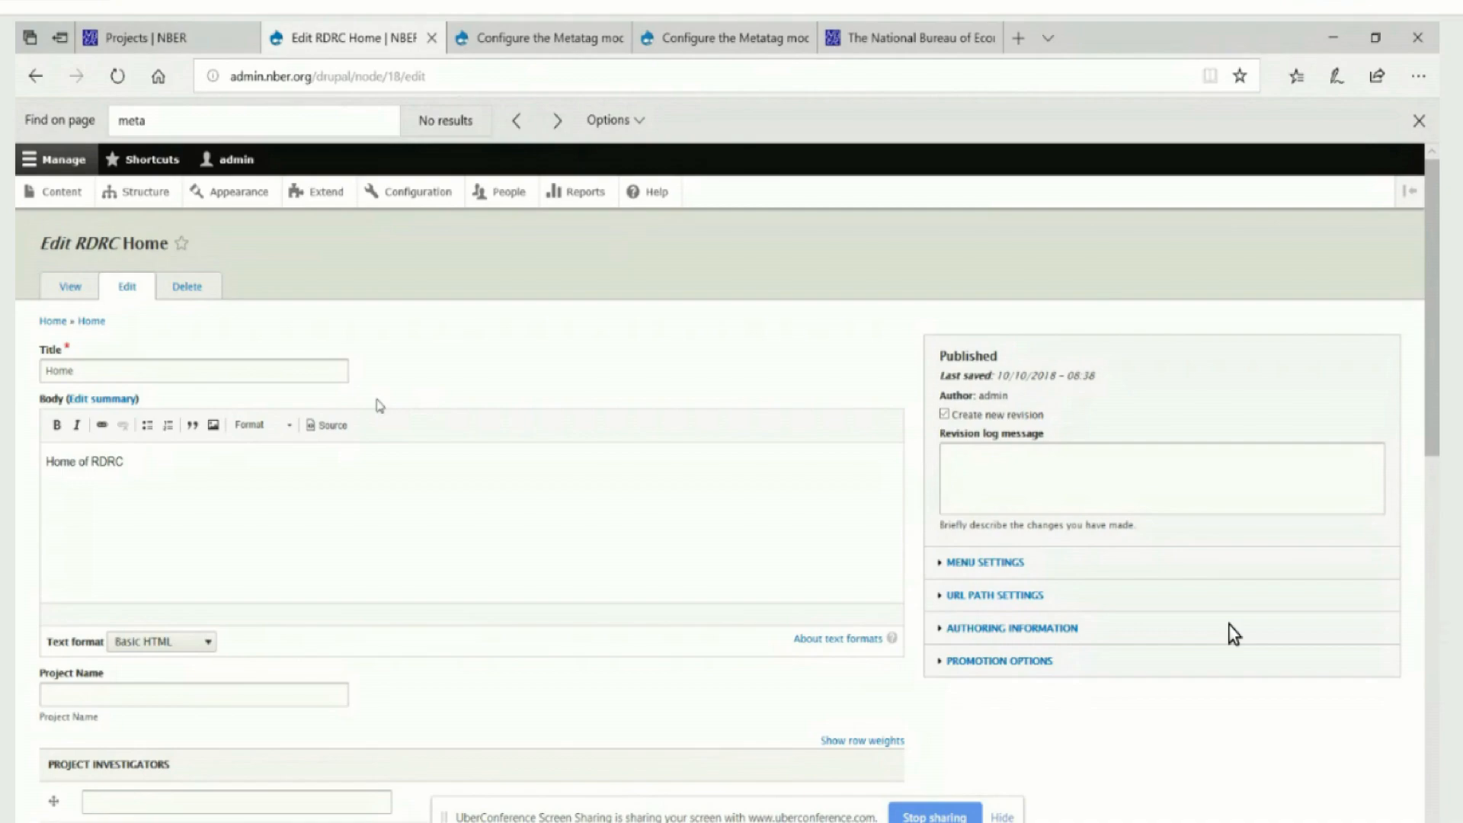
- Show the site's content list and look through its entries
{"action": "left_click", "coordinate": [76, 199]}
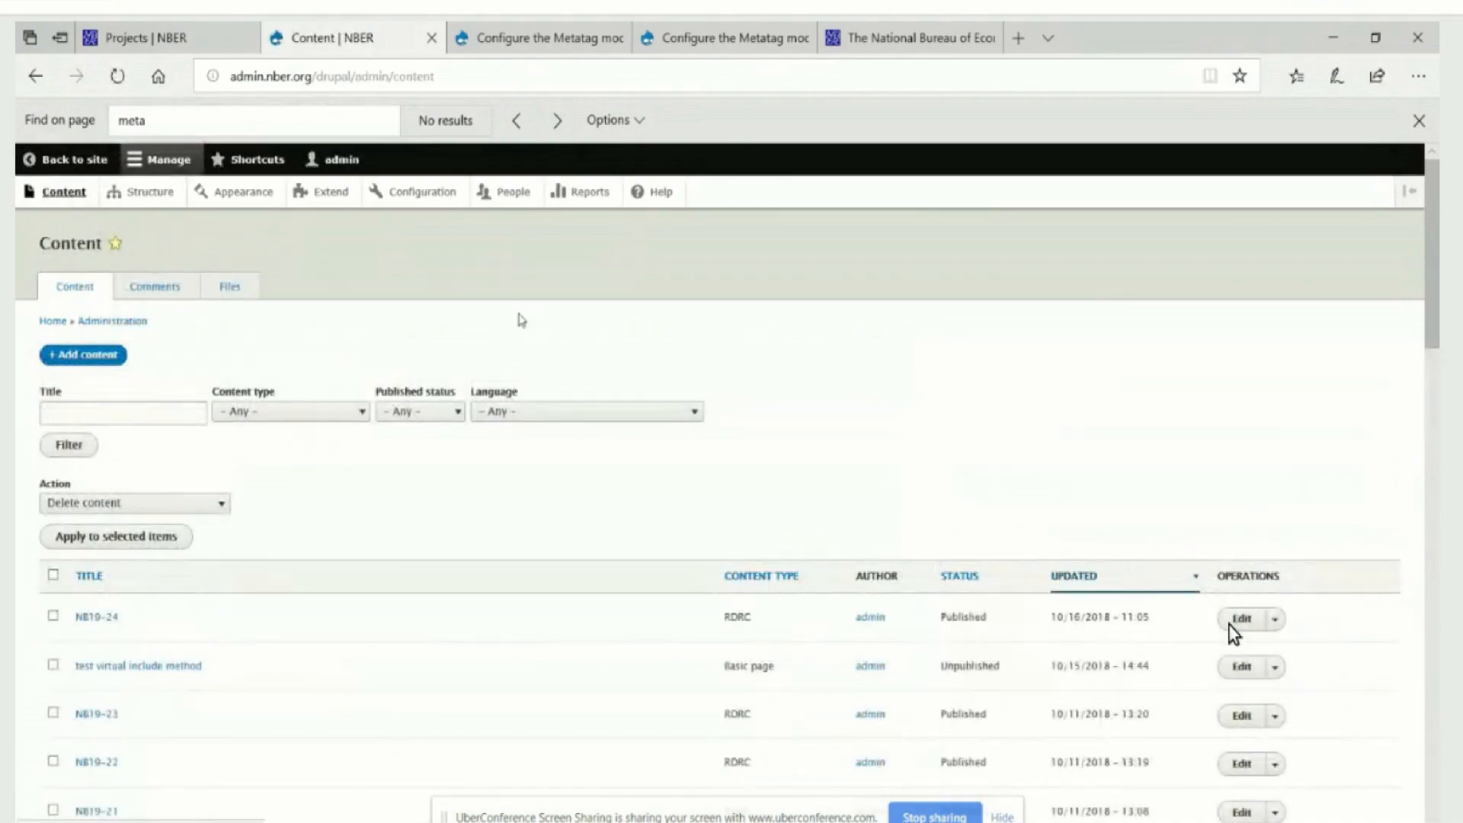
{"action": "scroll", "coordinate": [536, 332], "scroll_direction": "down", "scroll_amount": 7}
{"action": "scroll", "coordinate": [536, 331], "scroll_direction": "up", "scroll_amount": 7}
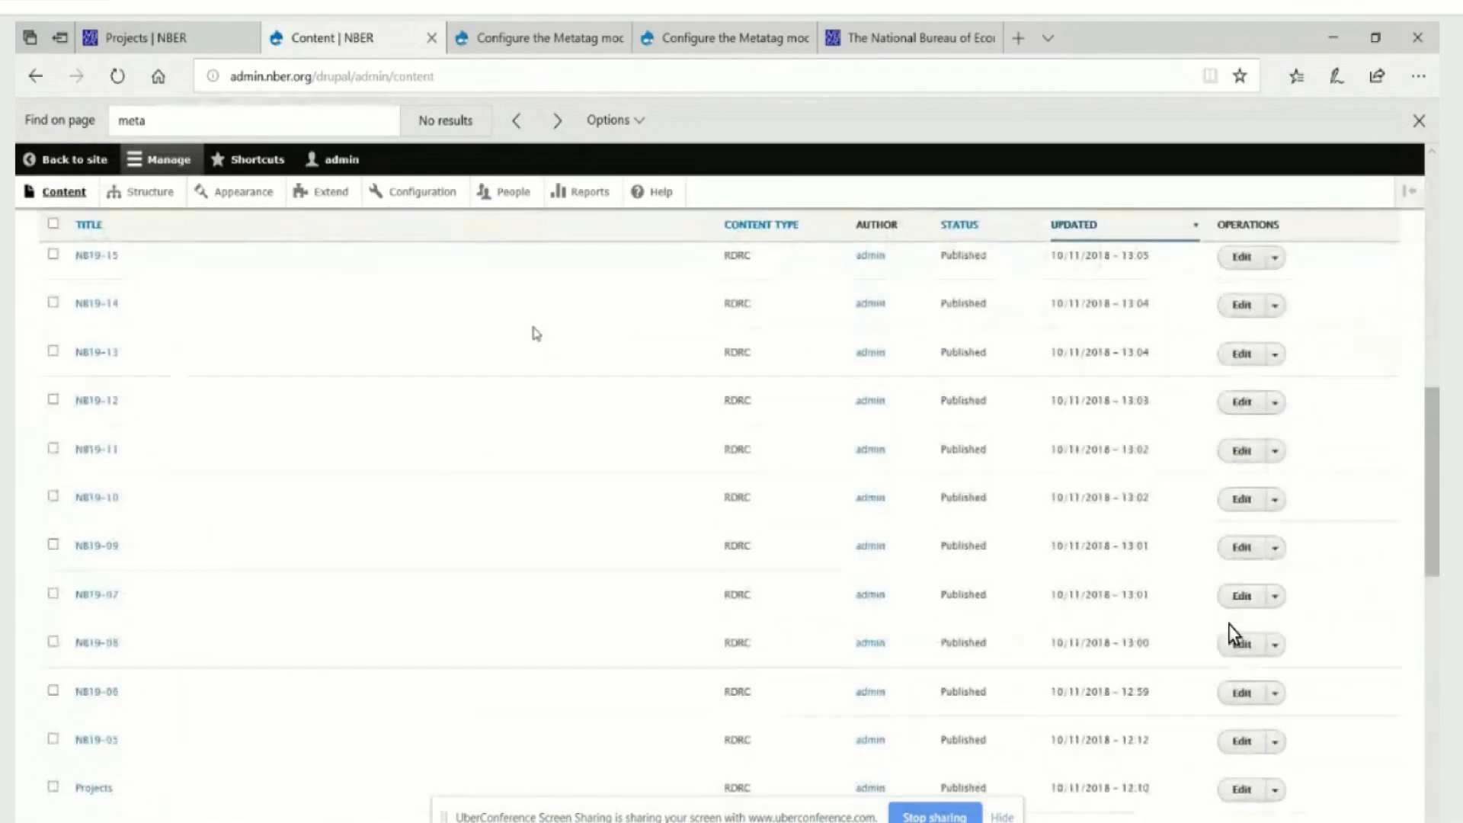
{"action": "left_click", "coordinate": [112, 410]}
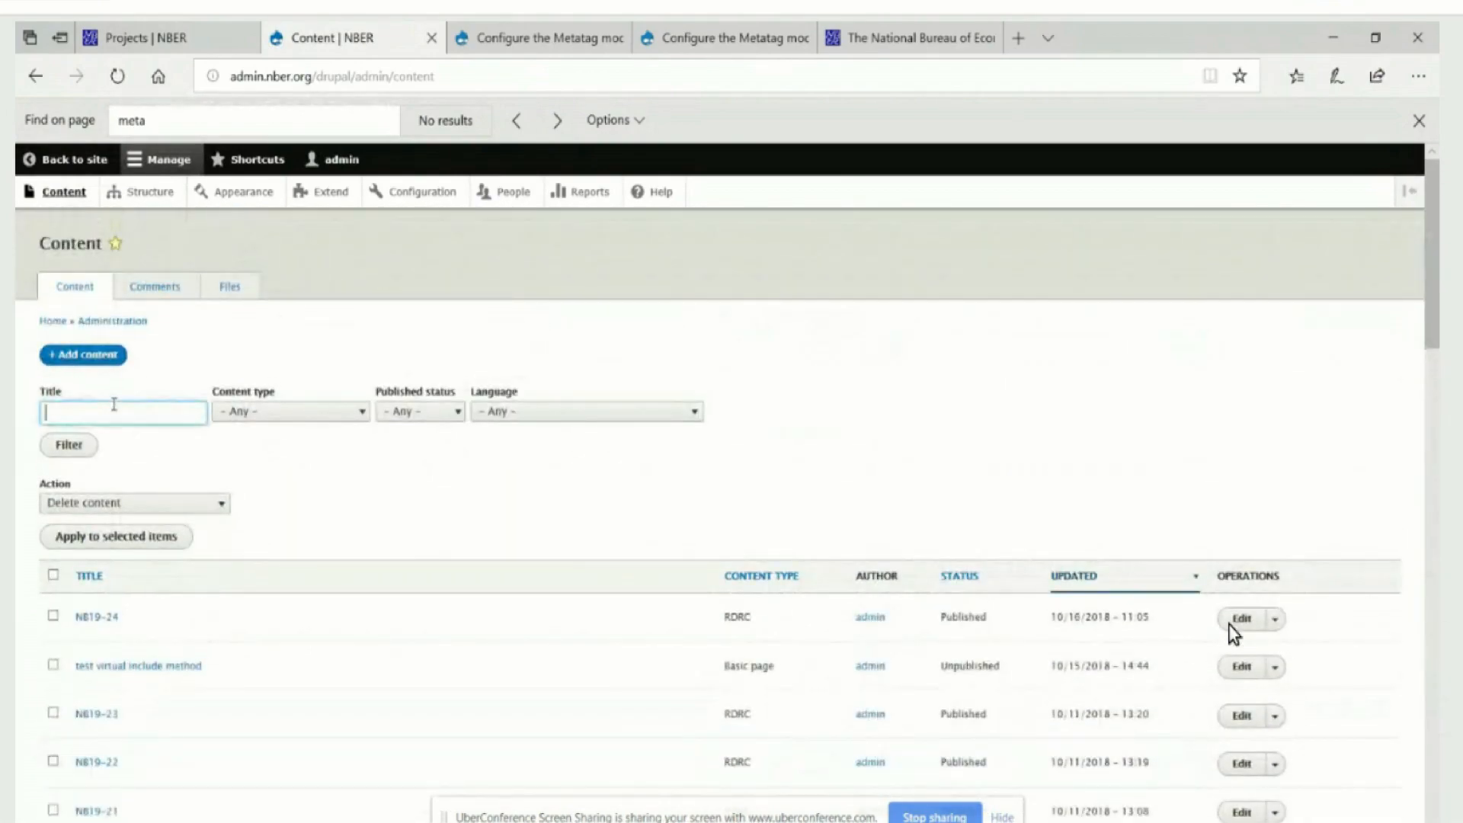
{"action": "type", "text": "content"}
{"action": "left_click", "coordinate": [362, 412]}
{"action": "left_click_drag", "start_coordinate": [170, 431], "coordinate": [88, 434]}
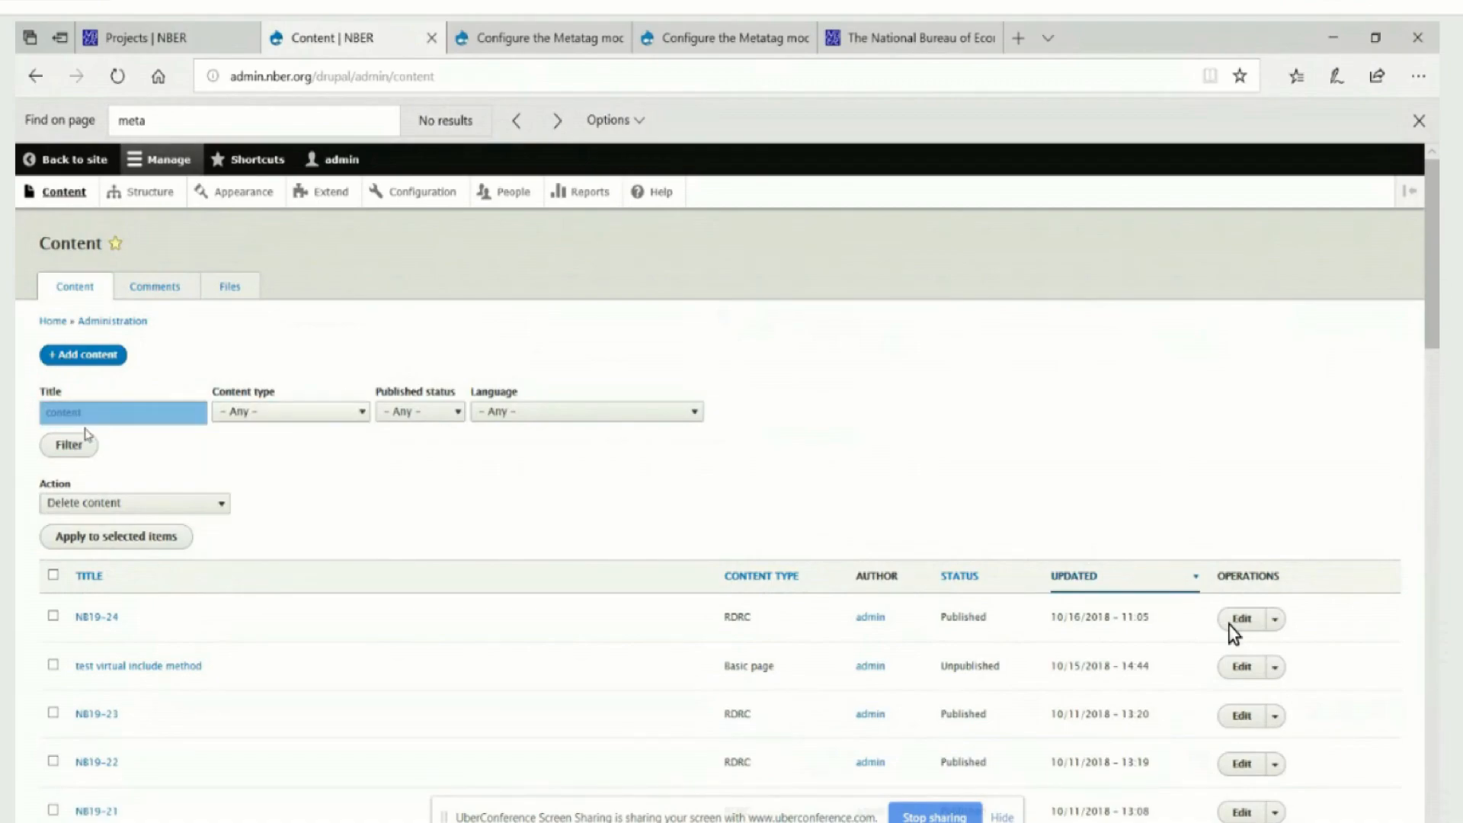
{"action": "scroll", "coordinate": [86, 435], "scroll_direction": "down", "scroll_amount": 5}
{"action": "scroll", "coordinate": [317, 532], "scroll_direction": "up", "scroll_amount": 6}
{"action": "left_click", "coordinate": [101, 405]}
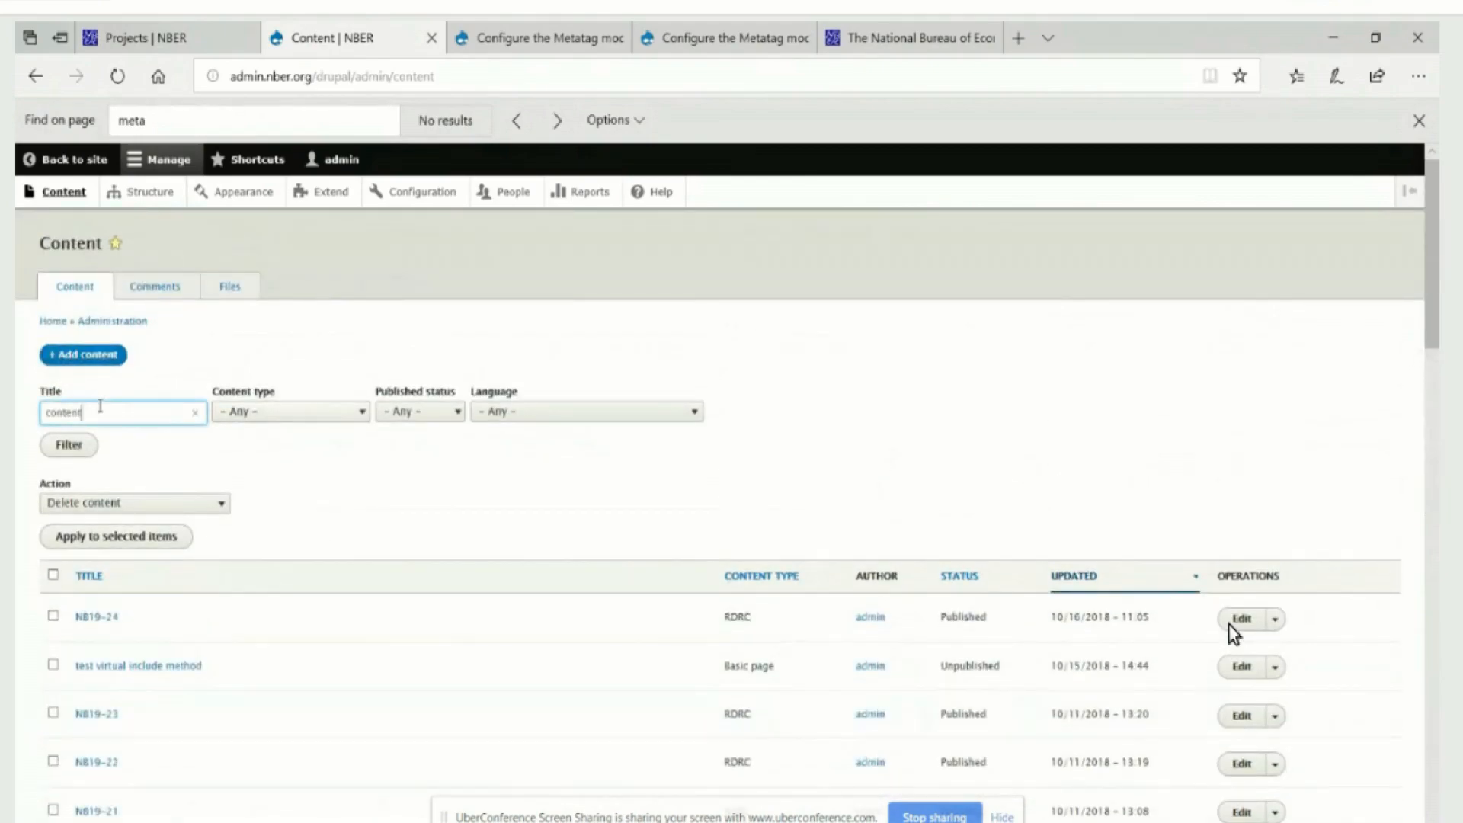
{"action": "key", "text": "ctrl+a"}
{"action": "key", "text": "BackSpace"}
- Filter the content list by the RDRC content type
{"action": "left_click", "coordinate": [360, 417]}
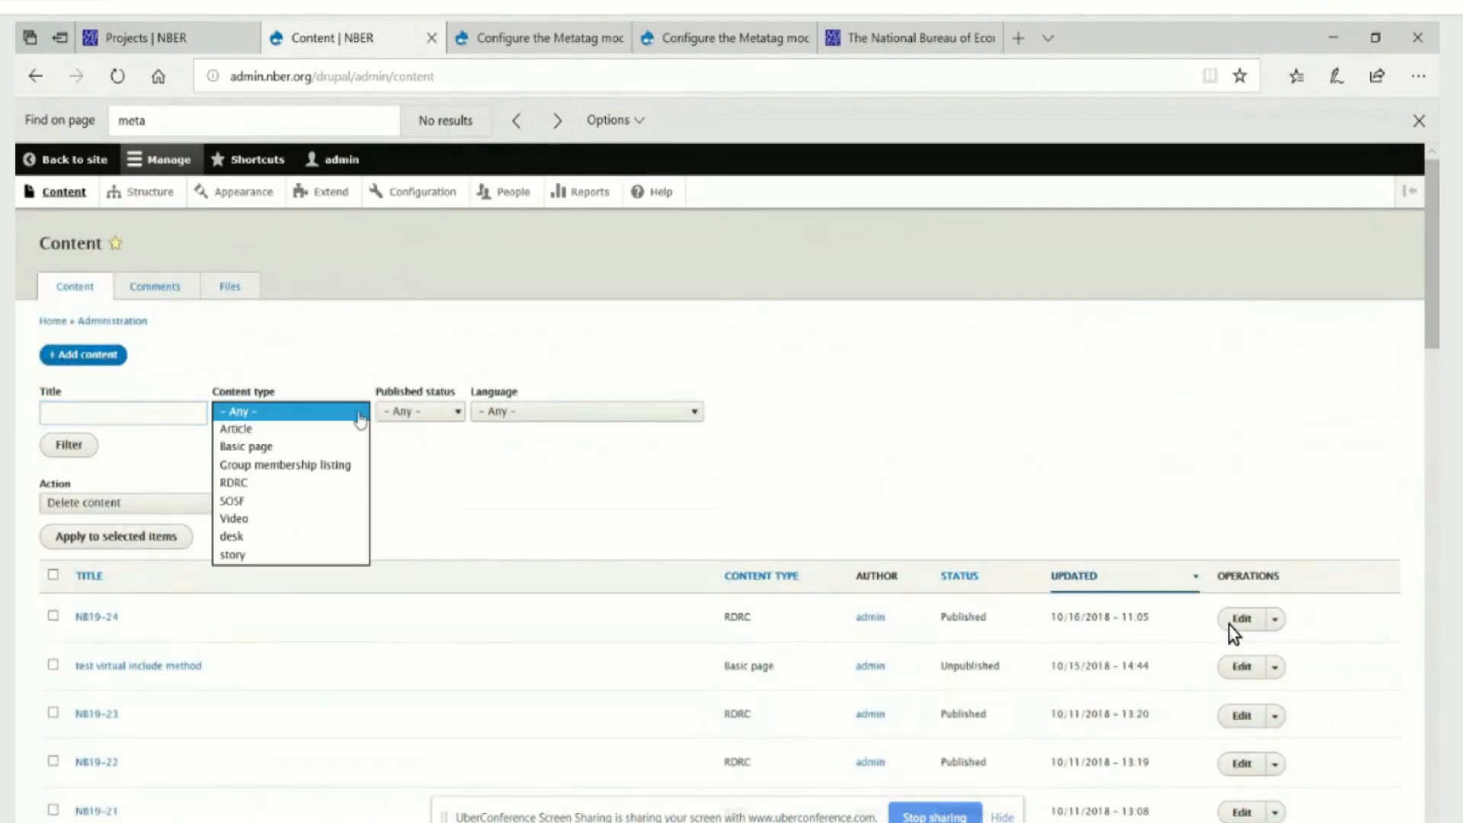
{"action": "left_click", "coordinate": [275, 483]}
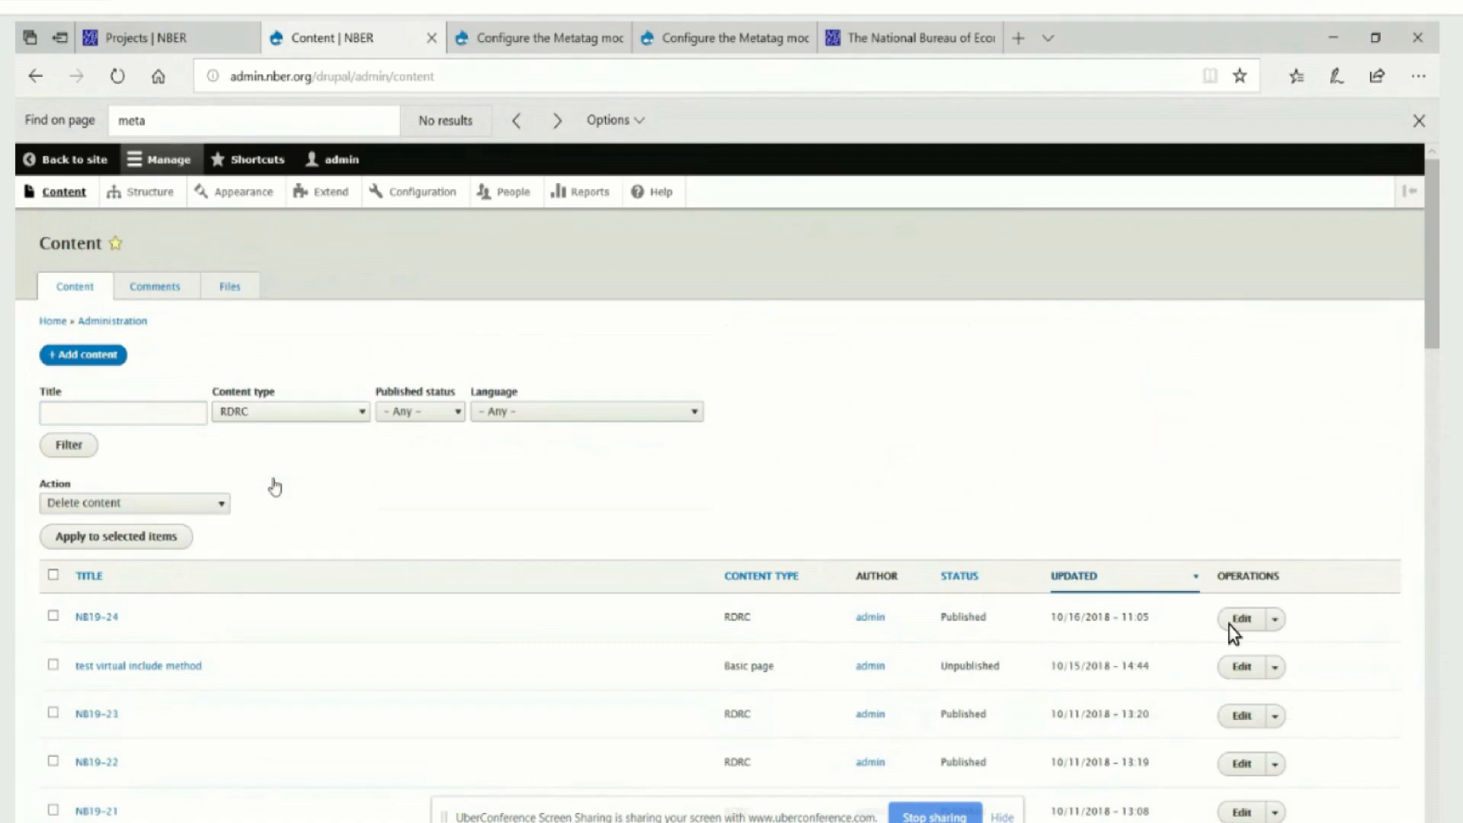
{"action": "left_click", "coordinate": [62, 448]}
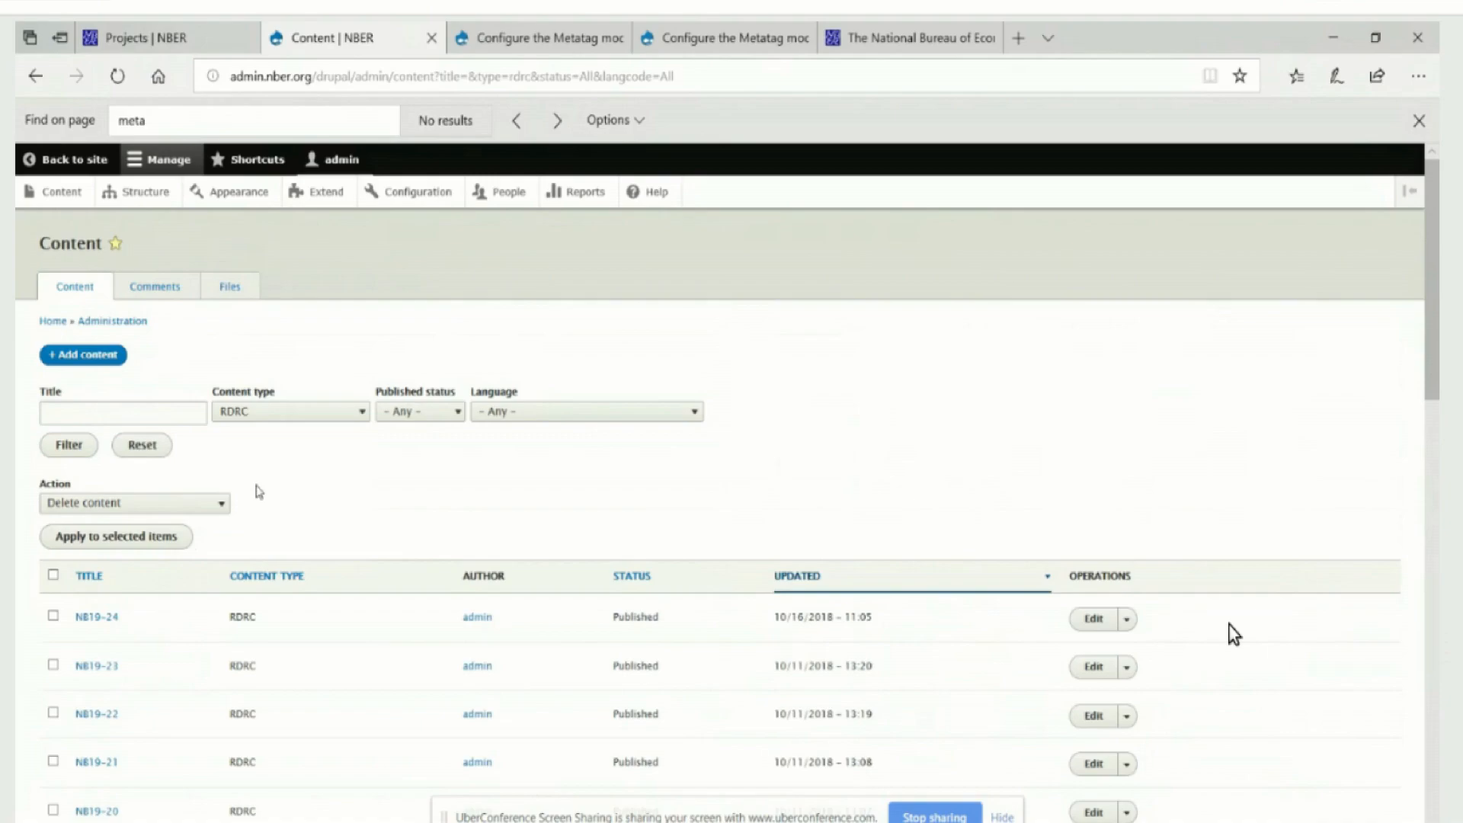
- Open the NB19-24 entry for editing, look through its whole form for meta tag fields, and return to the content list
{"action": "scroll", "coordinate": [259, 491], "scroll_direction": "down", "scroll_amount": 2}
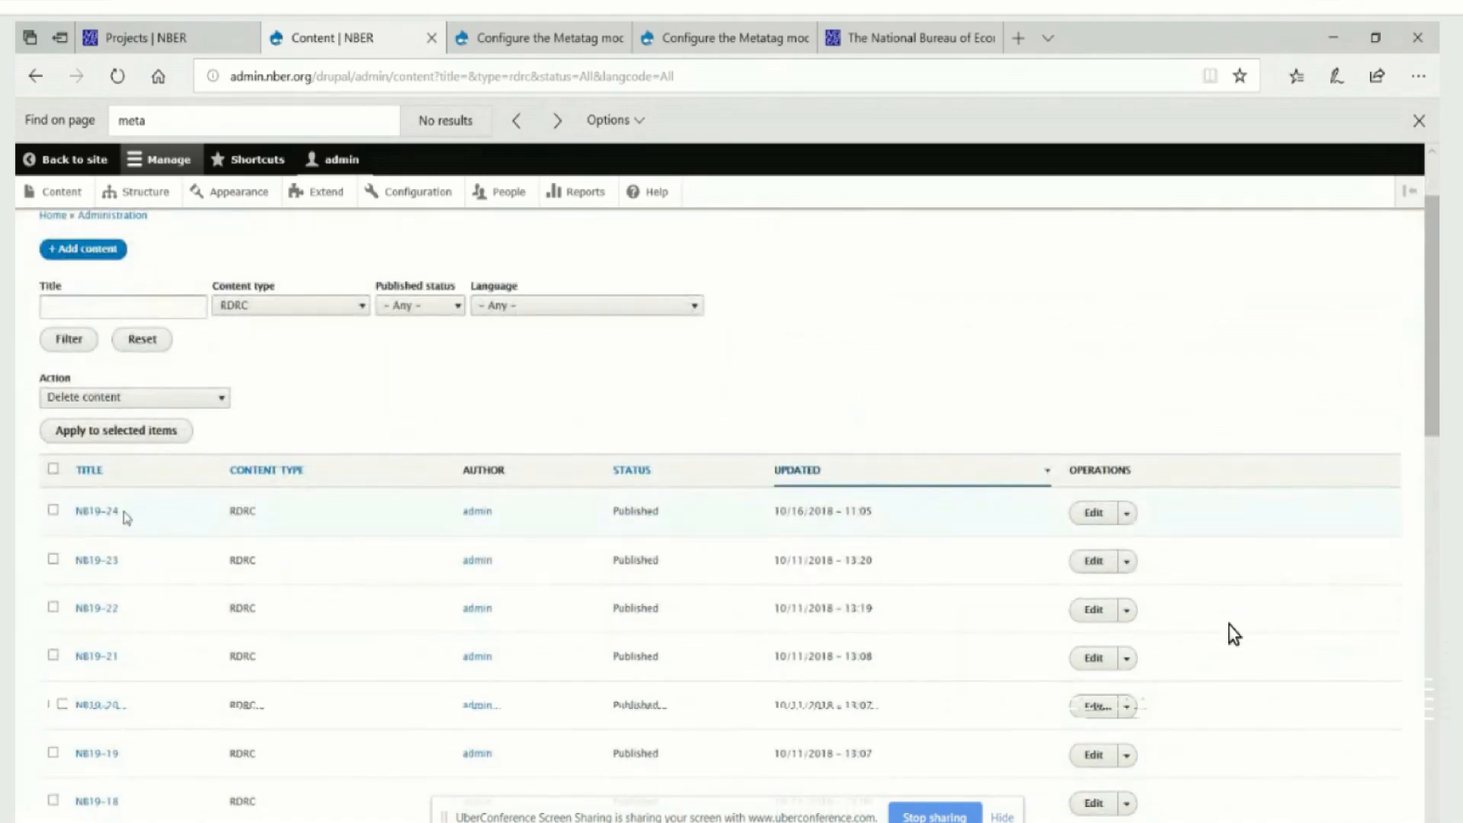
{"action": "left_click", "coordinate": [1091, 518]}
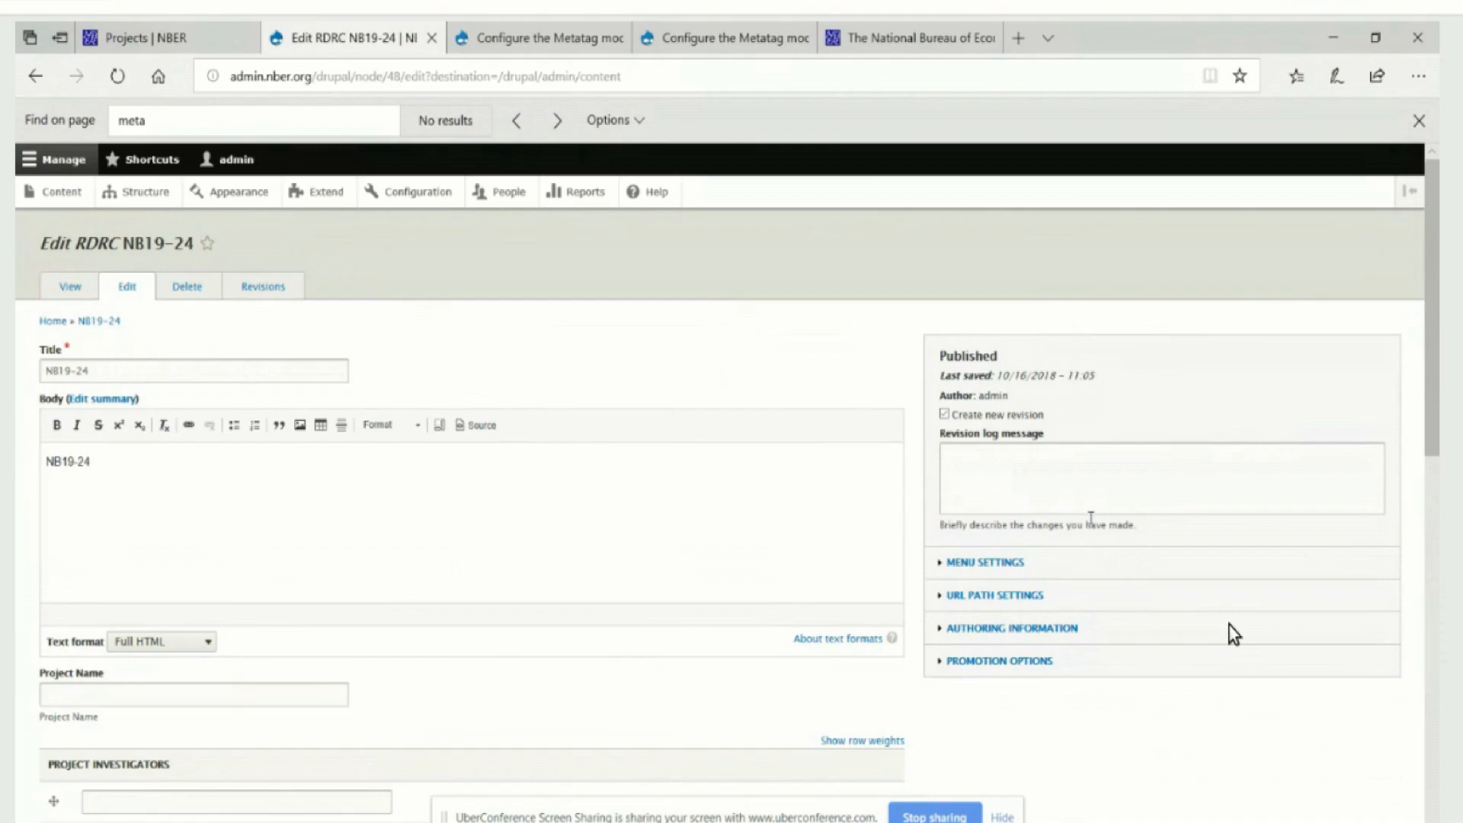
{"action": "scroll", "coordinate": [1092, 518], "scroll_direction": "down", "scroll_amount": 3}
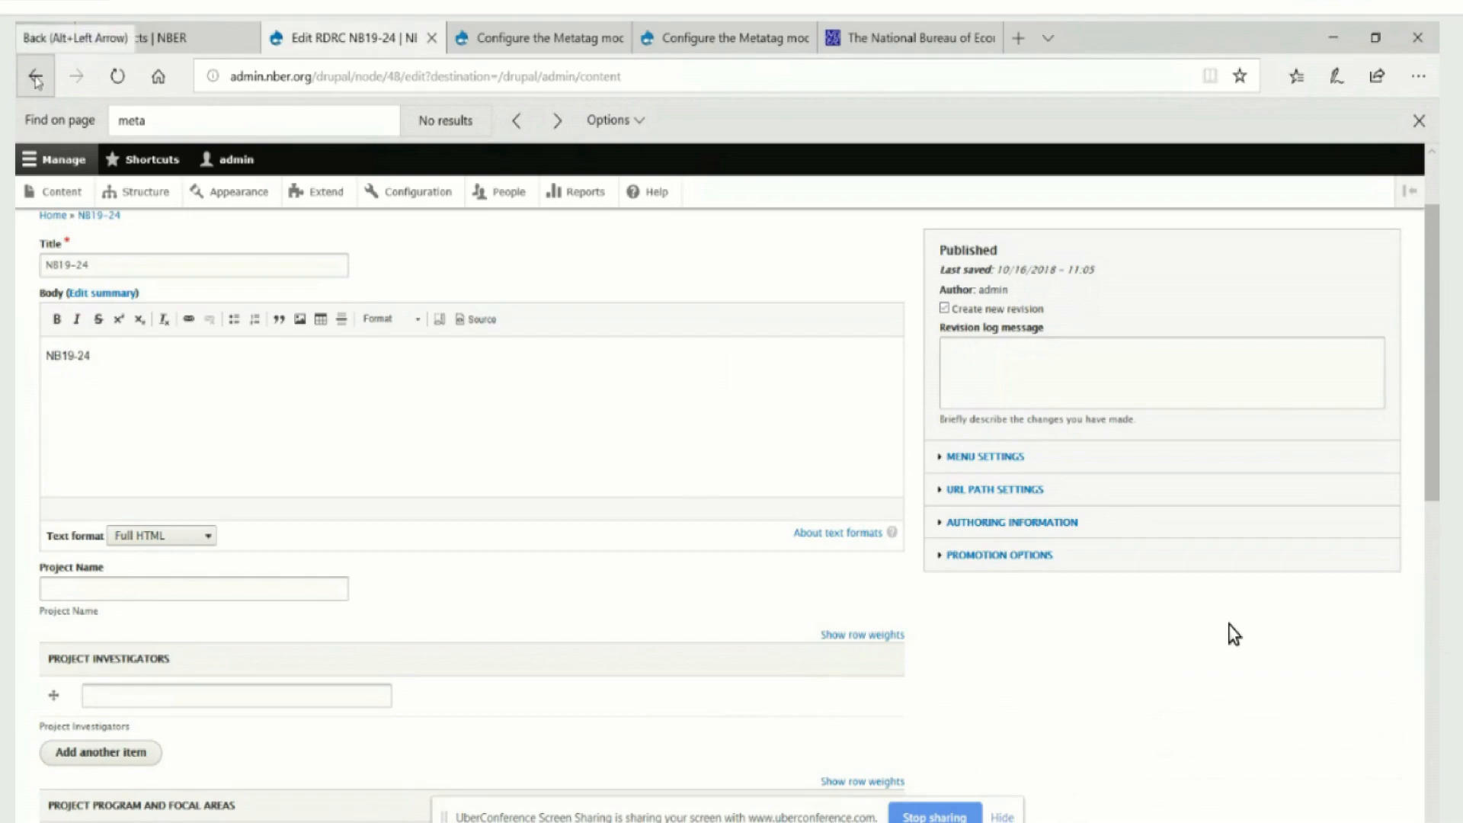
{"action": "scroll", "coordinate": [1070, 618], "scroll_direction": "down", "scroll_amount": 5}
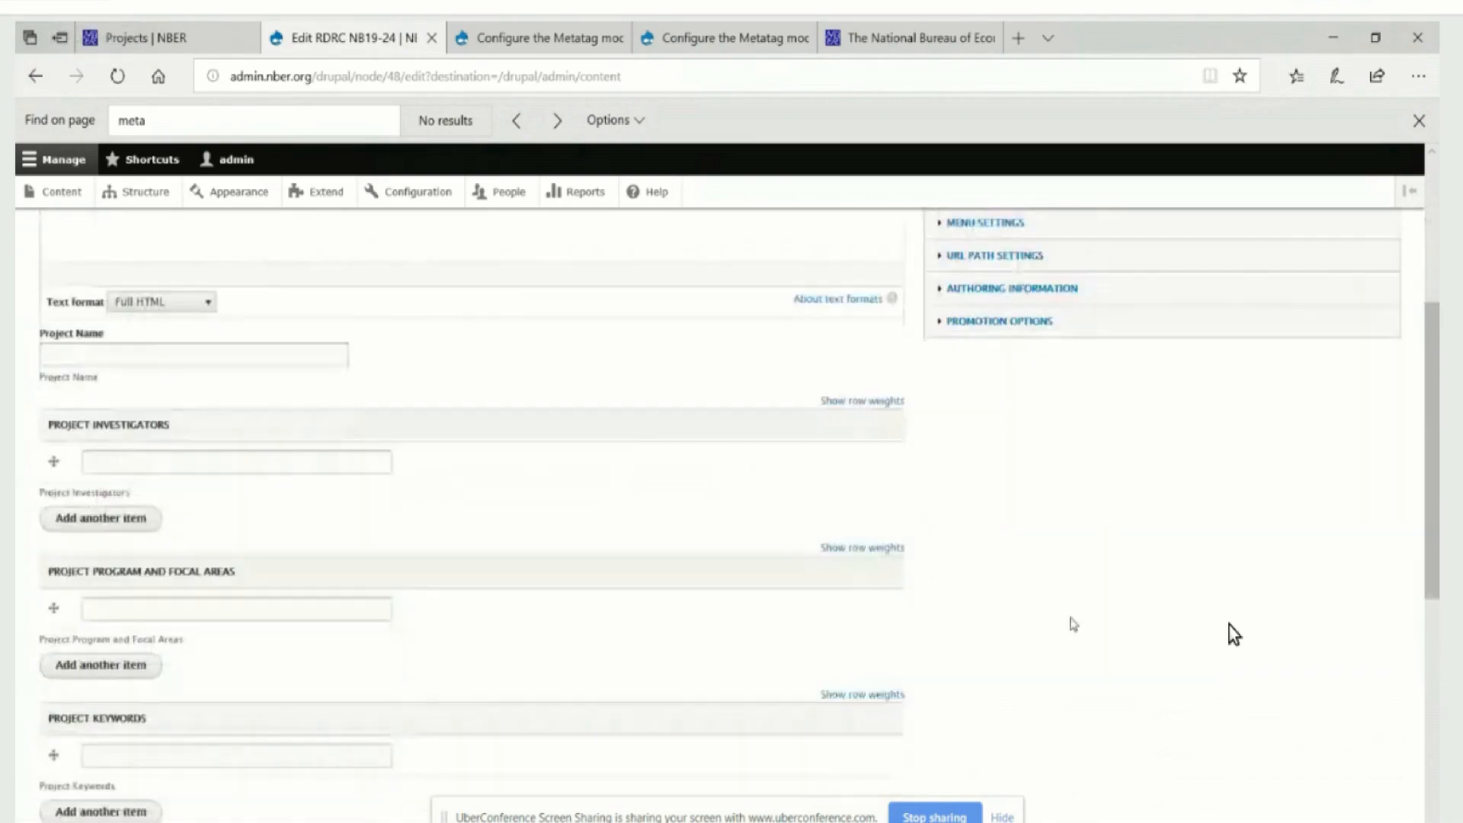
{"action": "scroll", "coordinate": [1071, 616], "scroll_direction": "down", "scroll_amount": 5}
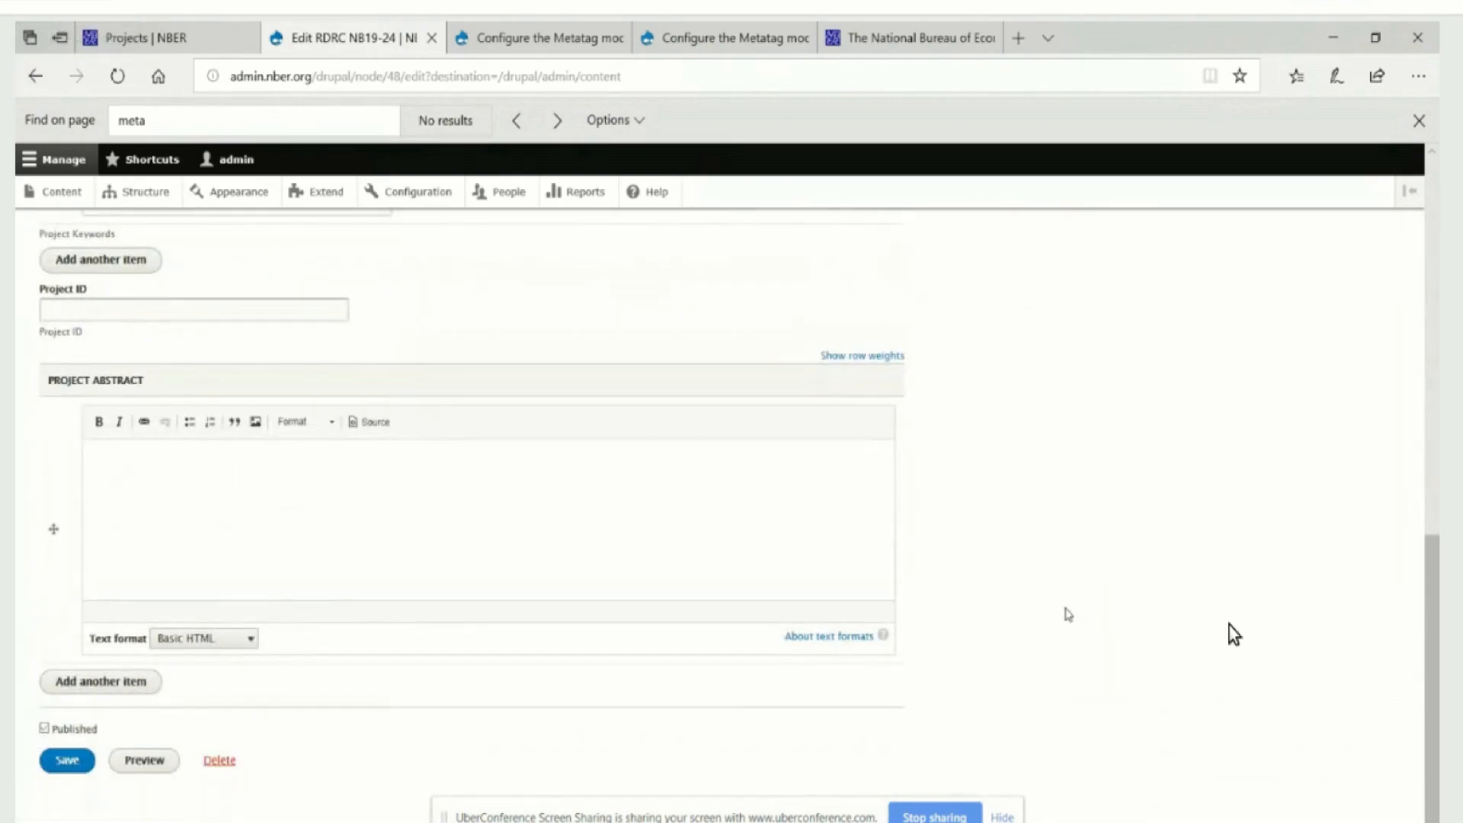
{"action": "scroll", "coordinate": [1066, 610], "scroll_direction": "up", "scroll_amount": 10}
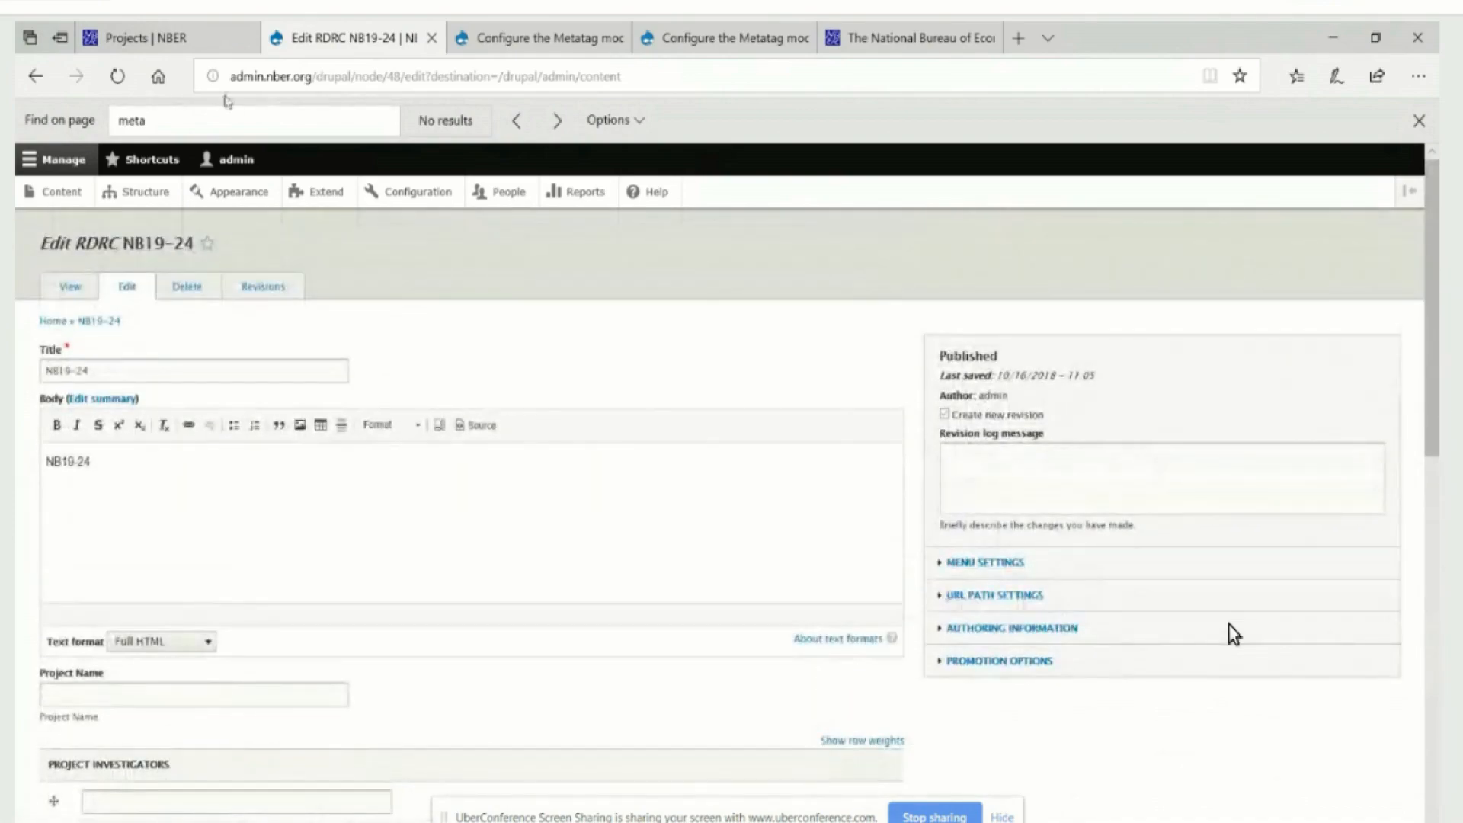
{"action": "left_click", "coordinate": [36, 77]}
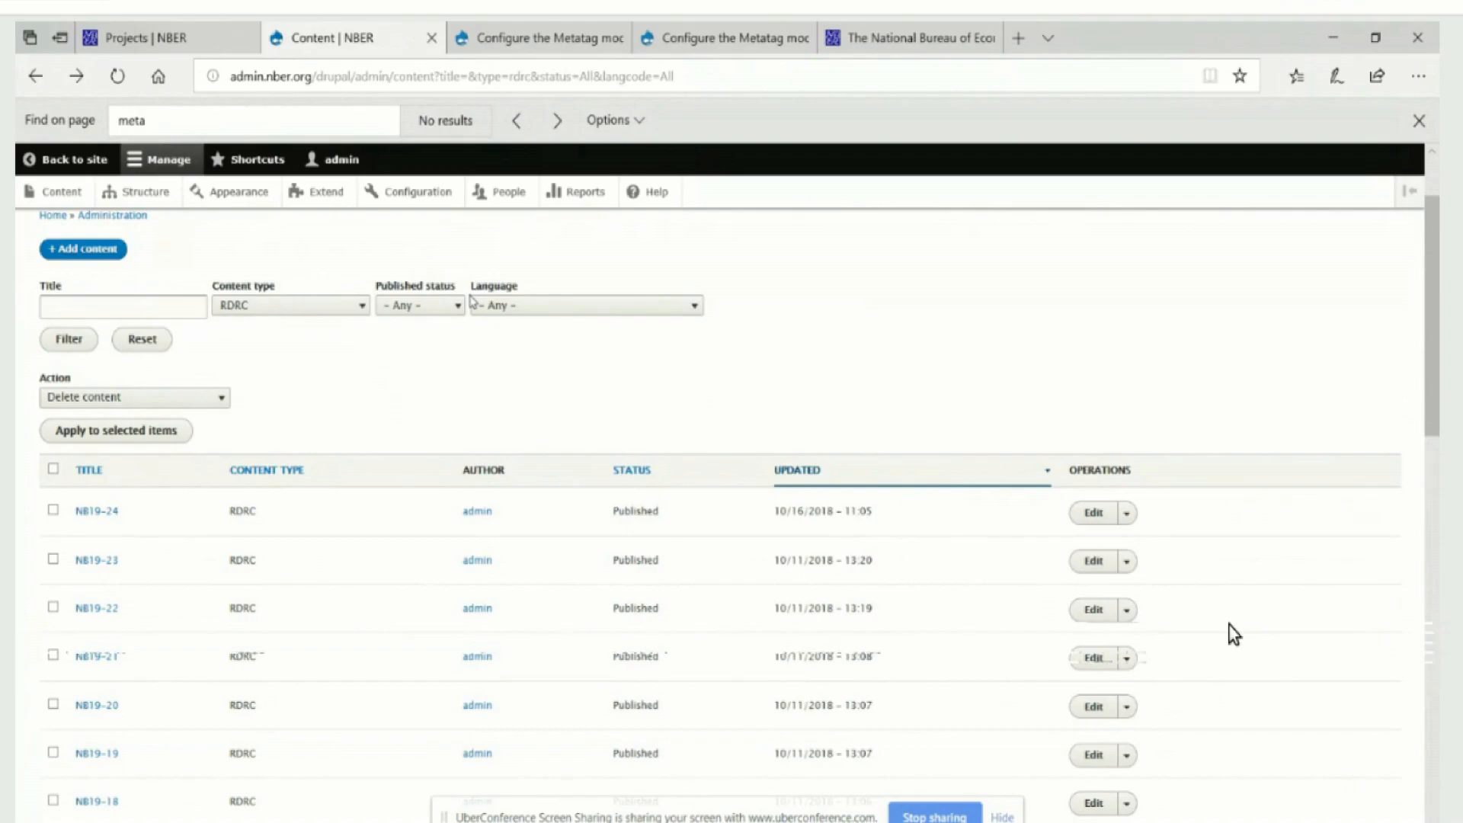
- Show the Metatag defaults and expand the Content type to examine its default meta tags
{"action": "left_click", "coordinate": [462, 29]}
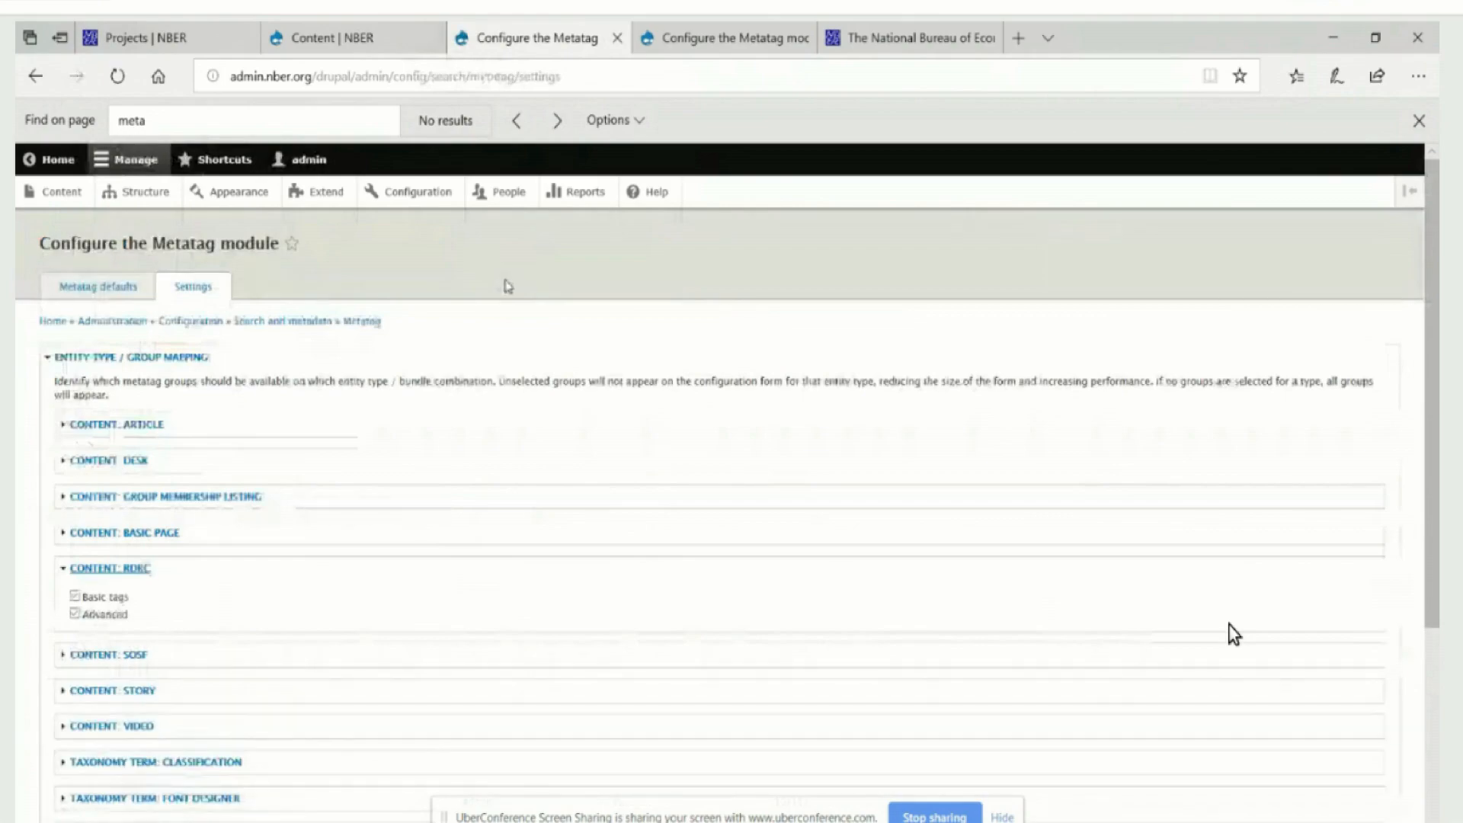
{"action": "left_click", "coordinate": [112, 288]}
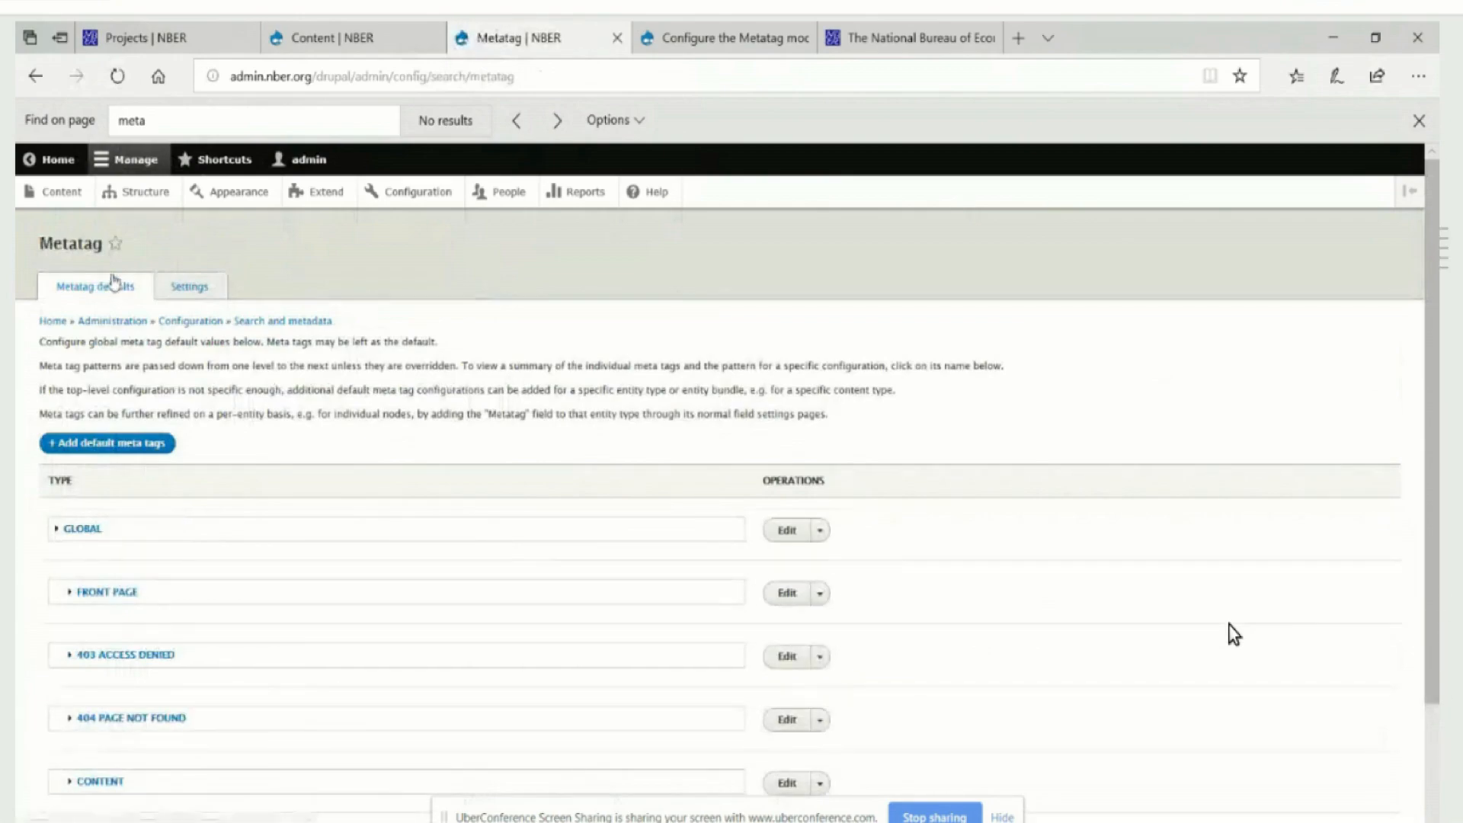
{"action": "scroll", "coordinate": [114, 286], "scroll_direction": "down", "scroll_amount": 2}
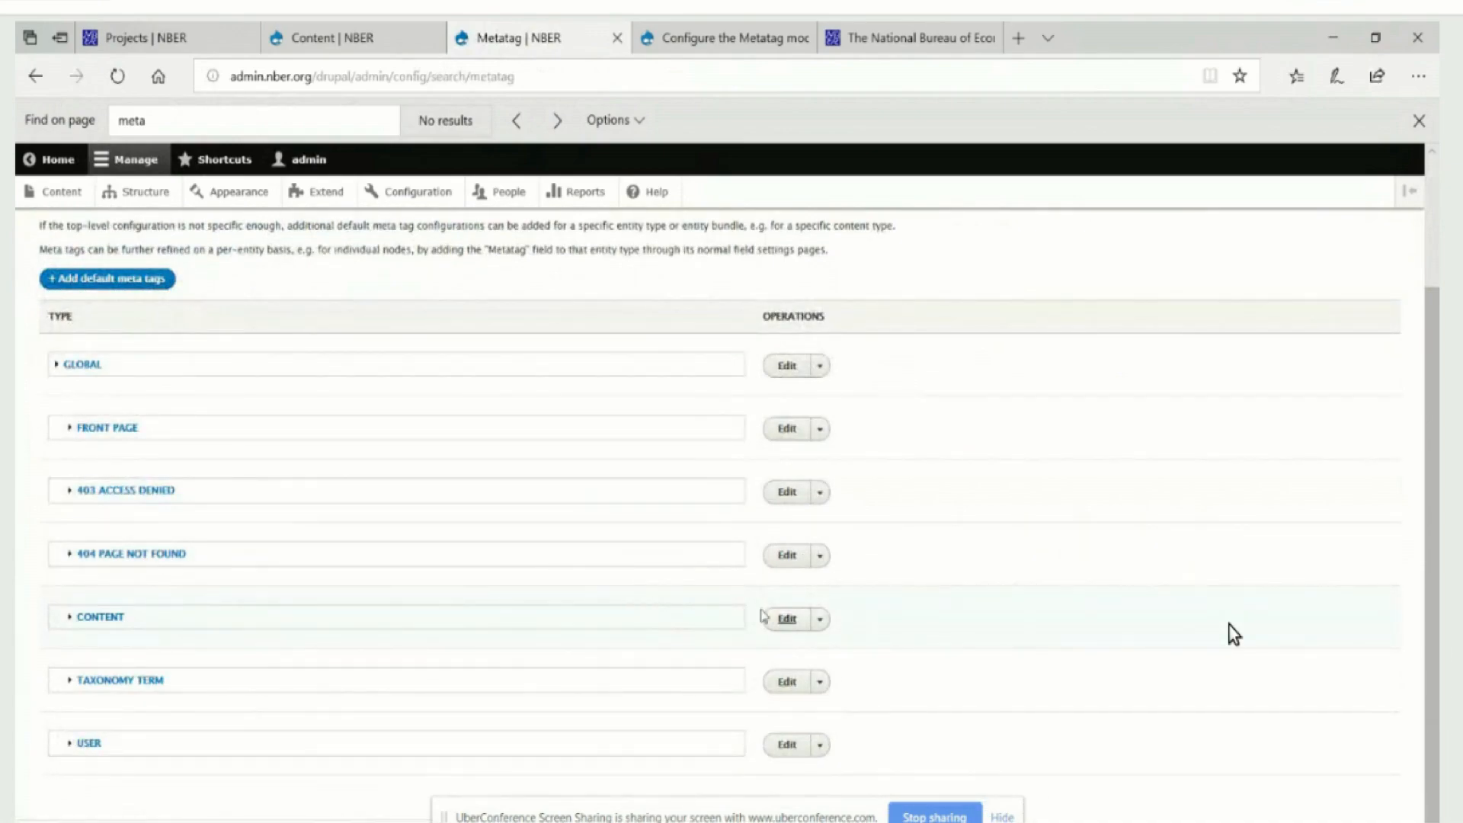
{"action": "left_click", "coordinate": [821, 620]}
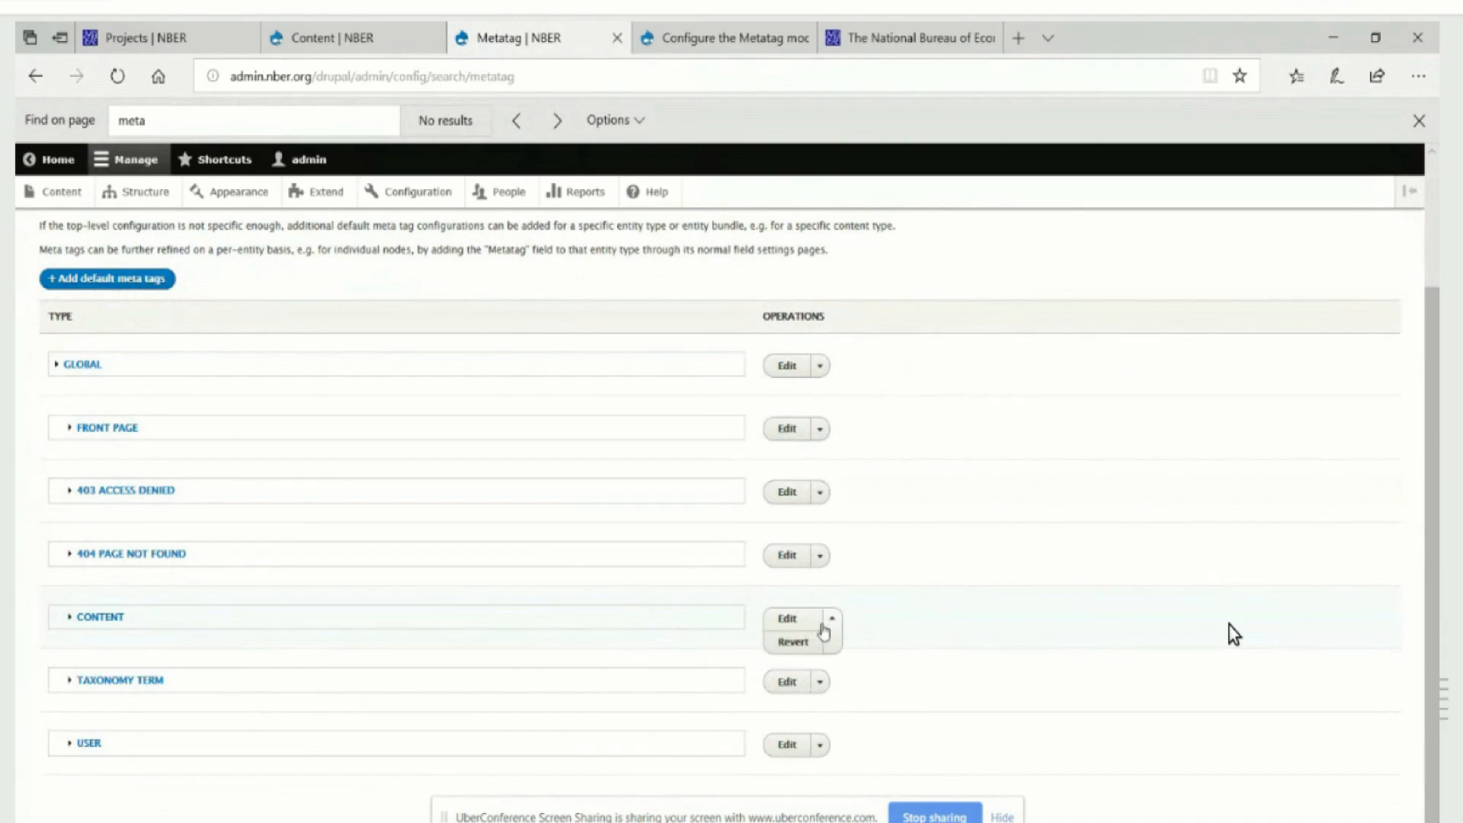
{"action": "left_click", "coordinate": [692, 617]}
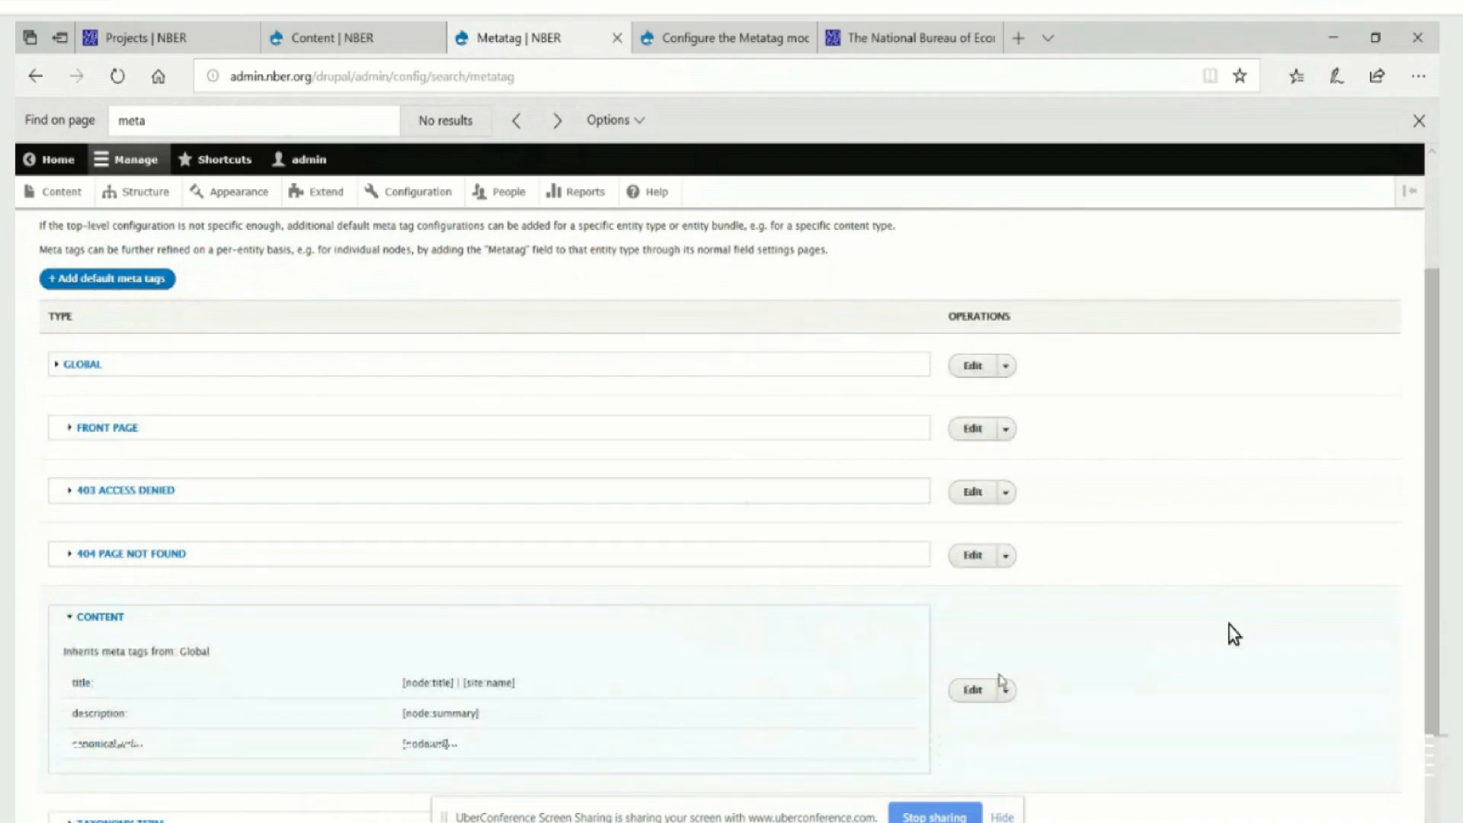
{"action": "scroll", "coordinate": [1013, 676], "scroll_direction": "down", "scroll_amount": 2}
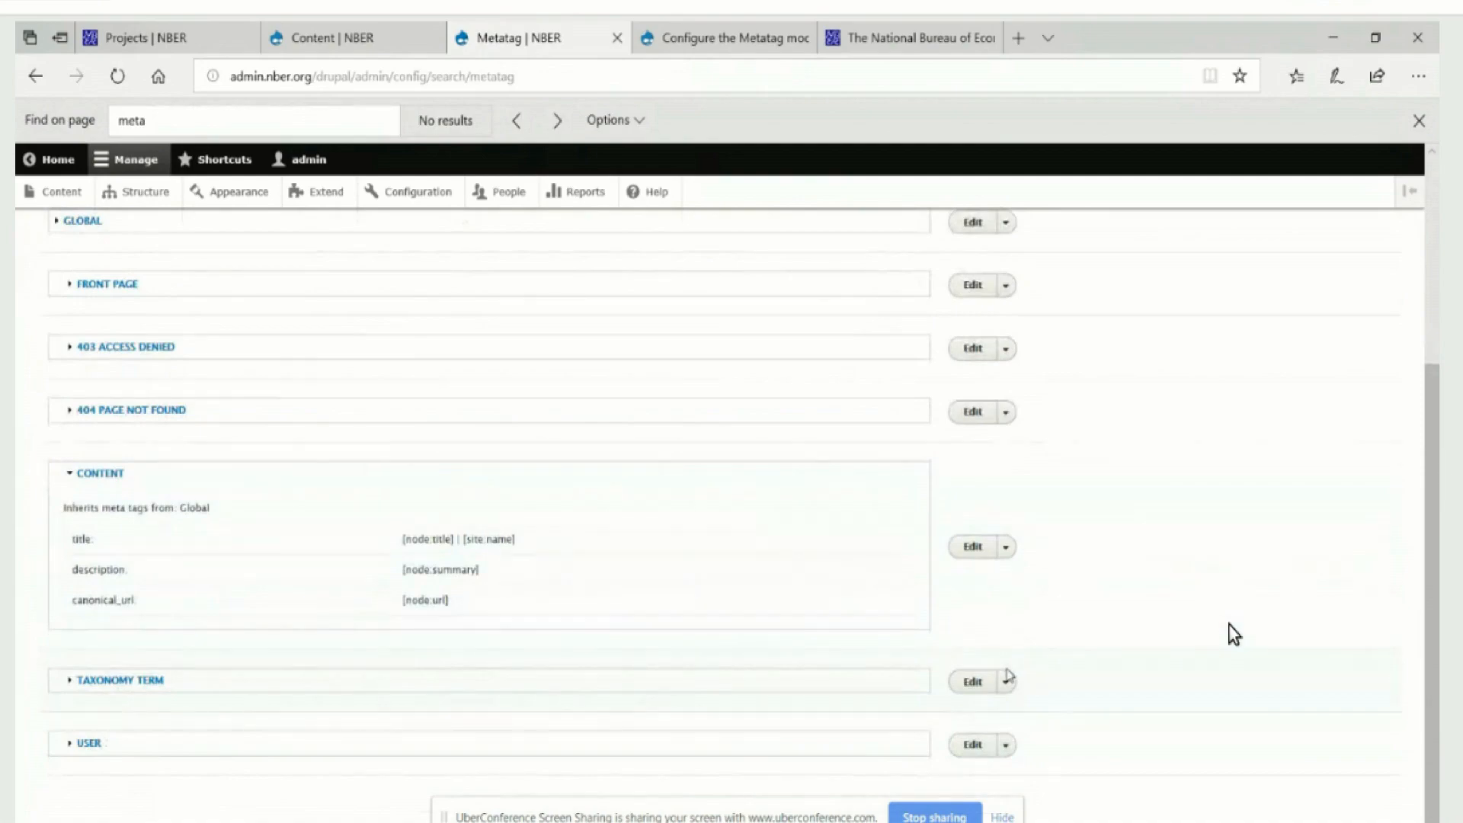
{"action": "scroll", "coordinate": [1007, 676], "scroll_direction": "up", "scroll_amount": 4}
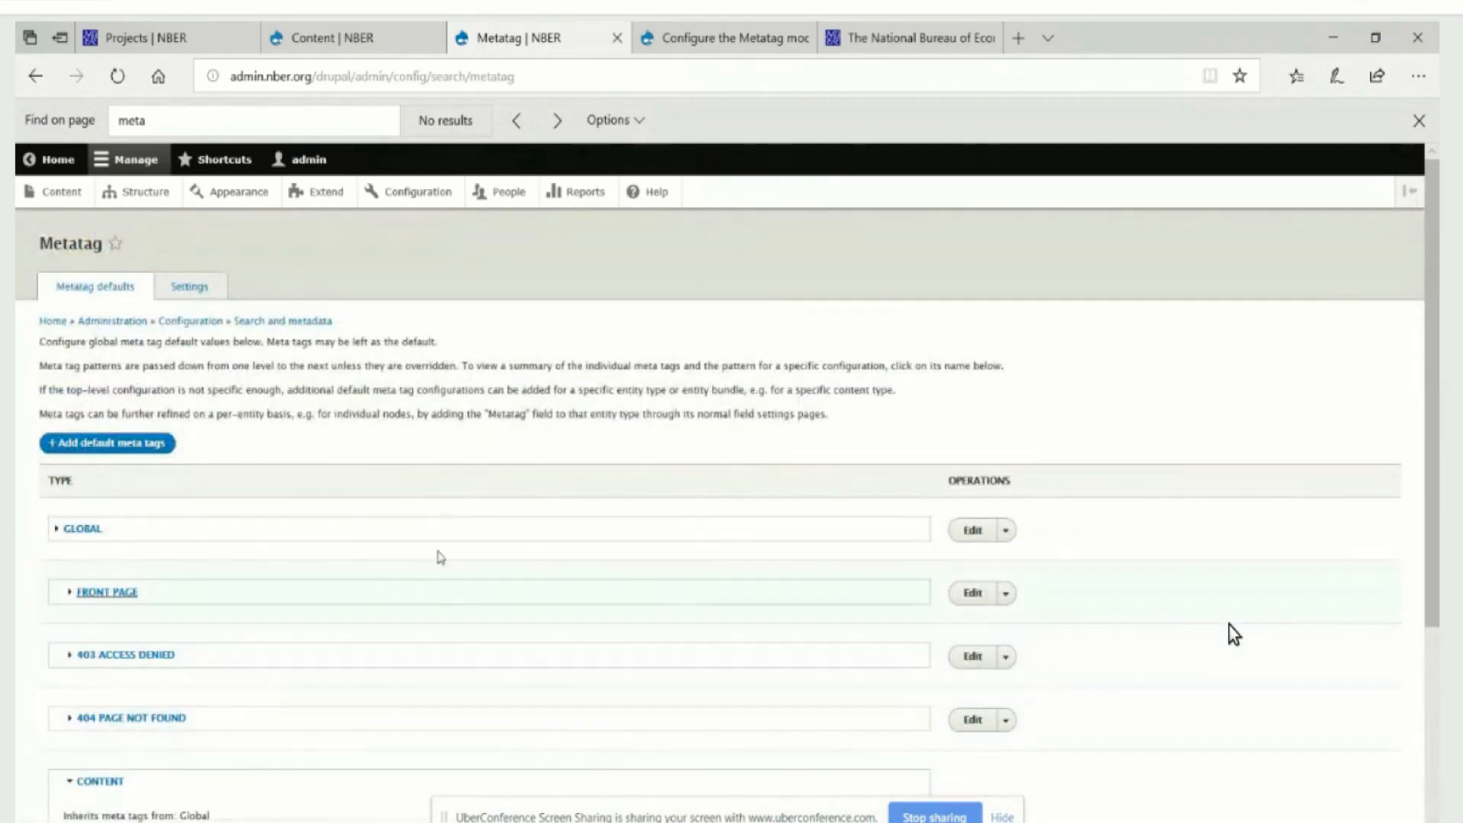
- Start a new set of default meta tags for the RDRC content type and expand its basic tags
{"action": "left_click", "coordinate": [131, 448]}
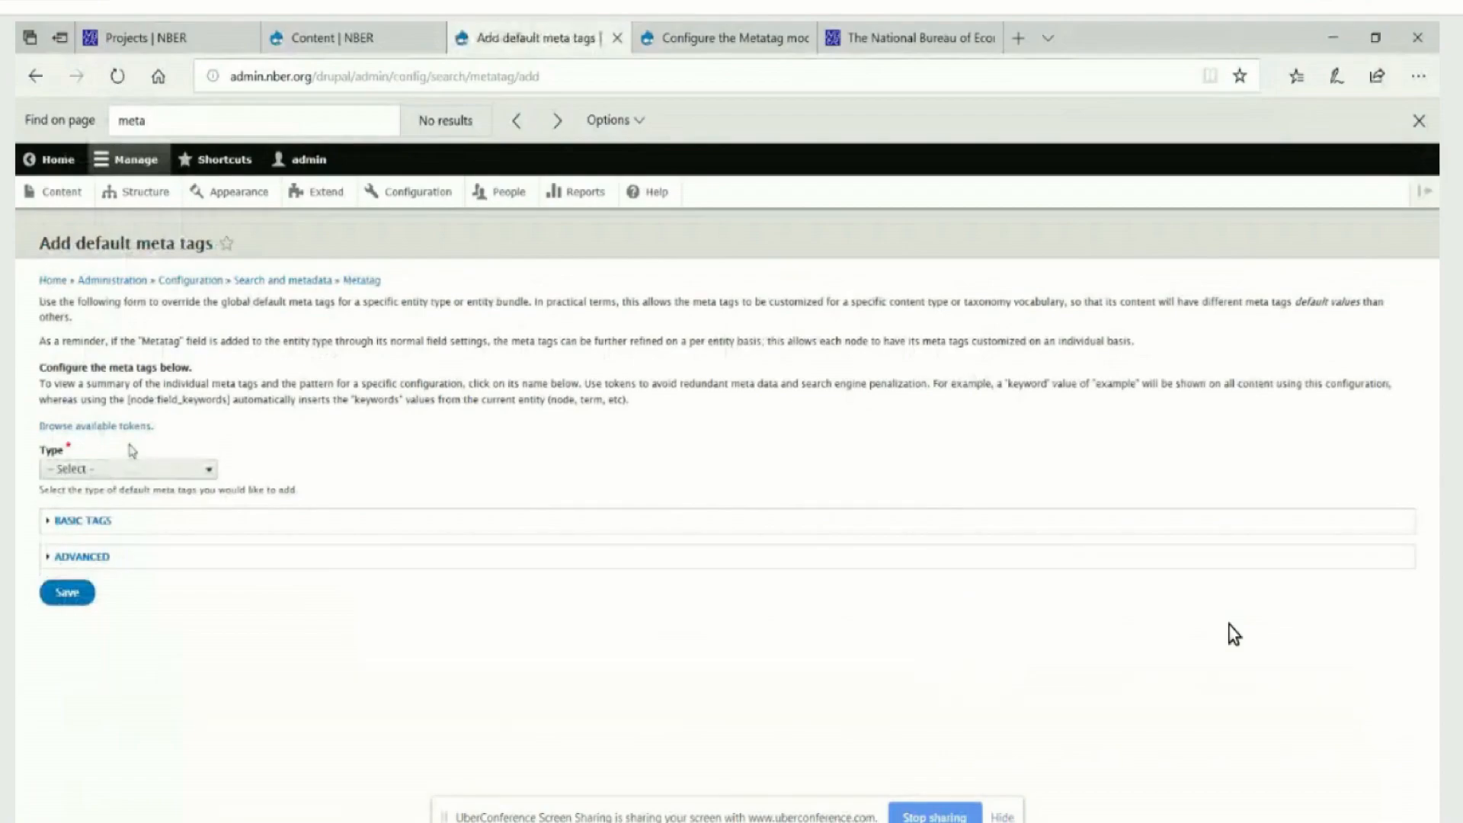
{"action": "left_click", "coordinate": [211, 474]}
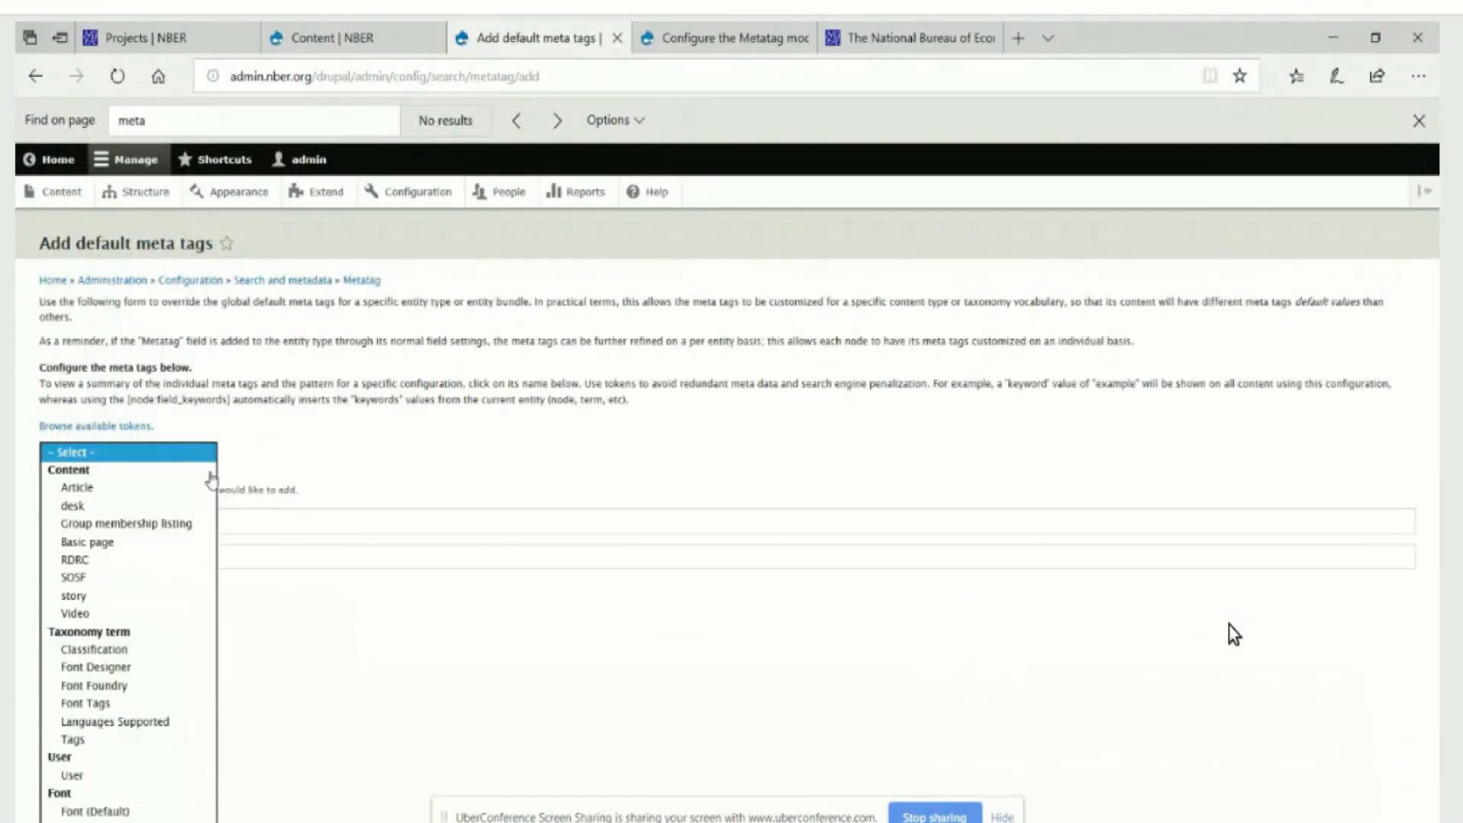
{"action": "left_click", "coordinate": [147, 560]}
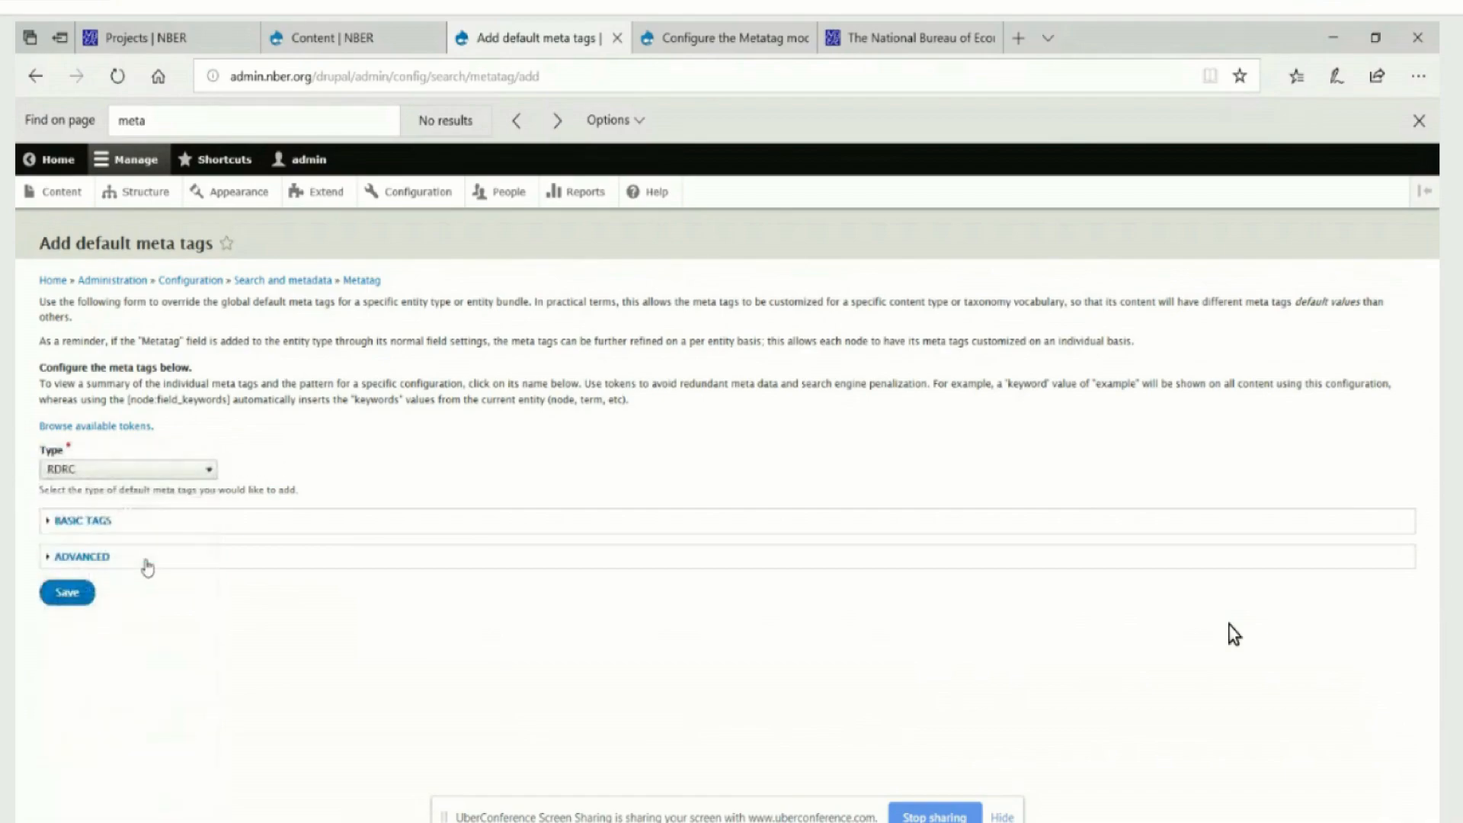
{"action": "left_click", "coordinate": [98, 521]}
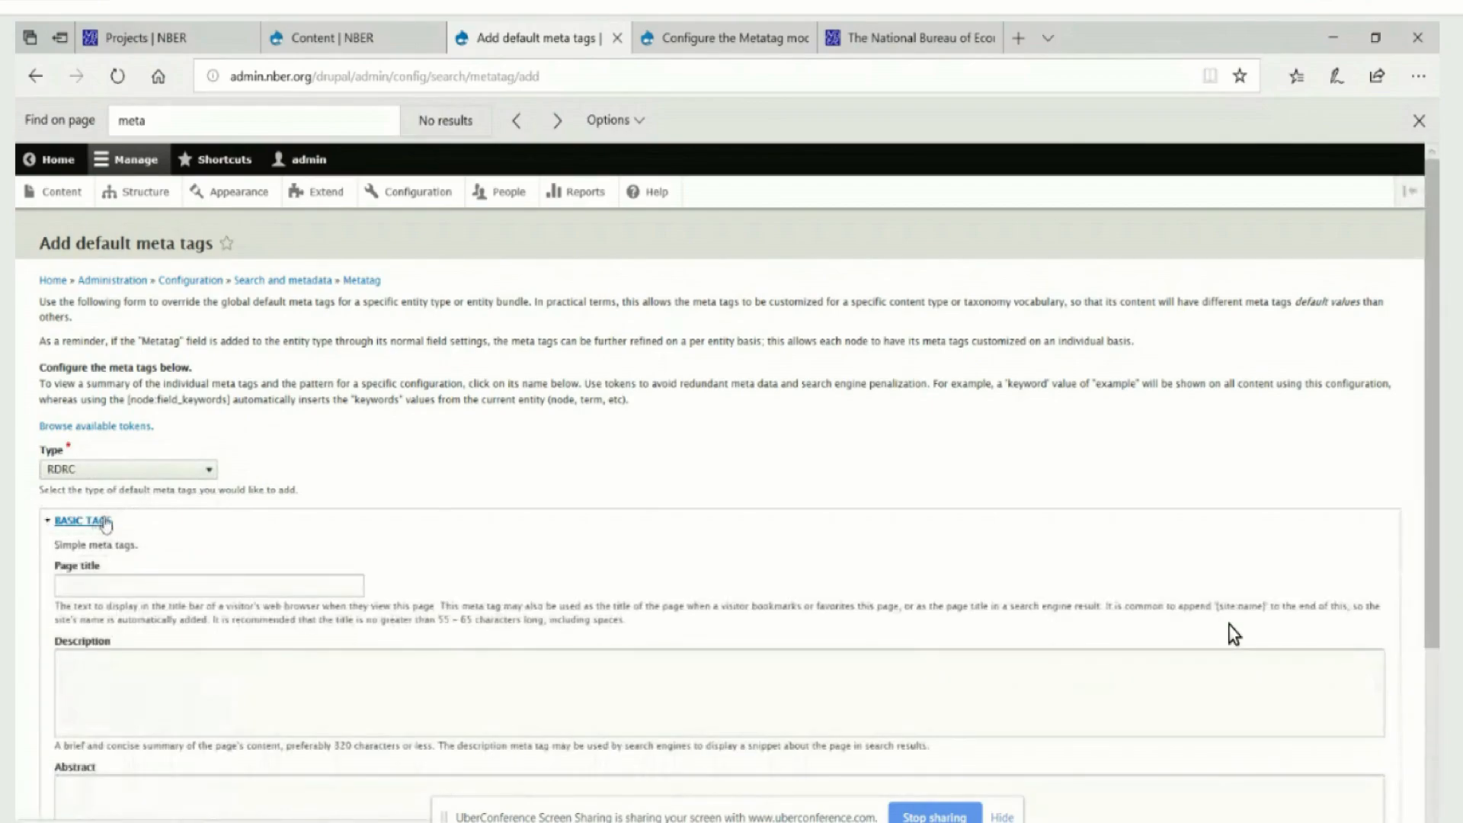
{"action": "scroll", "coordinate": [265, 553], "scroll_direction": "down", "scroll_amount": 2}
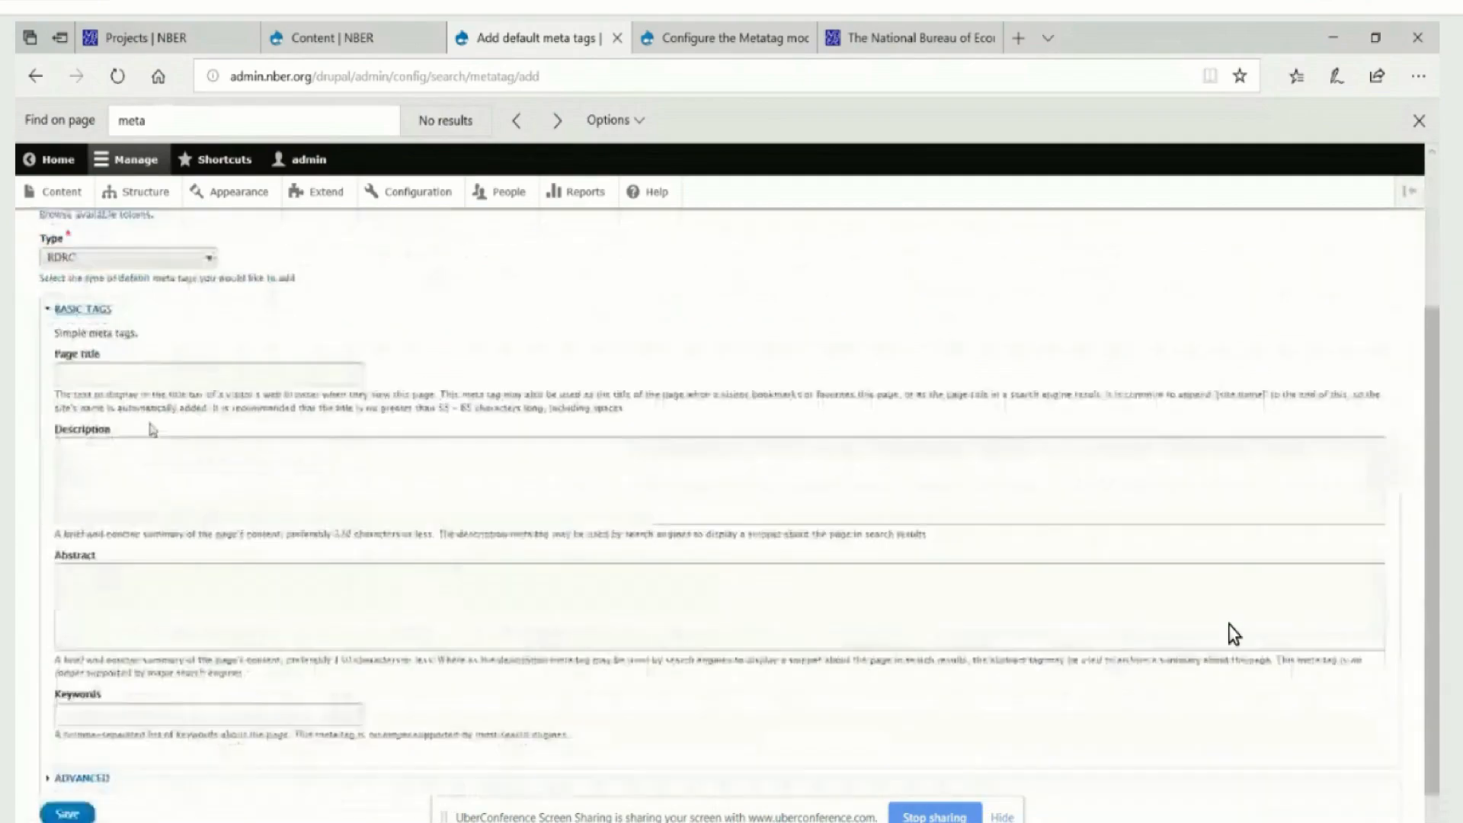
{"action": "left_click", "coordinate": [147, 369]}
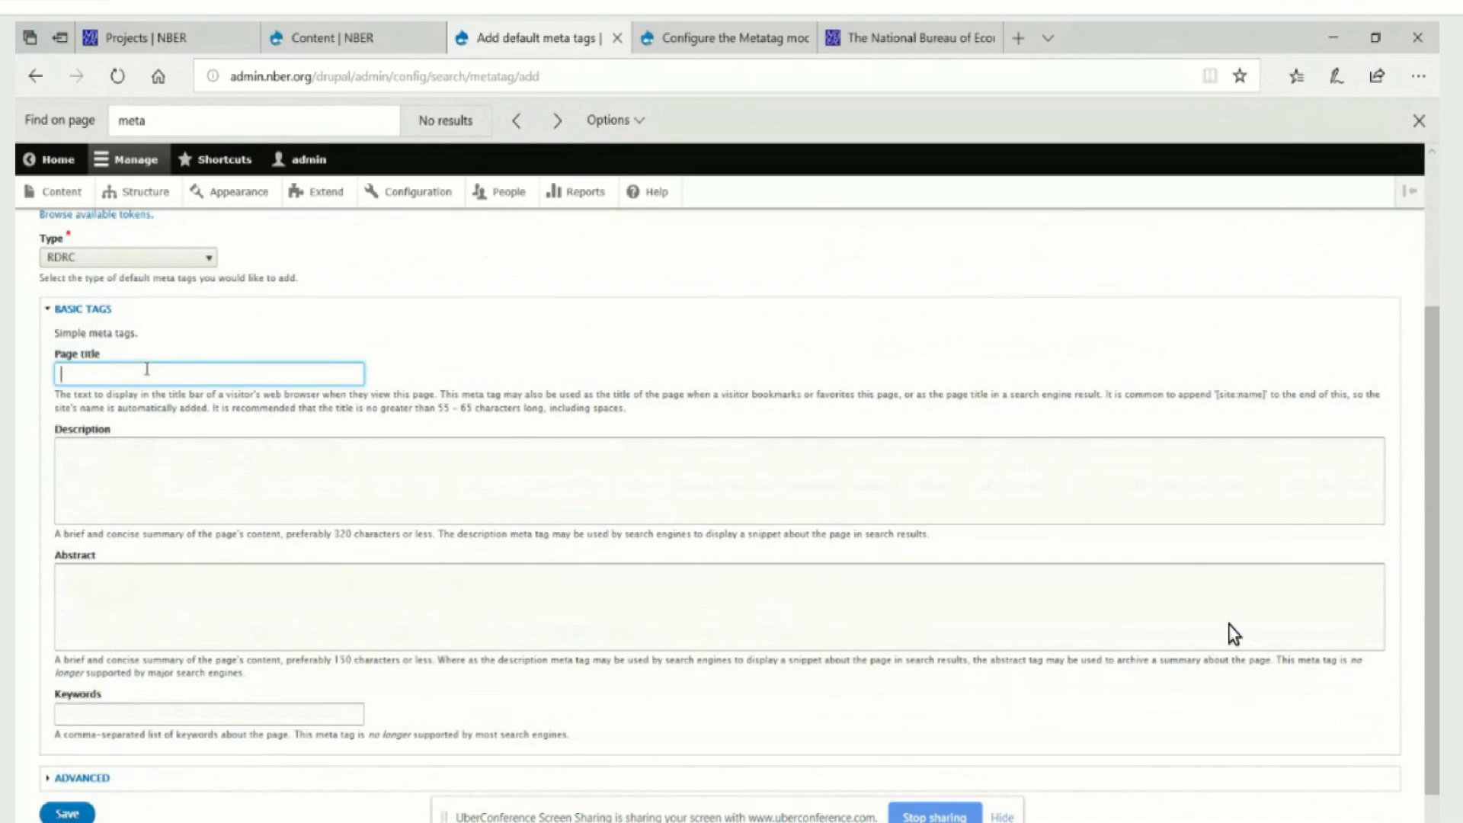
{"action": "scroll", "coordinate": [149, 389], "scroll_direction": "down", "scroll_amount": 1}
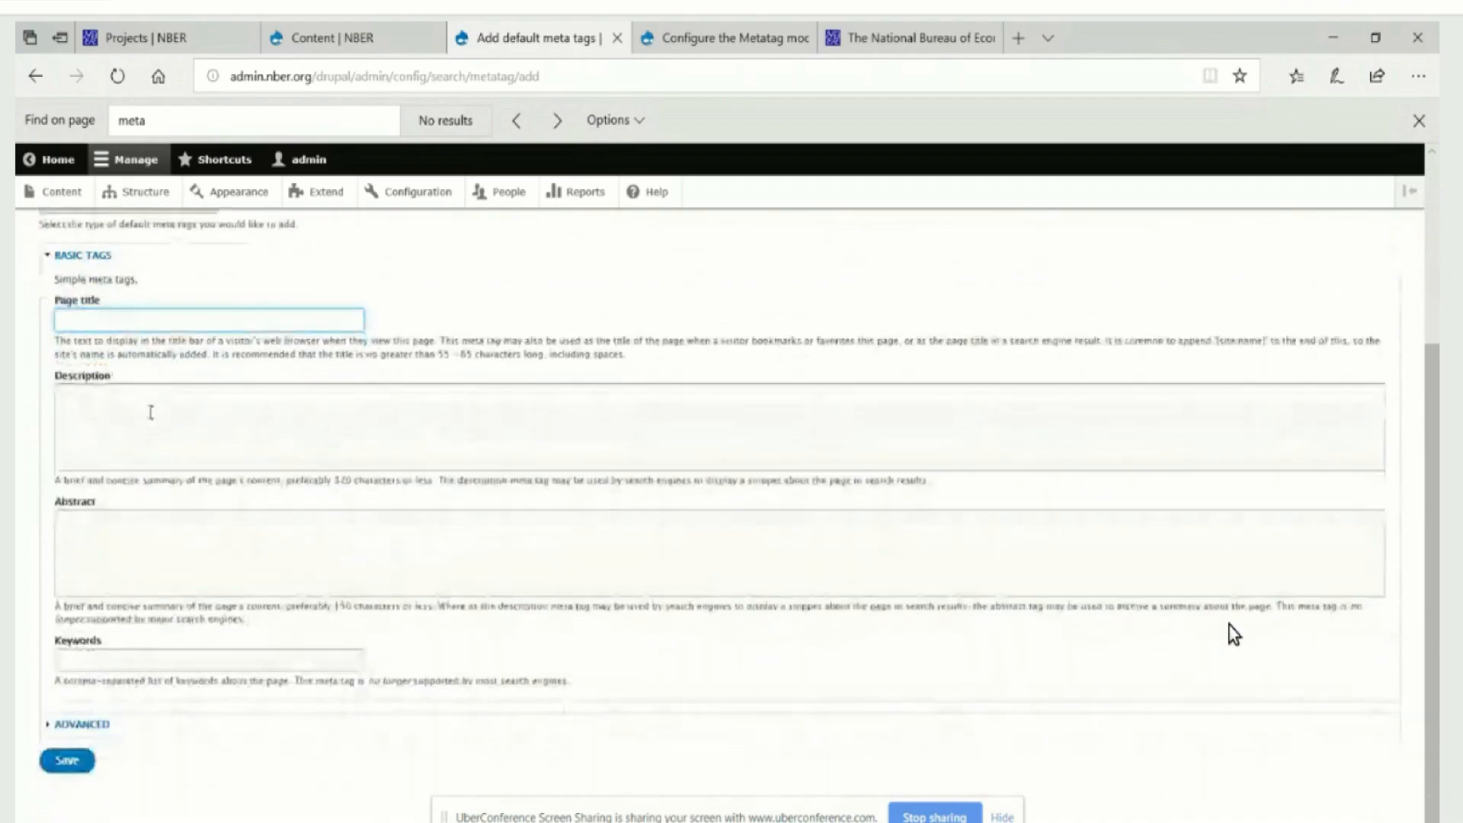
- Expand the advanced meta tags, look through the available fields, and collapse the section again
{"action": "left_click", "coordinate": [76, 724]}
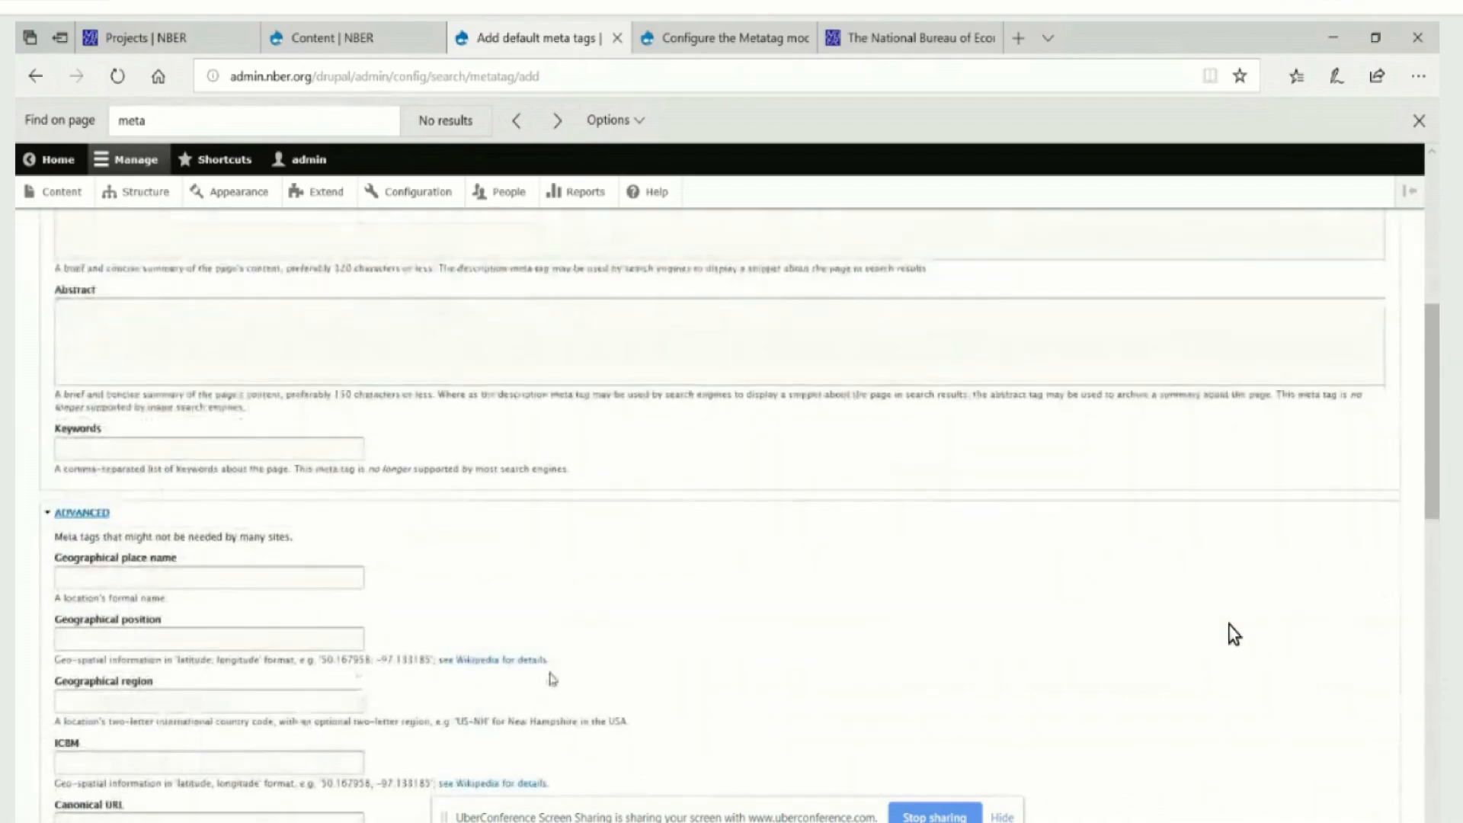
{"action": "scroll", "coordinate": [555, 662], "scroll_direction": "down", "scroll_amount": 4}
{"action": "scroll", "coordinate": [558, 662], "scroll_direction": "down", "scroll_amount": 4}
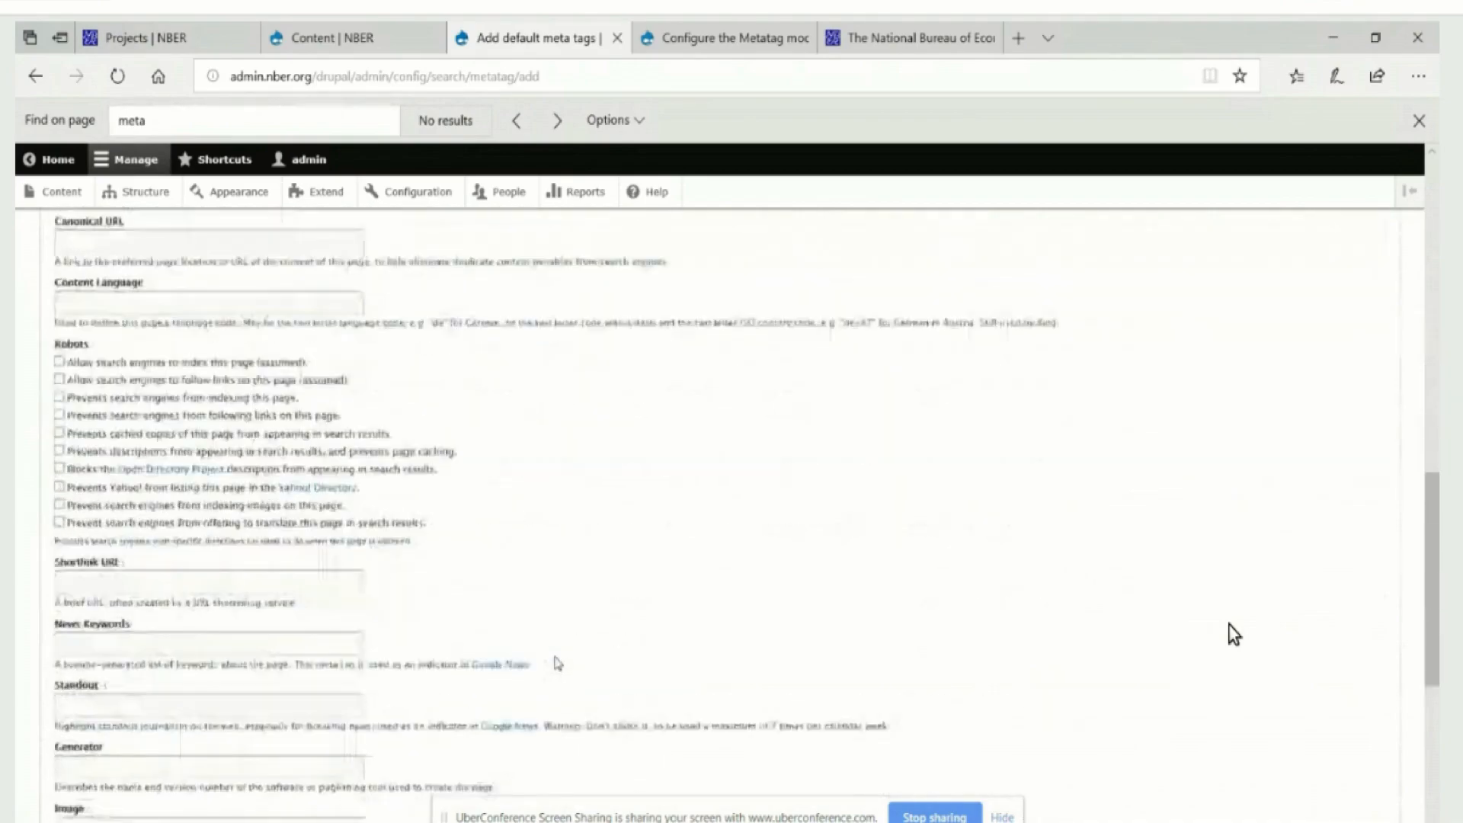
{"action": "scroll", "coordinate": [556, 662], "scroll_direction": "down", "scroll_amount": 5}
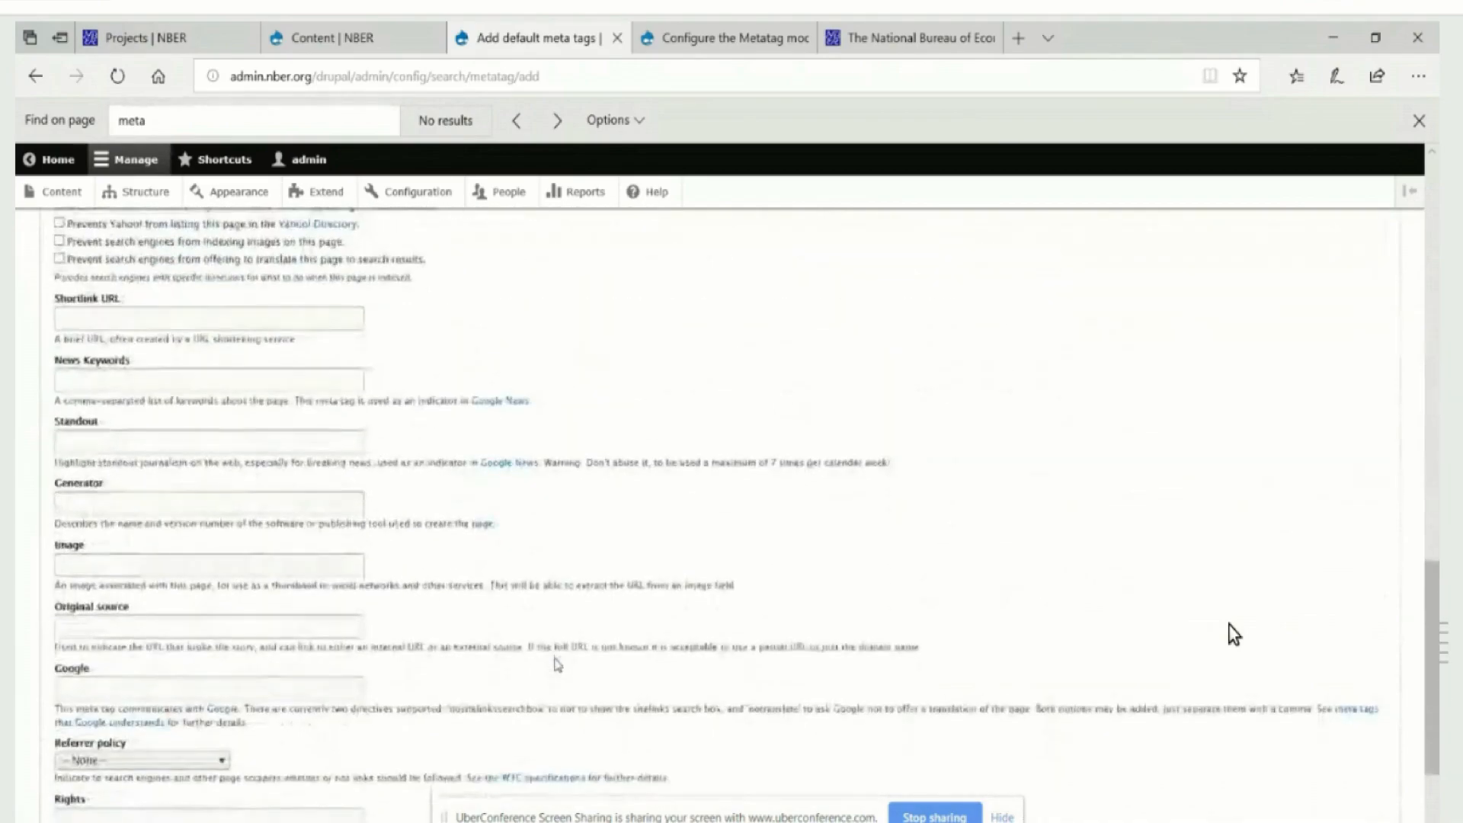
{"action": "scroll", "coordinate": [556, 662], "scroll_direction": "up", "scroll_amount": 20}
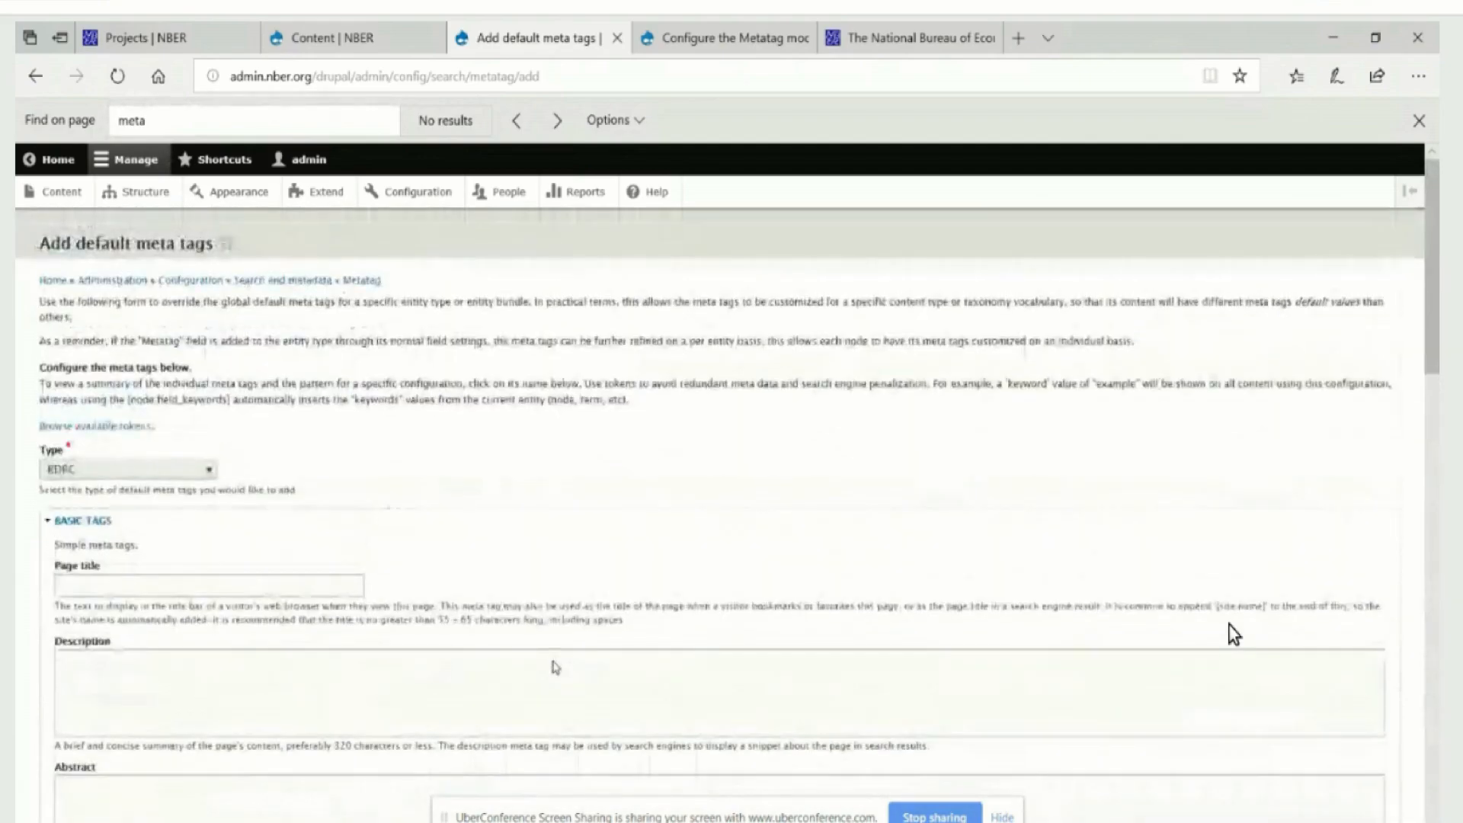
{"action": "scroll", "coordinate": [555, 668], "scroll_direction": "down", "scroll_amount": 10}
{"action": "scroll", "coordinate": [554, 668], "scroll_direction": "up", "scroll_amount": 5}
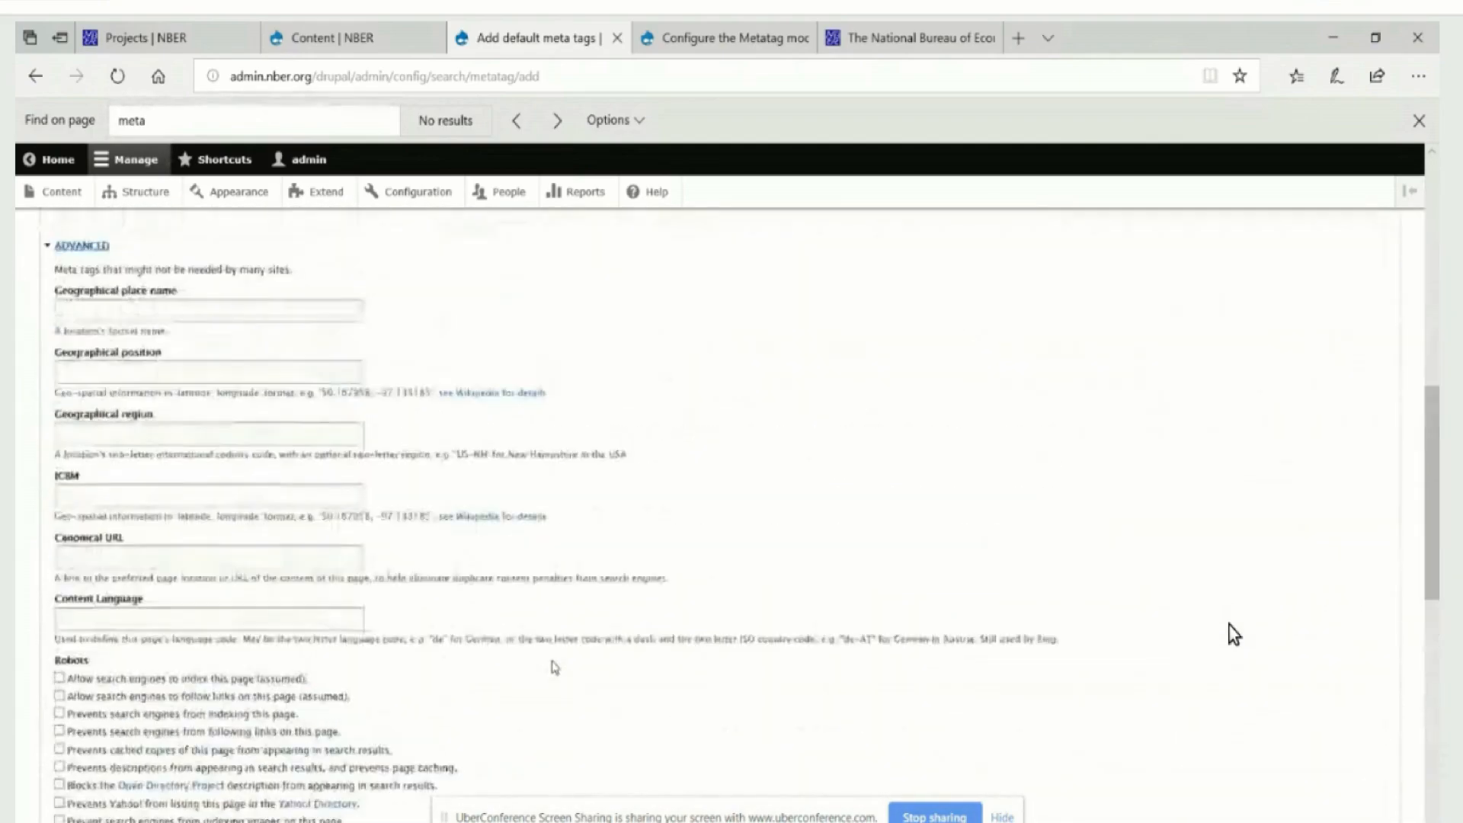
{"action": "left_click", "coordinate": [123, 355]}
{"action": "scroll", "coordinate": [158, 393], "scroll_direction": "up", "scroll_amount": 4}
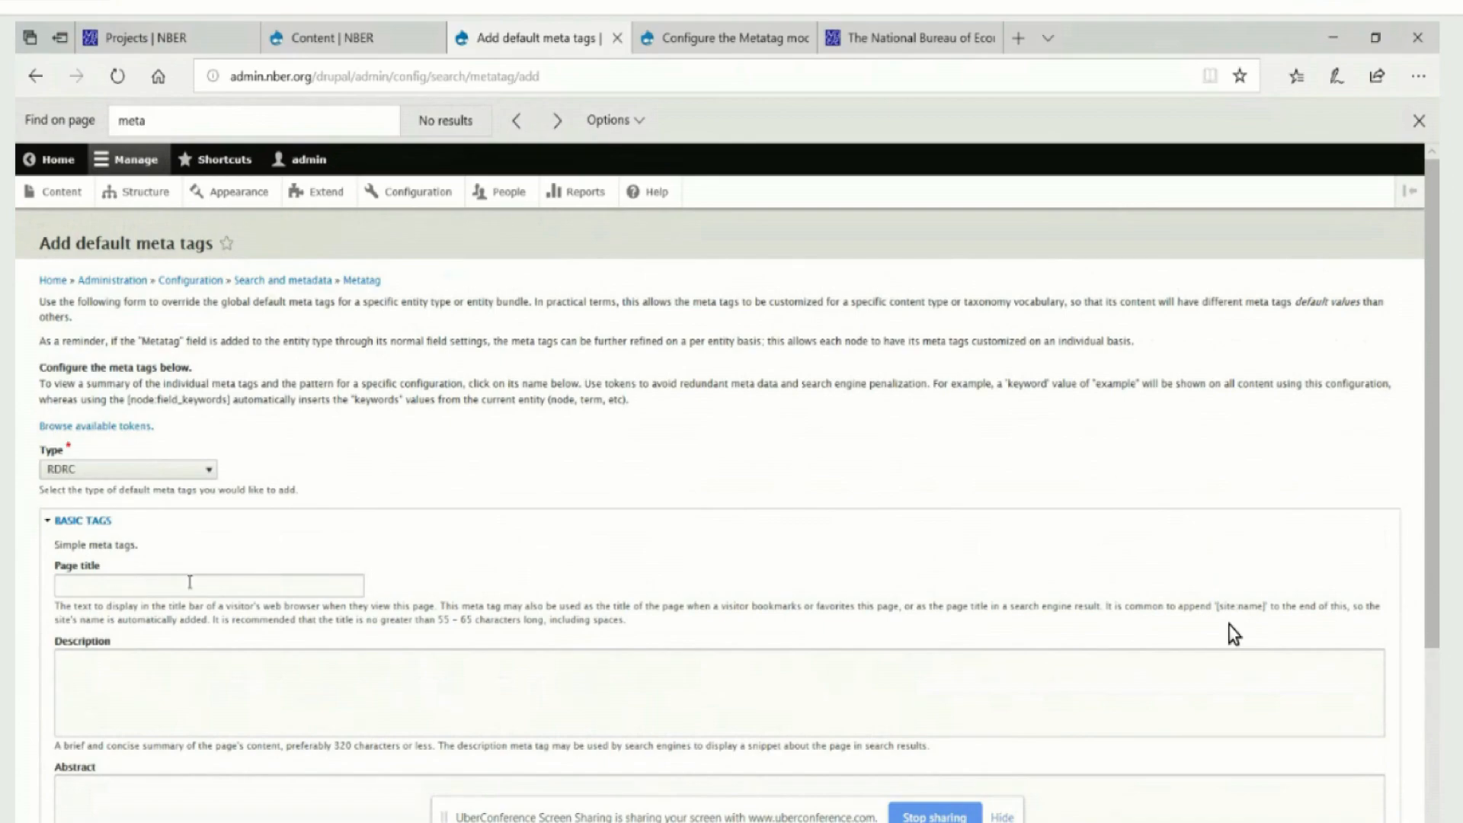
- Set the RDRC default page title to "[node:title] | RDRC" and save the new meta tag defaults
{"action": "left_click", "coordinate": [190, 582]}
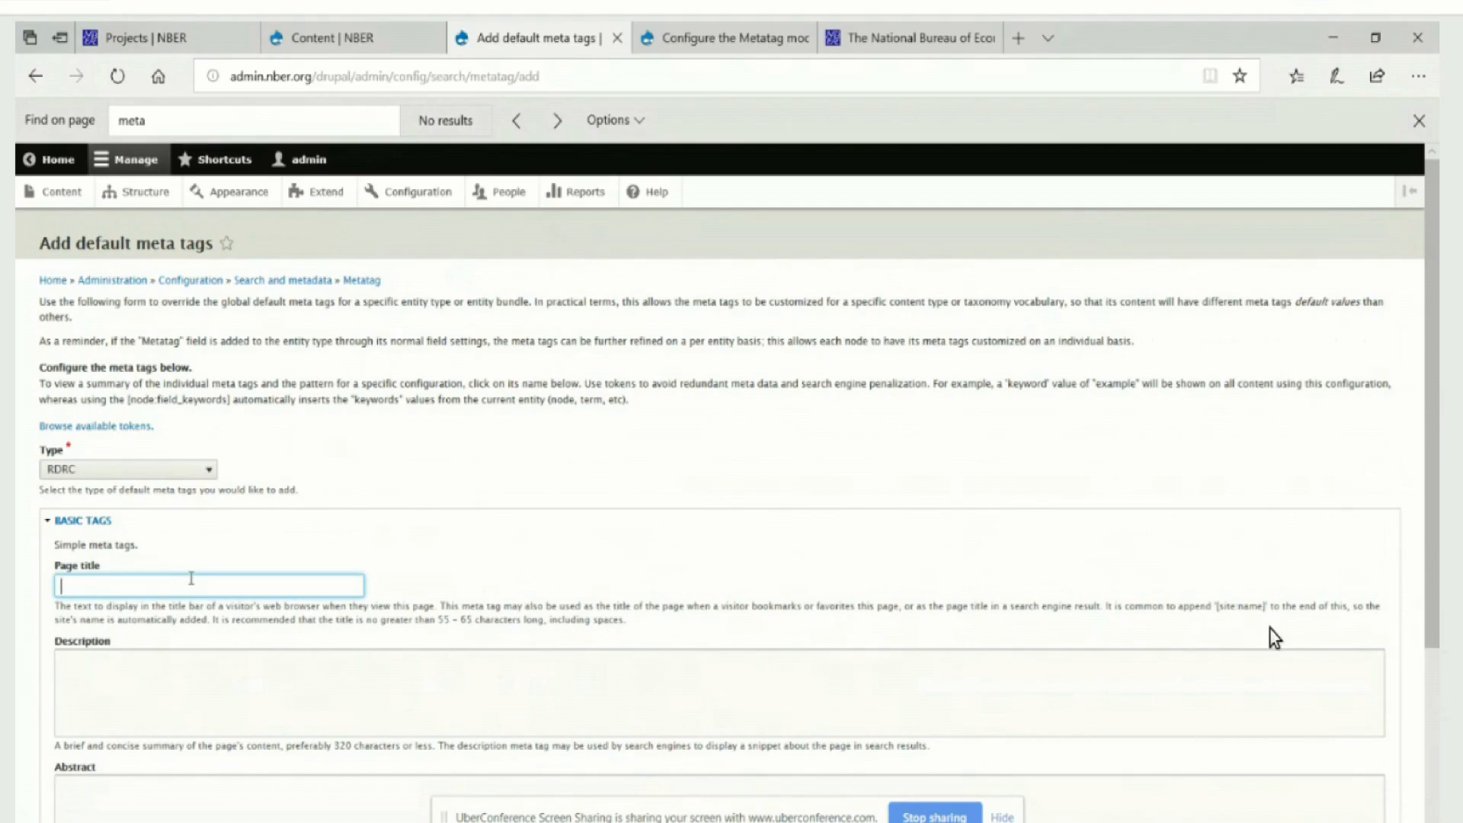
{"action": "type", "text": "[node:title]"}
{"action": "type", "text": "rdrc"}
{"action": "key", "text": "BackSpace"}
{"action": "key", "text": "BackSpace"}
{"action": "key", "text": "BackSpace"}
{"action": "key", "text": "BackSpace"}
{"action": "type", "text": "RDRC"}
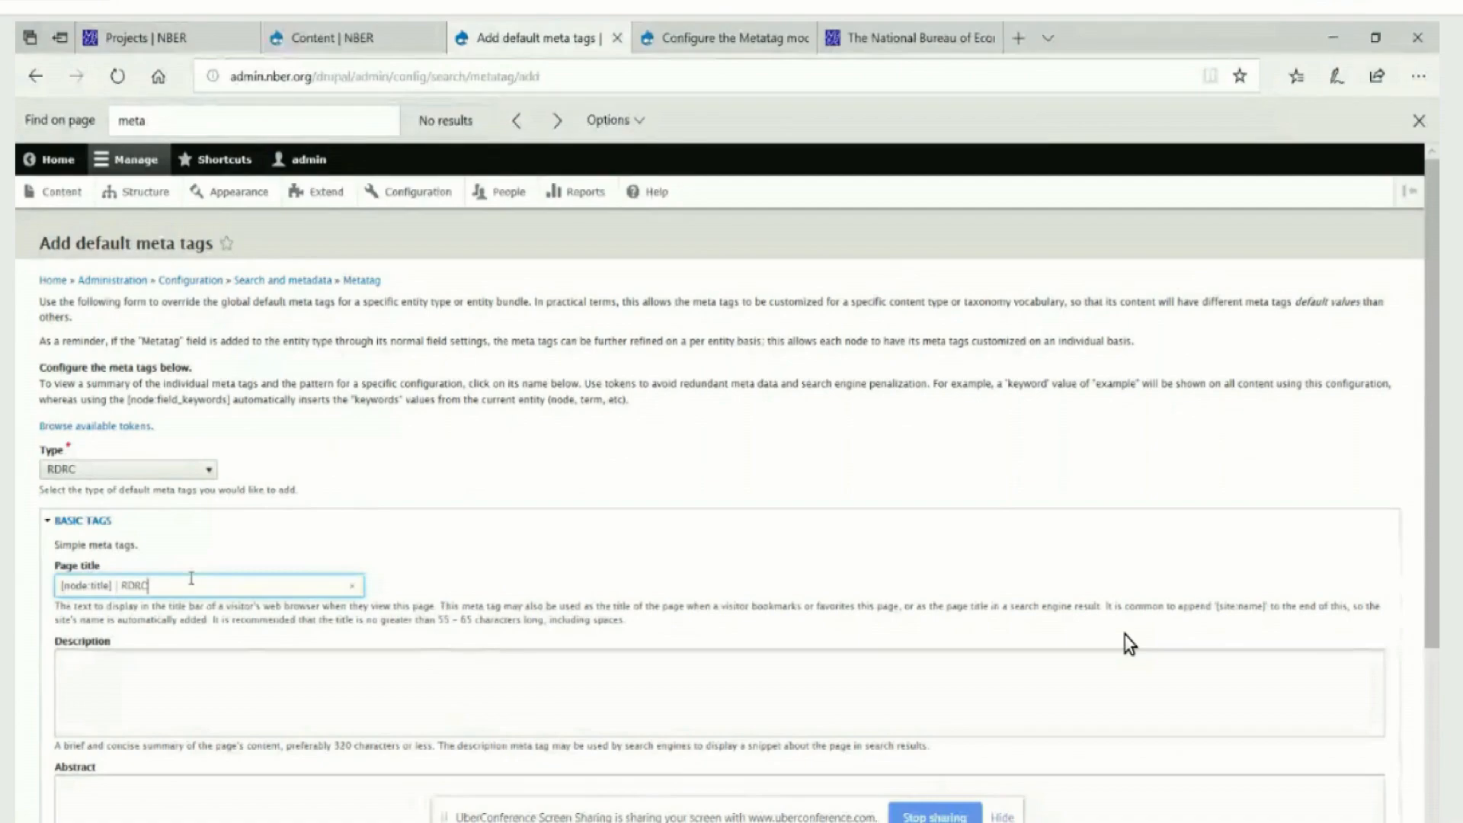
{"action": "scroll", "coordinate": [467, 564], "scroll_direction": "down", "scroll_amount": 3}
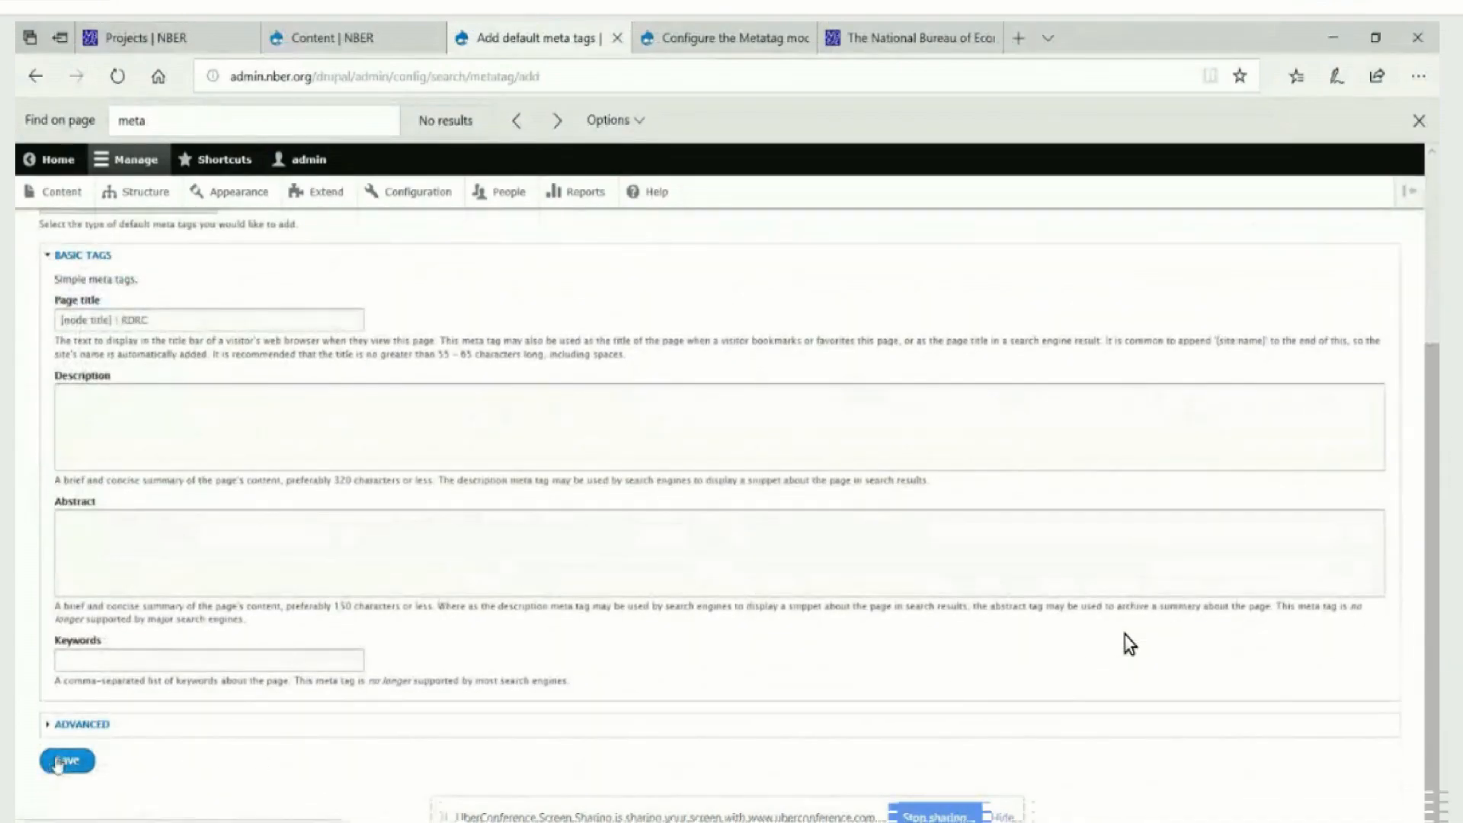
{"action": "left_click", "coordinate": [60, 761]}
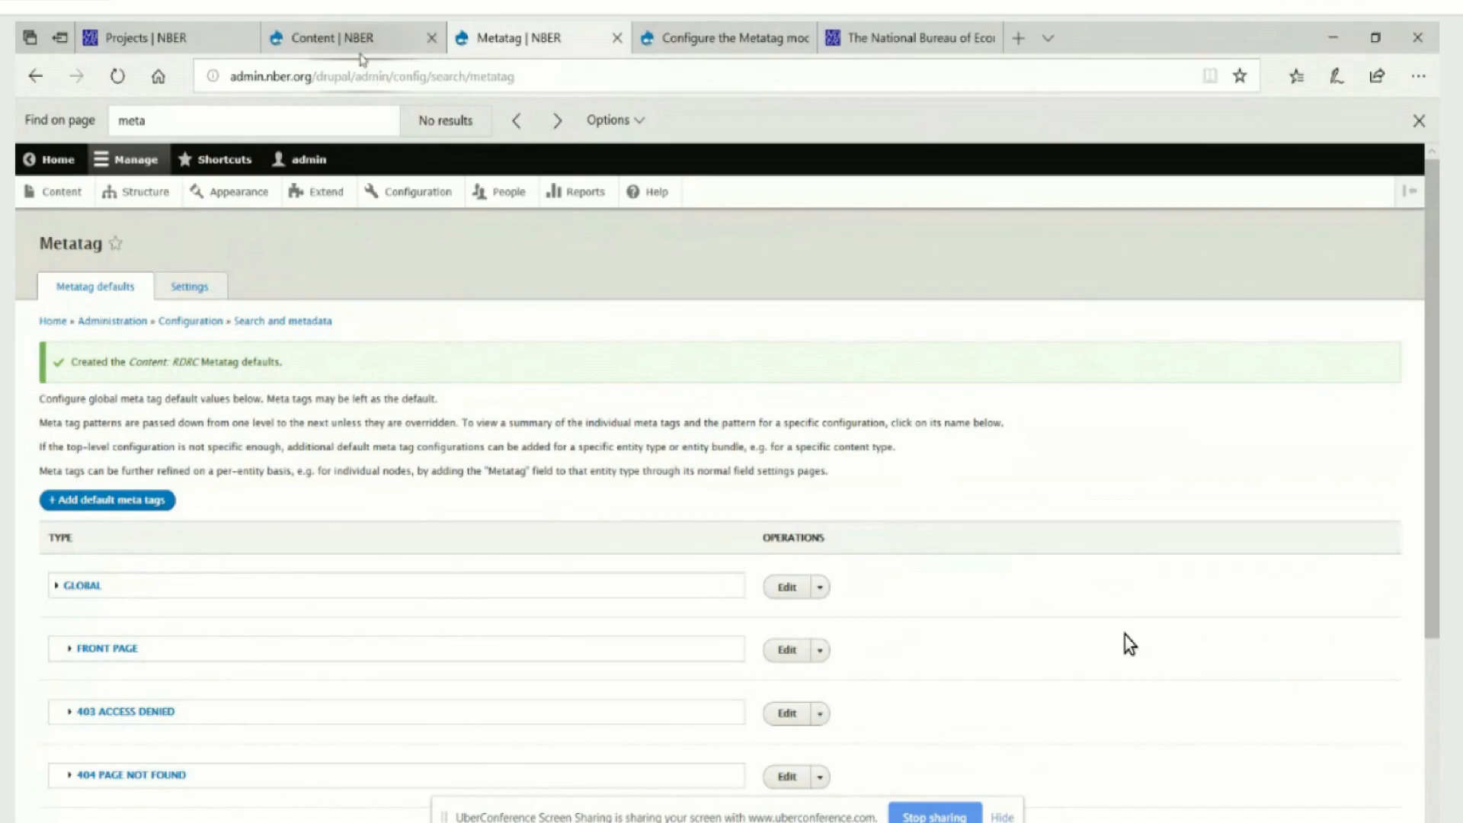
- View the NB19-24 page from the content list to check its title, and open its edit form
{"action": "left_click", "coordinate": [359, 50]}
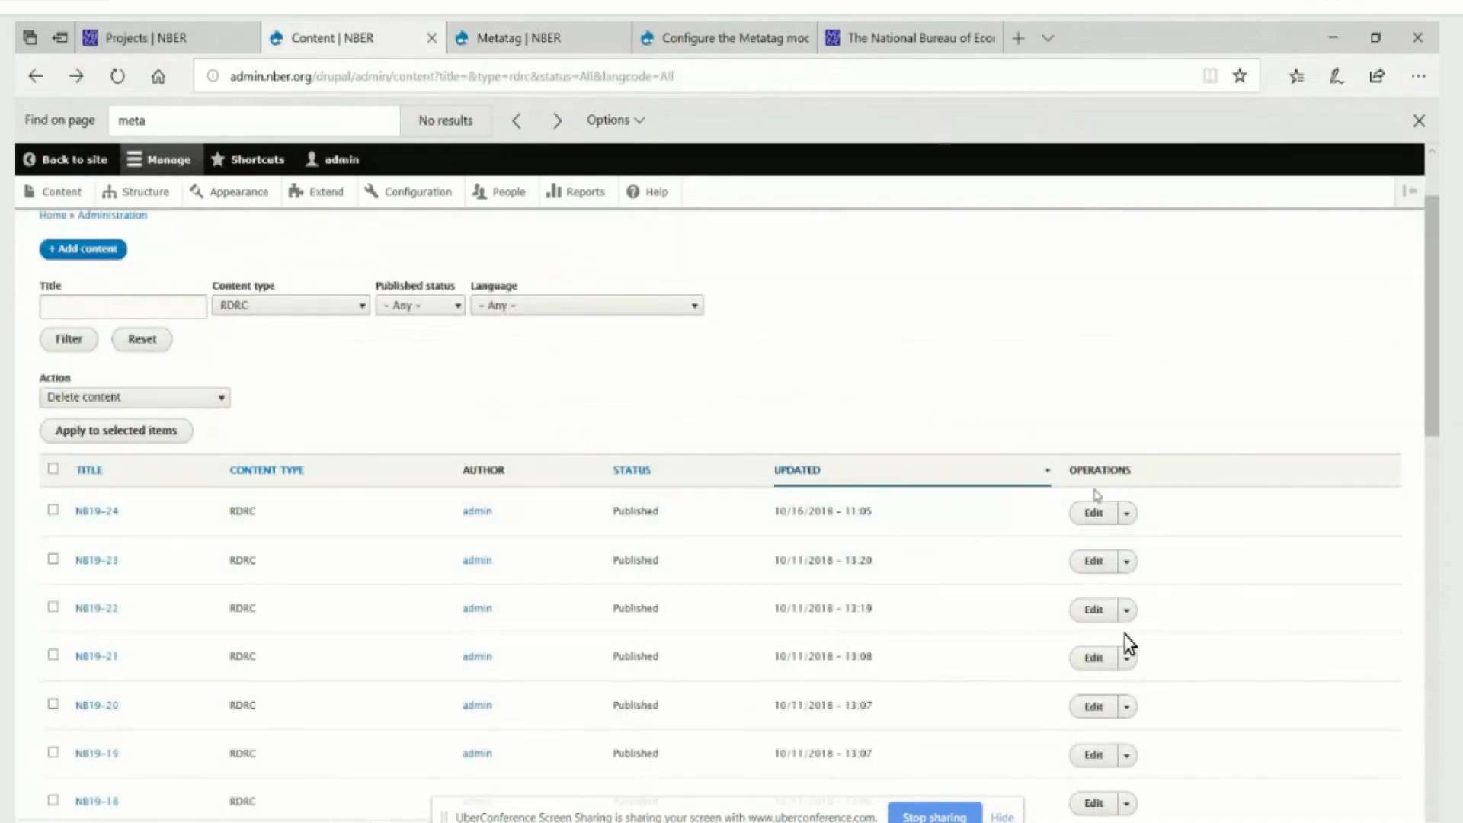
{"action": "left_click", "coordinate": [91, 512]}
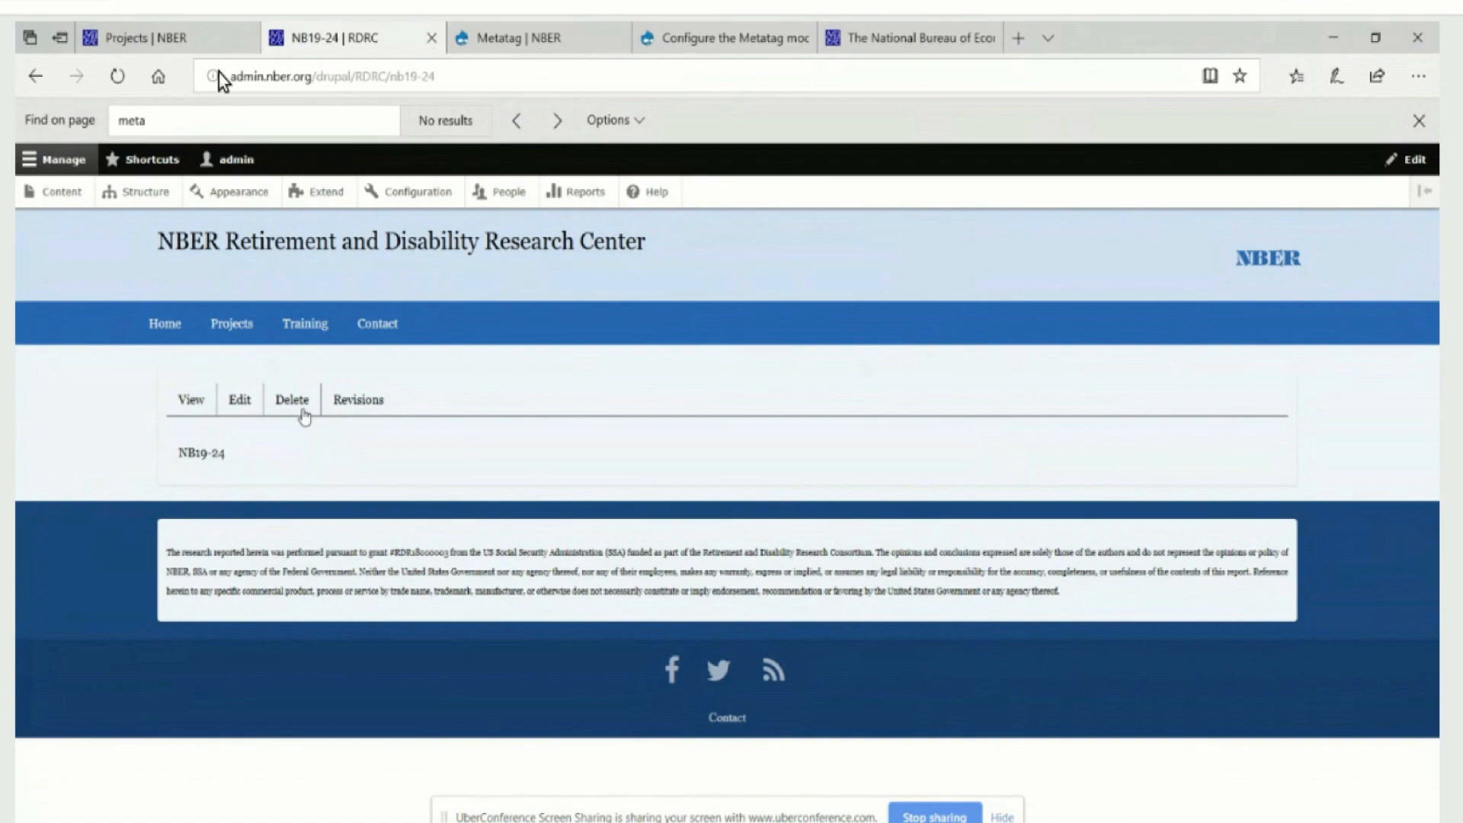
{"action": "left_click", "coordinate": [492, 46]}
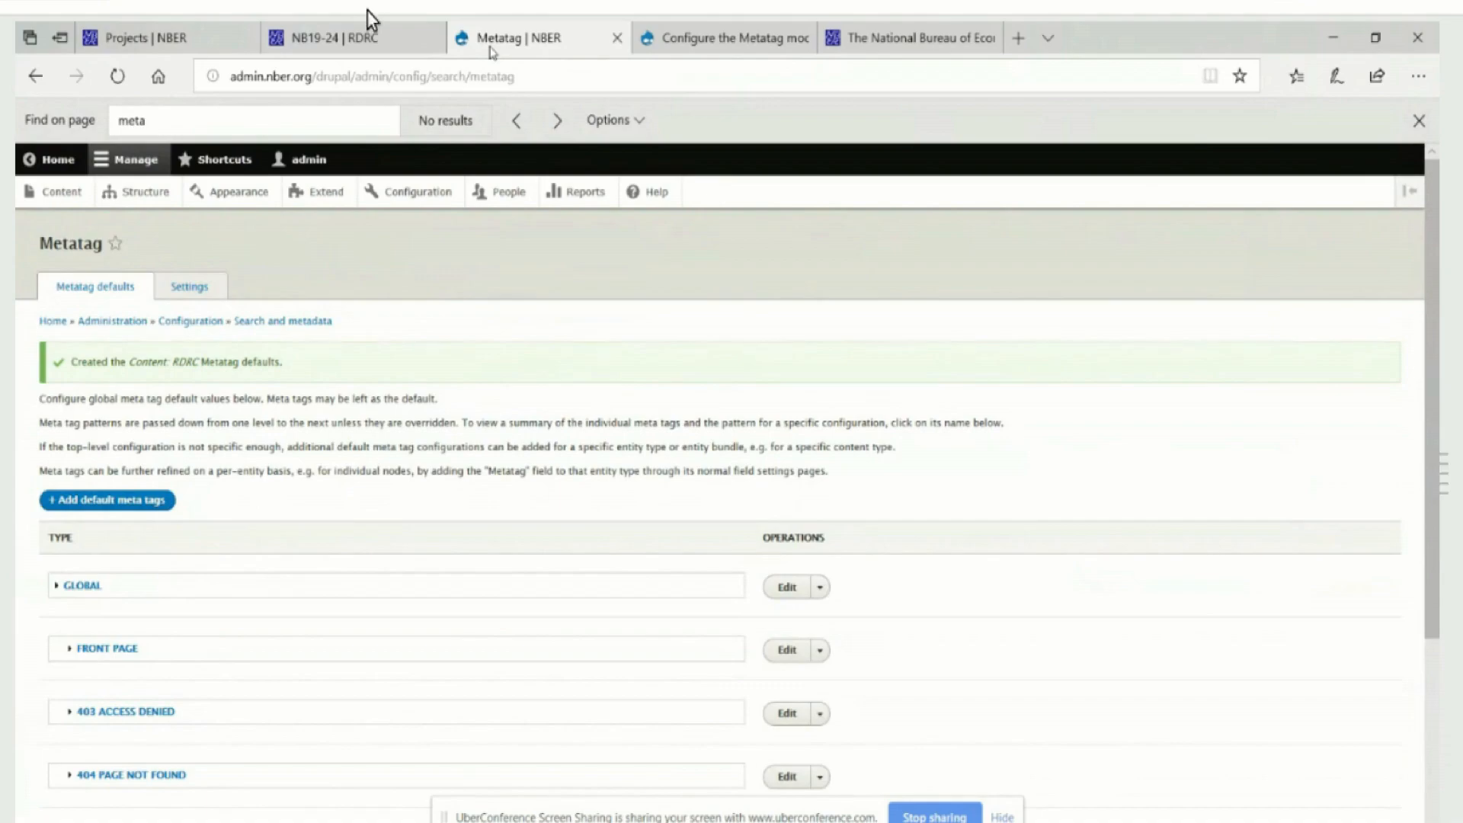
{"action": "left_click", "coordinate": [358, 46]}
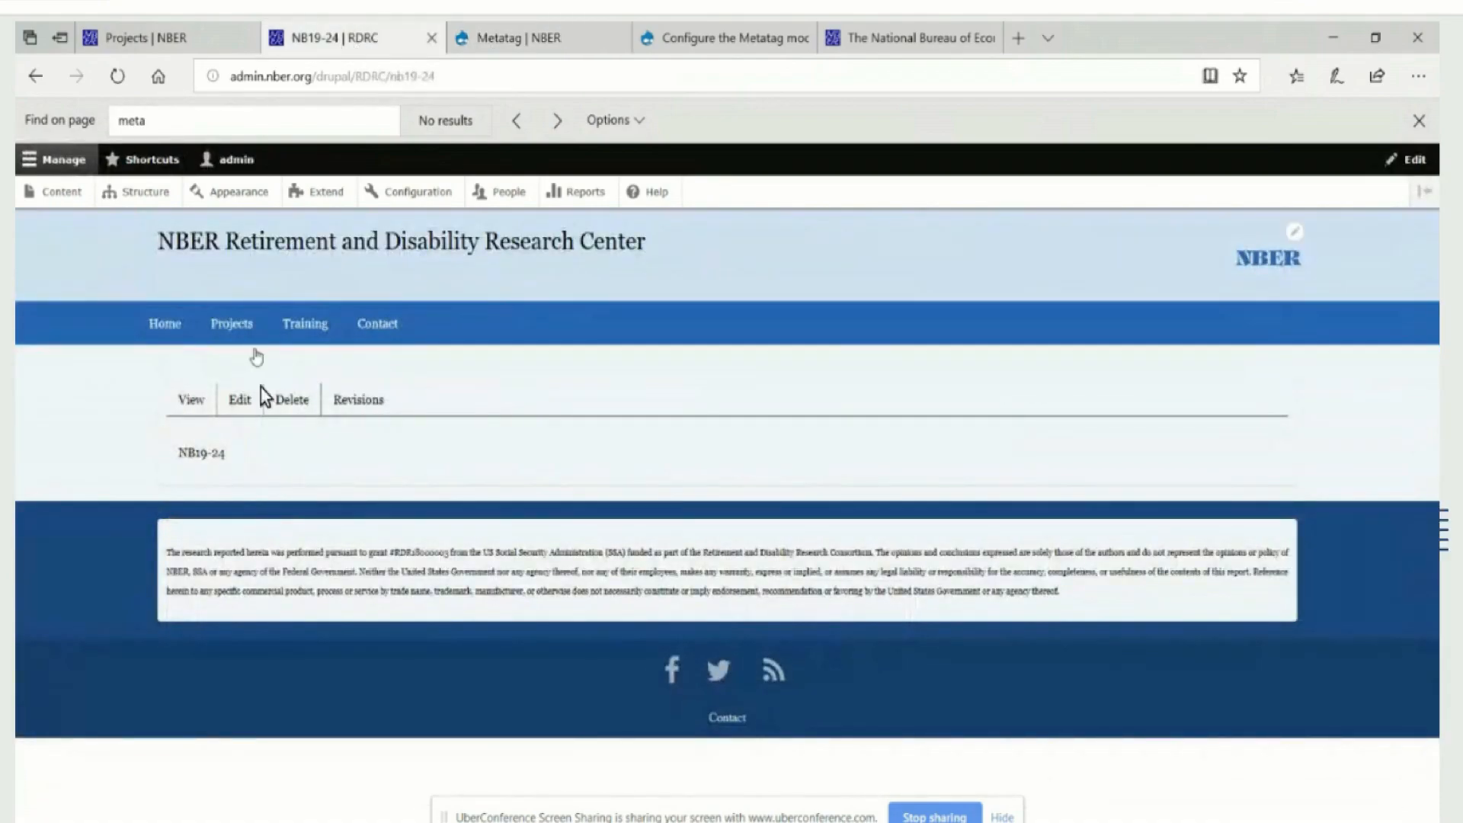
{"action": "left_click", "coordinate": [243, 402]}
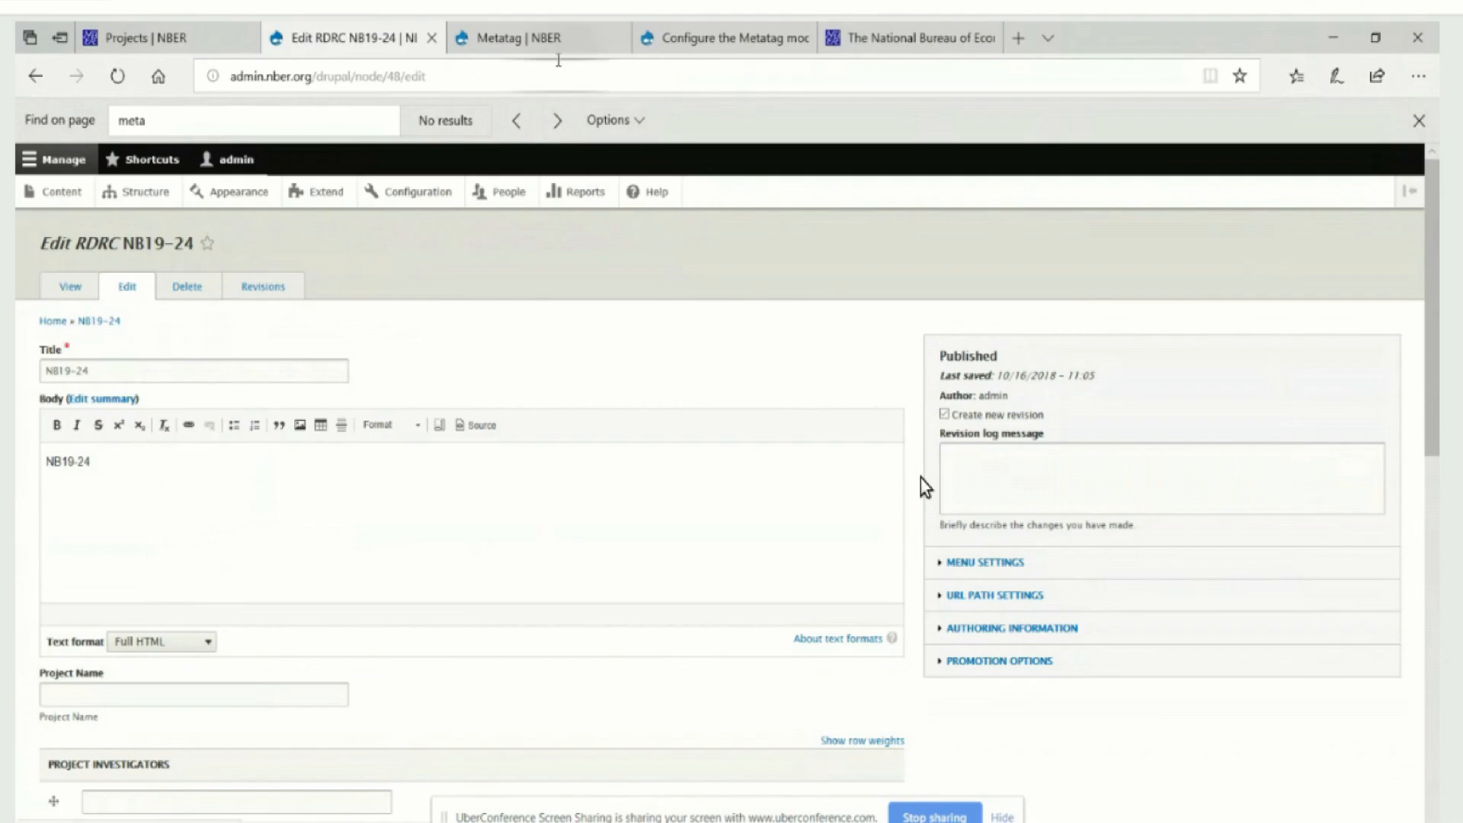
- Edit the Content: RDRC meta tag defaults, add NBER to the page title as in "[node:title] | NBER RDRC", and save
{"action": "left_click", "coordinate": [539, 42]}
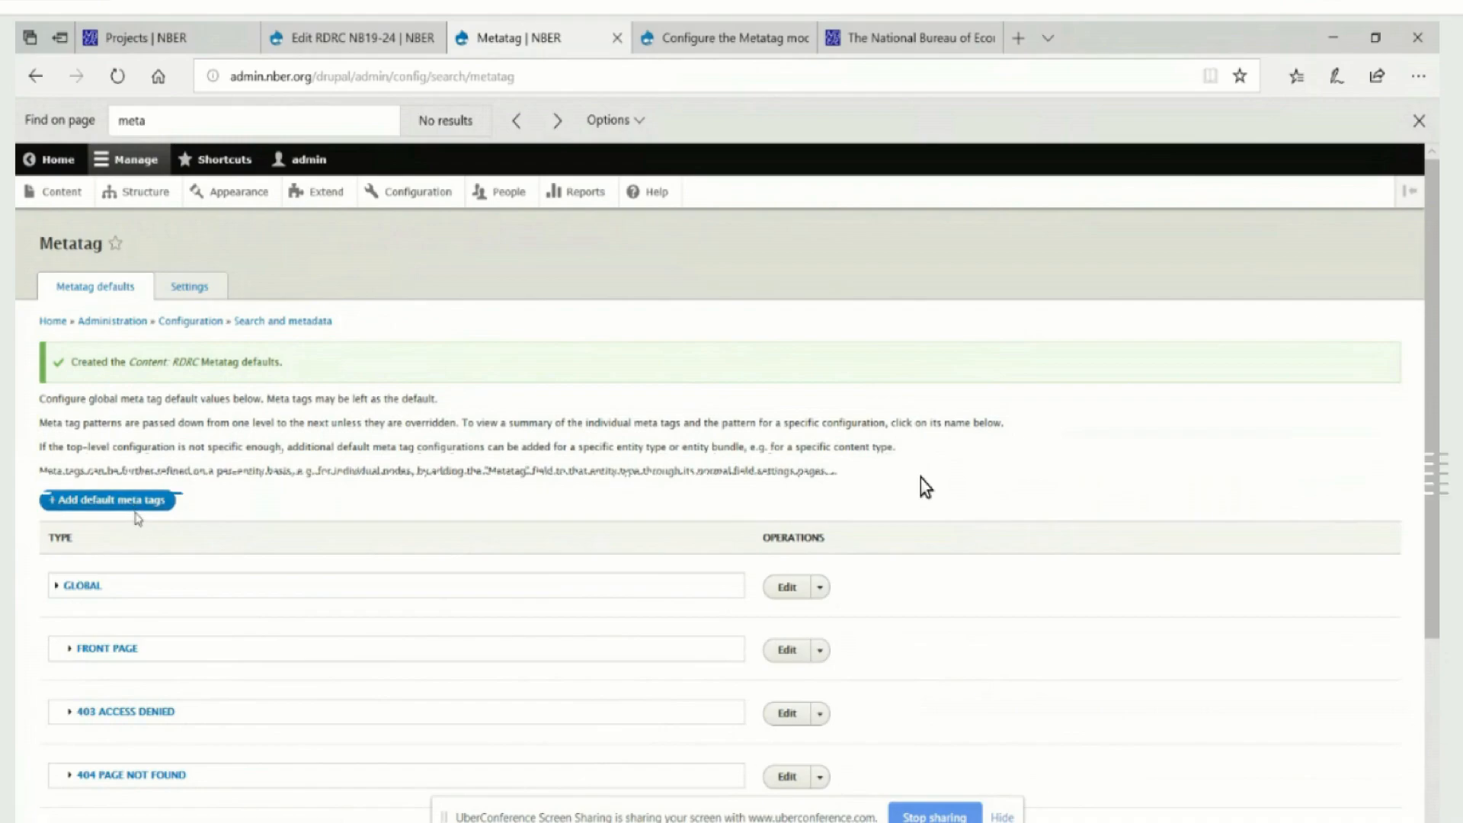
{"action": "scroll", "coordinate": [138, 520], "scroll_direction": "down", "scroll_amount": 3}
{"action": "scroll", "coordinate": [137, 521], "scroll_direction": "down", "scroll_amount": 1}
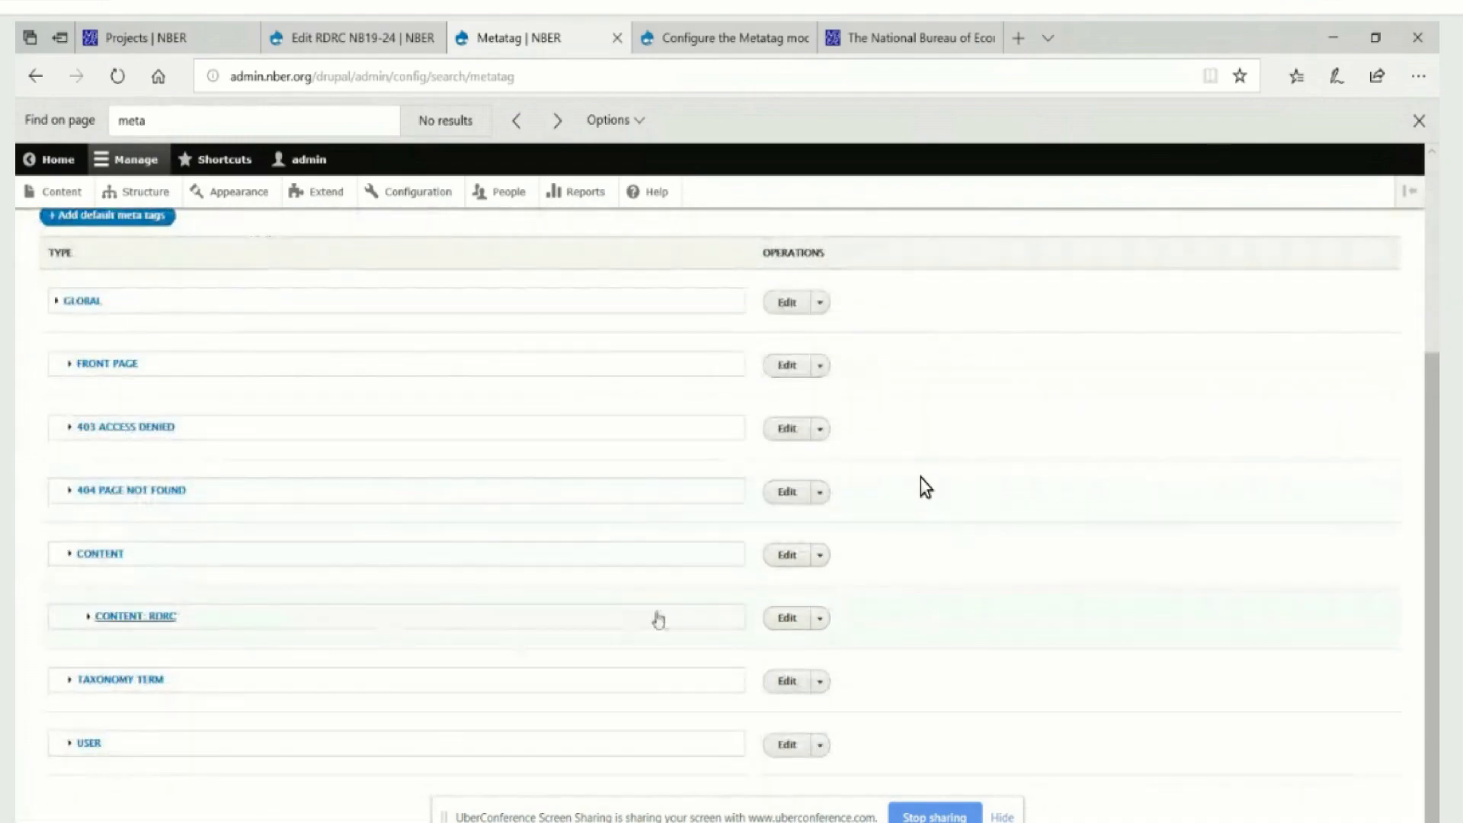
{"action": "left_click", "coordinate": [786, 619]}
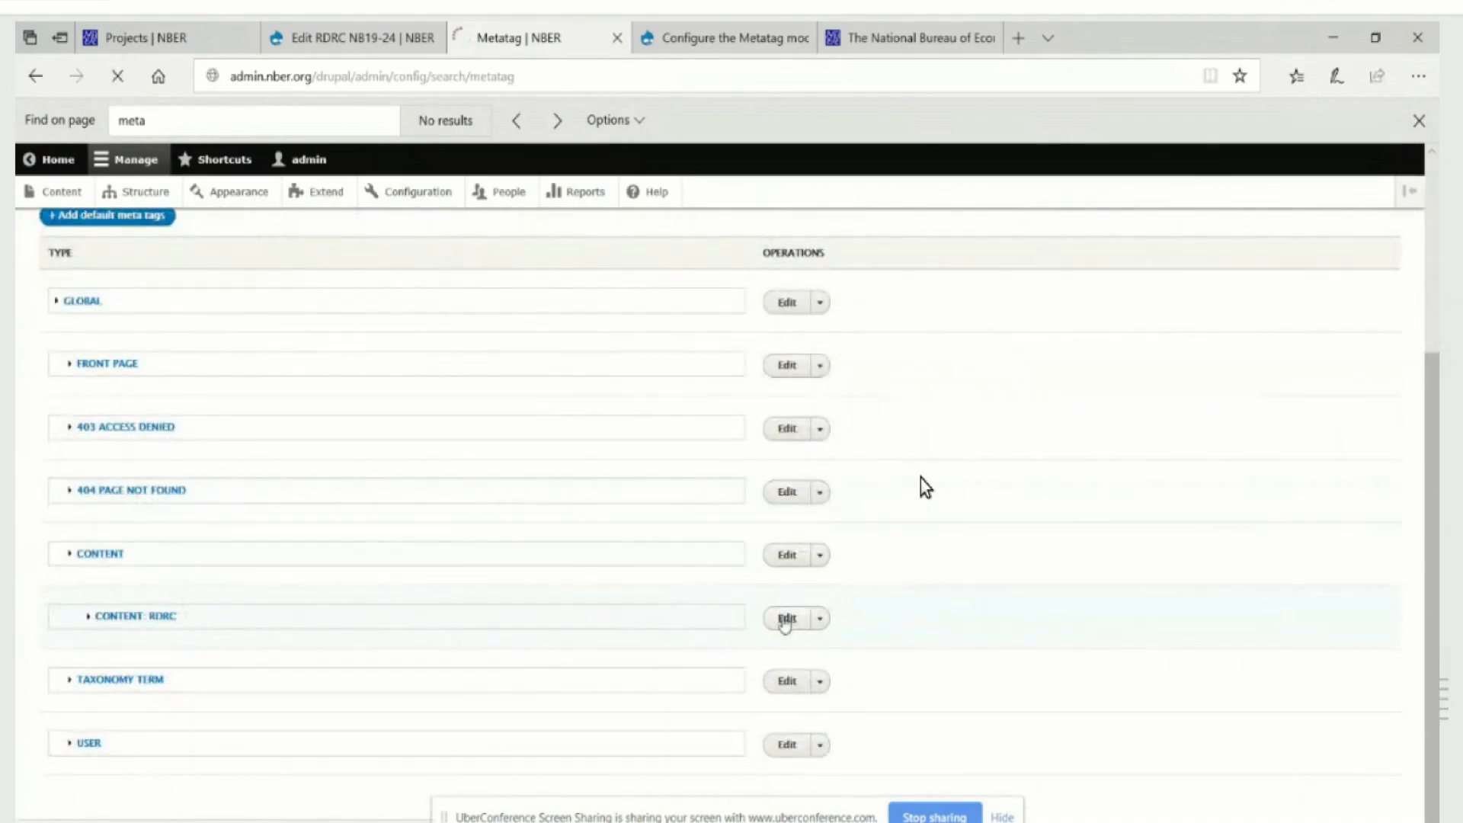
{"action": "left_click", "coordinate": [120, 468]}
{"action": "type", "text": "NBER RDRC"}
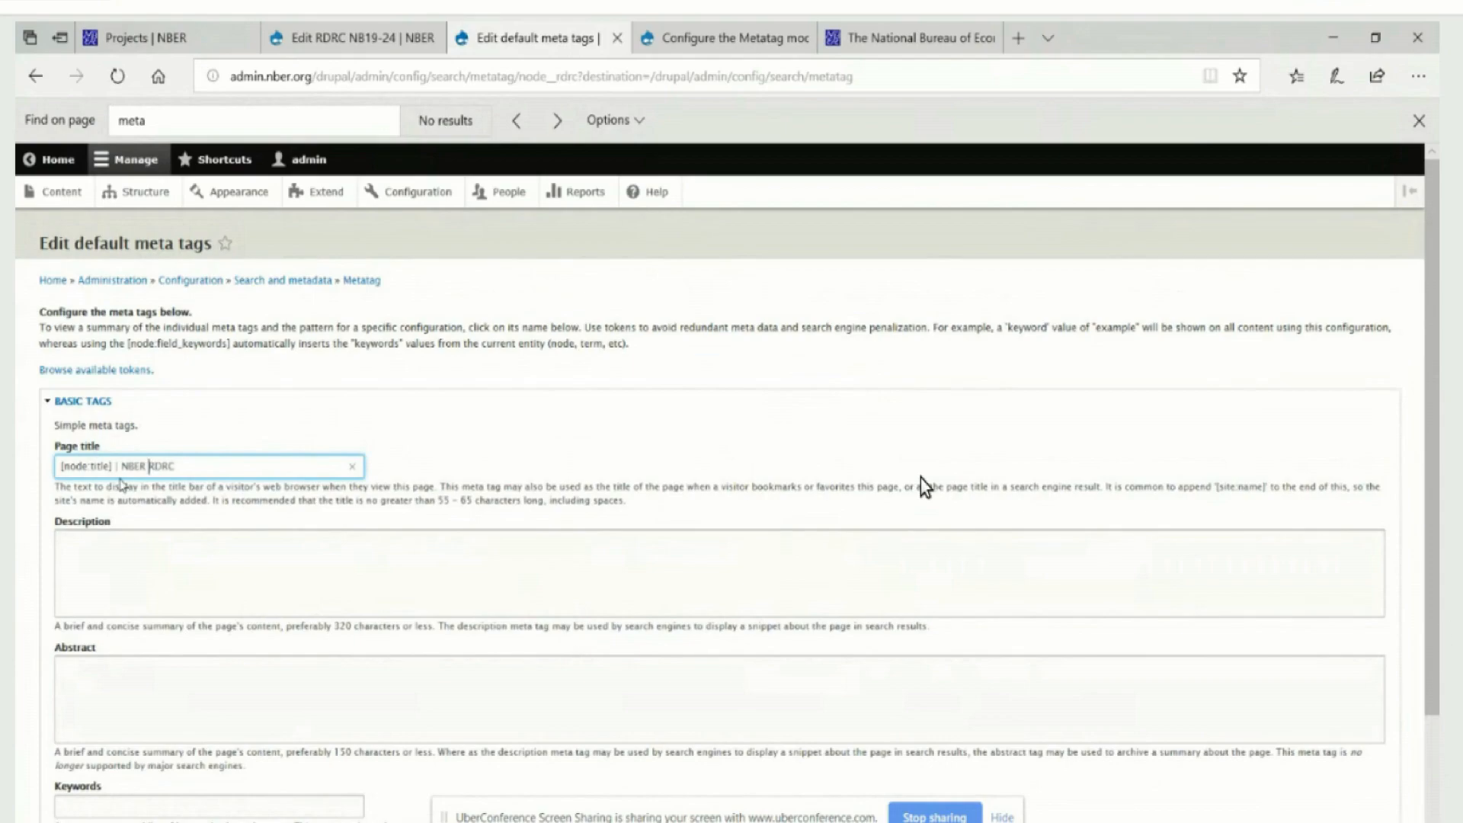
{"action": "key", "text": "BackSpace"}
{"action": "key", "text": "BackSpace"}
{"action": "key", "text": "BackSpace"}
{"action": "type", "text": "-"}
{"action": "key", "text": "BackSpace"}
{"action": "key", "text": "BackSpace"}
{"action": "scroll", "coordinate": [920, 478], "scroll_direction": "down", "scroll_amount": 1}
{"action": "left_click", "coordinate": [70, 760]}
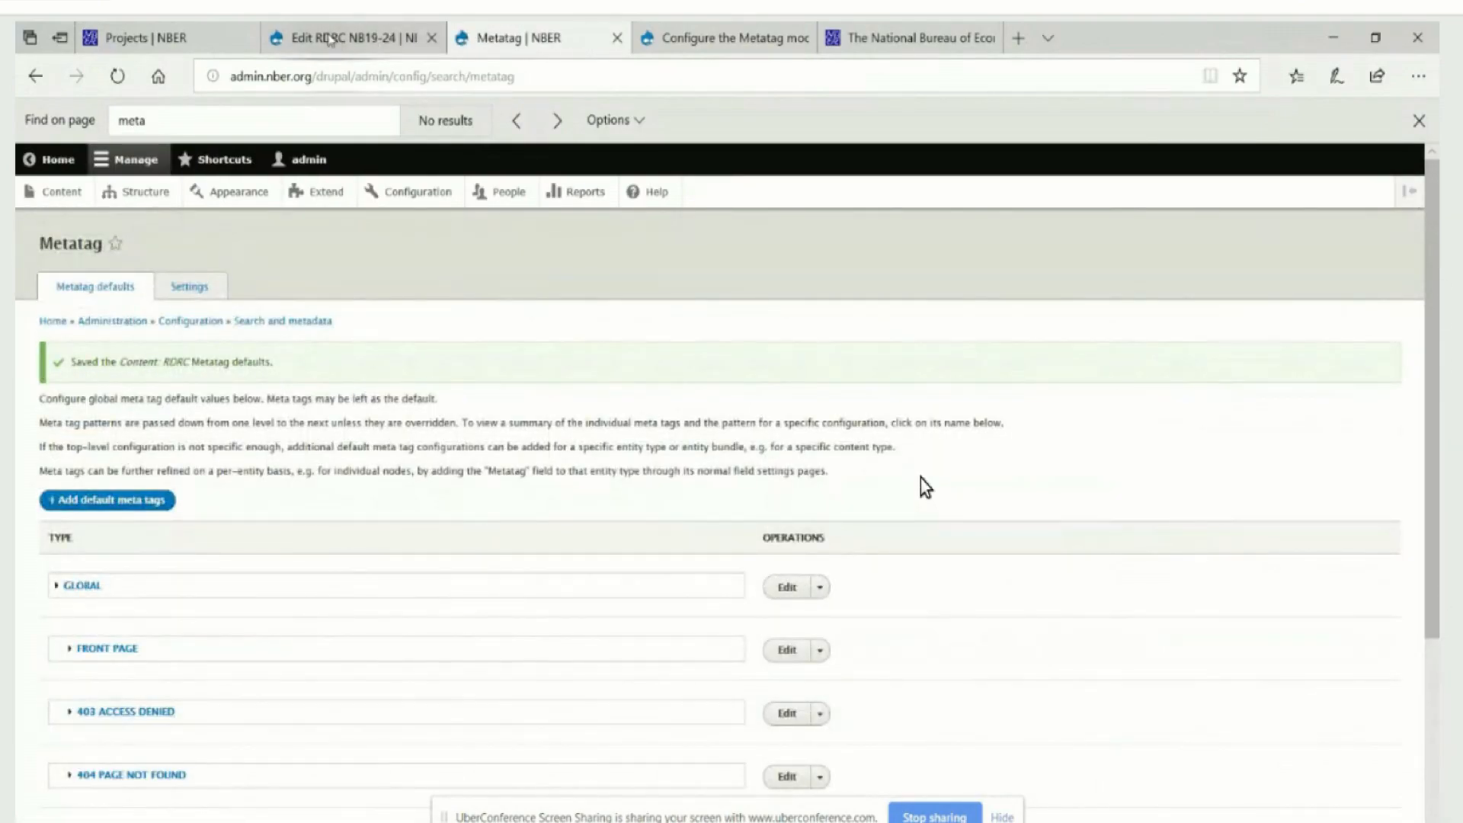
- Reload the NB19-24 edit form, recheck the entry's page, and show the body's summary field in the form
{"action": "left_click", "coordinate": [328, 37]}
{"action": "left_click", "coordinate": [118, 78]}
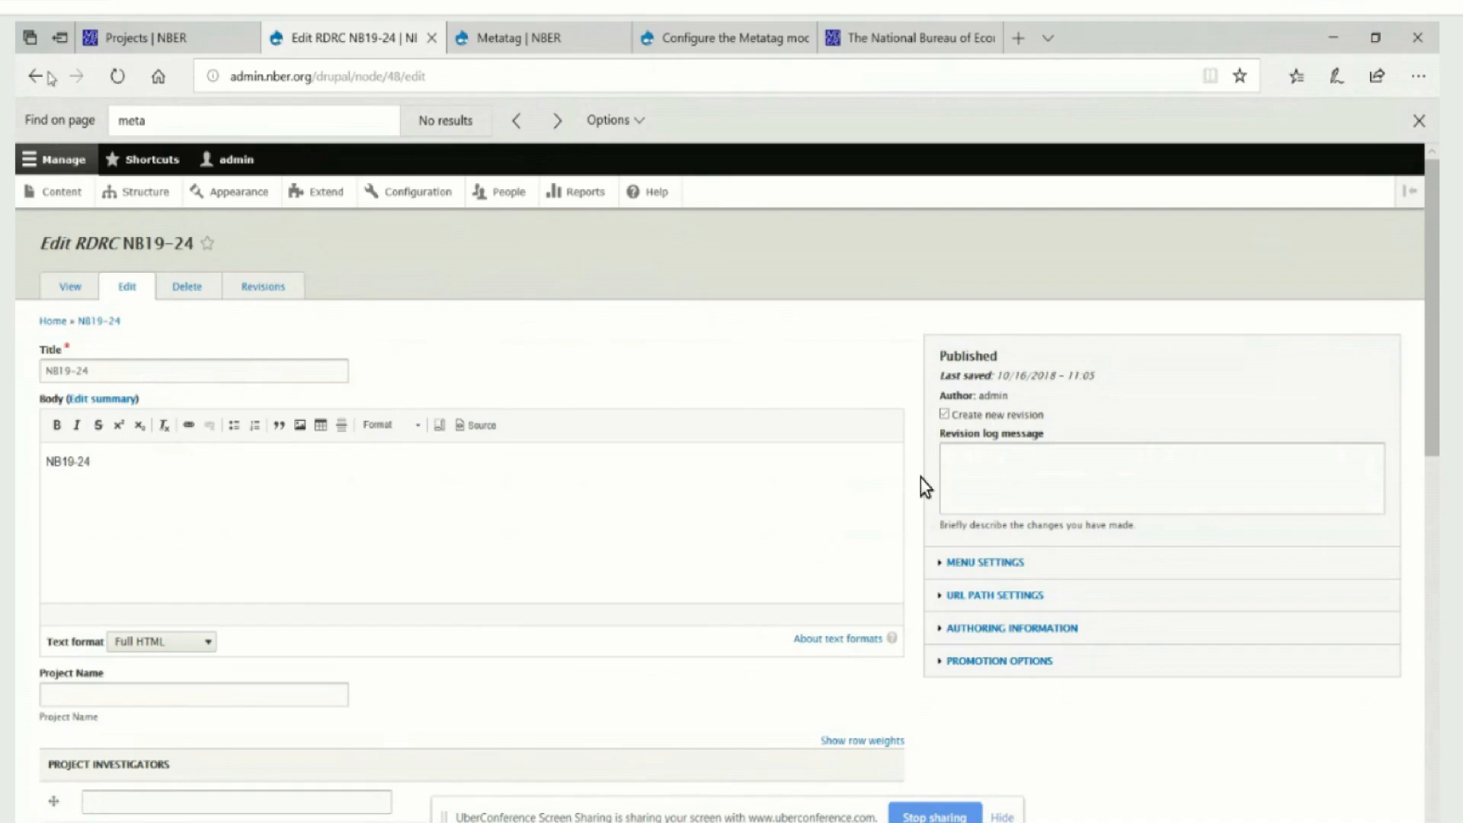
{"action": "left_click", "coordinate": [35, 77]}
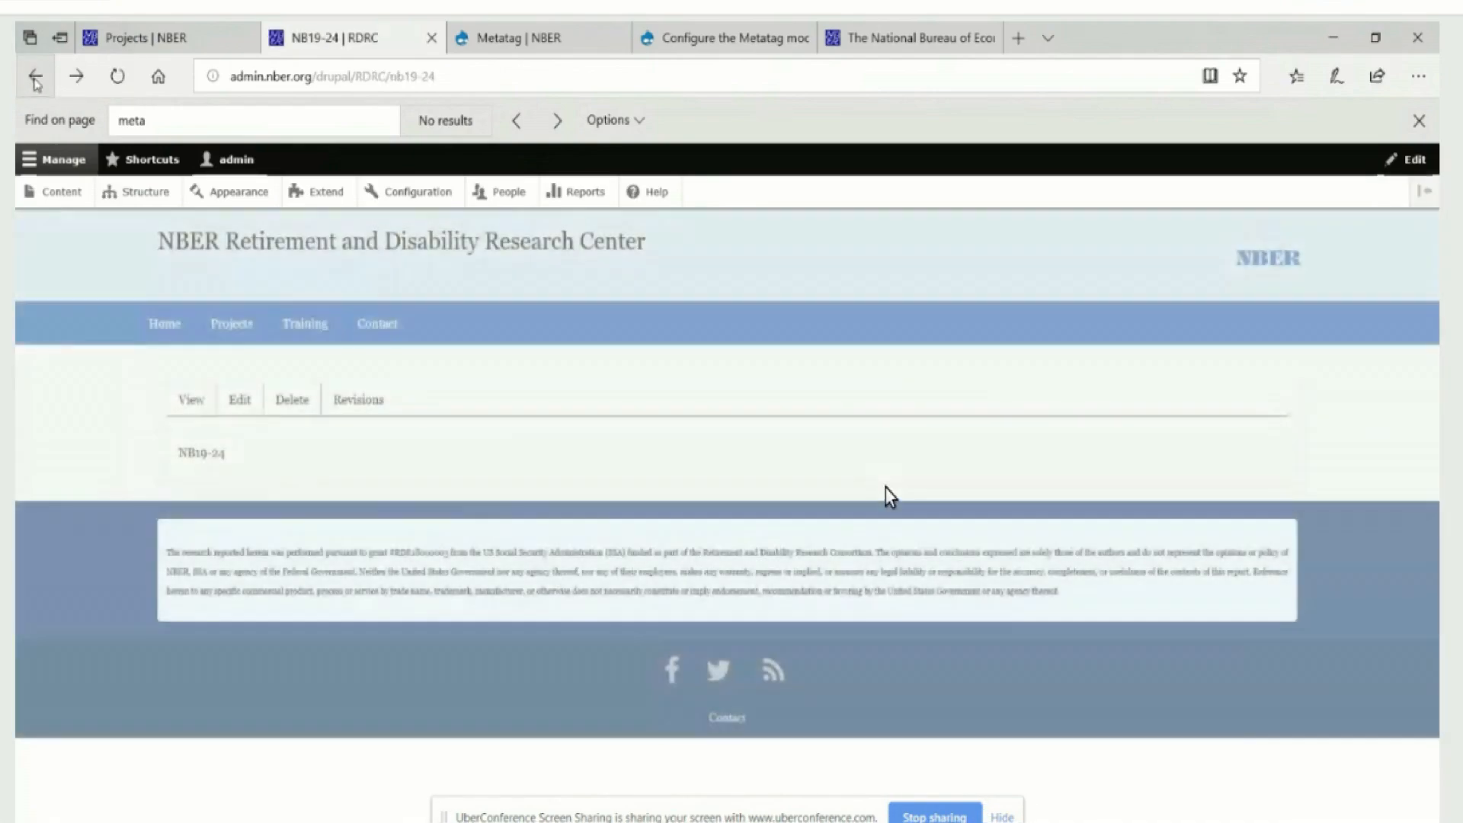
{"action": "left_click", "coordinate": [73, 77]}
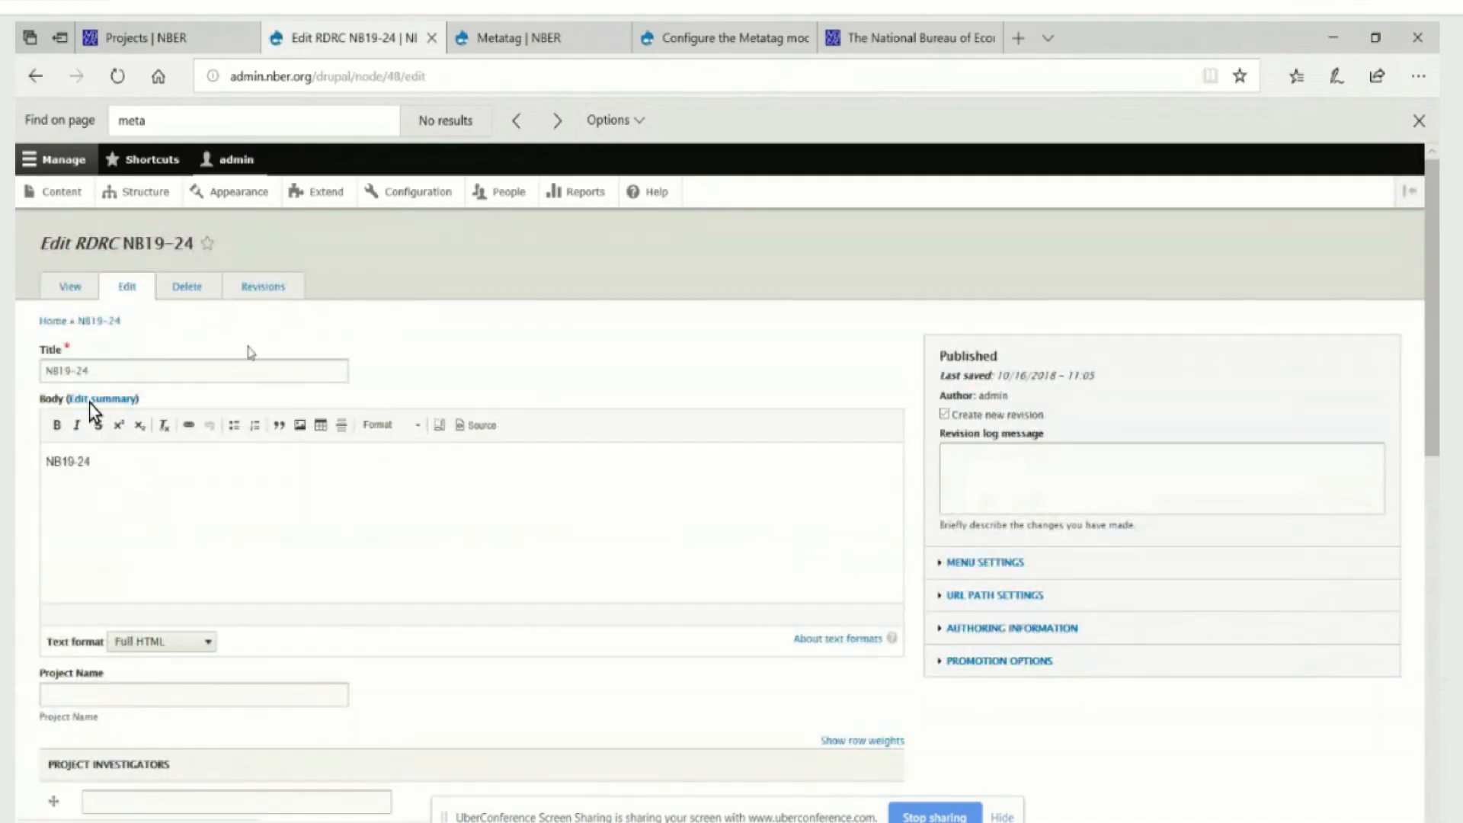
{"action": "left_click", "coordinate": [103, 400]}
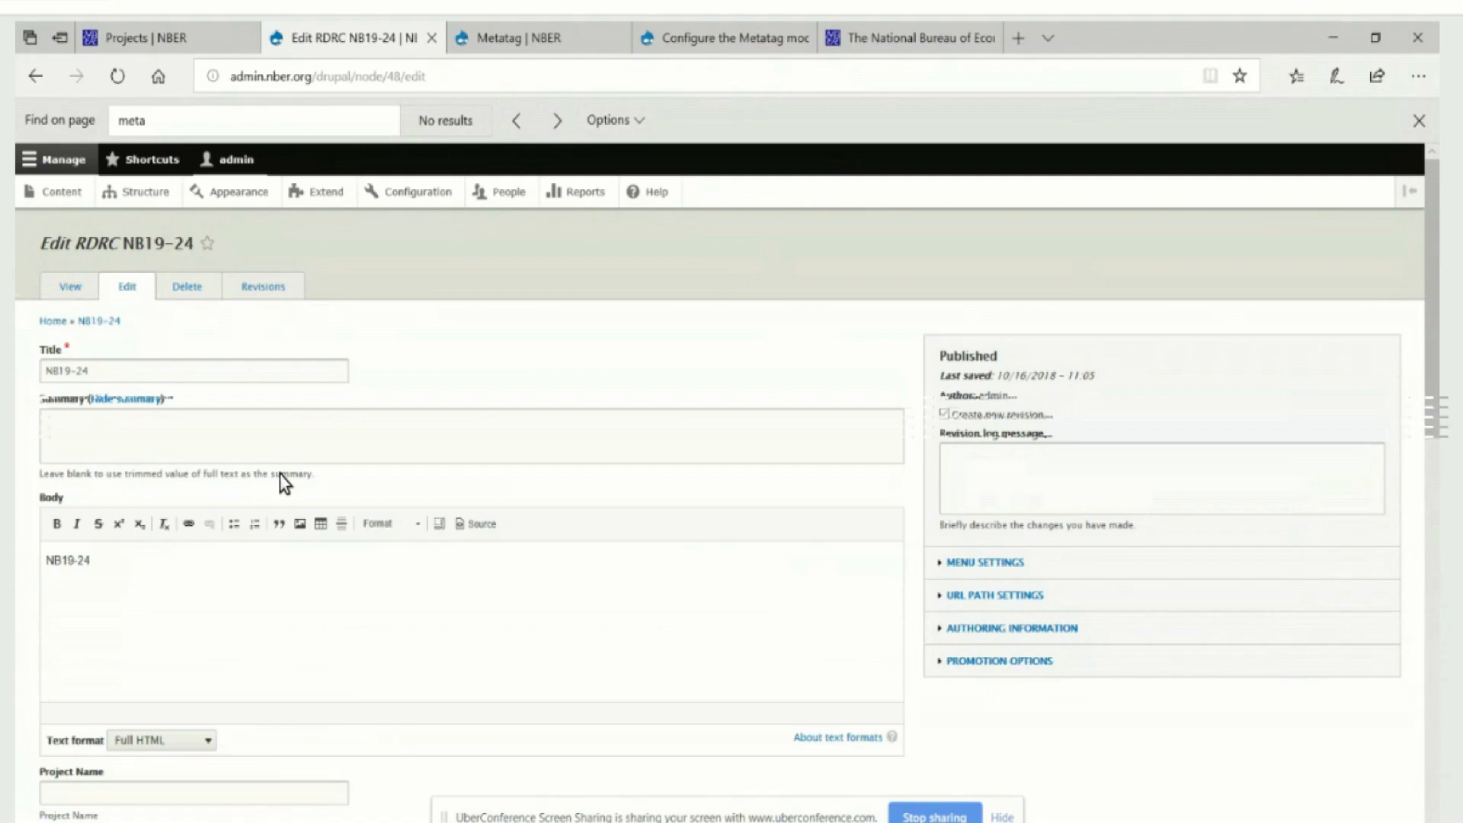
- Switch to File Explorer, look at the files in the d8w3css theme's custom/rdrc folder, and return to the custom folder
{"action": "left_click_drag", "start_coordinate": [1462, 164], "coordinate": [572, 96]}
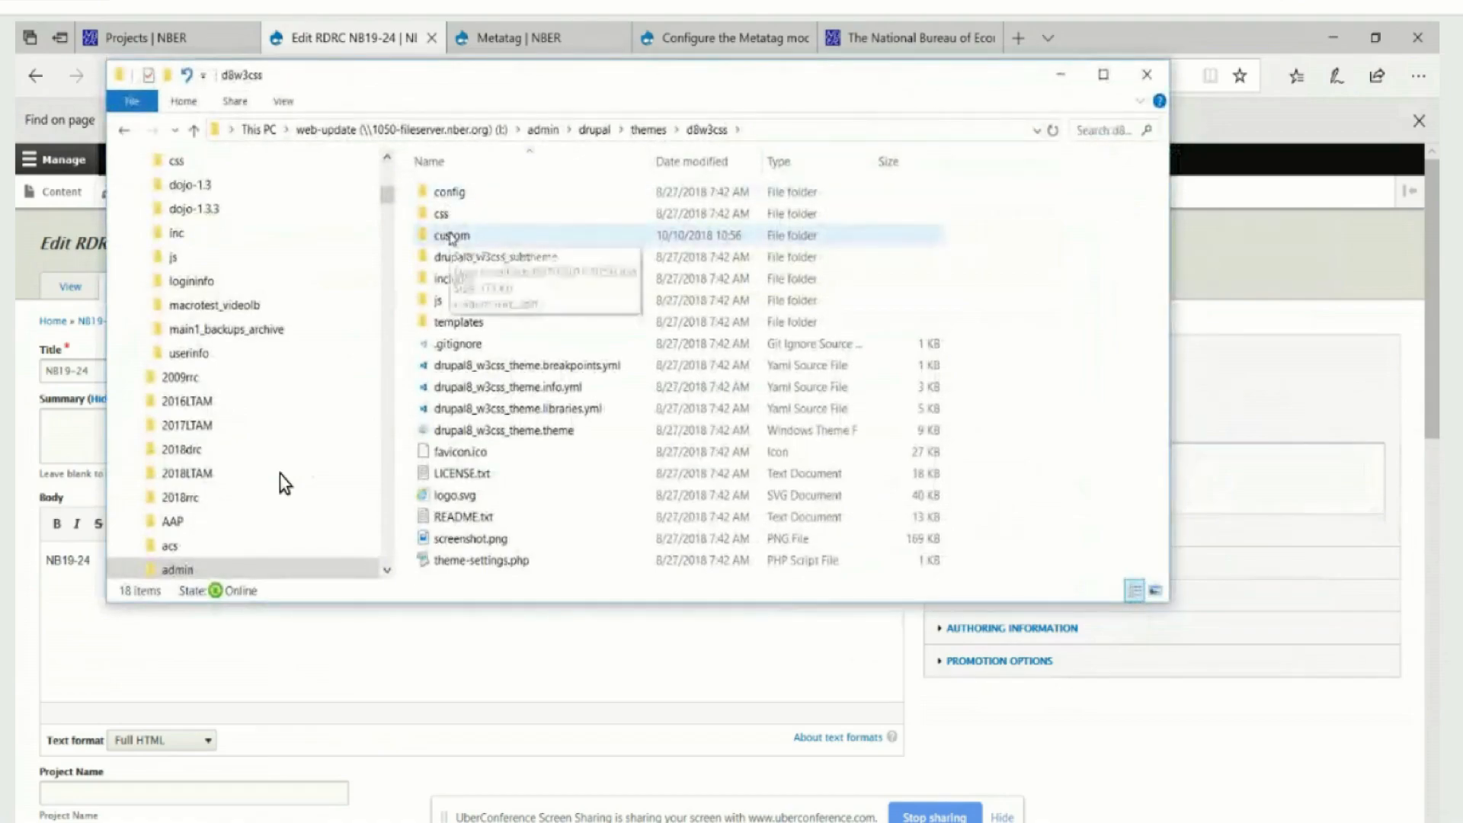
{"action": "double_click", "coordinate": [452, 236]}
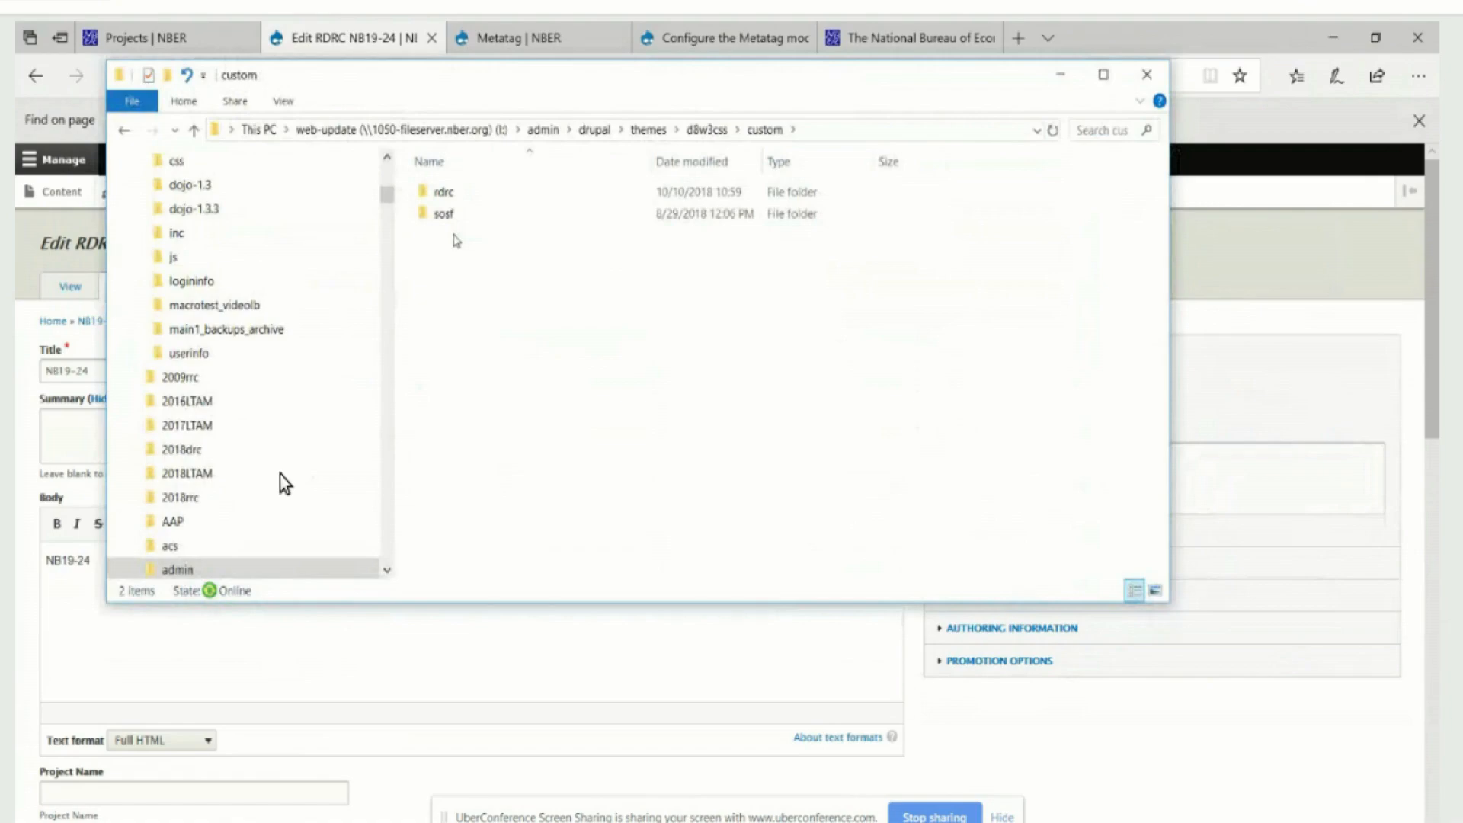
{"action": "double_click", "coordinate": [462, 196]}
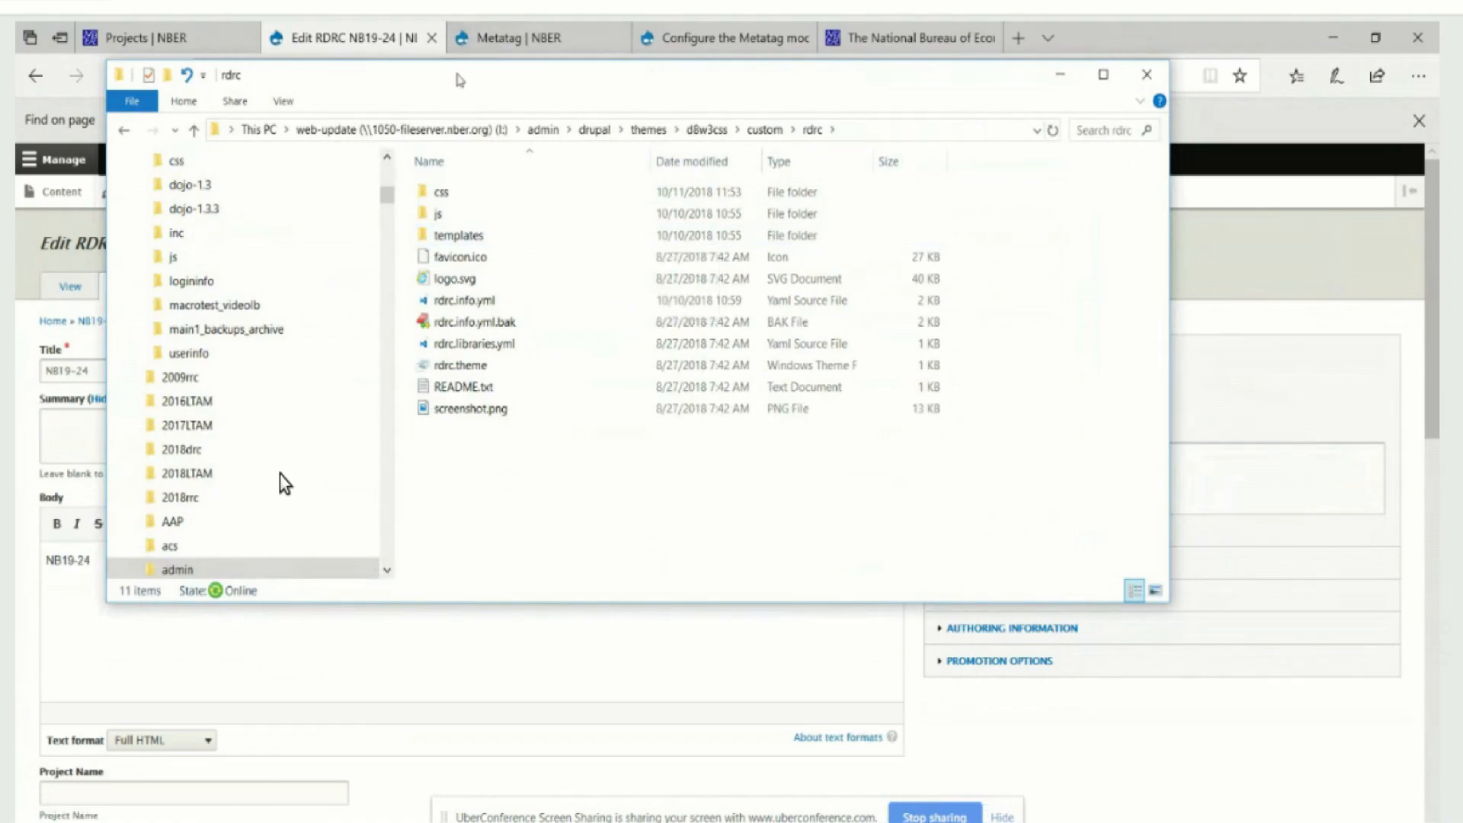
{"action": "left_click", "coordinate": [194, 129]}
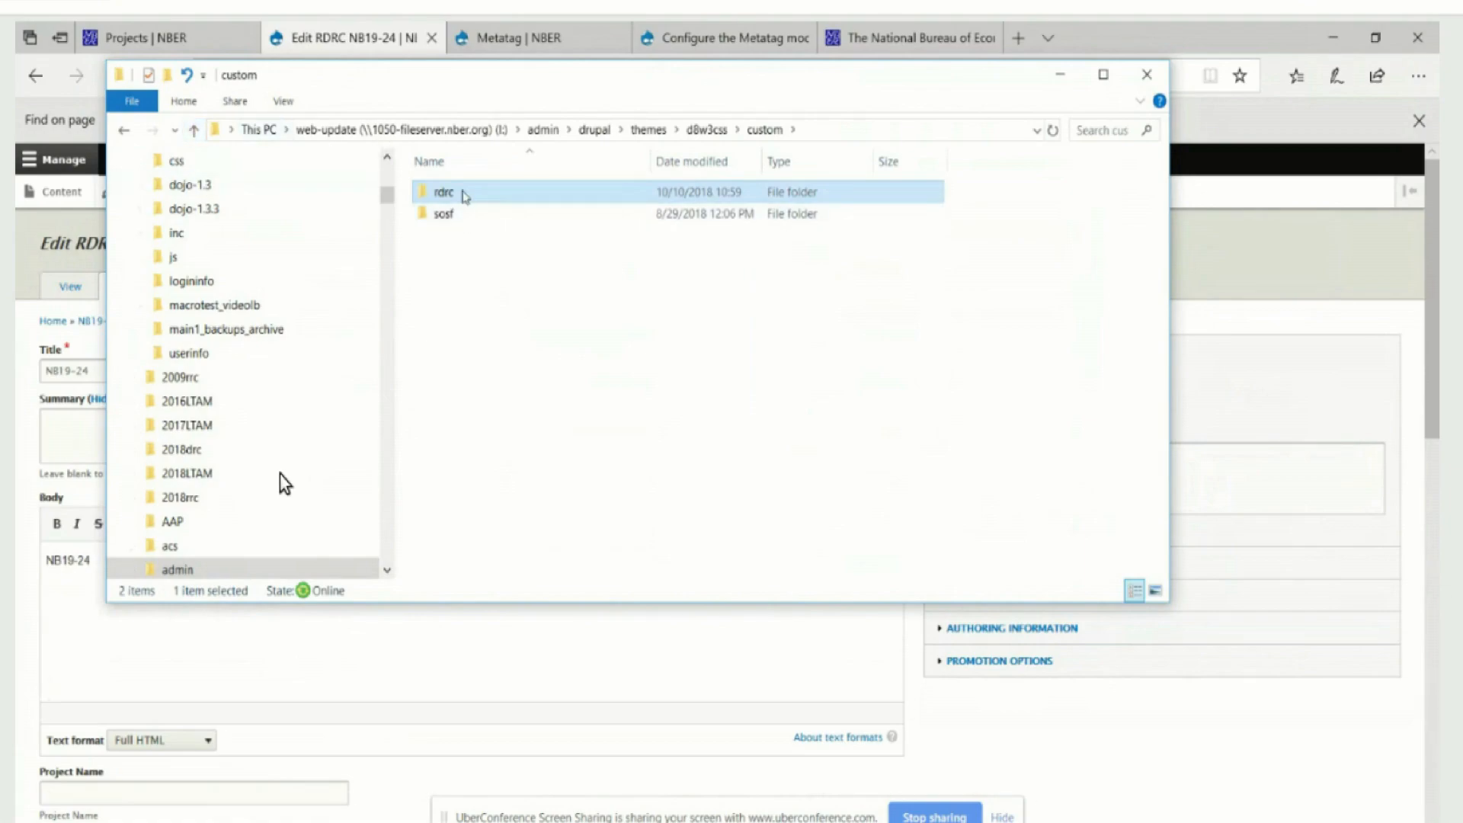
- Return to the browser from File Explorer and go back from the NB19-24 edit form to its page
{"action": "left_click_drag", "start_coordinate": [463, 77], "coordinate": [1439, 144]}
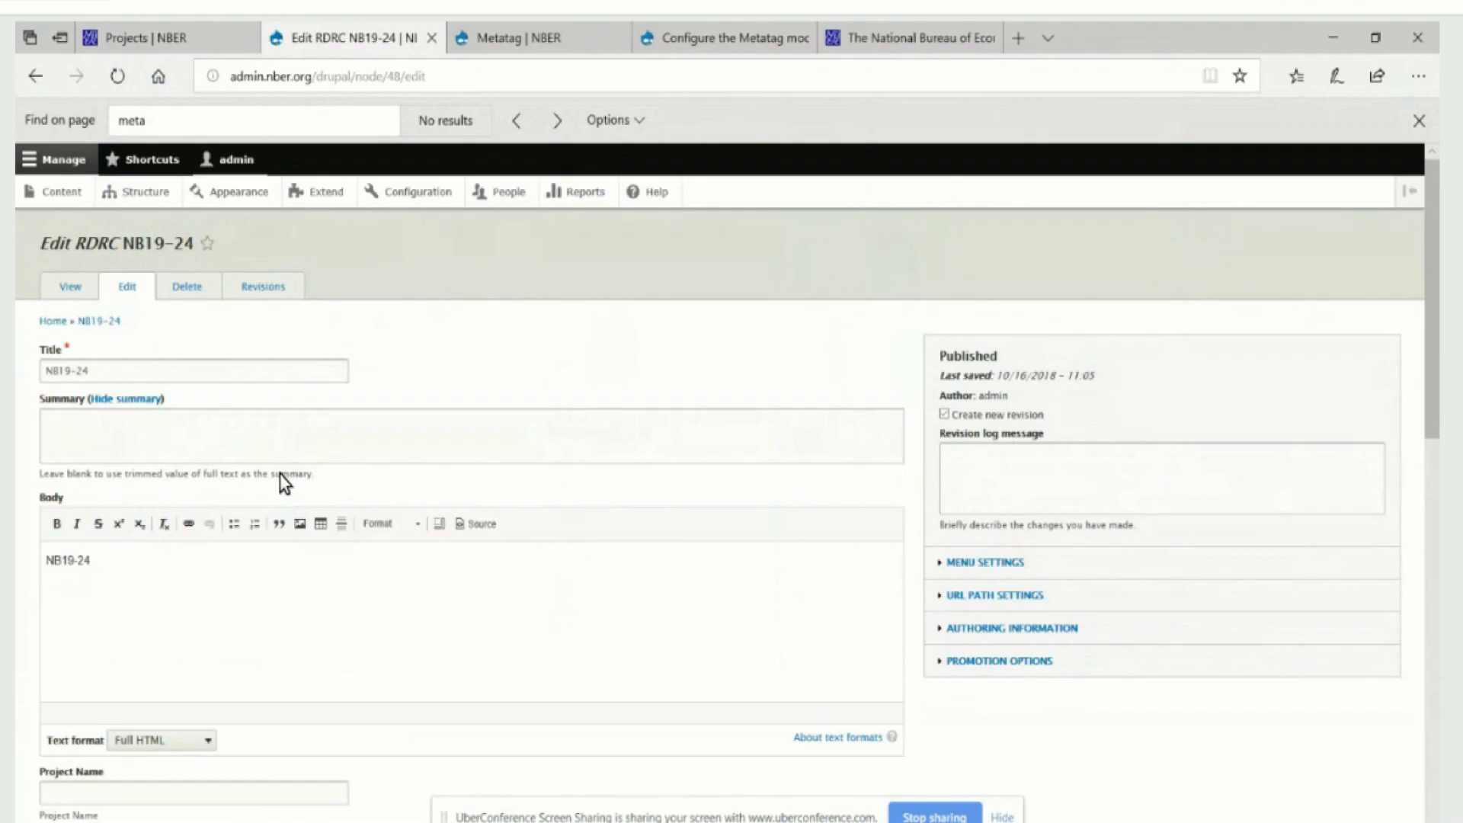
{"action": "left_click", "coordinate": [35, 77]}
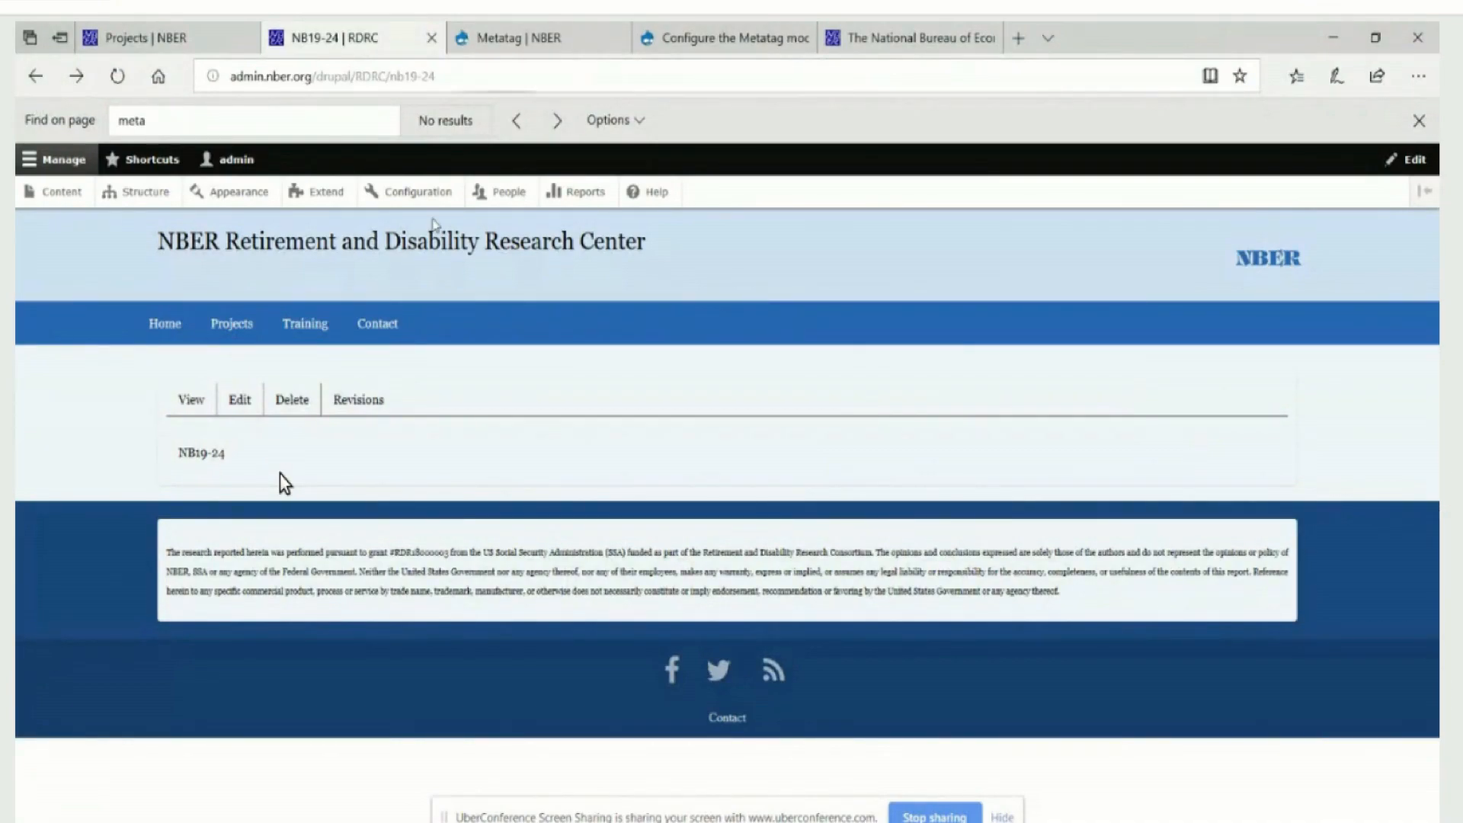
- Switch to the Word document Overview - Year 1 Funded Projects - Abstracts.docx and examine how project titles, investigators, focal areas and abstracts are laid out
{"action": "left_click_drag", "start_coordinate": [1439, 46], "coordinate": [1433, 27]}
{"action": "left_click_drag", "start_coordinate": [1285, 47], "coordinate": [962, 44]}
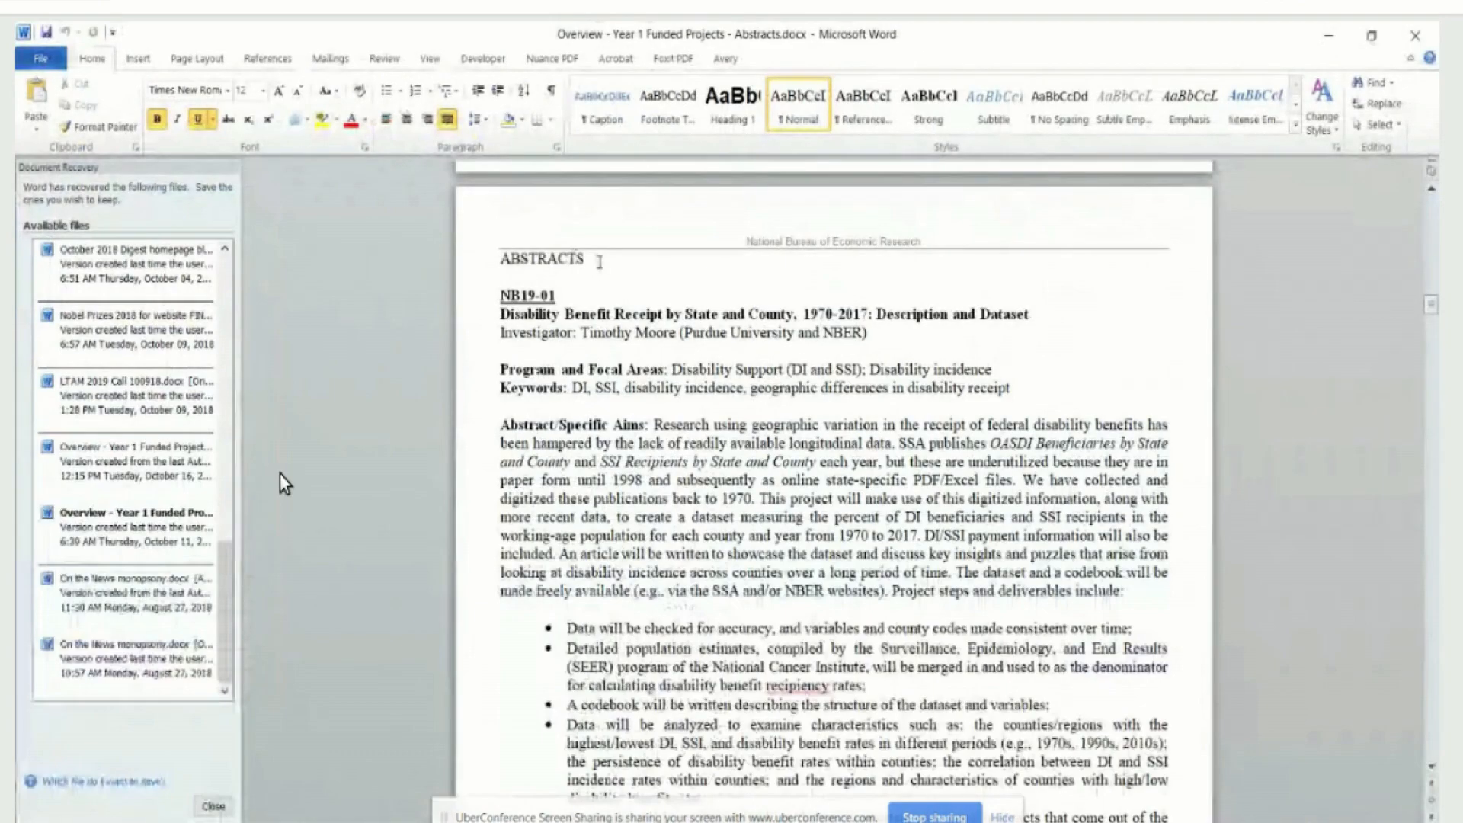
{"action": "left_click_drag", "start_coordinate": [600, 261], "coordinate": [501, 315]}
{"action": "left_click", "coordinate": [868, 333]}
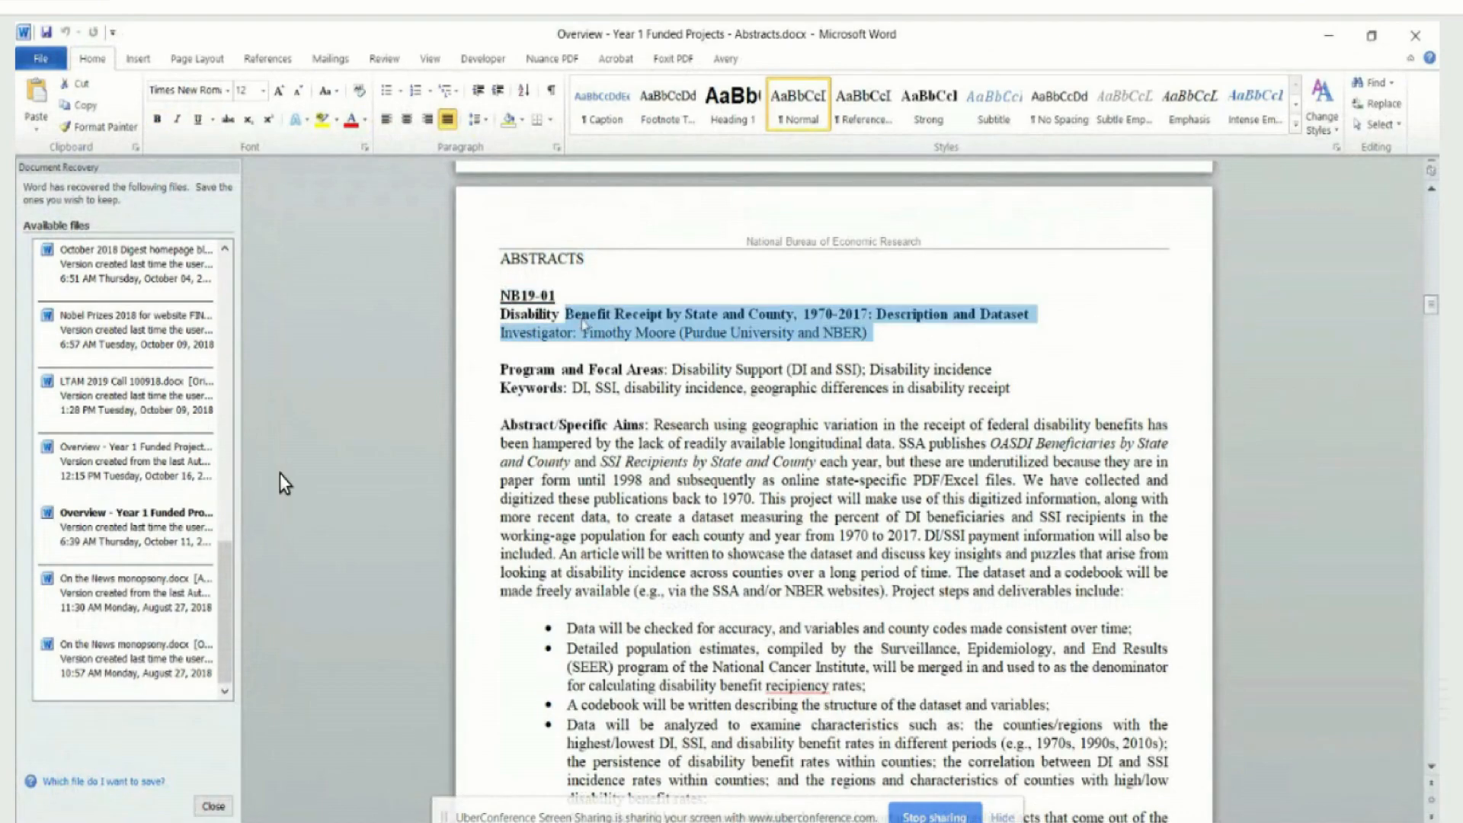
{"action": "left_click_drag", "start_coordinate": [501, 370], "coordinate": [674, 371]}
{"action": "left_click_drag", "start_coordinate": [501, 424], "coordinate": [684, 444]}
{"action": "scroll", "coordinate": [684, 443], "scroll_direction": "down", "scroll_amount": 3}
{"action": "scroll", "coordinate": [695, 423], "scroll_direction": "down", "scroll_amount": 20}
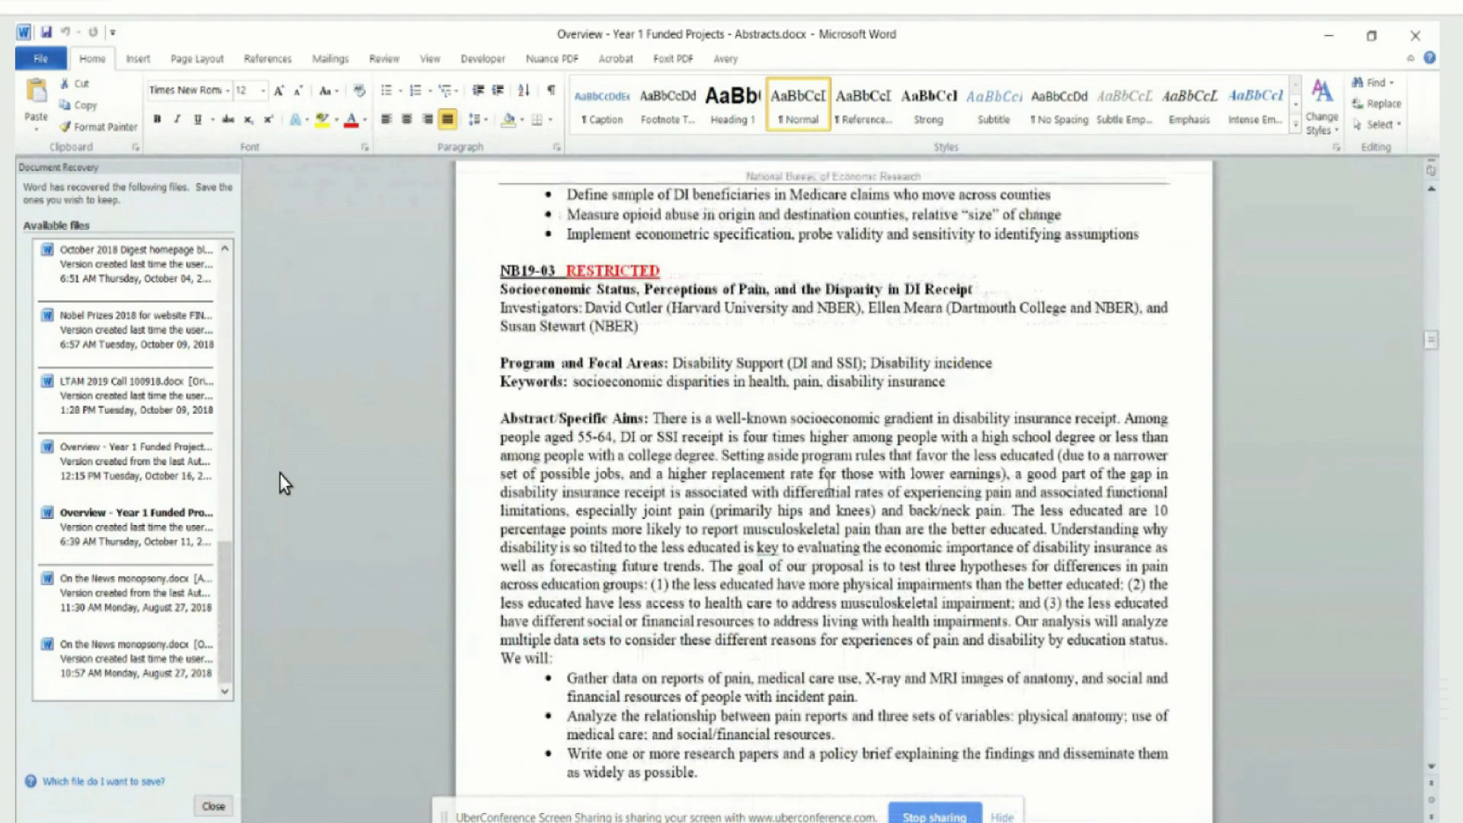
{"action": "scroll", "coordinate": [830, 478], "scroll_direction": "up", "scroll_amount": 9}
{"action": "right_click", "coordinate": [837, 477]}
- Switch back to the browser, open the RDRC Projects page and look through the whole project list
{"action": "left_click", "coordinate": [222, 326]}
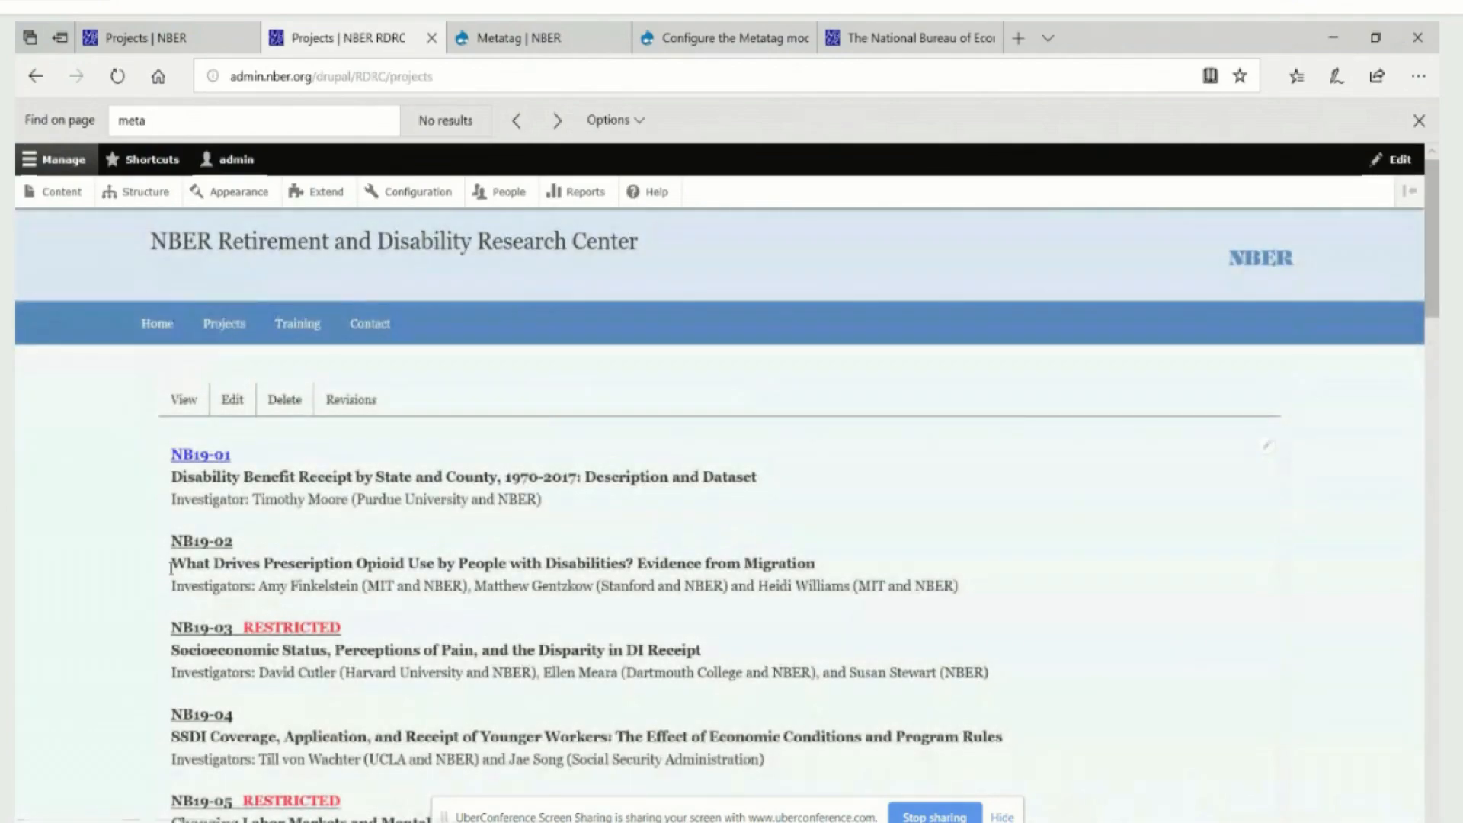
{"action": "scroll", "coordinate": [591, 591], "scroll_direction": "down", "scroll_amount": 8}
{"action": "scroll", "coordinate": [591, 590], "scroll_direction": "down", "scroll_amount": 15}
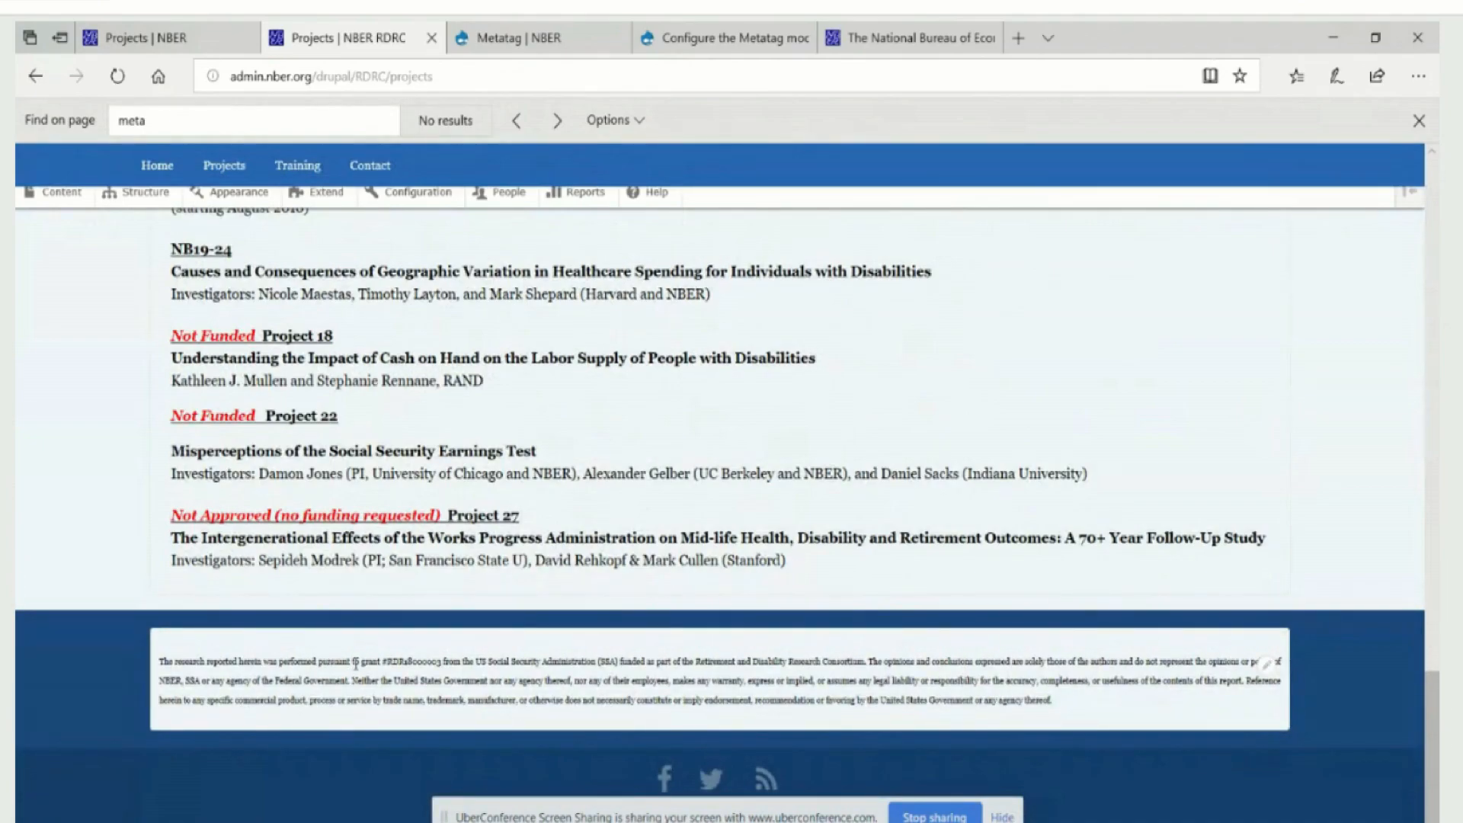
{"action": "scroll", "coordinate": [359, 661], "scroll_direction": "up", "scroll_amount": 3}
{"action": "scroll", "coordinate": [360, 661], "scroll_direction": "down", "scroll_amount": 3}
{"action": "scroll", "coordinate": [420, 371], "scroll_direction": "up", "scroll_amount": 20}
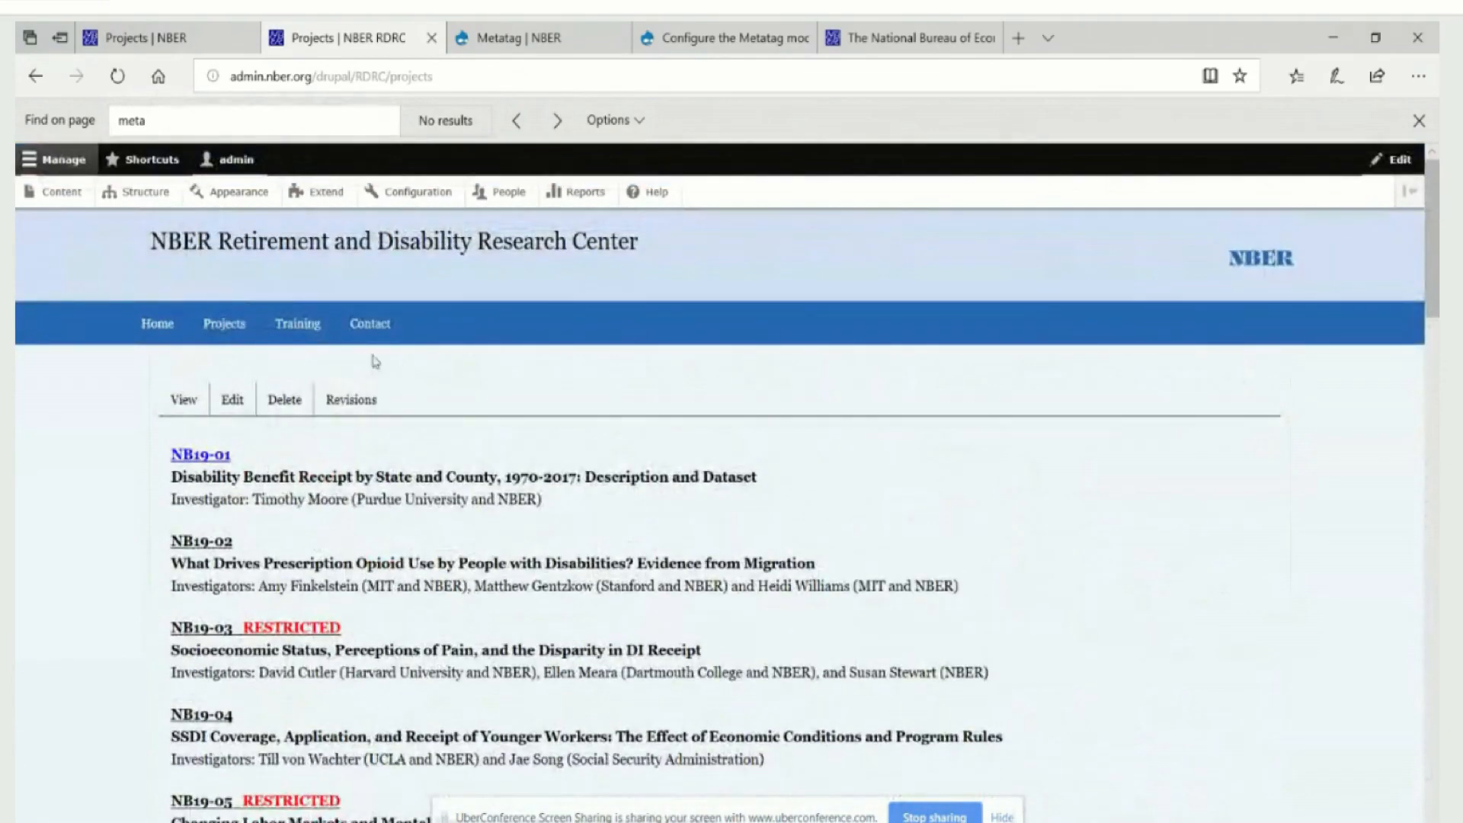
- View the Training page, return to the Projects page, and open the NB19-01 project from its list
{"action": "left_click", "coordinate": [295, 329]}
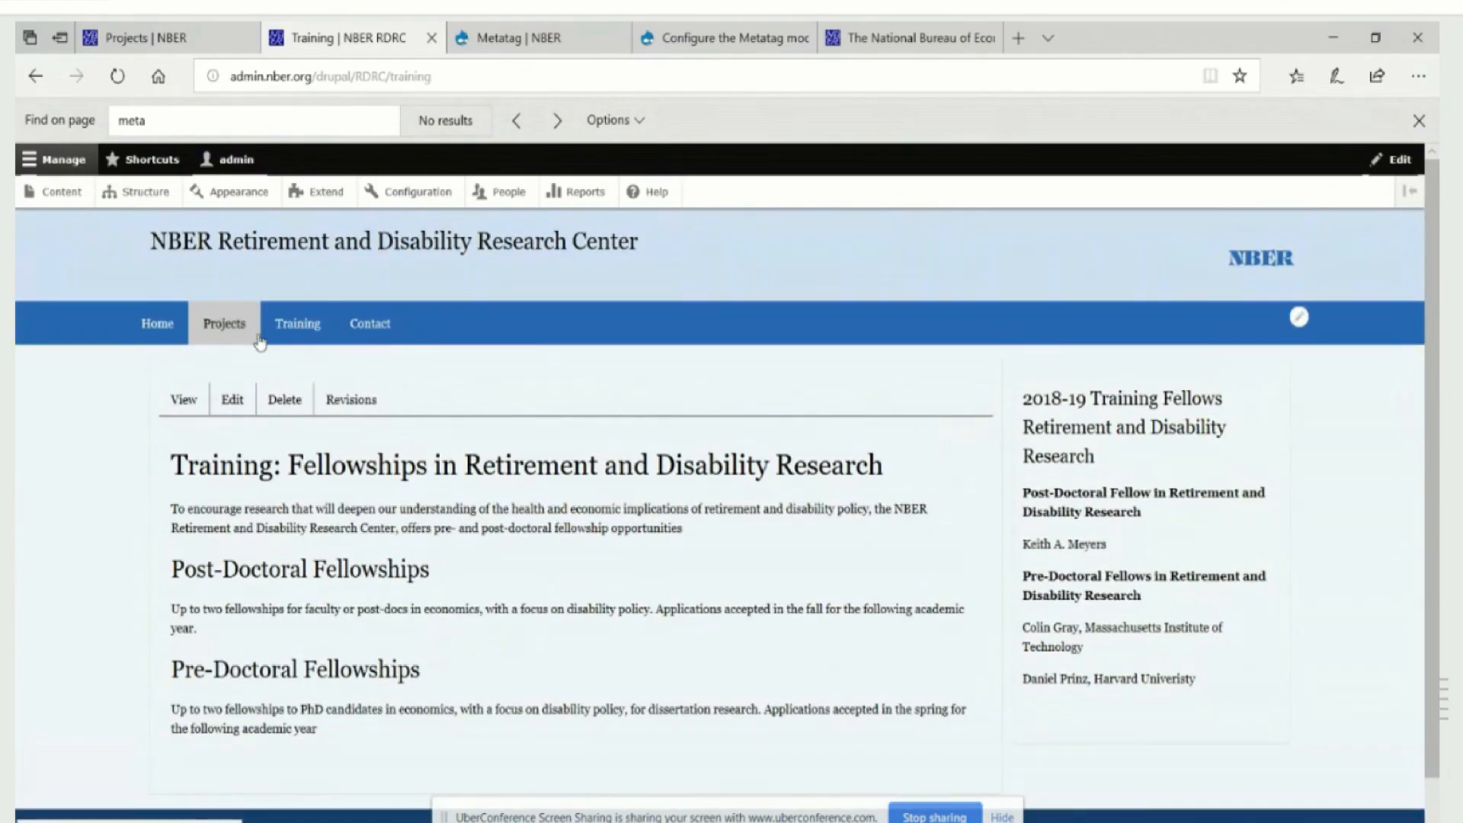
{"action": "left_click", "coordinate": [218, 333]}
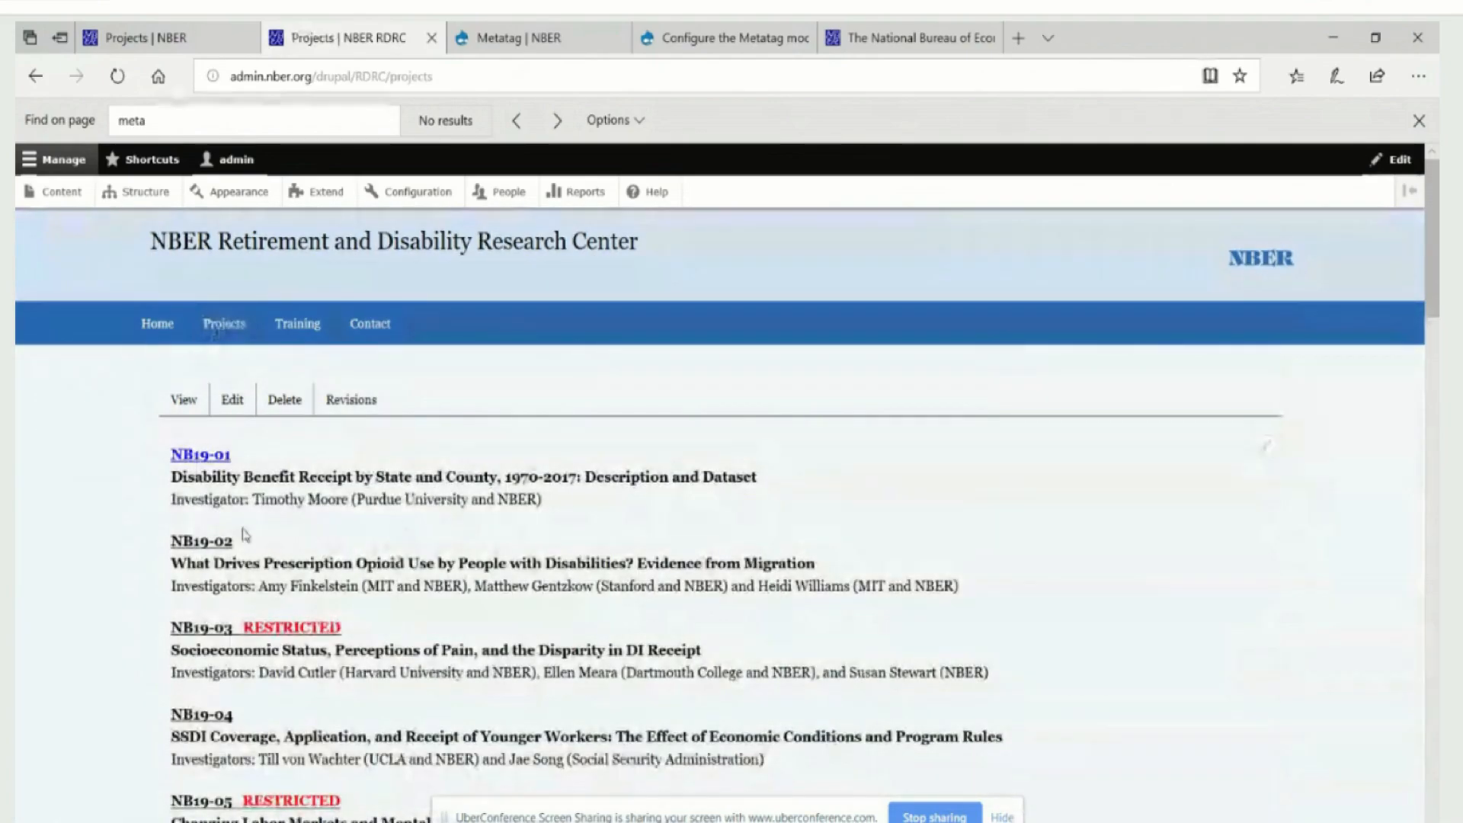
{"action": "left_click", "coordinate": [192, 456]}
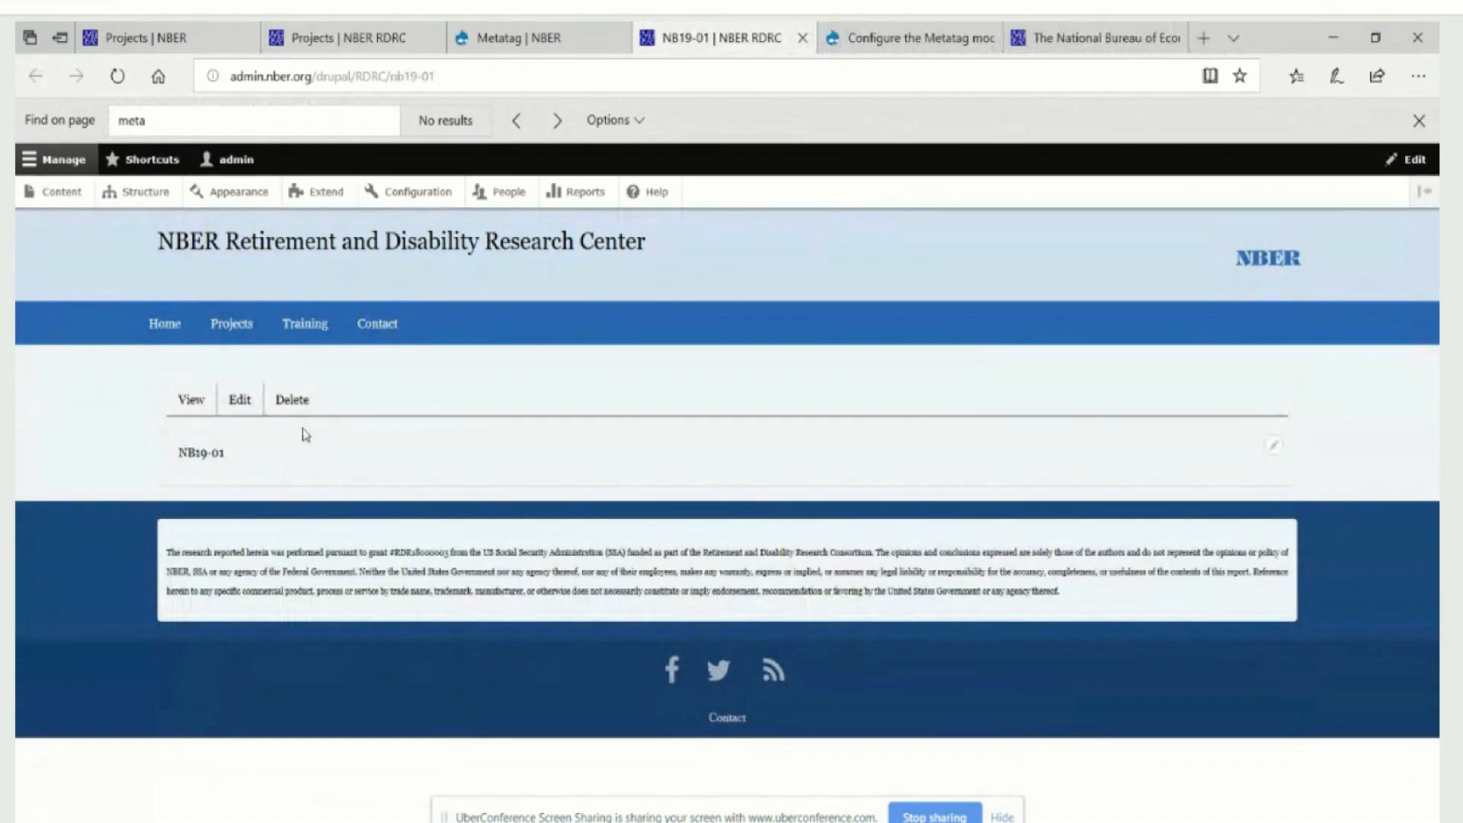
- Open the site's content list, reload it, and look through the RDRC and other content entries
{"action": "left_click", "coordinate": [60, 193]}
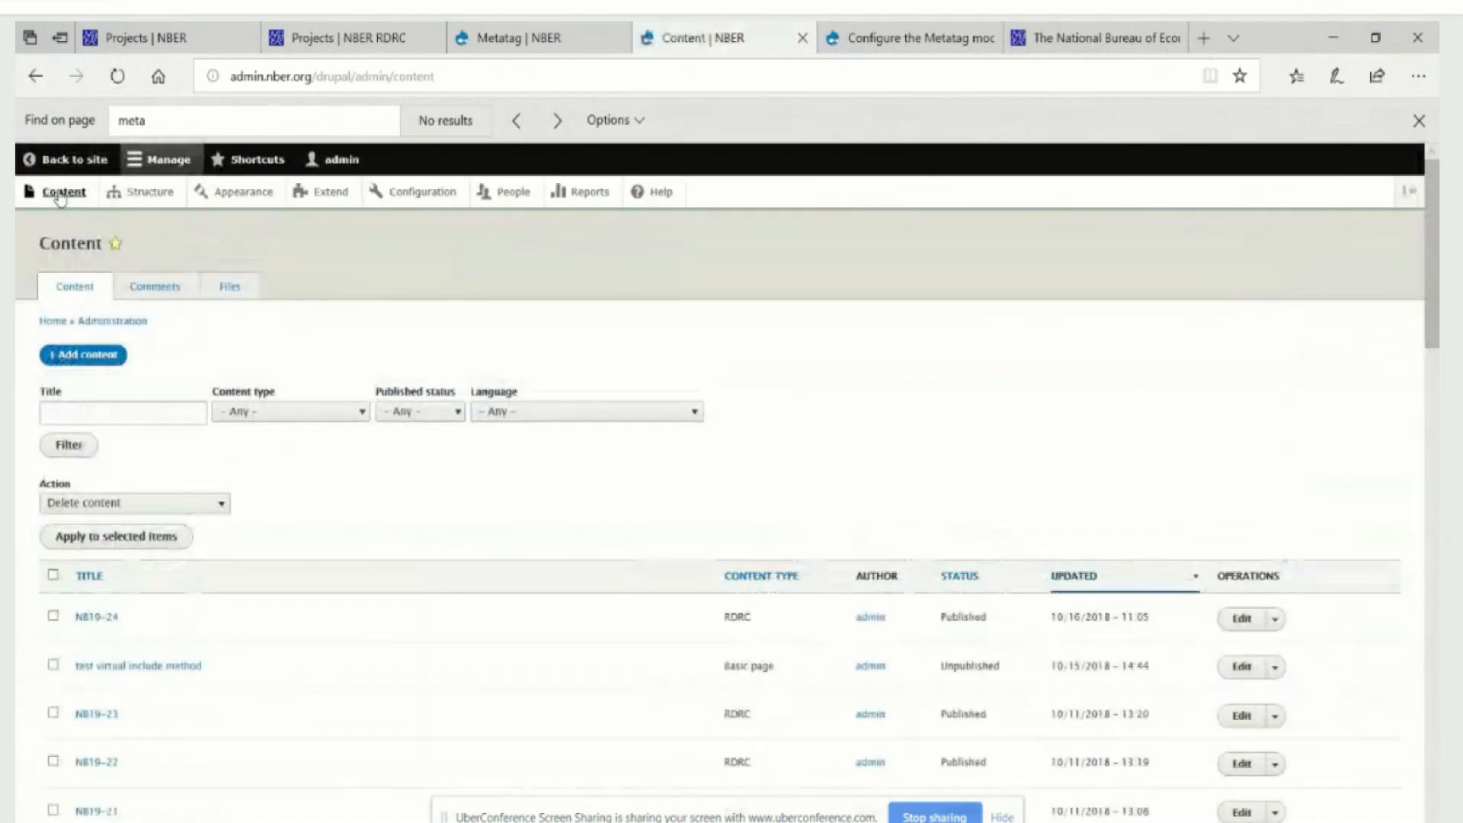
{"action": "scroll", "coordinate": [414, 587], "scroll_direction": "down", "scroll_amount": 5}
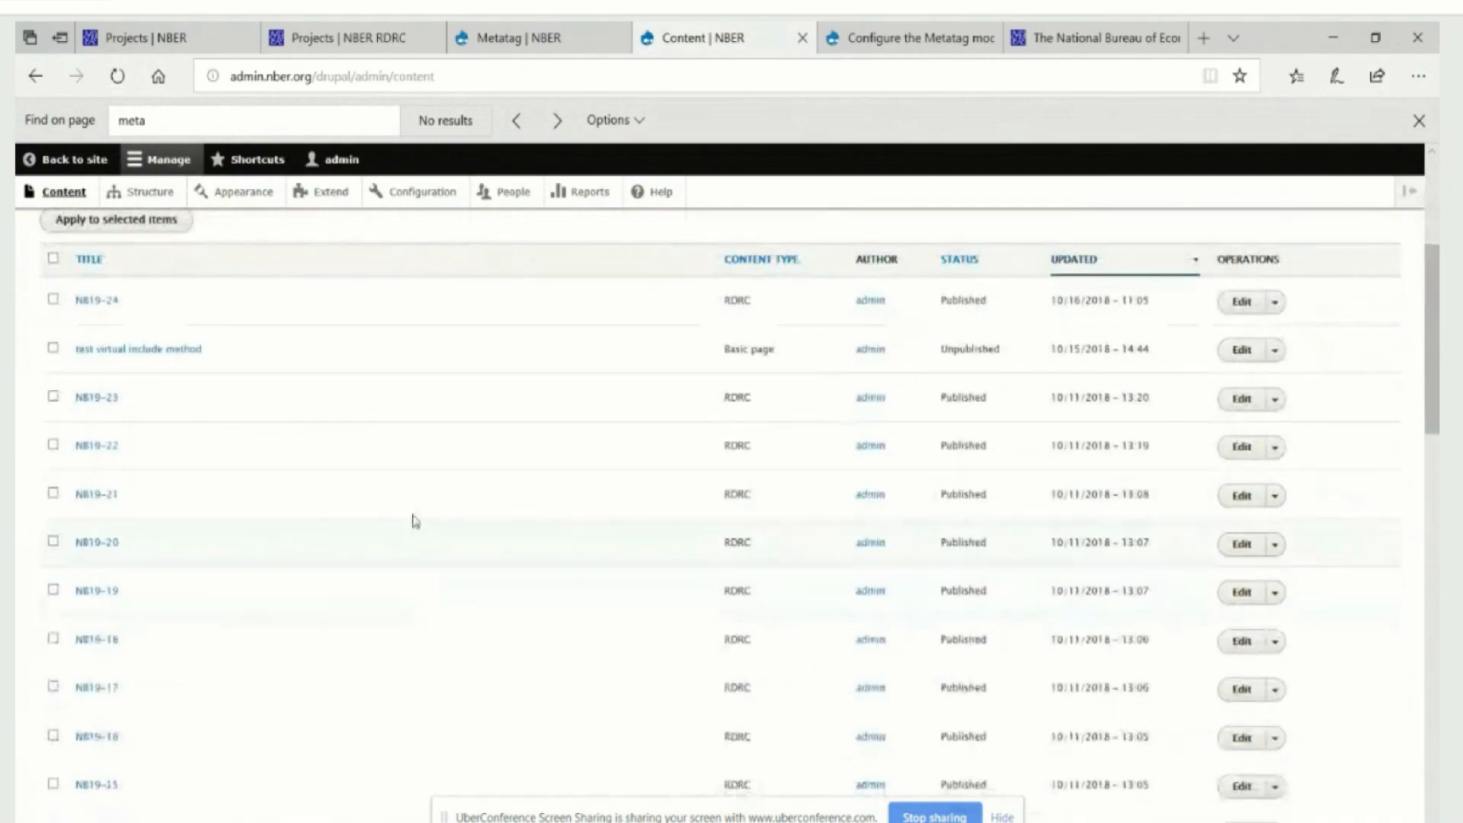
{"action": "scroll", "coordinate": [385, 381], "scroll_direction": "down", "scroll_amount": 15}
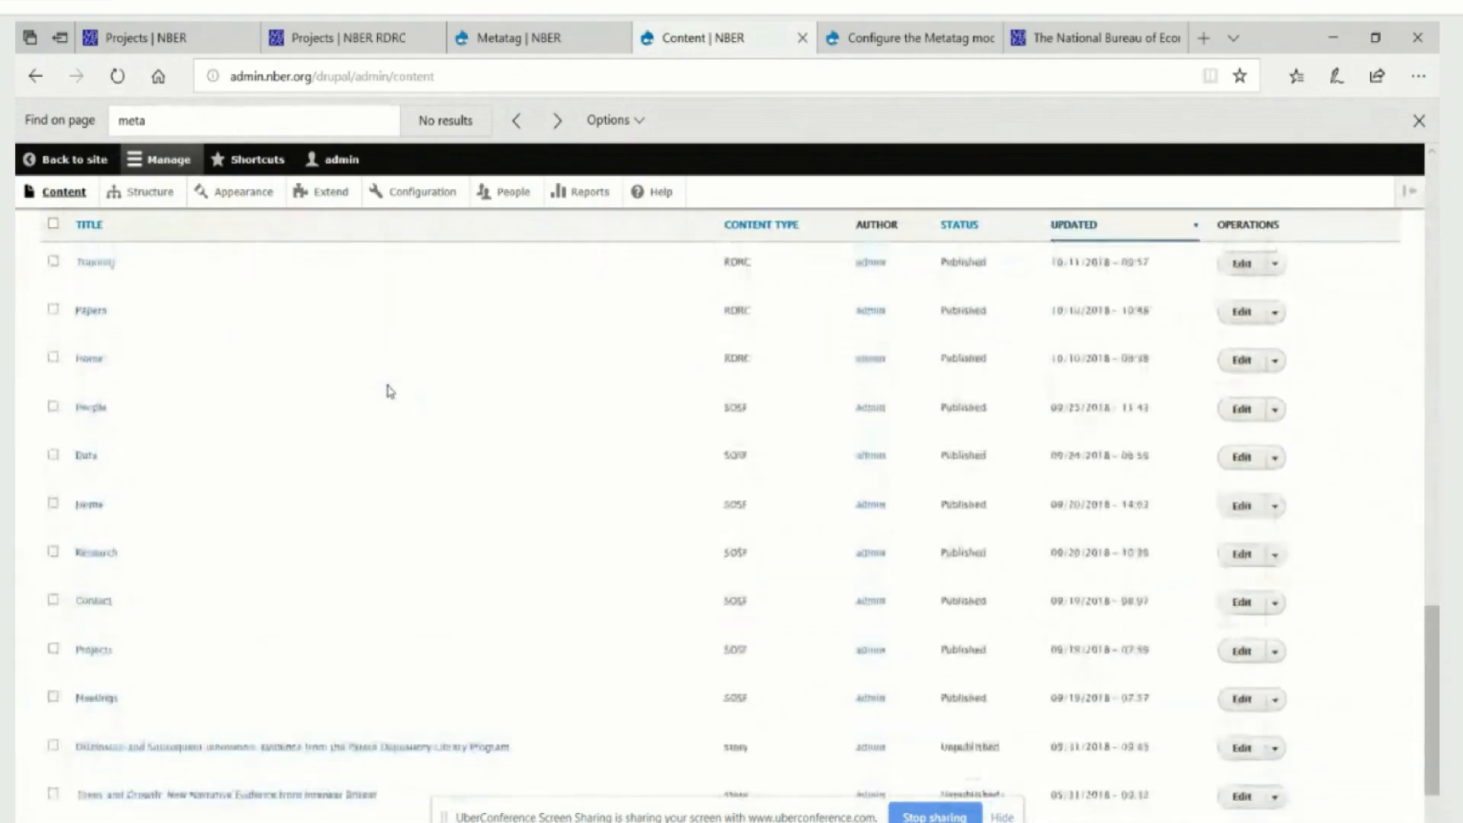
{"action": "scroll", "coordinate": [393, 396], "scroll_direction": "up", "scroll_amount": 10}
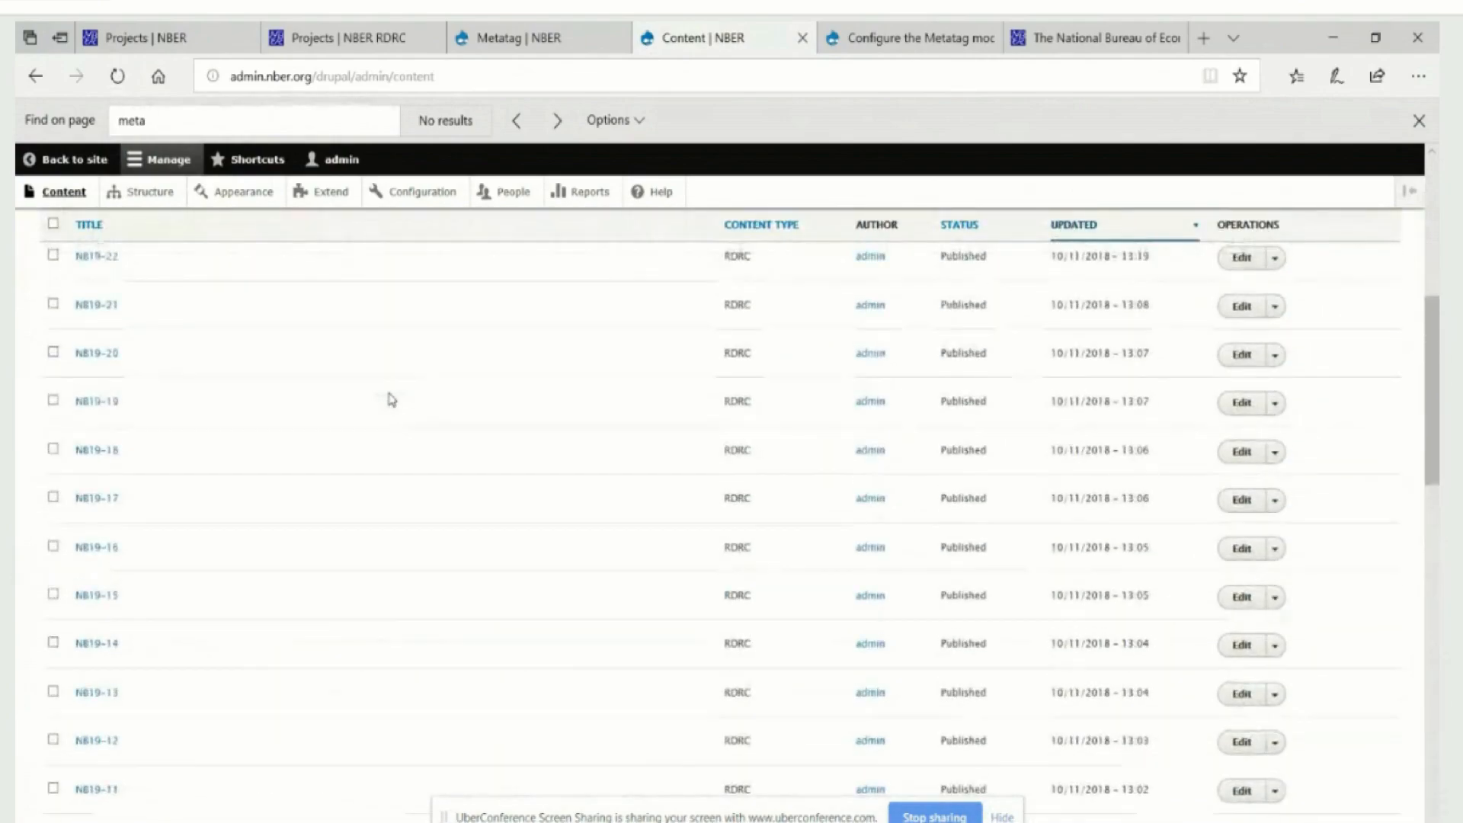
{"action": "scroll", "coordinate": [404, 415], "scroll_direction": "up", "scroll_amount": 6}
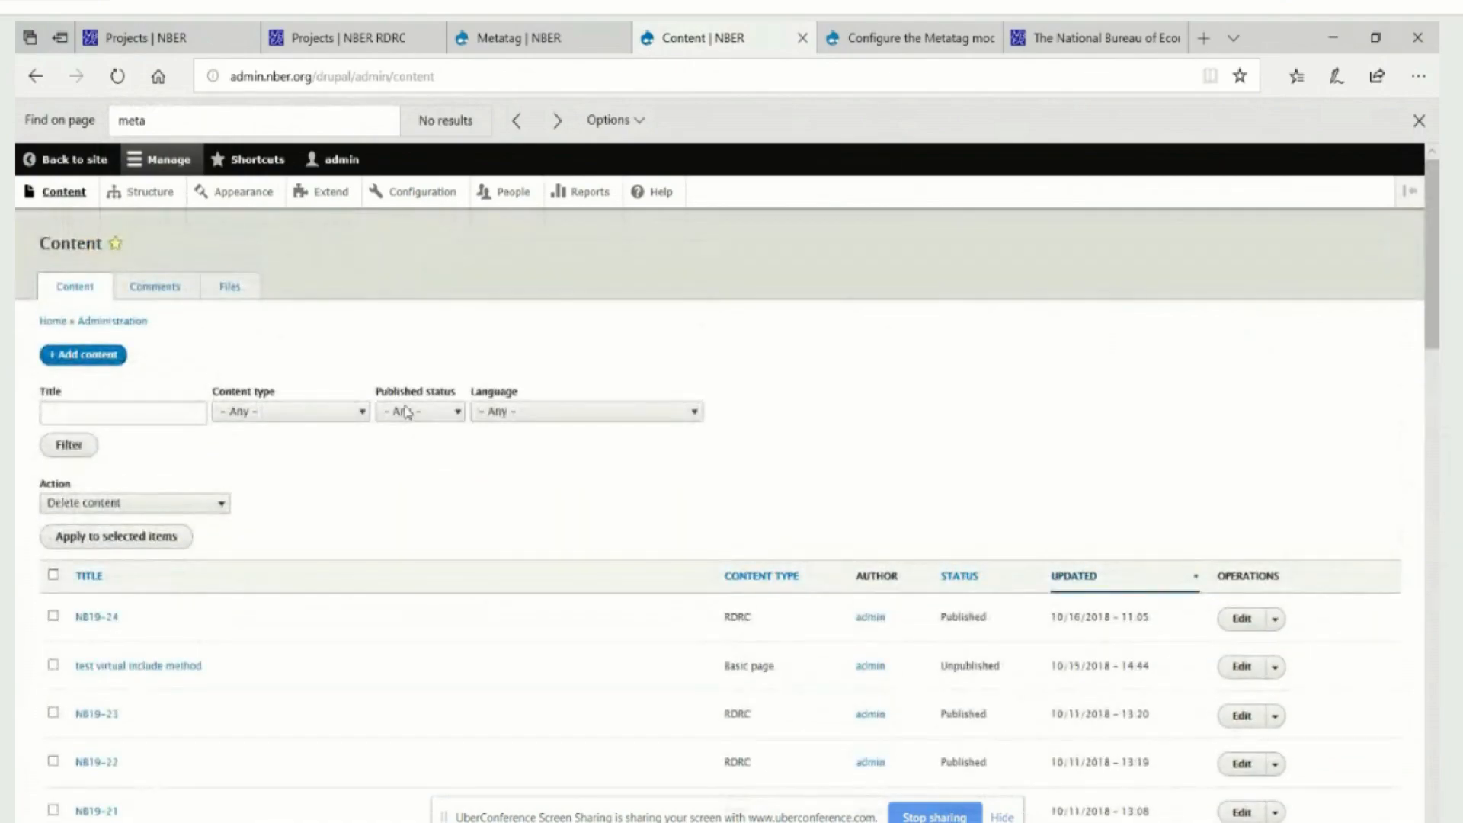
{"action": "scroll", "coordinate": [470, 412], "scroll_direction": "down", "scroll_amount": 3}
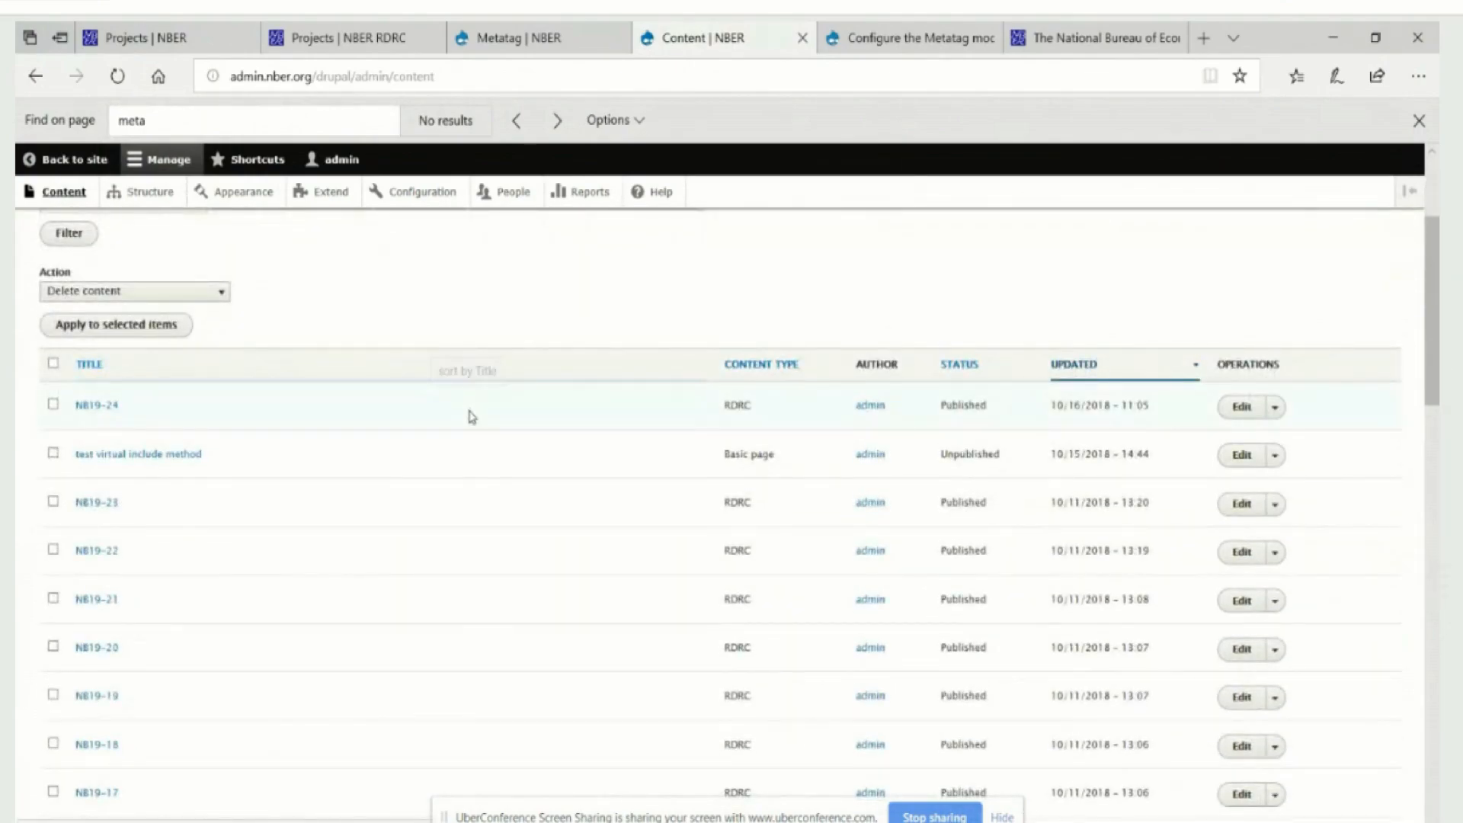
{"action": "scroll", "coordinate": [468, 416], "scroll_direction": "up", "scroll_amount": 3}
{"action": "scroll", "coordinate": [454, 426], "scroll_direction": "down", "scroll_amount": 5}
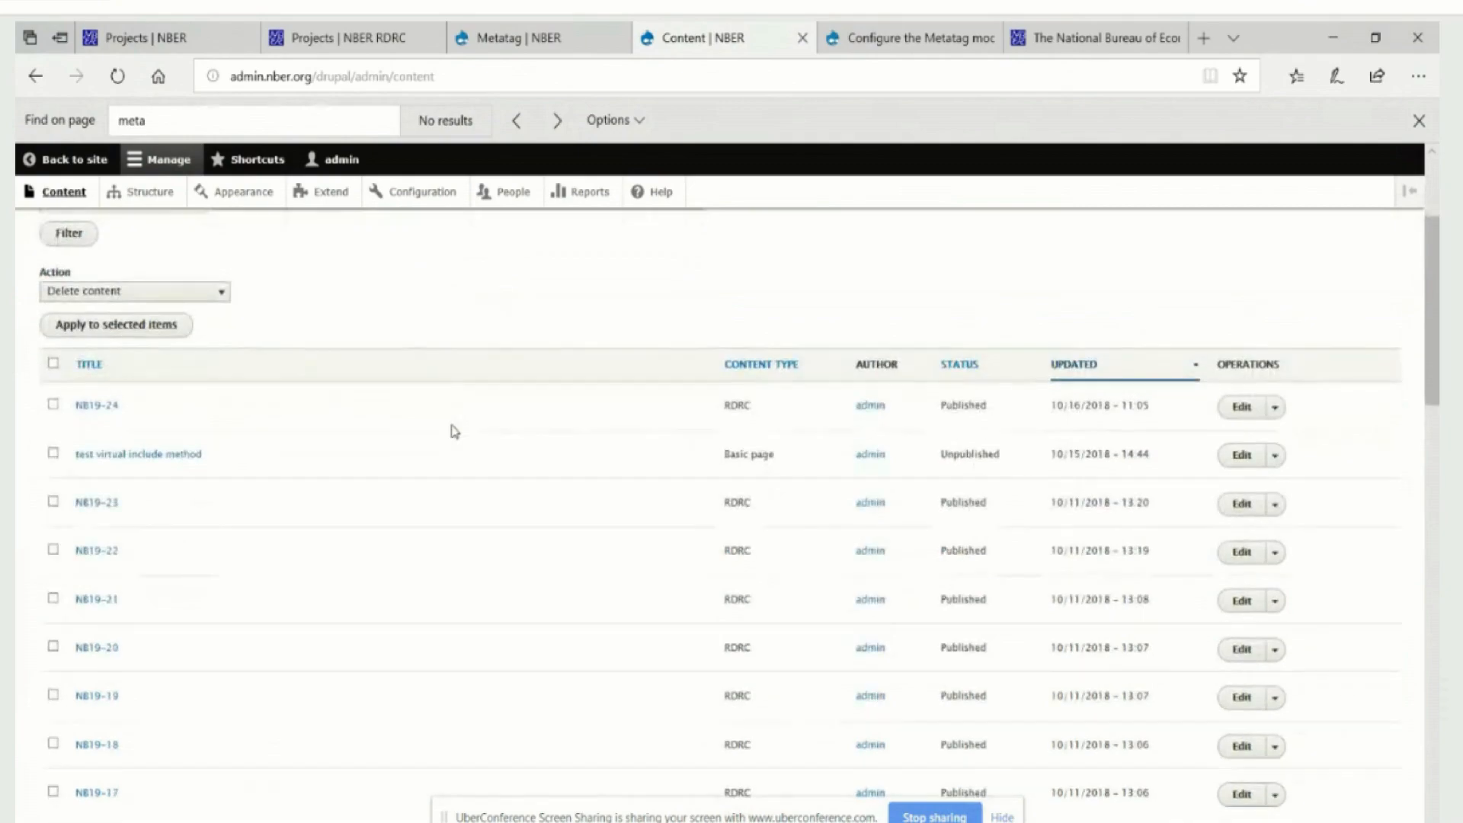
{"action": "scroll", "coordinate": [455, 431], "scroll_direction": "down", "scroll_amount": 5}
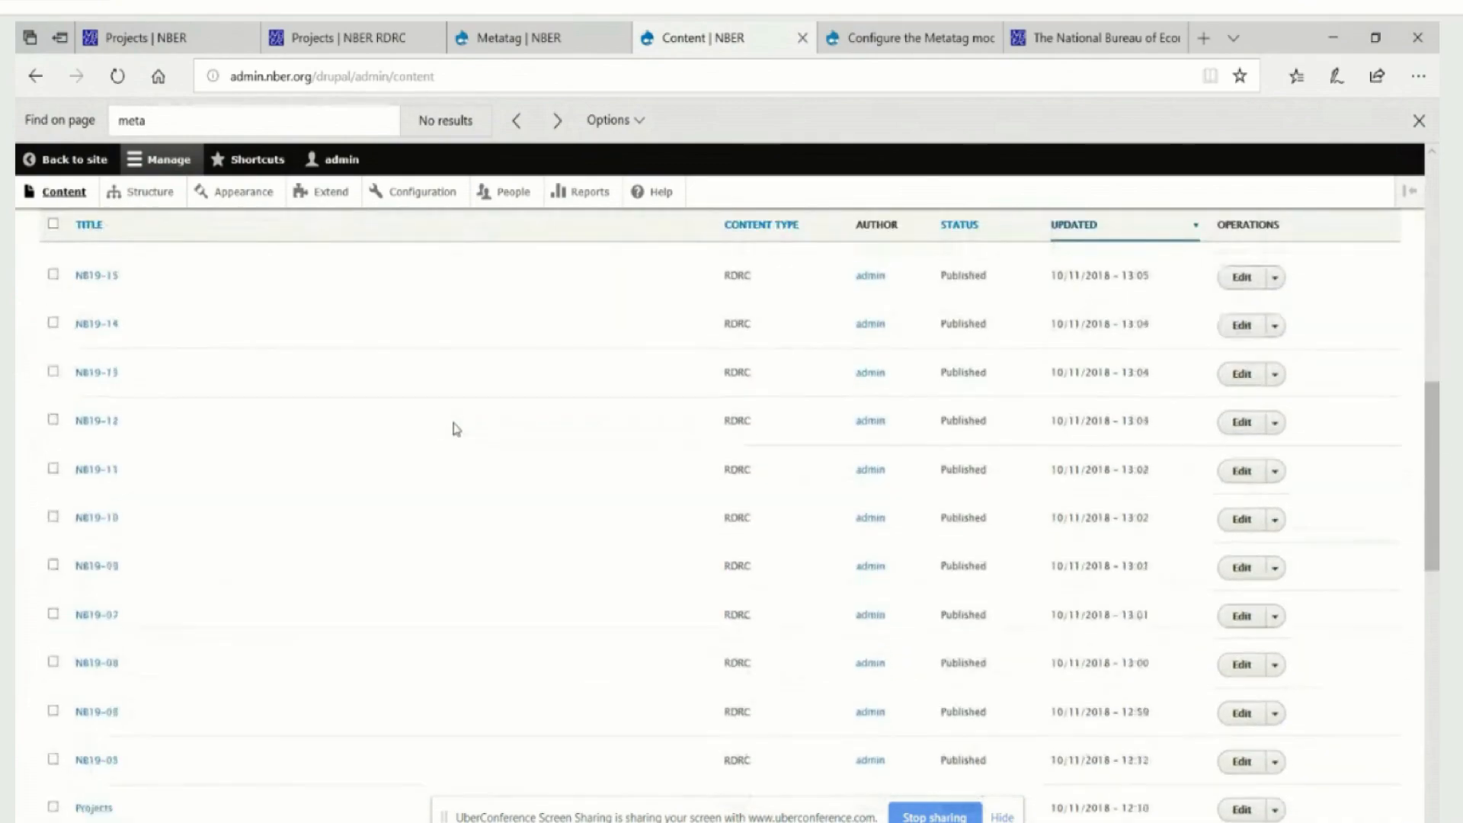
{"action": "scroll", "coordinate": [456, 427], "scroll_direction": "up", "scroll_amount": 3}
{"action": "left_click", "coordinate": [64, 192]}
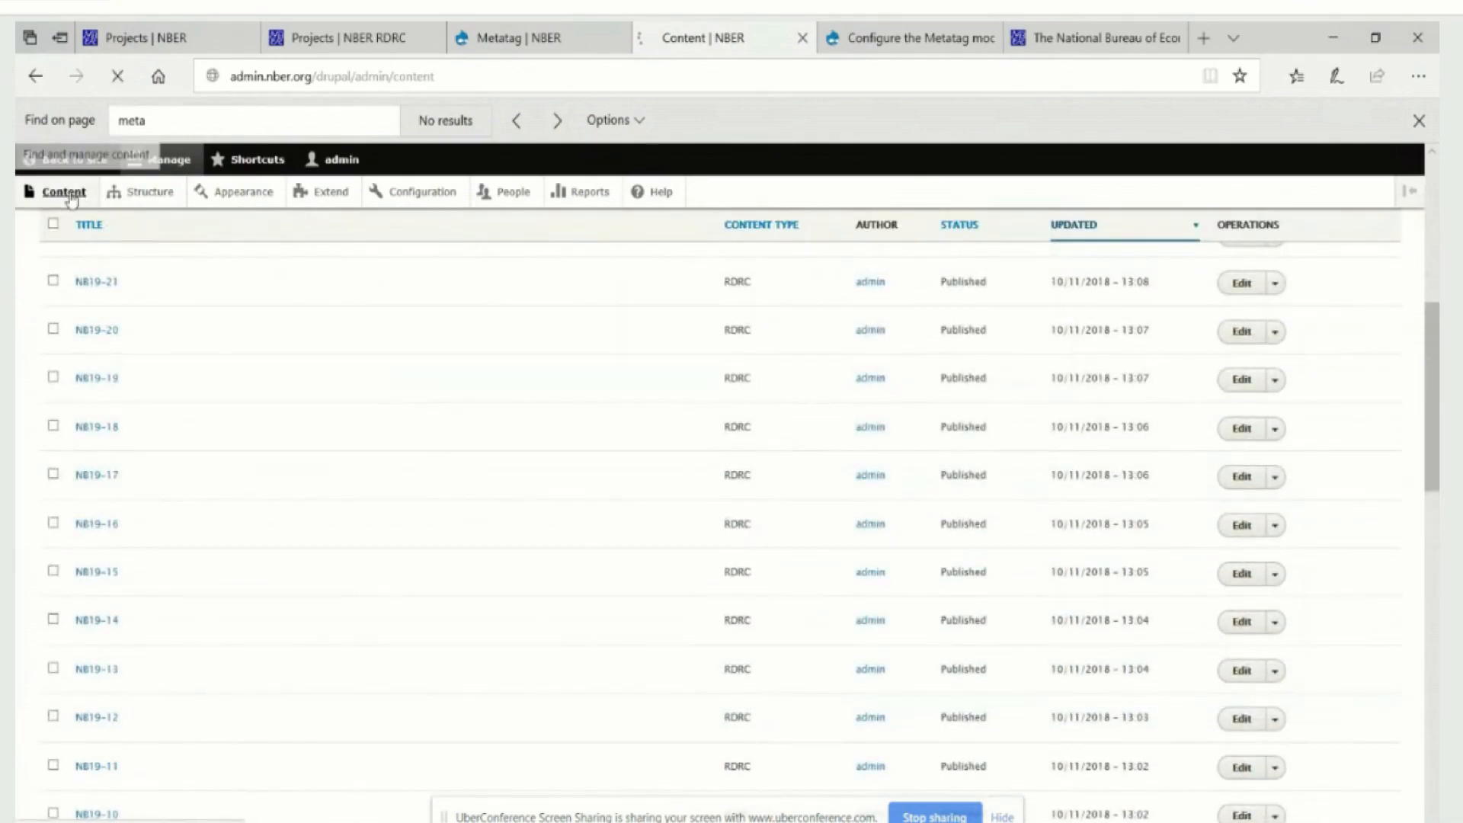
{"action": "scroll", "coordinate": [379, 548], "scroll_direction": "down", "scroll_amount": 5}
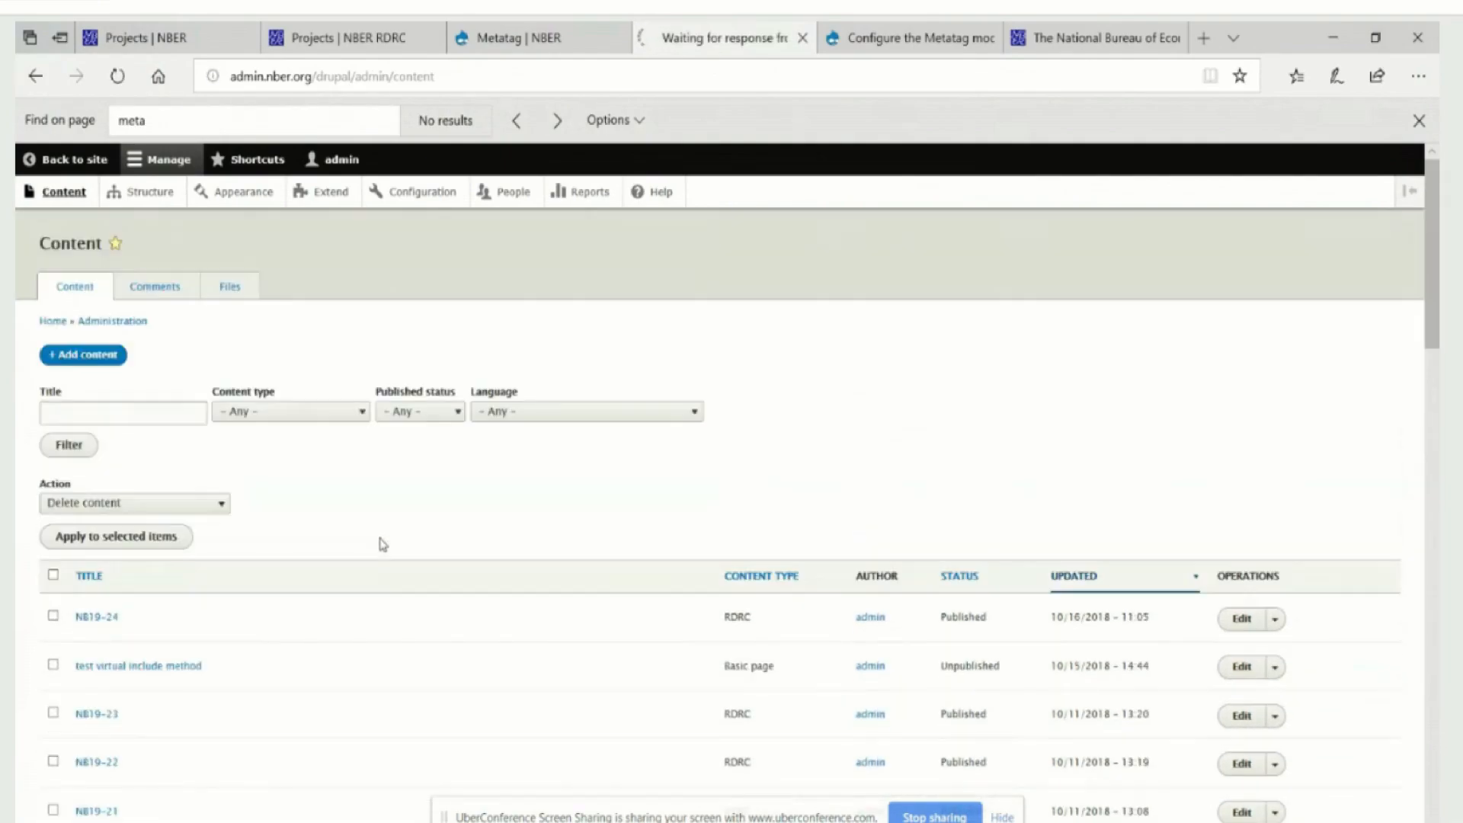
{"action": "scroll", "coordinate": [385, 547], "scroll_direction": "down", "scroll_amount": 10}
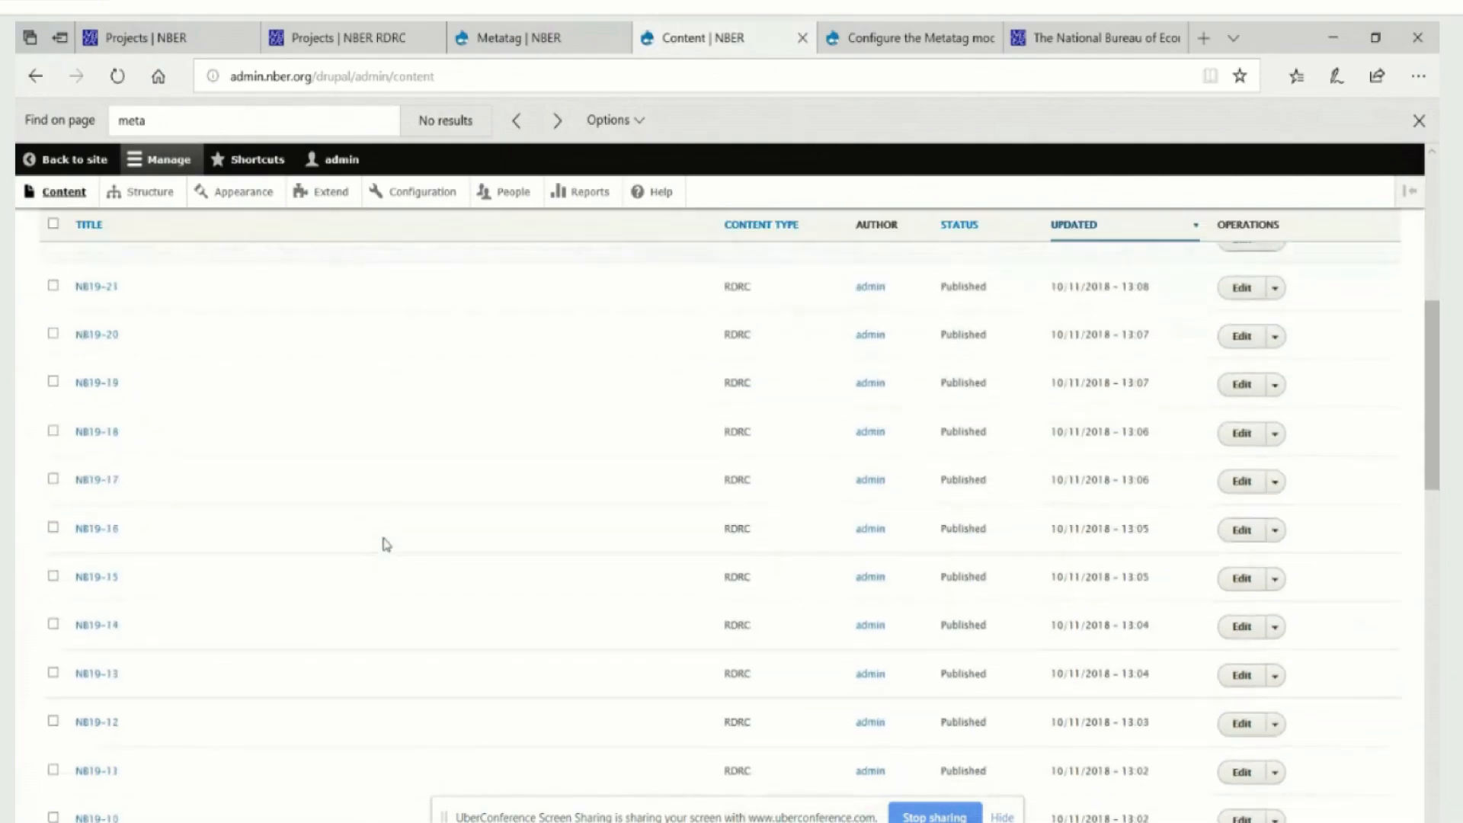
{"action": "scroll", "coordinate": [387, 542], "scroll_direction": "down", "scroll_amount": 5}
{"action": "scroll", "coordinate": [389, 543], "scroll_direction": "up", "scroll_amount": 15}
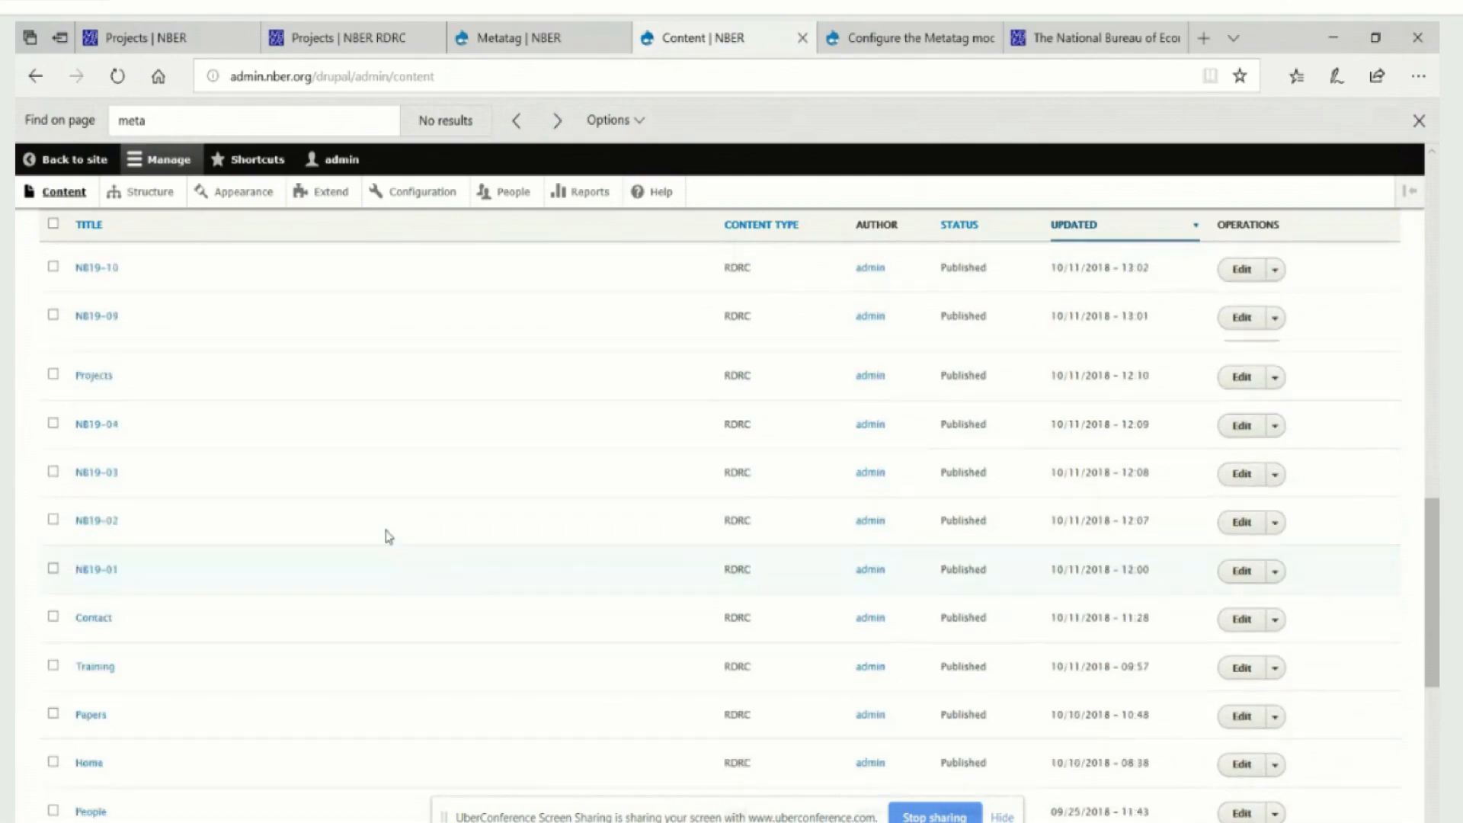
- Open the list of fields for the RDRC content type
{"action": "left_click", "coordinate": [161, 196]}
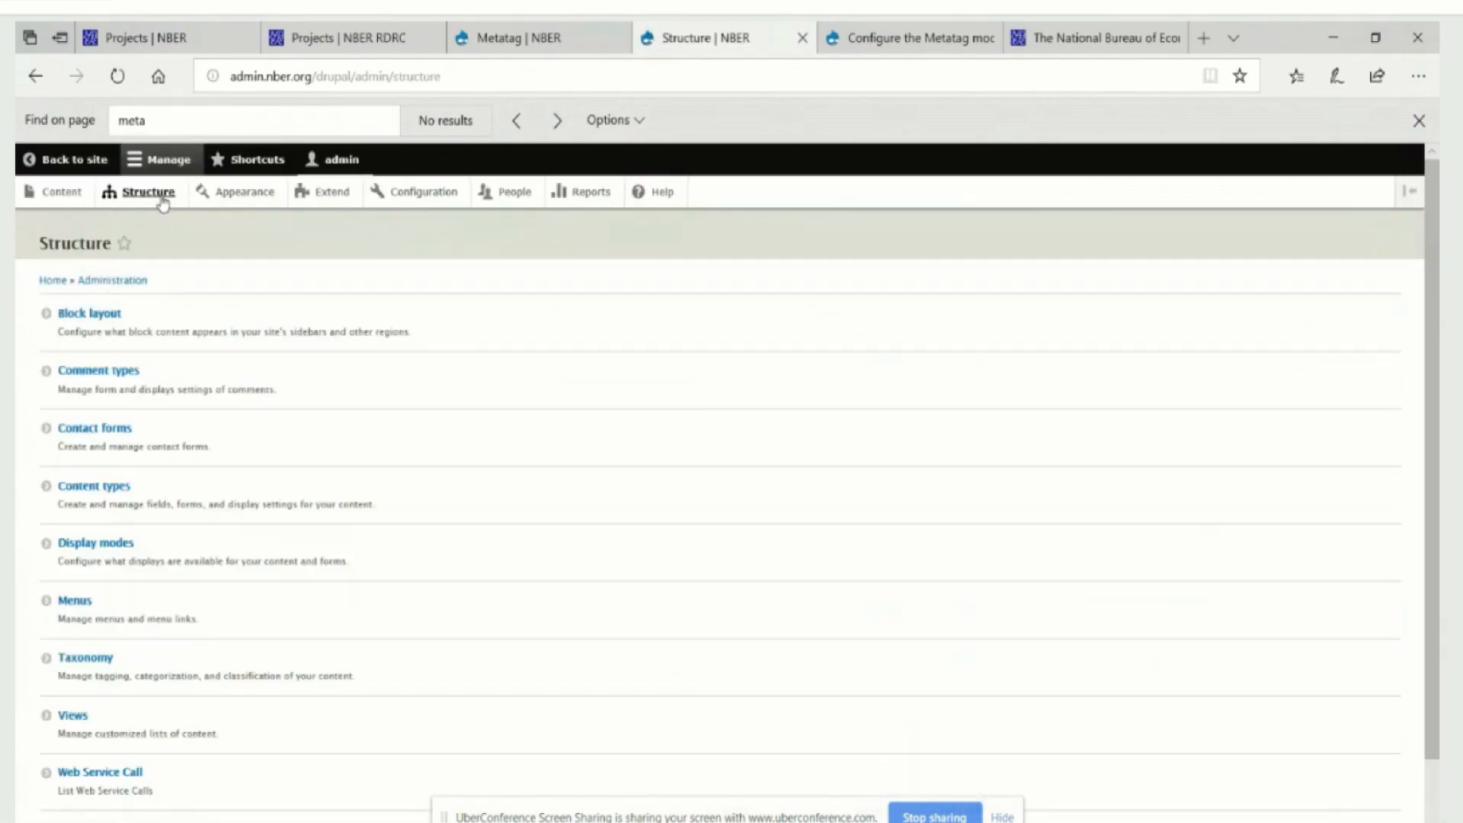
{"action": "left_click", "coordinate": [82, 490]}
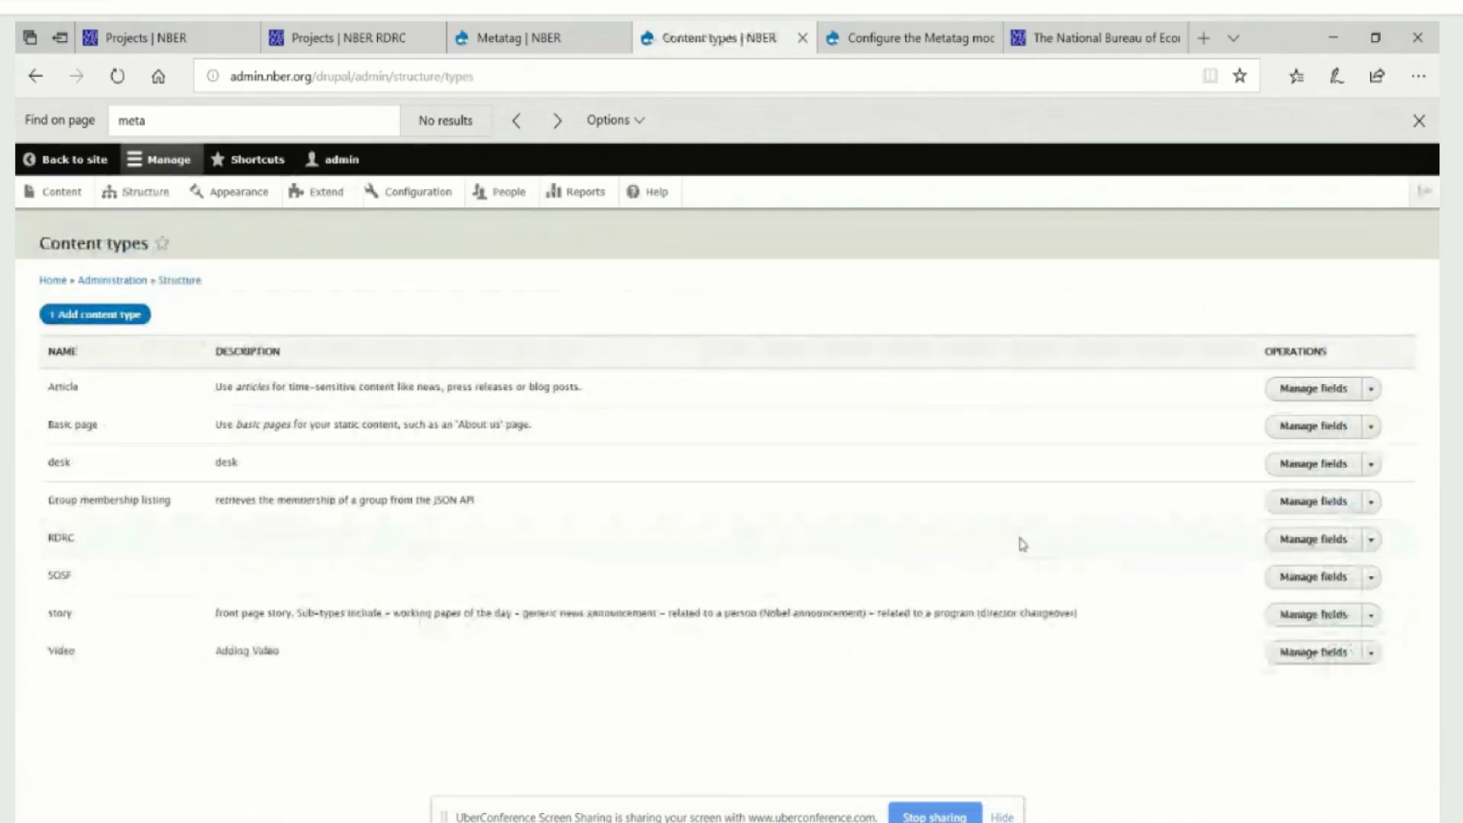
{"action": "left_click", "coordinate": [1371, 539]}
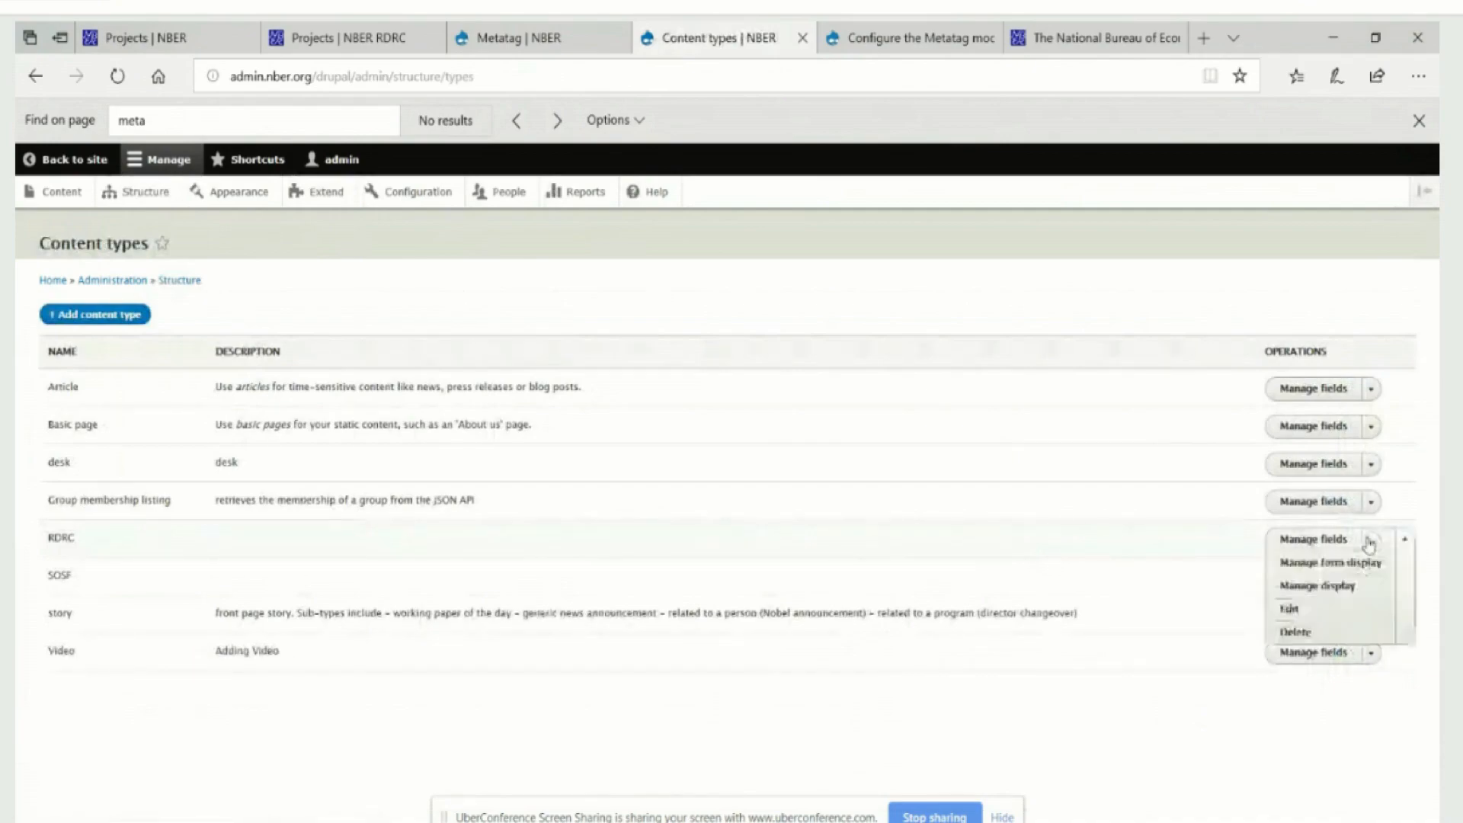
{"action": "left_click", "coordinate": [1330, 540]}
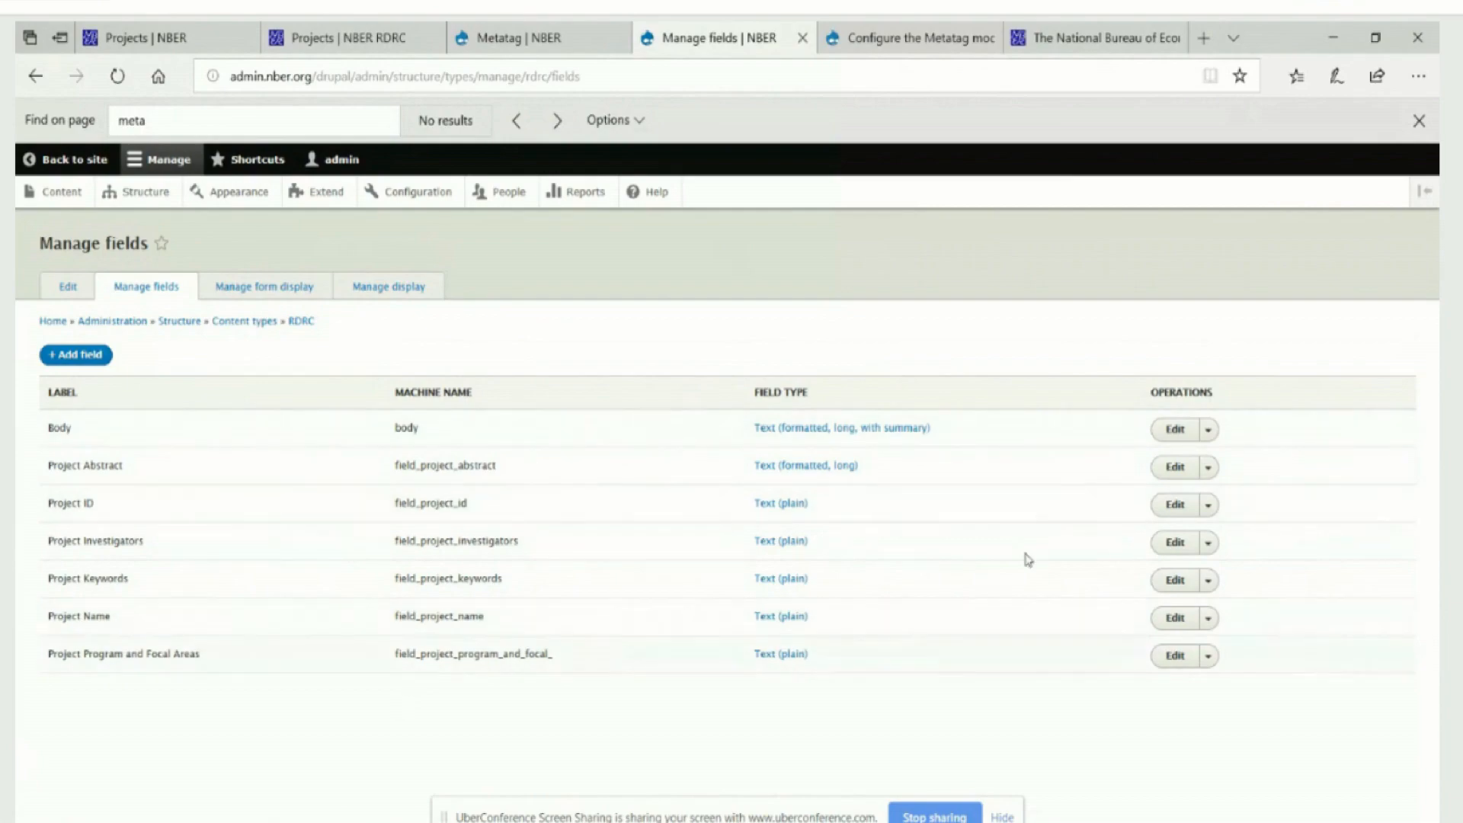
- Delete the Project Abstract field from the RDRC content type
{"action": "left_click", "coordinate": [1209, 470]}
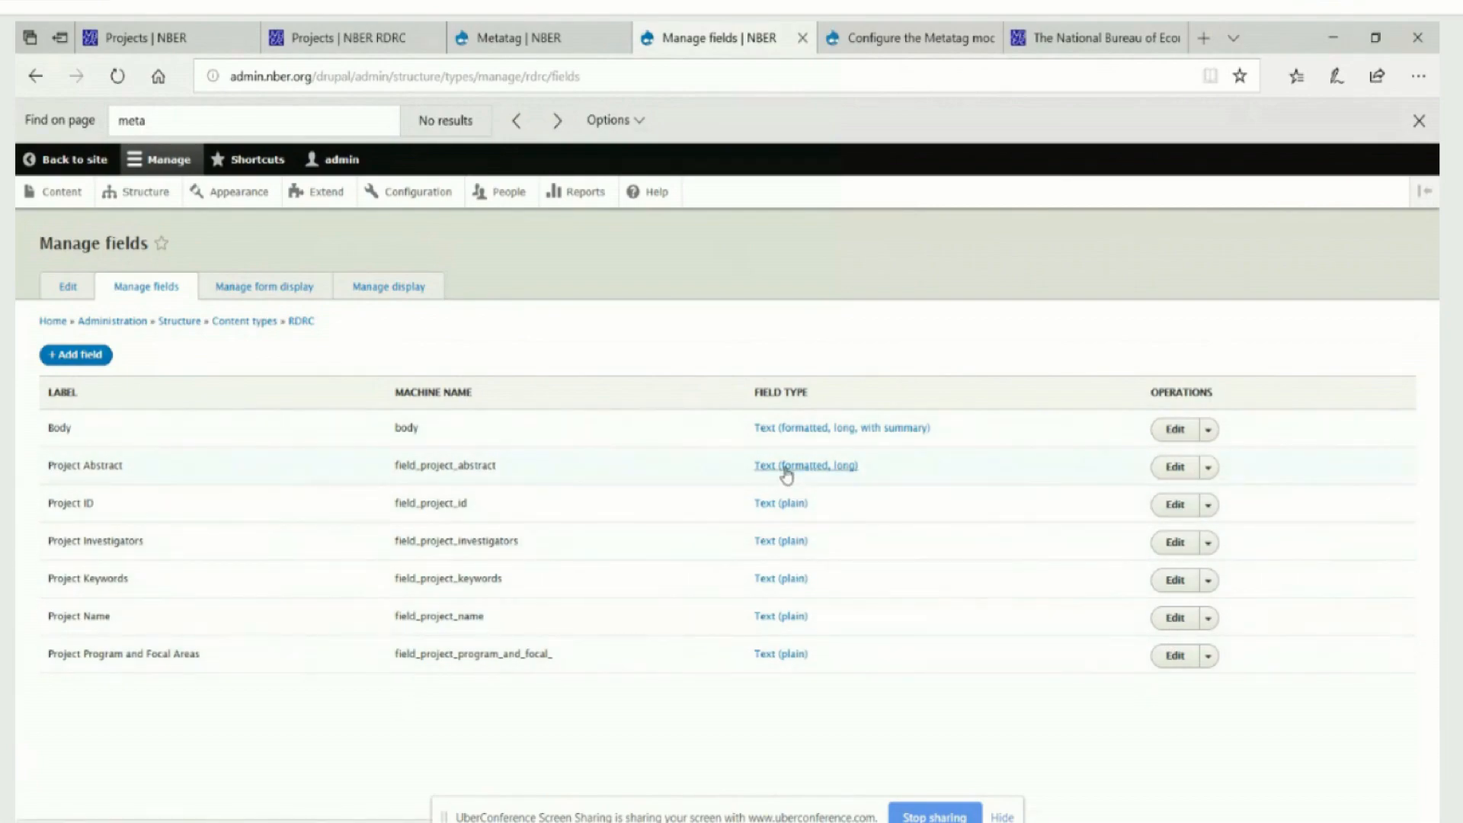
{"action": "left_click", "coordinate": [1214, 477]}
{"action": "left_click", "coordinate": [1195, 517]}
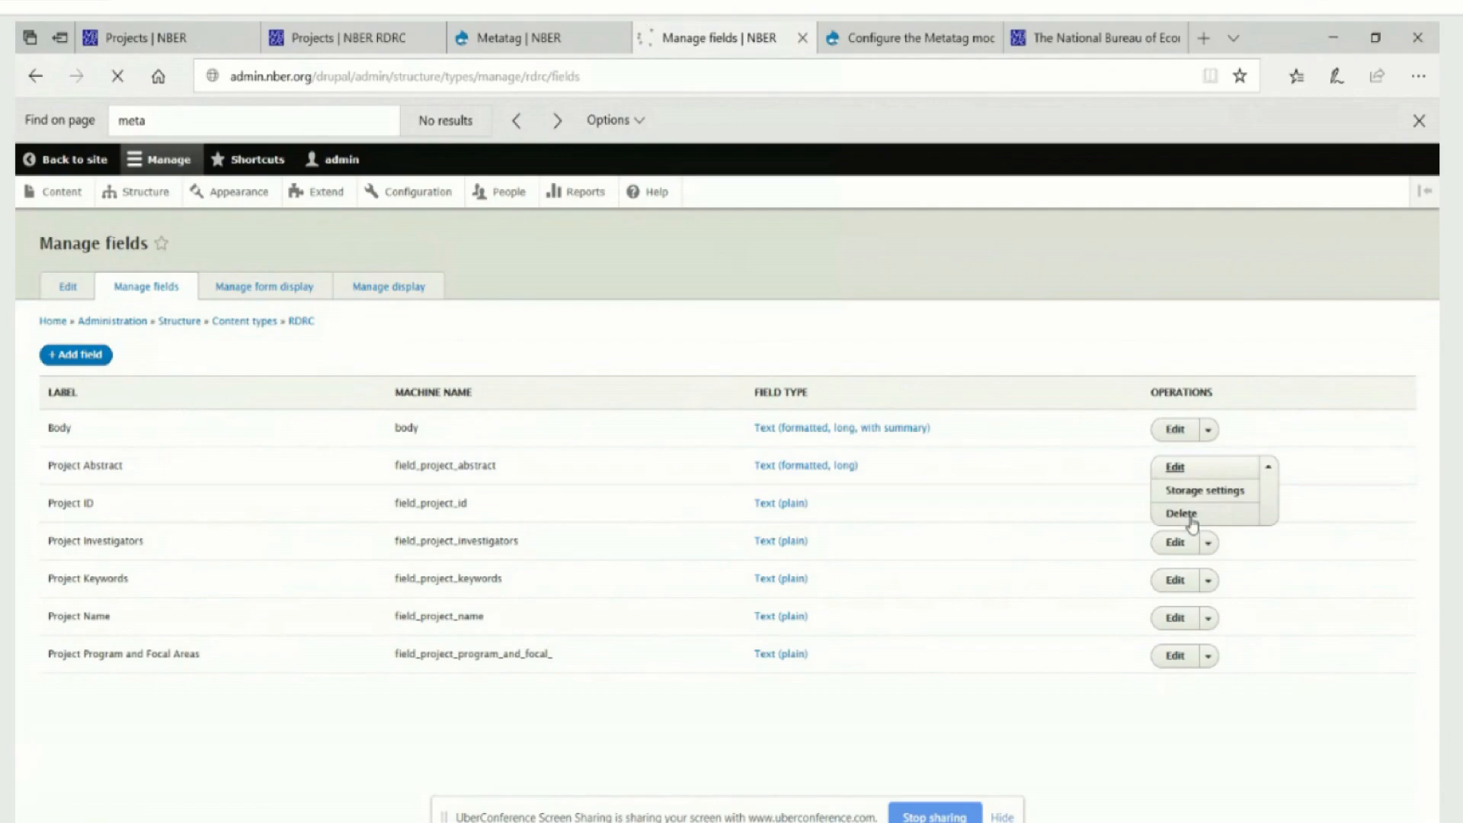
{"action": "left_click", "coordinate": [95, 507]}
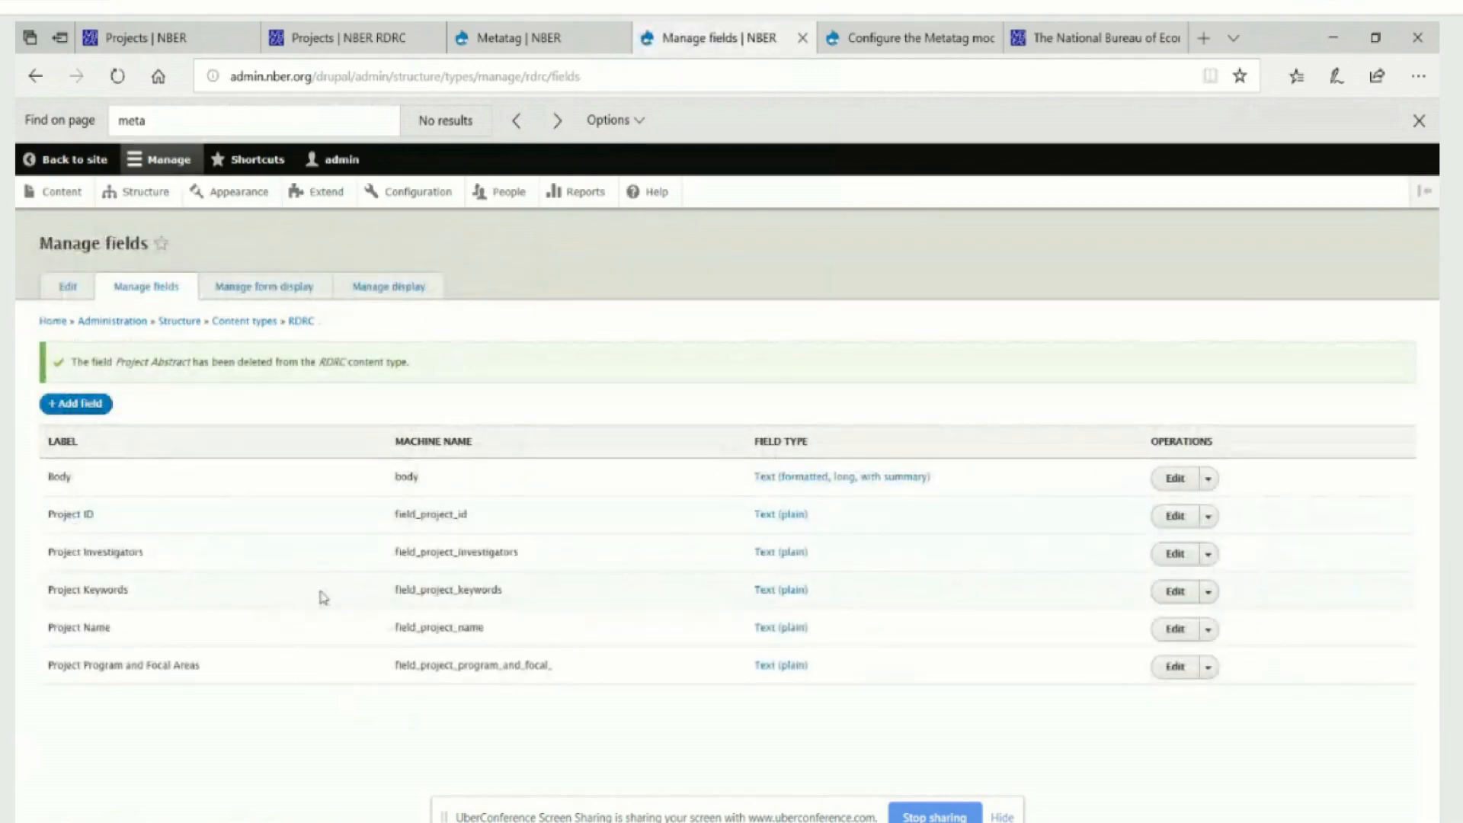
- Delete the Project ID and Project Investigators fields from the RDRC content type
{"action": "left_click", "coordinate": [1208, 516]}
{"action": "left_click", "coordinate": [1183, 568]}
{"action": "left_click", "coordinate": [62, 502]}
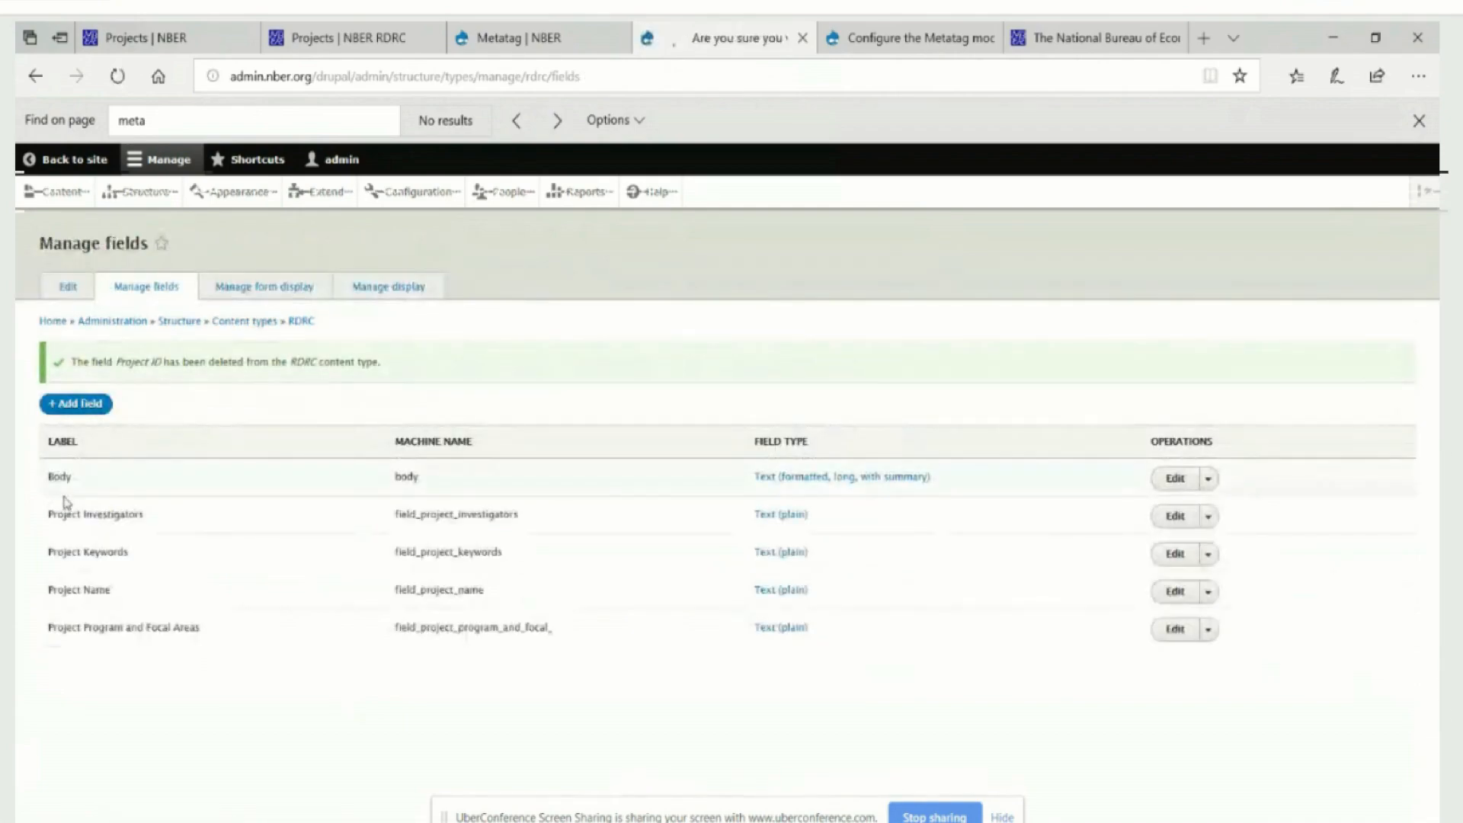
{"action": "left_click", "coordinate": [1208, 519]}
{"action": "left_click", "coordinate": [1195, 566]}
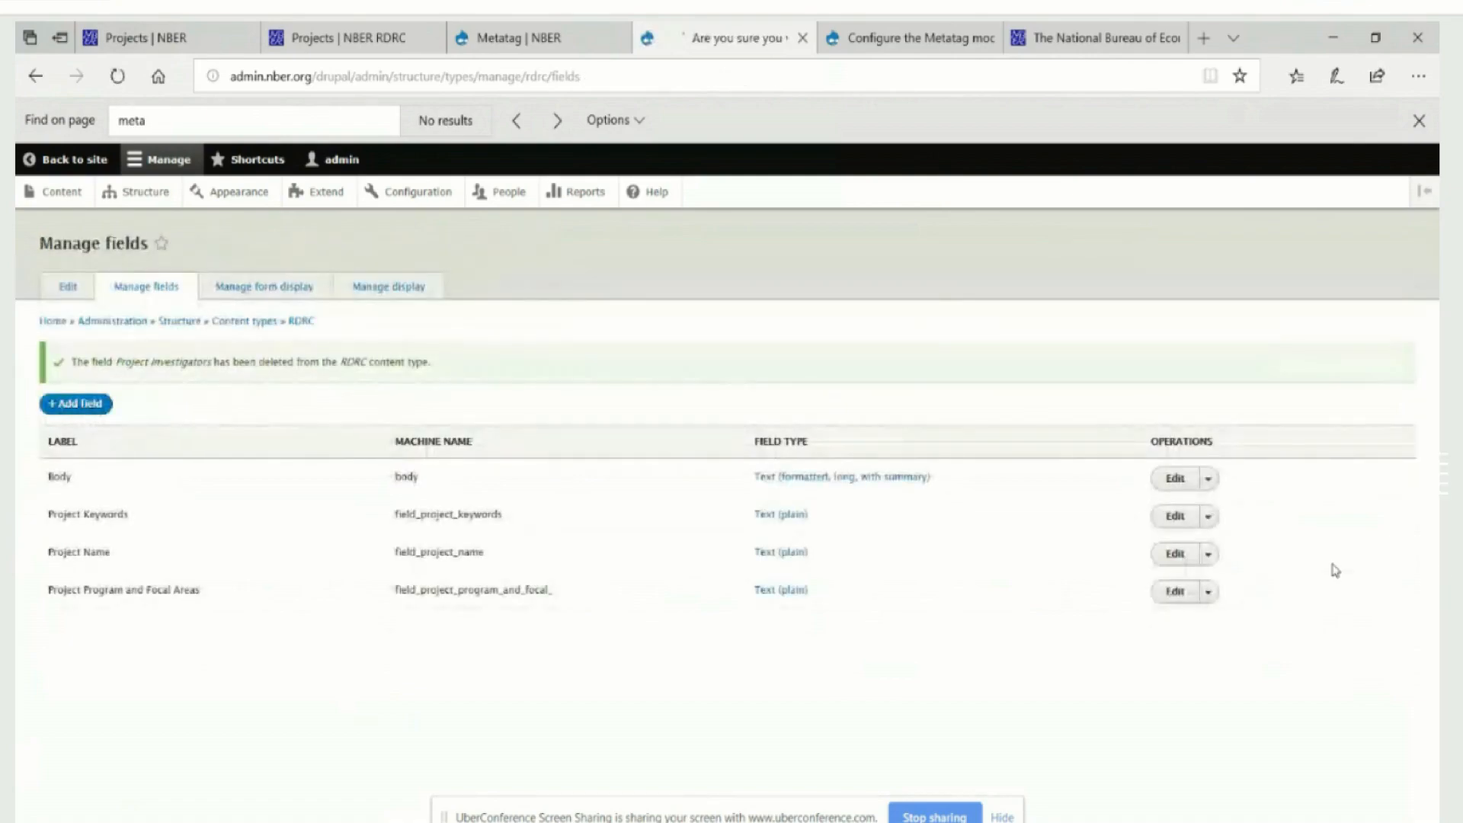
- Delete the Project Keywords field from the RDRC content type
{"action": "left_click", "coordinate": [1208, 516]}
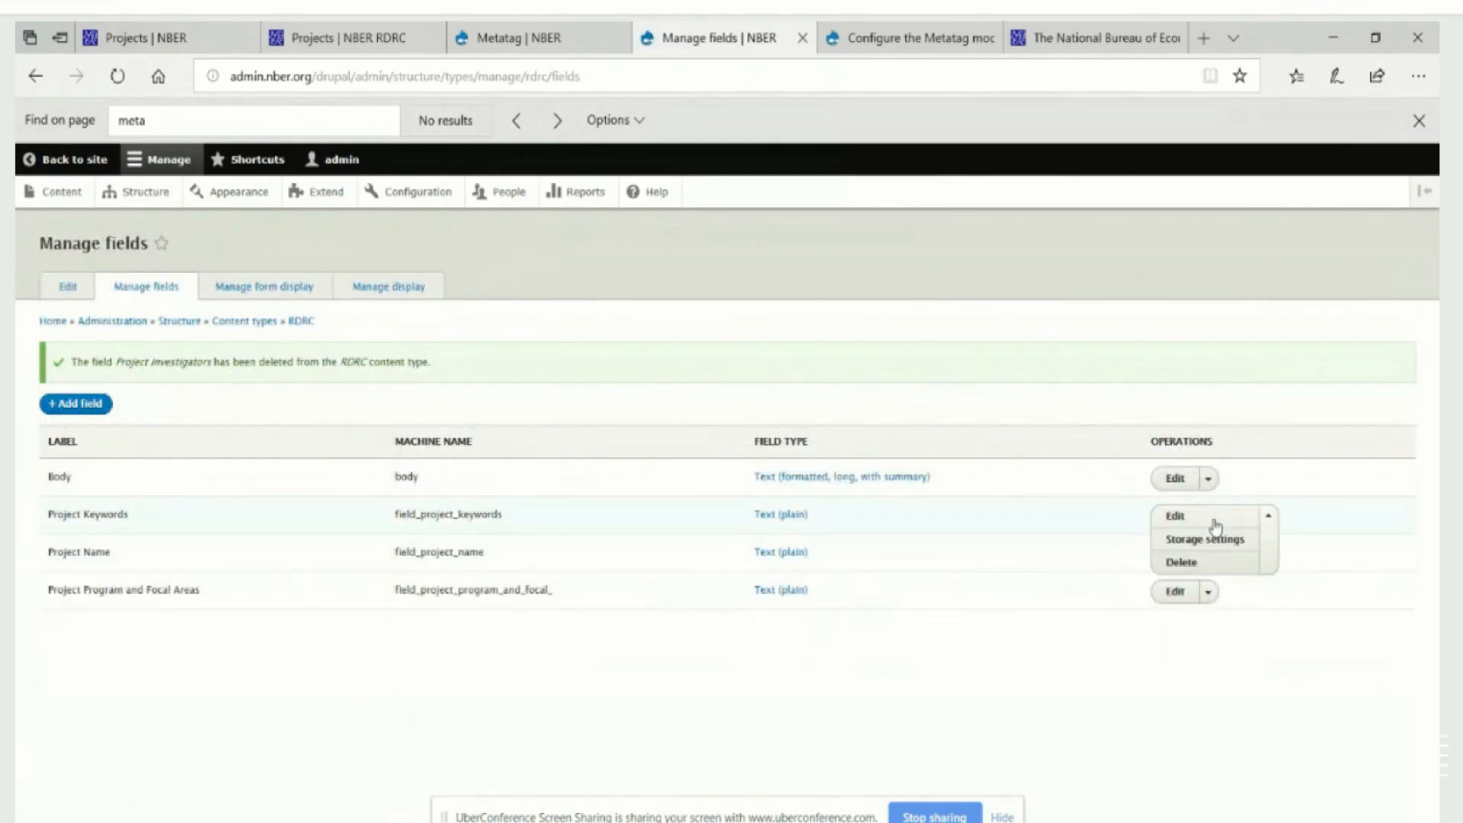
{"action": "left_click", "coordinate": [1197, 564]}
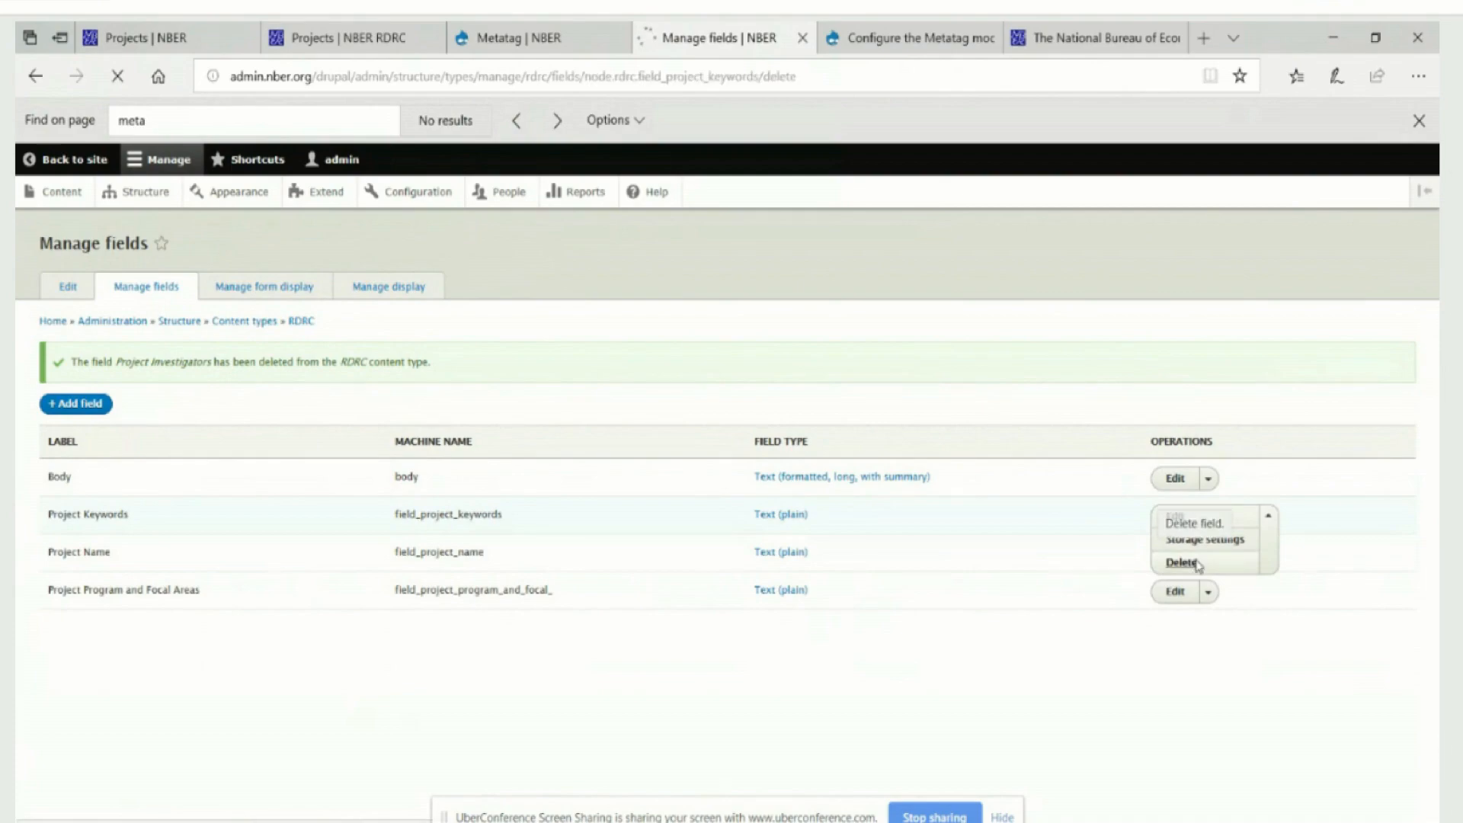
{"action": "left_click", "coordinate": [87, 503]}
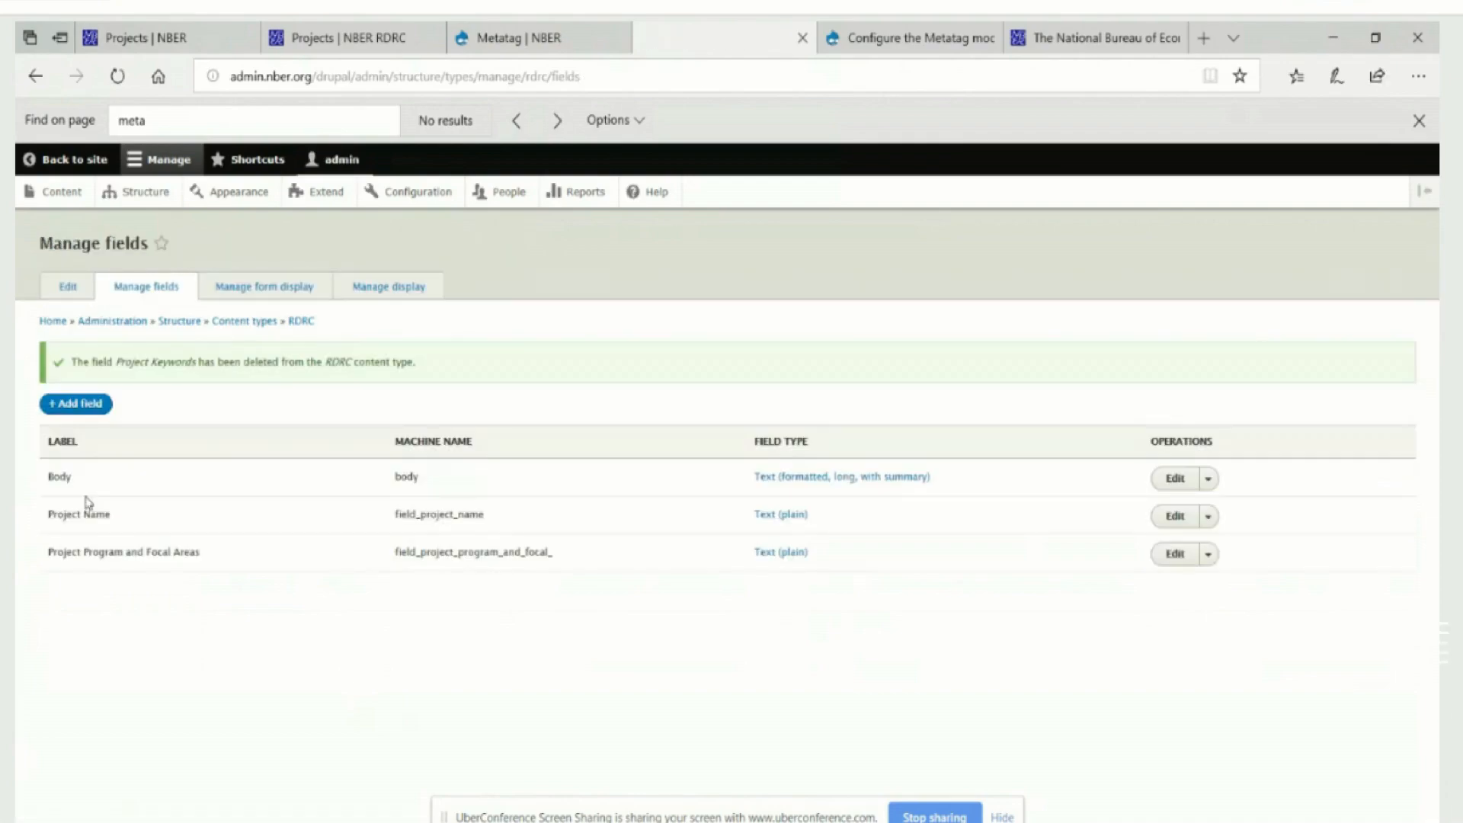
- Delete the Project Name and Project Program and Focal Areas fields from the RDRC content type
{"action": "left_click", "coordinate": [1208, 516]}
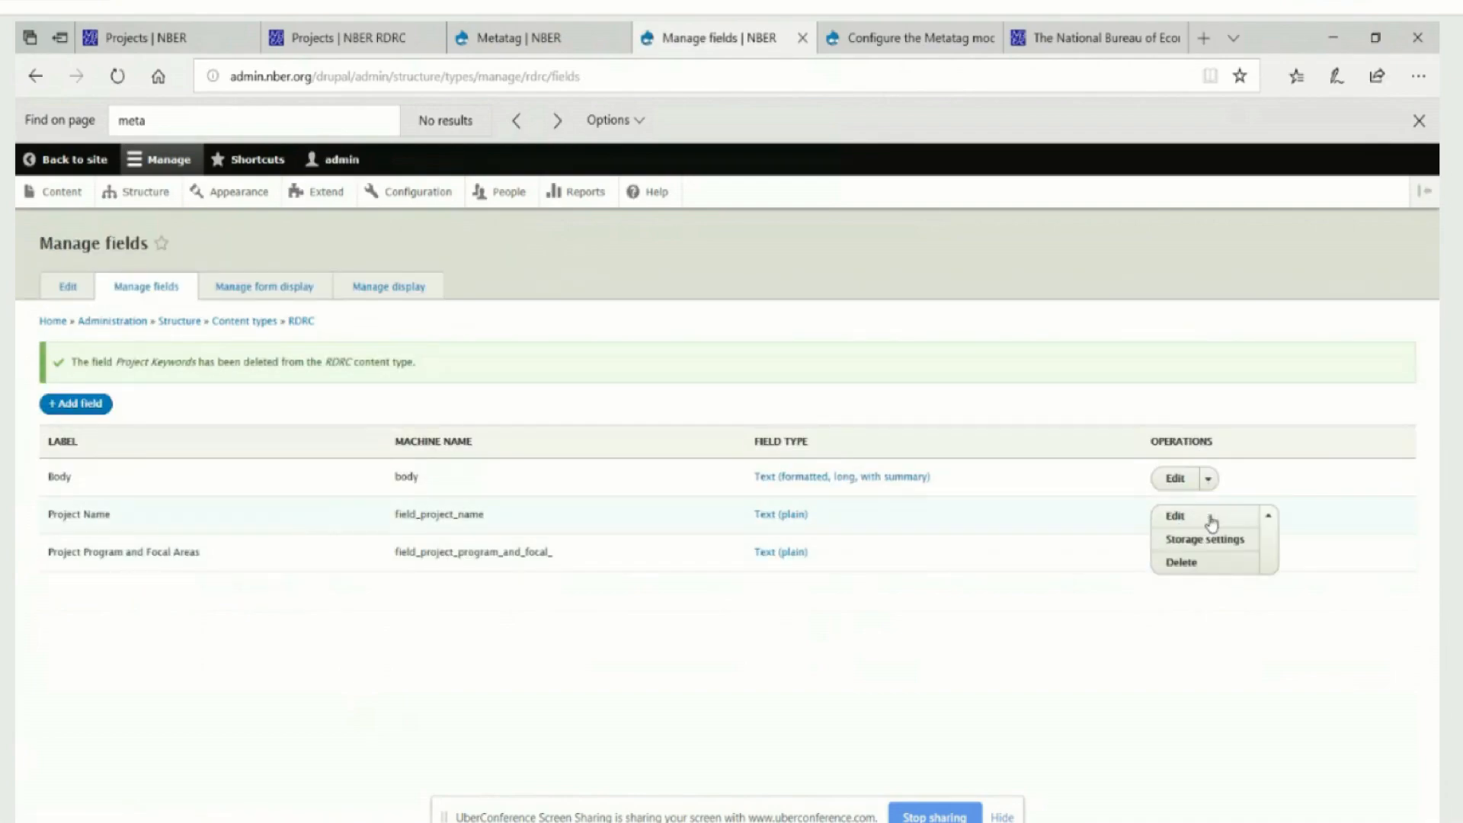
{"action": "left_click", "coordinate": [1183, 564]}
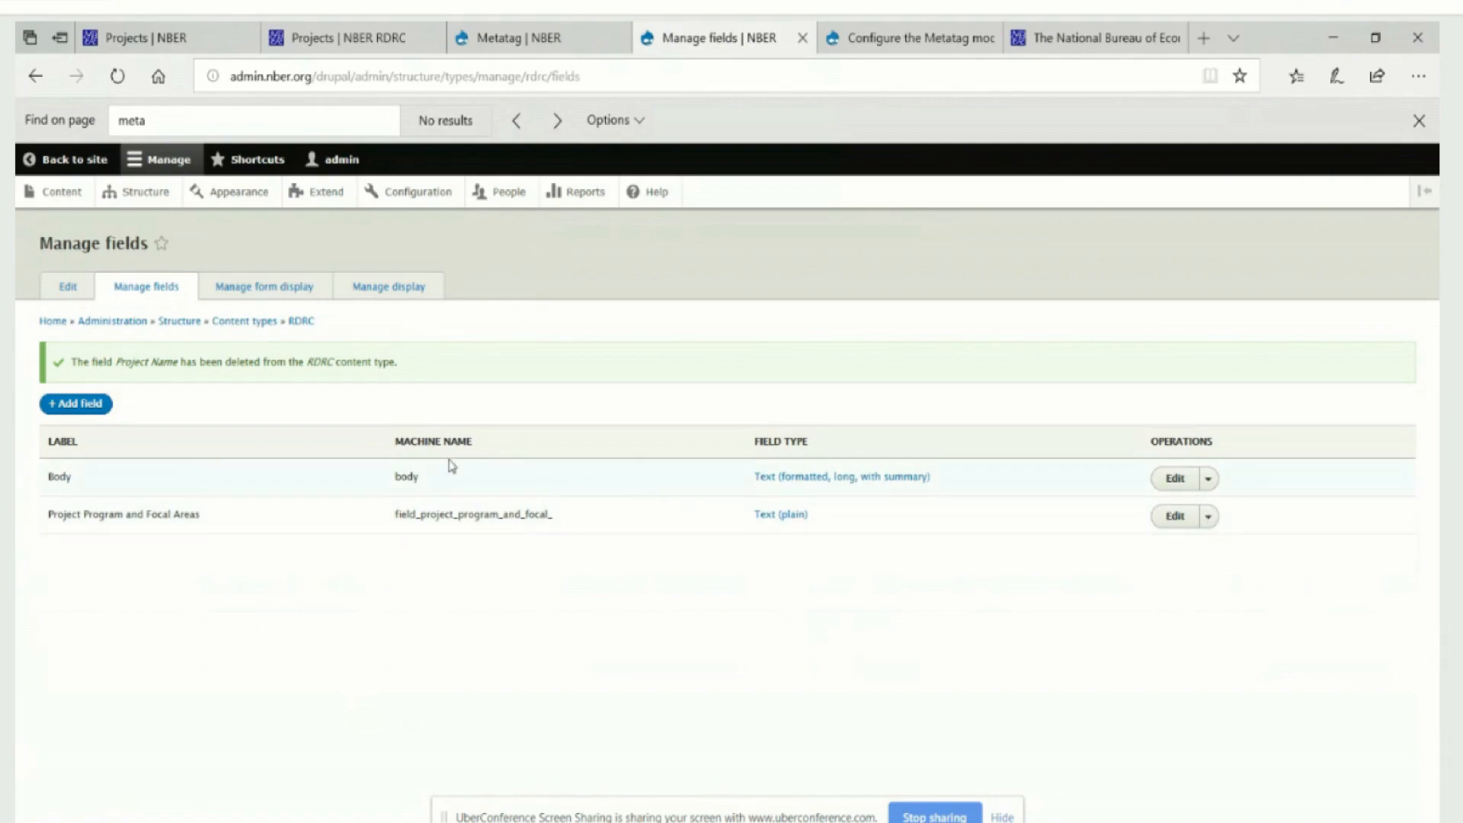
{"action": "left_click", "coordinate": [1208, 516]}
{"action": "left_click", "coordinate": [1187, 564]}
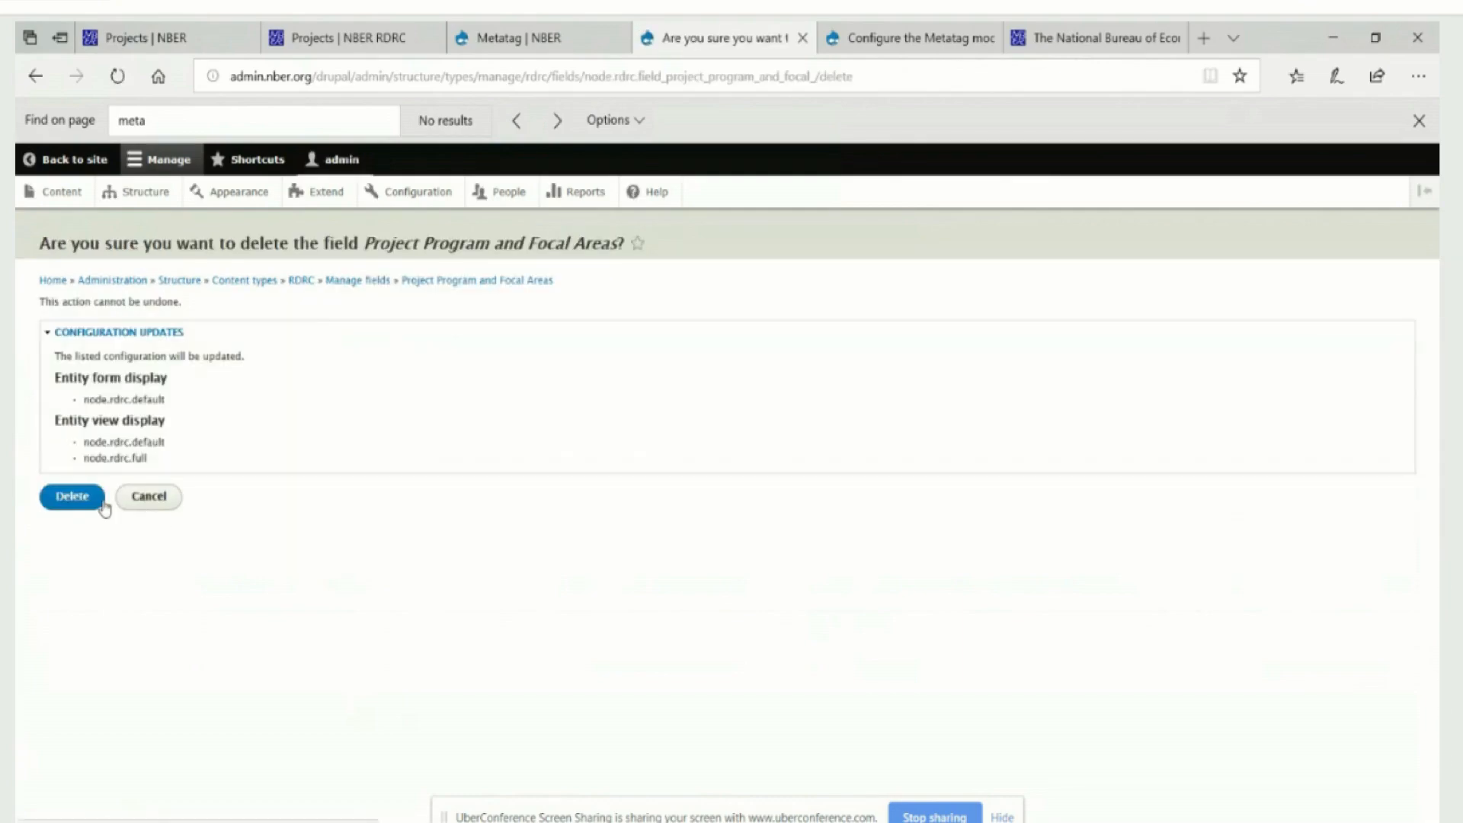
{"action": "left_click", "coordinate": [82, 502]}
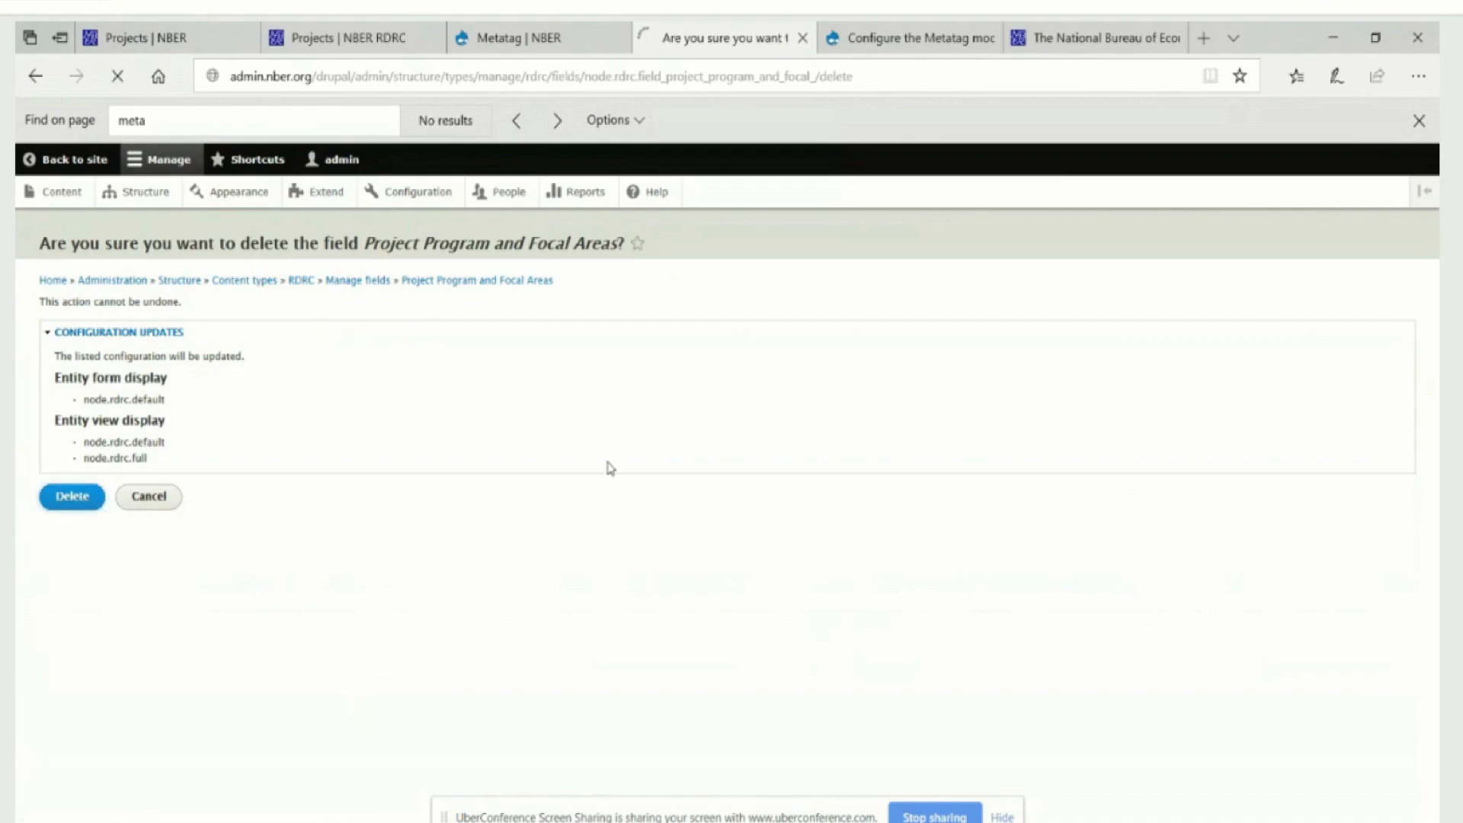
- Open the RDRC Projects page for editing and examine the project entries in its body
{"action": "left_click", "coordinate": [313, 42]}
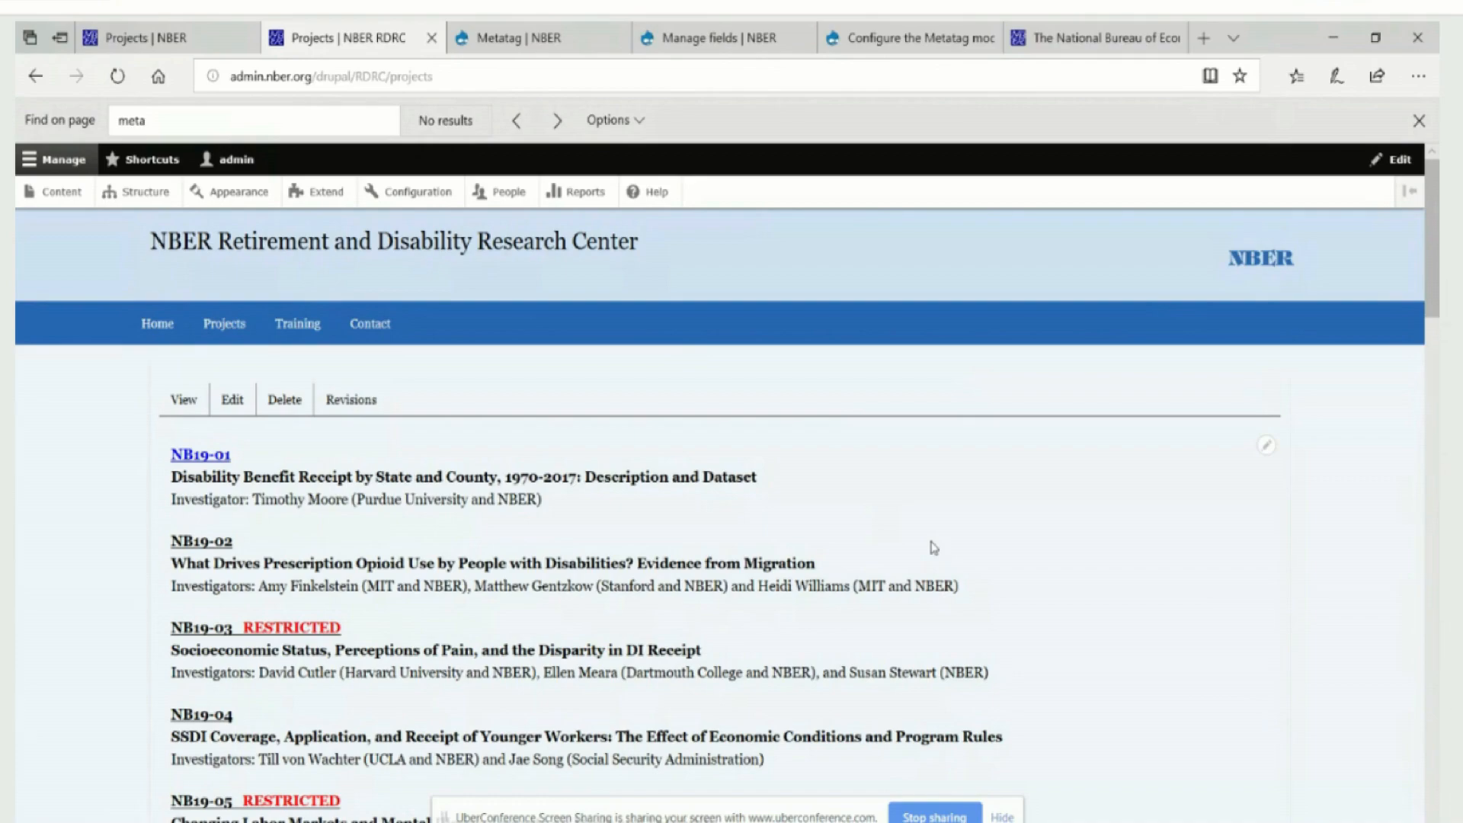
{"action": "left_click", "coordinate": [232, 400]}
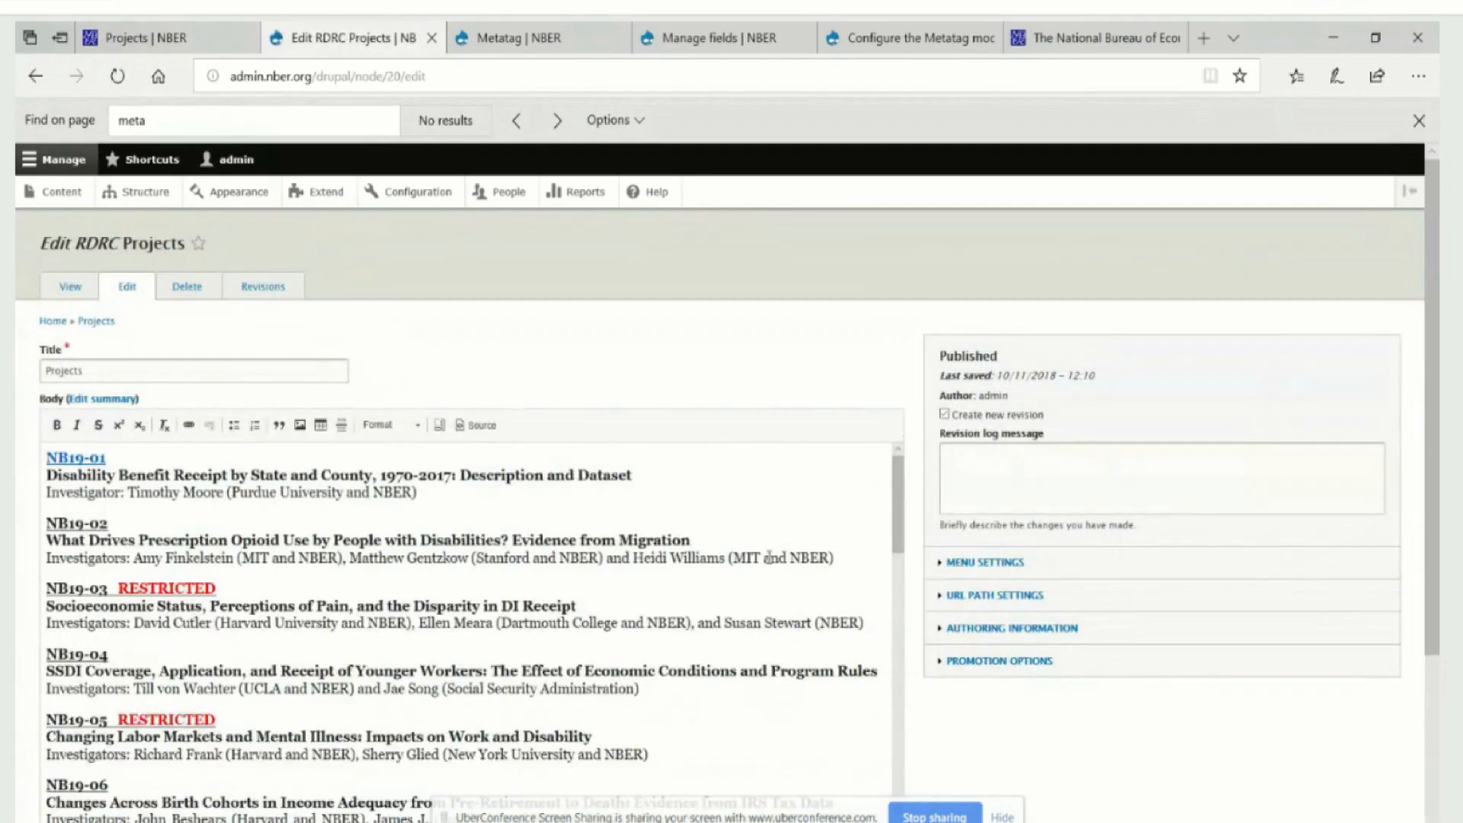
{"action": "left_click_drag", "start_coordinate": [902, 507], "coordinate": [903, 508]}
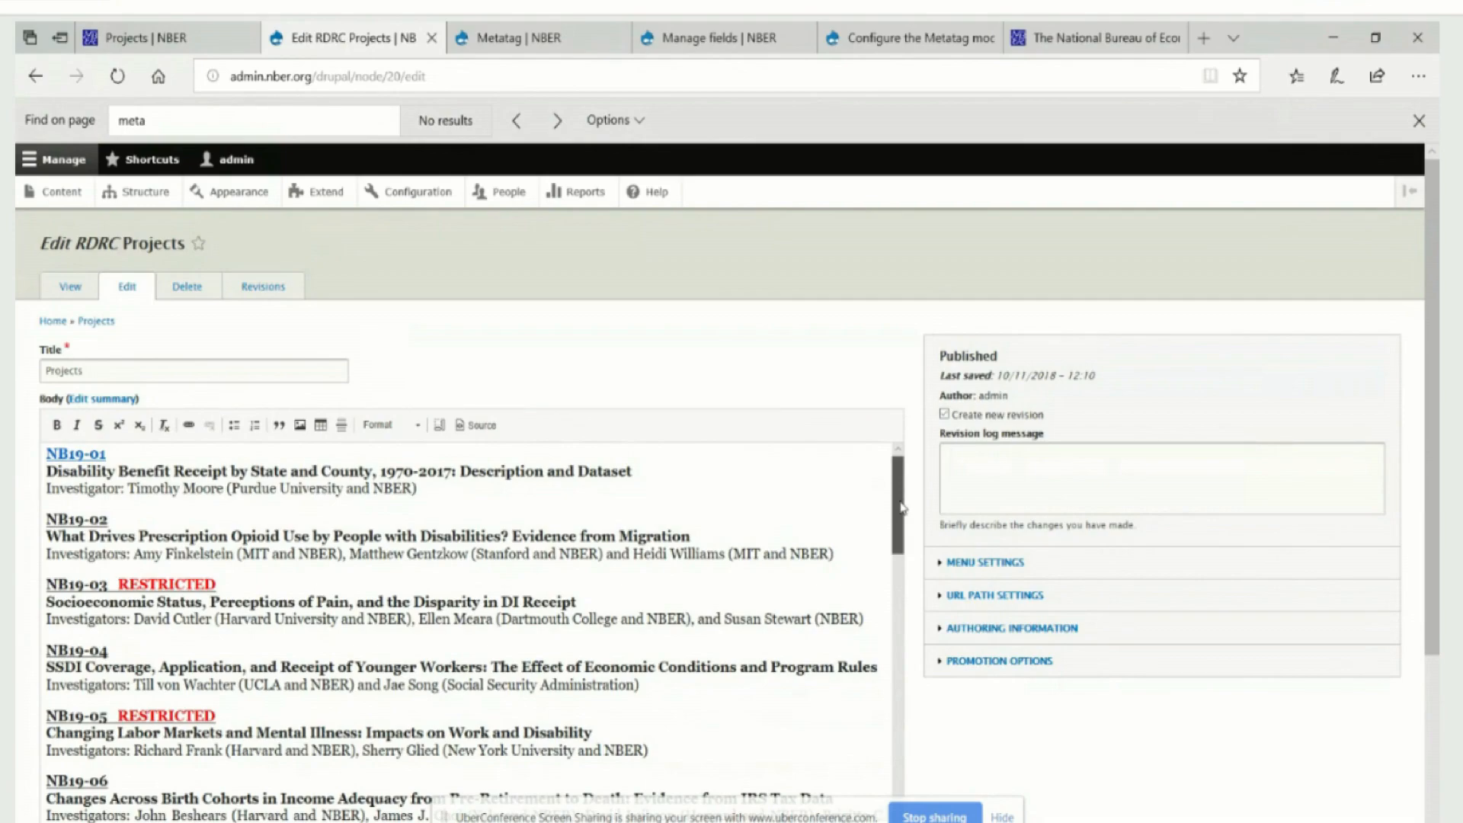
{"action": "left_click_drag", "start_coordinate": [902, 506], "coordinate": [903, 504]}
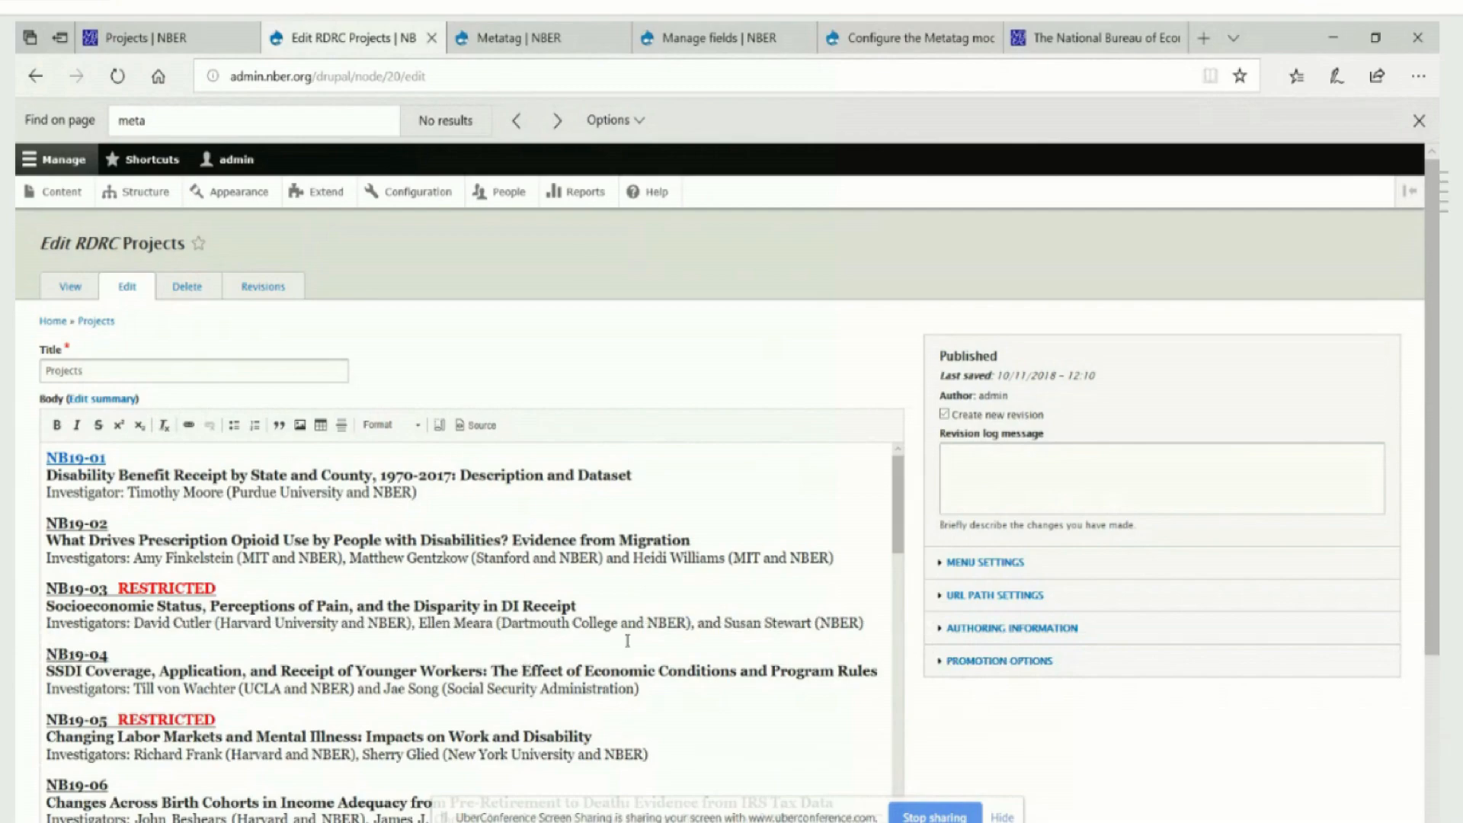
- Create a new content type named RDRC Projects with an empty description and save it to manage its fields
{"action": "left_click", "coordinate": [58, 200]}
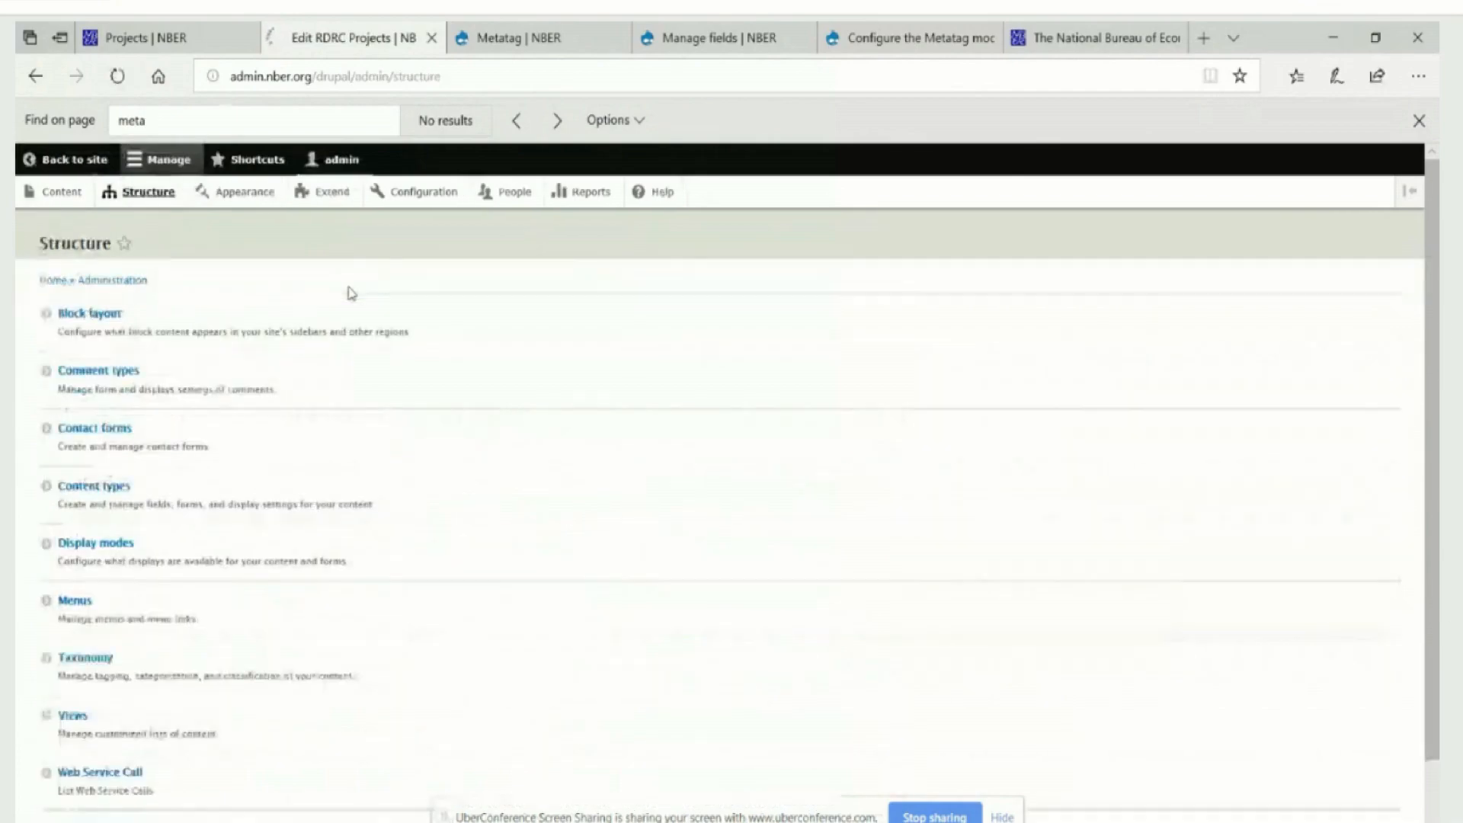
{"action": "left_click", "coordinate": [71, 487]}
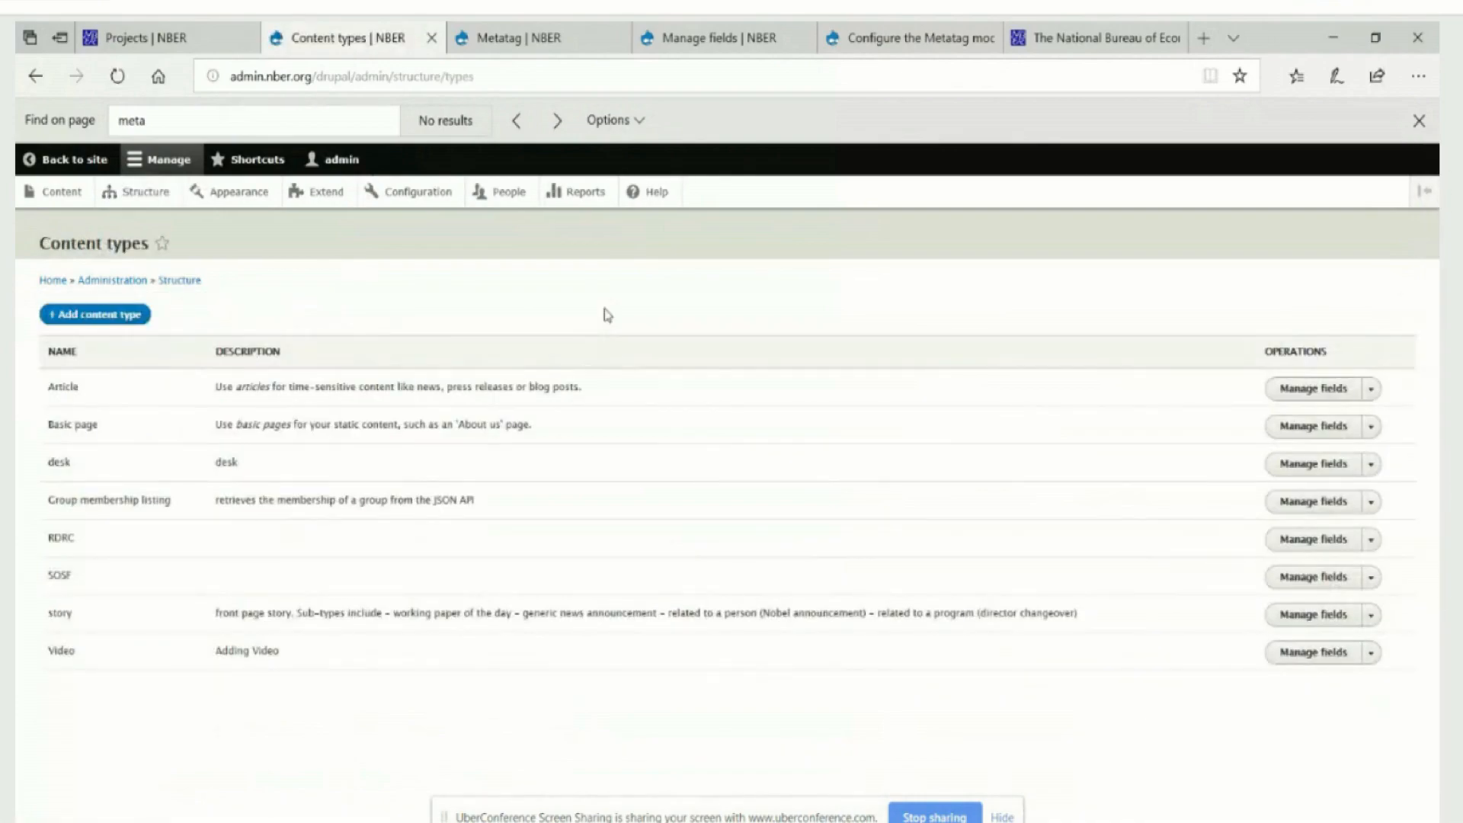
{"action": "left_click", "coordinate": [106, 315]}
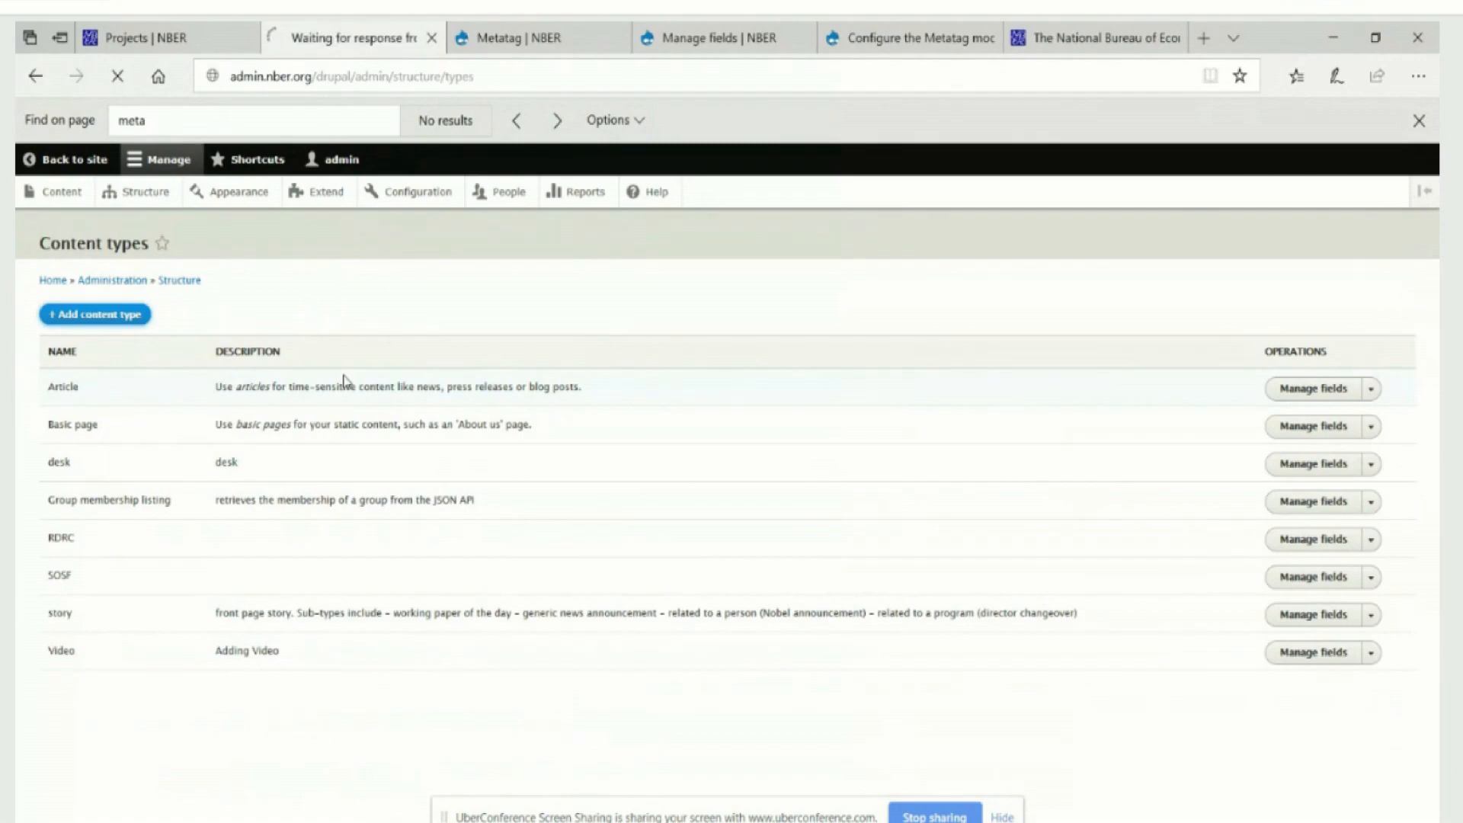
{"action": "left_click", "coordinate": [70, 345]}
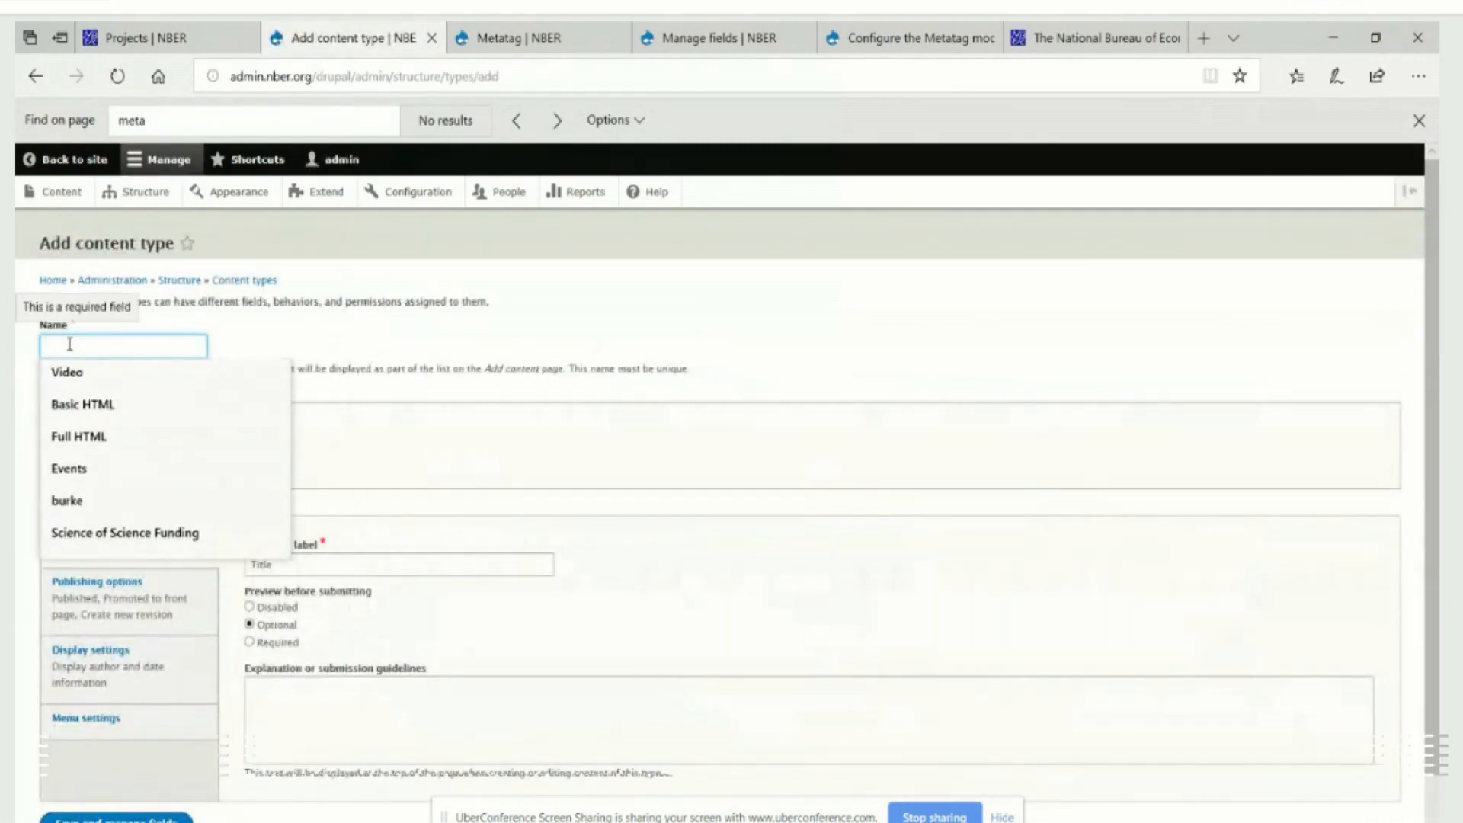
{"action": "type", "text": "RDRC"}
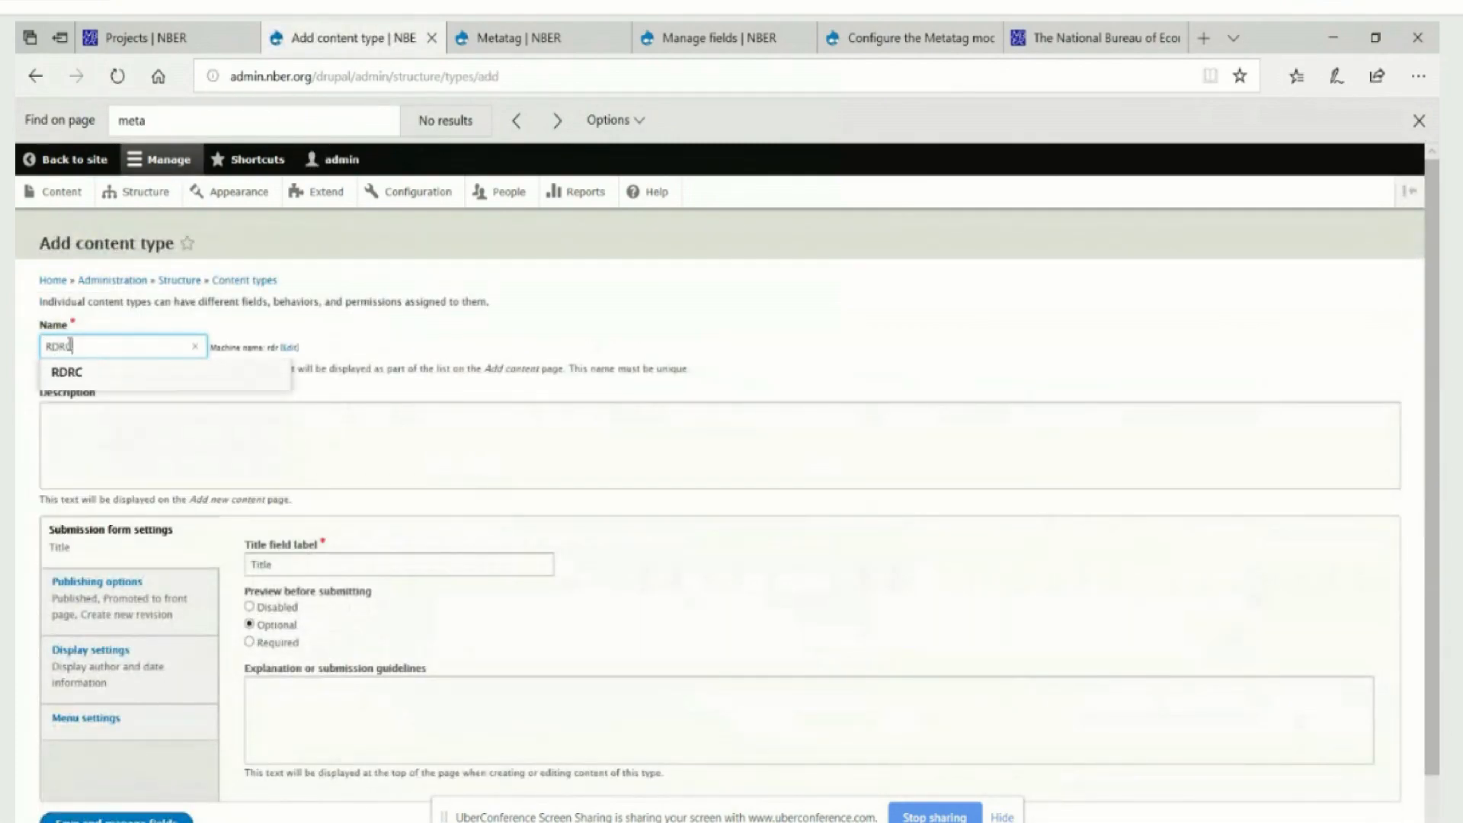
{"action": "type", "text": " P"}
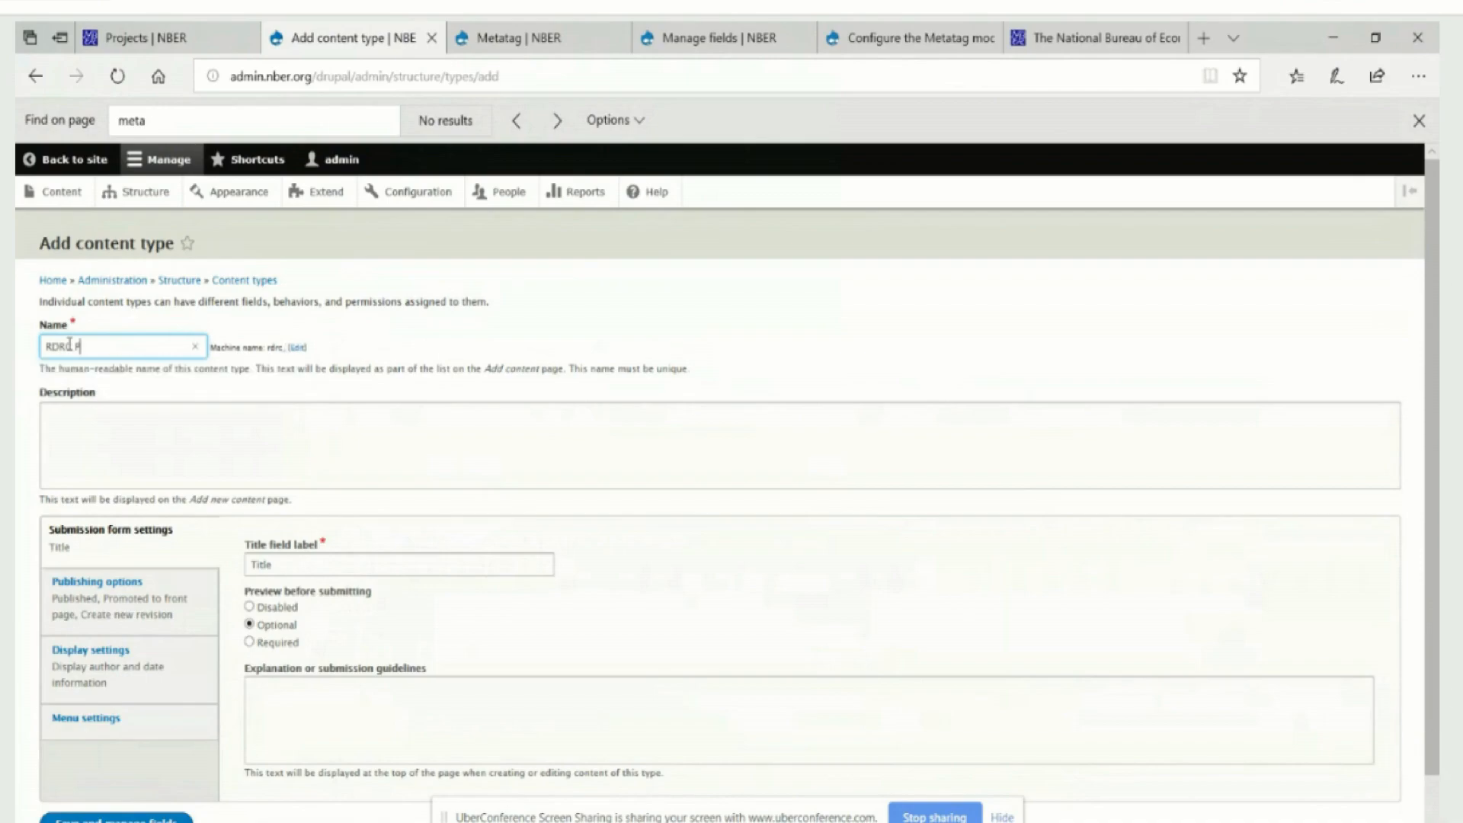
{"action": "type", "text": "rojects"}
{"action": "key", "text": "Tab"}
{"action": "left_click", "coordinate": [82, 429]}
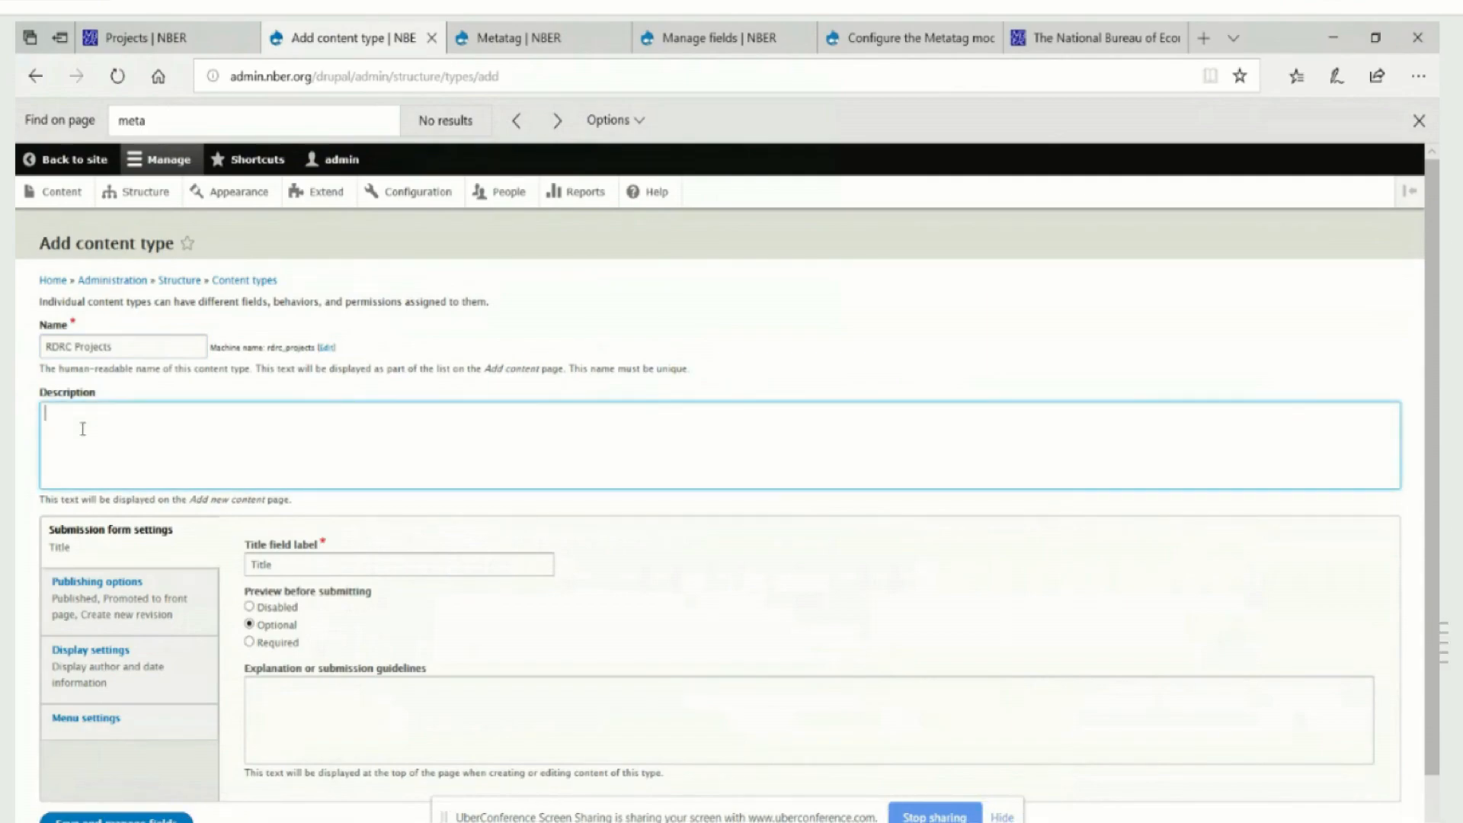
{"action": "scroll", "coordinate": [82, 434], "scroll_direction": "down", "scroll_amount": 1}
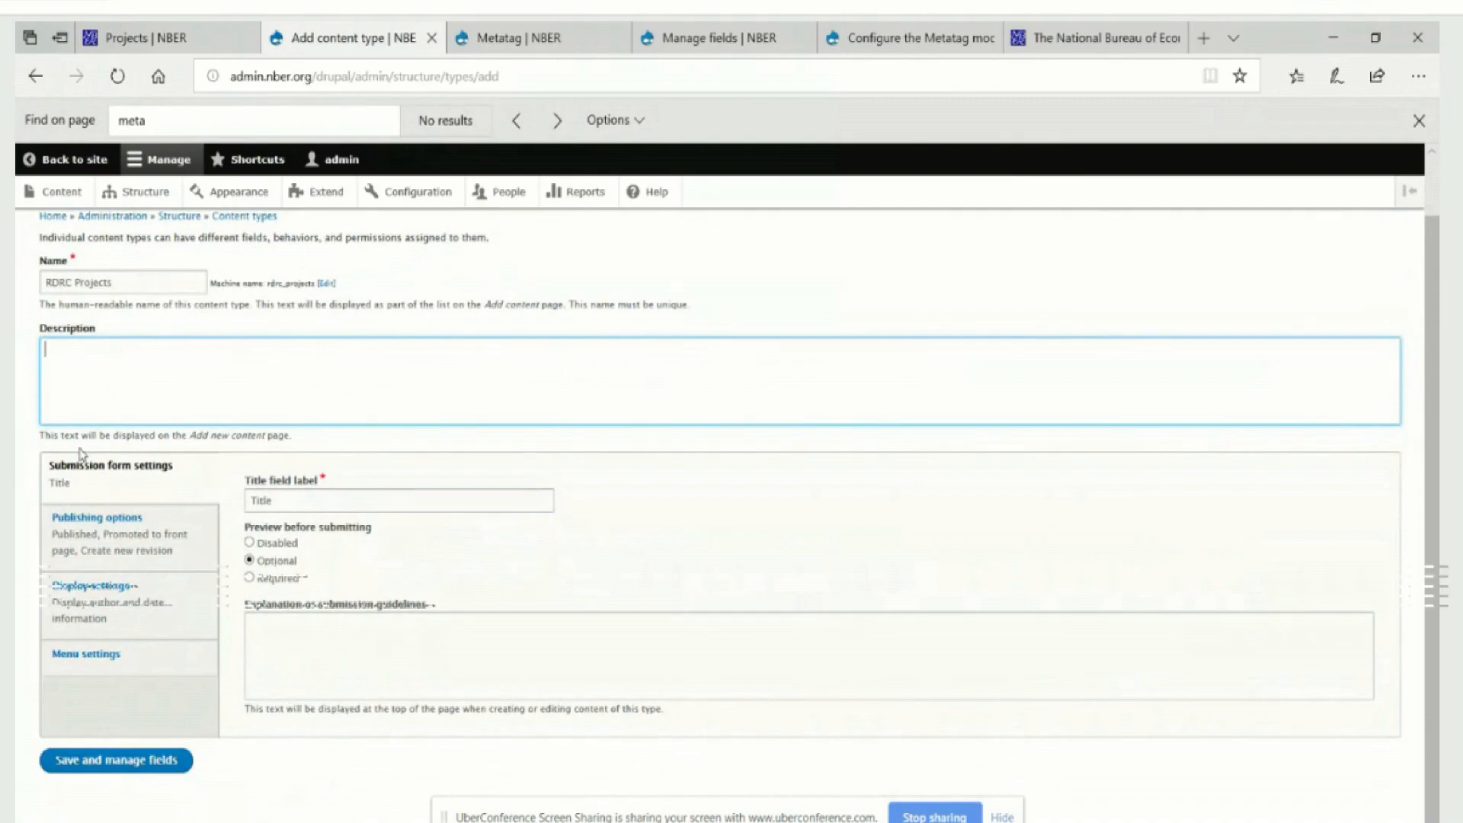
{"action": "left_click", "coordinate": [90, 764]}
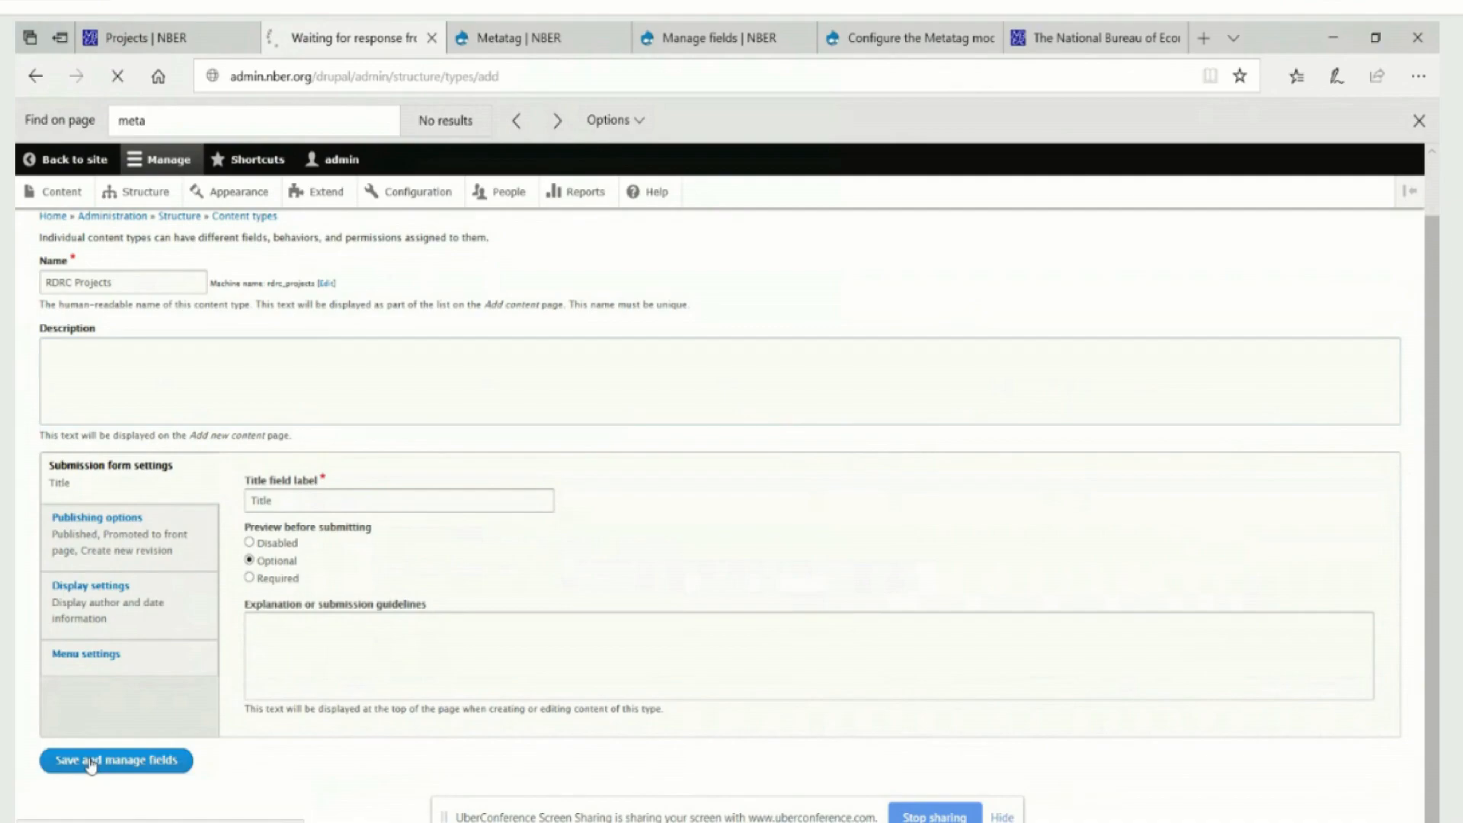
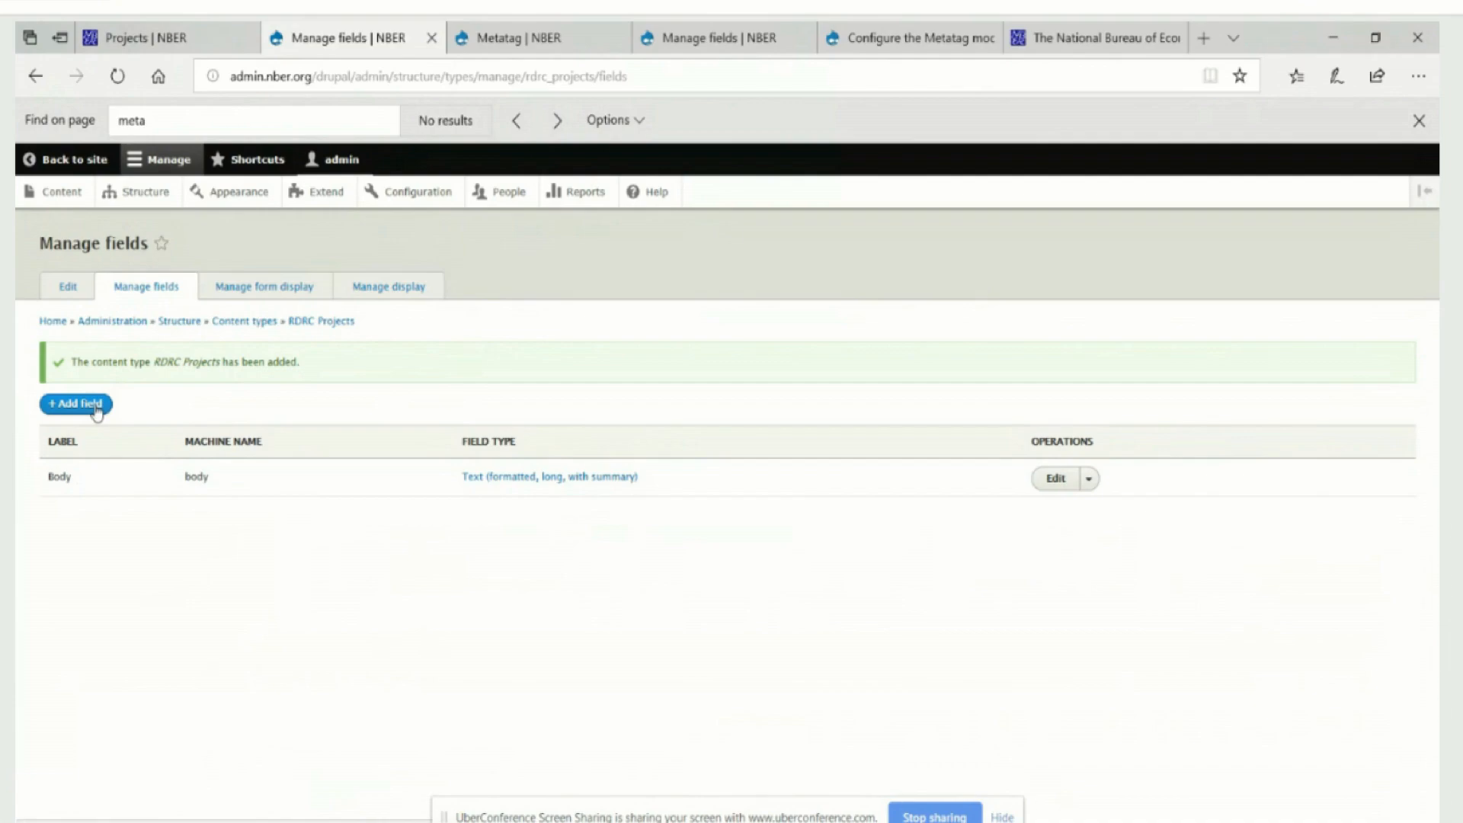
- Start adding a field to the RDRC Projects content type and bring up the available field types
{"action": "left_click", "coordinate": [95, 409]}
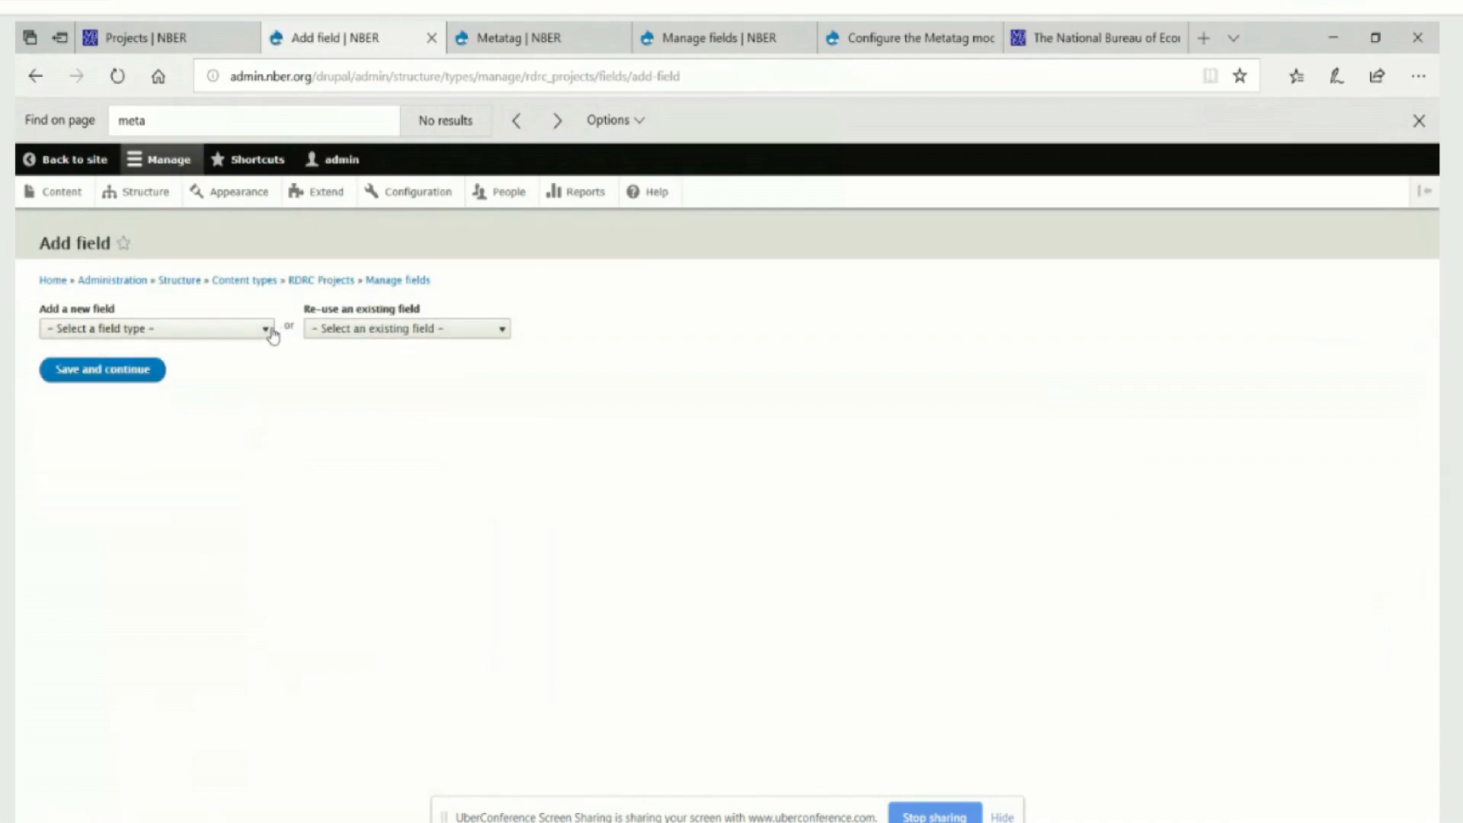
{"action": "left_click", "coordinate": [269, 332]}
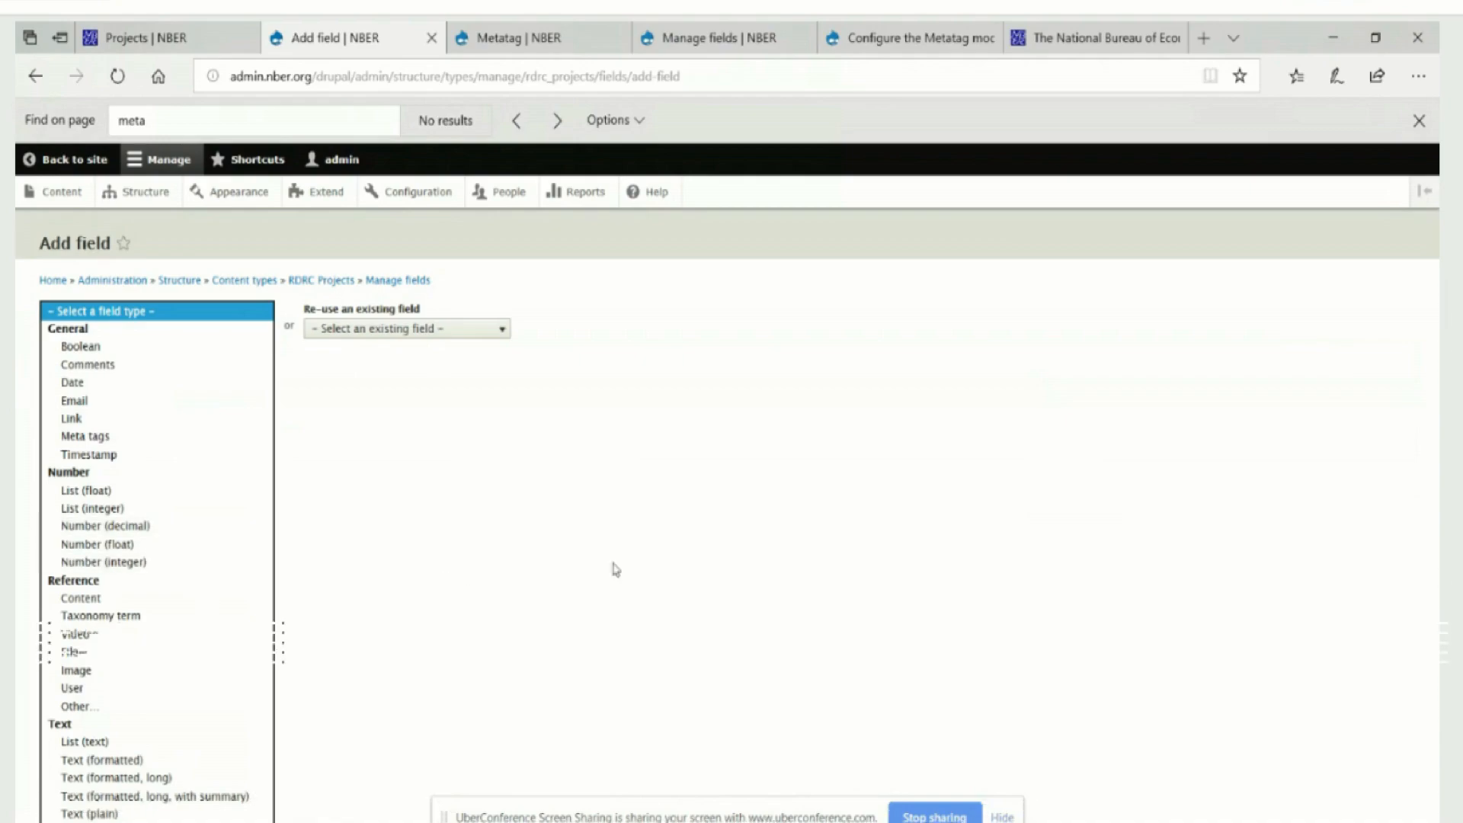
- Switch to the Year 1 Funded Projects abstracts document in Word and examine how the NB19-01 abstract is structured
{"action": "left_click", "coordinate": [632, 821]}
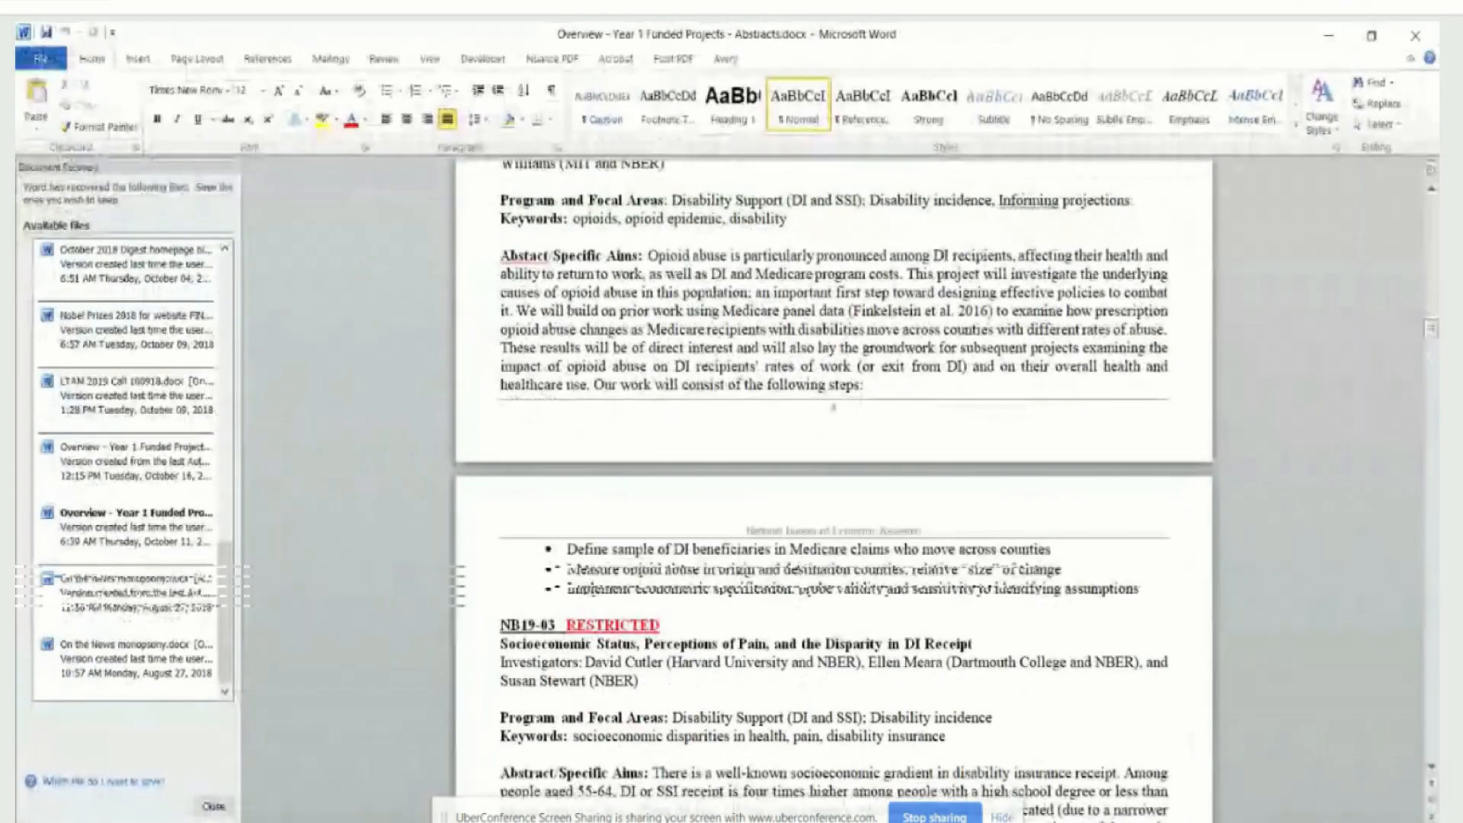
{"action": "scroll", "coordinate": [835, 487], "scroll_direction": "up", "scroll_amount": 10}
{"action": "scroll", "coordinate": [485, 381], "scroll_direction": "up", "scroll_amount": 3}
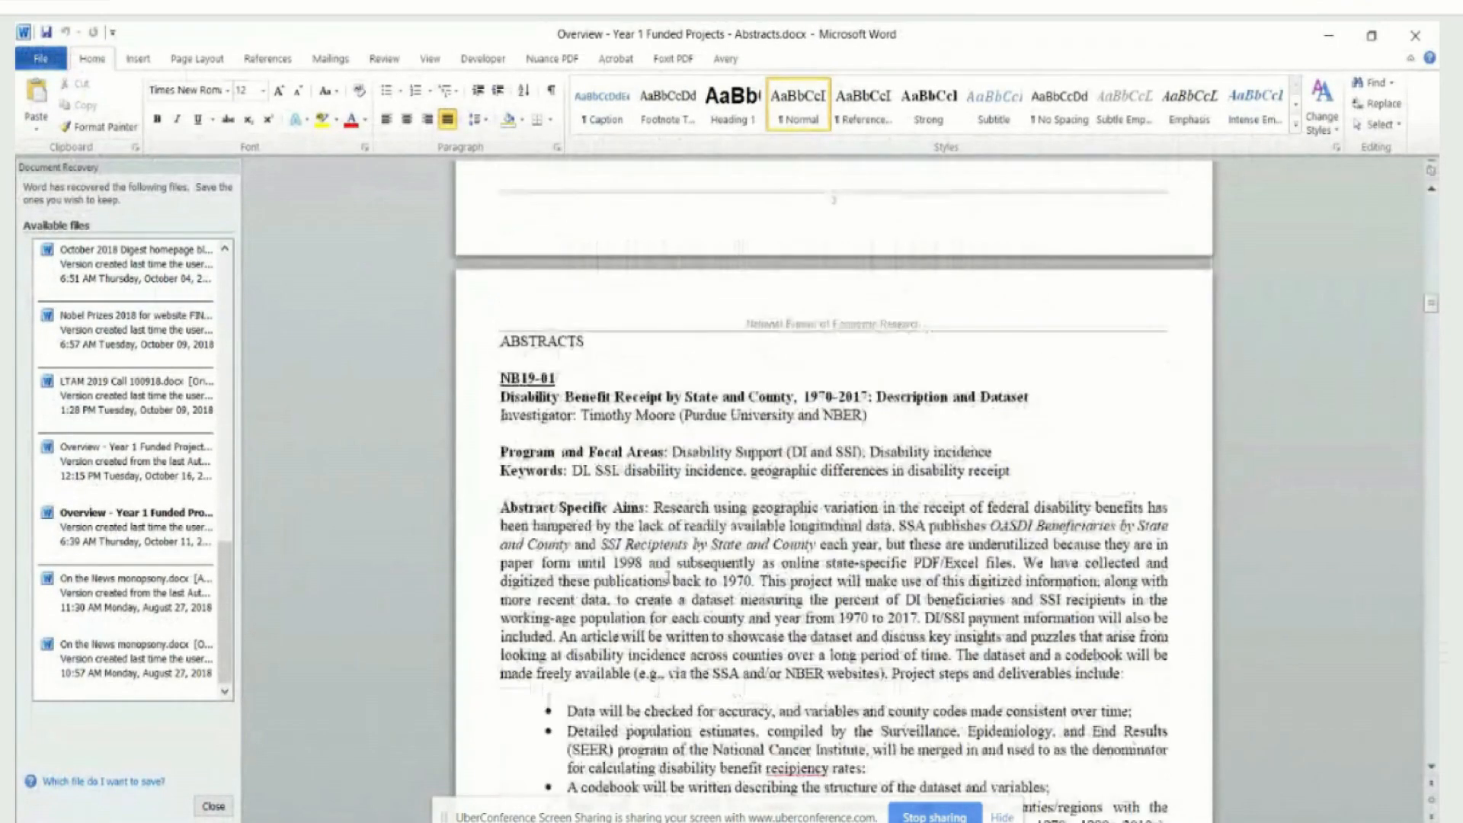
{"action": "left_click", "coordinate": [484, 379]}
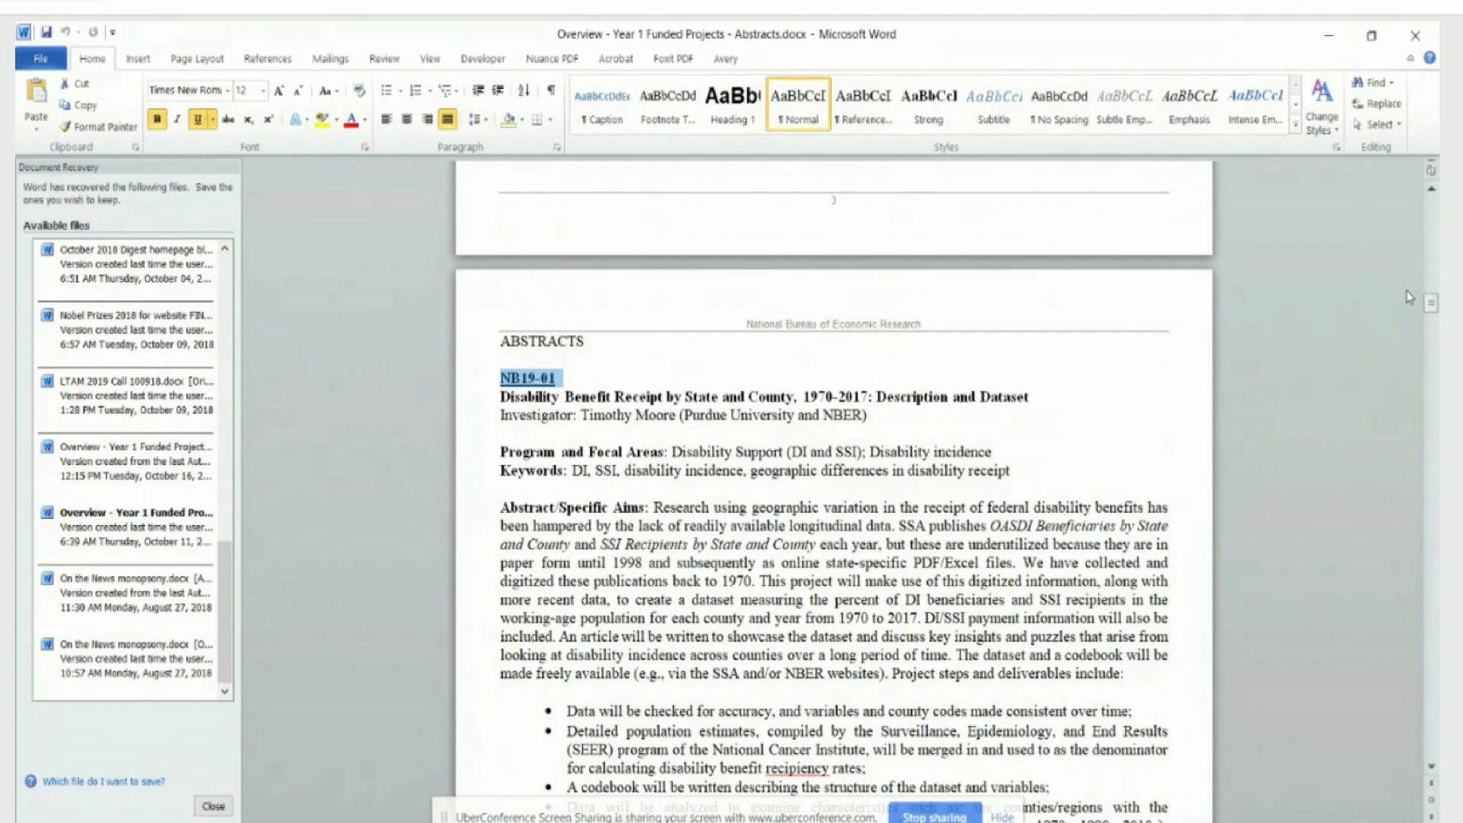
- Review the project list at the start of the Word document, from NB19-01 through the unfunded projects, and return to the browser
{"action": "left_click_drag", "start_coordinate": [1432, 309], "coordinate": [1432, 207]}
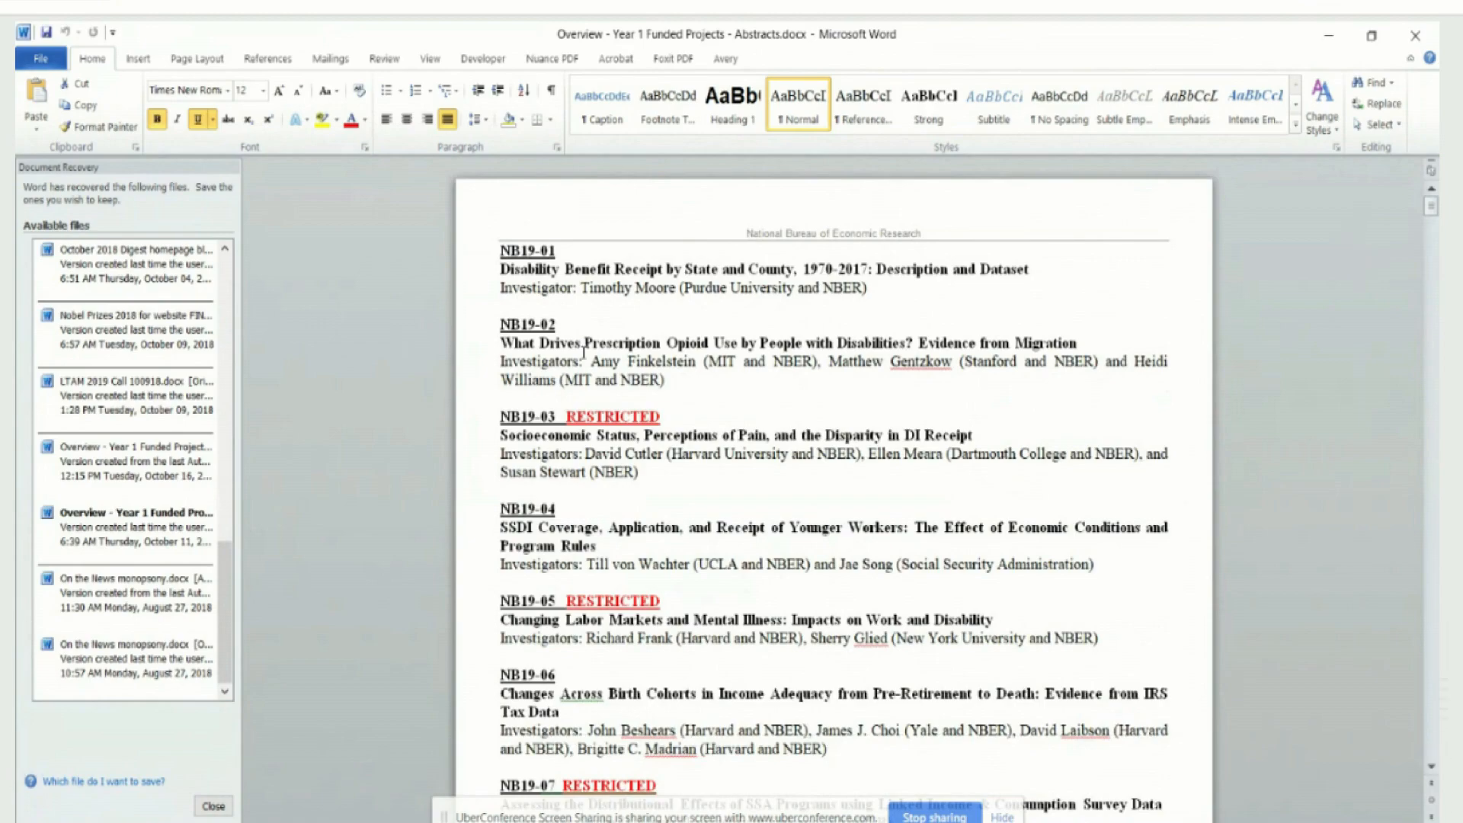
{"action": "left_click_drag", "start_coordinate": [501, 250], "coordinate": [564, 250]}
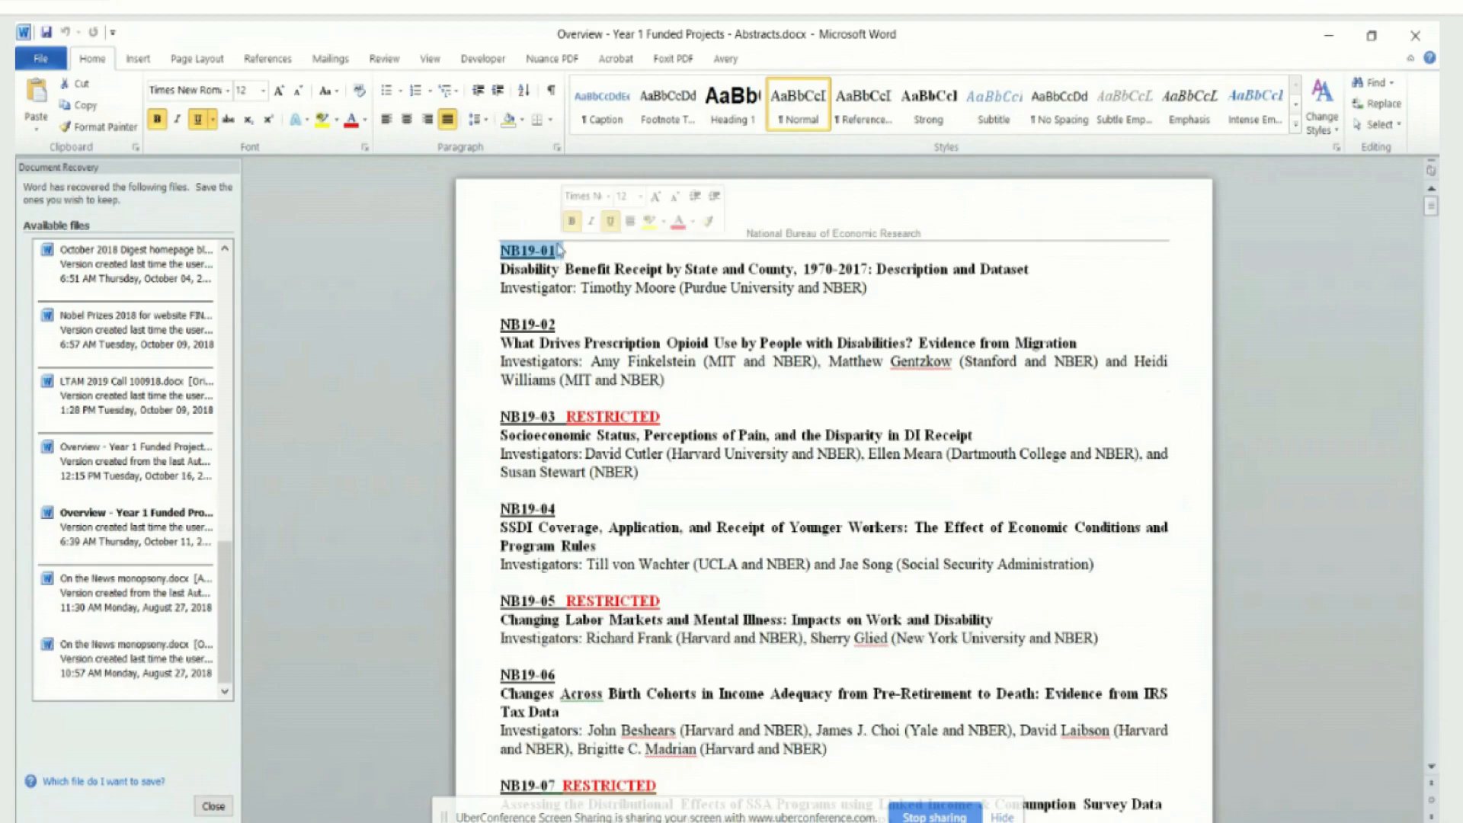
{"action": "left_click_drag", "start_coordinate": [501, 252], "coordinate": [587, 269]}
{"action": "scroll", "coordinate": [592, 351], "scroll_direction": "down", "scroll_amount": 20}
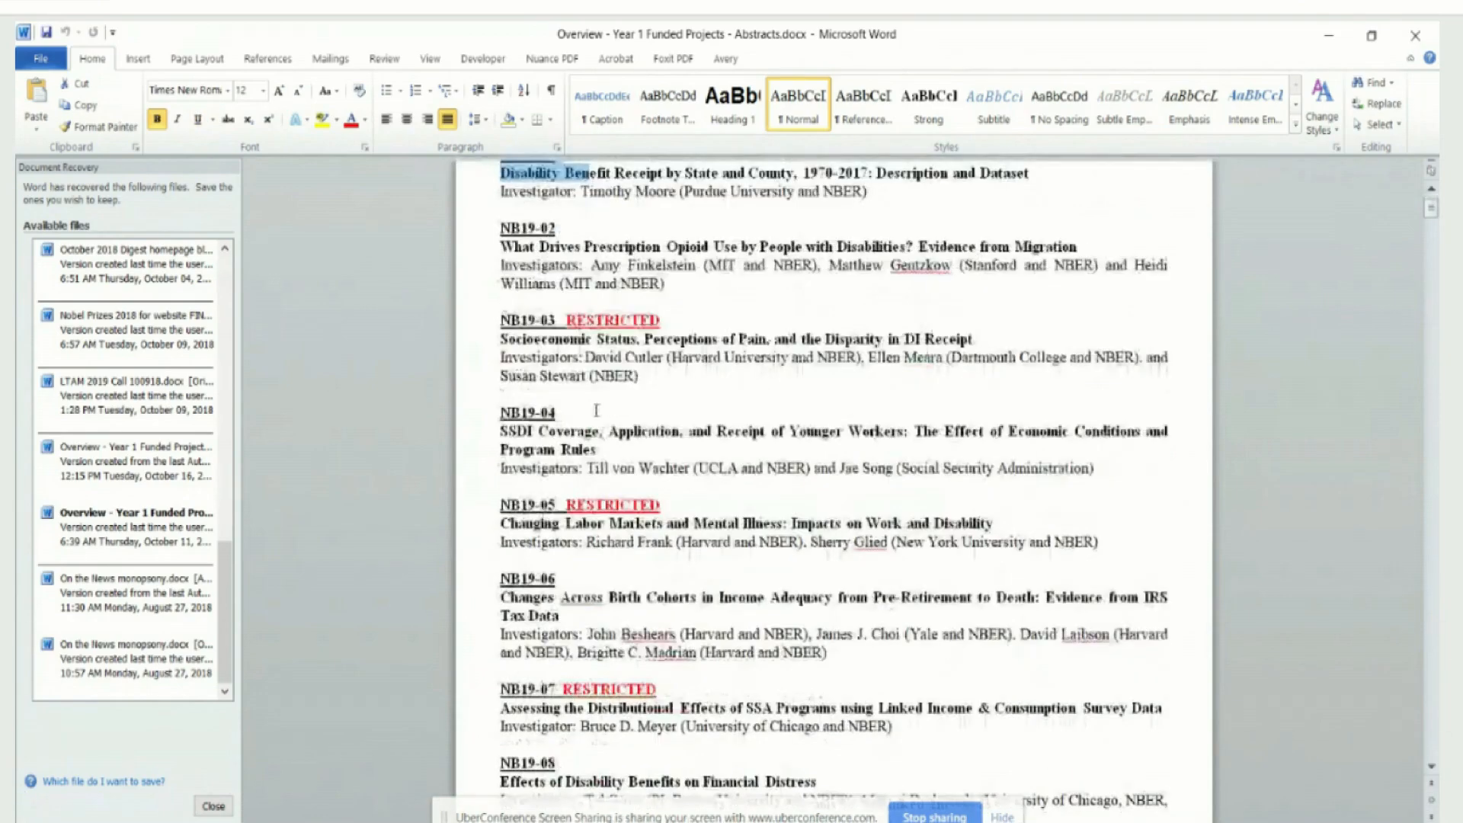
{"action": "scroll", "coordinate": [603, 410], "scroll_direction": "down", "scroll_amount": 20}
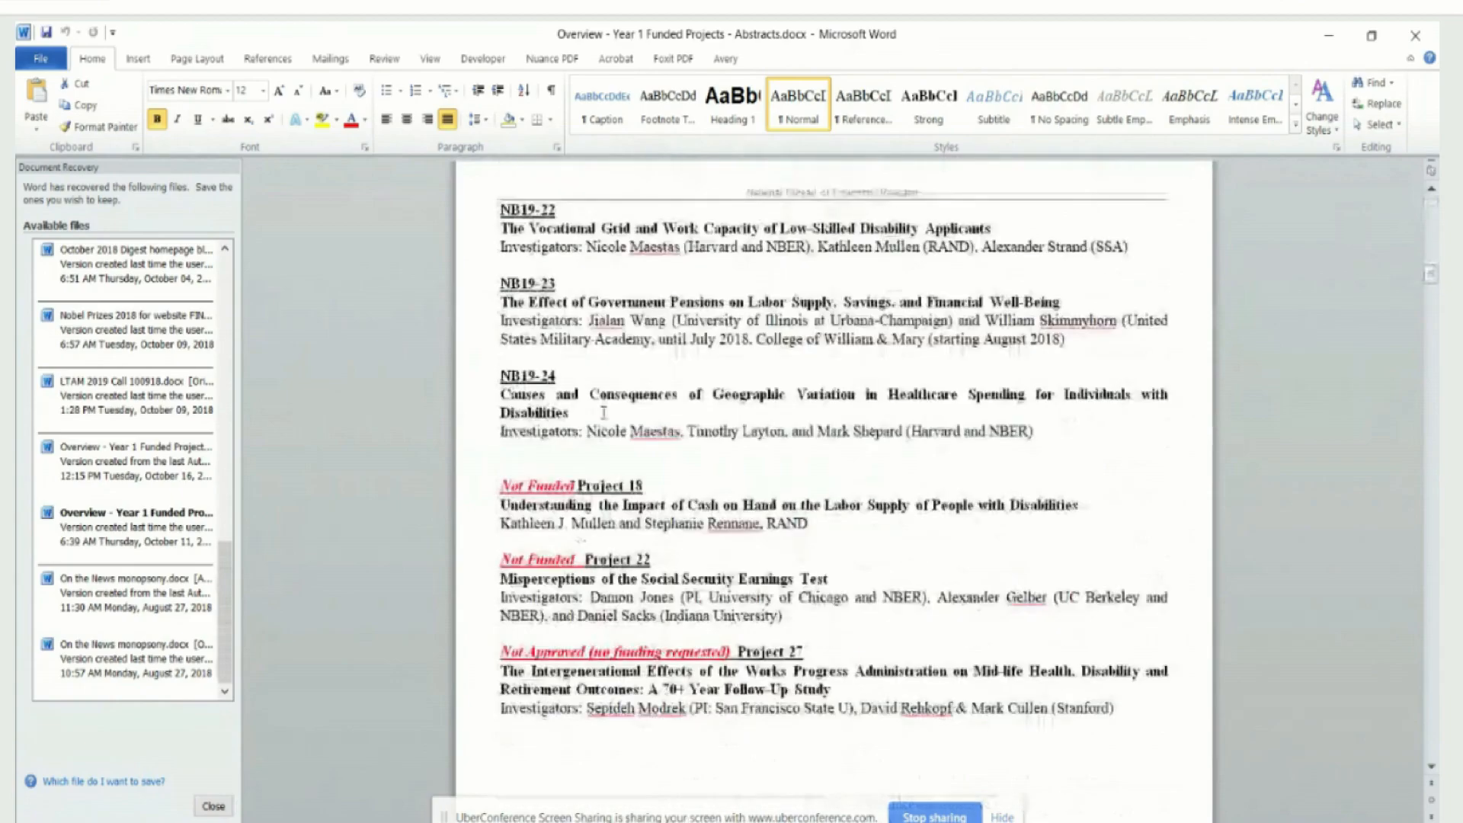
{"action": "left_click_drag", "start_coordinate": [502, 371], "coordinate": [780, 677]}
{"action": "scroll", "coordinate": [776, 675], "scroll_direction": "up", "scroll_amount": 15}
{"action": "scroll", "coordinate": [776, 670], "scroll_direction": "up", "scroll_amount": 5}
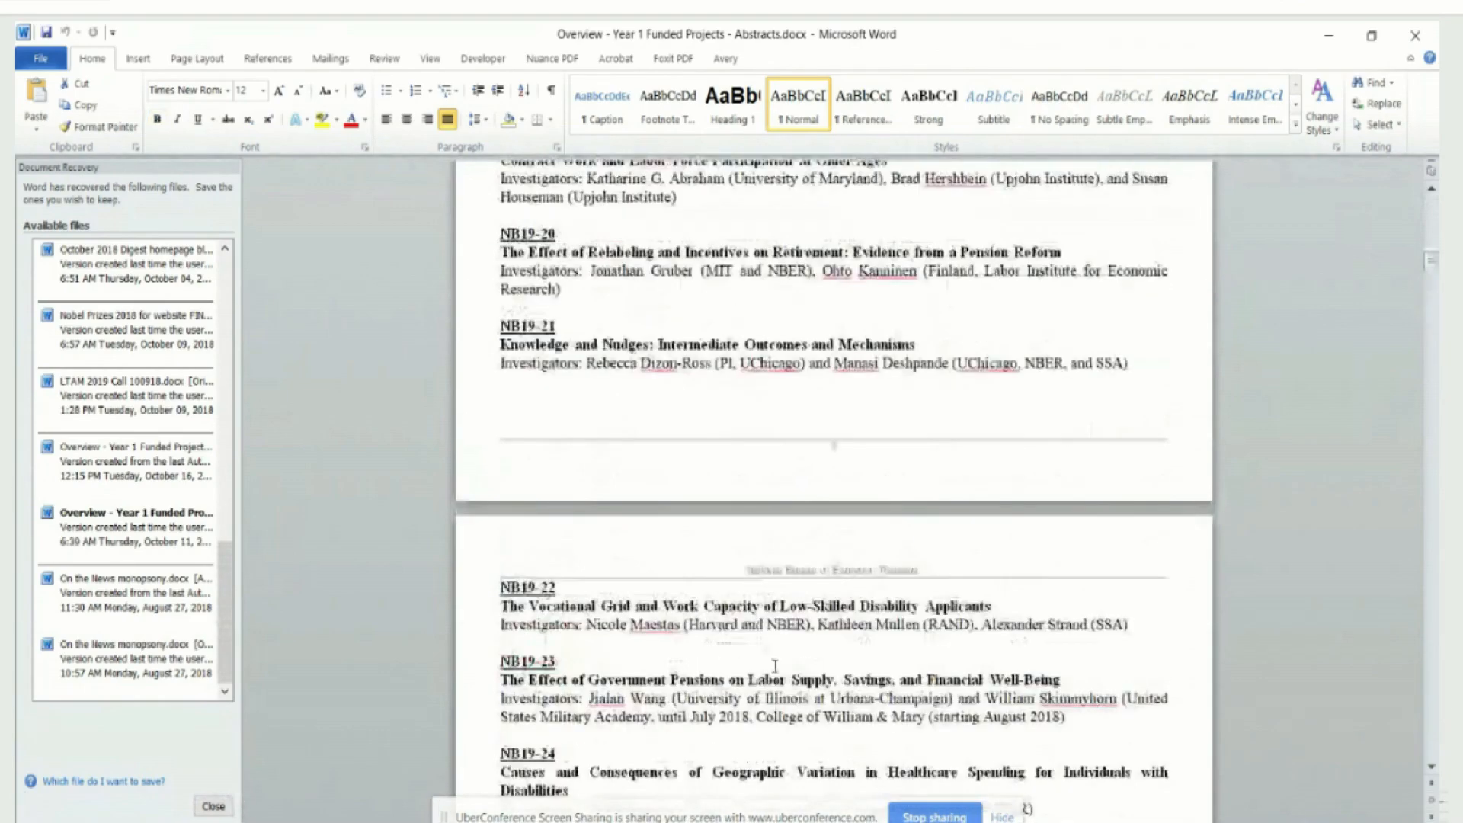
{"action": "scroll", "coordinate": [776, 653], "scroll_direction": "up", "scroll_amount": 10}
{"action": "scroll", "coordinate": [776, 653], "scroll_direction": "down", "scroll_amount": 10}
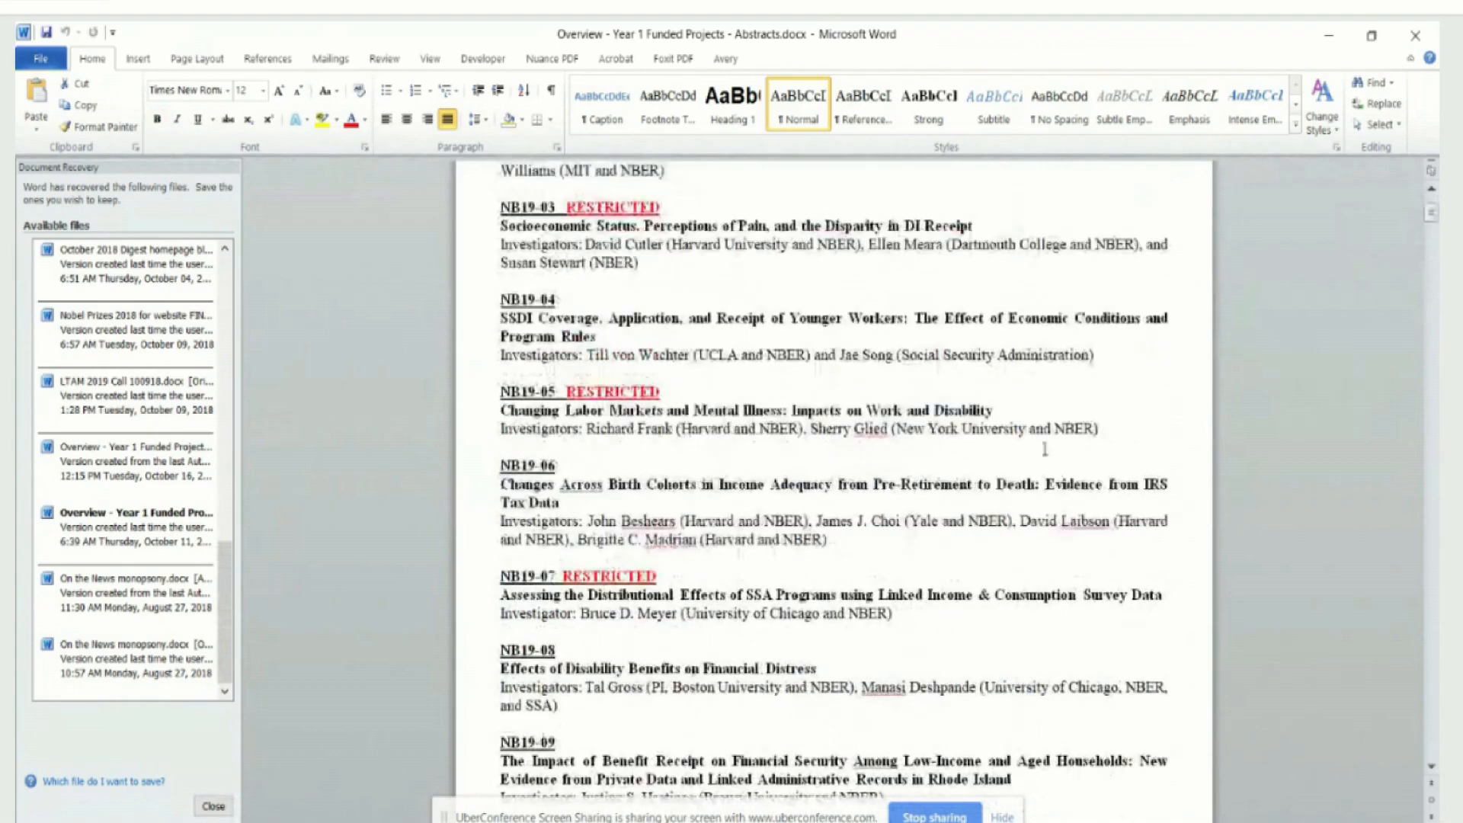
{"action": "left_click", "coordinate": [1328, 34]}
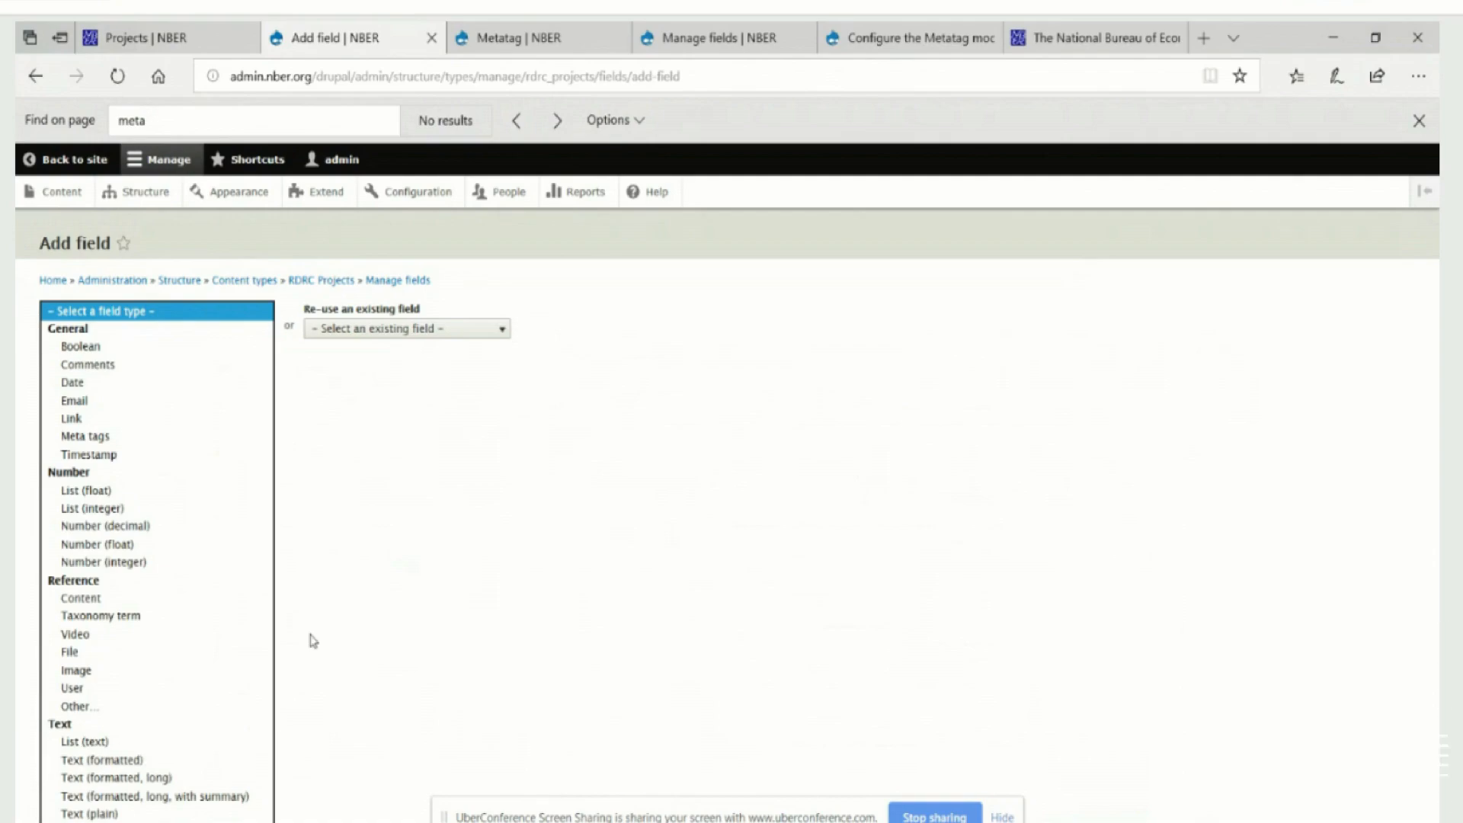
- Add a Text (plain) field labelled Project ID to the RDRC Projects content type and save it with its default settings
{"action": "left_click", "coordinate": [141, 814]}
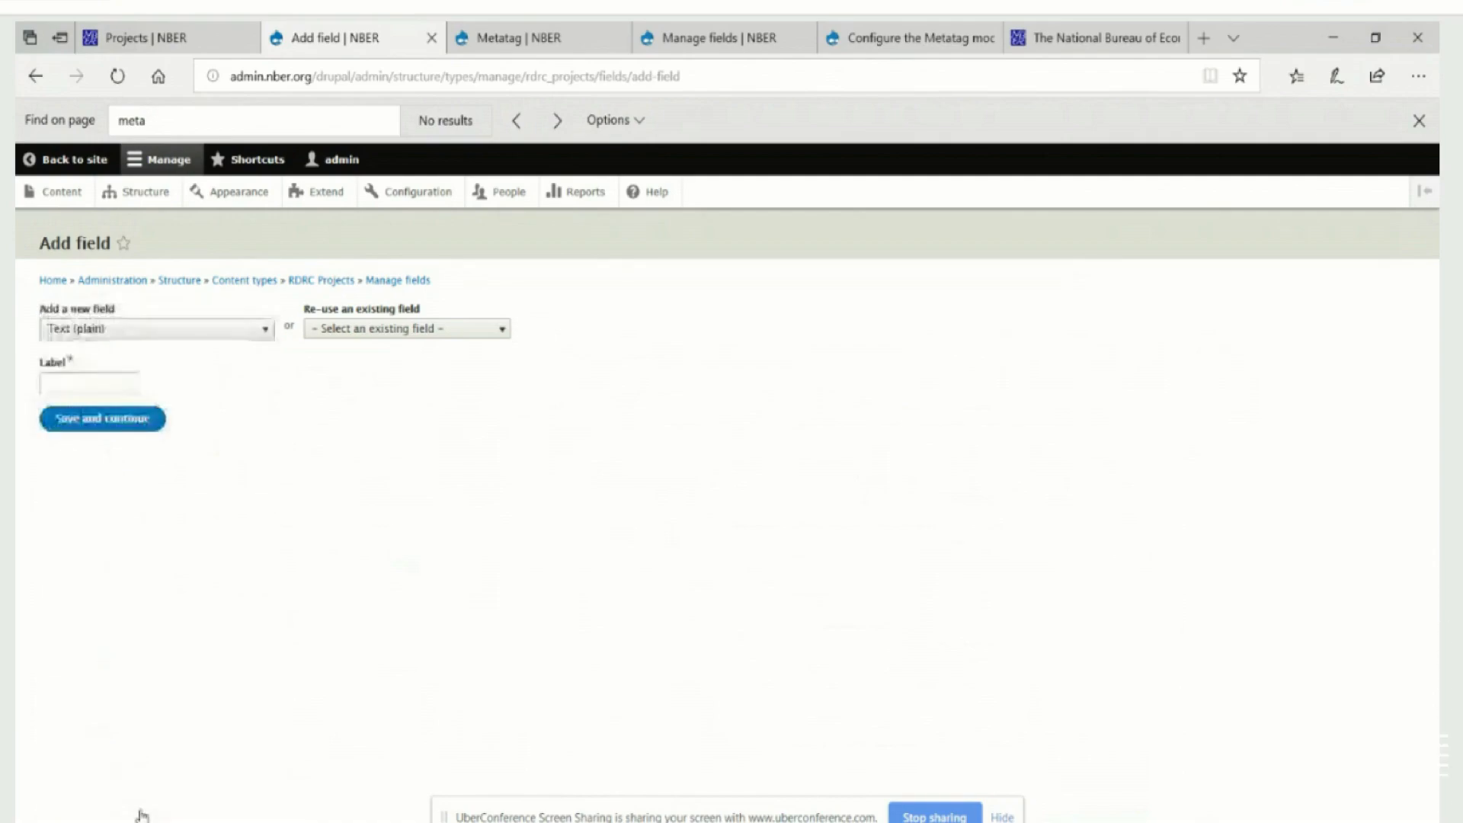
{"action": "left_click", "coordinate": [64, 387]}
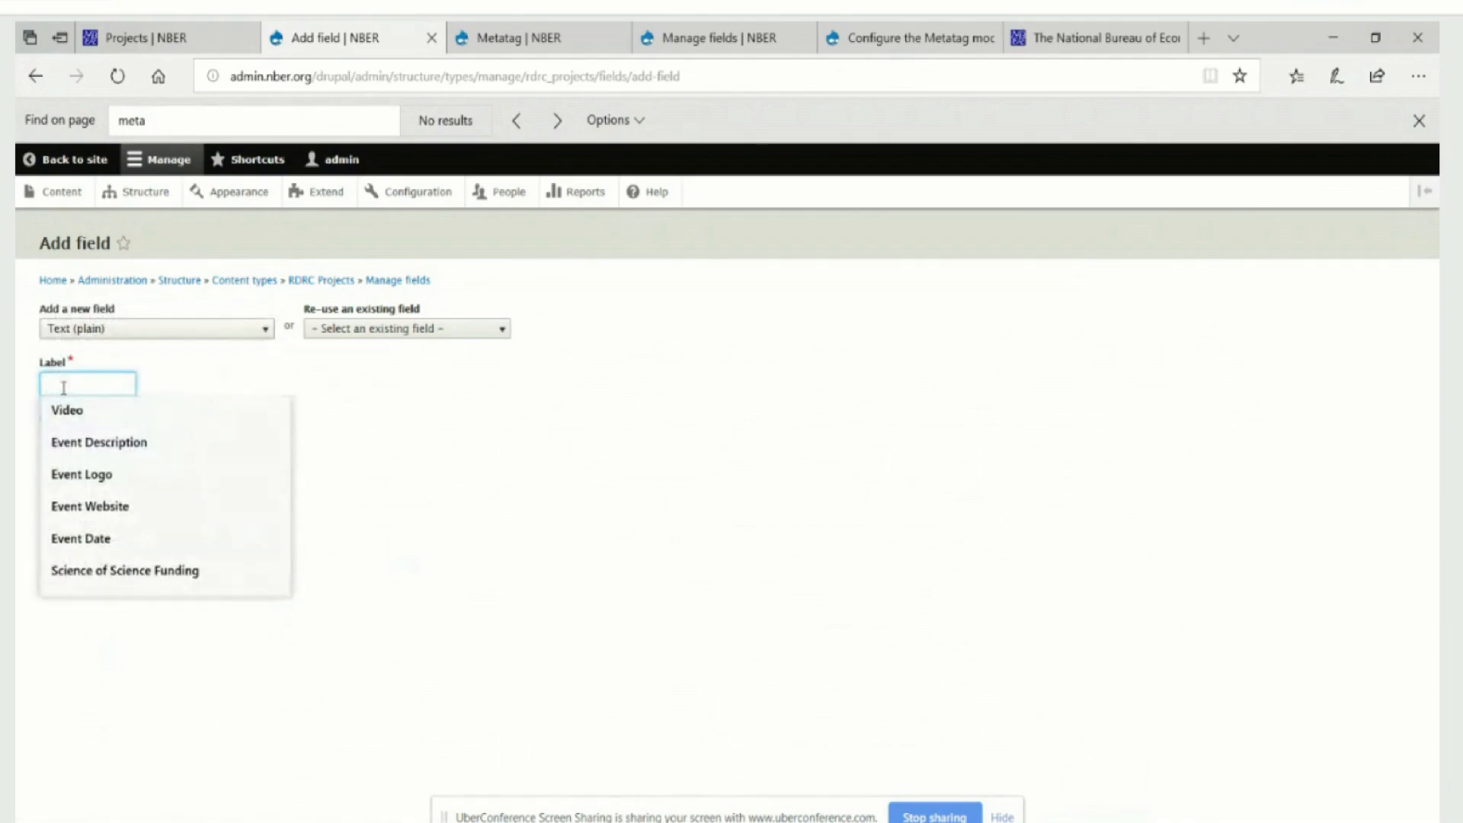
{"action": "type", "text": "Project"}
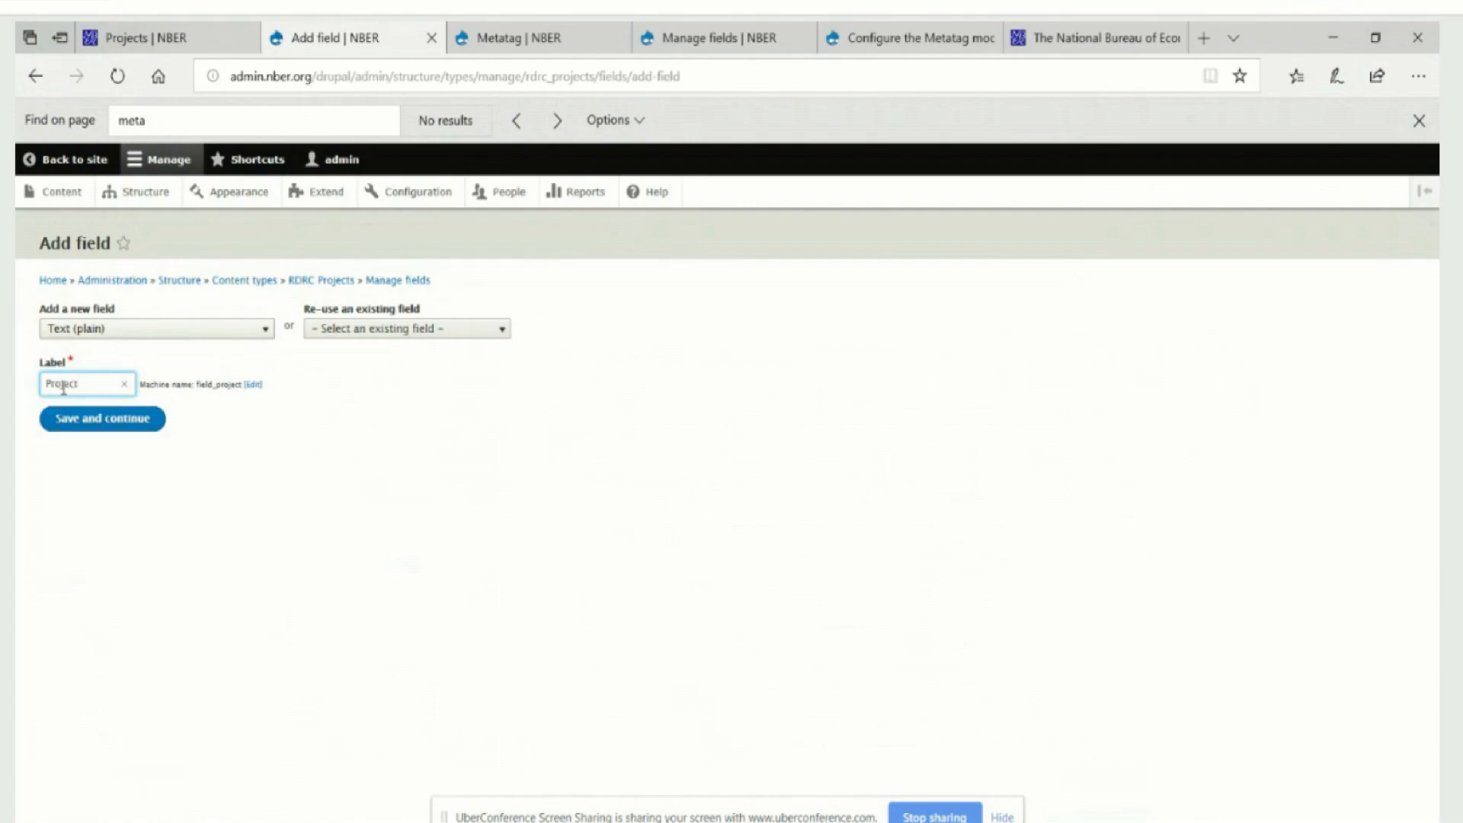
{"action": "type", "text": " ID"}
{"action": "left_click", "coordinate": [58, 425]}
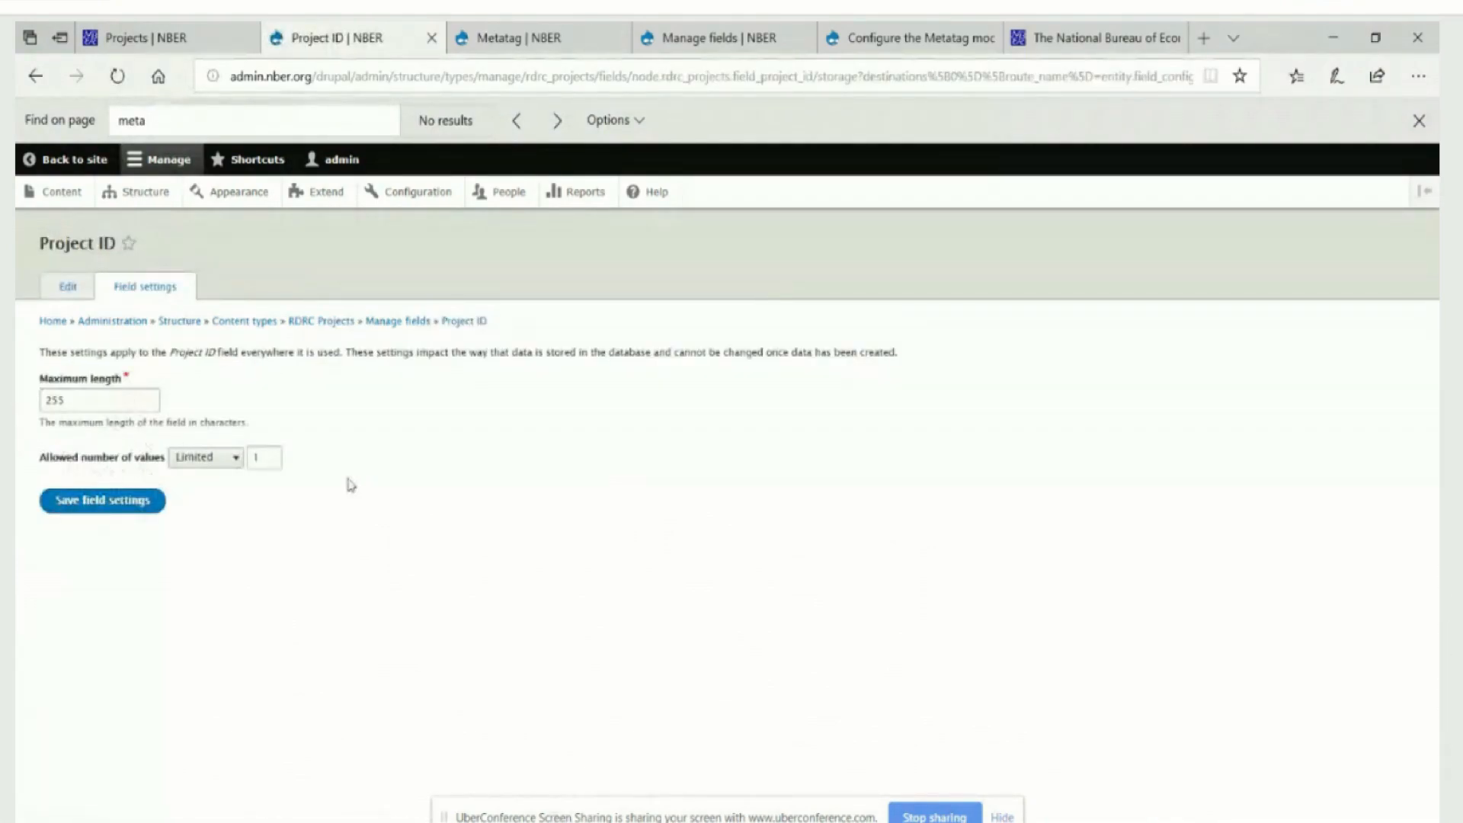
{"action": "left_click", "coordinate": [116, 511]}
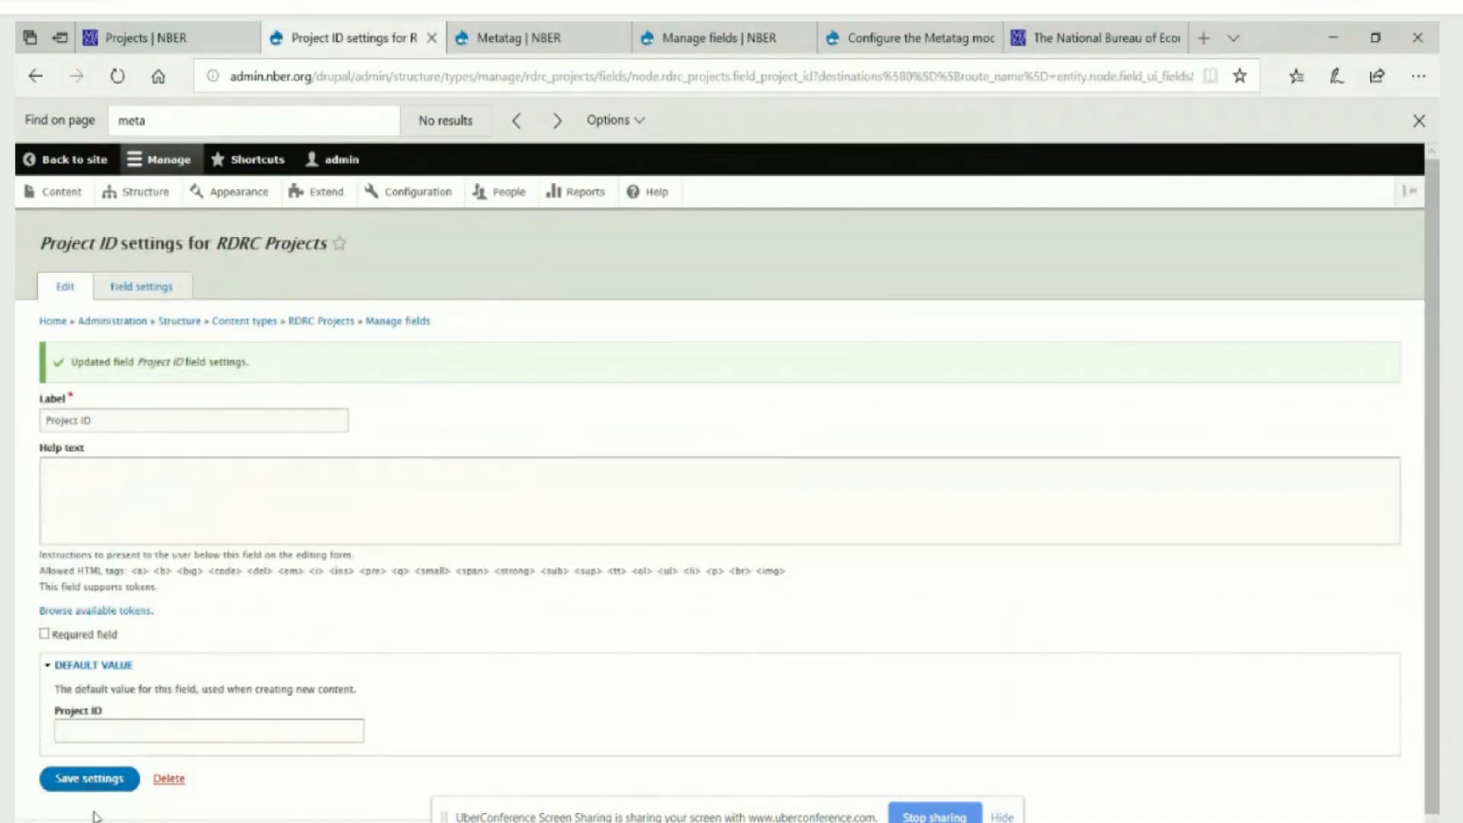
{"action": "left_click", "coordinate": [87, 785]}
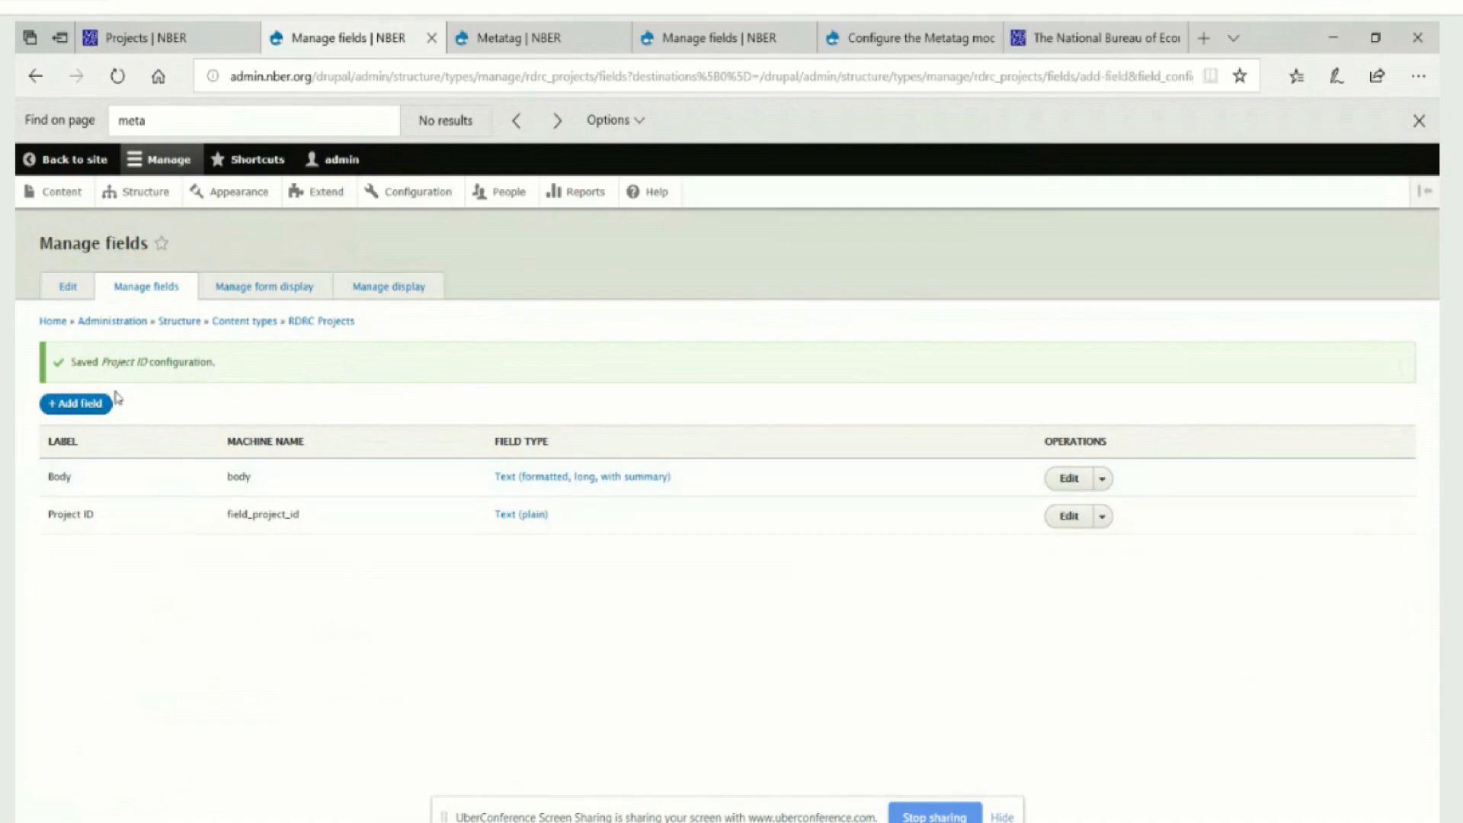
- Look over the content types available for creating new content and return to the content overview
{"action": "left_click", "coordinate": [91, 411]}
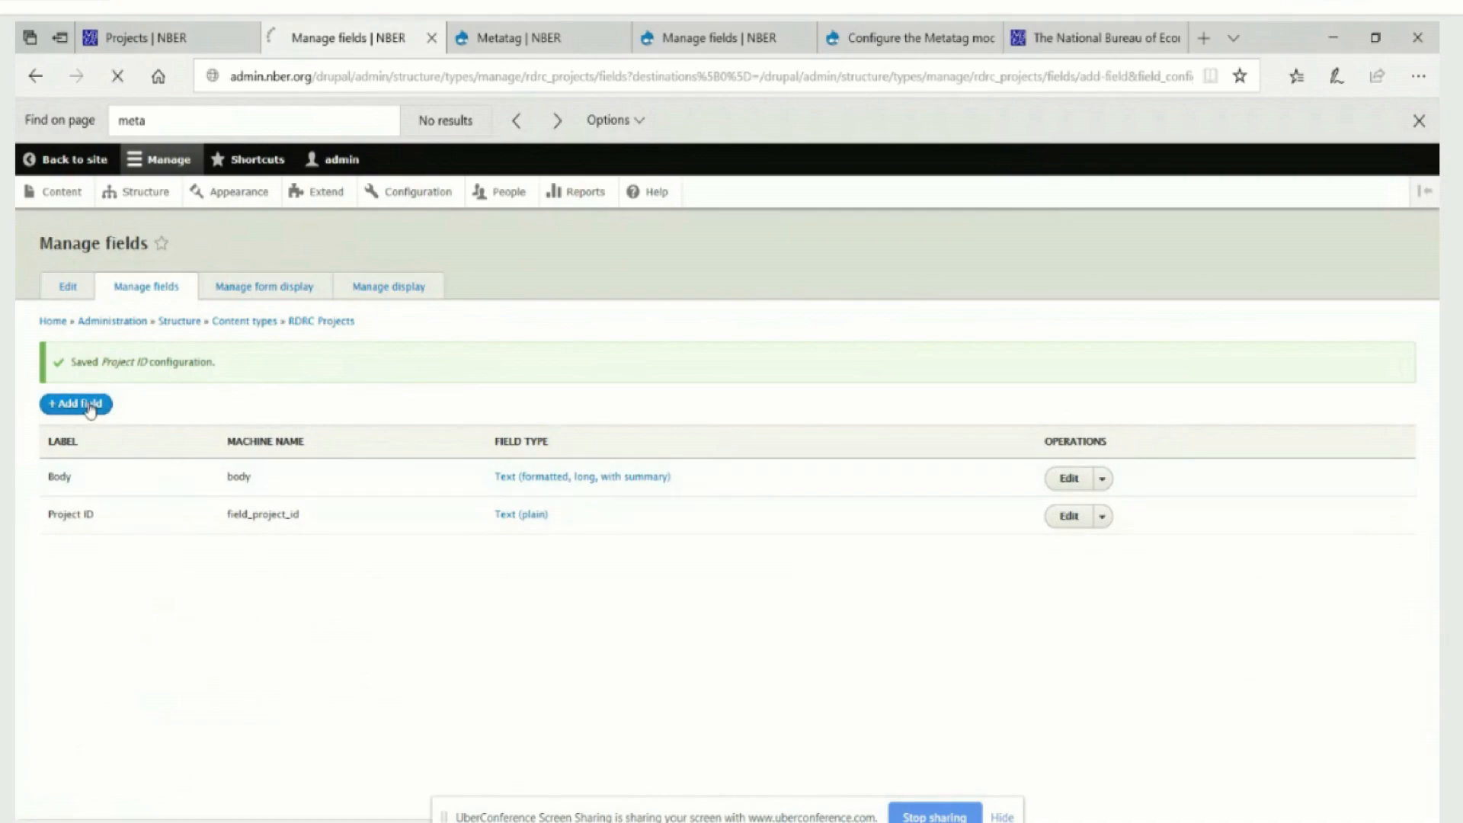
{"action": "left_click", "coordinate": [35, 75]}
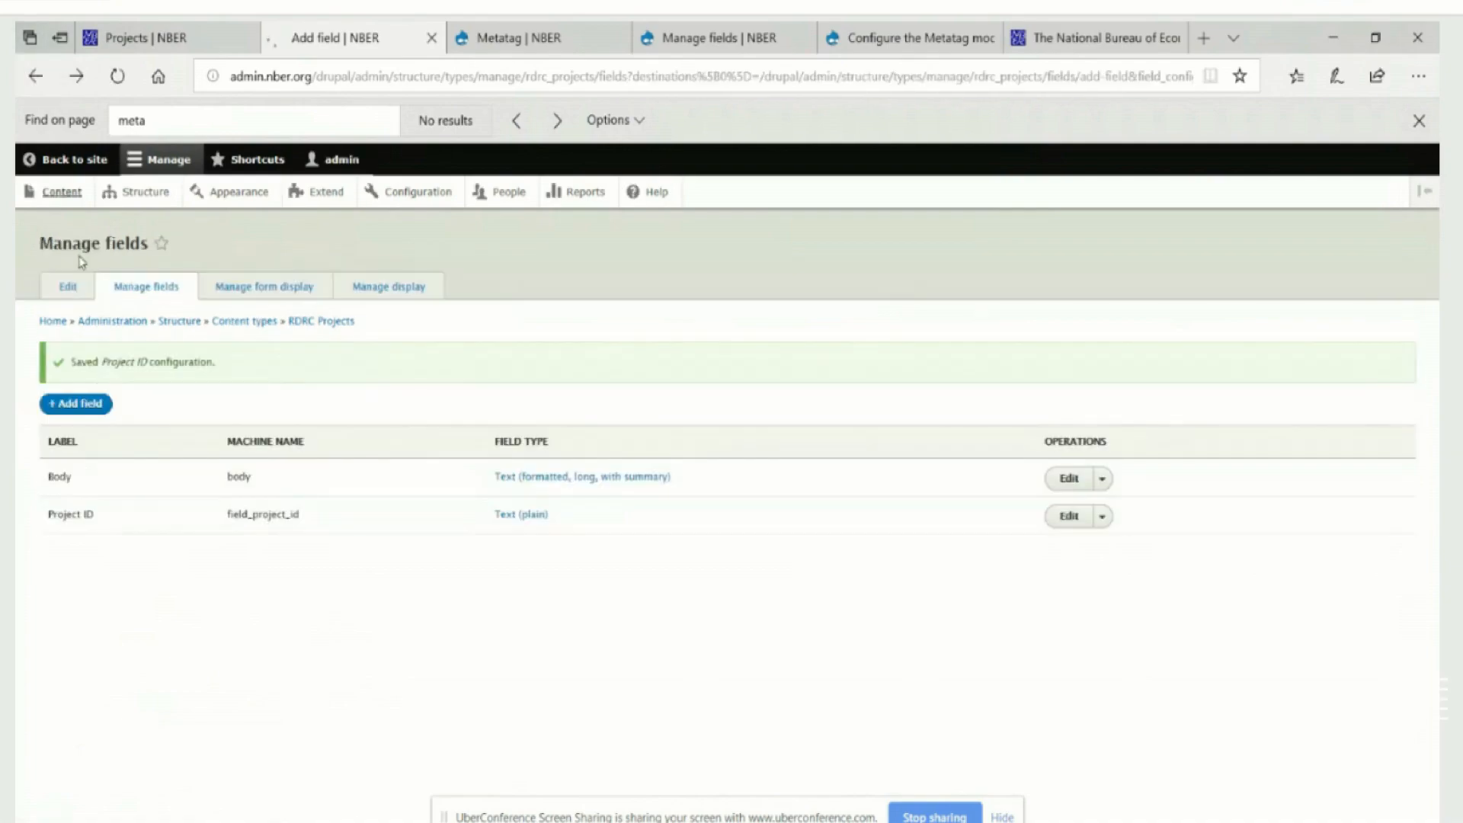
{"action": "left_click", "coordinate": [62, 192]}
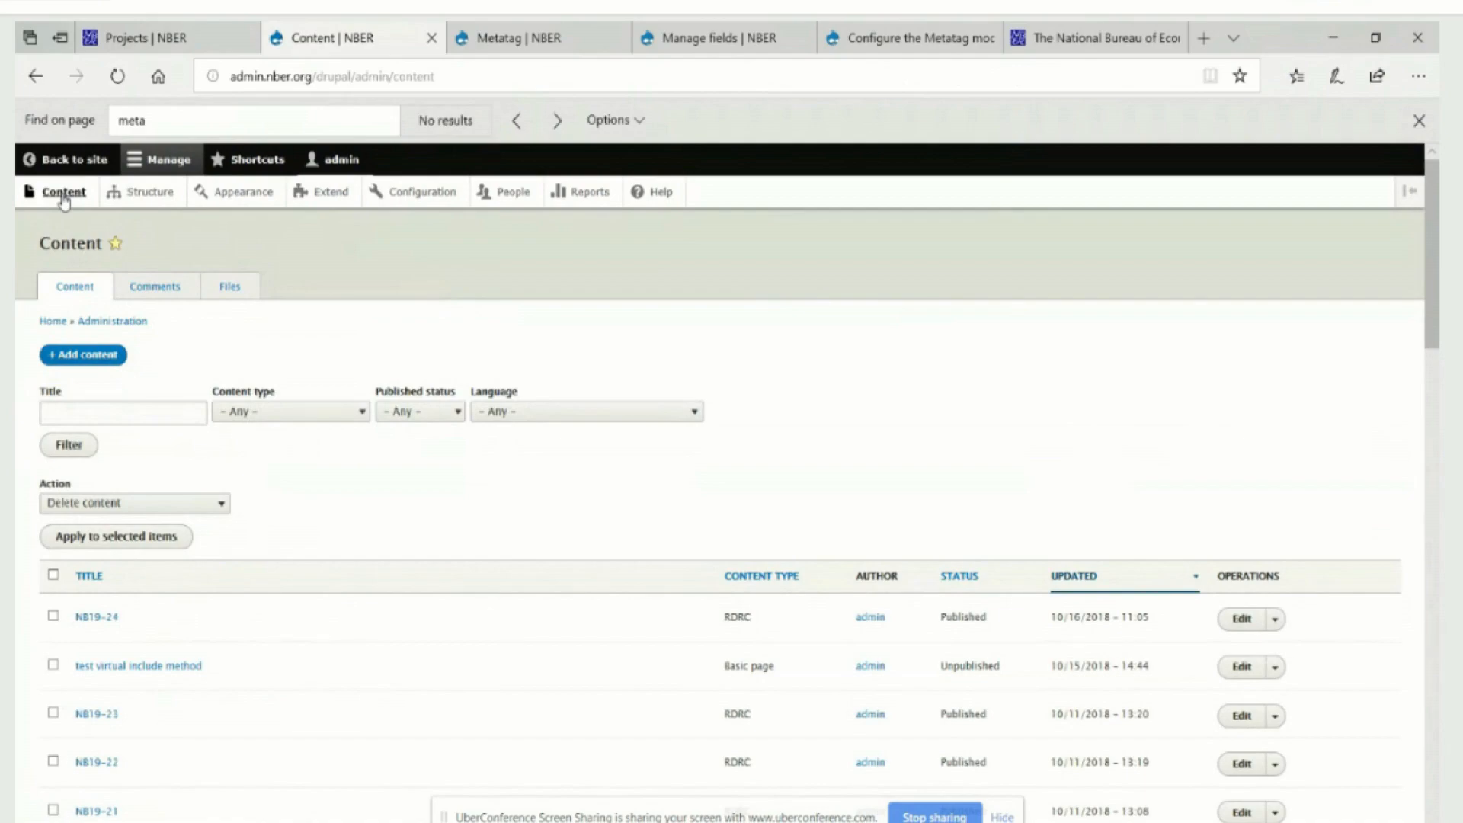
{"action": "left_click", "coordinate": [74, 356]}
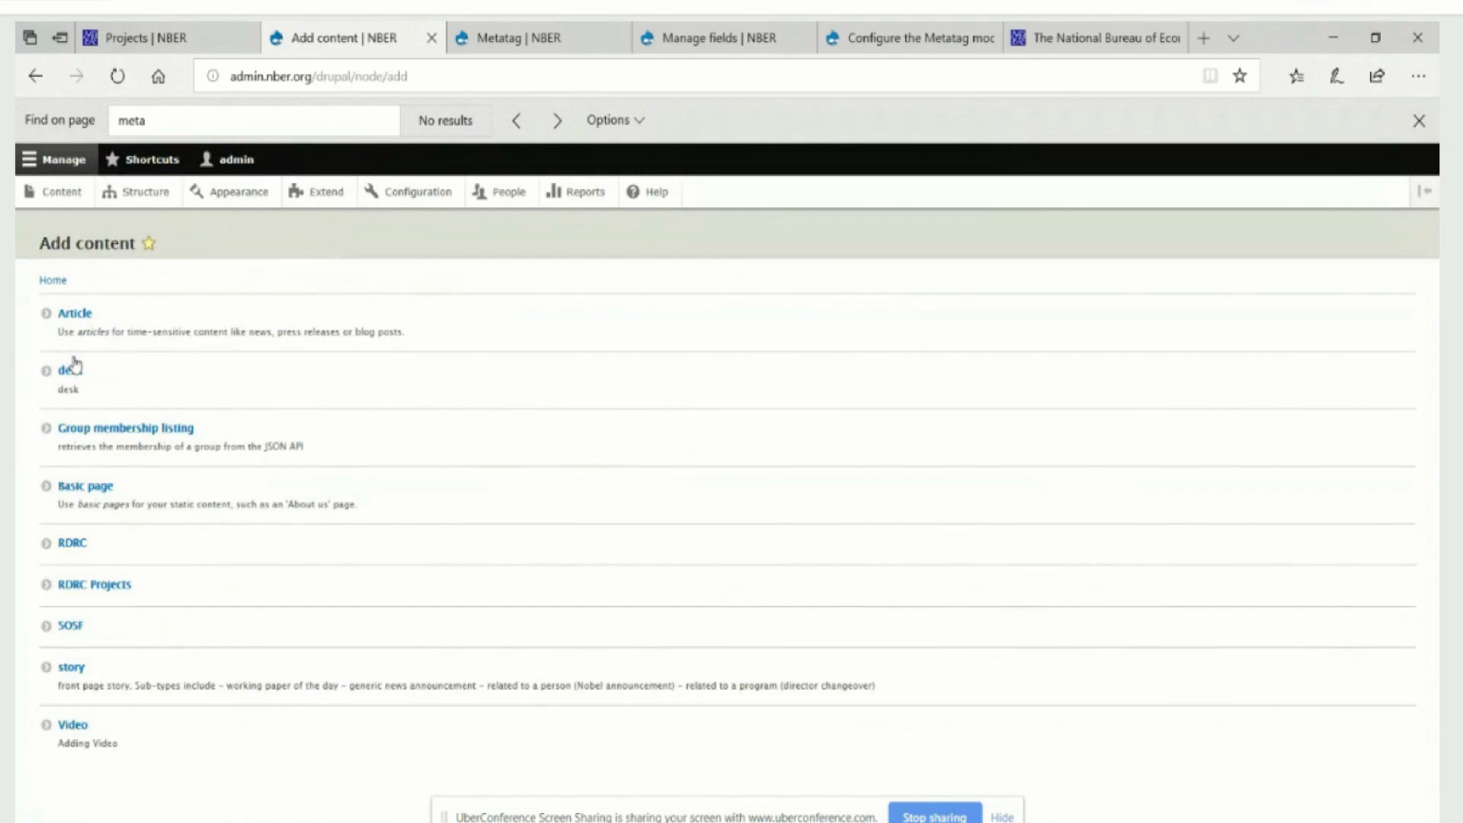
{"action": "left_click", "coordinate": [35, 76]}
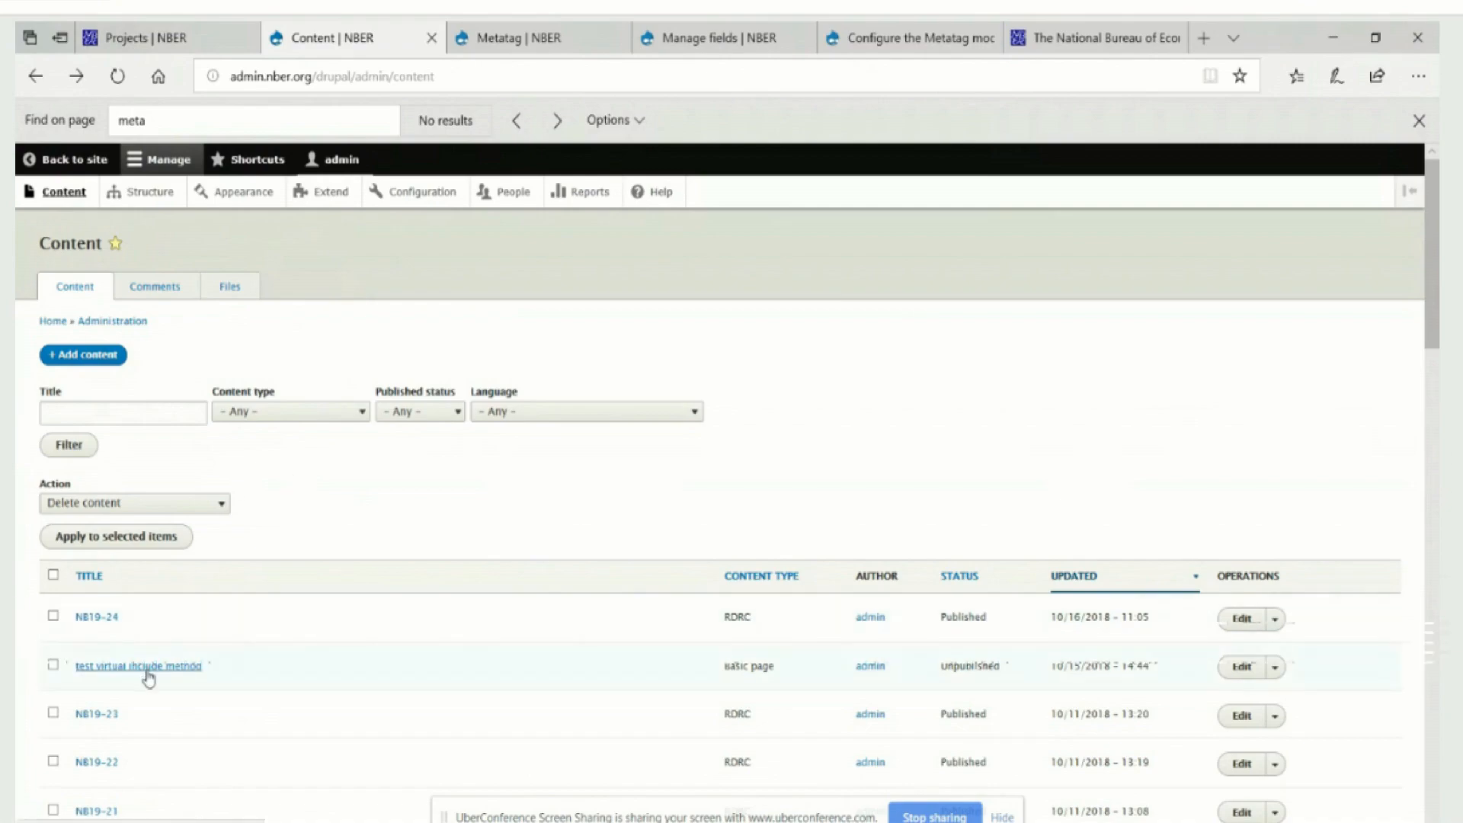
- Find the URL aliases settings on the Configuration page by searching for "alia" and bring up the alias patterns
{"action": "left_click", "coordinate": [408, 193]}
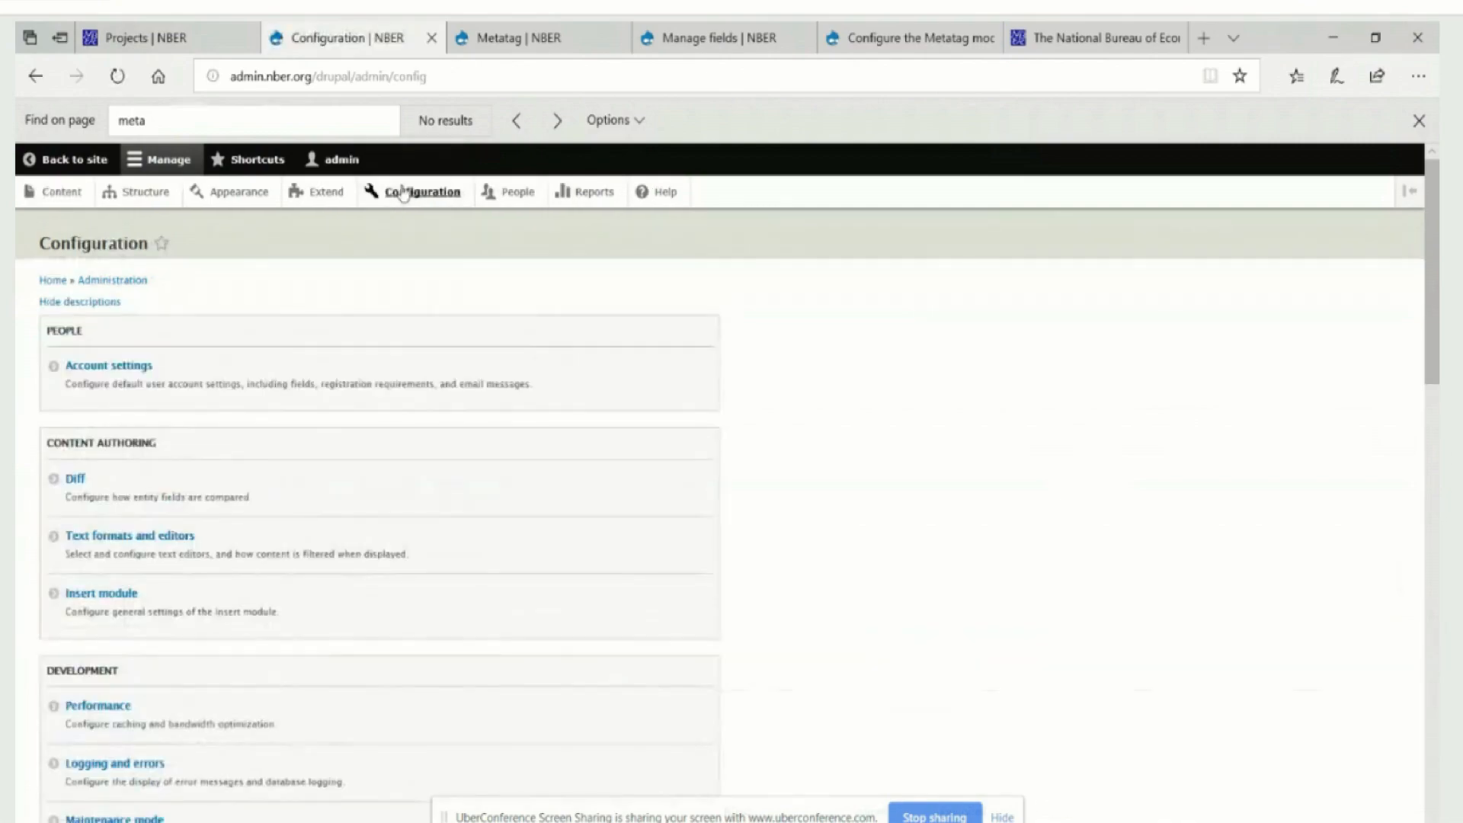
{"action": "left_click", "coordinate": [145, 120]}
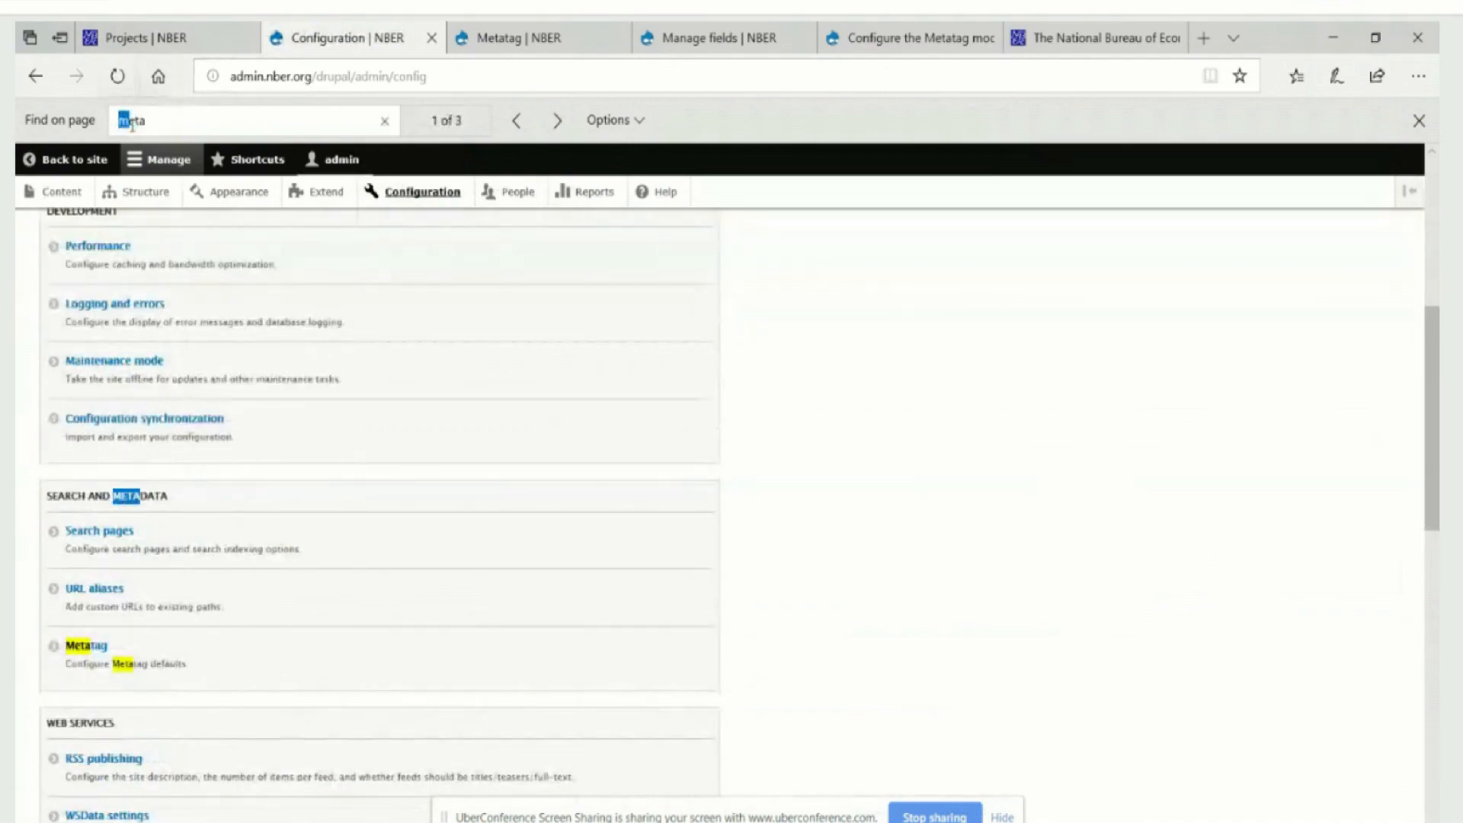
{"action": "type", "text": "a"}
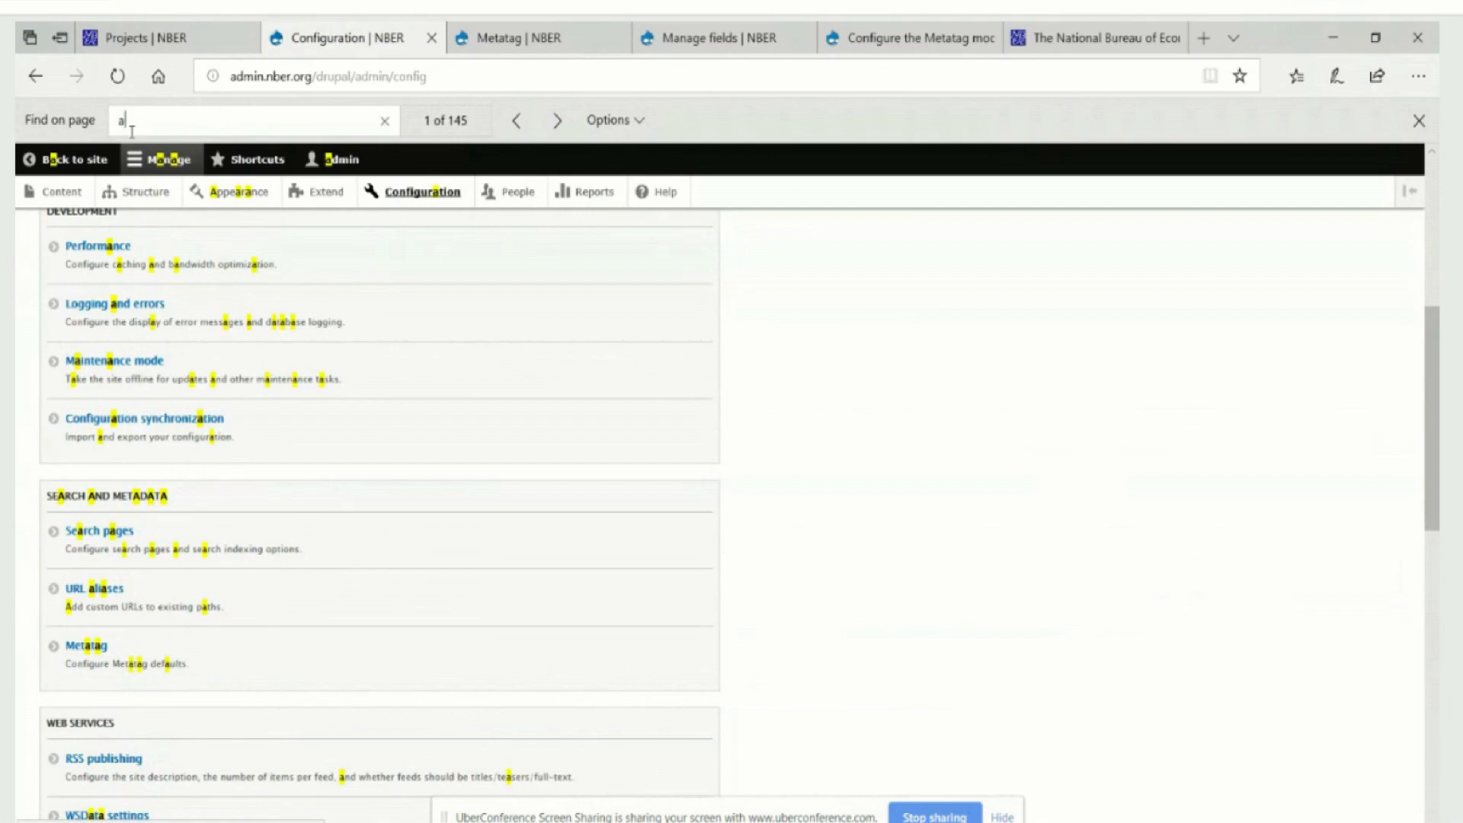
{"action": "type", "text": "lia"}
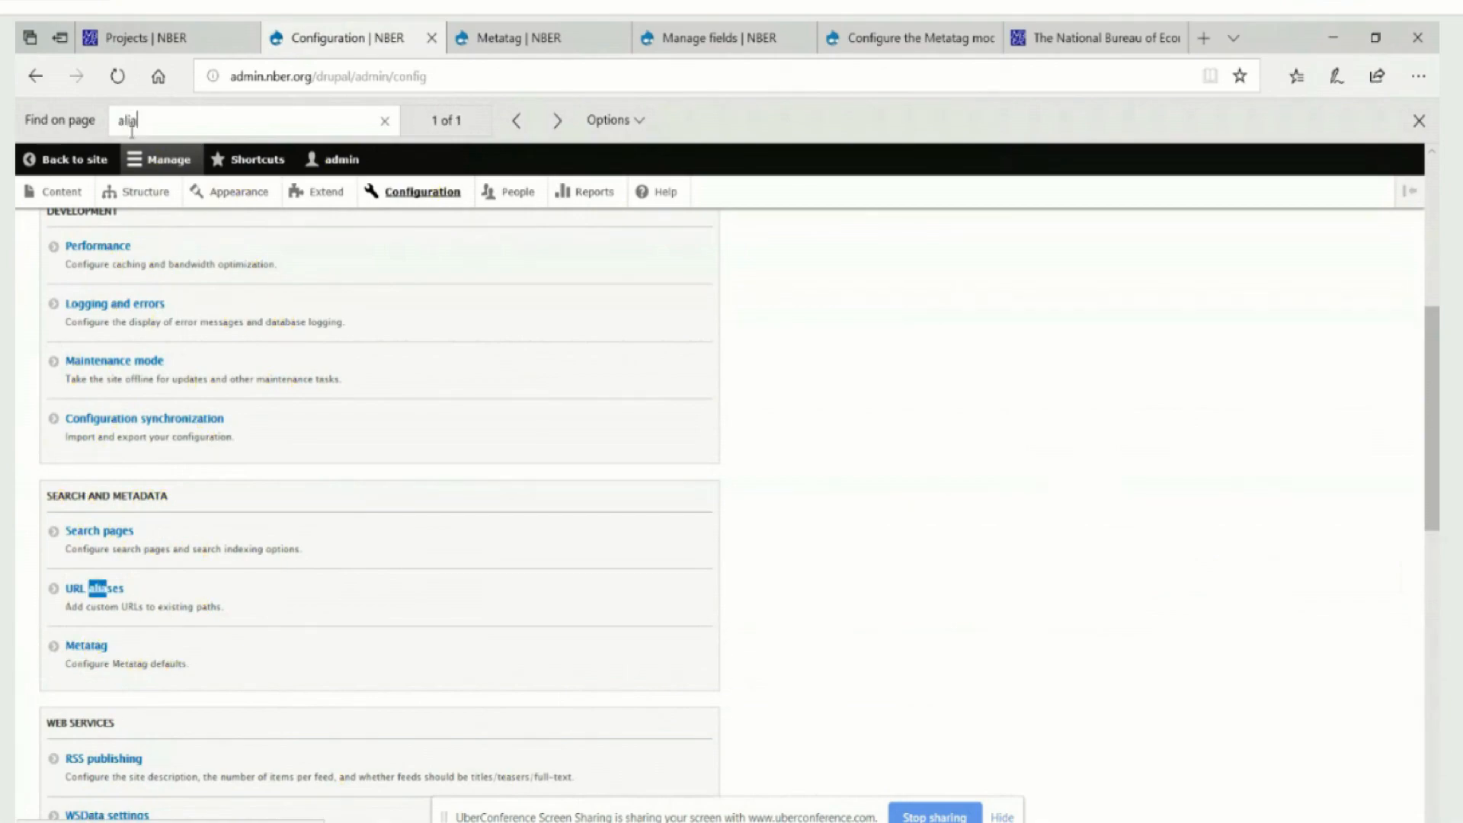
{"action": "left_click", "coordinate": [106, 589]}
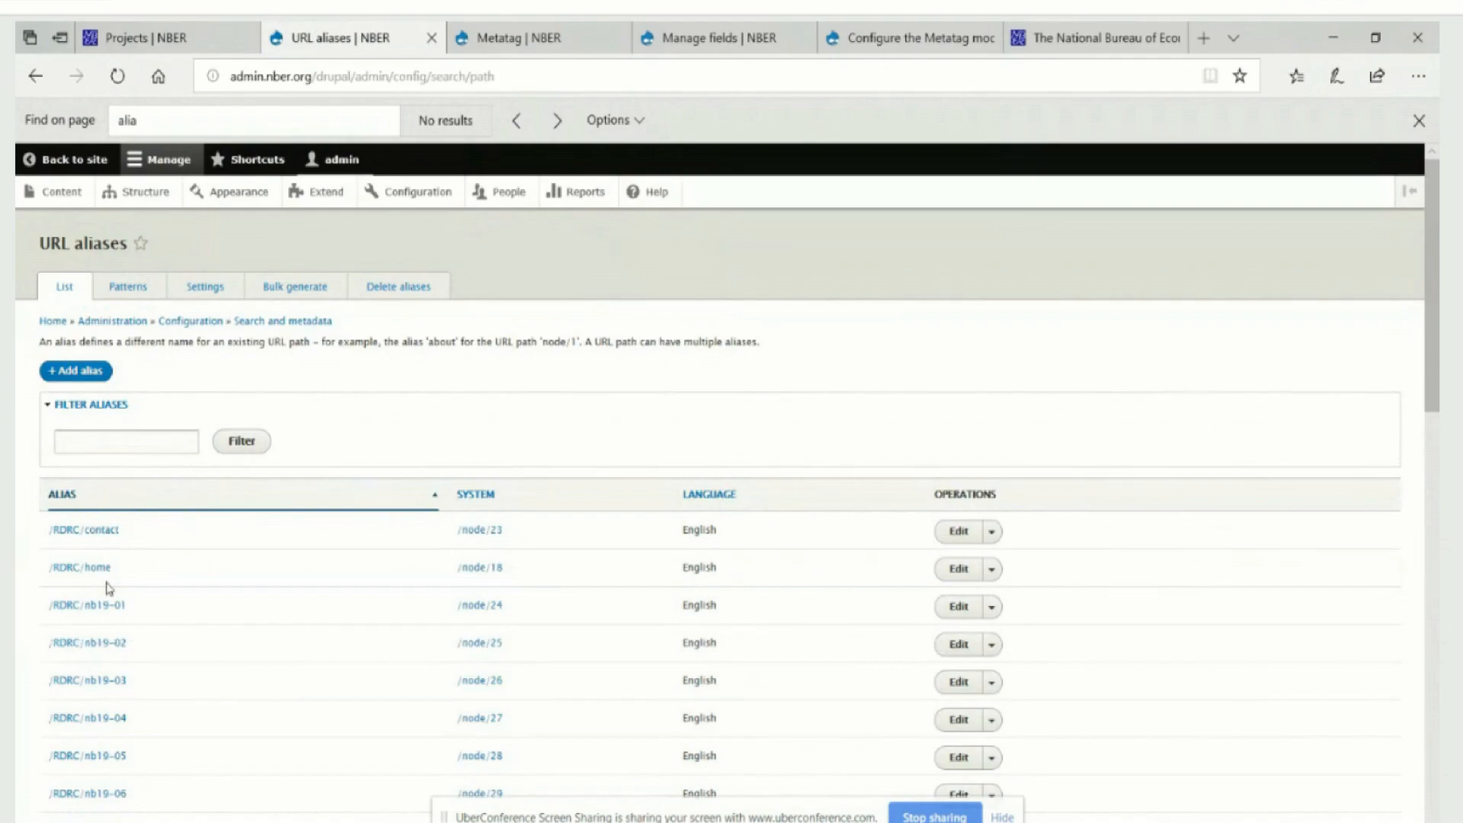
{"action": "left_click", "coordinate": [139, 289]}
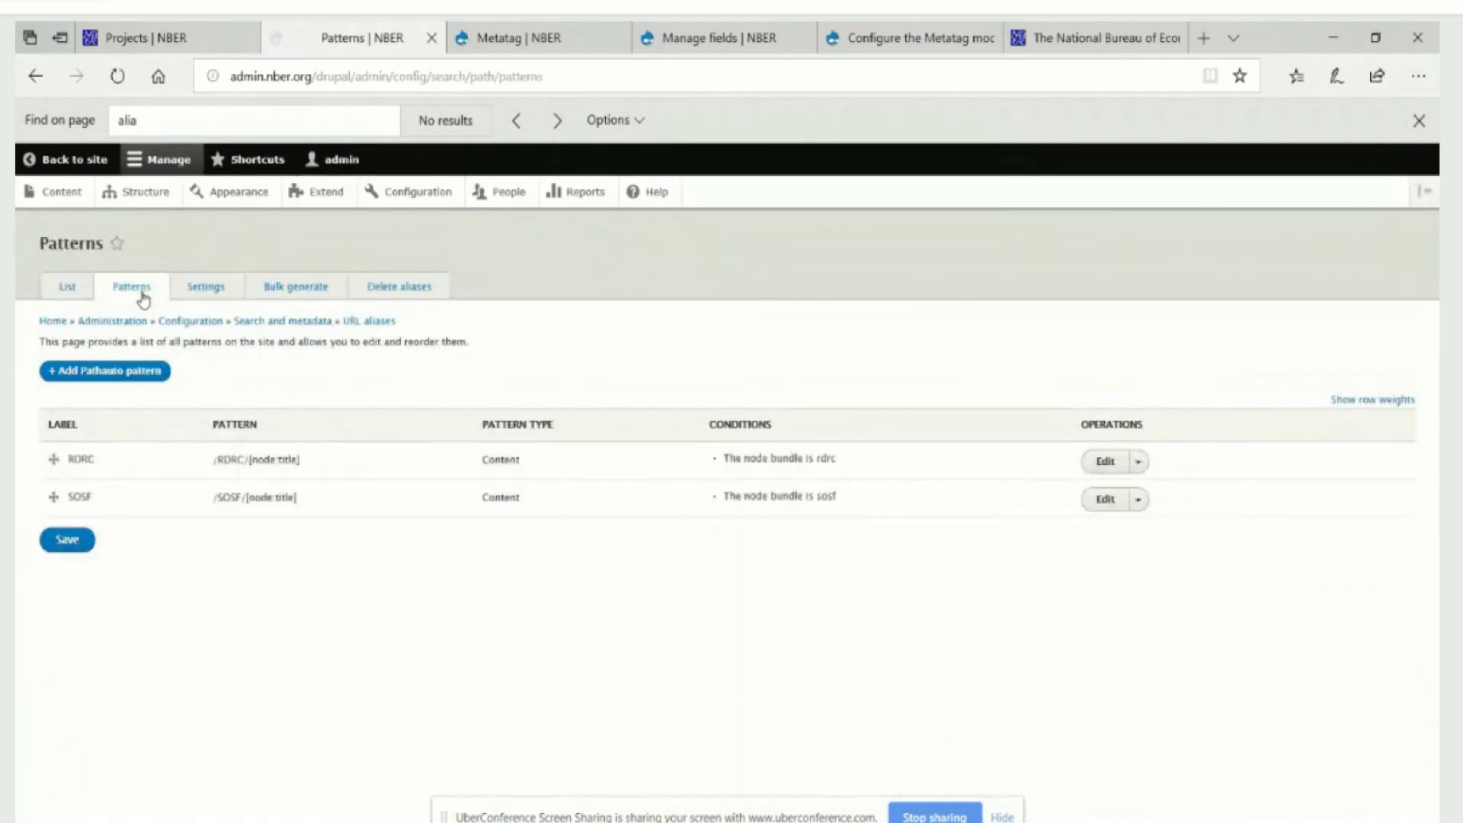
- Copy the existing RDRC path pattern /RDRC/[node:title] from the patterns list
{"action": "left_click", "coordinate": [128, 380]}
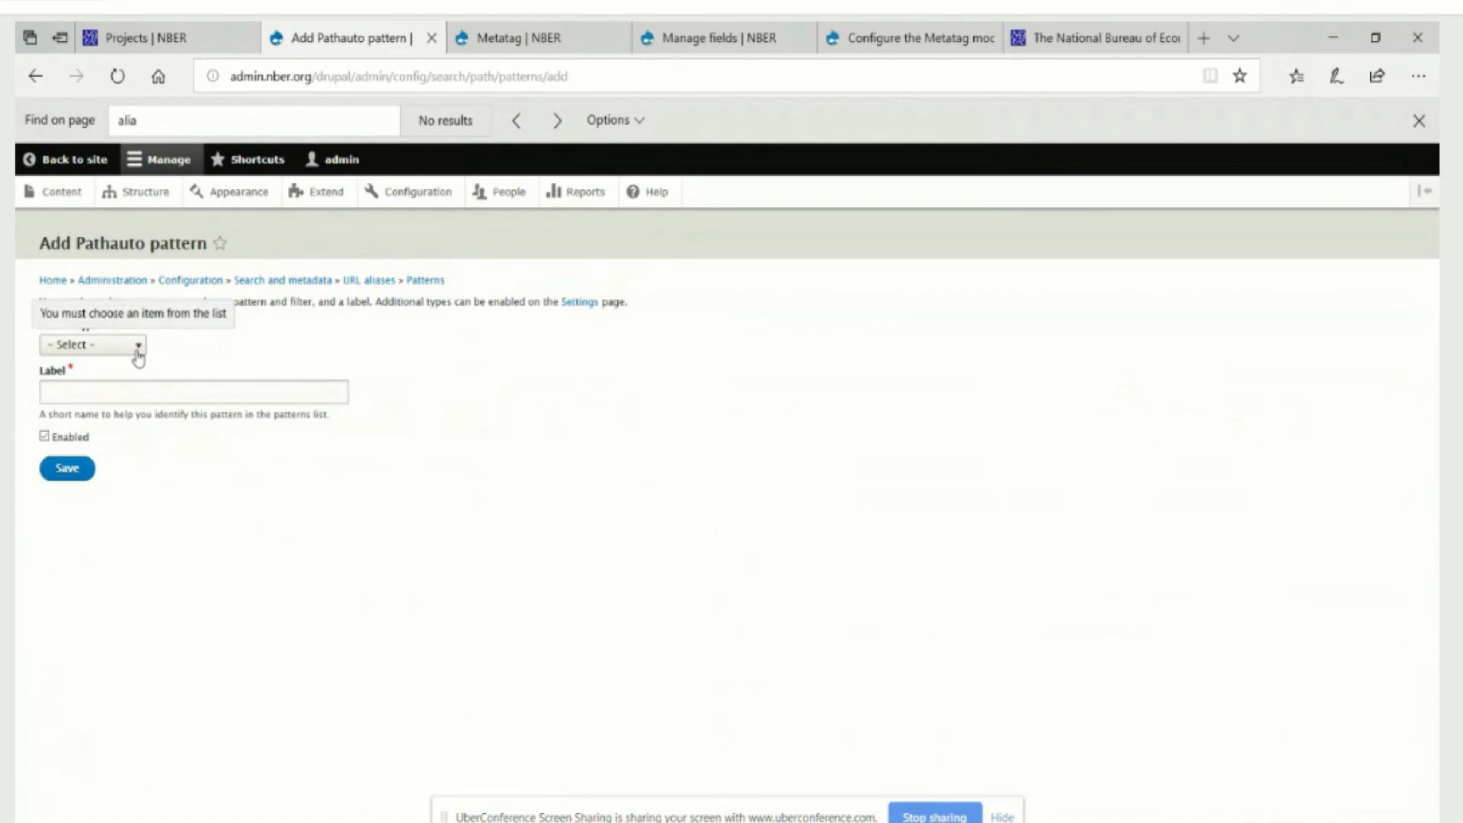
{"action": "left_click", "coordinate": [36, 75]}
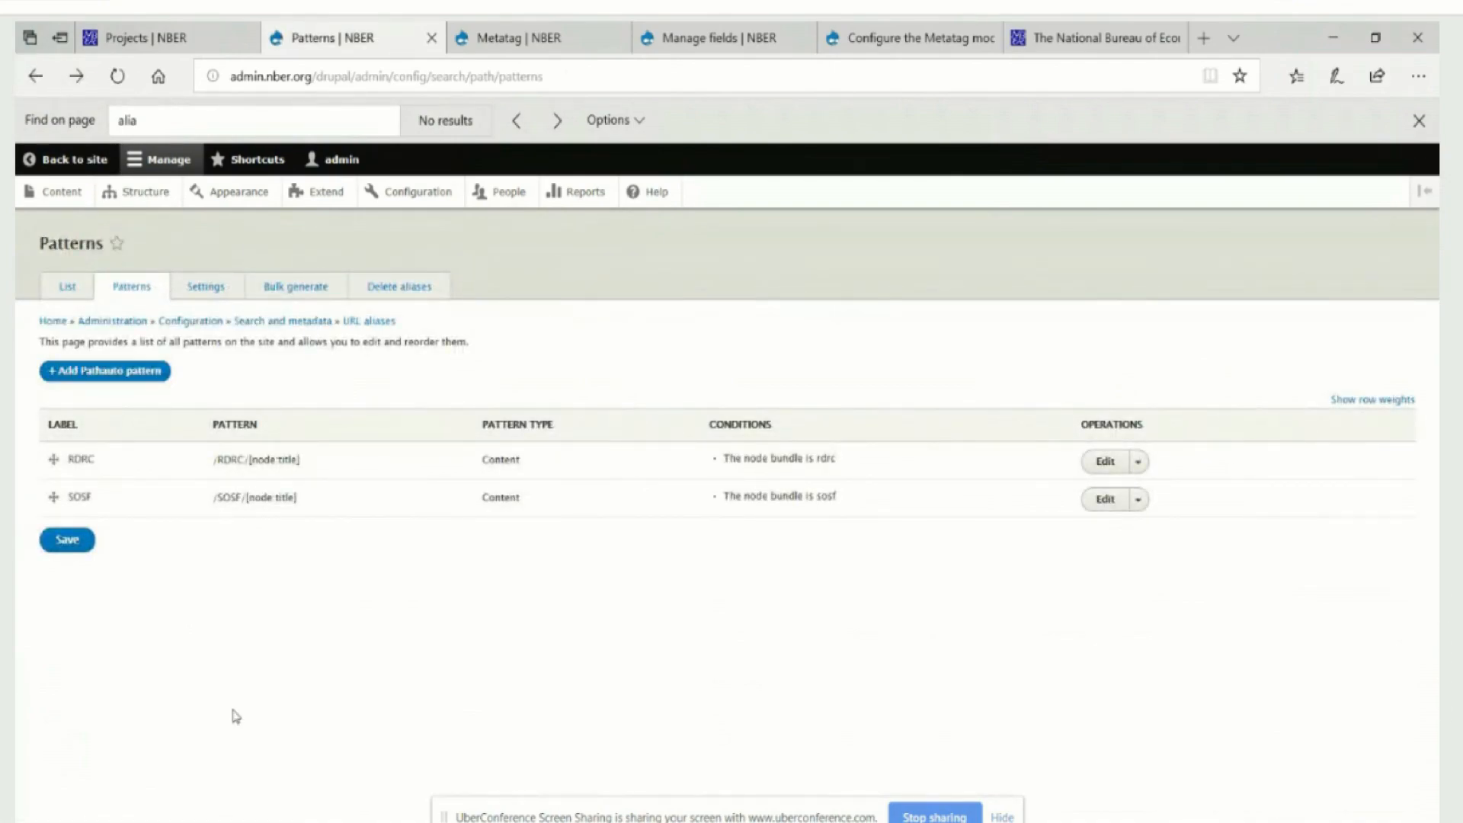
{"action": "left_click_drag", "start_coordinate": [300, 460], "coordinate": [216, 467]}
{"action": "right_click", "coordinate": [222, 467]}
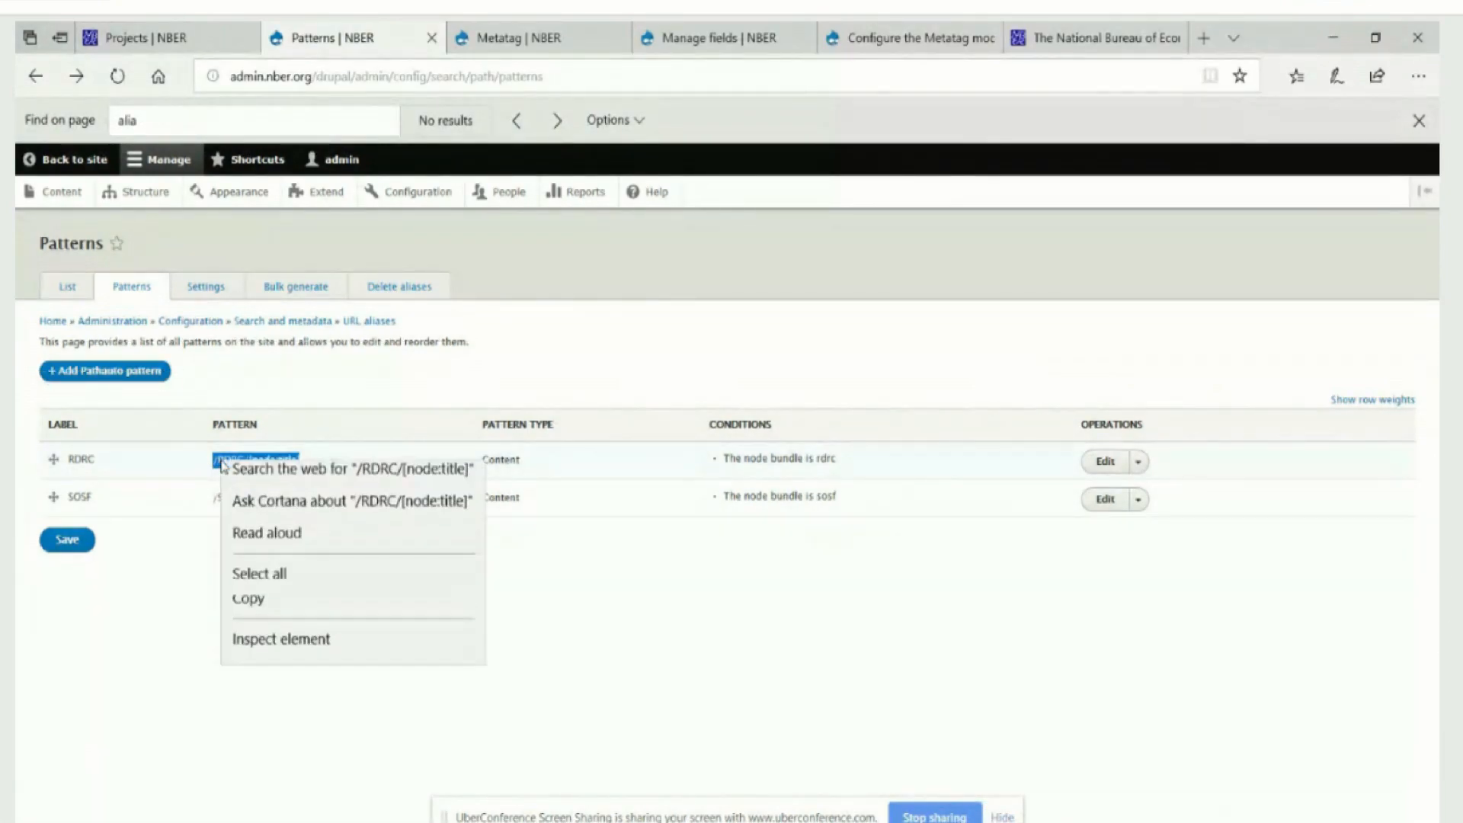
{"action": "left_click", "coordinate": [242, 615]}
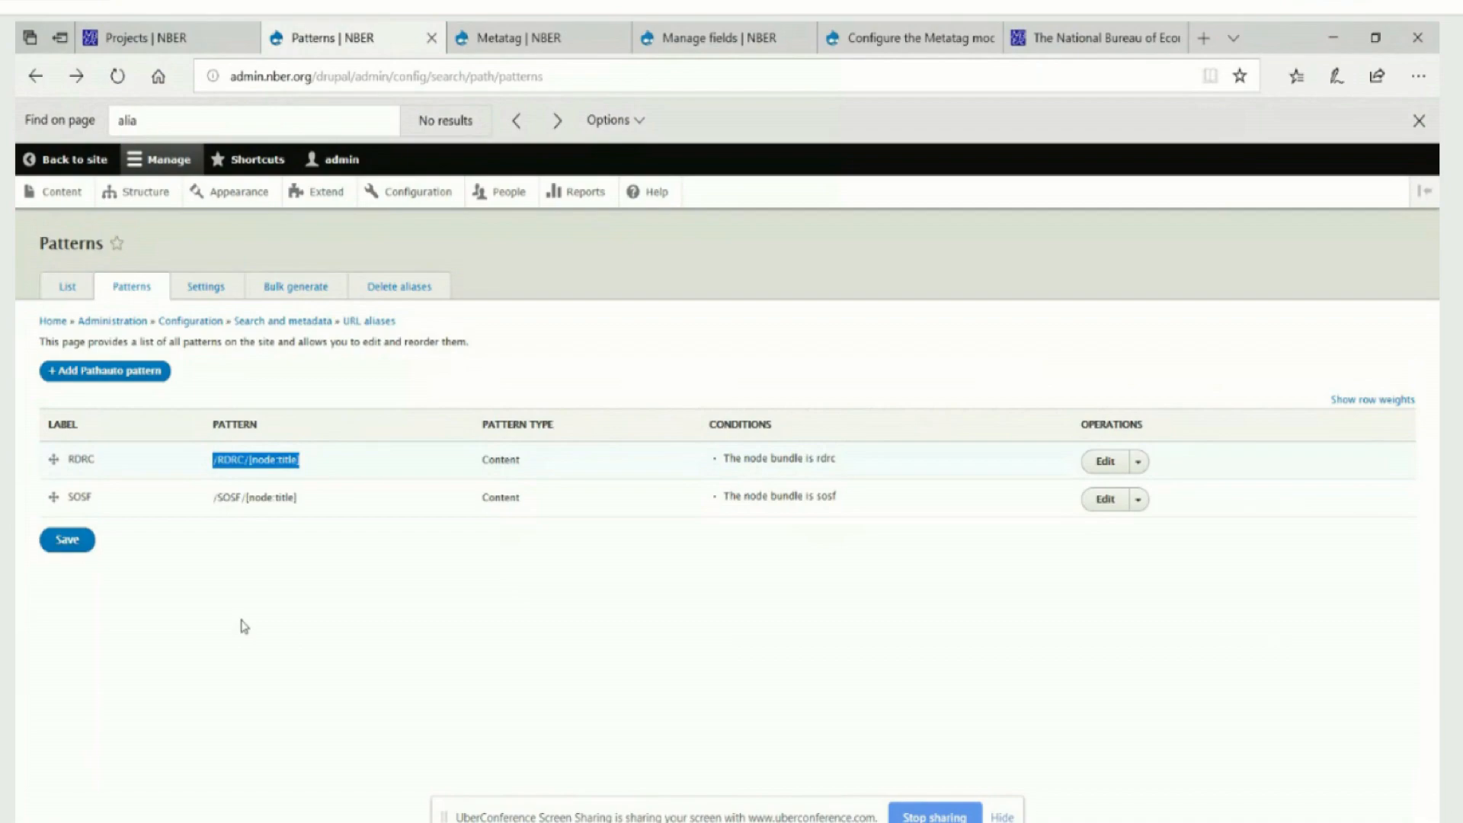
- Start a new Pathauto pattern of type Content and set its path pattern to /RDRC/Projects/[node:title]
{"action": "left_click", "coordinate": [129, 375]}
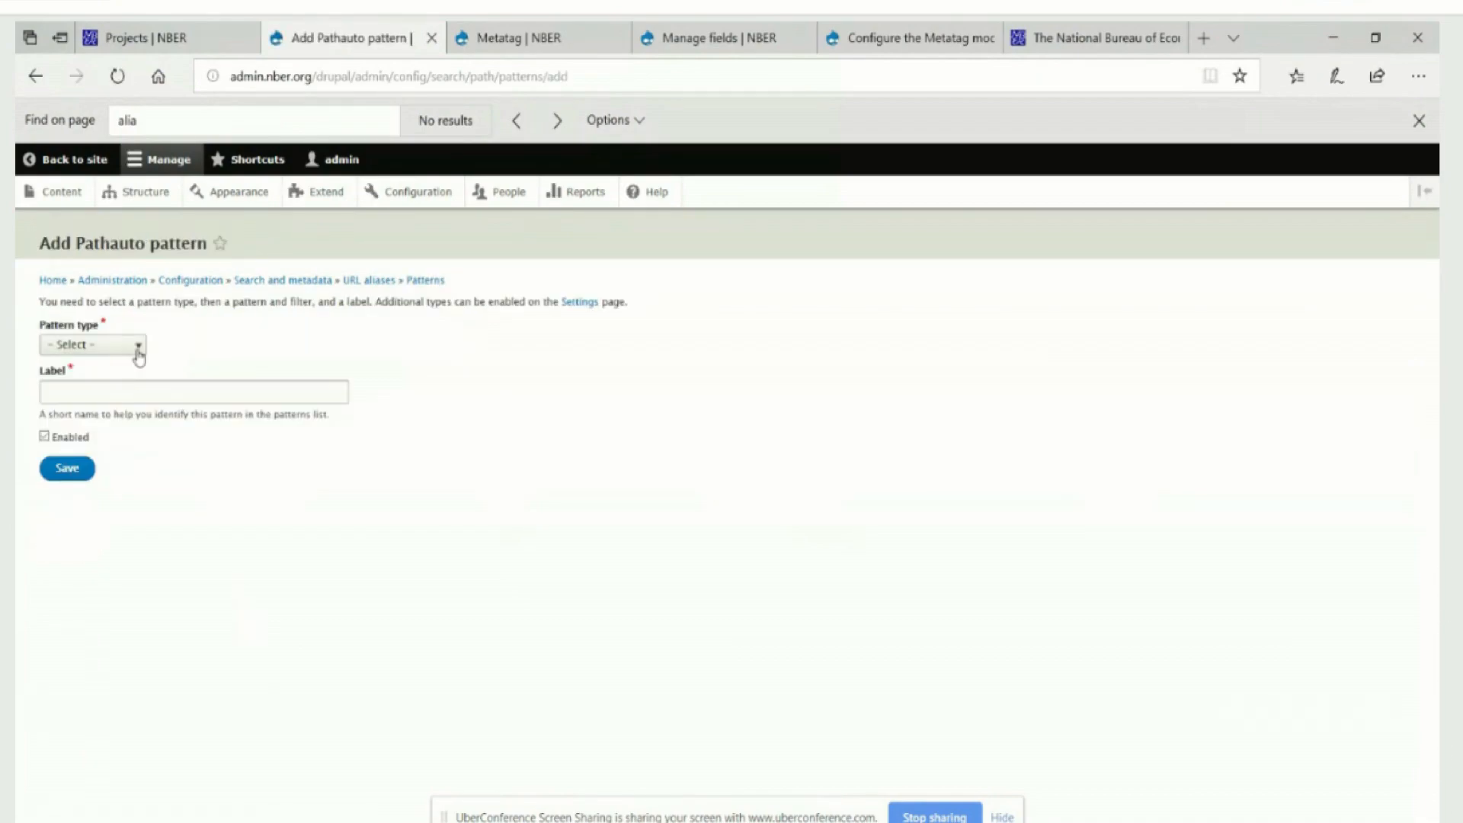
{"action": "left_click", "coordinate": [138, 348]}
{"action": "left_click", "coordinate": [138, 348]}
{"action": "left_click", "coordinate": [138, 348]}
{"action": "left_click", "coordinate": [131, 363]}
{"action": "left_click", "coordinate": [121, 385]}
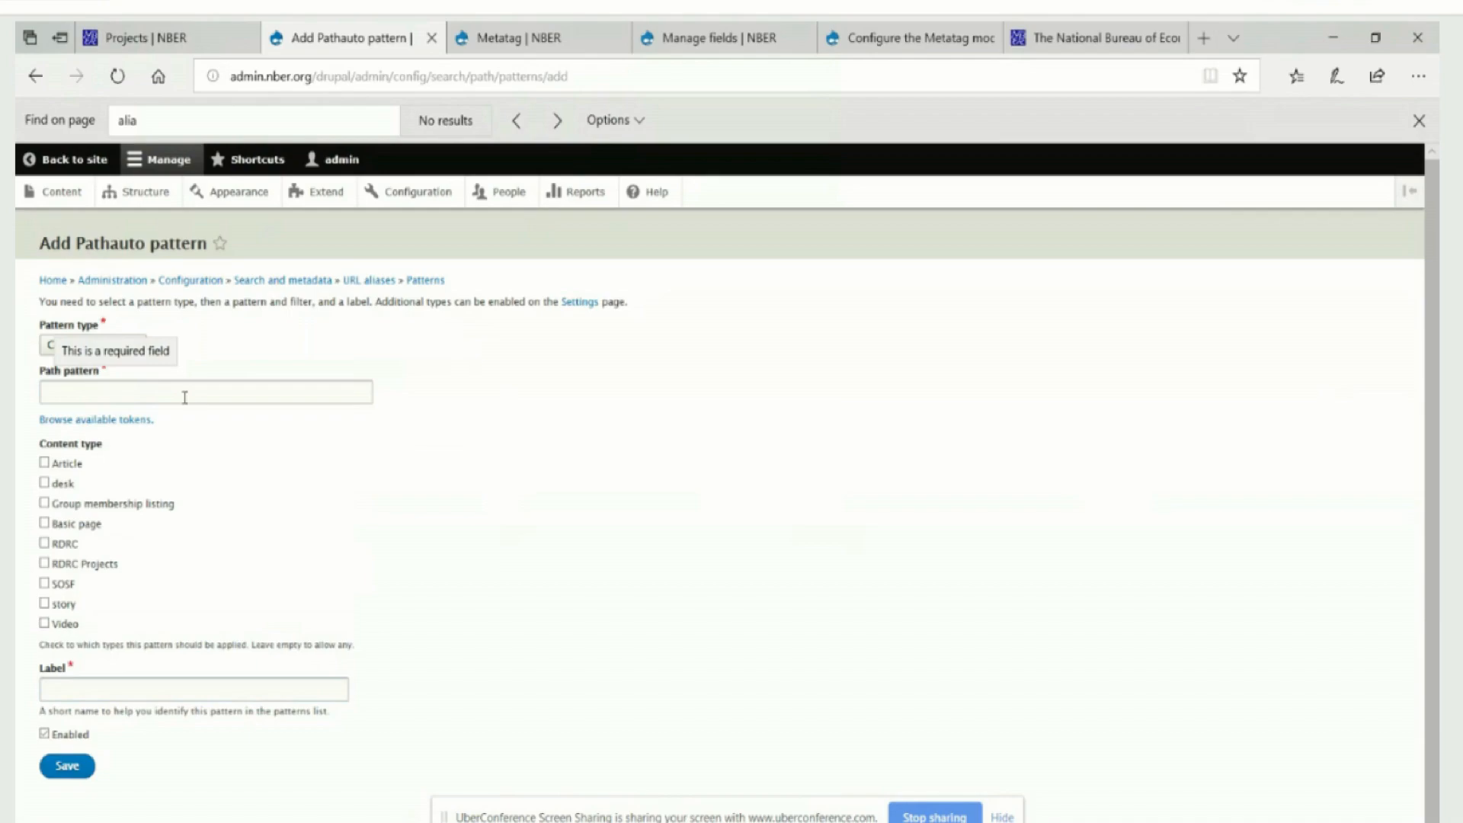
{"action": "left_click", "coordinate": [185, 397]}
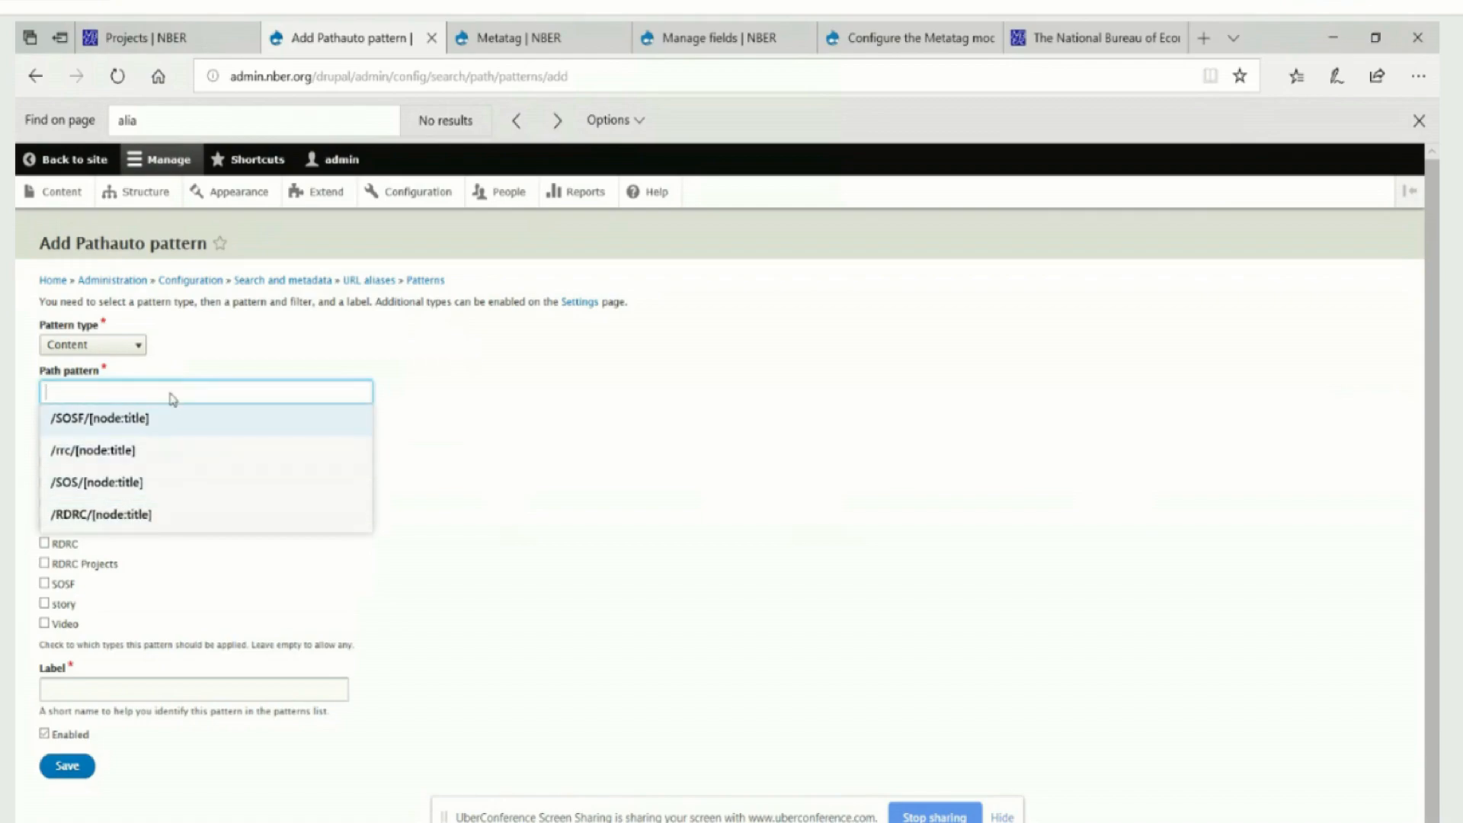
{"action": "right_click", "coordinate": [172, 394]}
{"action": "left_click", "coordinate": [195, 489]}
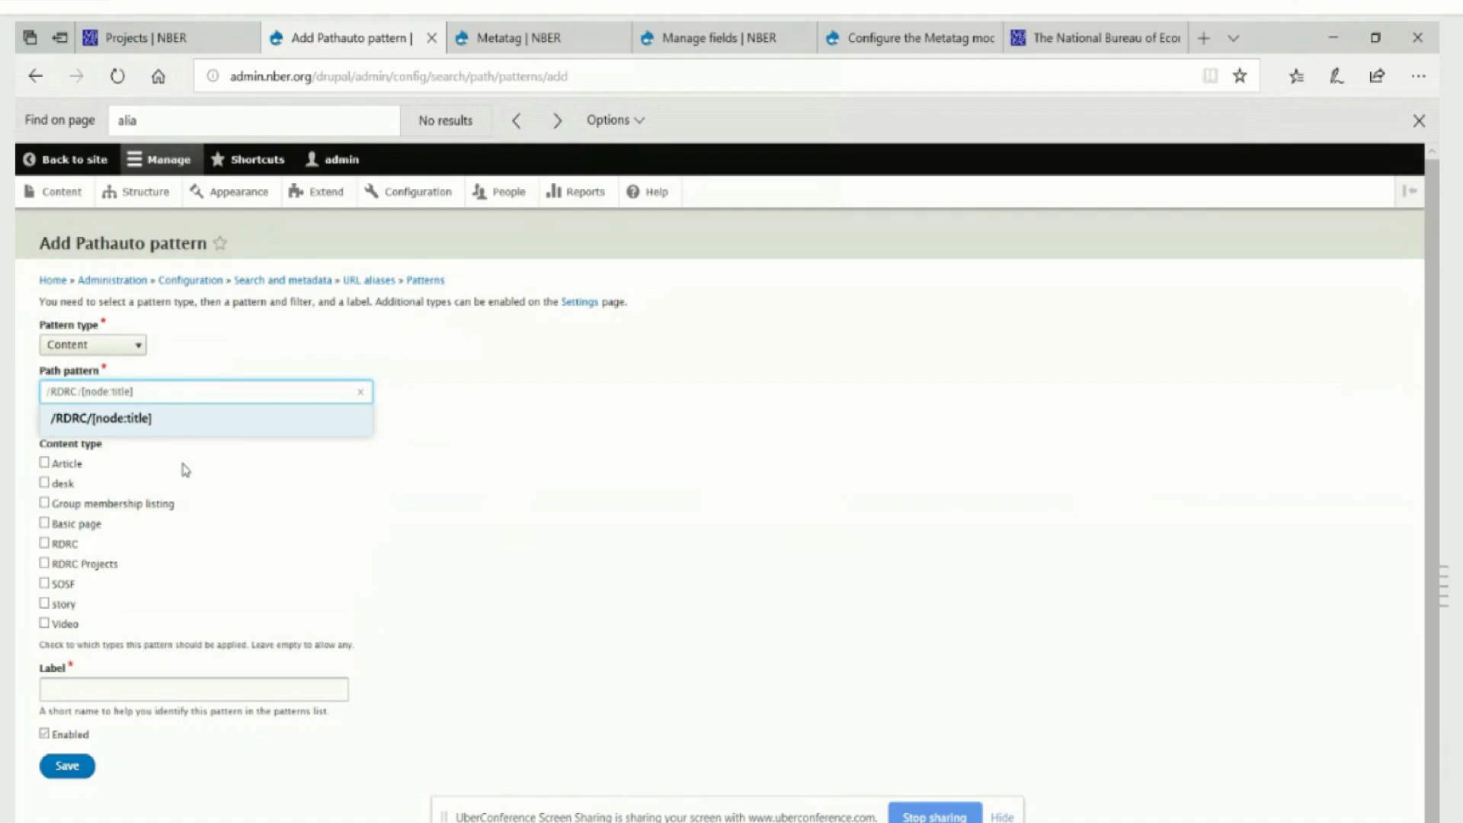
{"action": "type", "text": "Projects"}
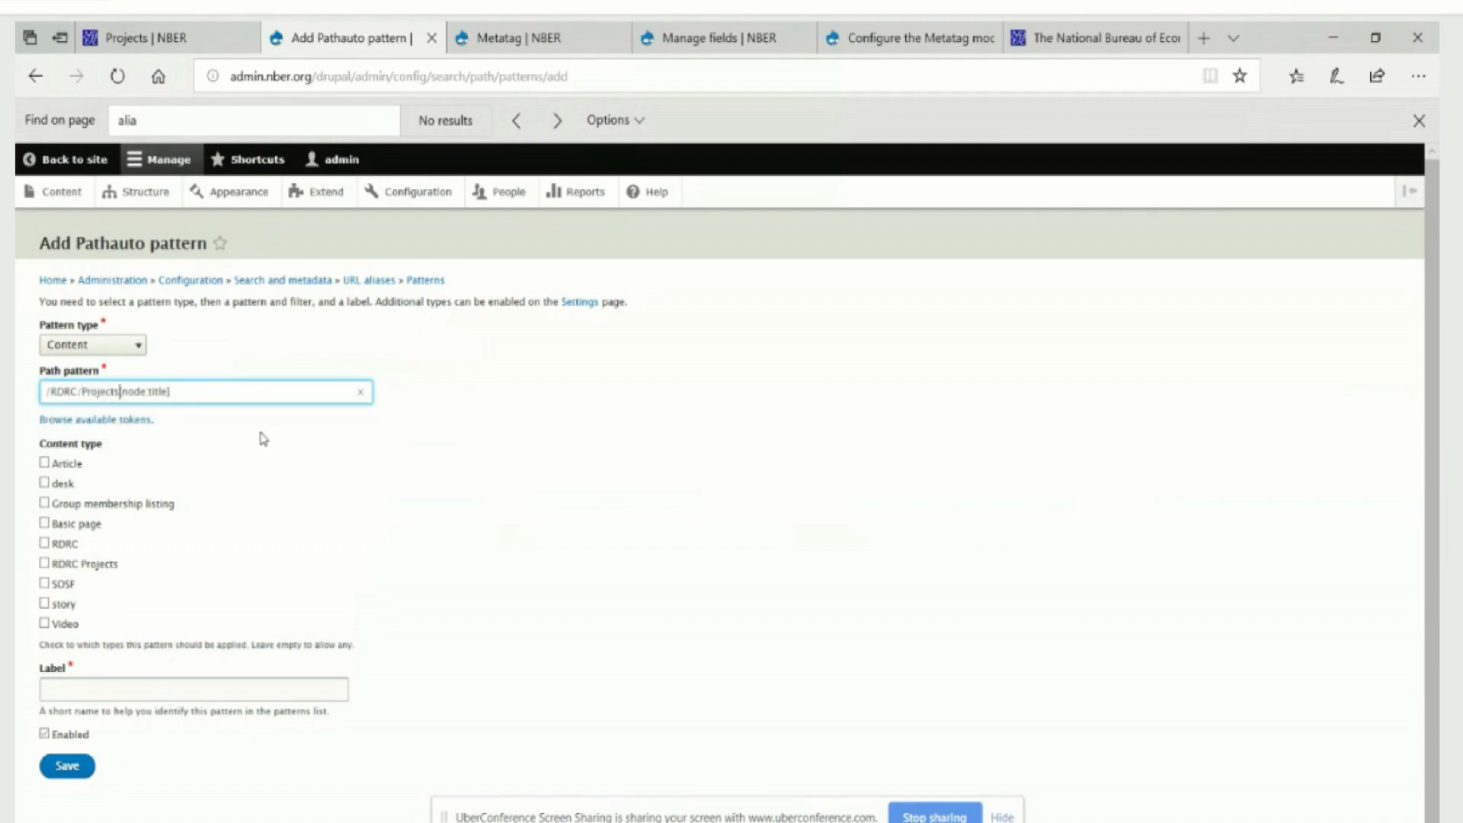
{"action": "type", "text": "/"}
- Apply the pattern to the RDRC Projects content type, label it RDRC Projects, and save it
{"action": "left_click", "coordinate": [44, 564]}
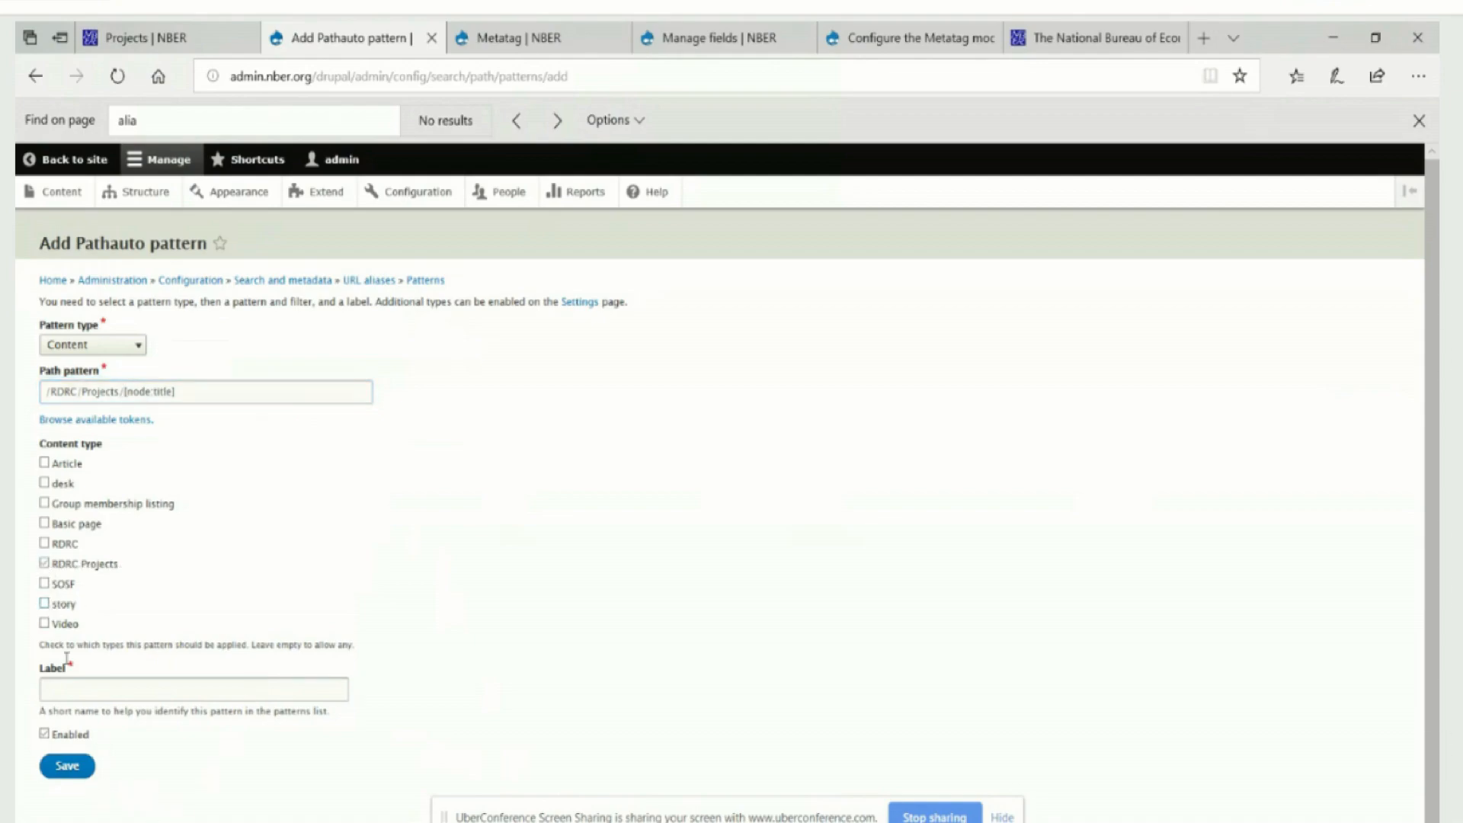
{"action": "left_click", "coordinate": [67, 766]}
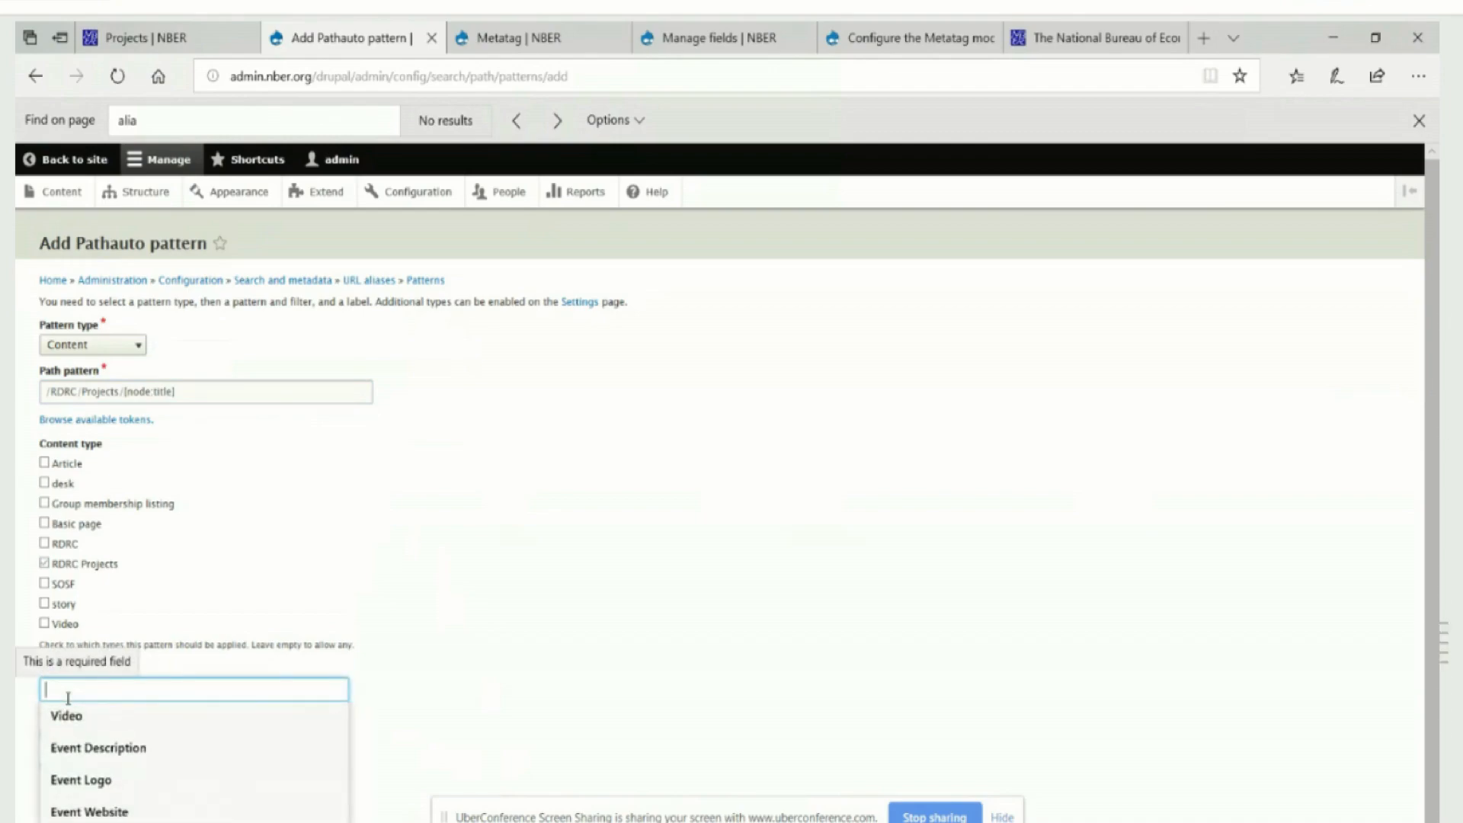
{"action": "type", "text": "RDRC"}
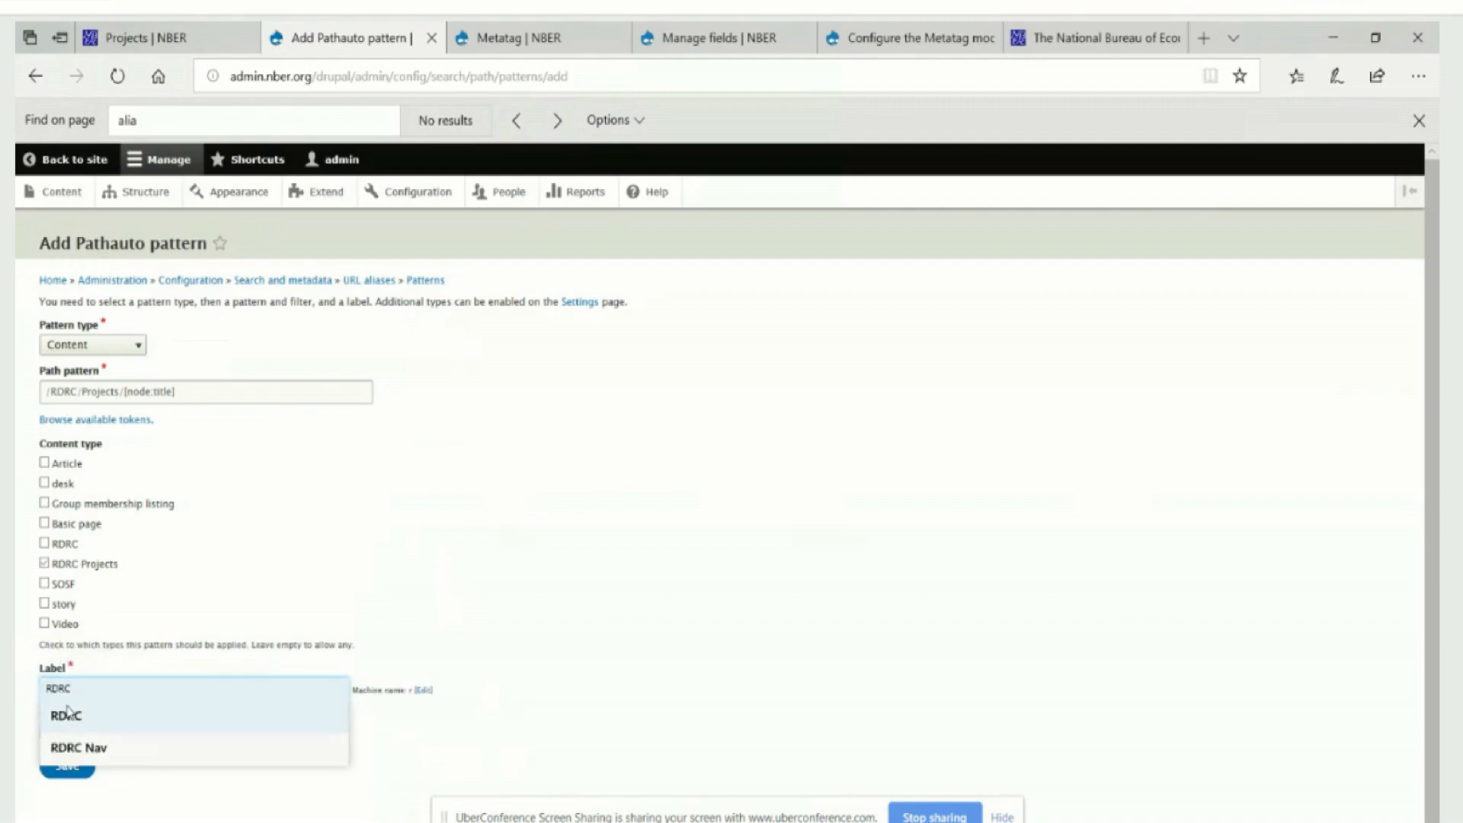
{"action": "type", "text": " Projects"}
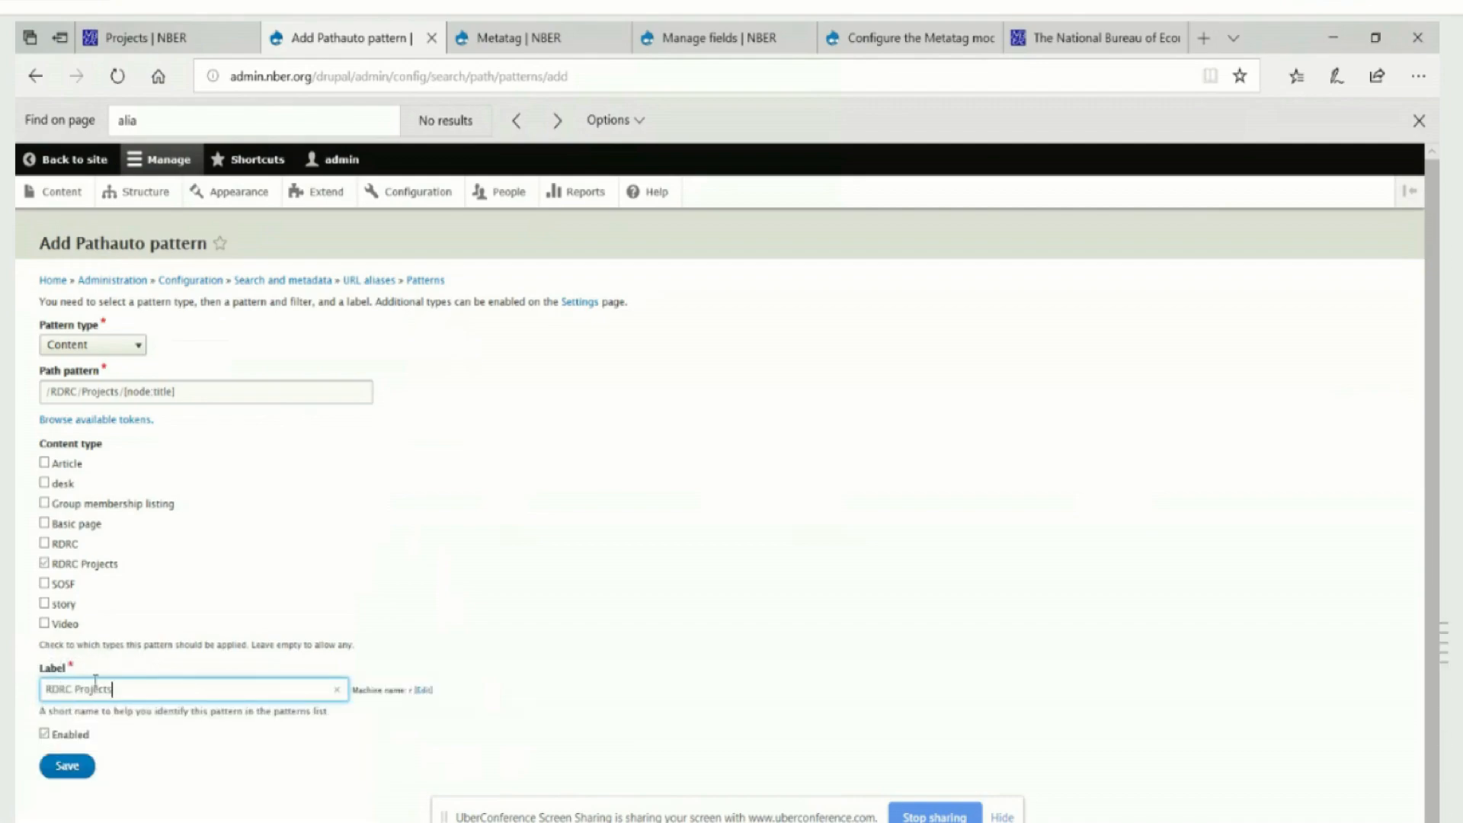
{"action": "left_click", "coordinate": [78, 771]}
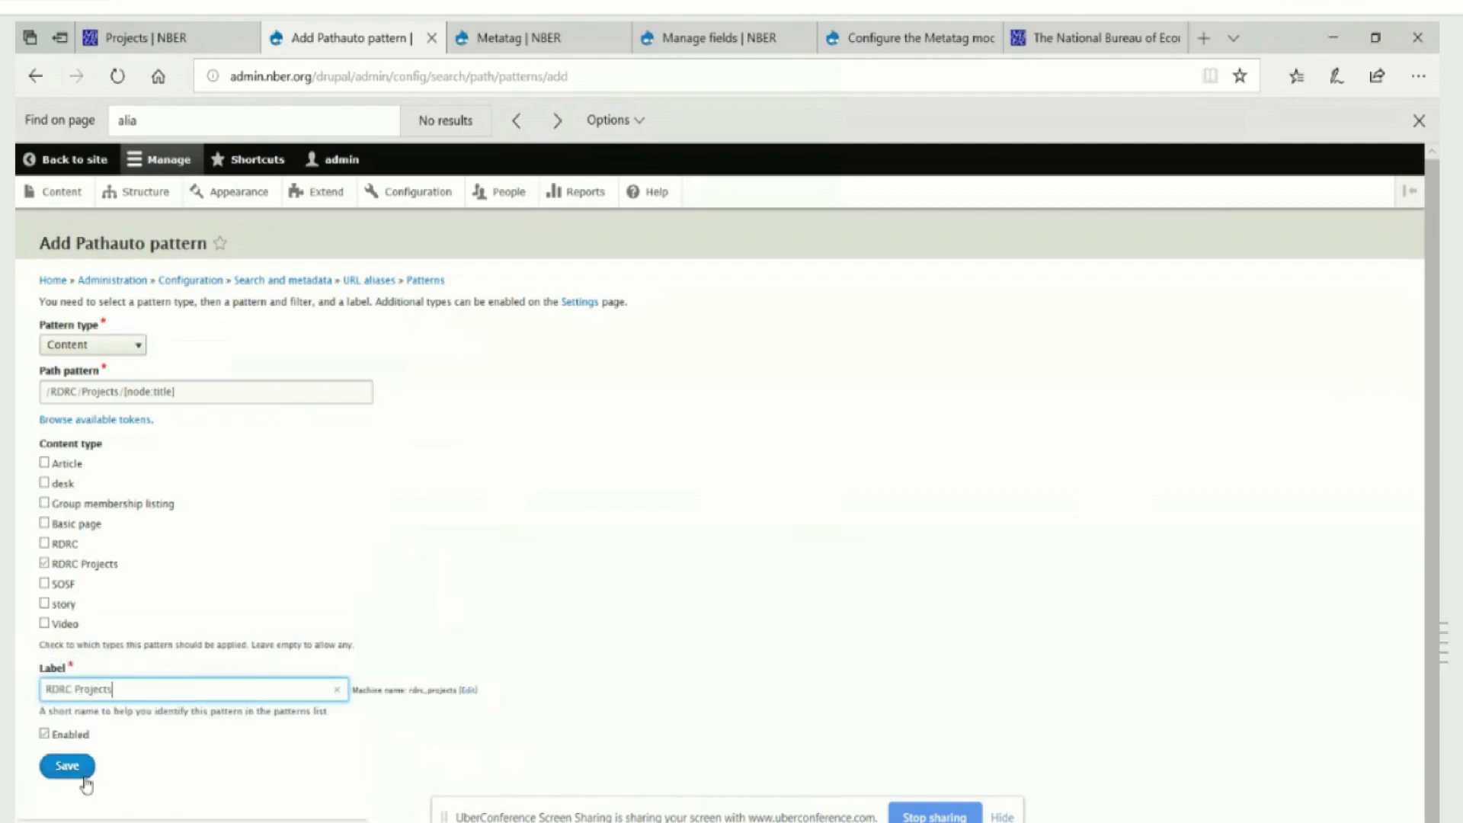
{"action": "left_click", "coordinate": [79, 775]}
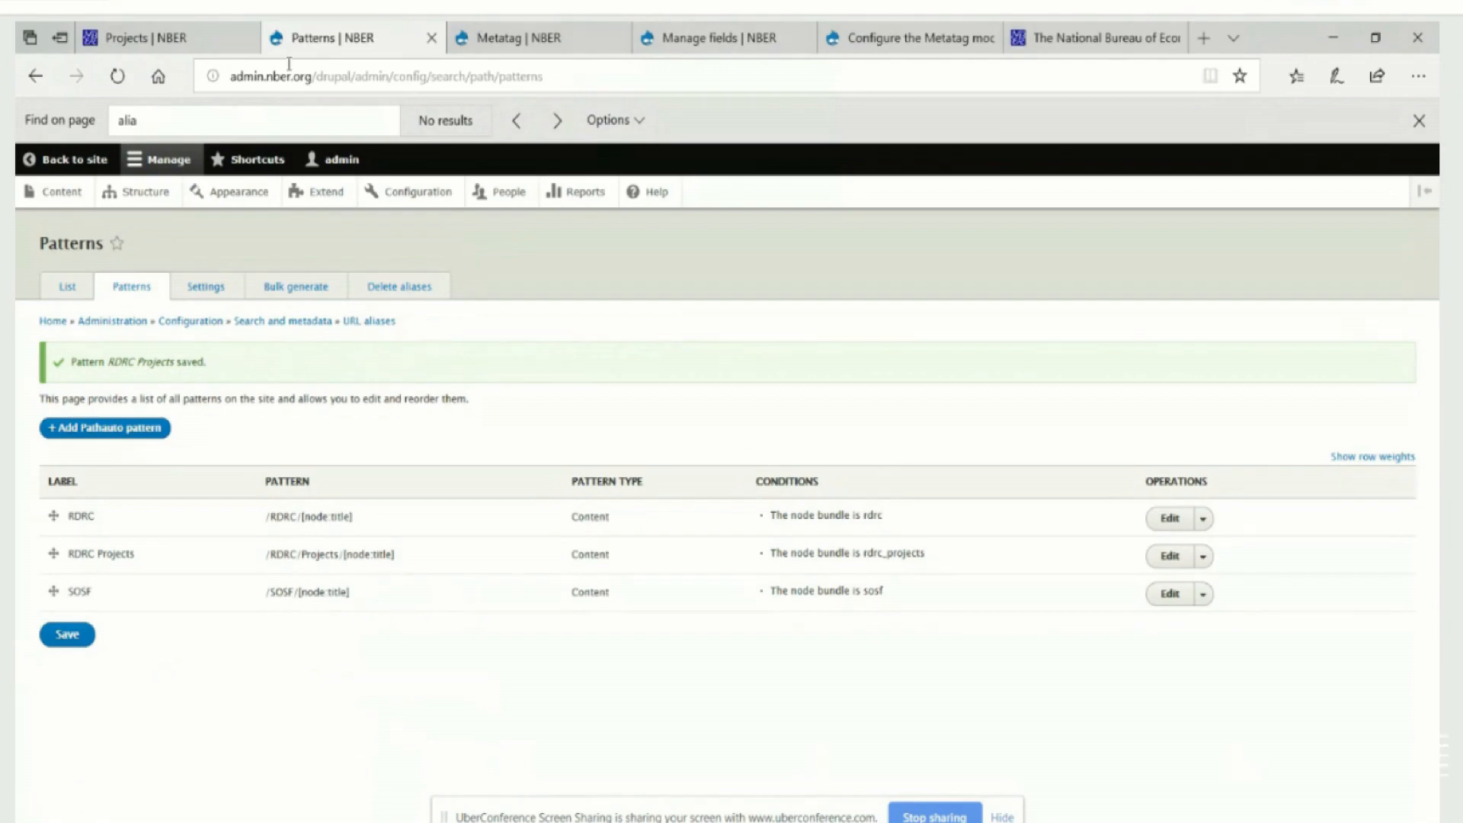
- Select the RDRC items NB19-24, NB19-23 and NB19-22 in the site's content list
{"action": "left_click", "coordinate": [196, 43]}
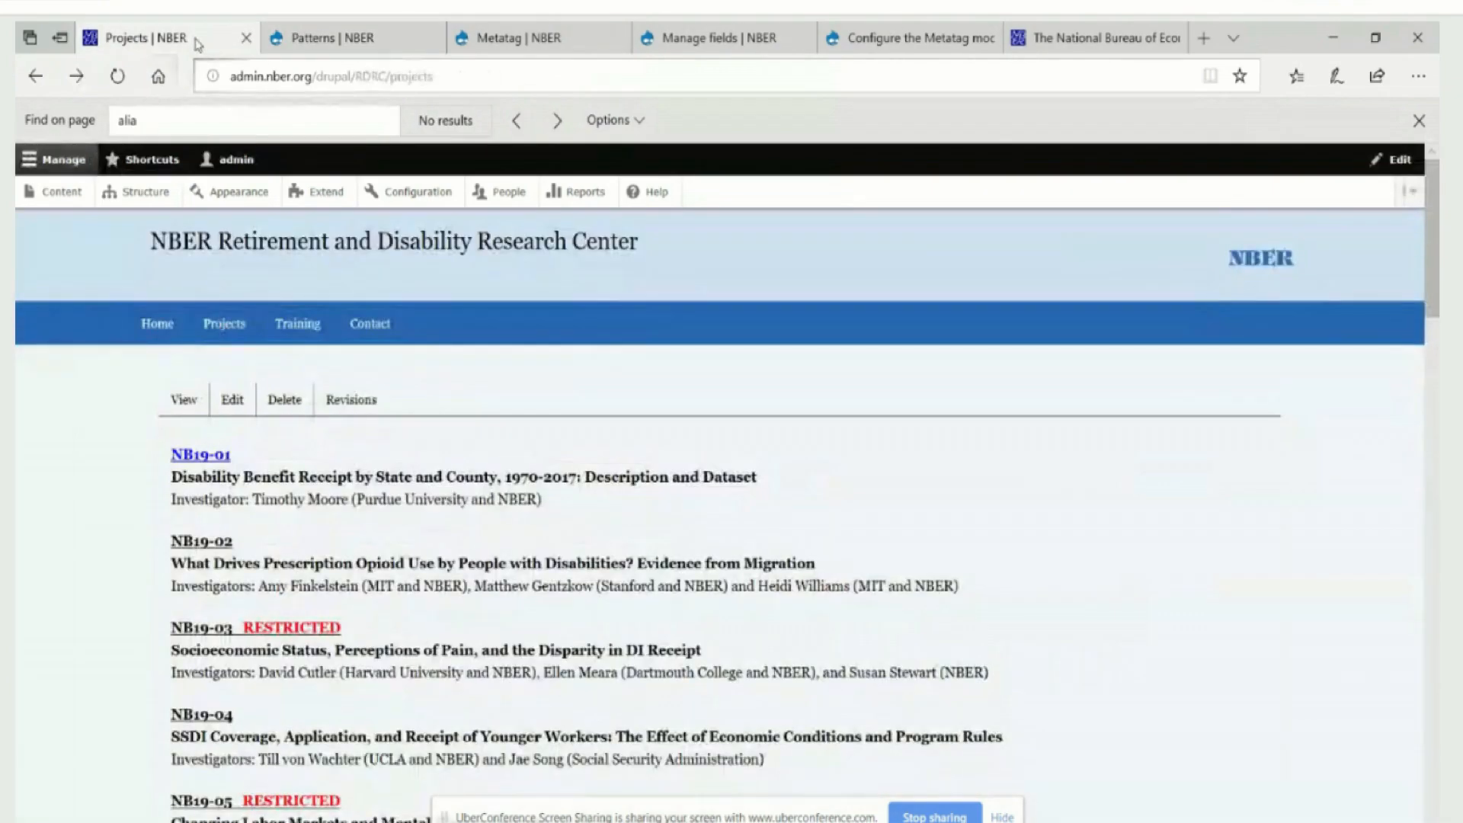
{"action": "left_click", "coordinate": [300, 44]}
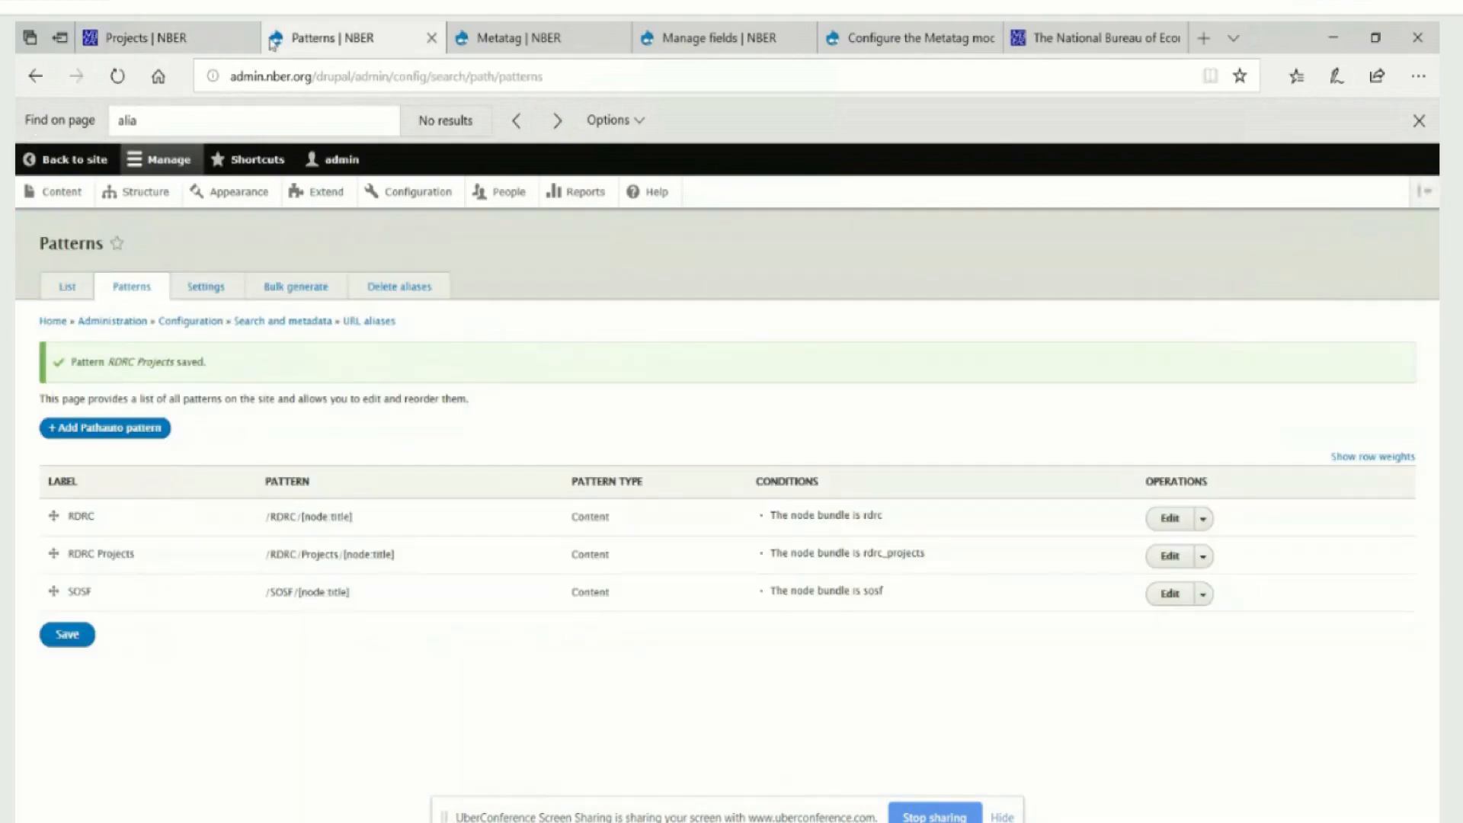
{"action": "left_click", "coordinate": [52, 203]}
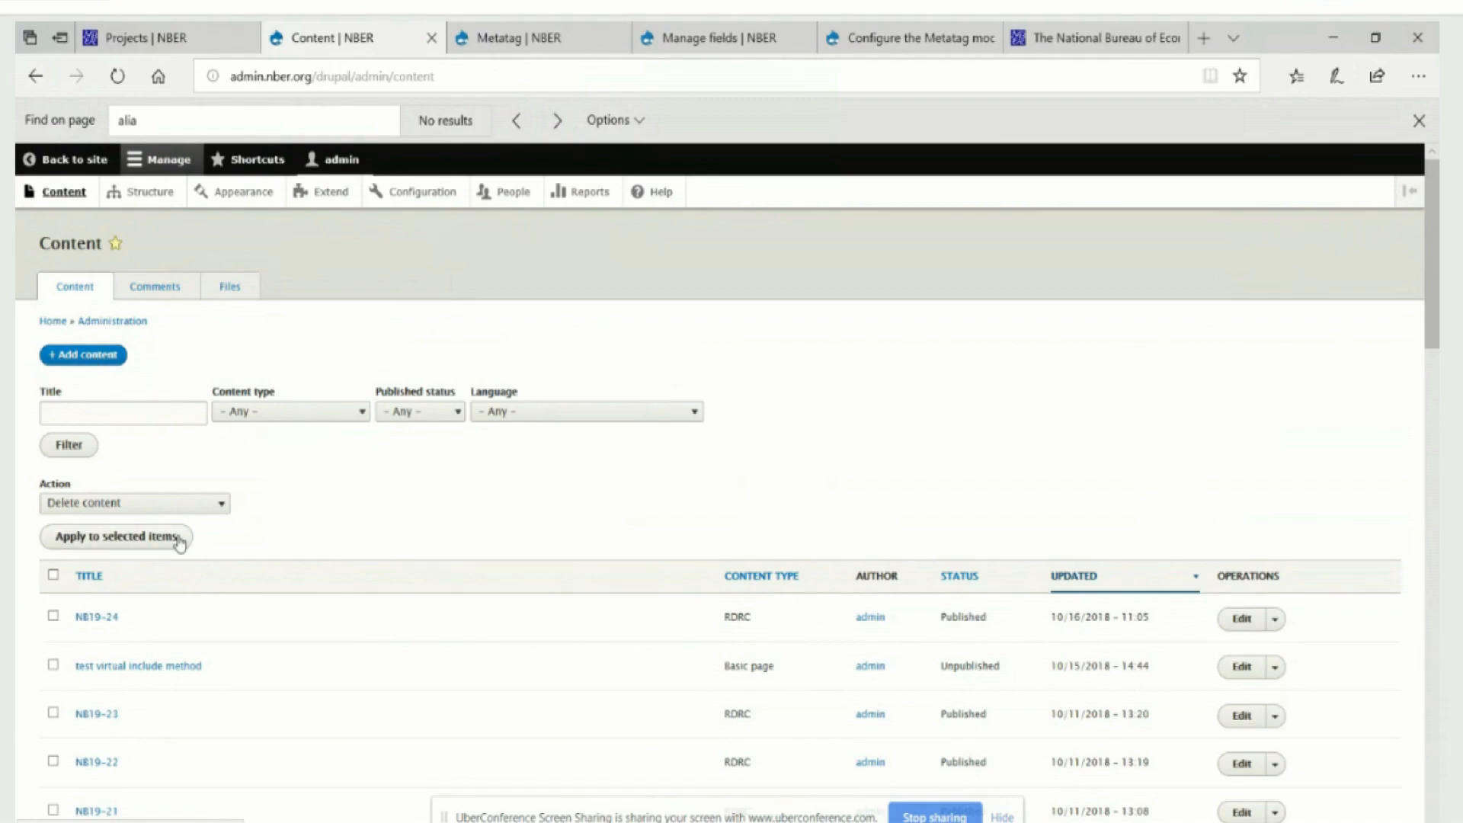
{"action": "left_click", "coordinate": [52, 616]}
{"action": "left_click", "coordinate": [52, 712]}
{"action": "left_click", "coordinate": [53, 761]}
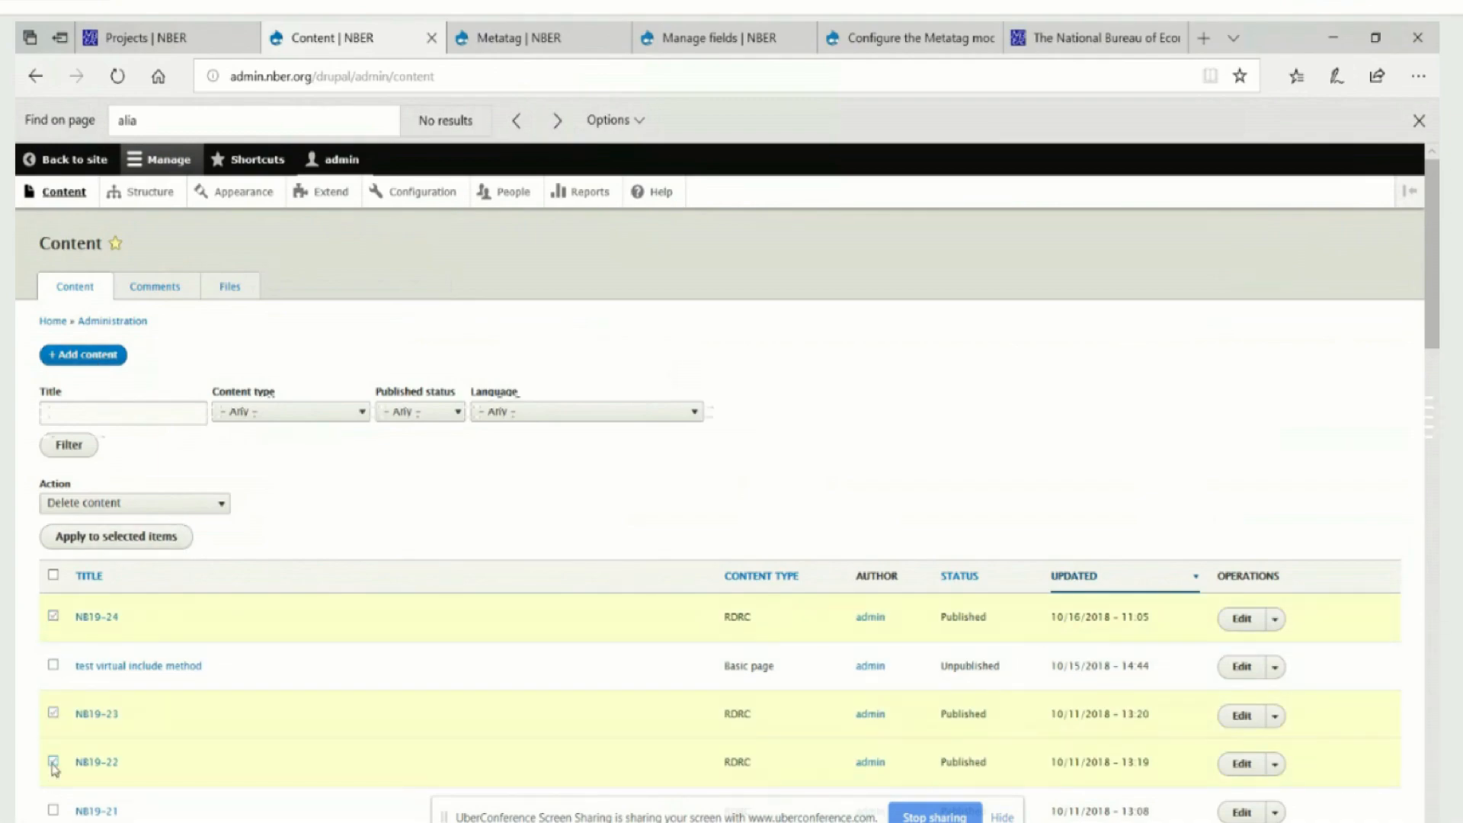
{"action": "scroll", "coordinate": [118, 758], "scroll_direction": "down", "scroll_amount": 3}
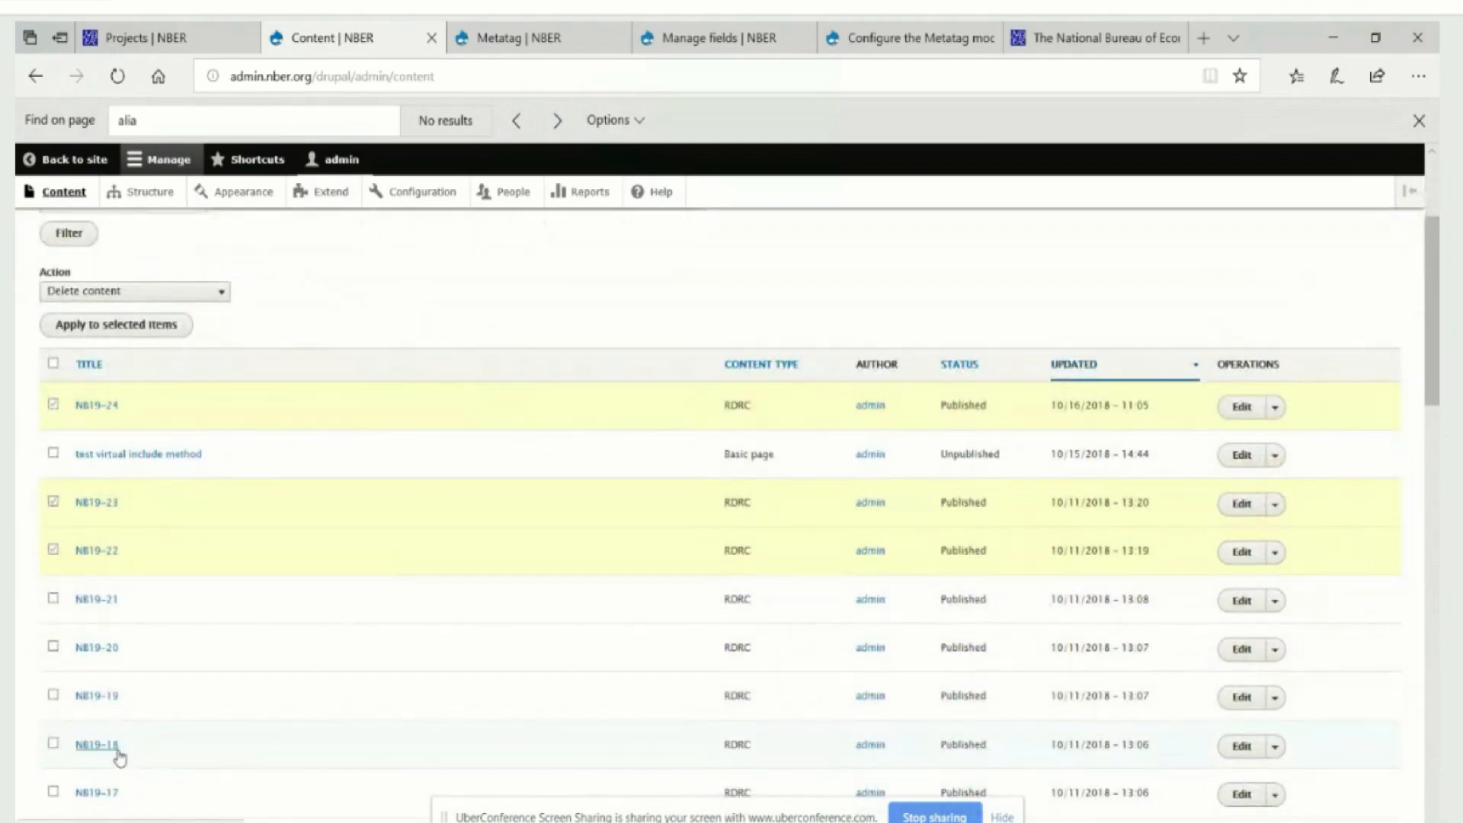
{"action": "scroll", "coordinate": [122, 751], "scroll_direction": "up", "scroll_amount": 3}
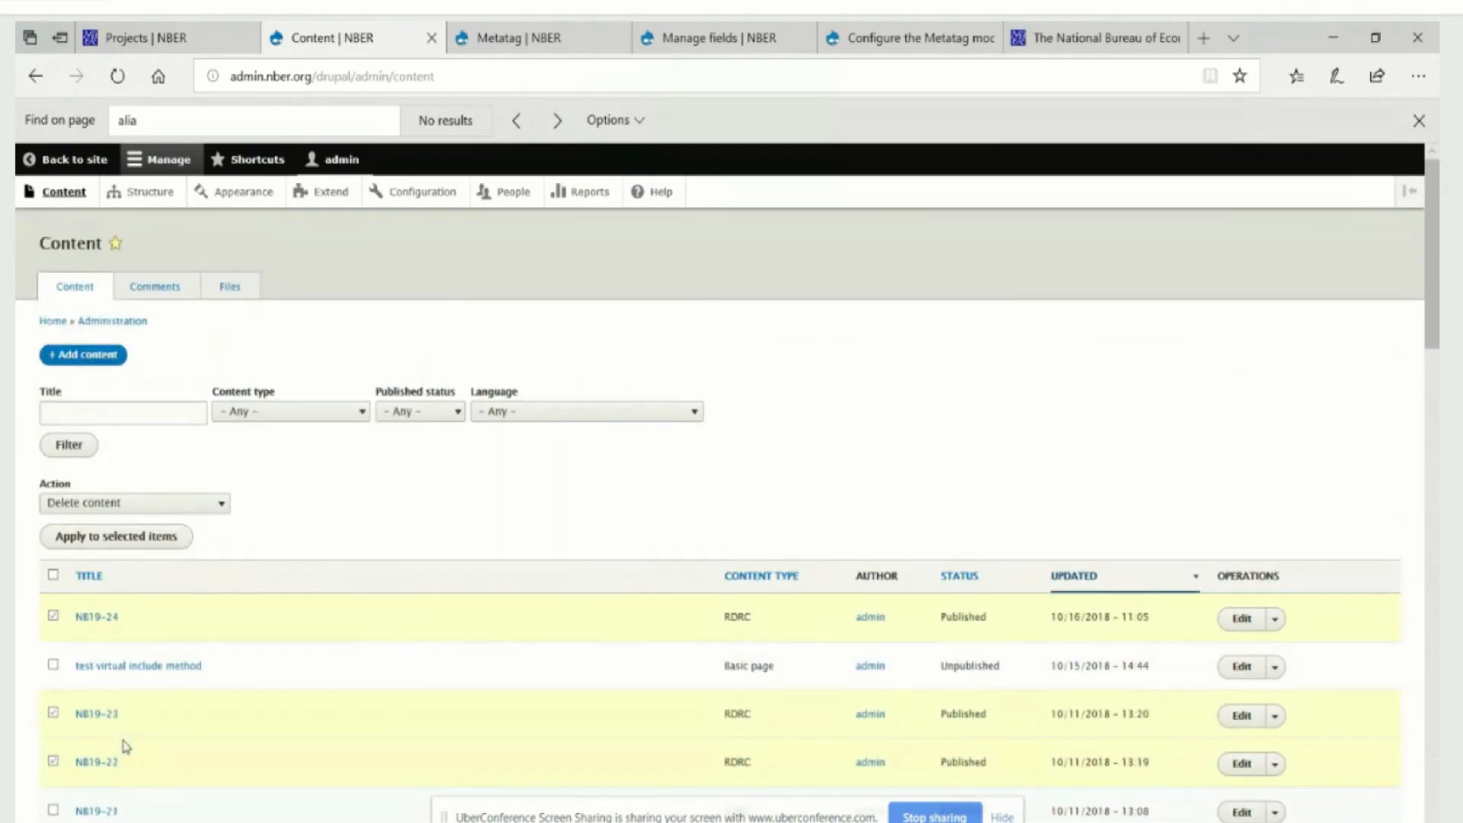
- Start a new content item of the RDRC Projects type, ready for its title
{"action": "left_click", "coordinate": [85, 361]}
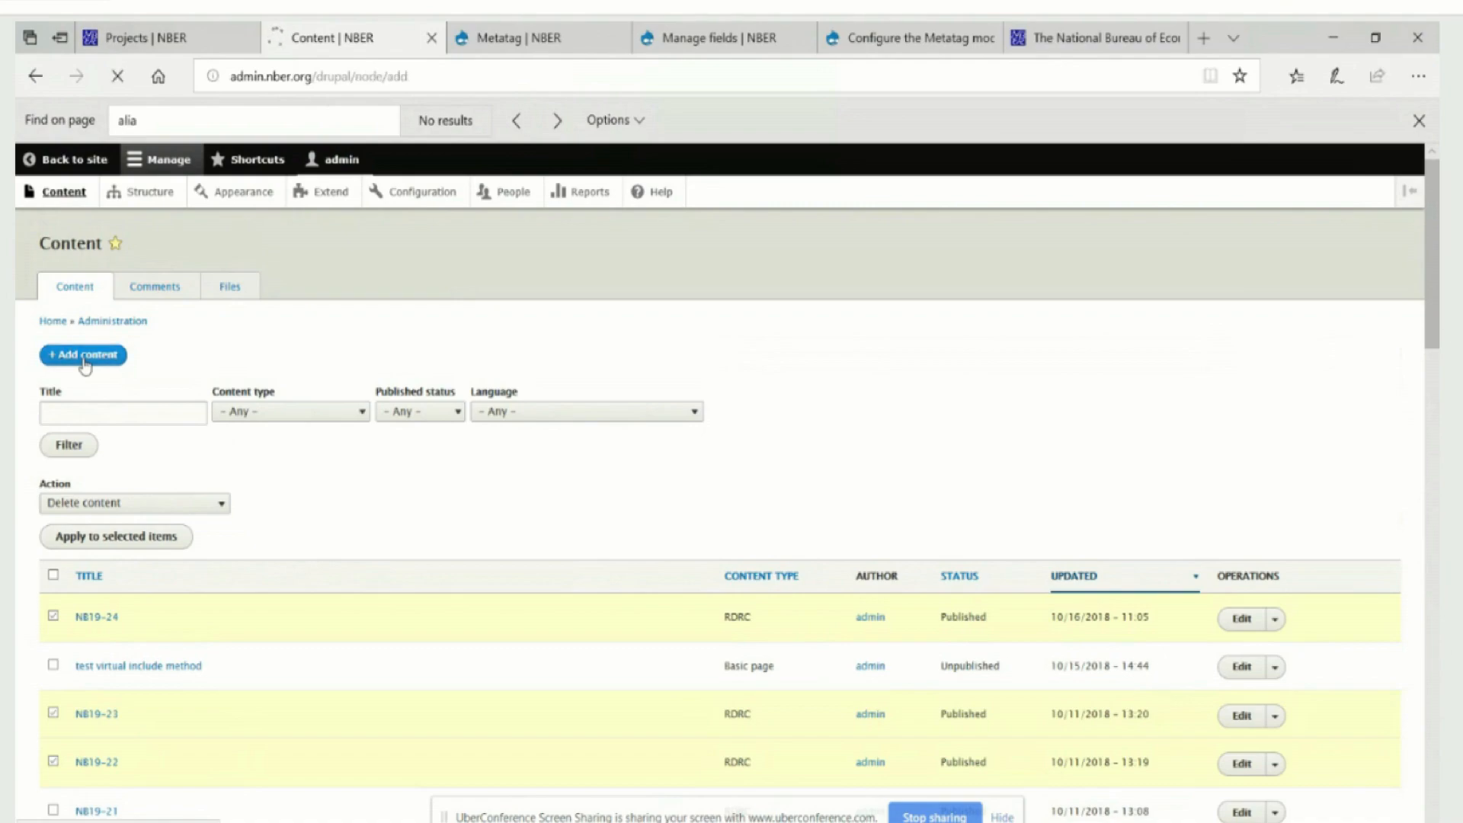
{"action": "left_click", "coordinate": [106, 589]}
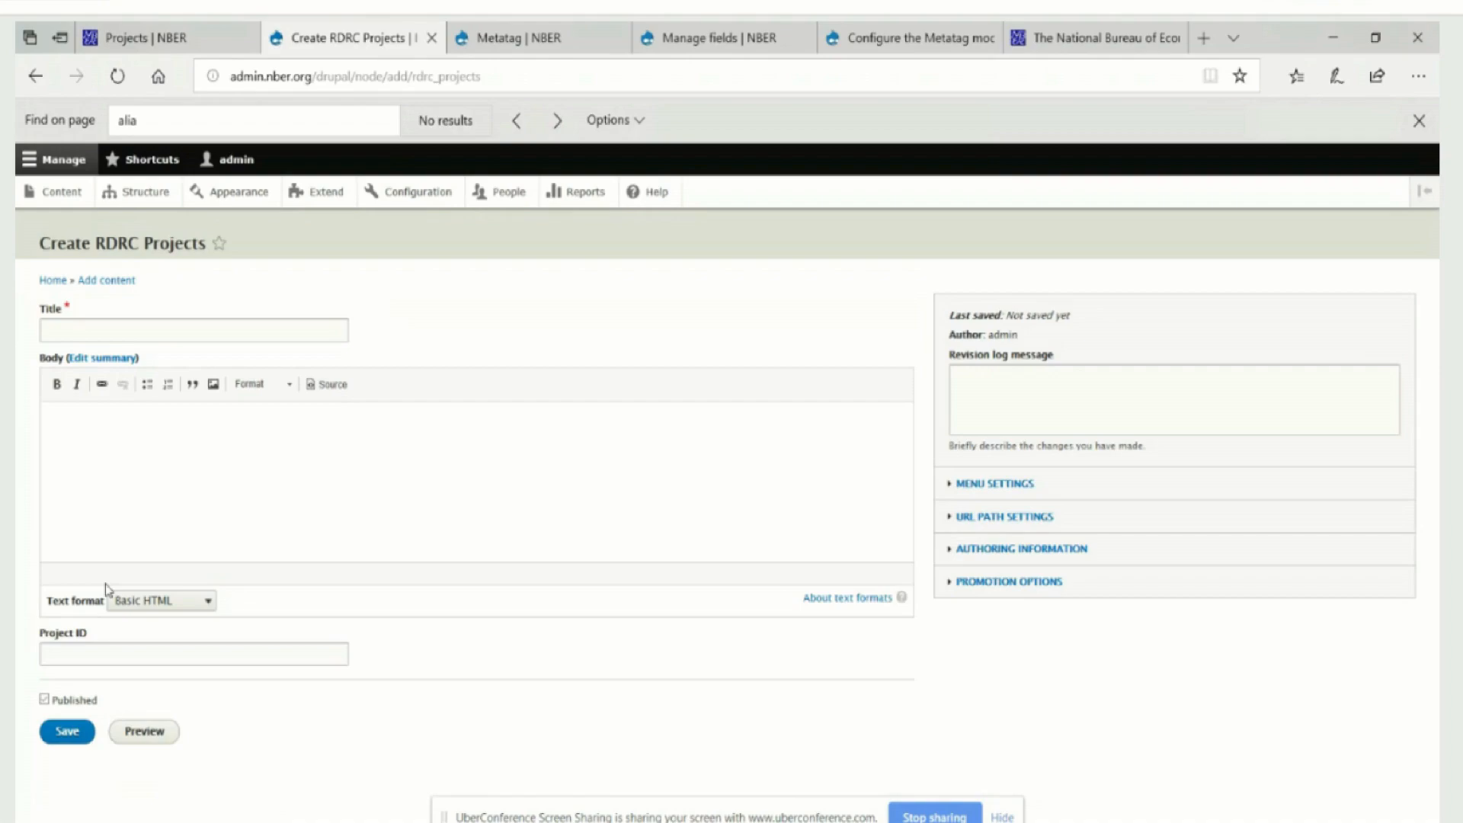
{"action": "left_click", "coordinate": [80, 328]}
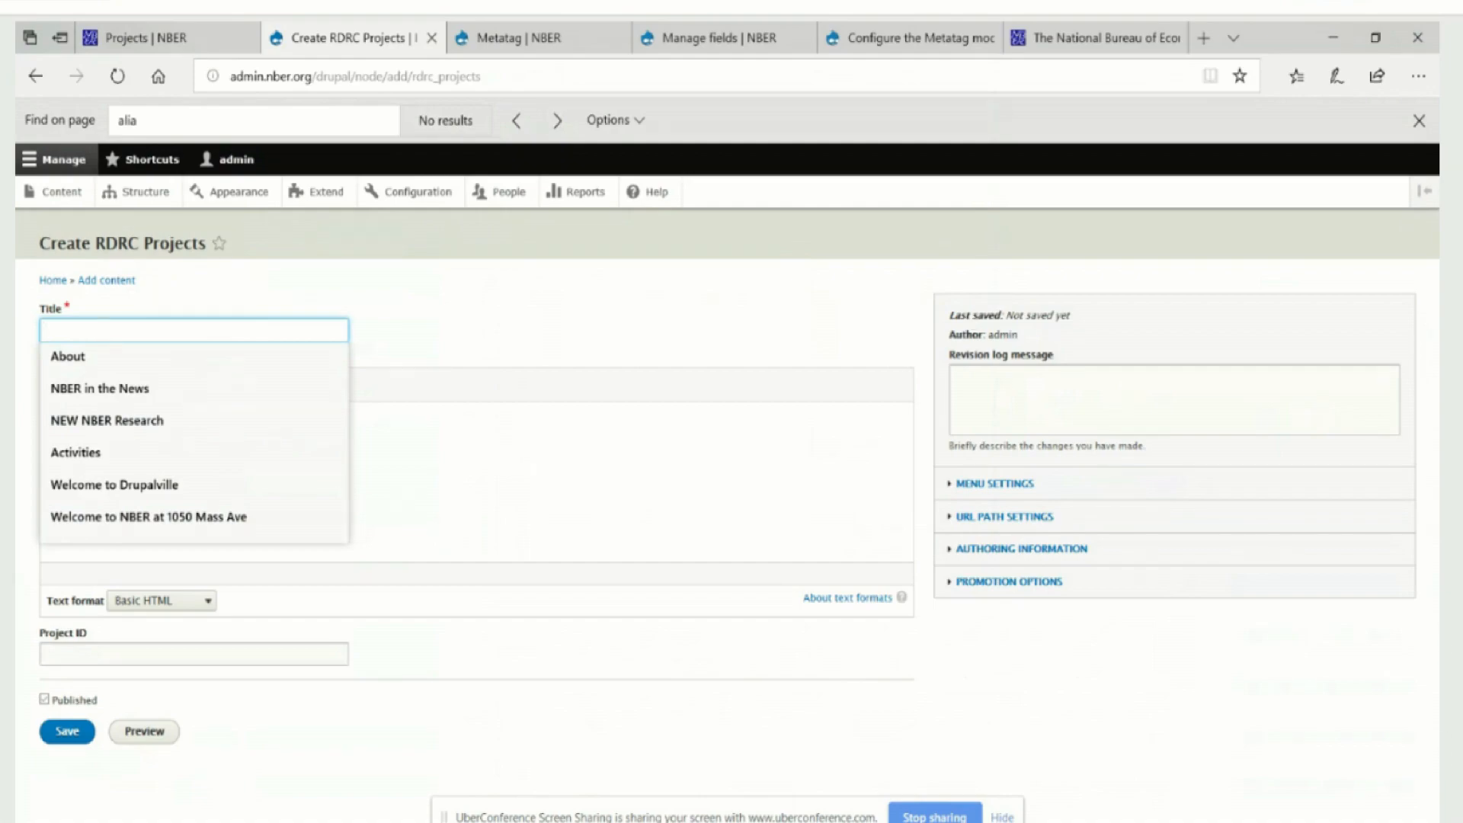
- Switch to the Word document "Overview - Year 1 Funded Projects - Abstracts.docx" and copy the title of project NB19-01
{"action": "left_click_drag", "start_coordinate": [1462, 64], "coordinate": [183, 48]}
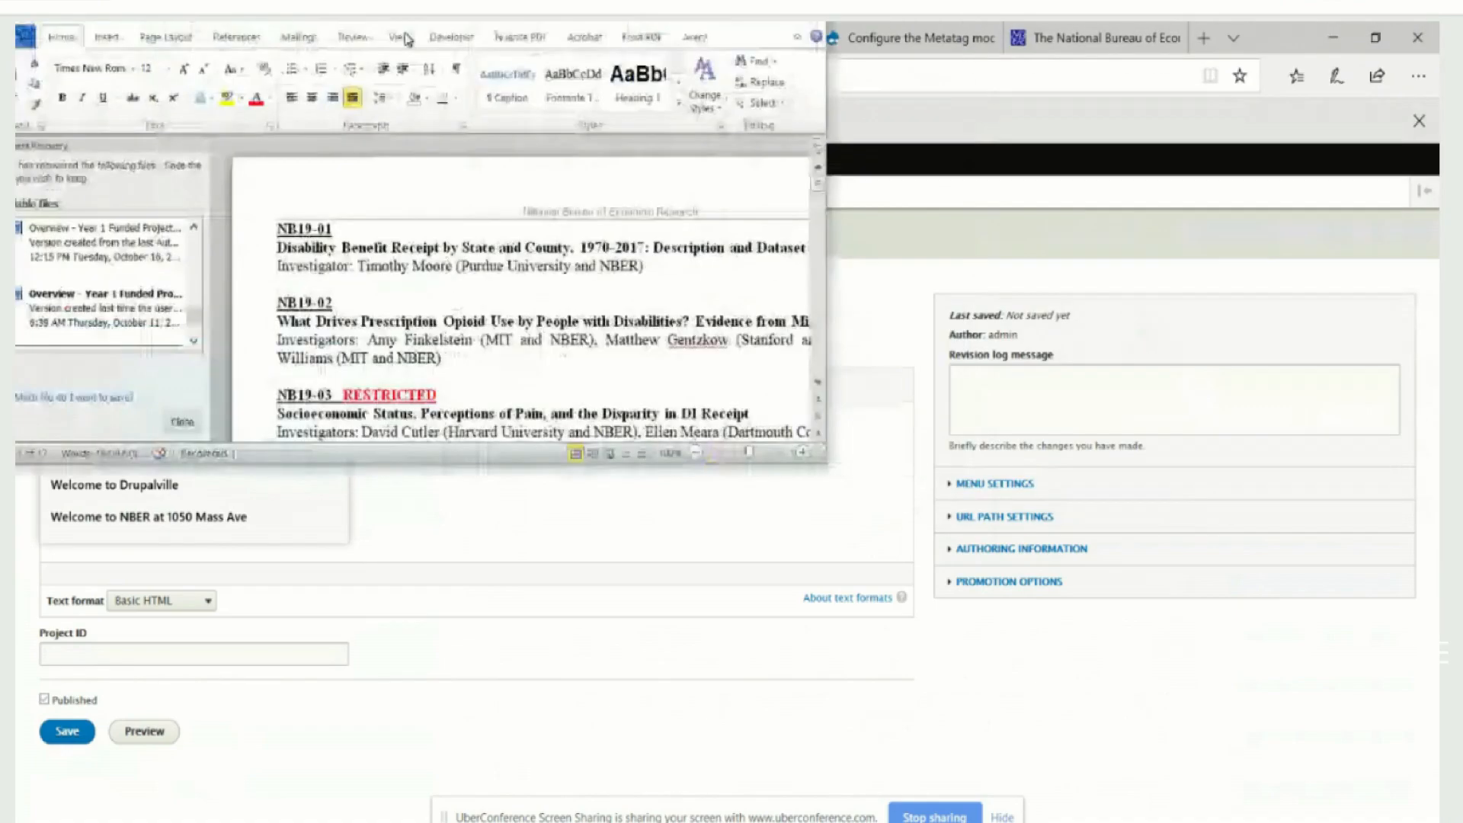
{"action": "left_click_drag", "start_coordinate": [616, 27], "coordinate": [616, 21]}
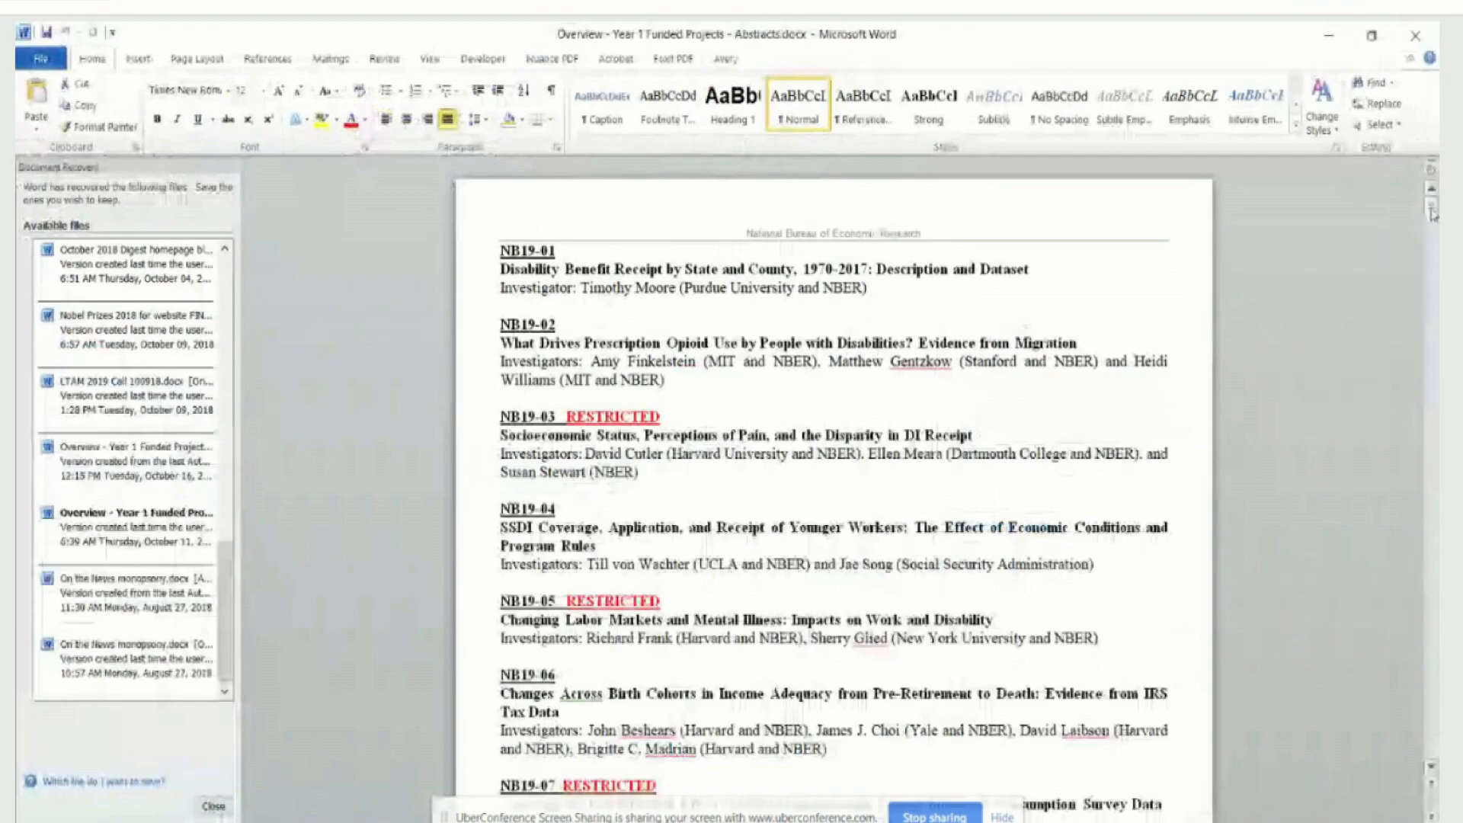
{"action": "triple_click", "coordinate": [501, 269]}
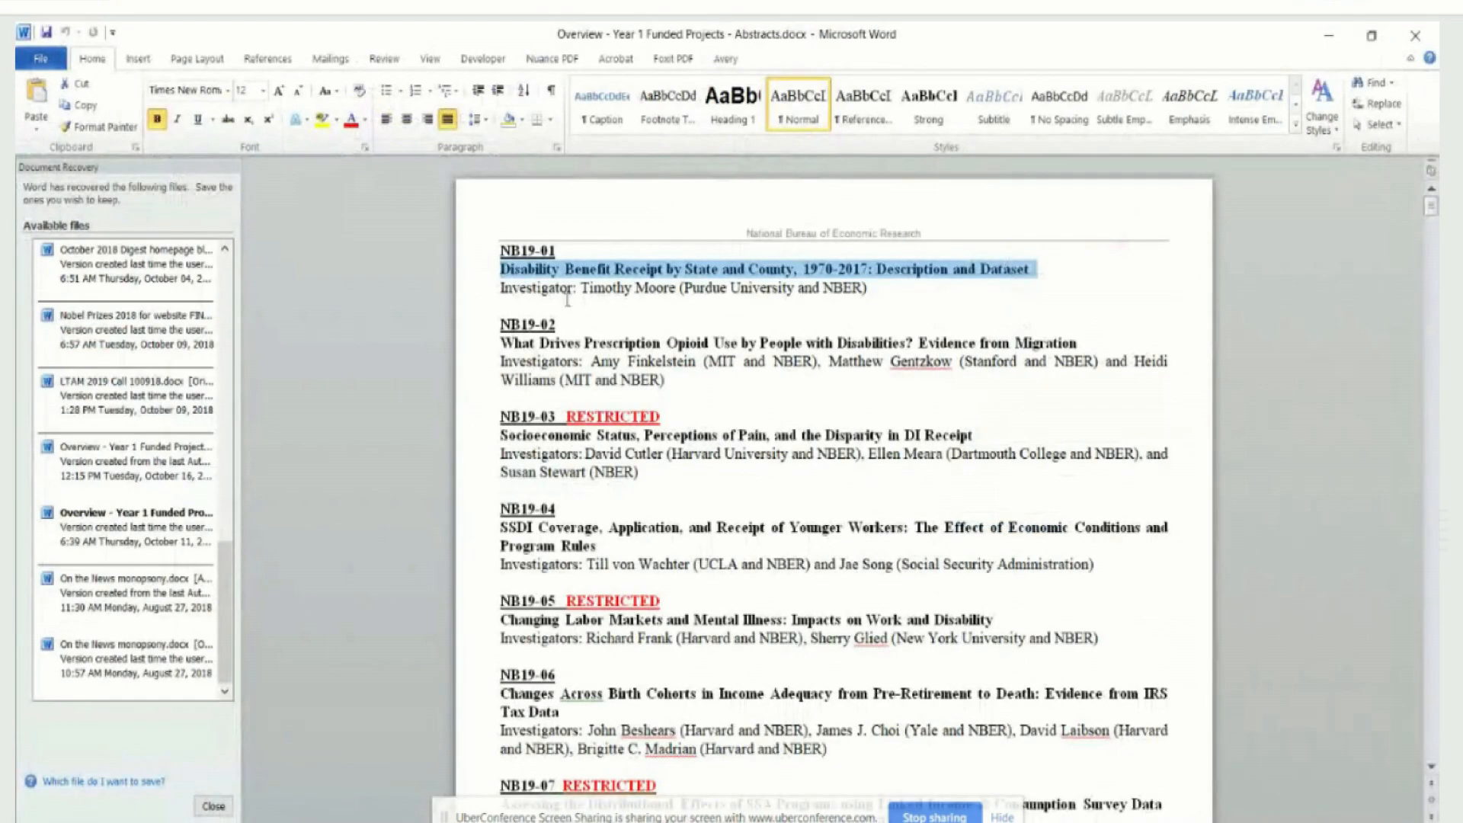
{"action": "left_click_drag", "start_coordinate": [502, 325], "coordinate": [582, 362]}
{"action": "left_click", "coordinate": [556, 249]}
{"action": "left_click_drag", "start_coordinate": [556, 249], "coordinate": [1040, 267]}
{"action": "right_click", "coordinate": [841, 273]}
{"action": "left_click", "coordinate": [874, 303]}
{"action": "left_click", "coordinate": [566, 250]}
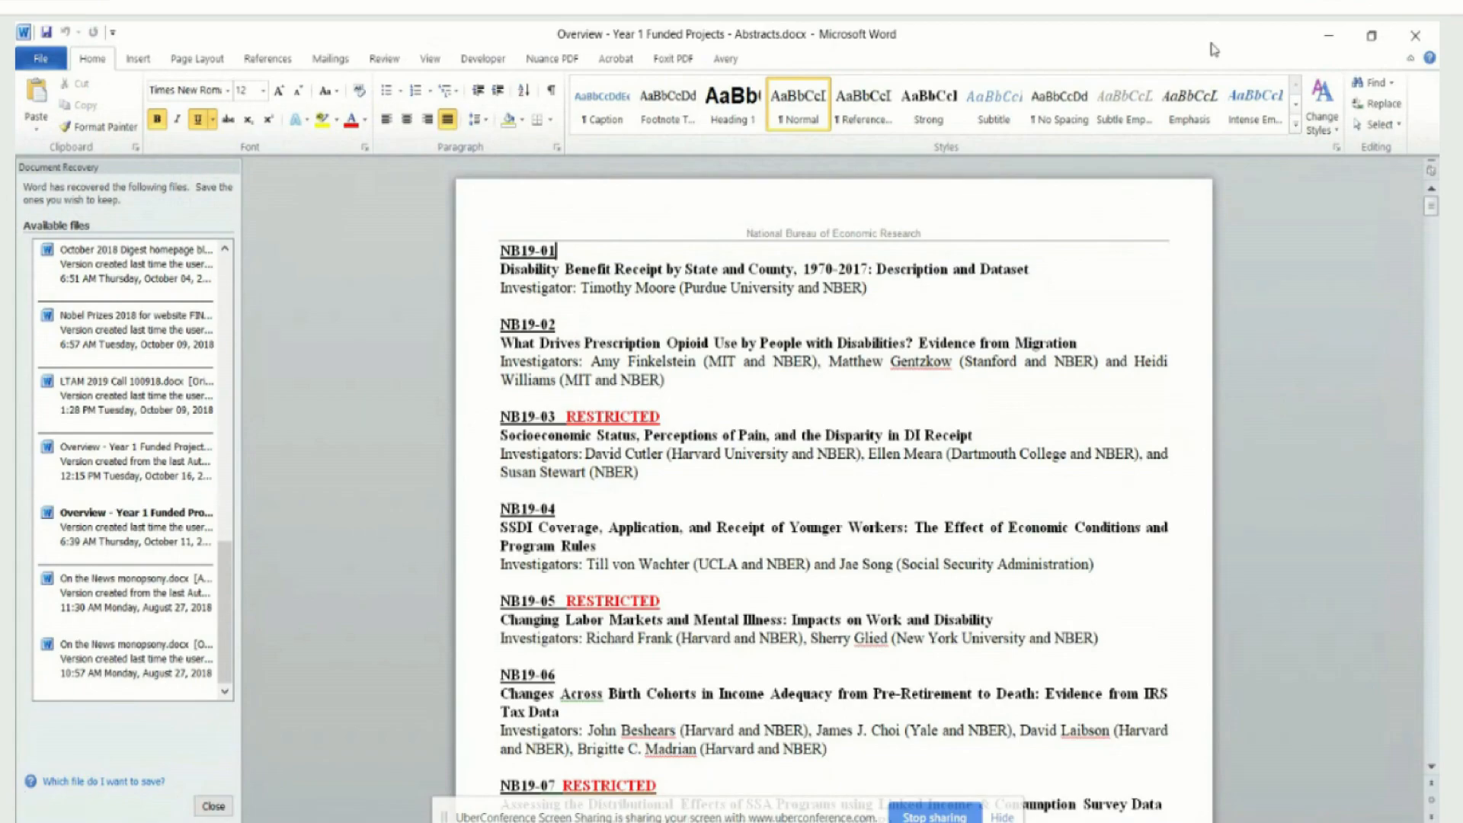
- Return to the browser form and paste "Disability Benefit Receipt by State and County, 1970-2017: Description and Dataset" as the title
{"action": "left_click_drag", "start_coordinate": [1212, 46], "coordinate": [842, 93]}
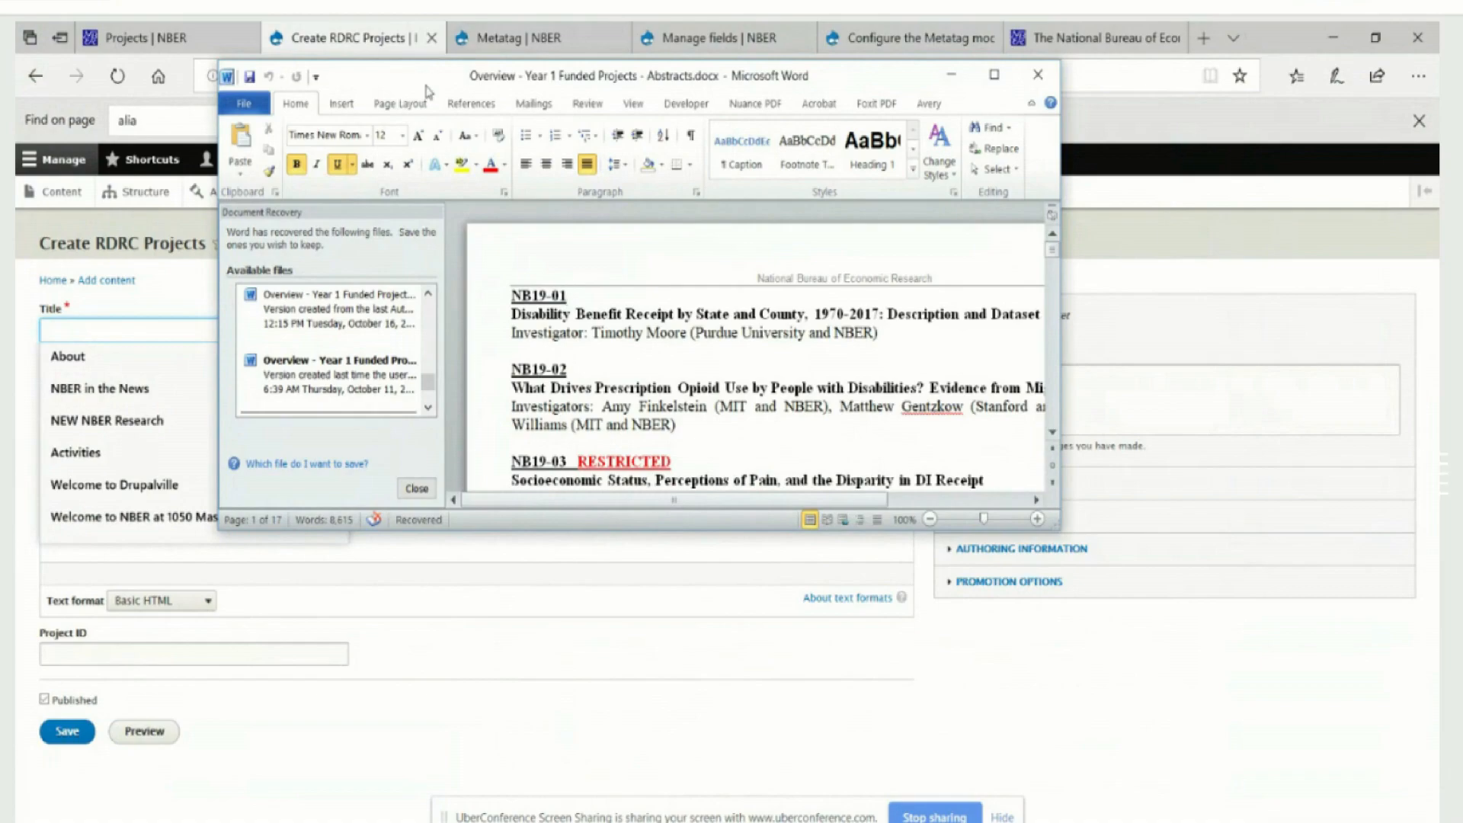
{"action": "left_click_drag", "start_coordinate": [425, 85], "coordinate": [1439, 68]}
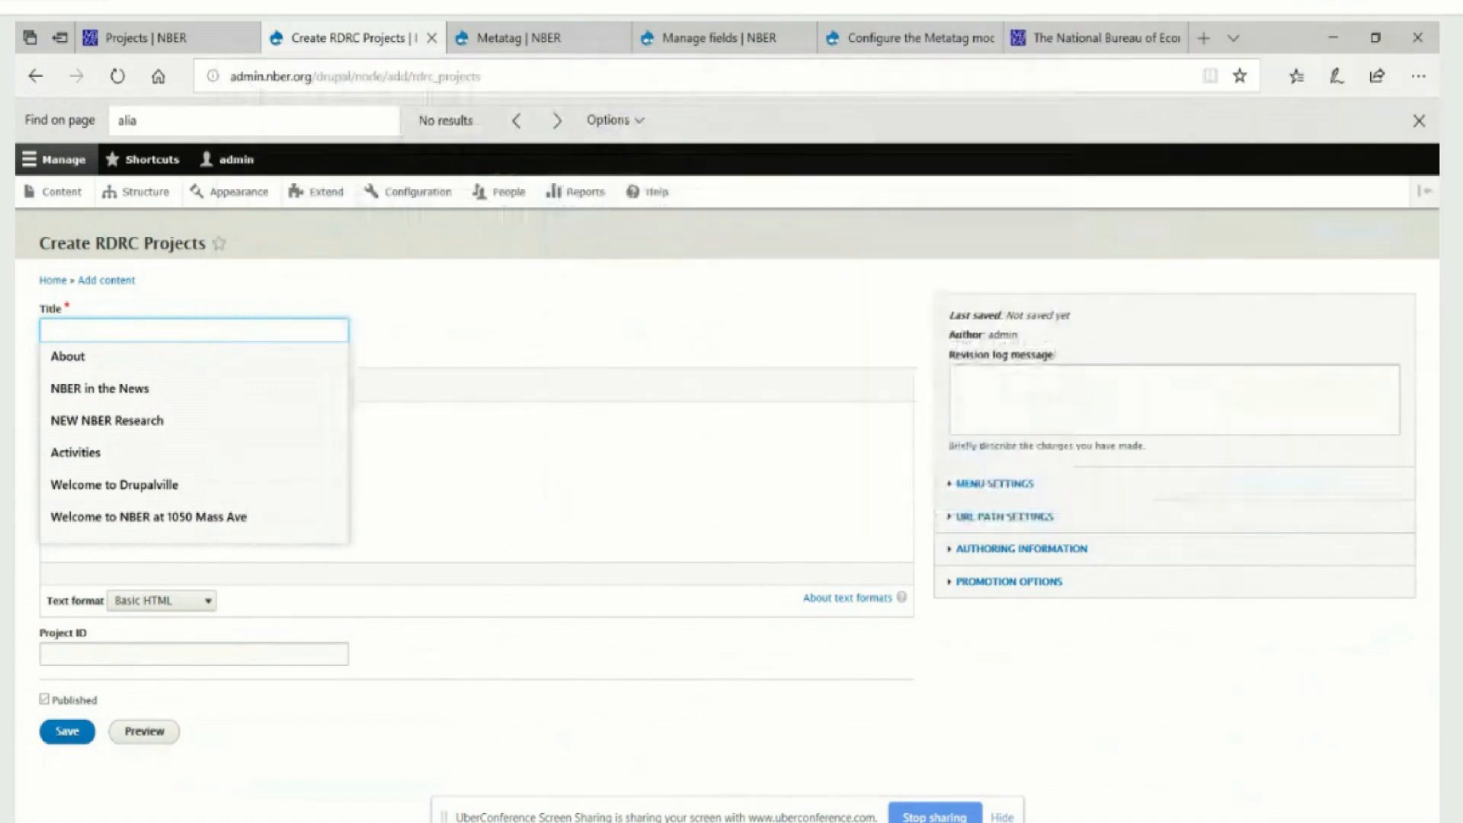
{"action": "right_click", "coordinate": [69, 333]}
{"action": "left_click", "coordinate": [132, 430]}
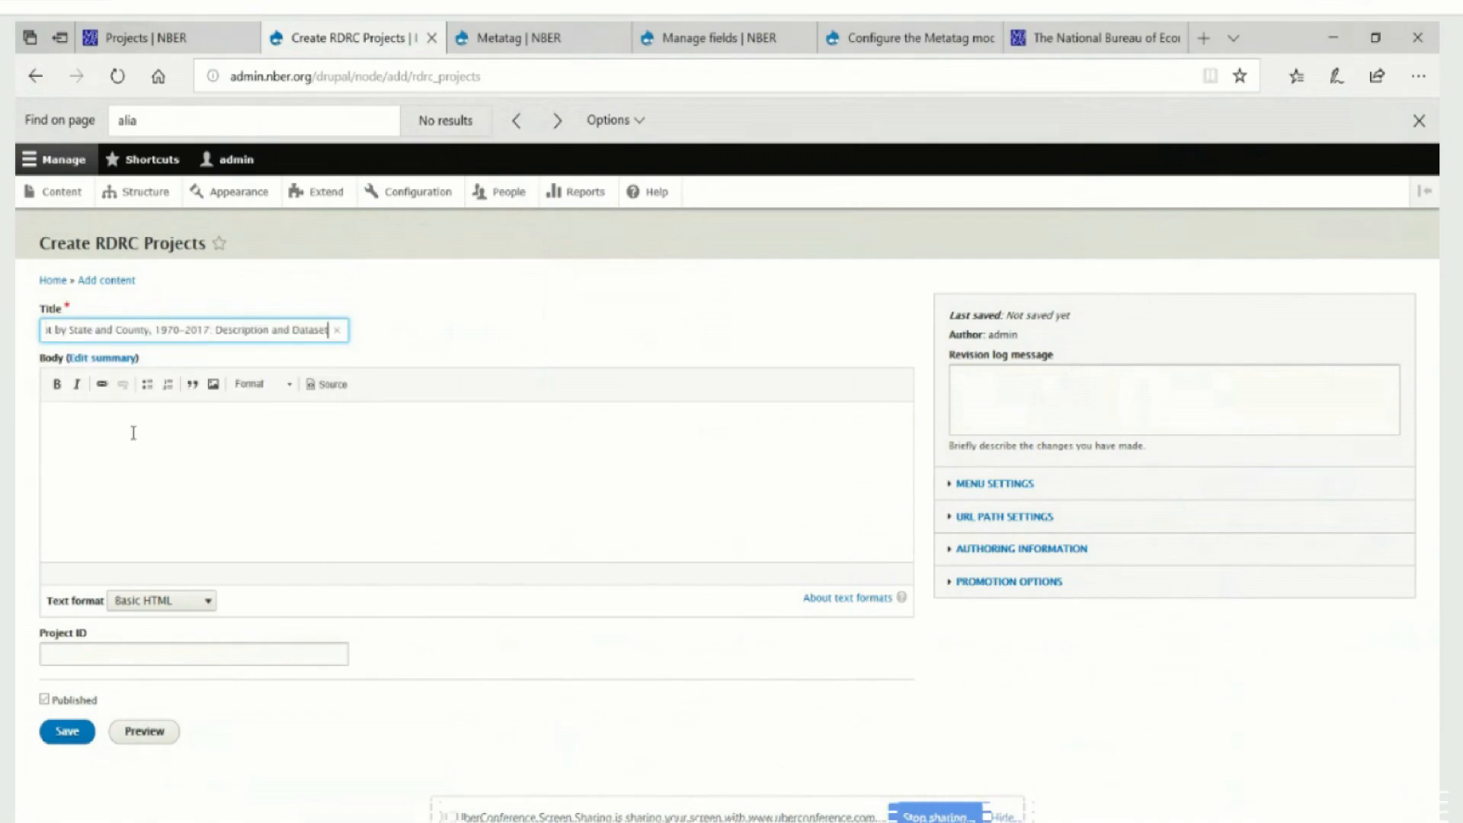
- Set the Project ID to NB19-01, check the pasted title and leave the body empty
{"action": "left_click", "coordinate": [89, 649]}
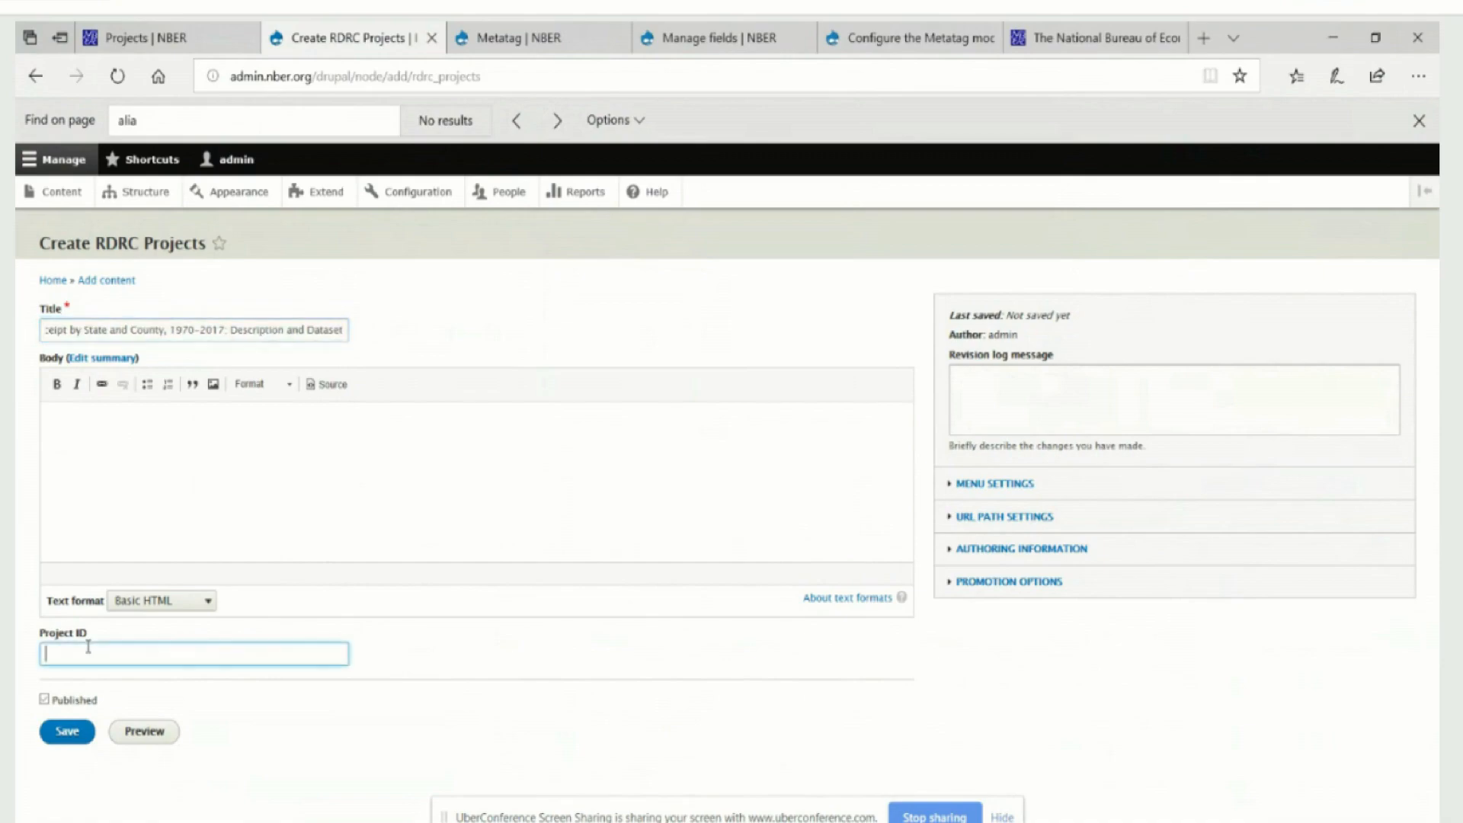
{"action": "type", "text": "NB19-01"}
{"action": "left_click_drag", "start_coordinate": [345, 330], "coordinate": [20, 316]}
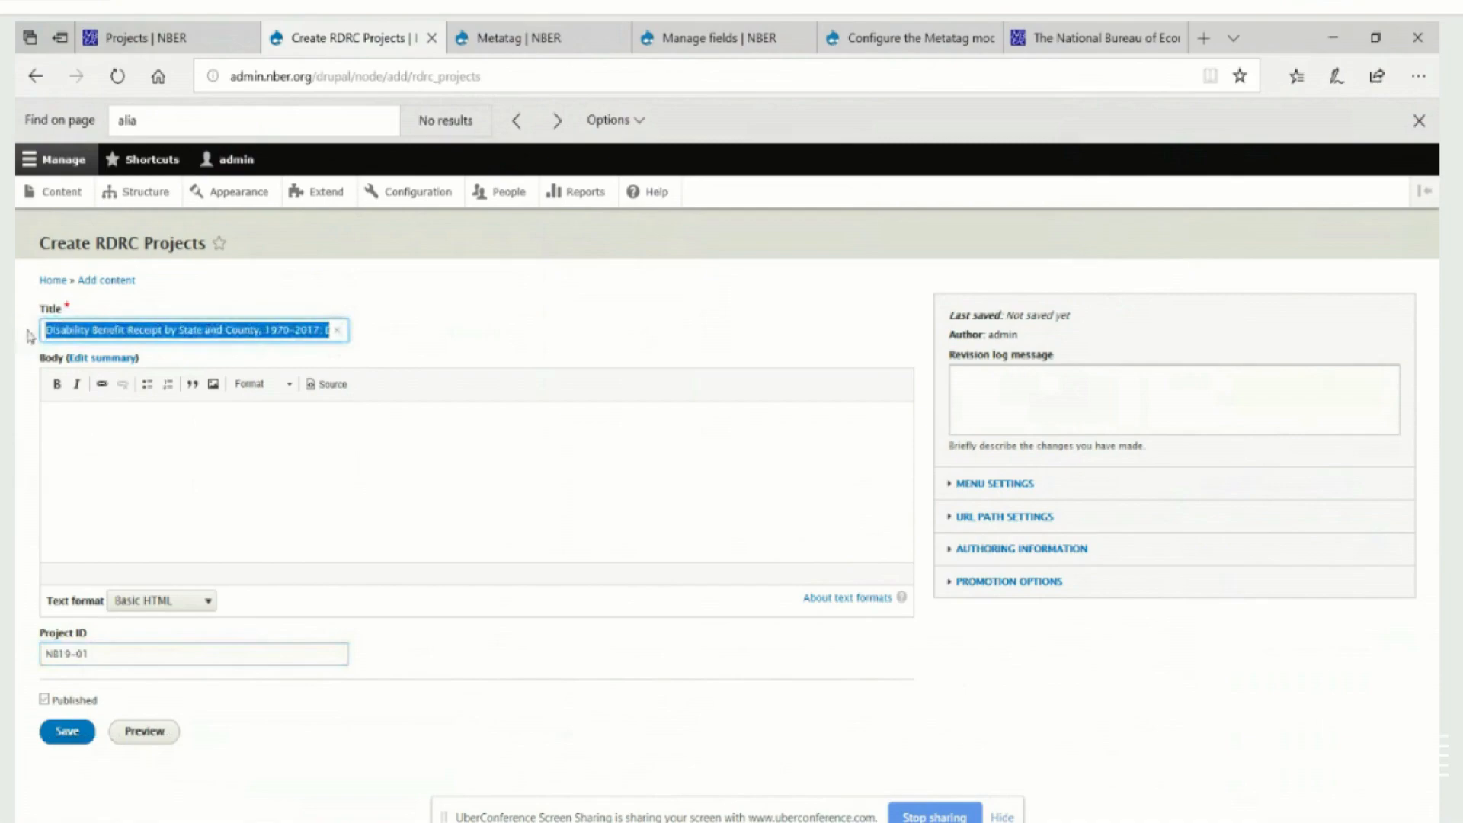
{"action": "left_click", "coordinate": [169, 471]}
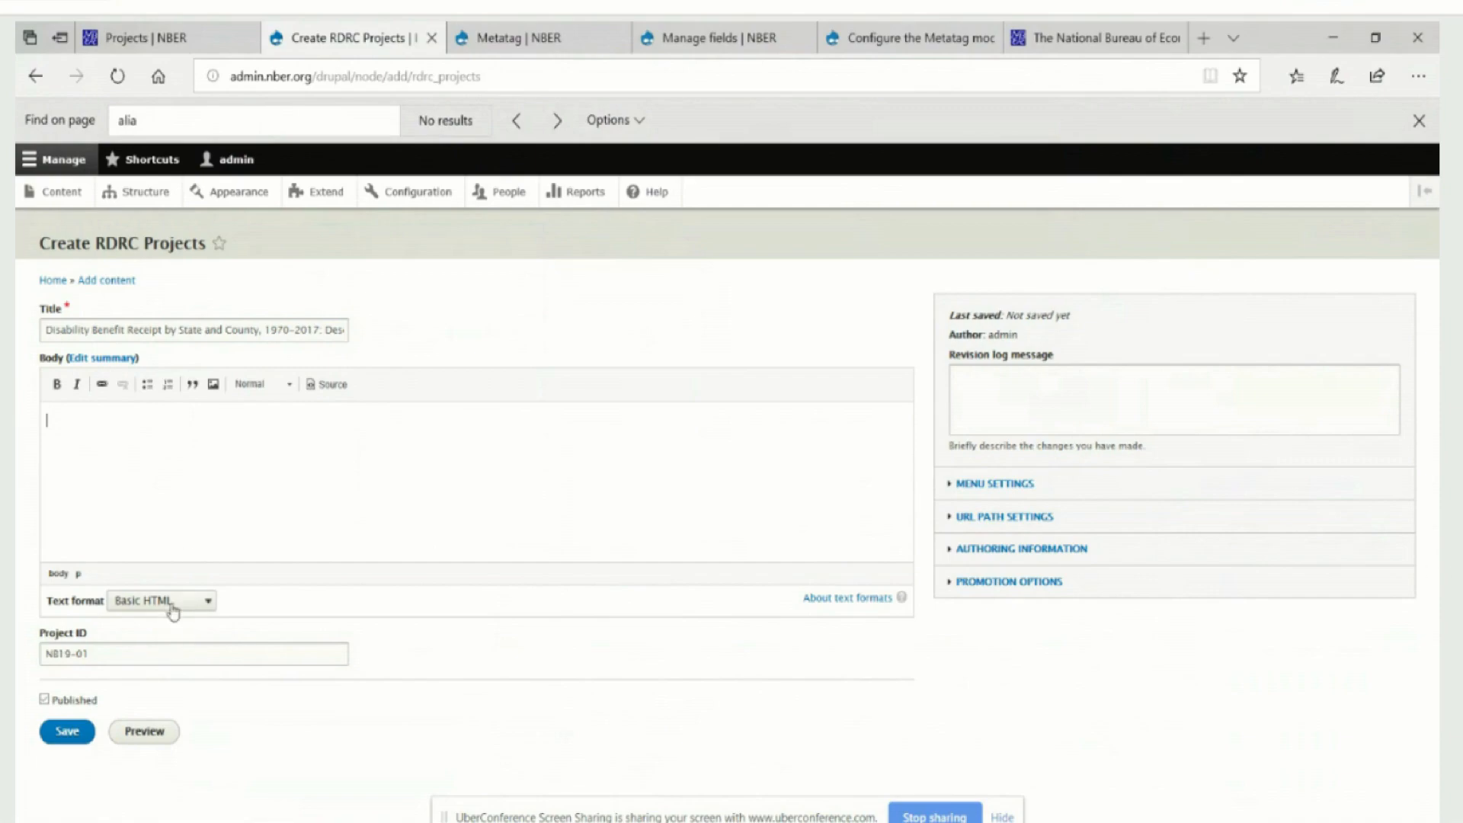
{"action": "left_click", "coordinate": [49, 738]}
- View the existing NB19-01 page linked from the Projects page, and save the new RDRC Projects item
{"action": "left_click", "coordinate": [161, 35]}
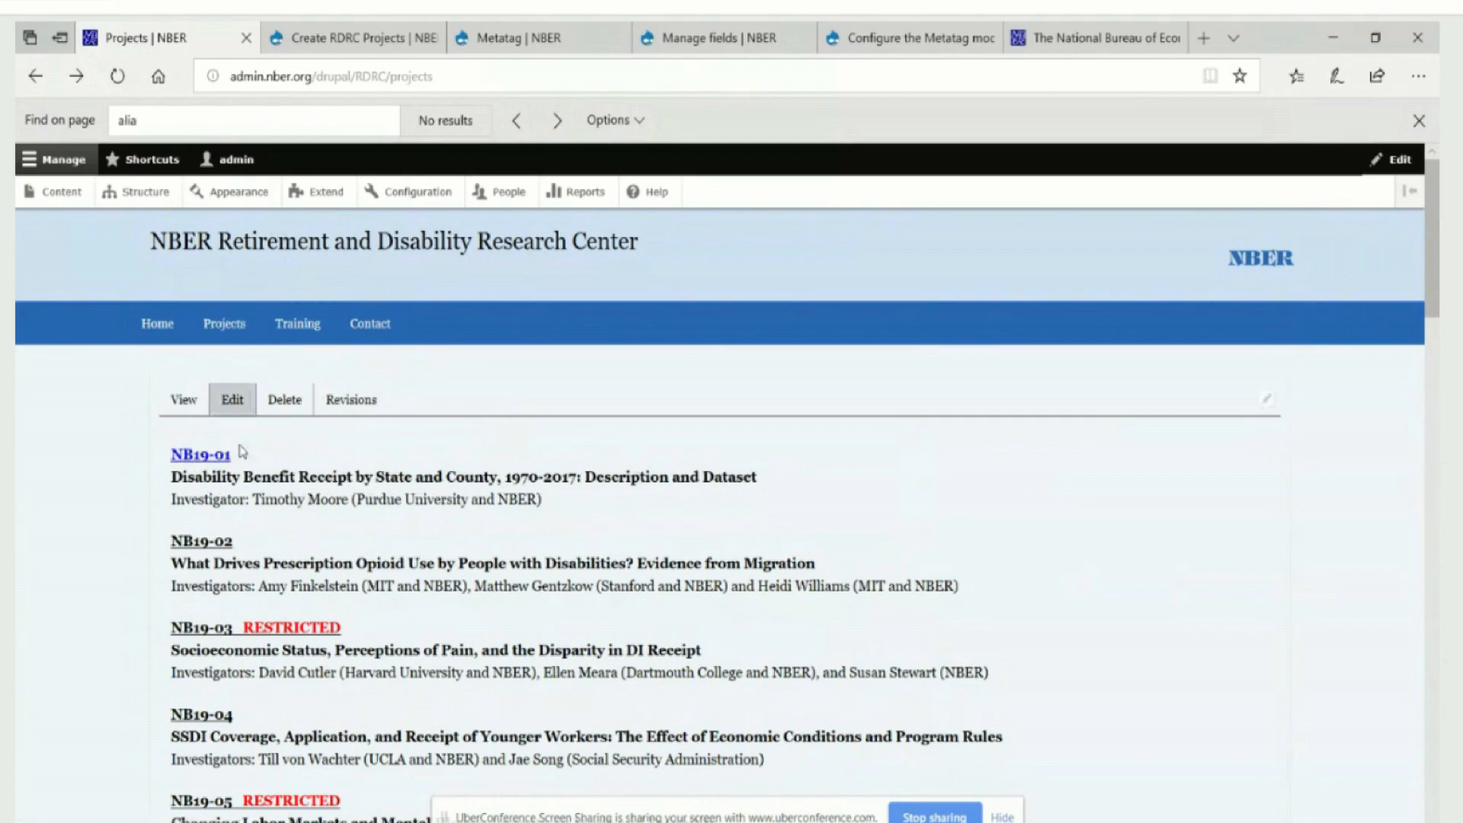
{"action": "left_click", "coordinate": [200, 456]}
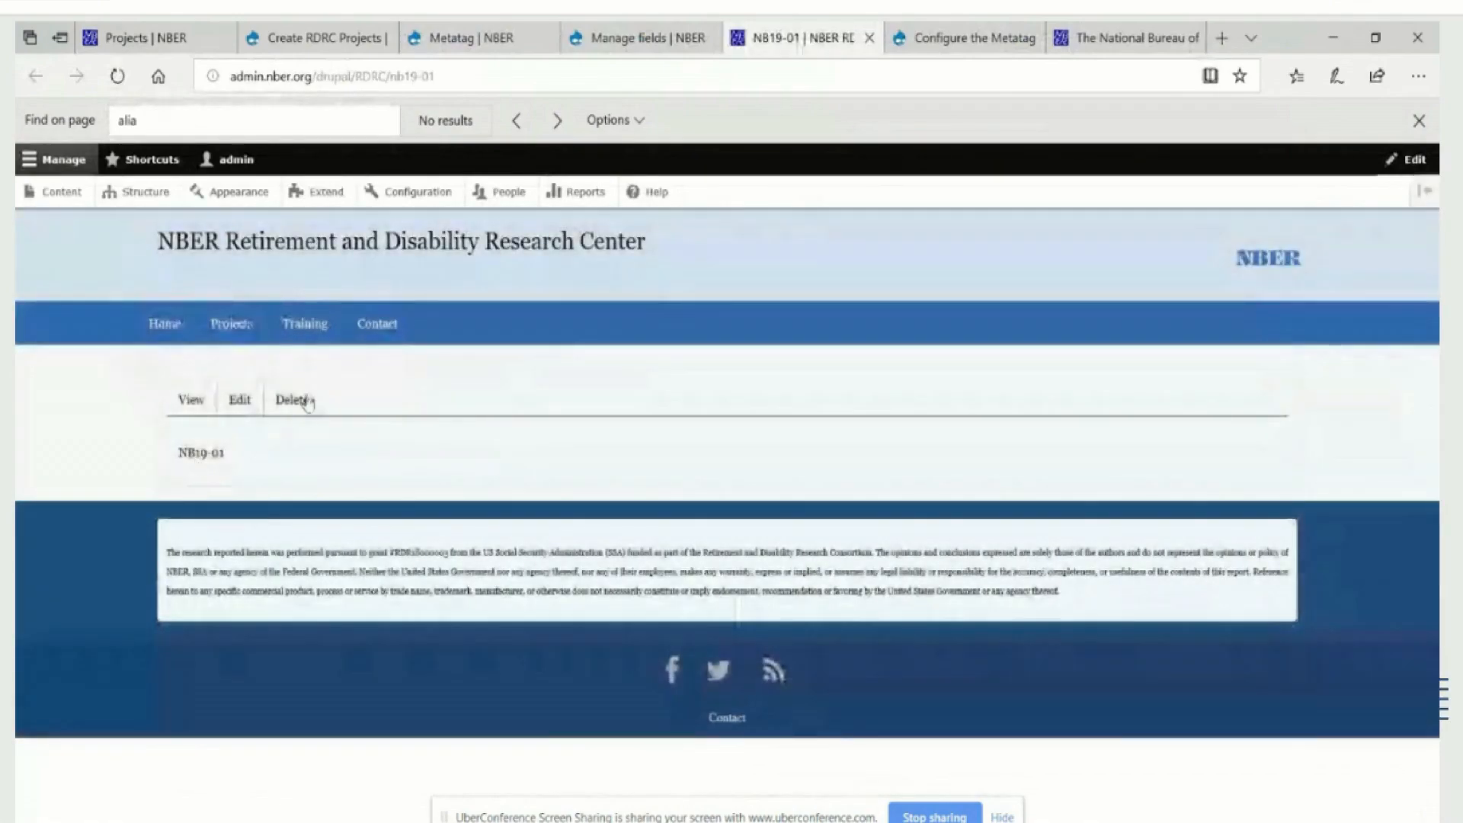
{"action": "left_click", "coordinate": [347, 44]}
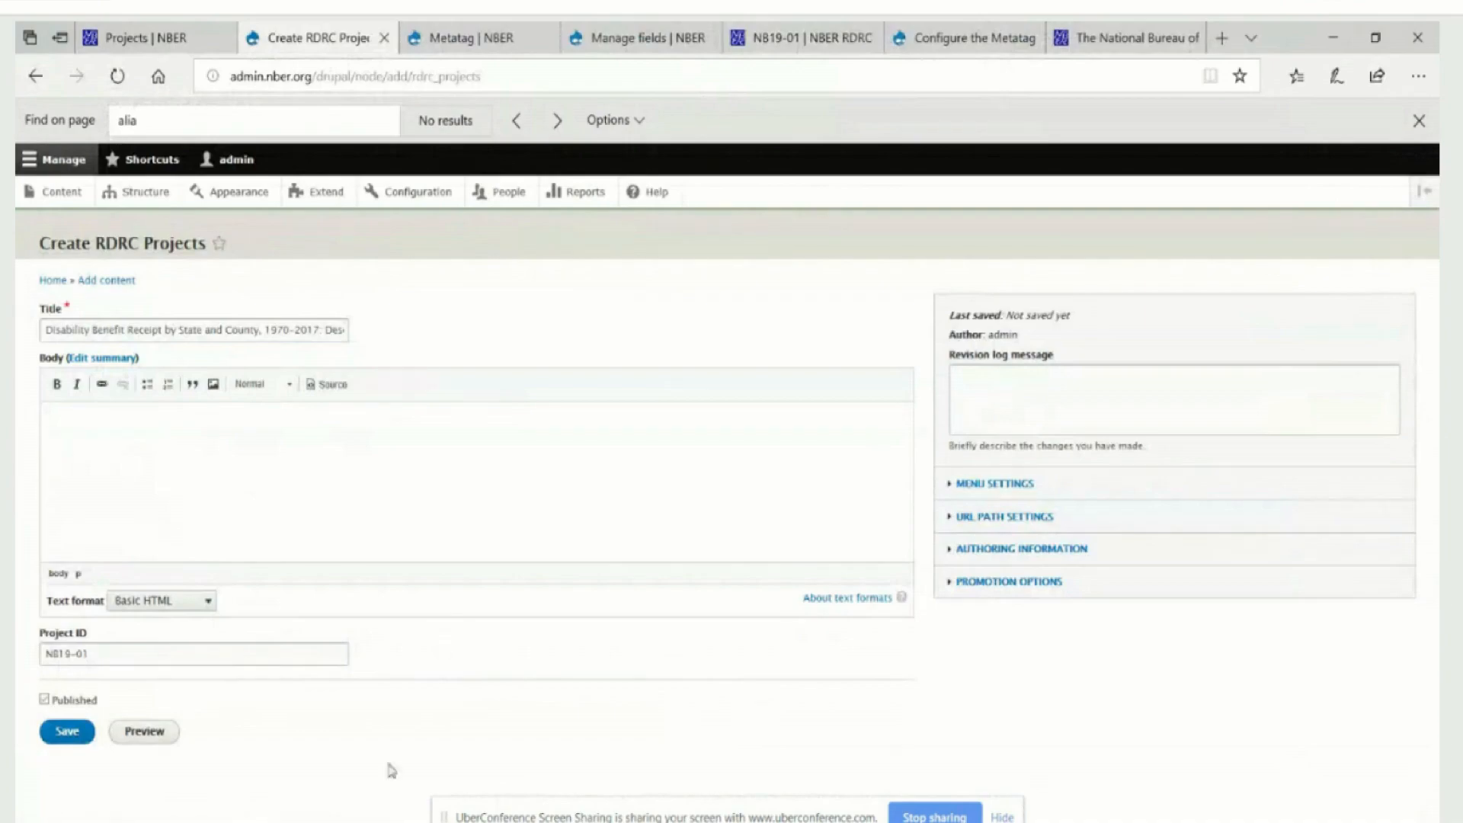
{"action": "left_click", "coordinate": [67, 733]}
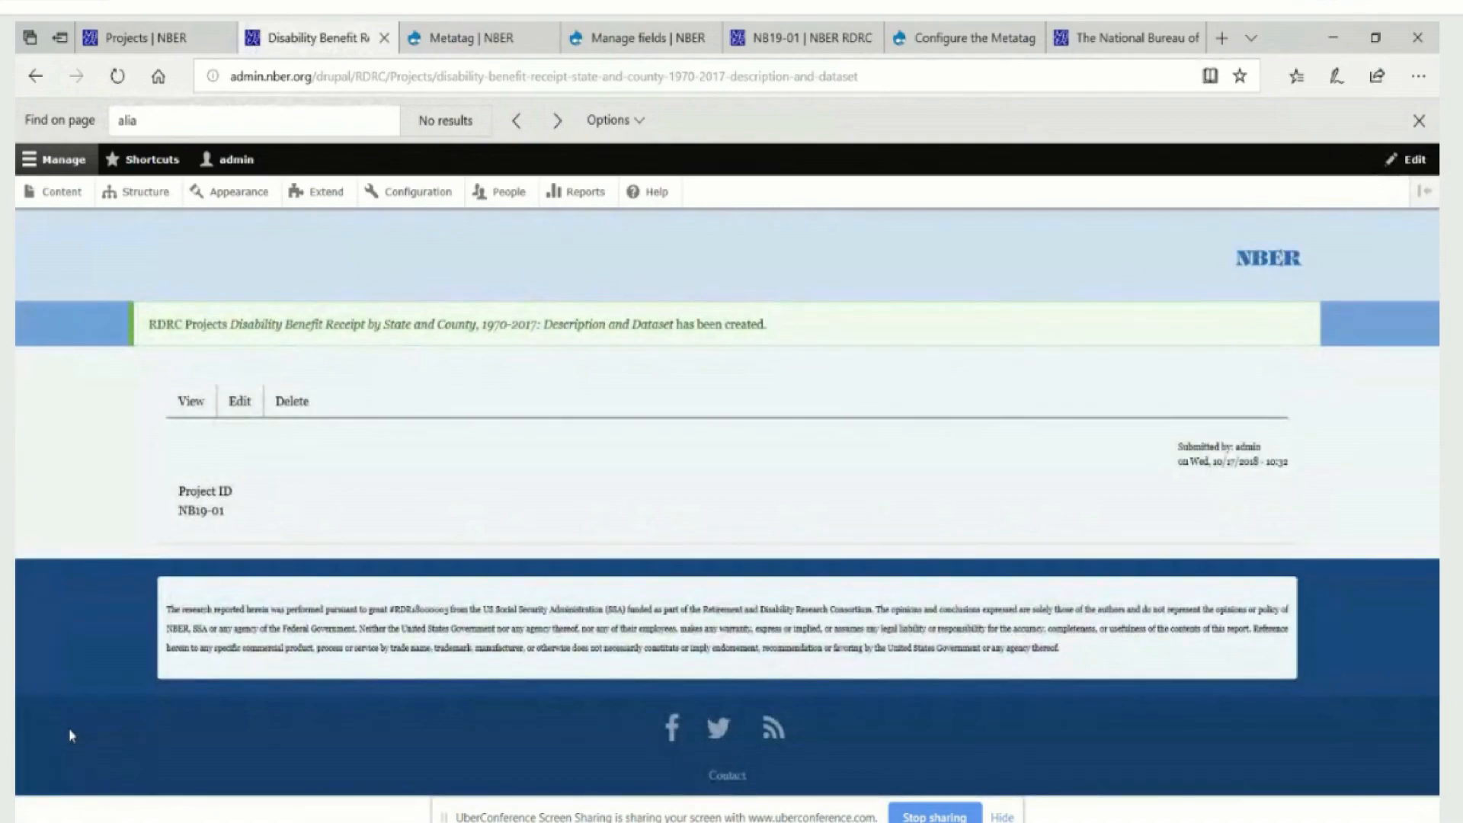
- Create another RDRC Projects item and paste "What Drives Prescription Opioid Use by People with Disabilities? Evidence from Migration" as its title
{"action": "left_click", "coordinate": [47, 193]}
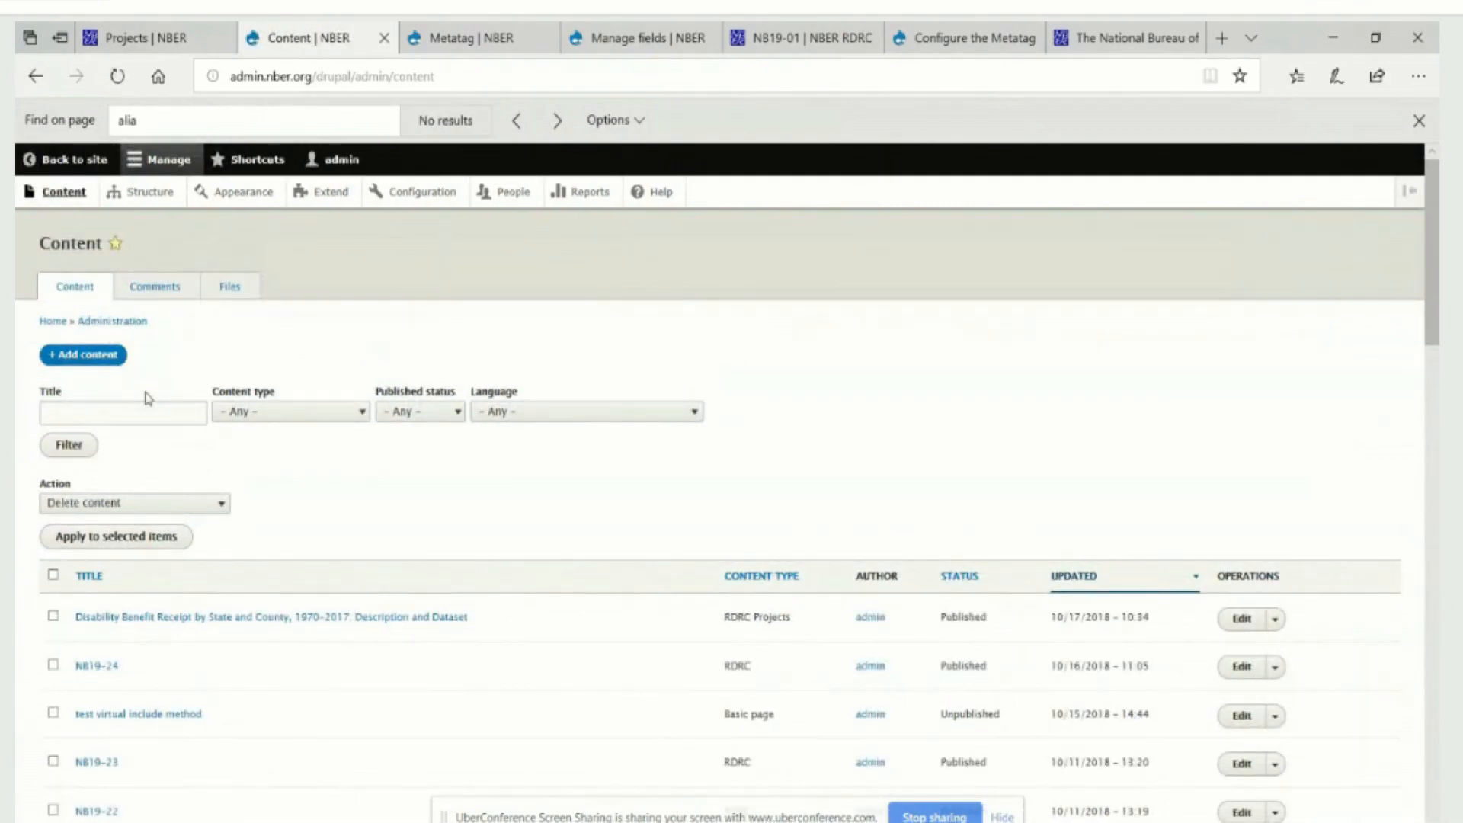
{"action": "left_click", "coordinate": [91, 356]}
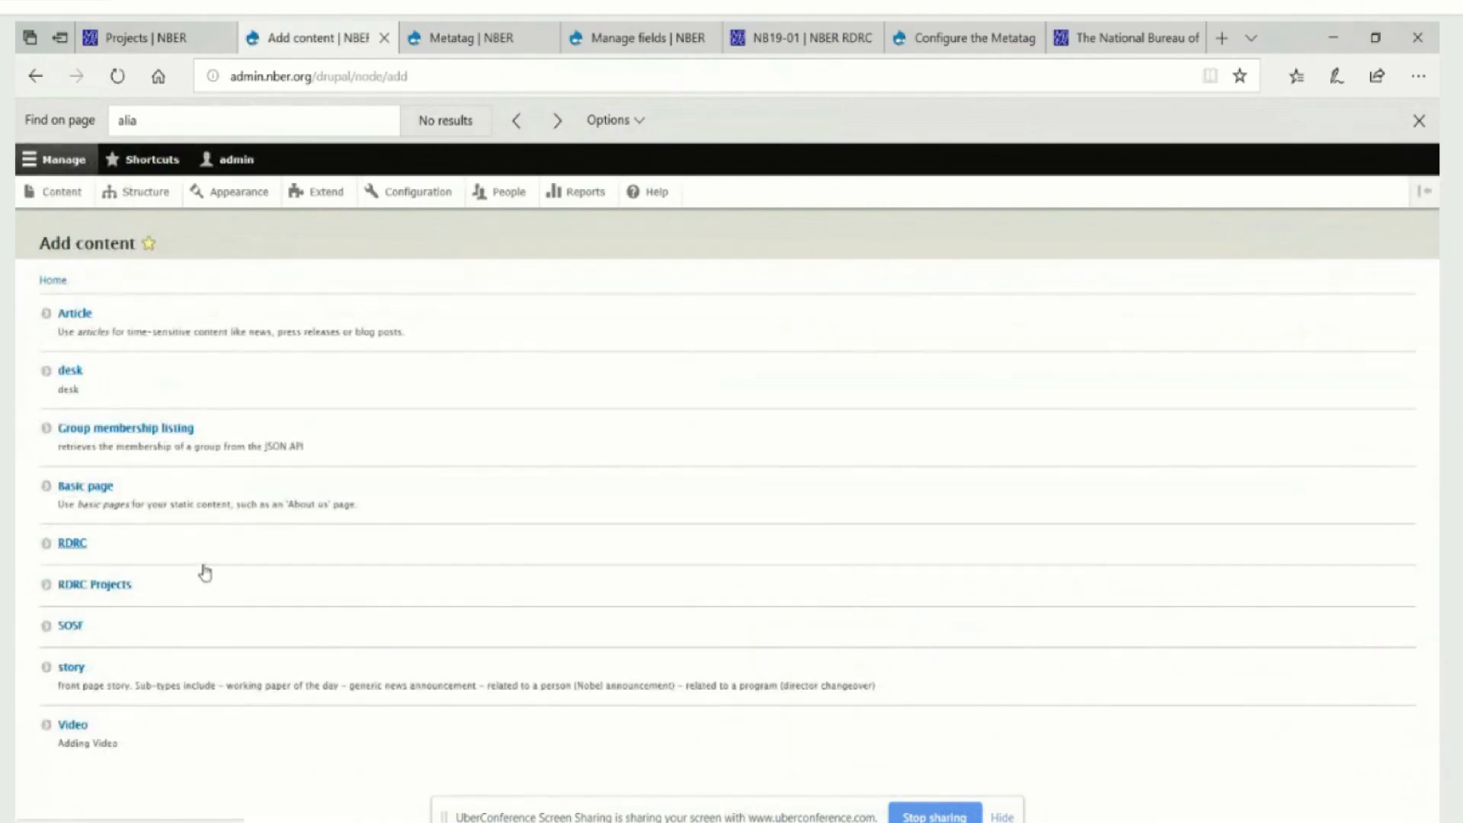
{"action": "left_click", "coordinate": [107, 583]}
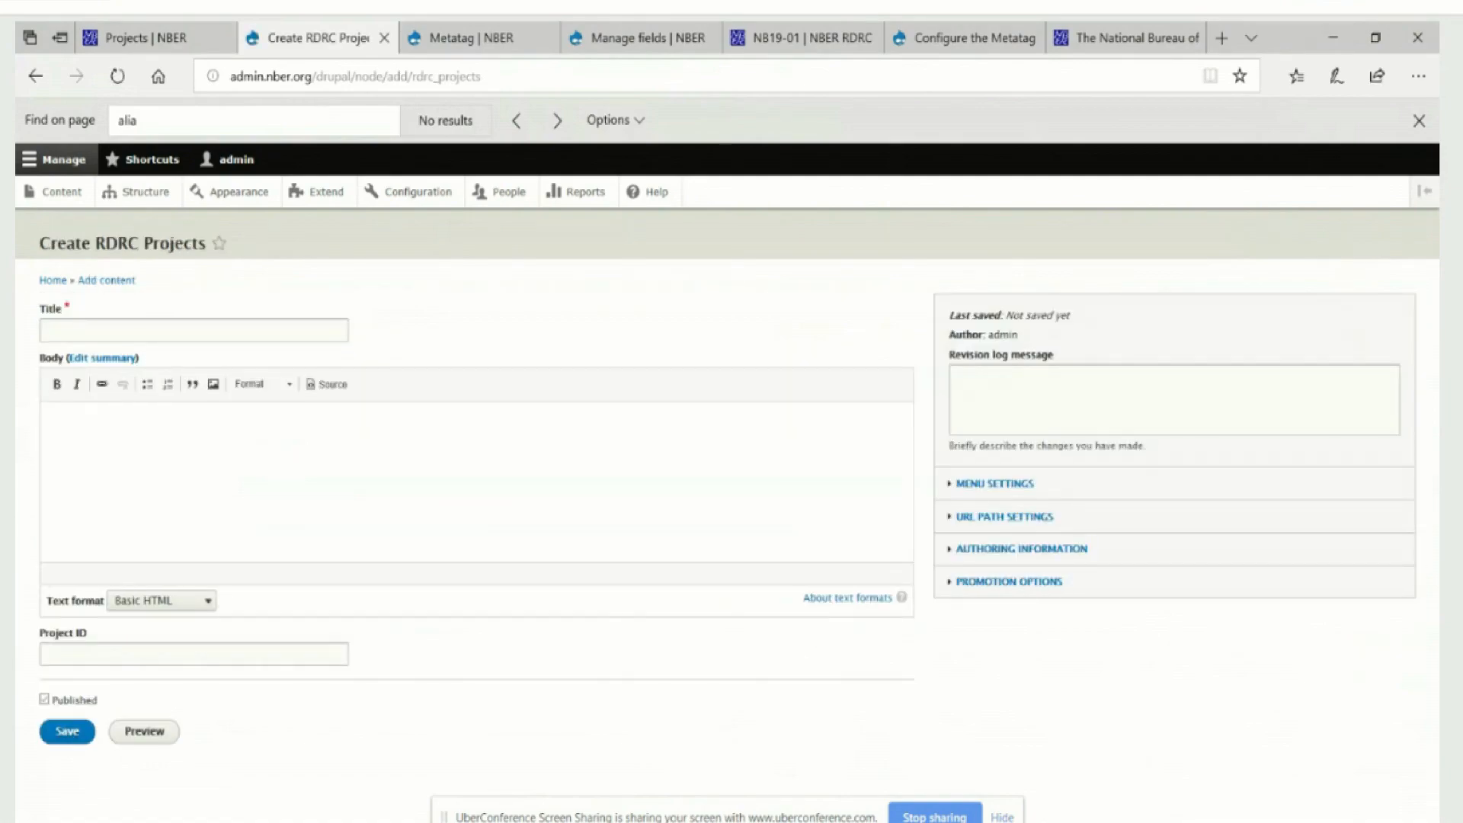
{"action": "left_click", "coordinate": [123, 329]}
{"action": "right_click", "coordinate": [123, 330]}
{"action": "left_click", "coordinate": [165, 423]}
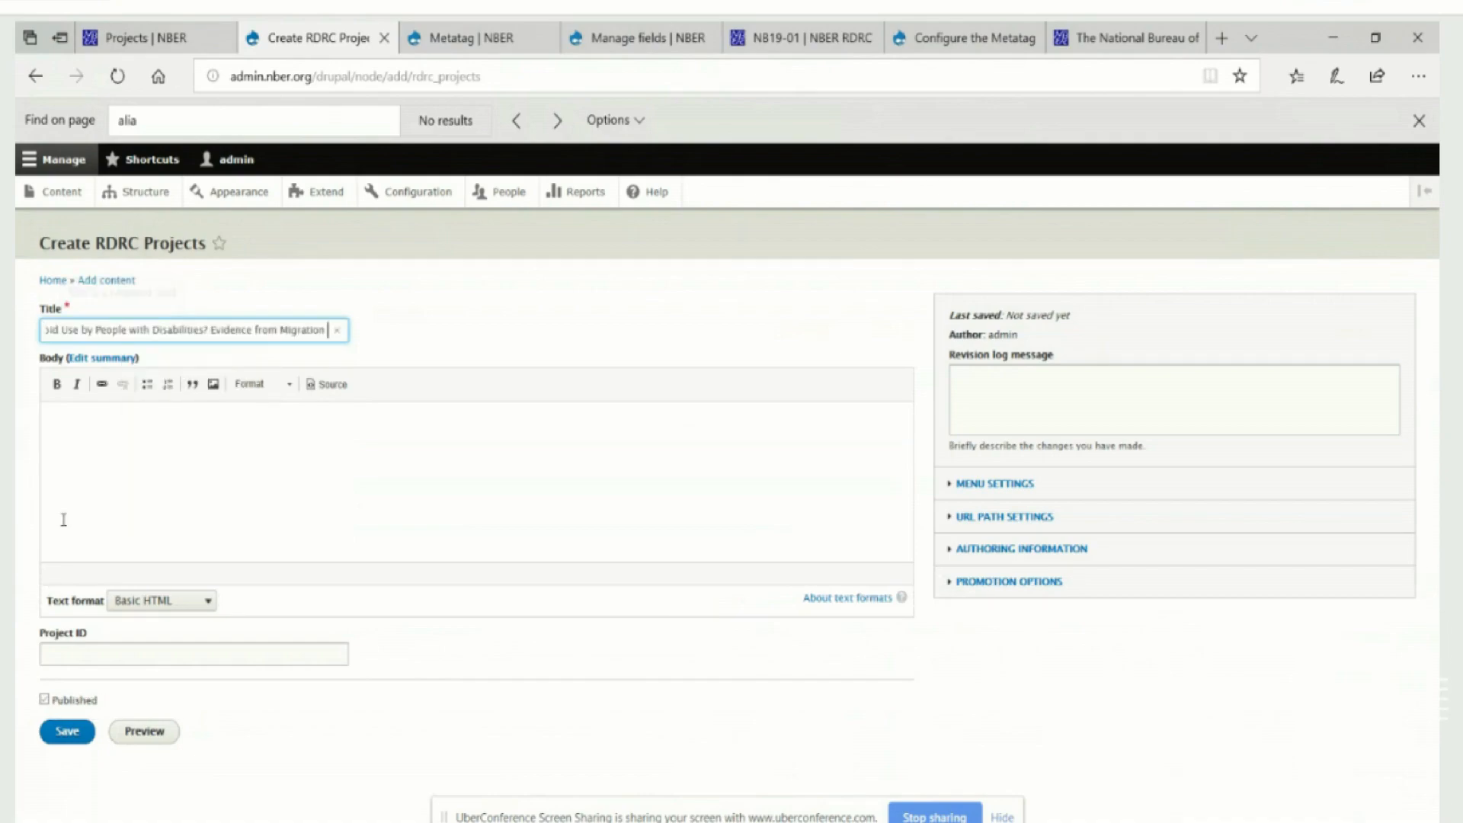
- Set the Project ID to NB19-02 and save the opioid use project
{"action": "left_click", "coordinate": [108, 657]}
{"action": "type", "text": "NB"}
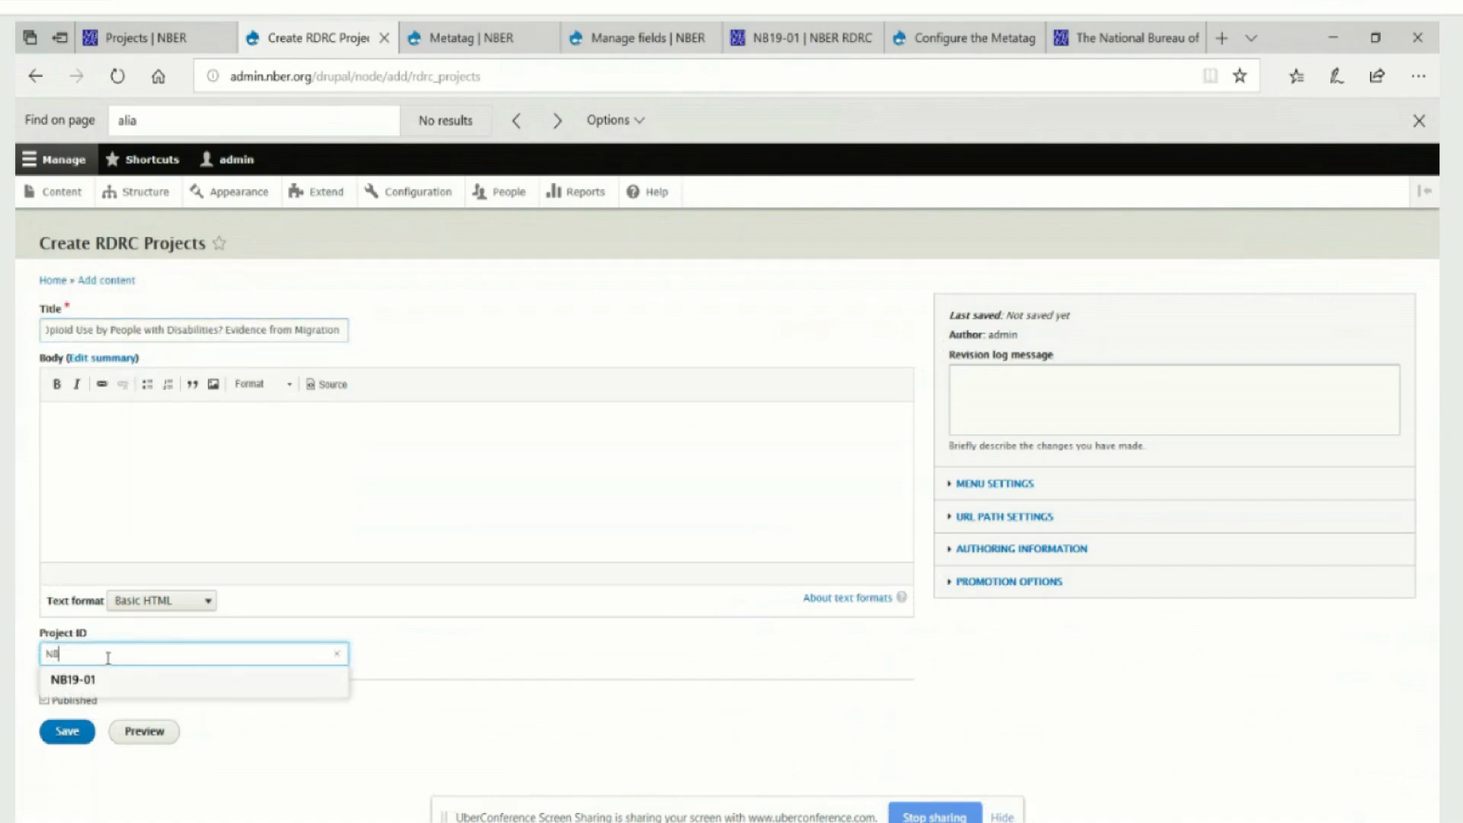
{"action": "type", "text": "19-02"}
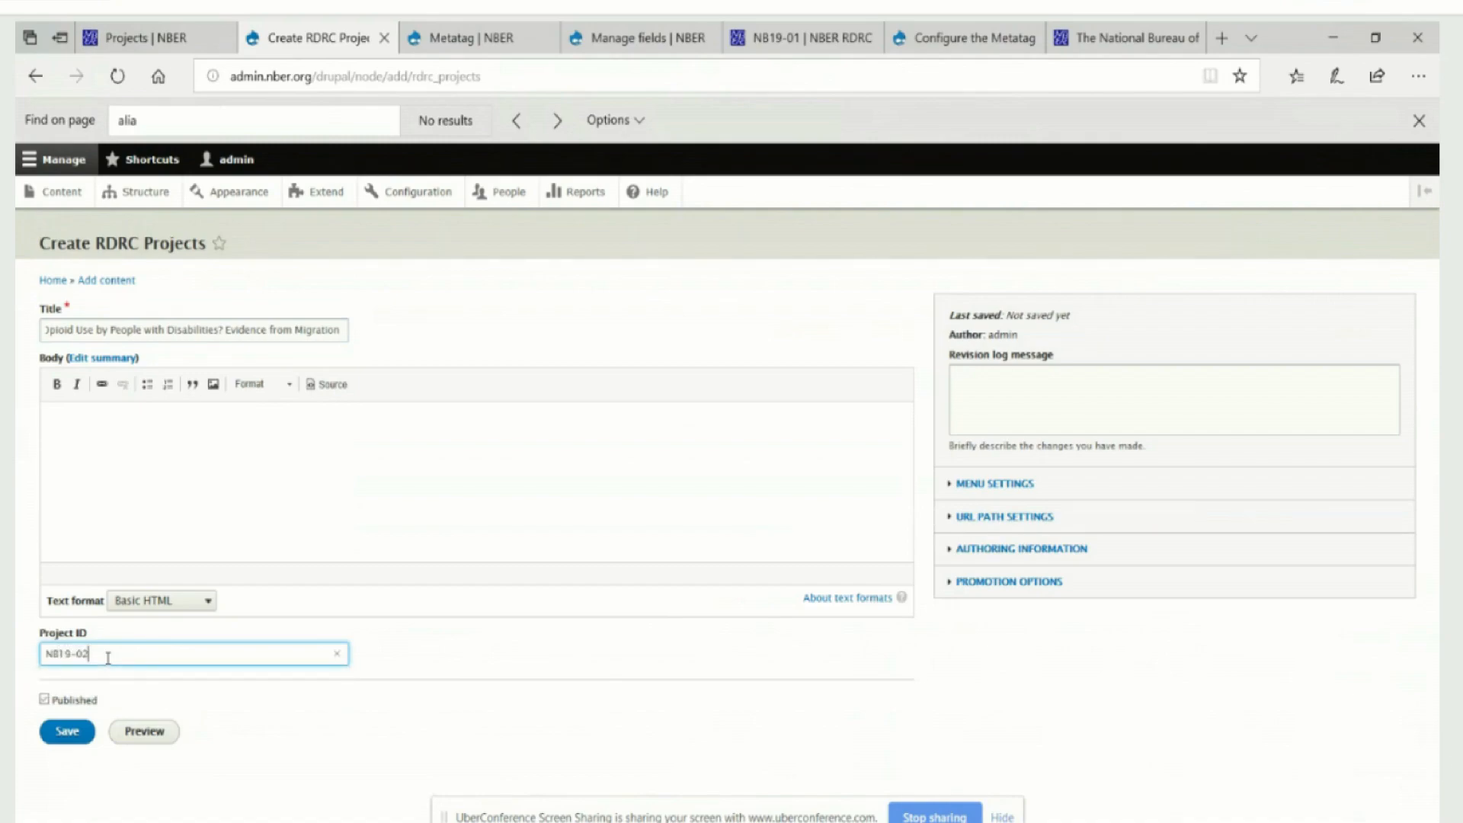
{"action": "left_click", "coordinate": [67, 733]}
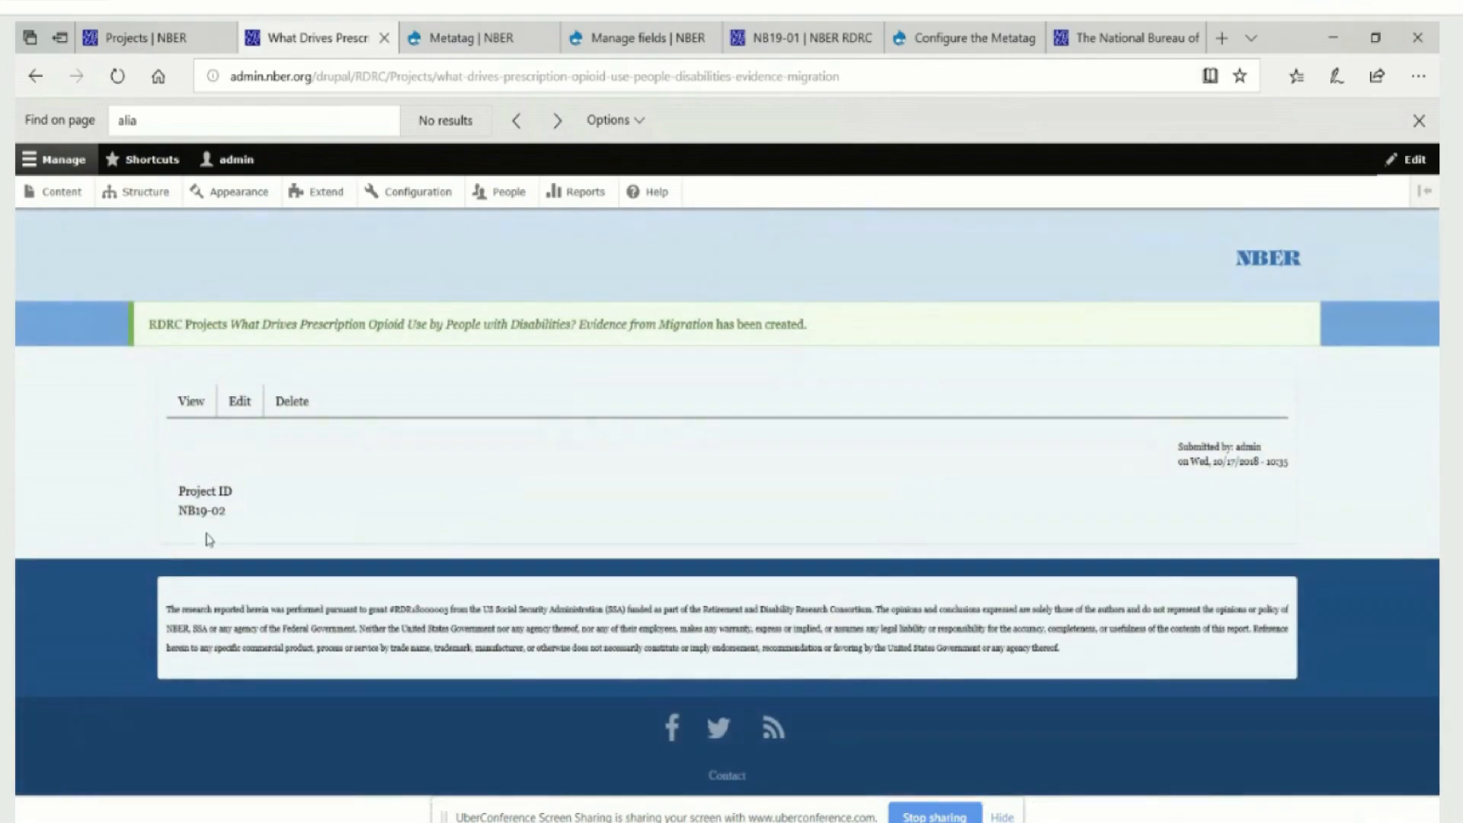
- Create a third RDRC Projects item and paste "Socioeconomic Status, Perceptions of Pain, and the Disparity in DI Receipt" as its title
{"action": "left_click", "coordinate": [52, 195]}
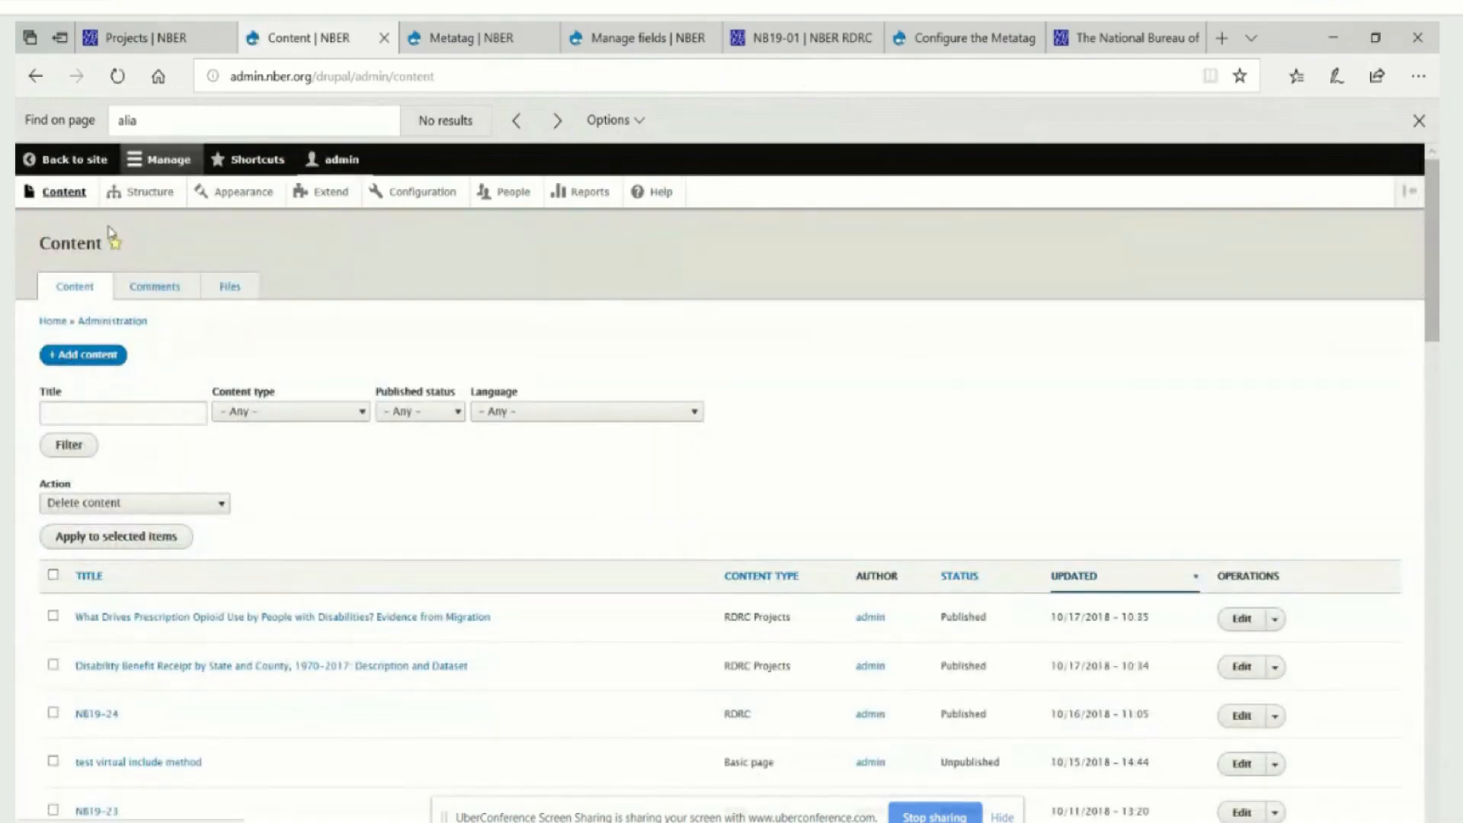
{"action": "left_click", "coordinate": [86, 356]}
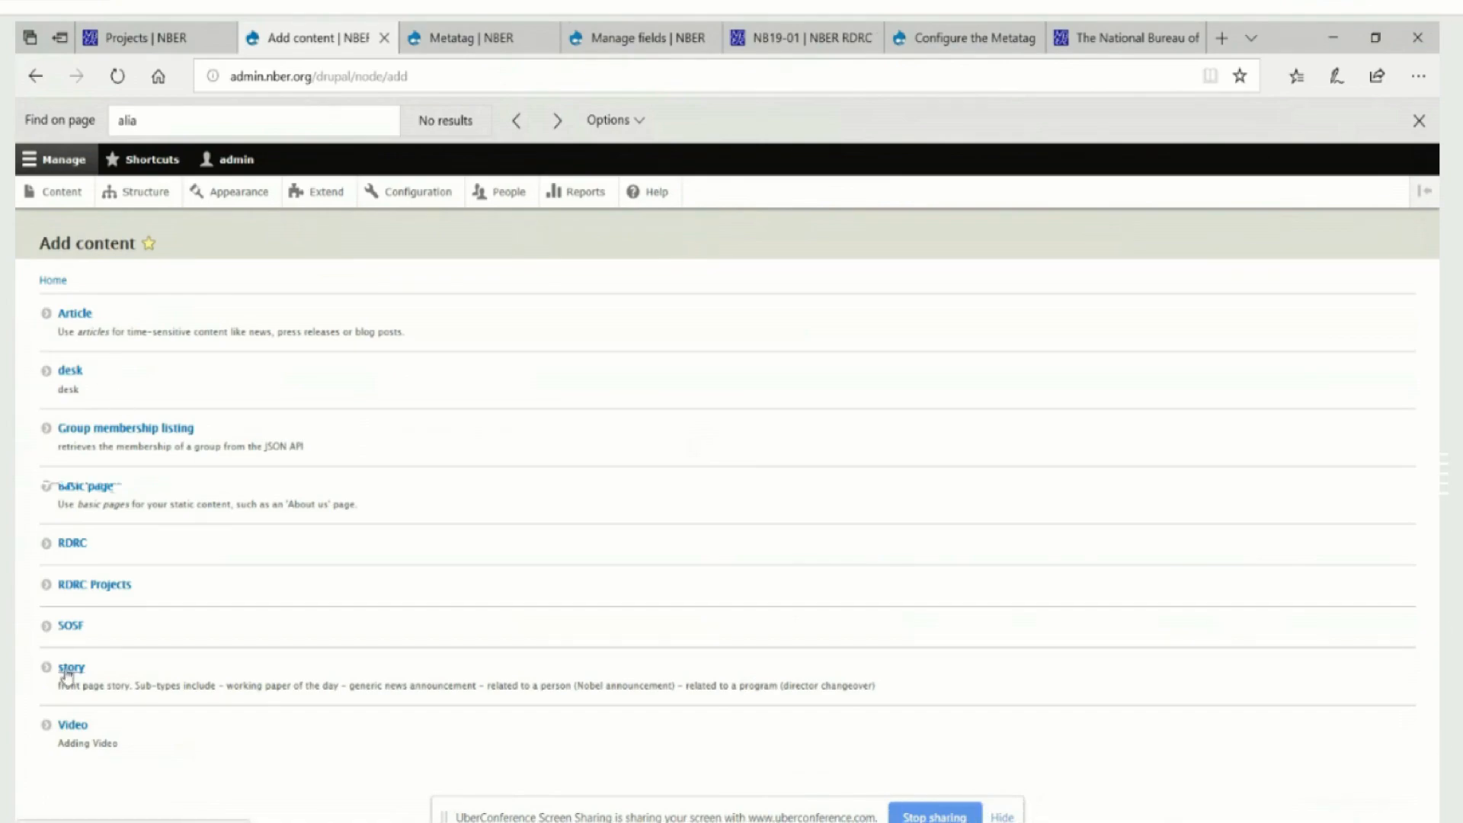
{"action": "left_click", "coordinate": [103, 587]}
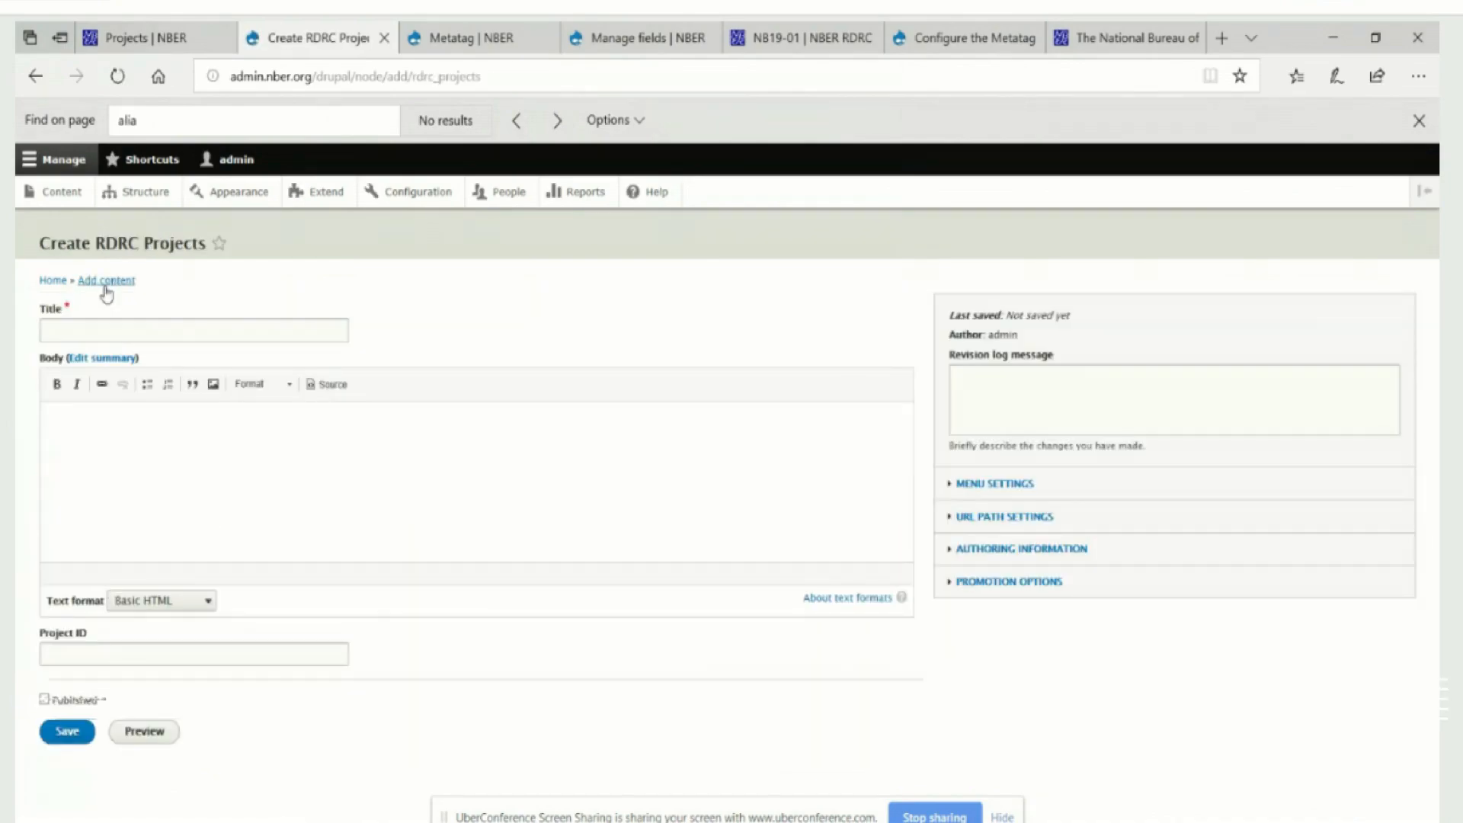
{"action": "right_click", "coordinate": [102, 332]}
{"action": "left_click", "coordinate": [124, 424]}
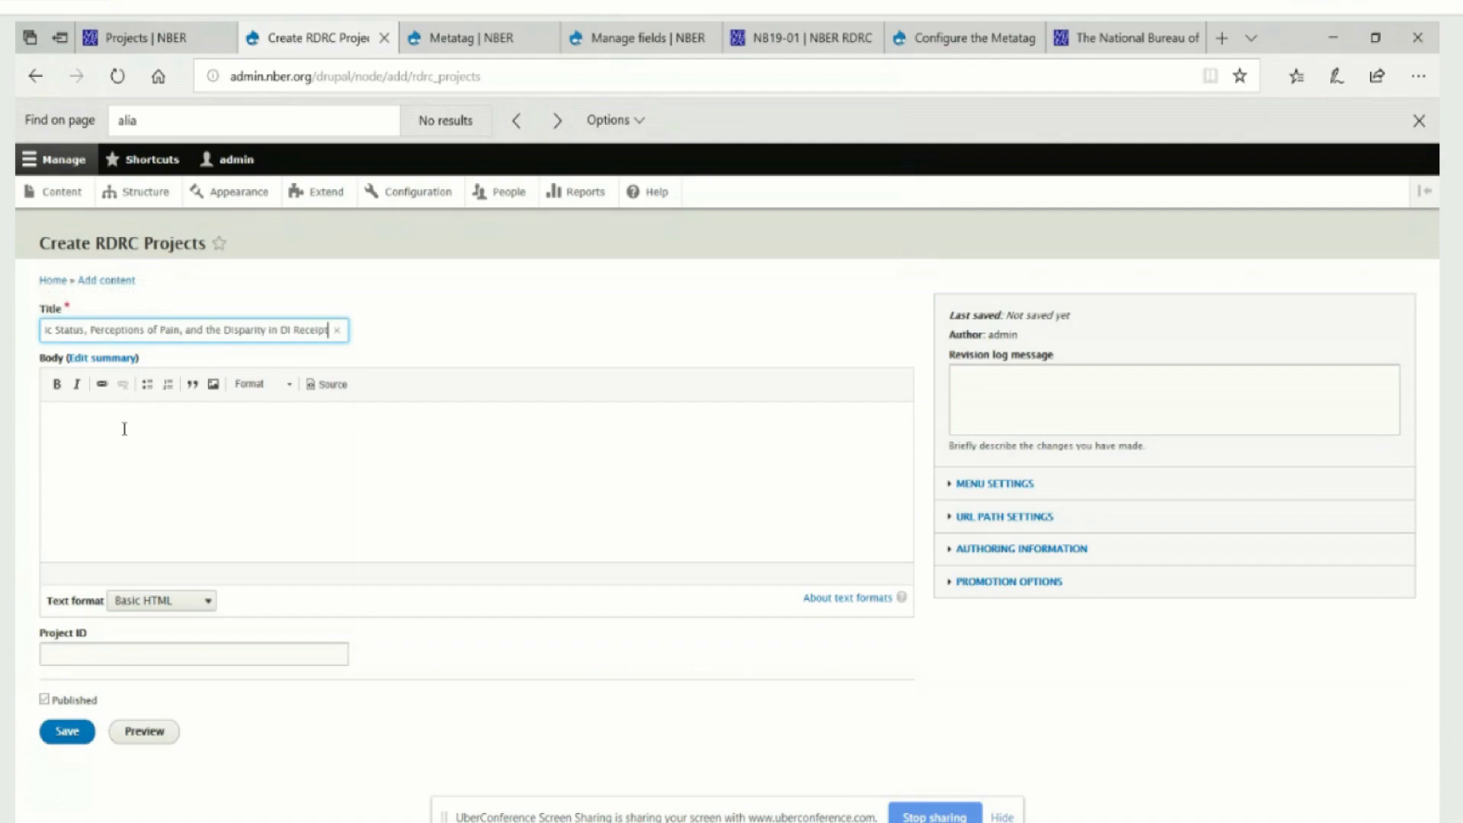
- Set the Project ID to NB19-03, adapting the earlier NB19-02 entry, and save the socioeconomic status project
{"action": "left_click", "coordinate": [83, 657]}
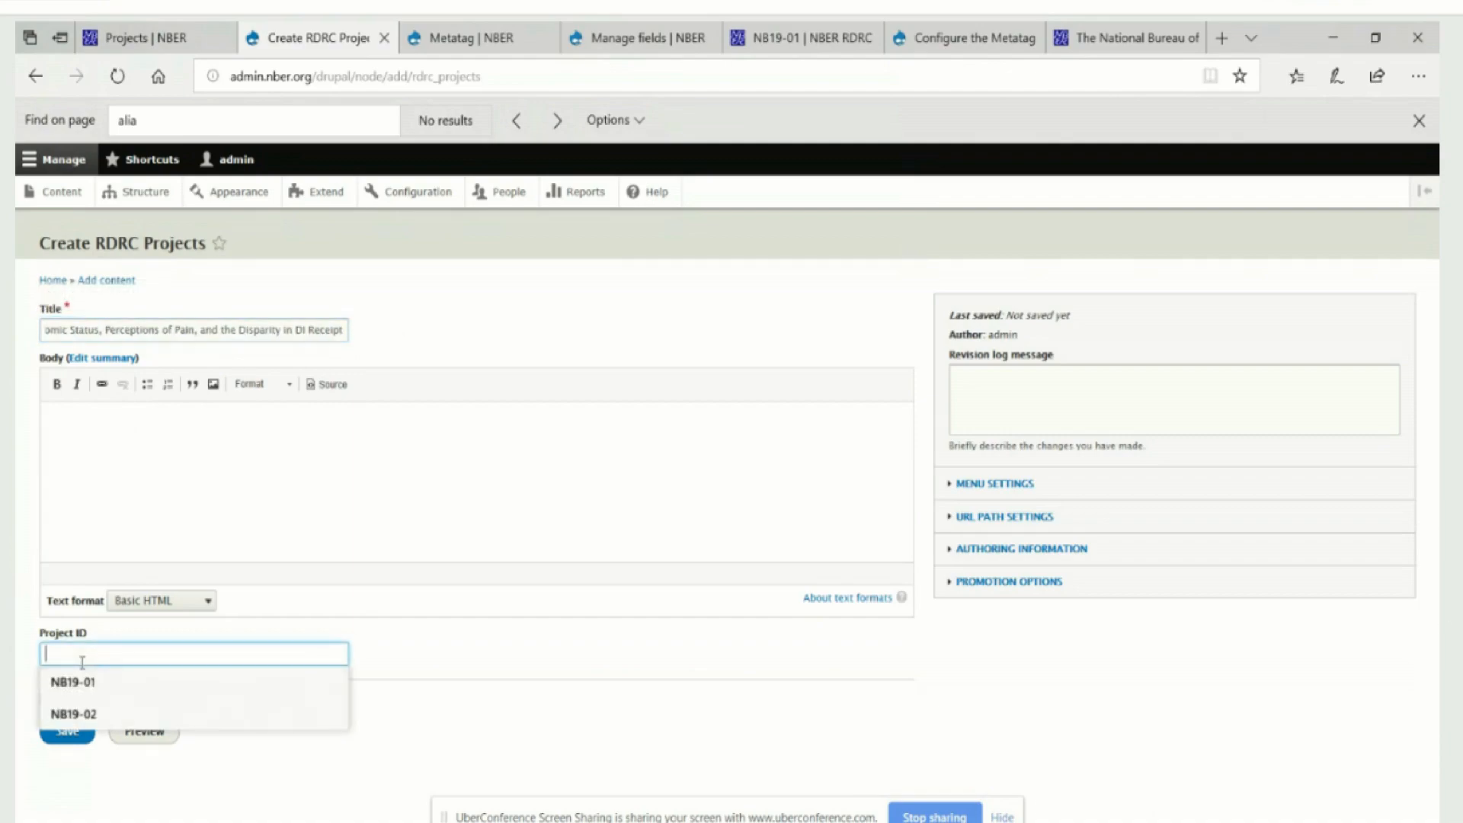
{"action": "left_click", "coordinate": [92, 711]}
{"action": "key", "text": "BackSpace"}
{"action": "type", "text": "3"}
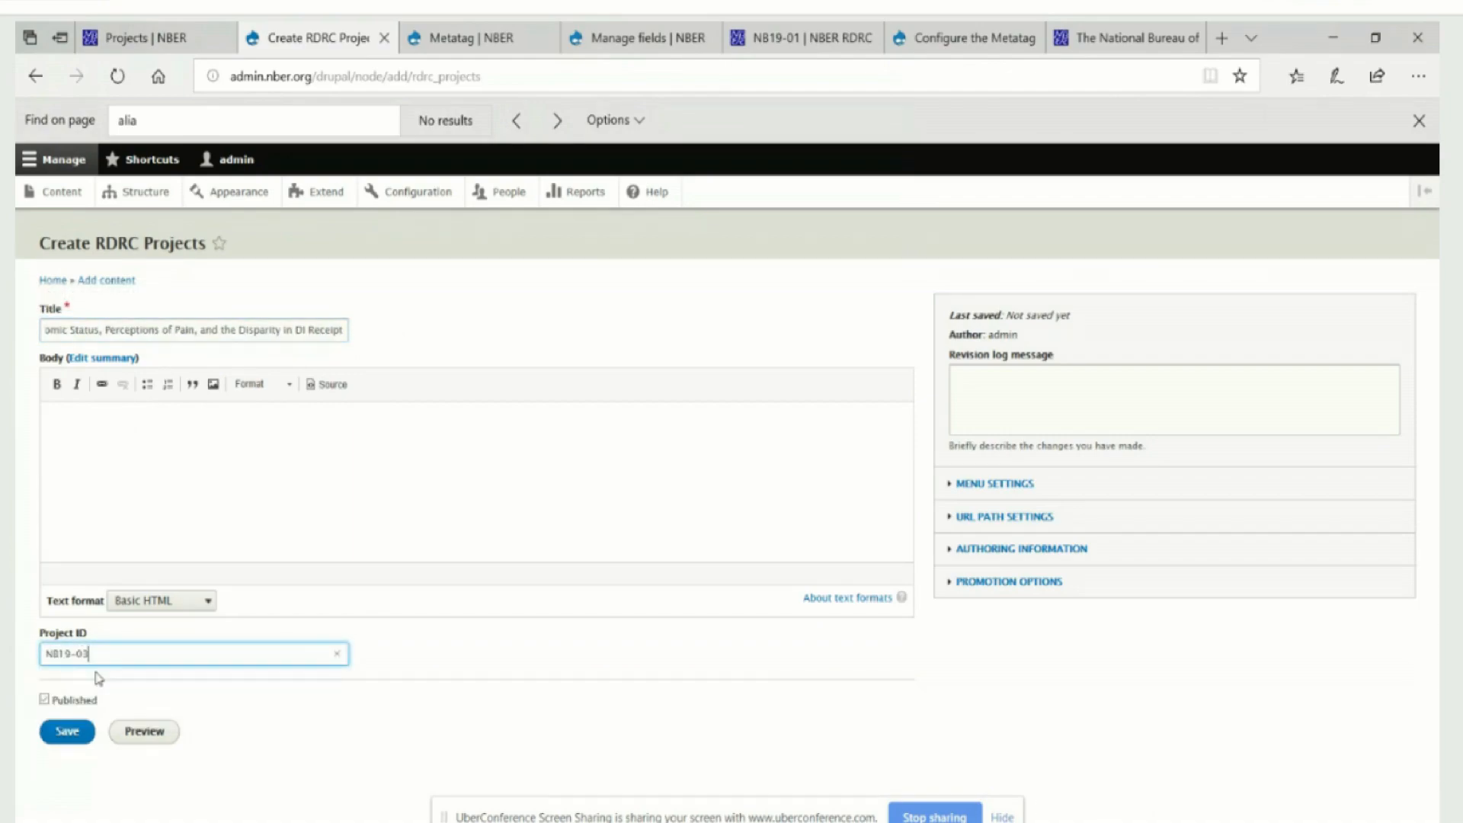
{"action": "left_click", "coordinate": [79, 733]}
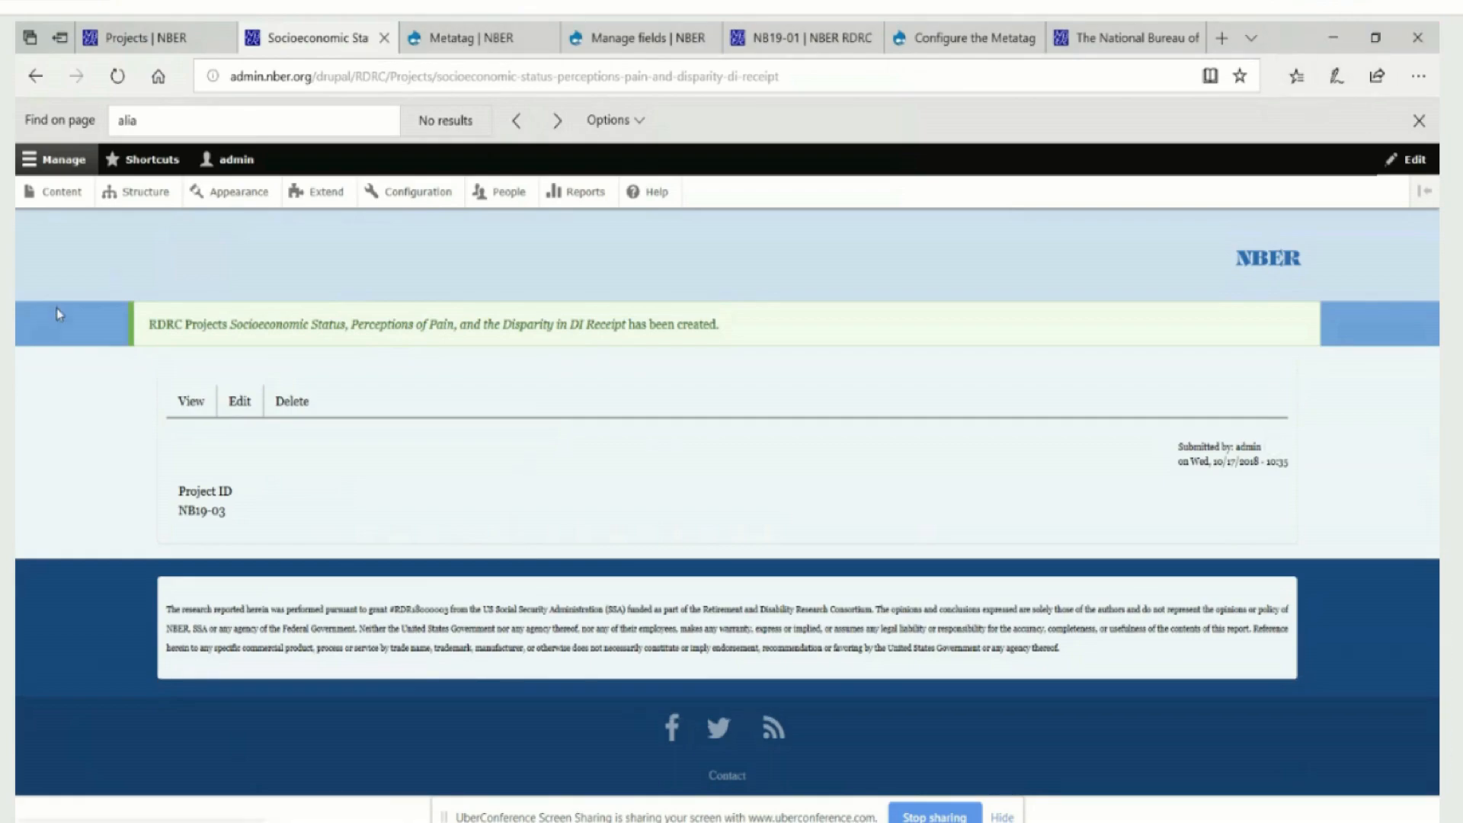
- Start adding a new view from the site's list of views
{"action": "left_click", "coordinate": [138, 194]}
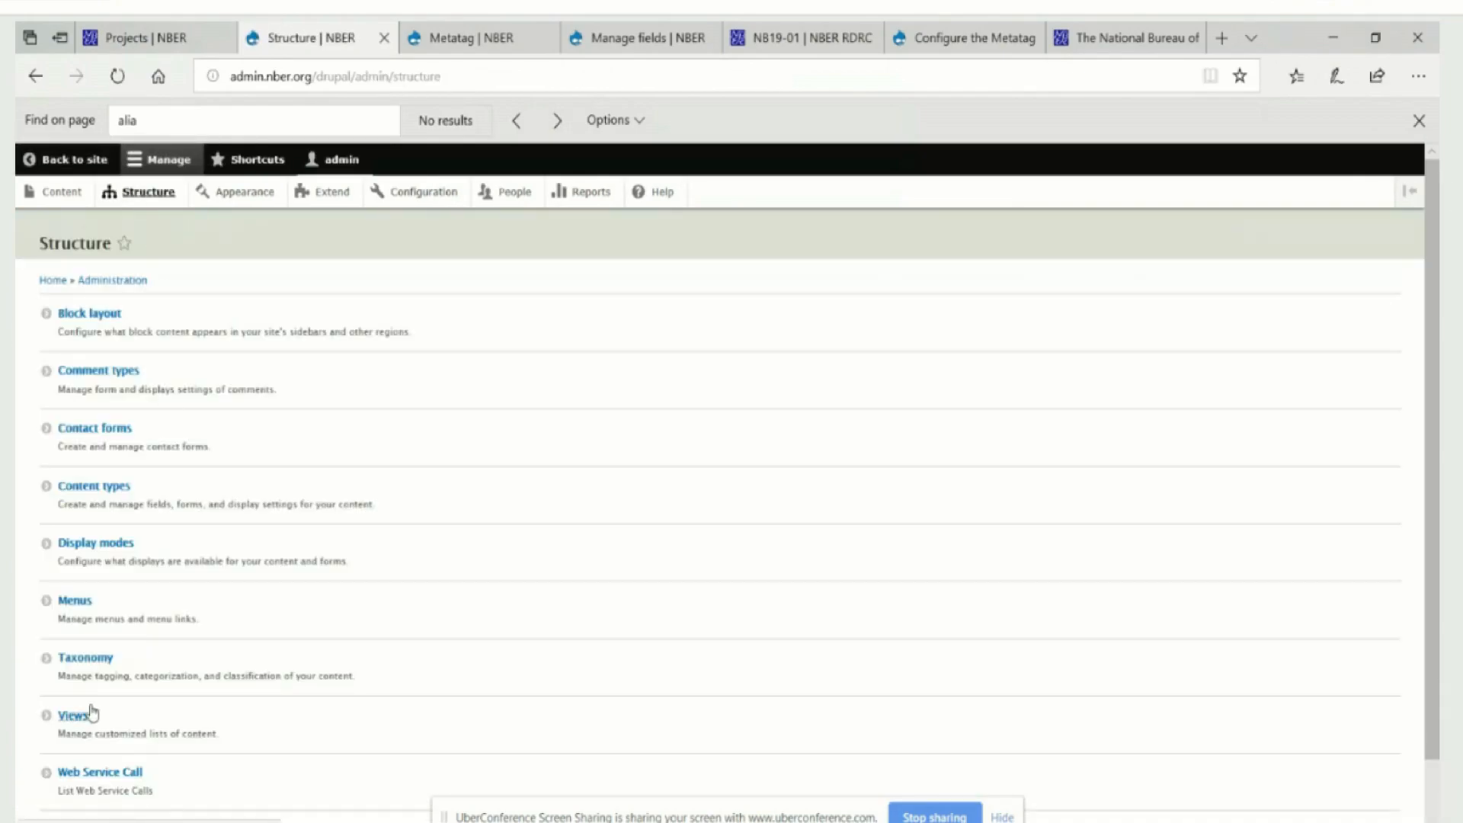
{"action": "left_click", "coordinate": [72, 720]}
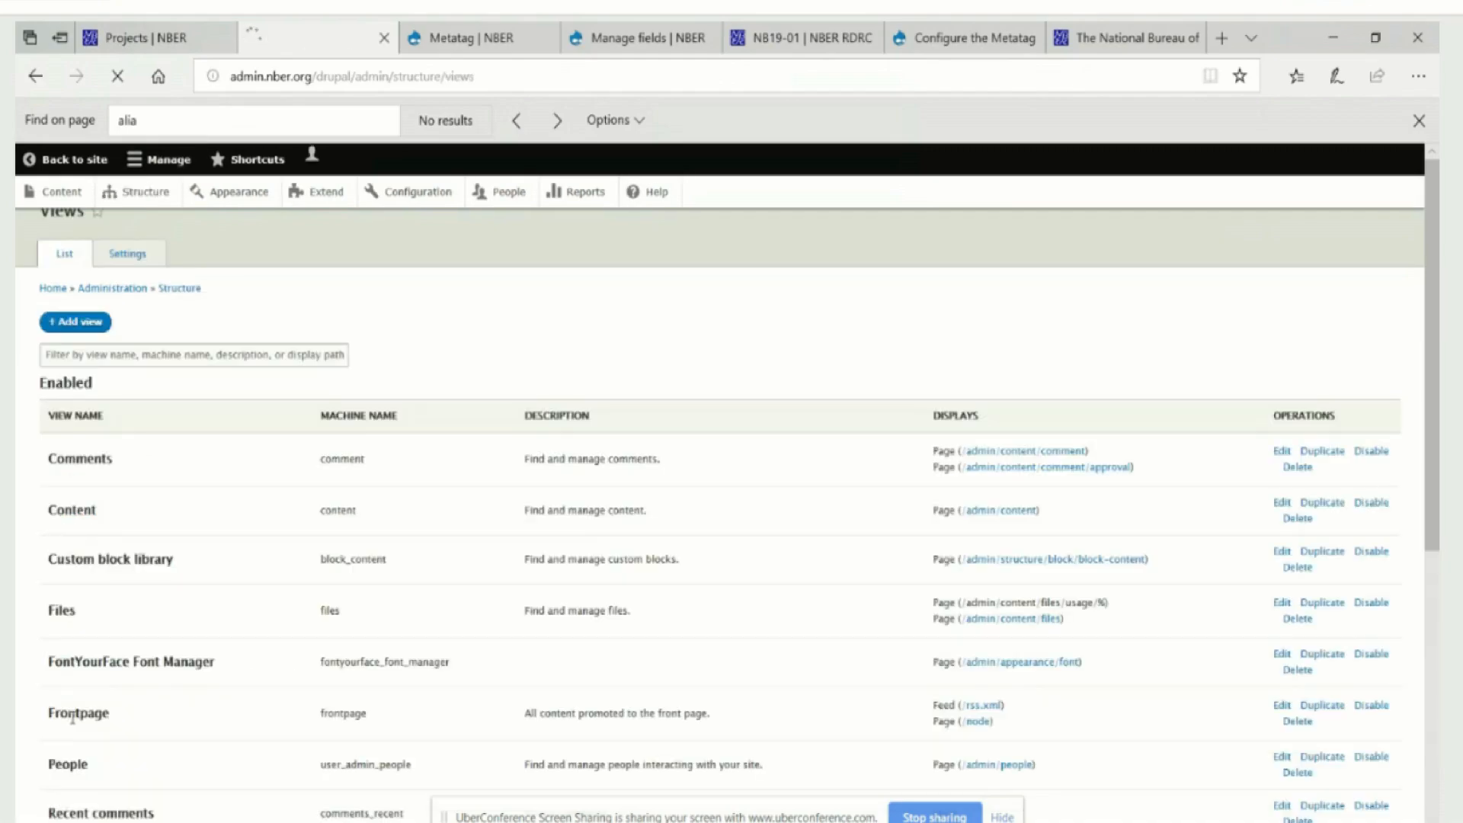
{"action": "scroll", "coordinate": [107, 690], "scroll_direction": "down", "scroll_amount": 5}
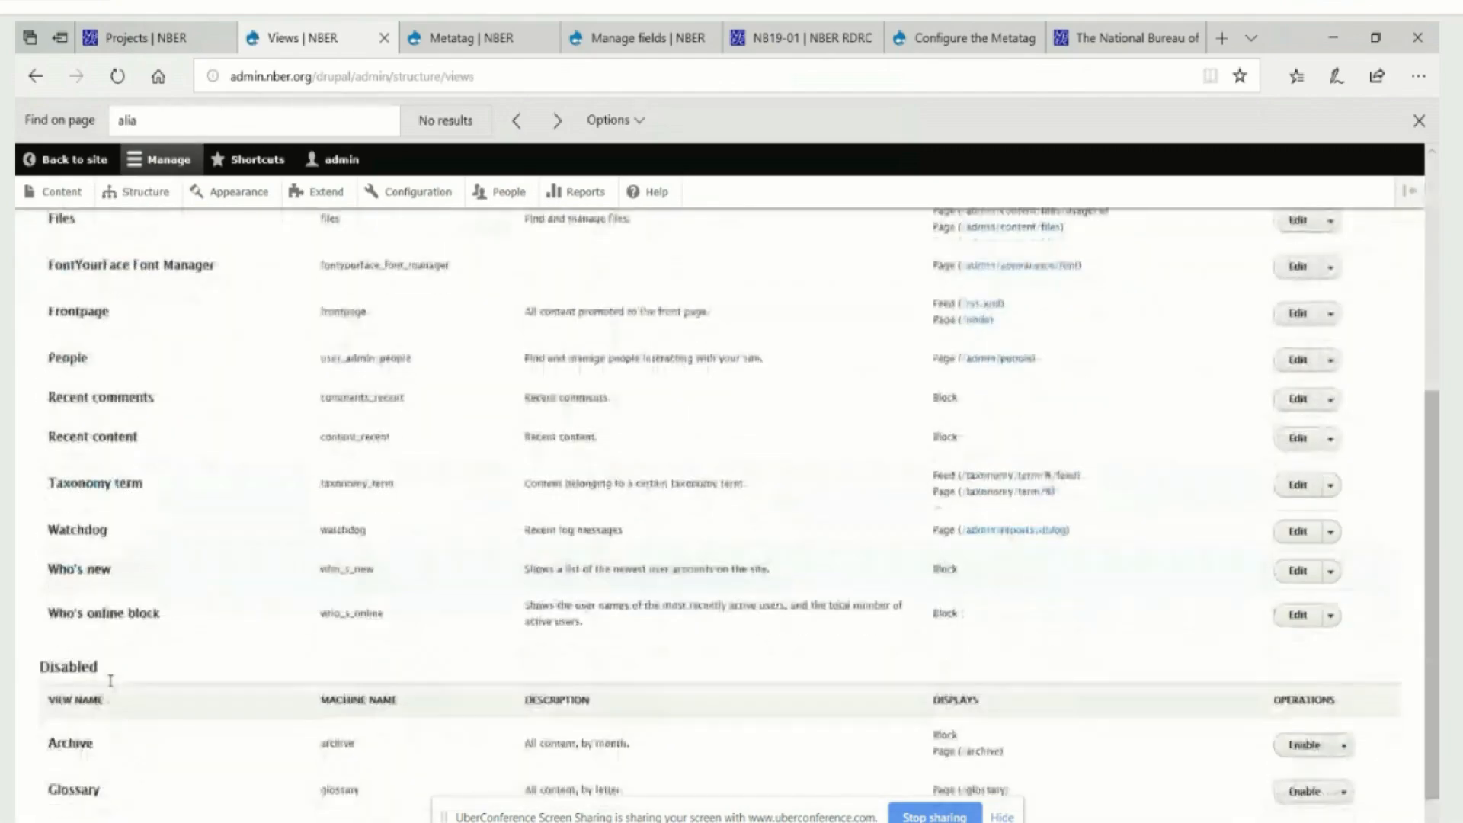
{"action": "scroll", "coordinate": [110, 682], "scroll_direction": "up", "scroll_amount": 5}
{"action": "left_click", "coordinate": [75, 356]}
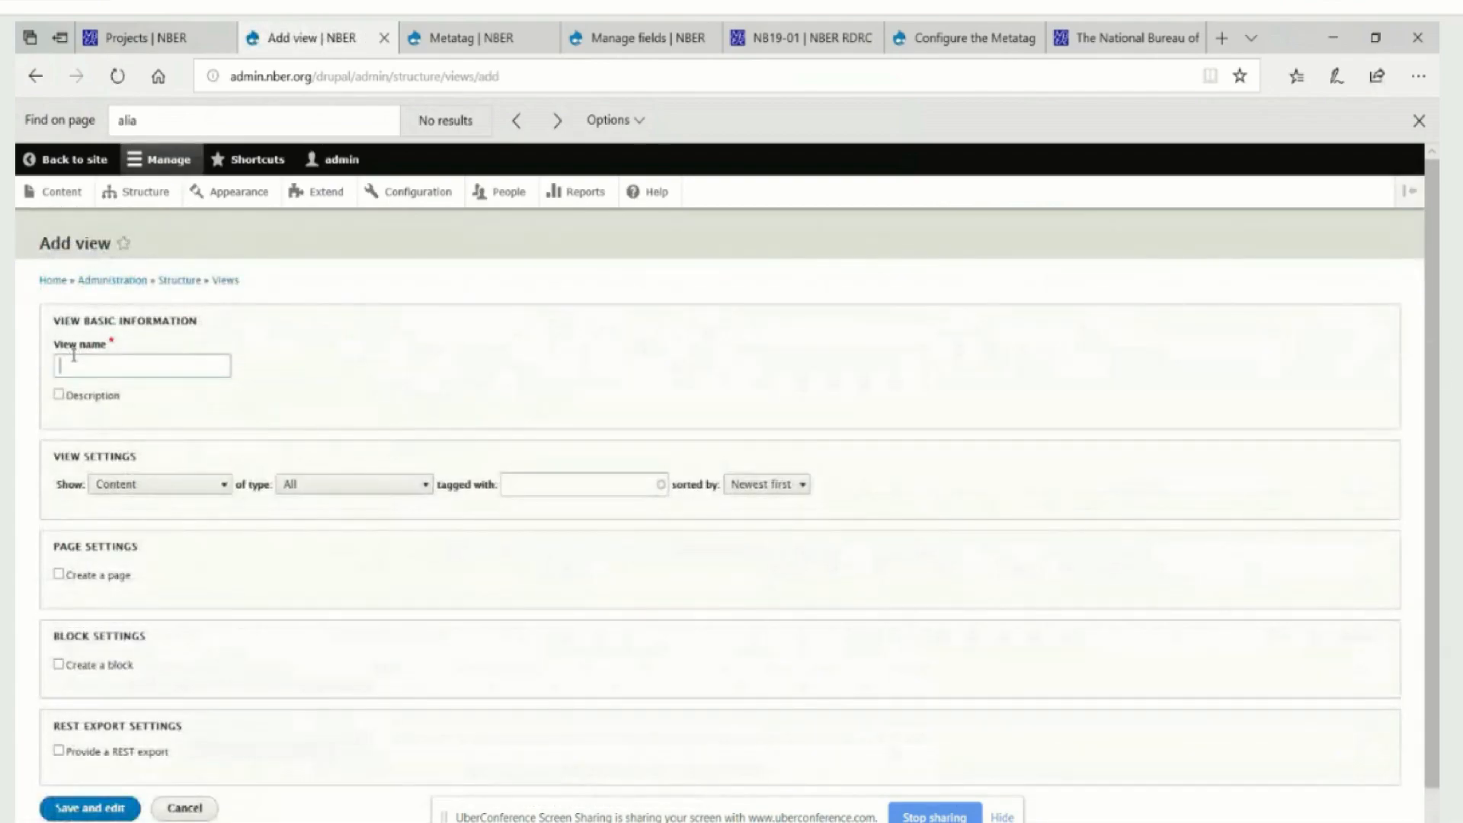
- Name the new view RDRC Projects
{"action": "left_click", "coordinate": [73, 356]}
{"action": "type", "text": "RDR"}
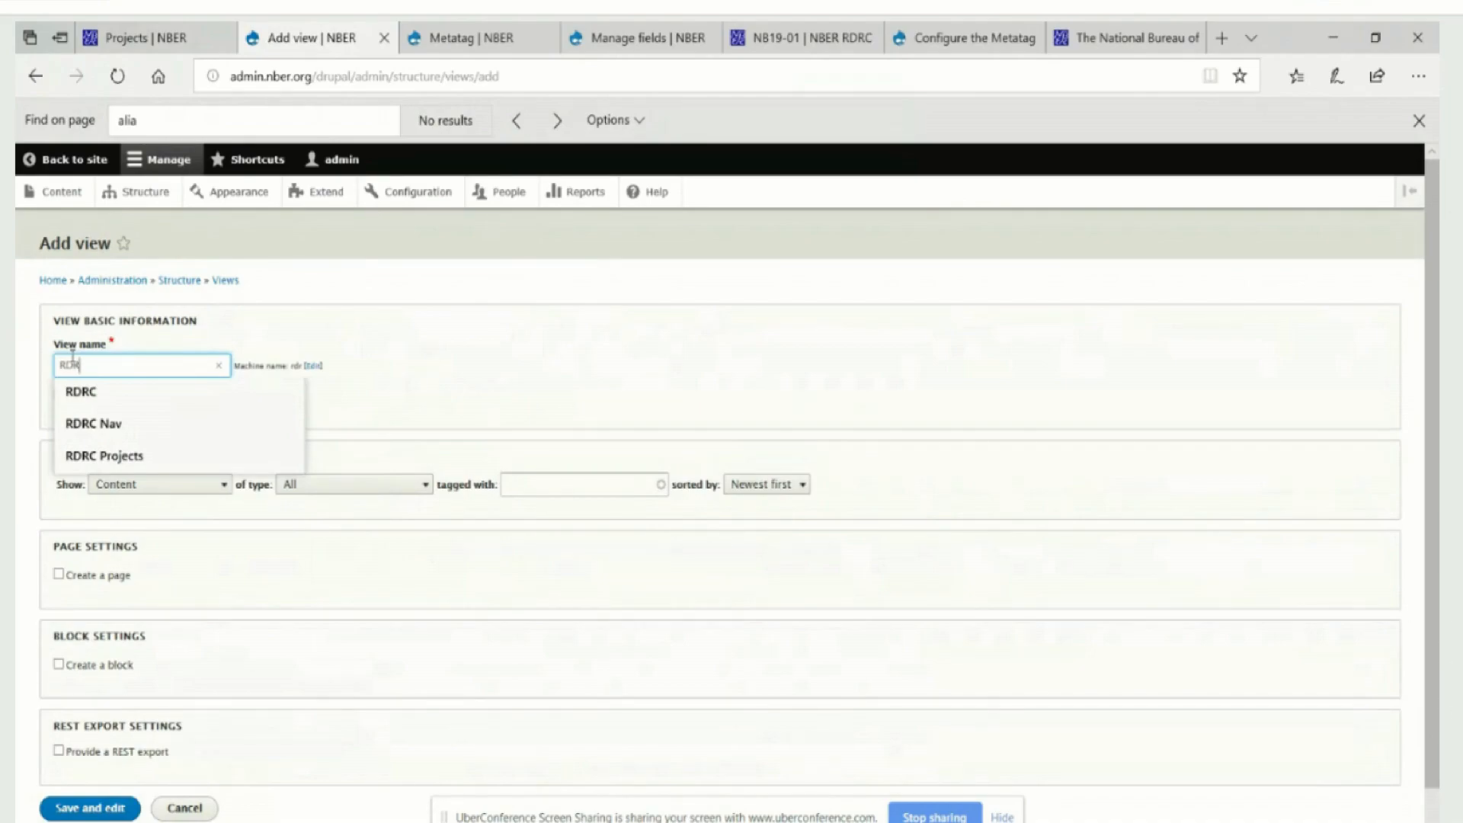
{"action": "type", "text": "c"}
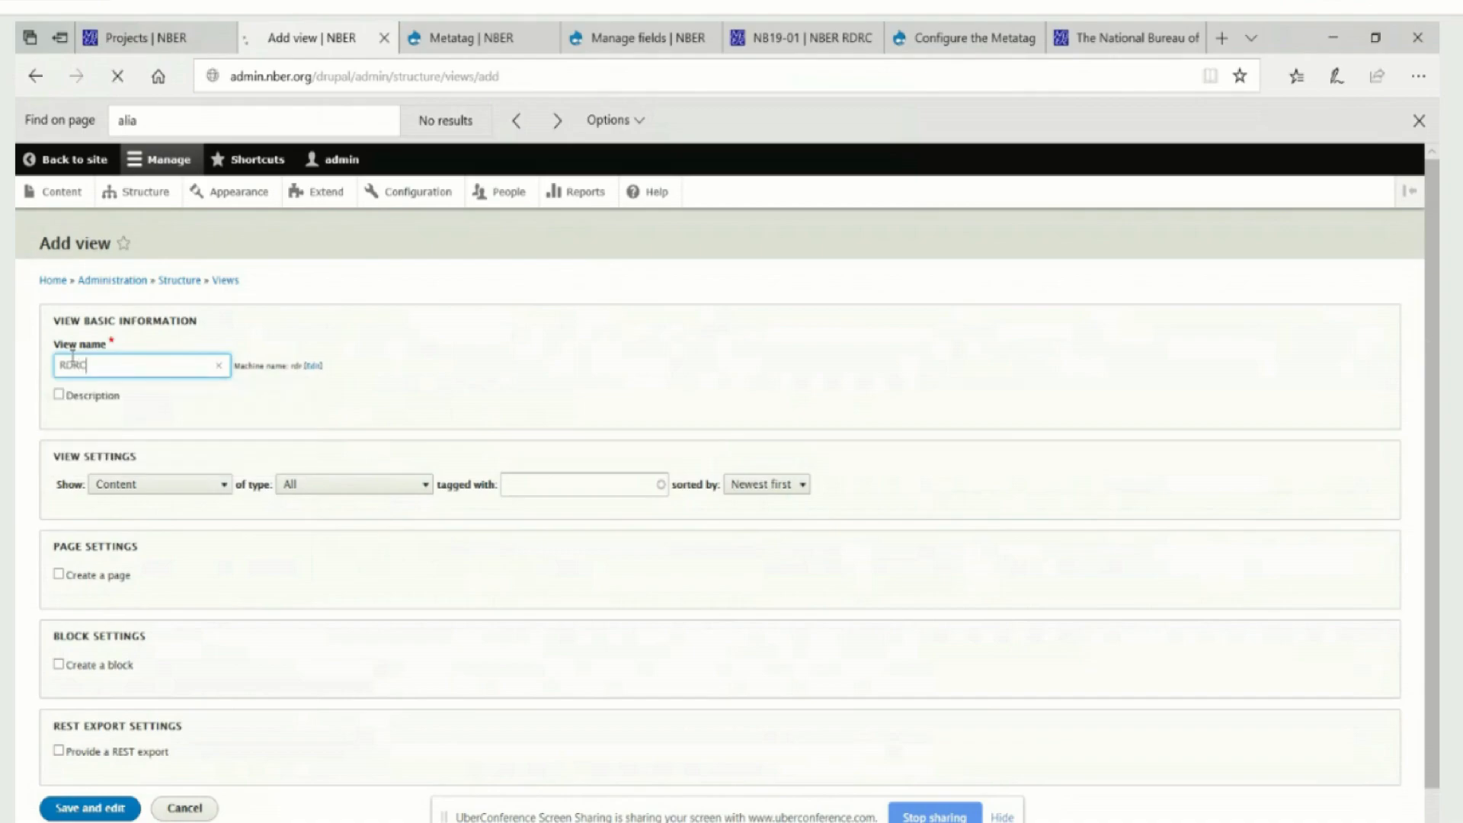
{"action": "type", "text": "m"}
{"action": "key", "text": "BackSpace"}
{"action": "key", "text": "BackSpace"}
{"action": "key", "text": "BackSpace"}
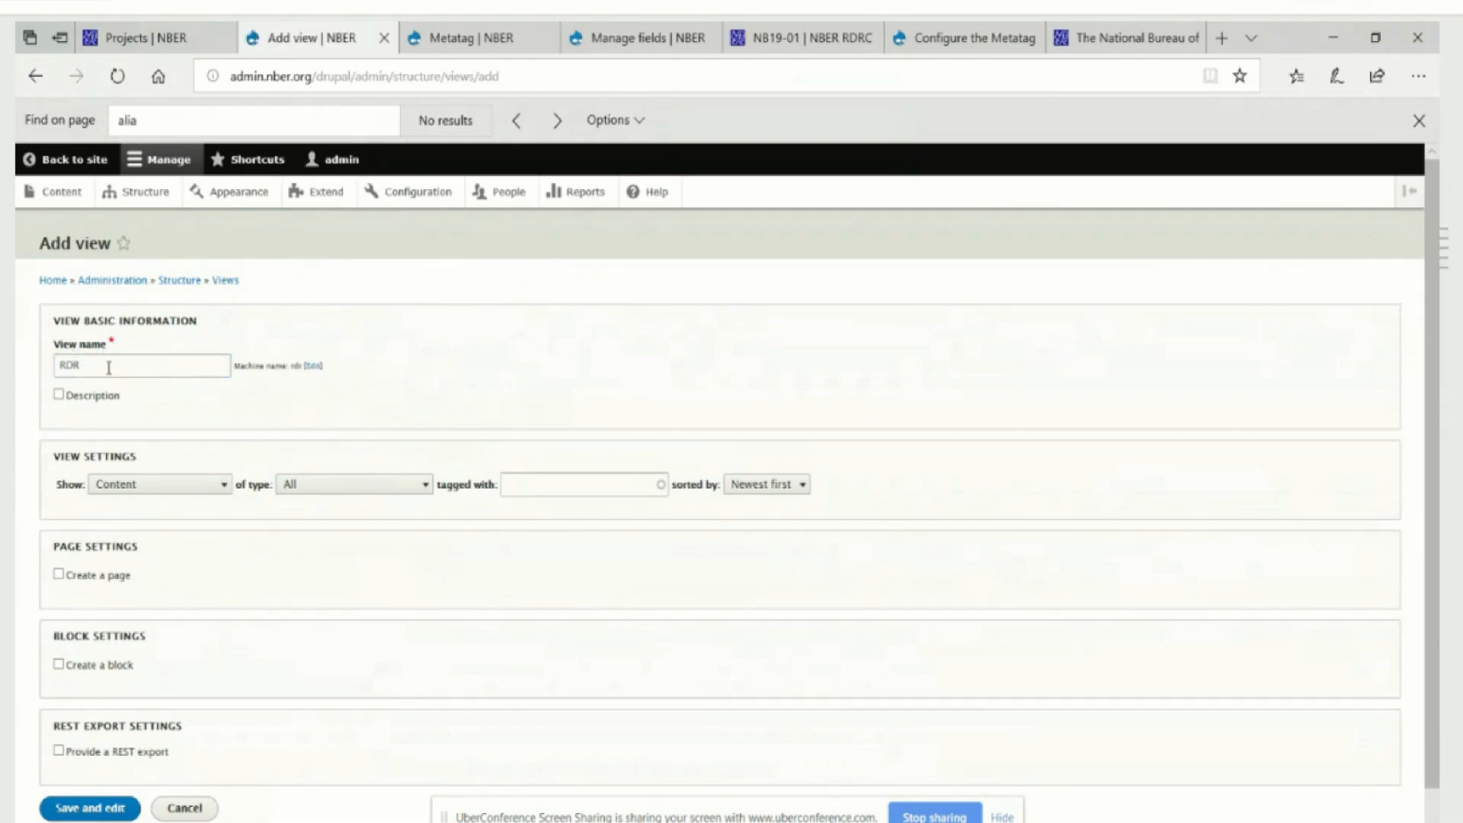
{"action": "left_click", "coordinate": [106, 369]}
{"action": "left_click", "coordinate": [98, 393]}
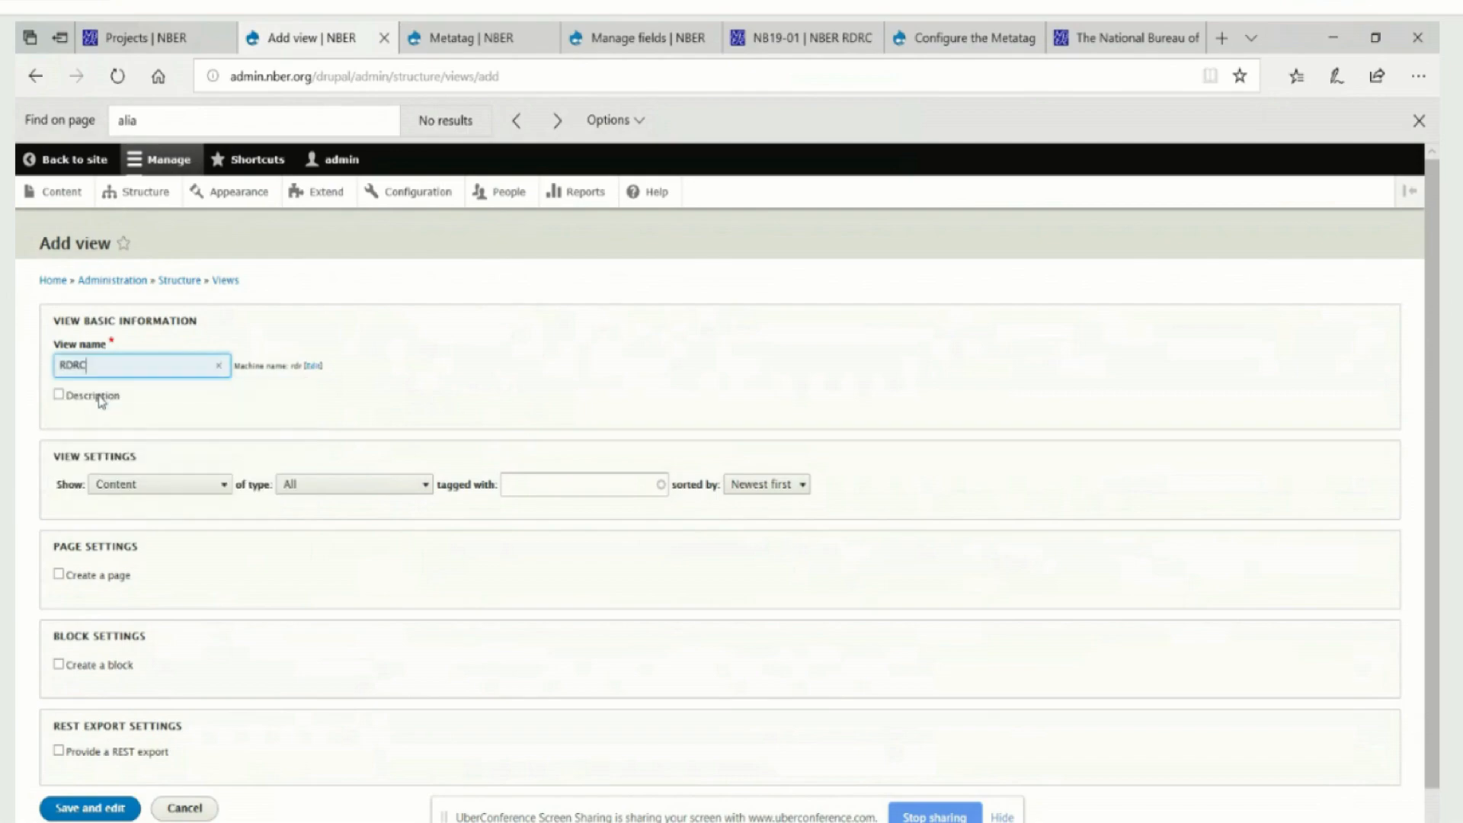
{"action": "left_click", "coordinate": [120, 458]}
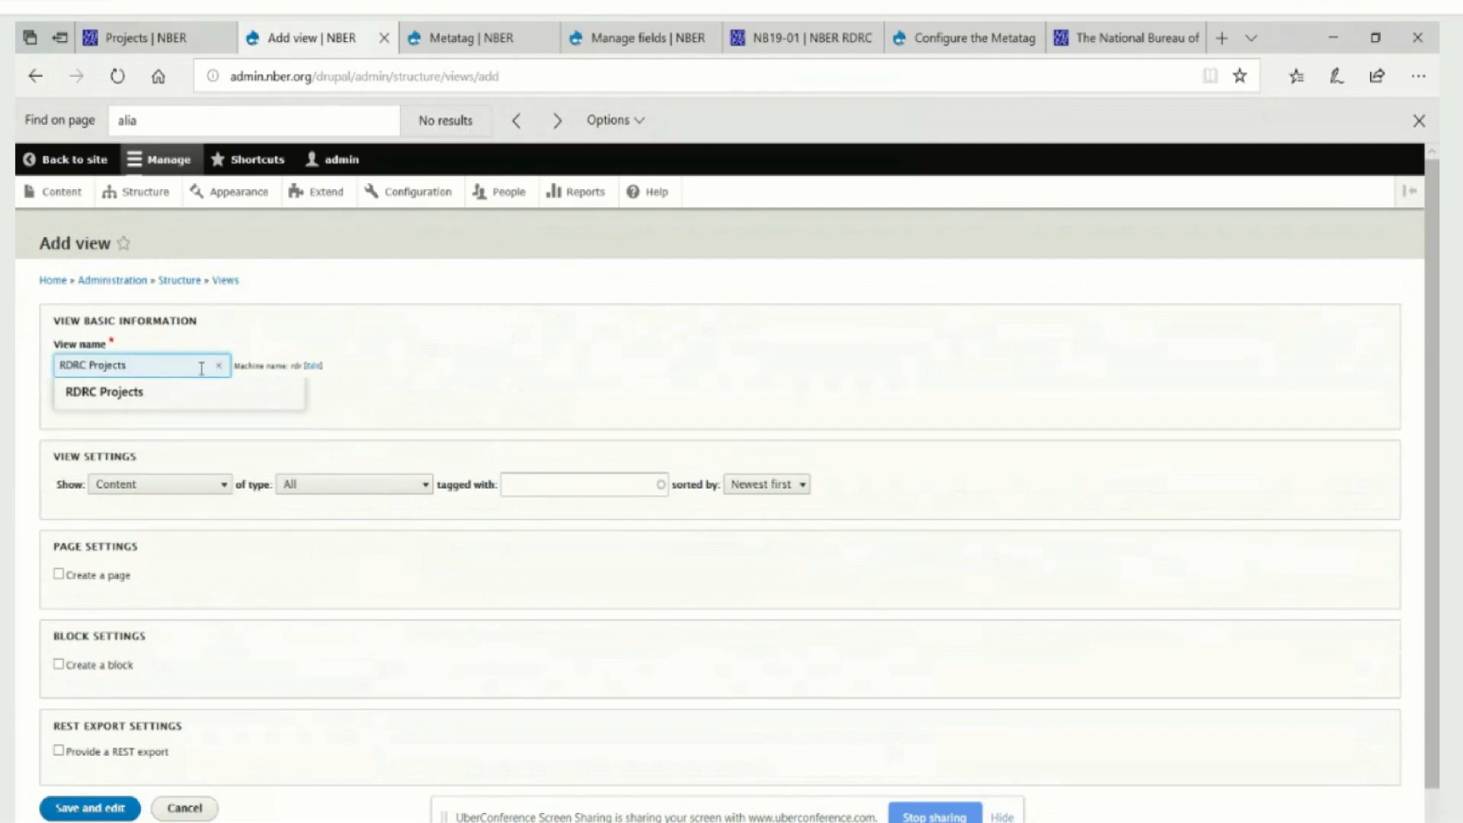
{"action": "left_click", "coordinate": [339, 408]}
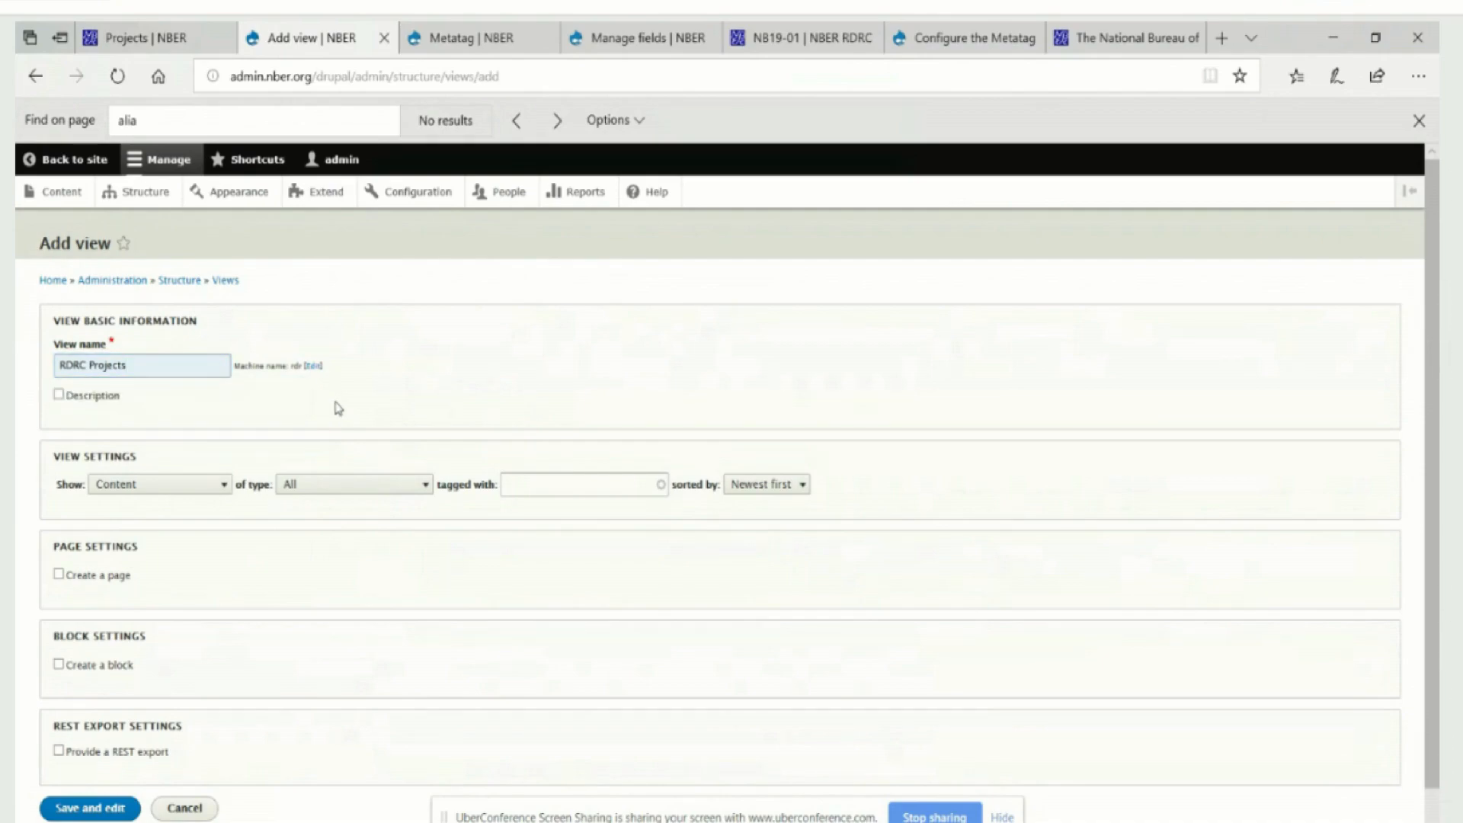
- Limit the view to content of type RDRC Projects and enable creating a page for it
{"action": "left_click", "coordinate": [424, 486]}
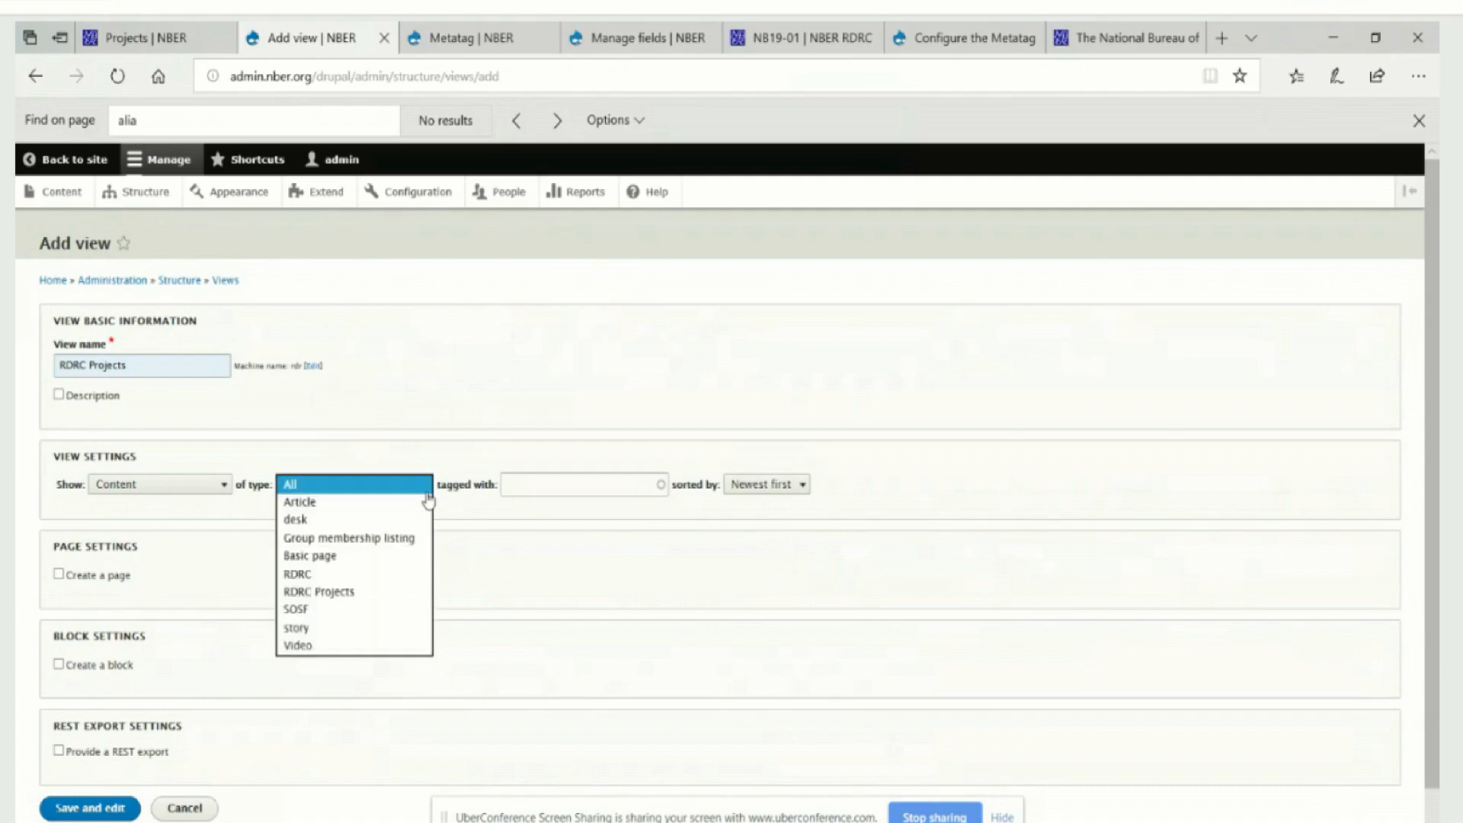
{"action": "left_click", "coordinate": [366, 604]}
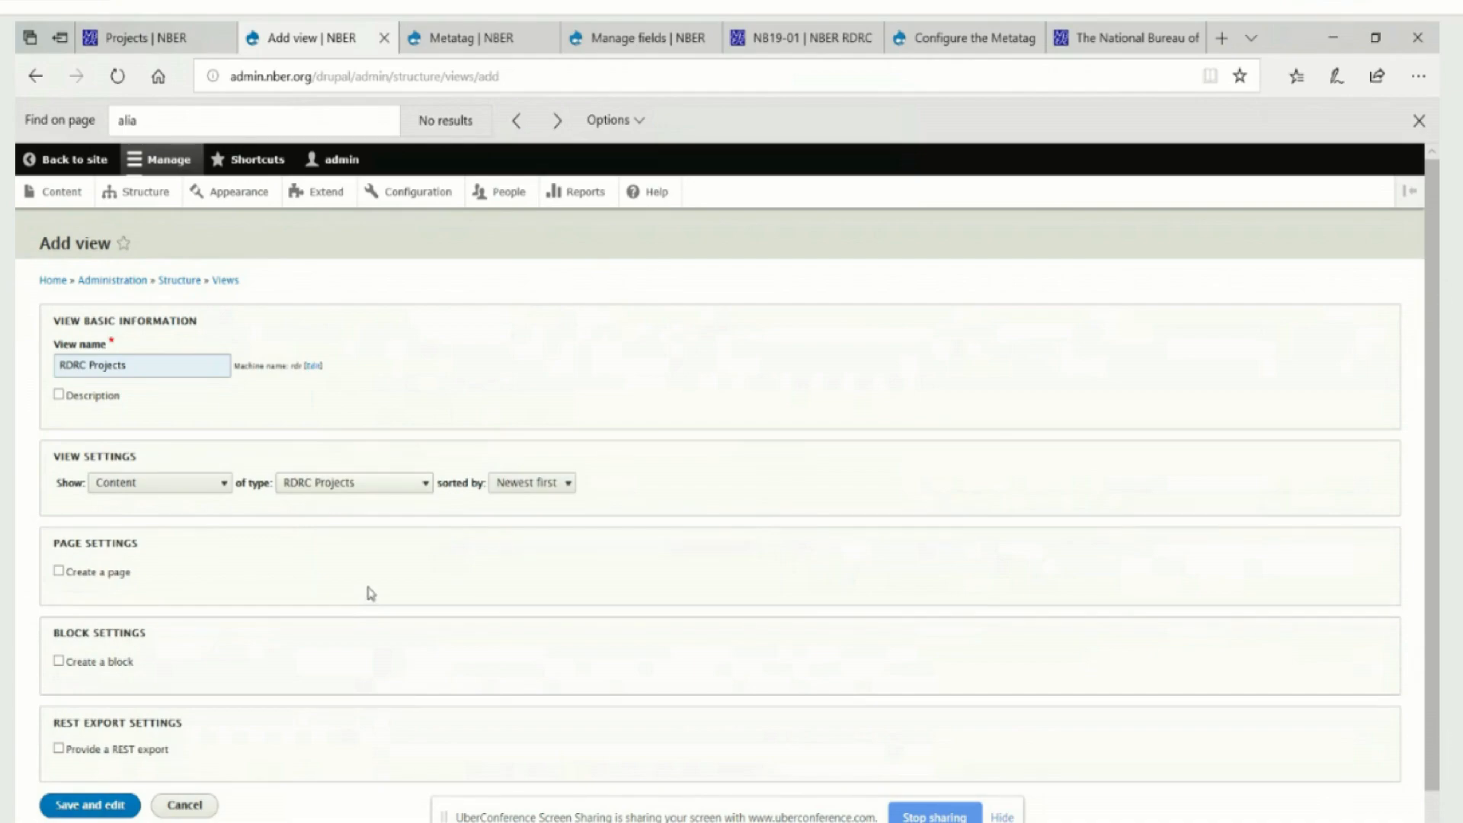
{"action": "left_click", "coordinate": [59, 571]}
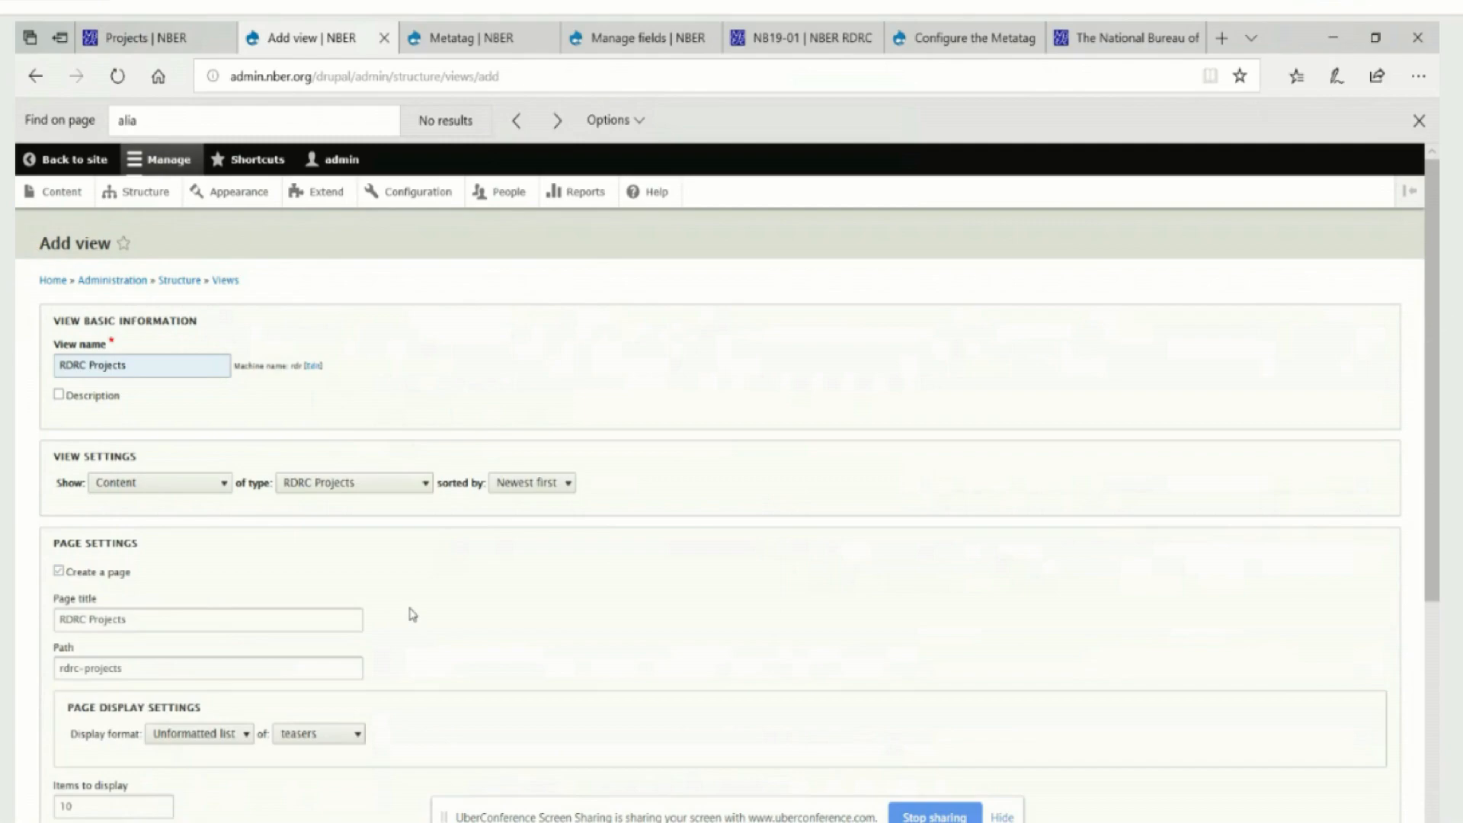
- Change the page path to rdrc/projects and save the view for further editing
{"action": "scroll", "coordinate": [413, 615], "scroll_direction": "down", "scroll_amount": 2}
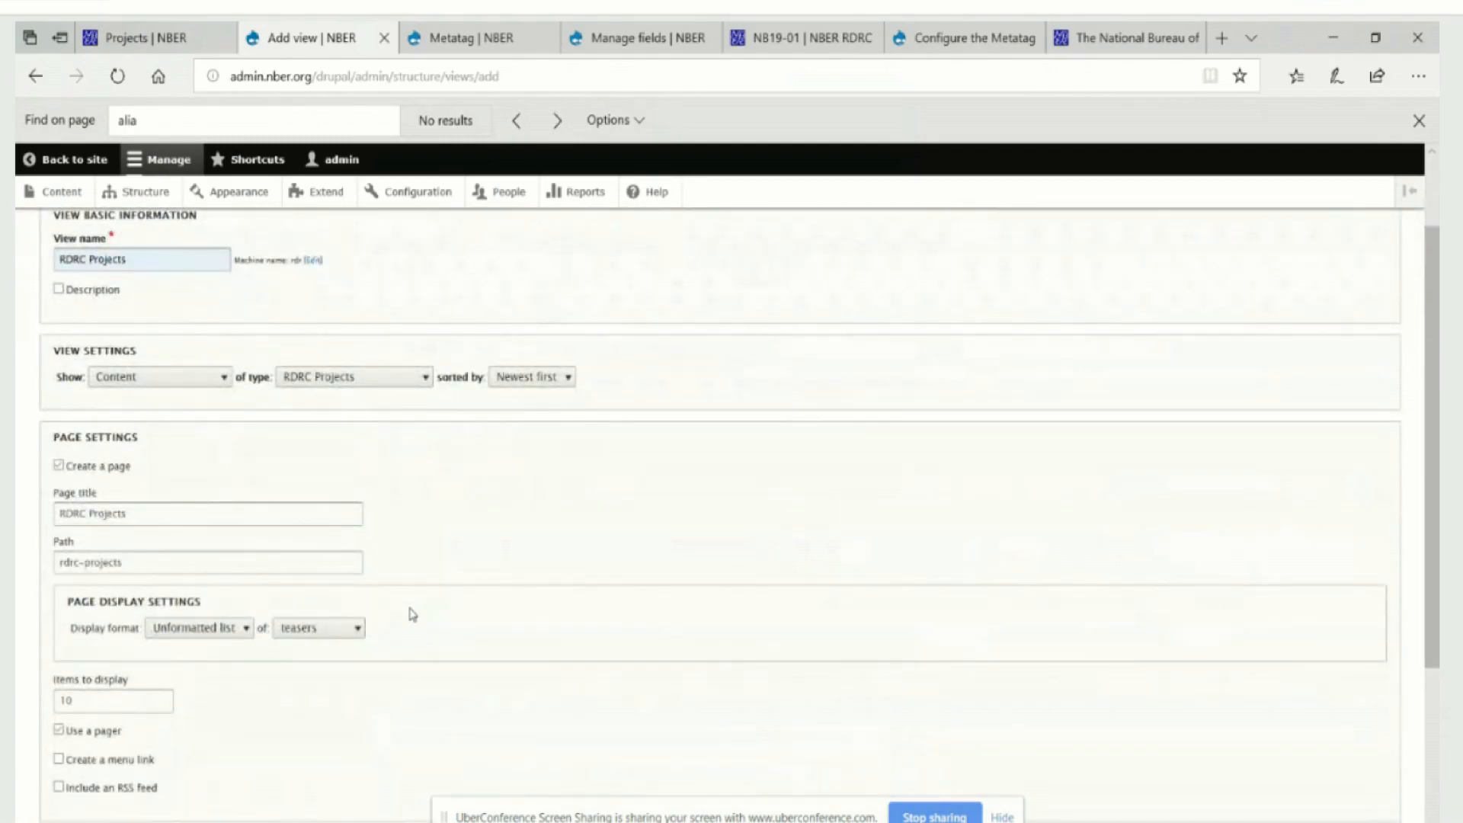
{"action": "left_click", "coordinate": [135, 563]}
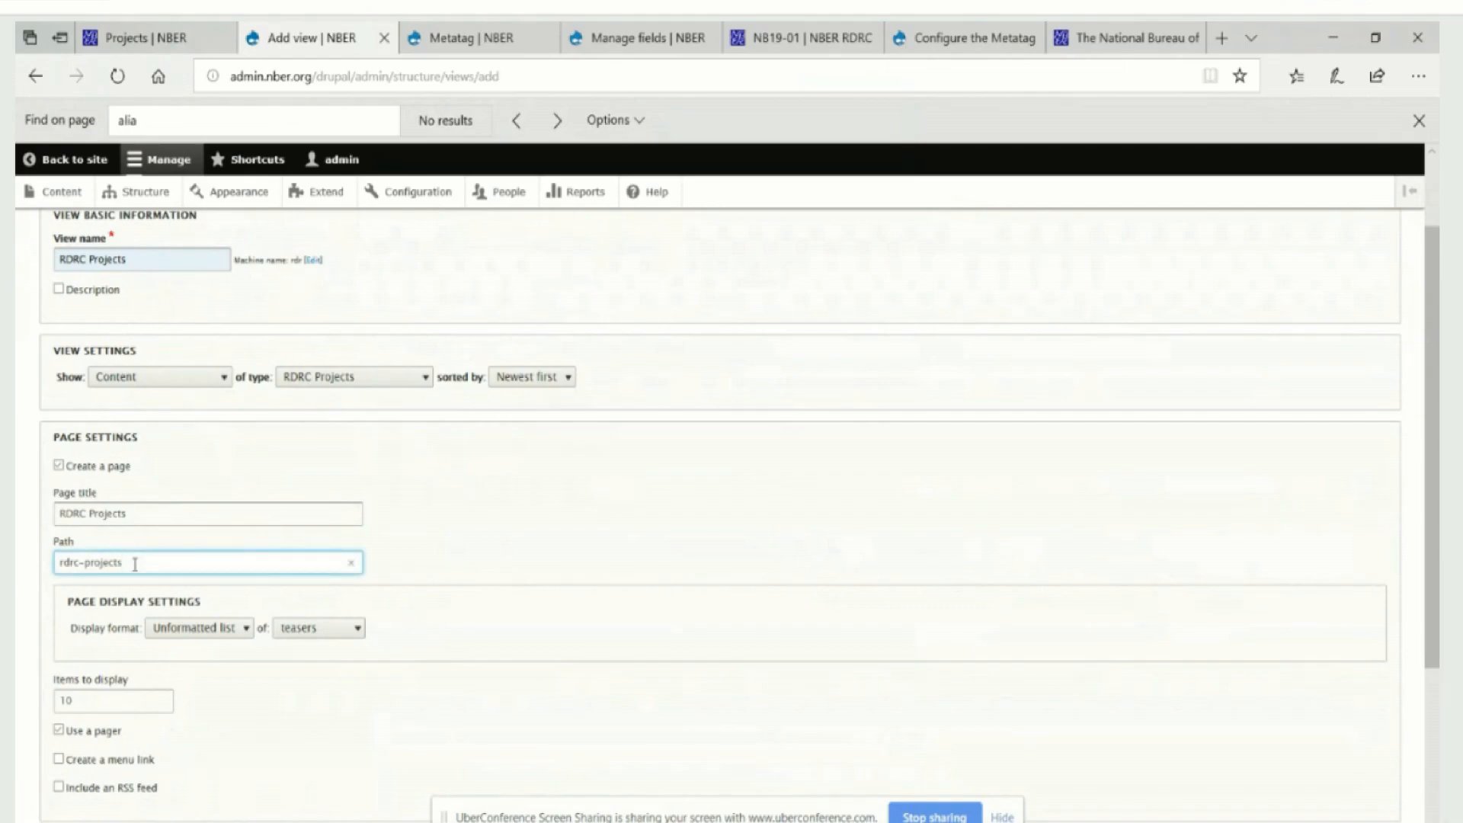
{"action": "double_click", "coordinate": [81, 563]}
{"action": "type", "text": "_"}
{"action": "left_click", "coordinate": [241, 563]}
{"action": "scroll", "coordinate": [238, 550], "scroll_direction": "down", "scroll_amount": 3}
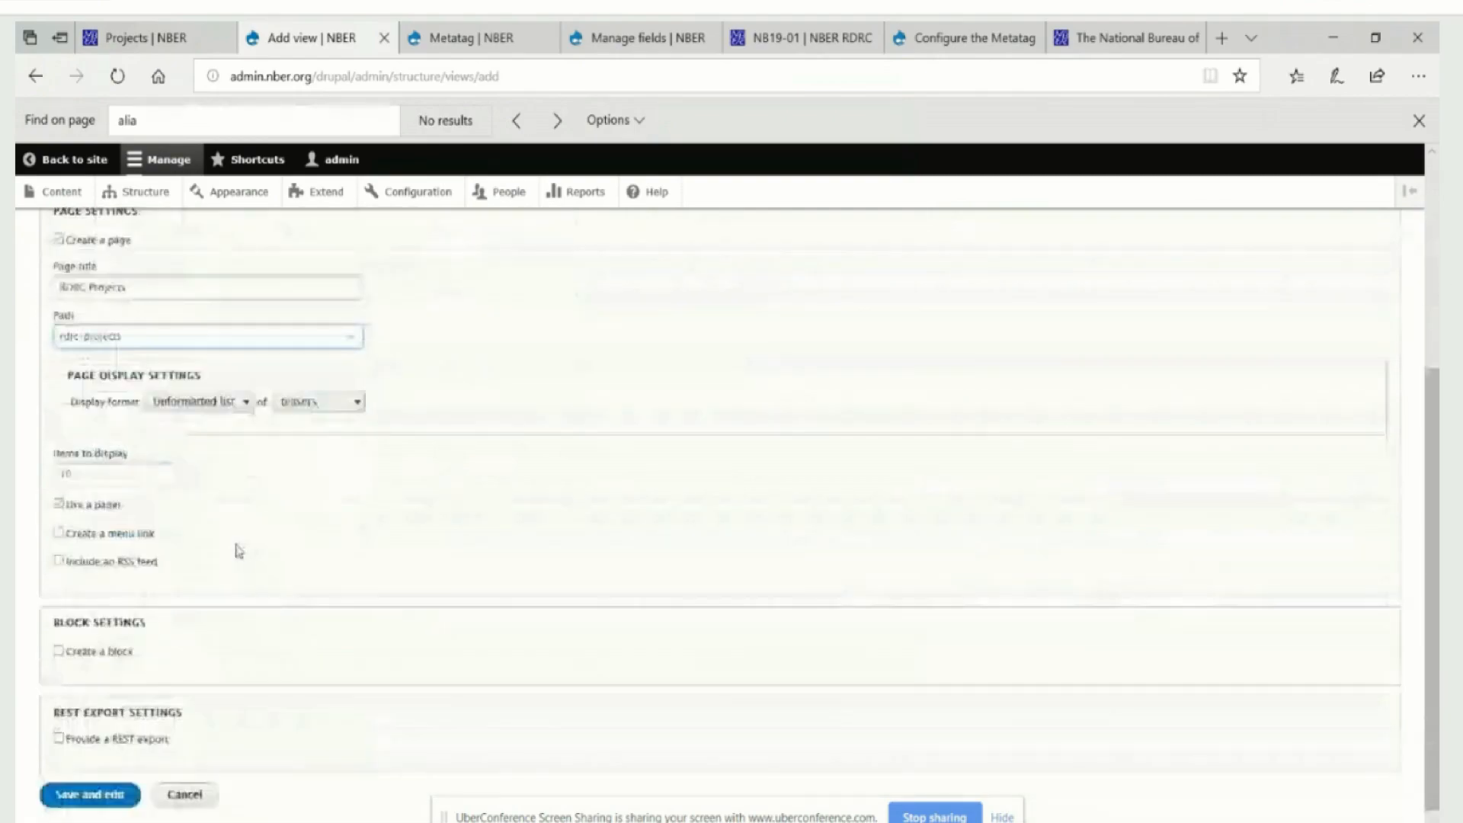
{"action": "left_click", "coordinate": [74, 762]}
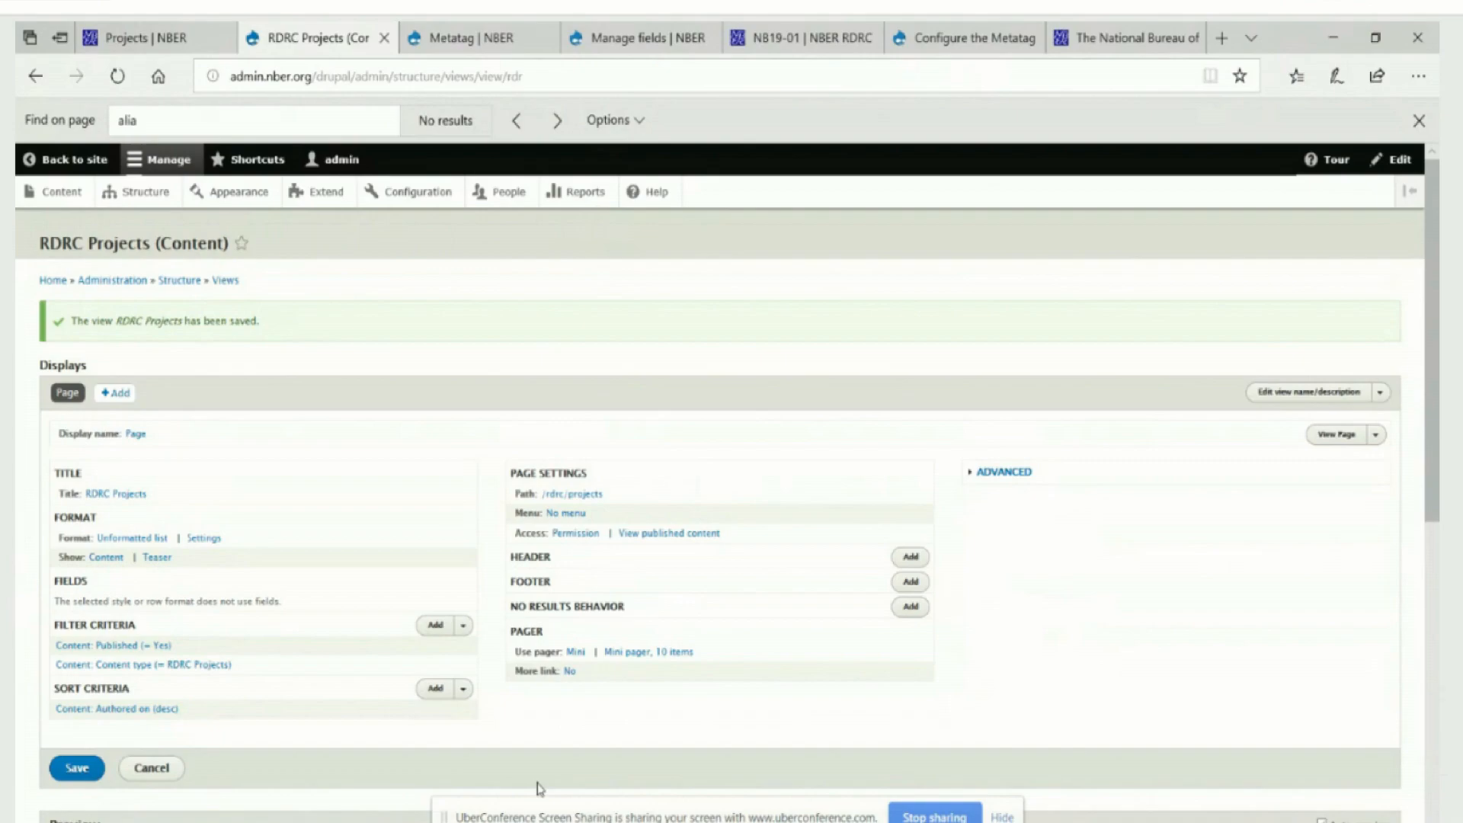
- Examine the preview of the listed projects, the unformatted list's style options and the available view formats
{"action": "scroll", "coordinate": [539, 787], "scroll_direction": "down", "scroll_amount": 5}
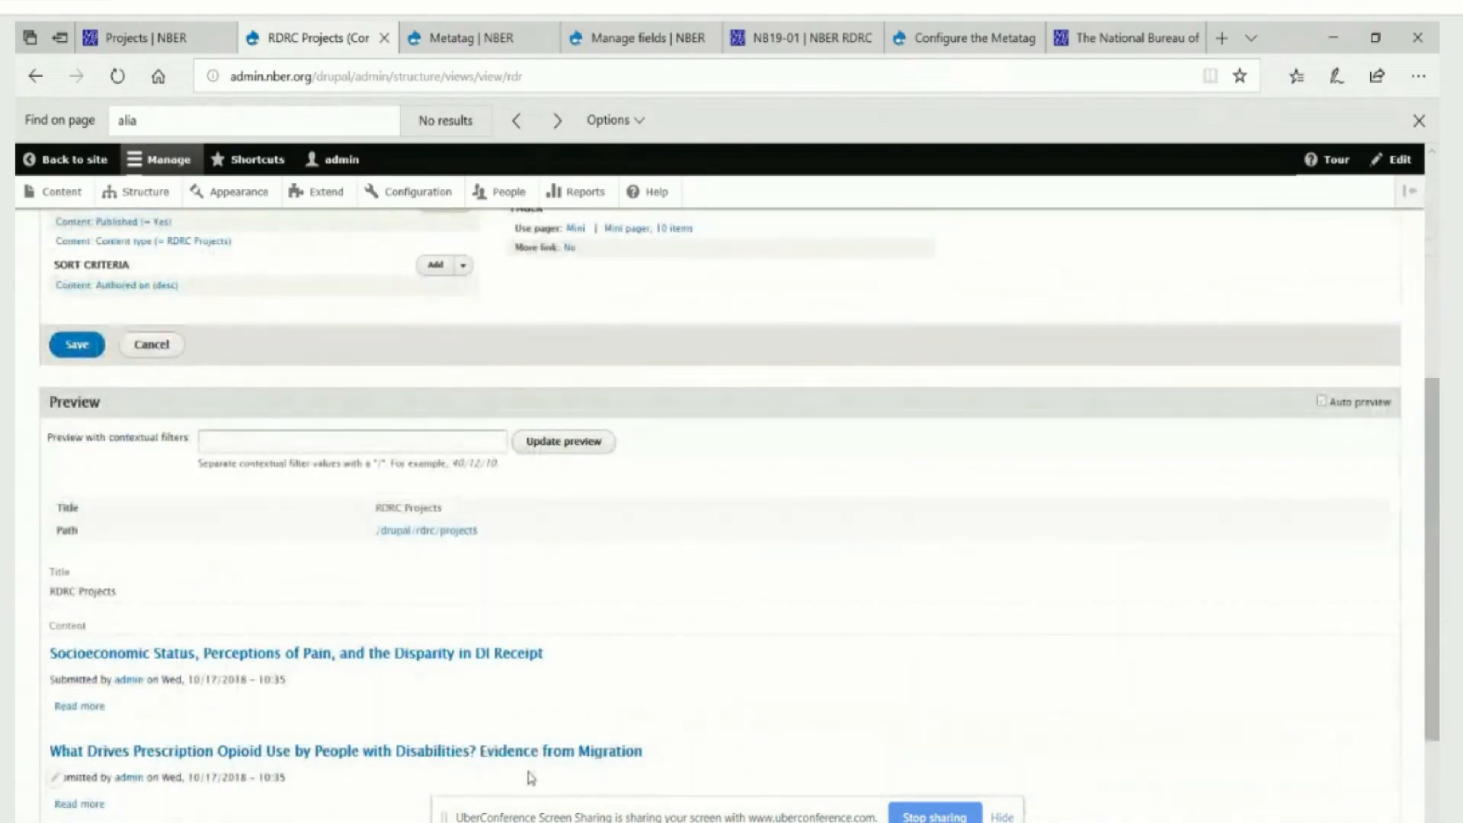
{"action": "scroll", "coordinate": [531, 778], "scroll_direction": "down", "scroll_amount": 2}
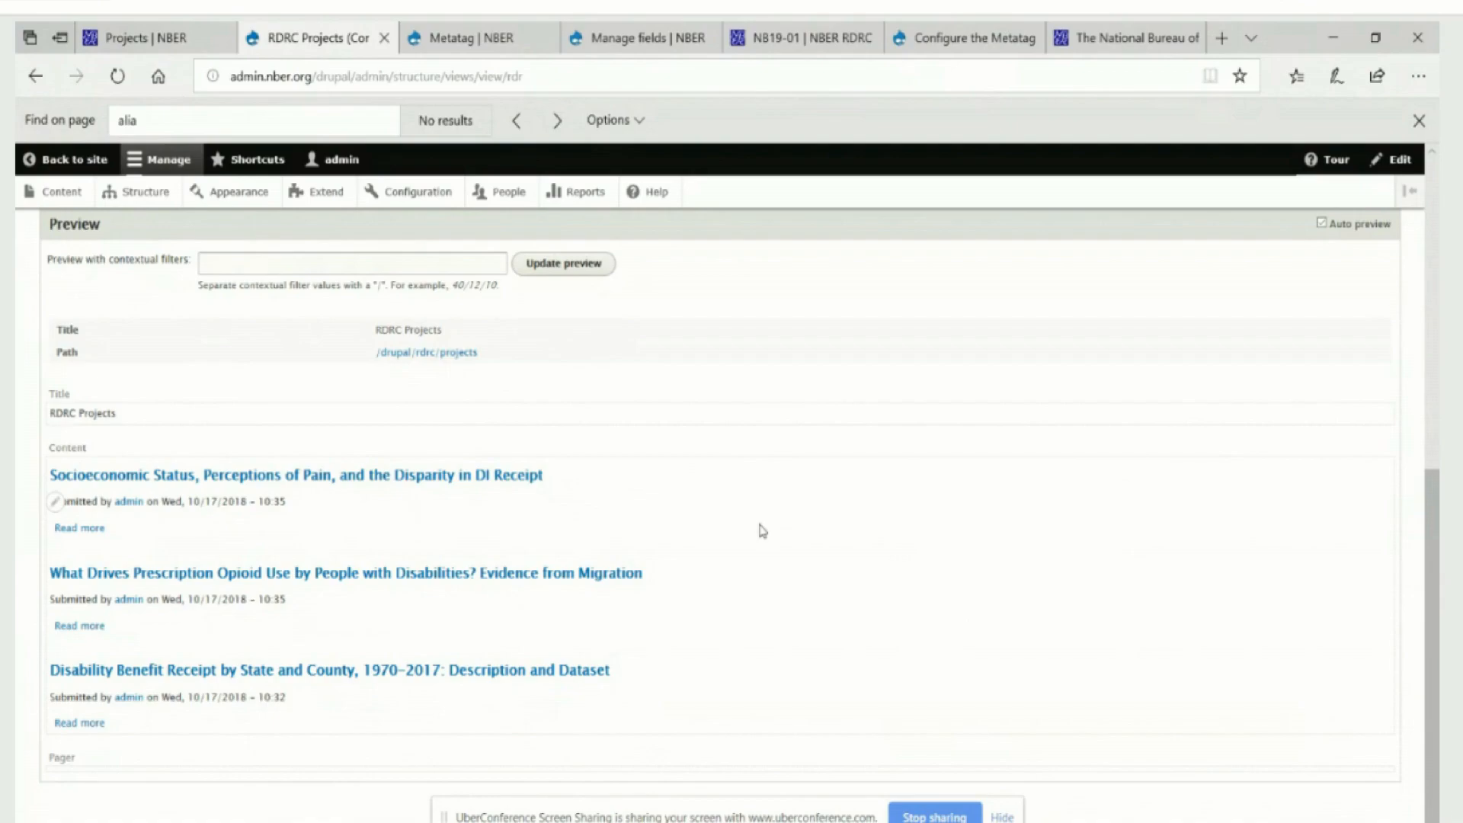
{"action": "scroll", "coordinate": [769, 530], "scroll_direction": "up", "scroll_amount": 5}
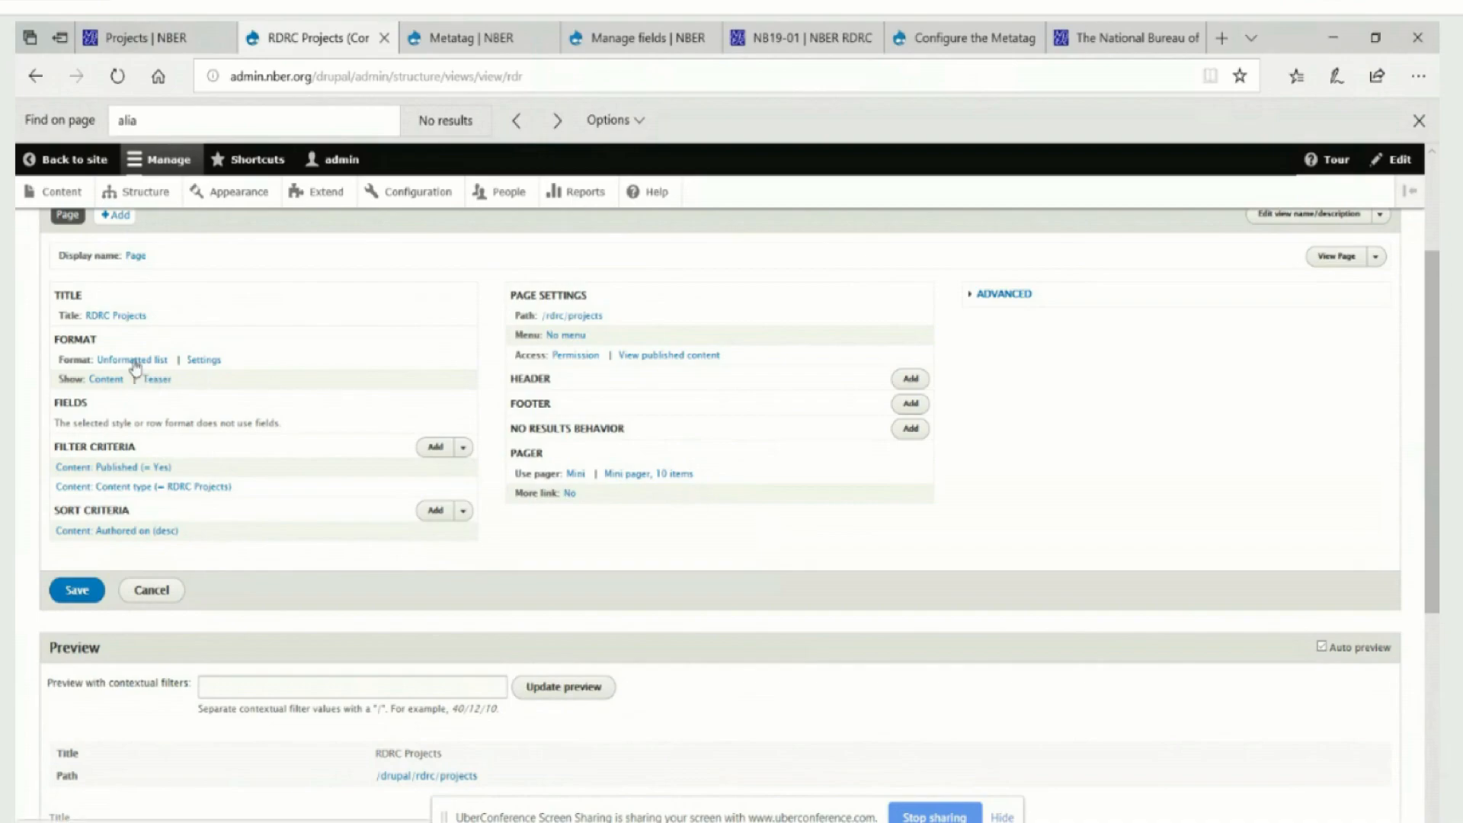
{"action": "left_click", "coordinate": [198, 363]}
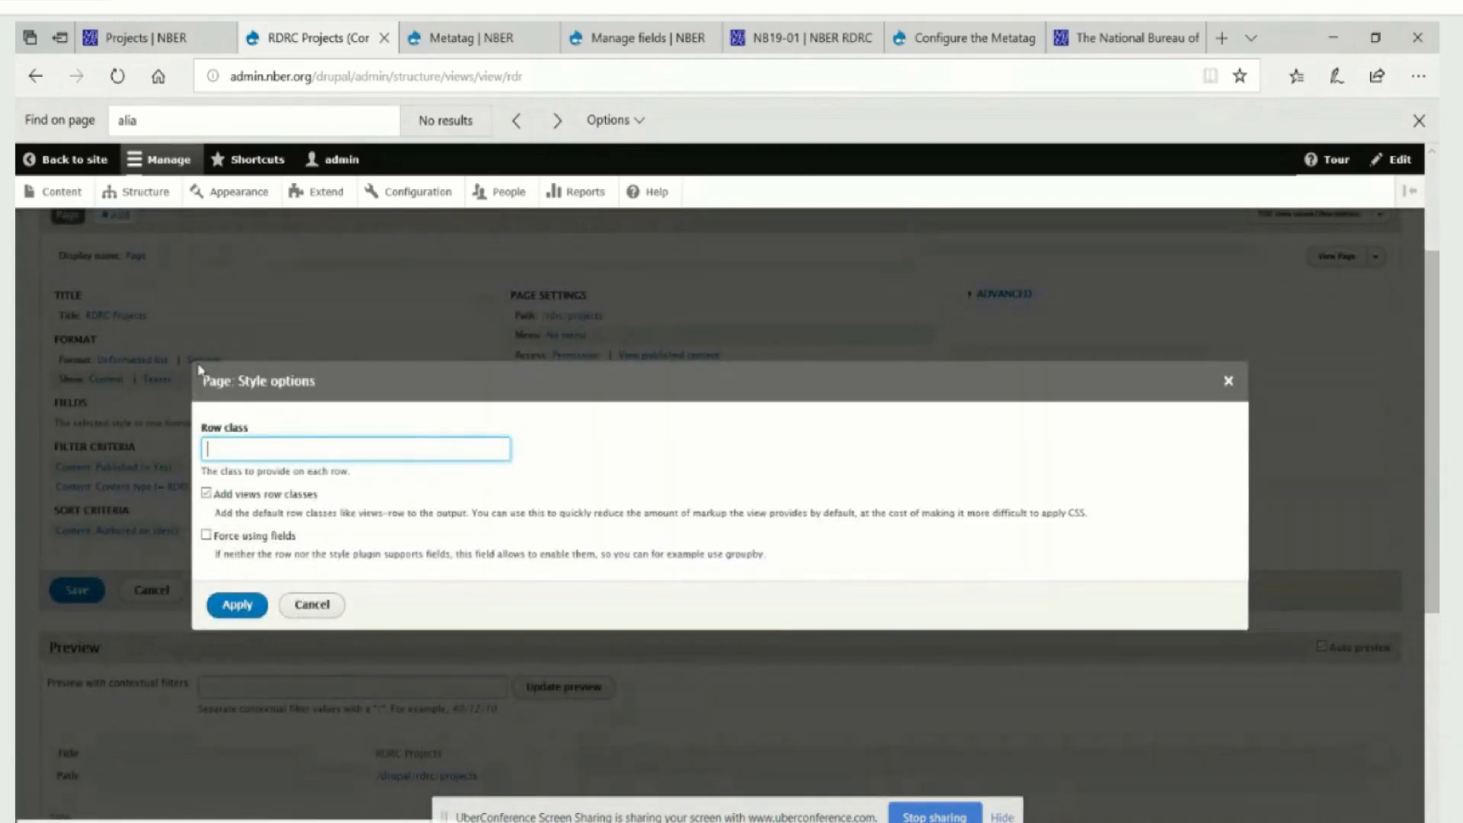
{"action": "left_click", "coordinate": [299, 607]}
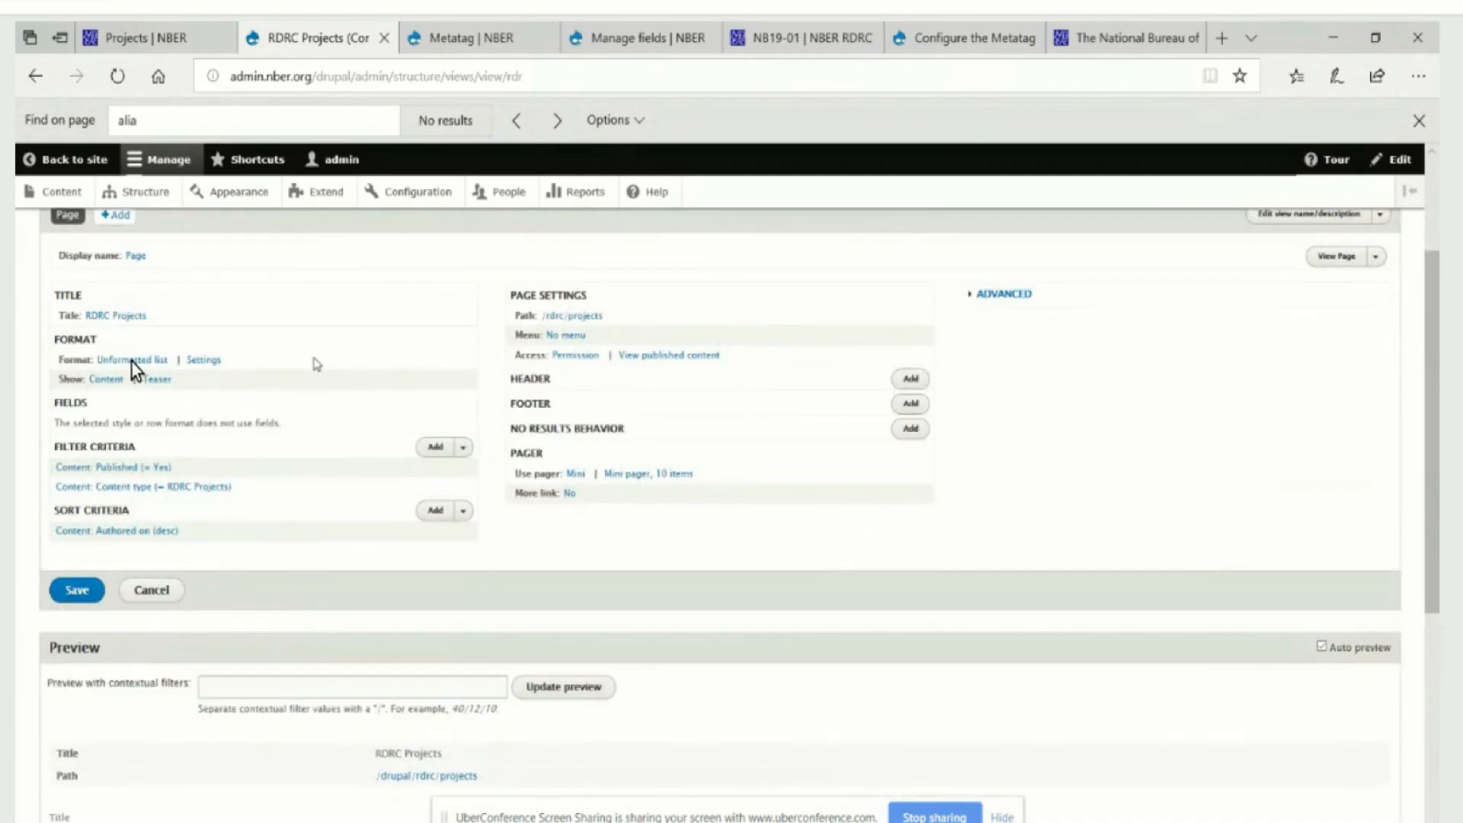
{"action": "left_click", "coordinate": [143, 361]}
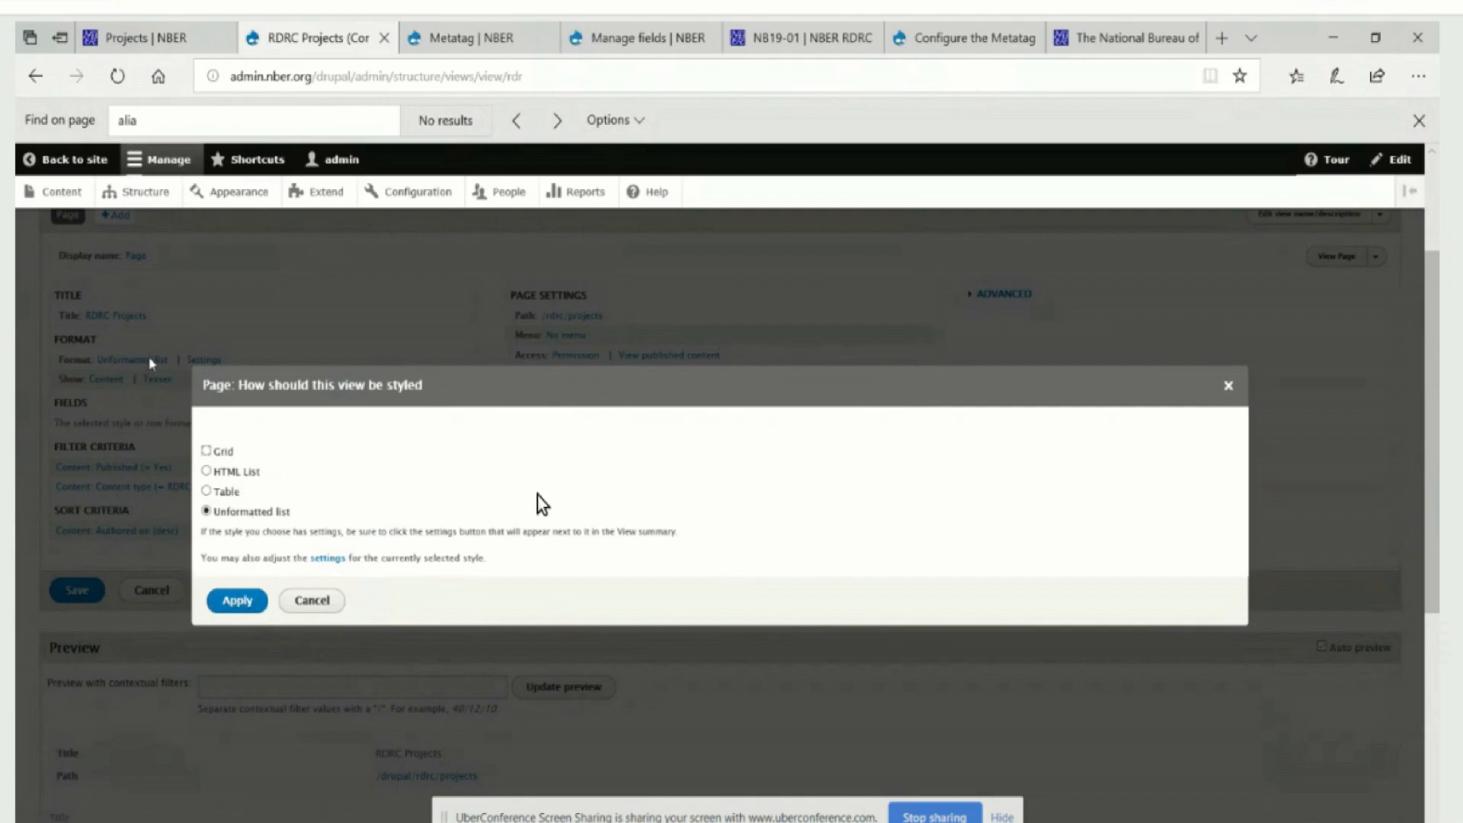
{"action": "left_click", "coordinate": [307, 600]}
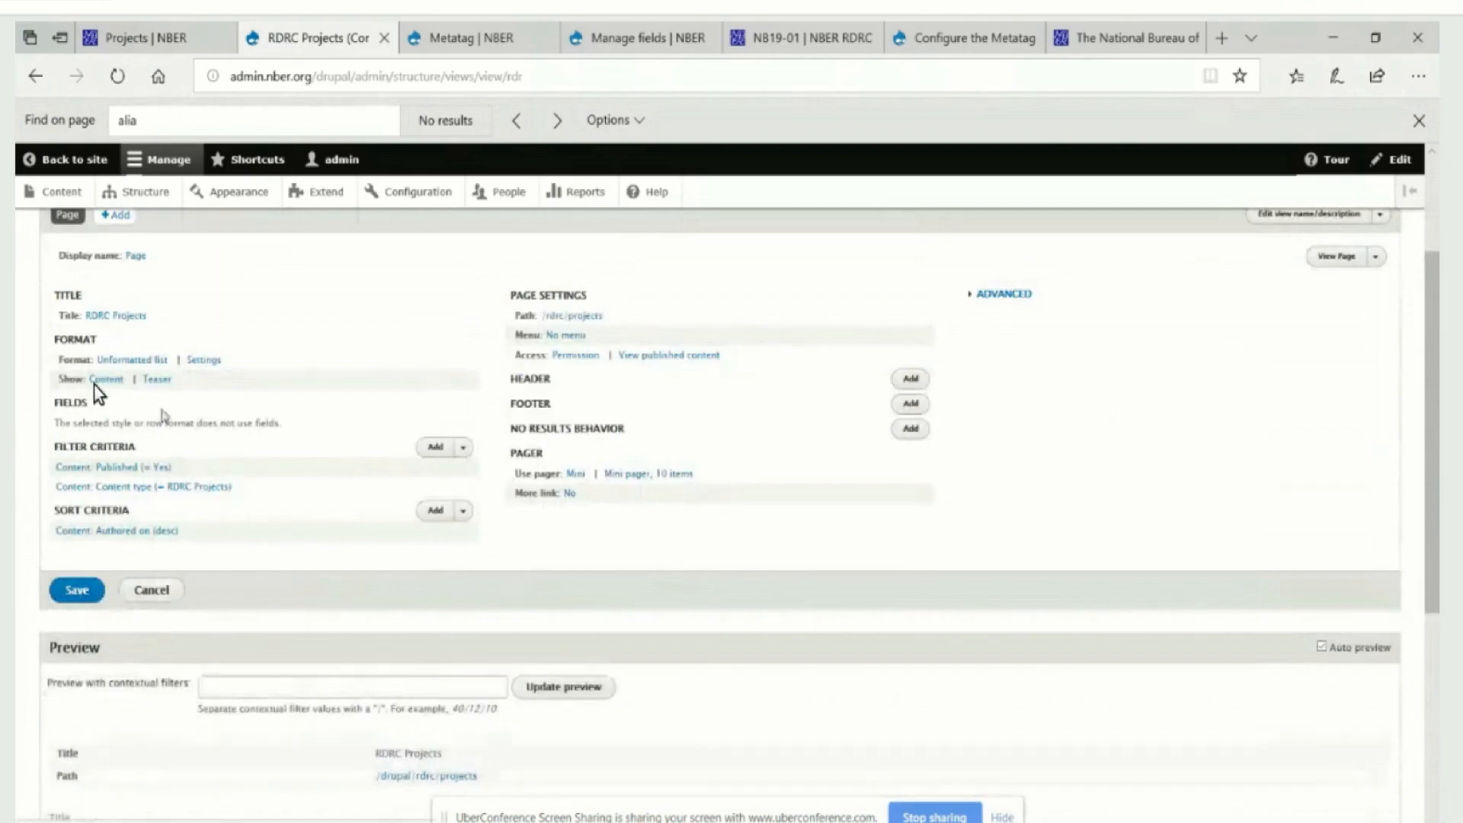
- Switch the view's row style to Fields, accept the default row style options and check the preview
{"action": "left_click", "coordinate": [105, 381]}
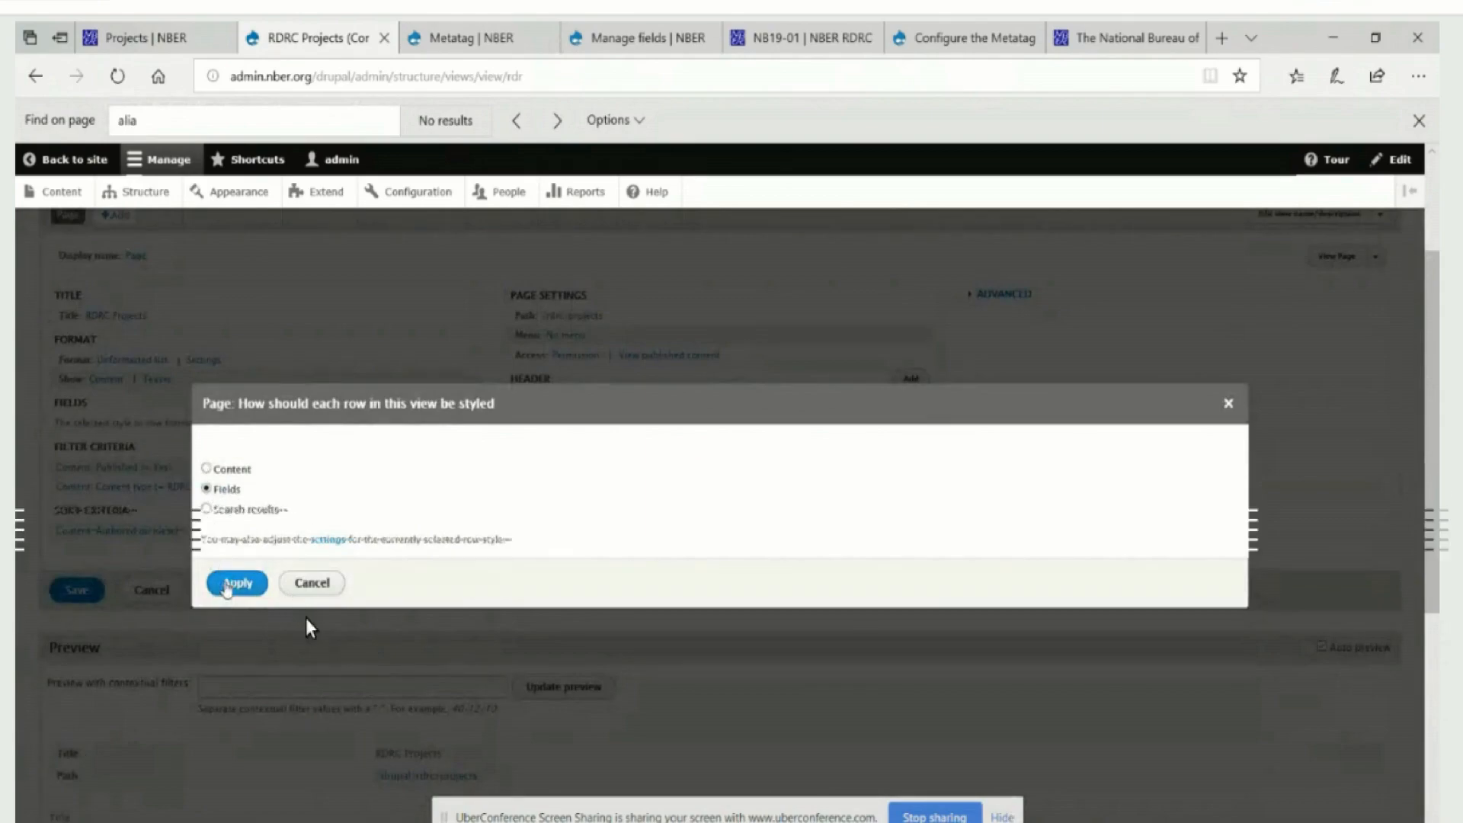
{"action": "left_click", "coordinate": [233, 584]}
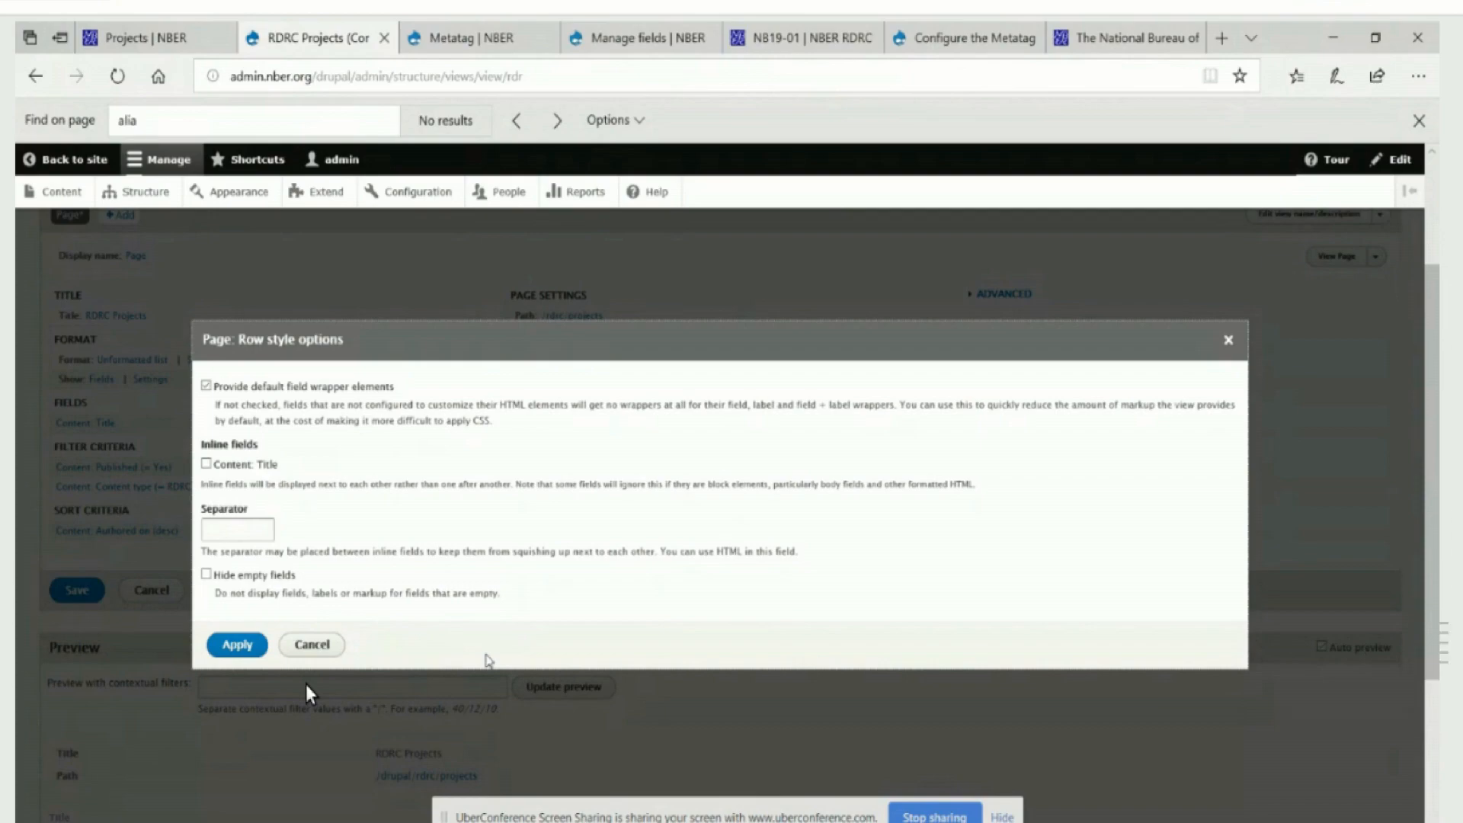
{"action": "left_click", "coordinate": [237, 645]}
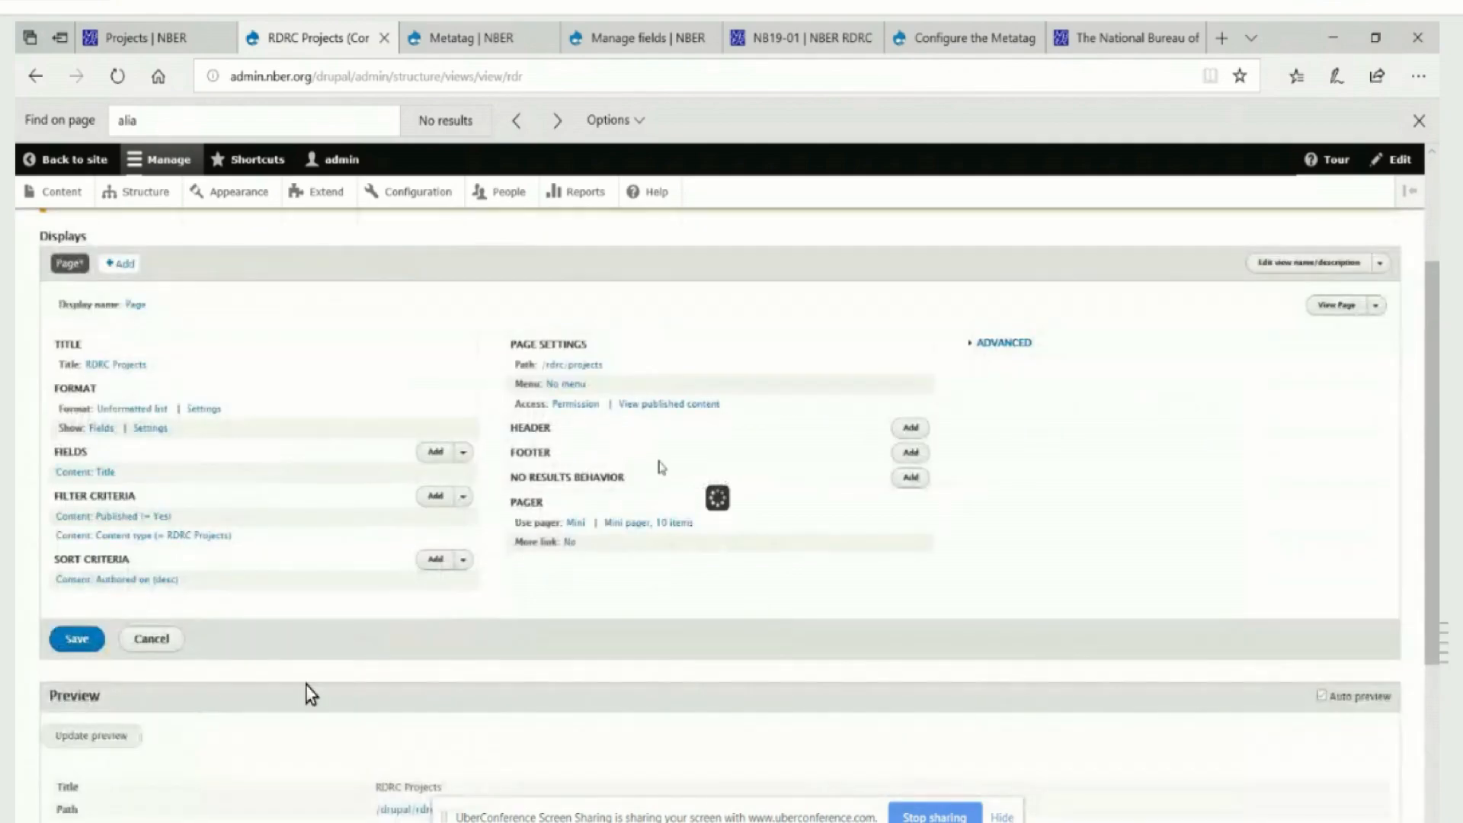
{"action": "scroll", "coordinate": [229, 549], "scroll_direction": "down", "scroll_amount": 4}
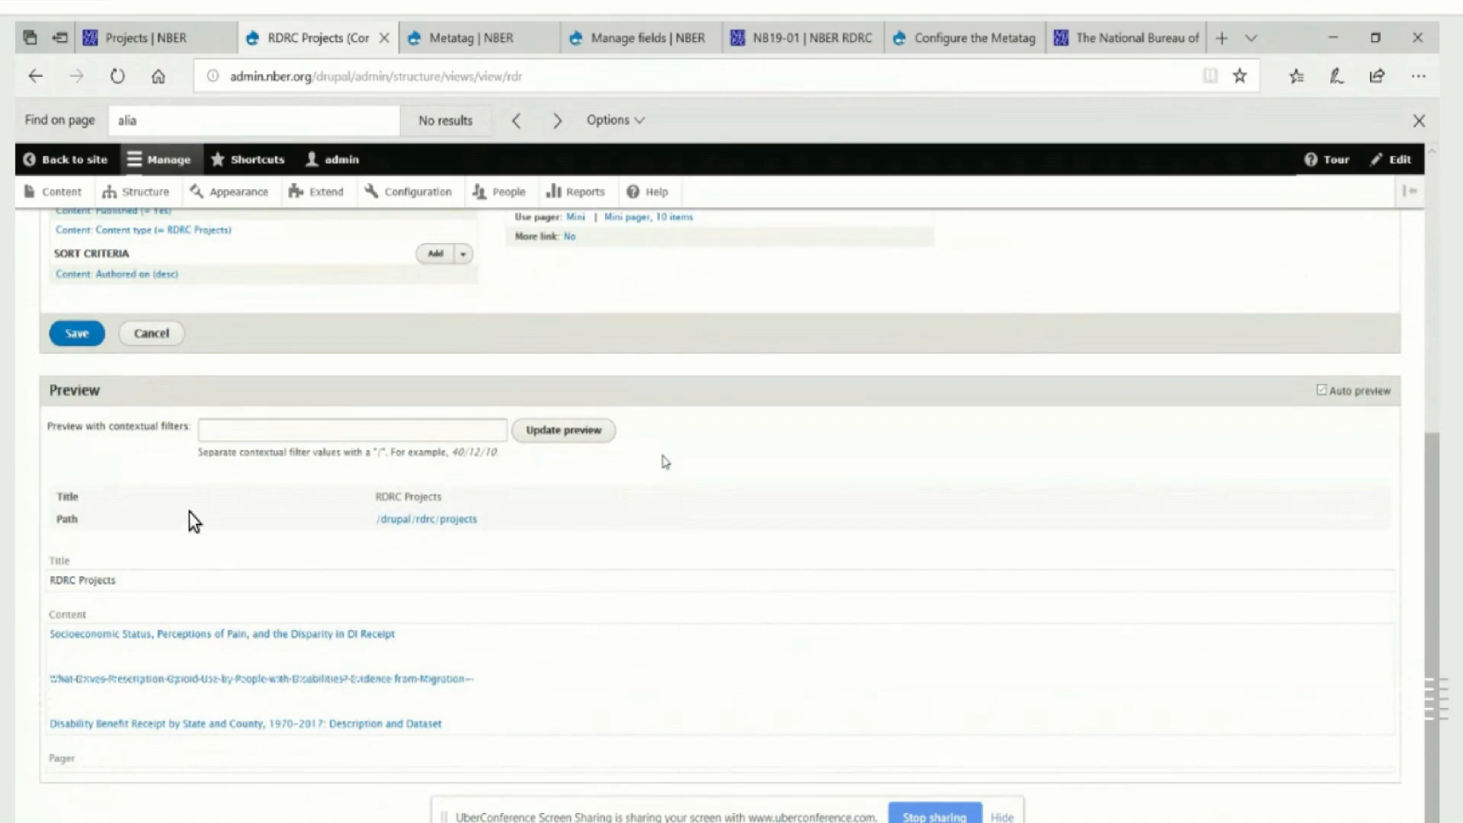
{"action": "scroll", "coordinate": [190, 516], "scroll_direction": "up", "scroll_amount": 4}
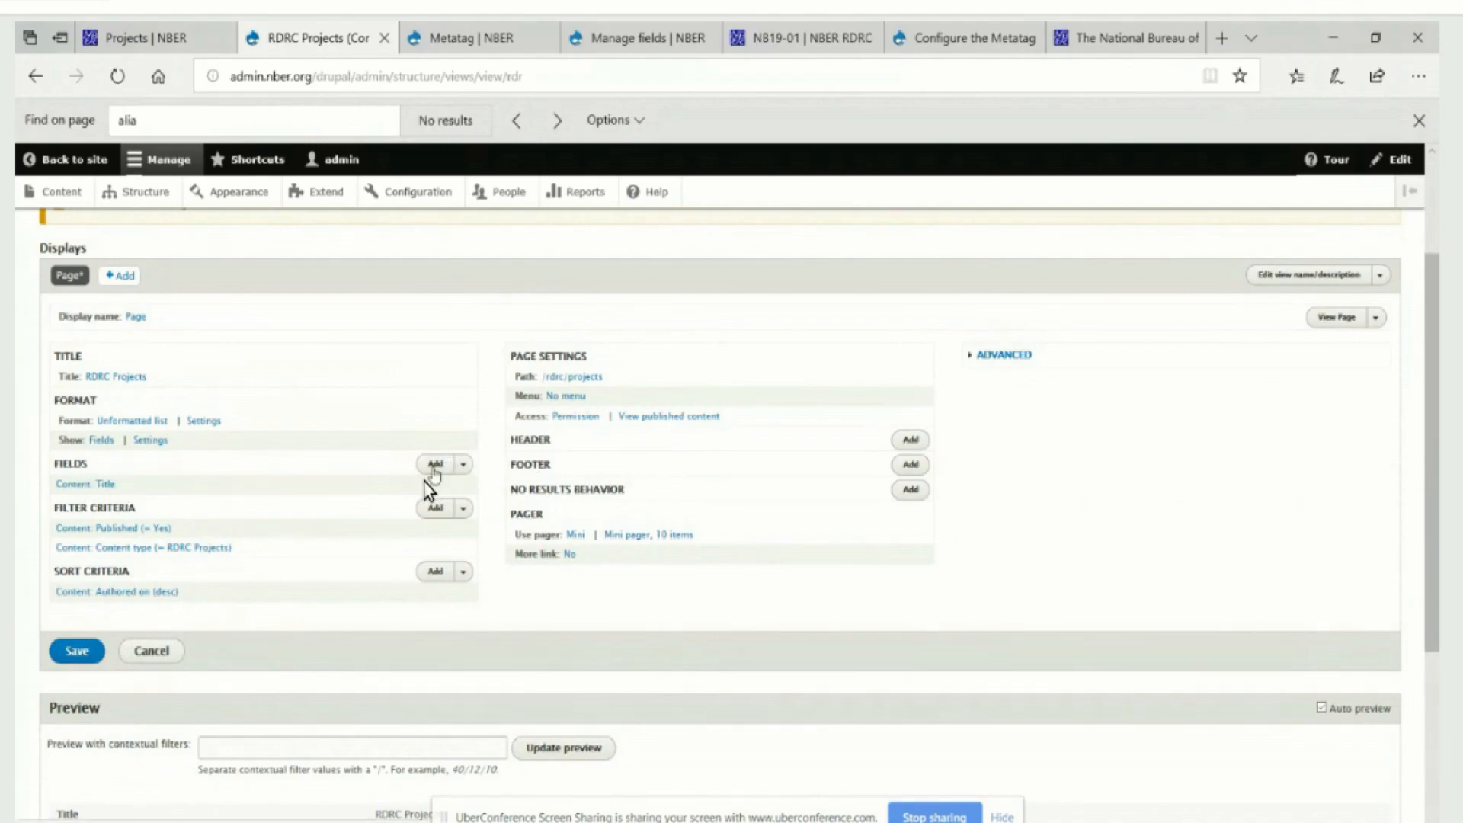
- Add the Project ID field to the view with its default plain text formatter and no label
{"action": "left_click", "coordinate": [434, 466]}
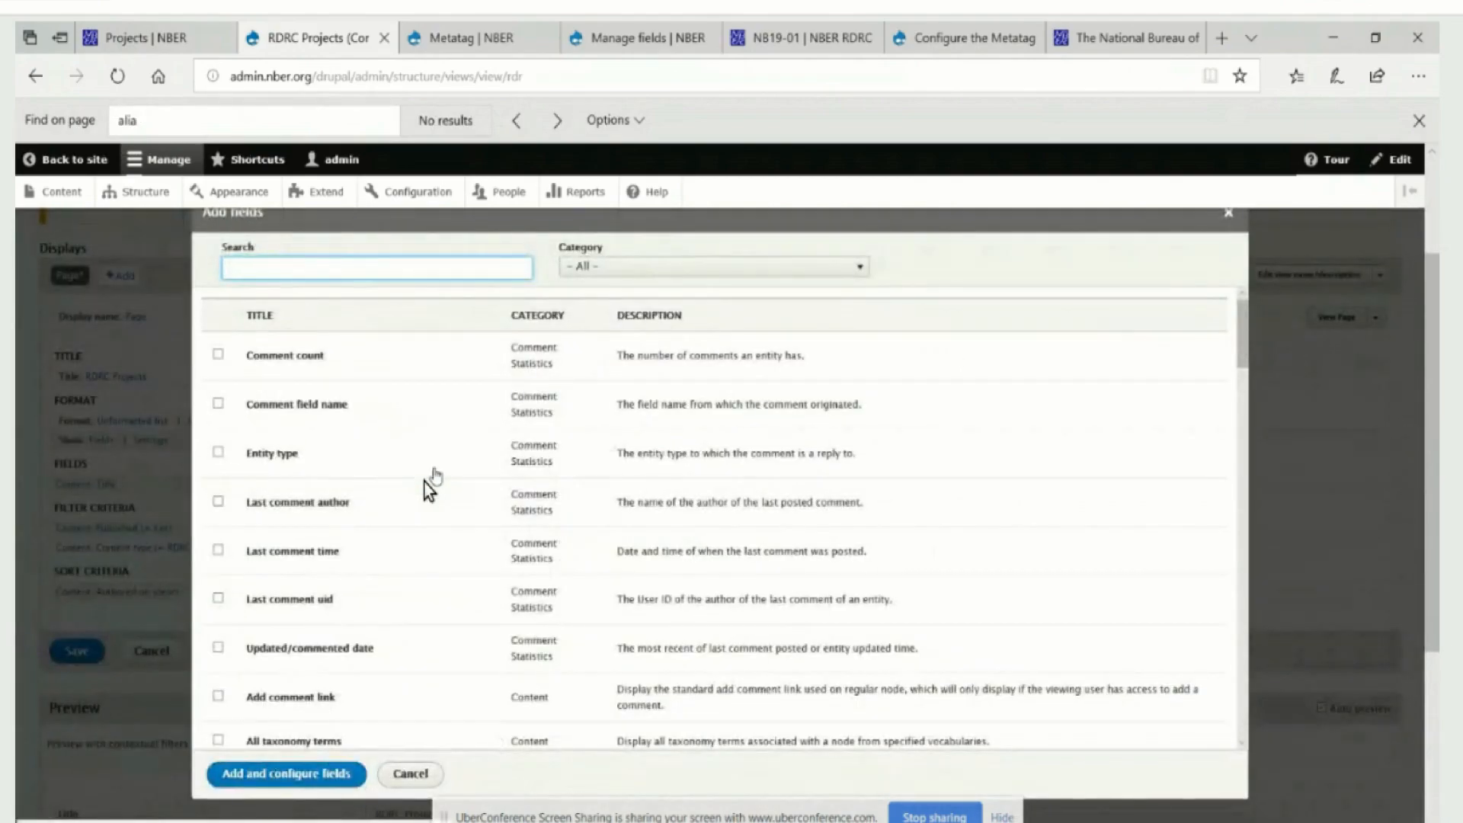
{"action": "scroll", "coordinate": [443, 473], "scroll_direction": "down", "scroll_amount": 10}
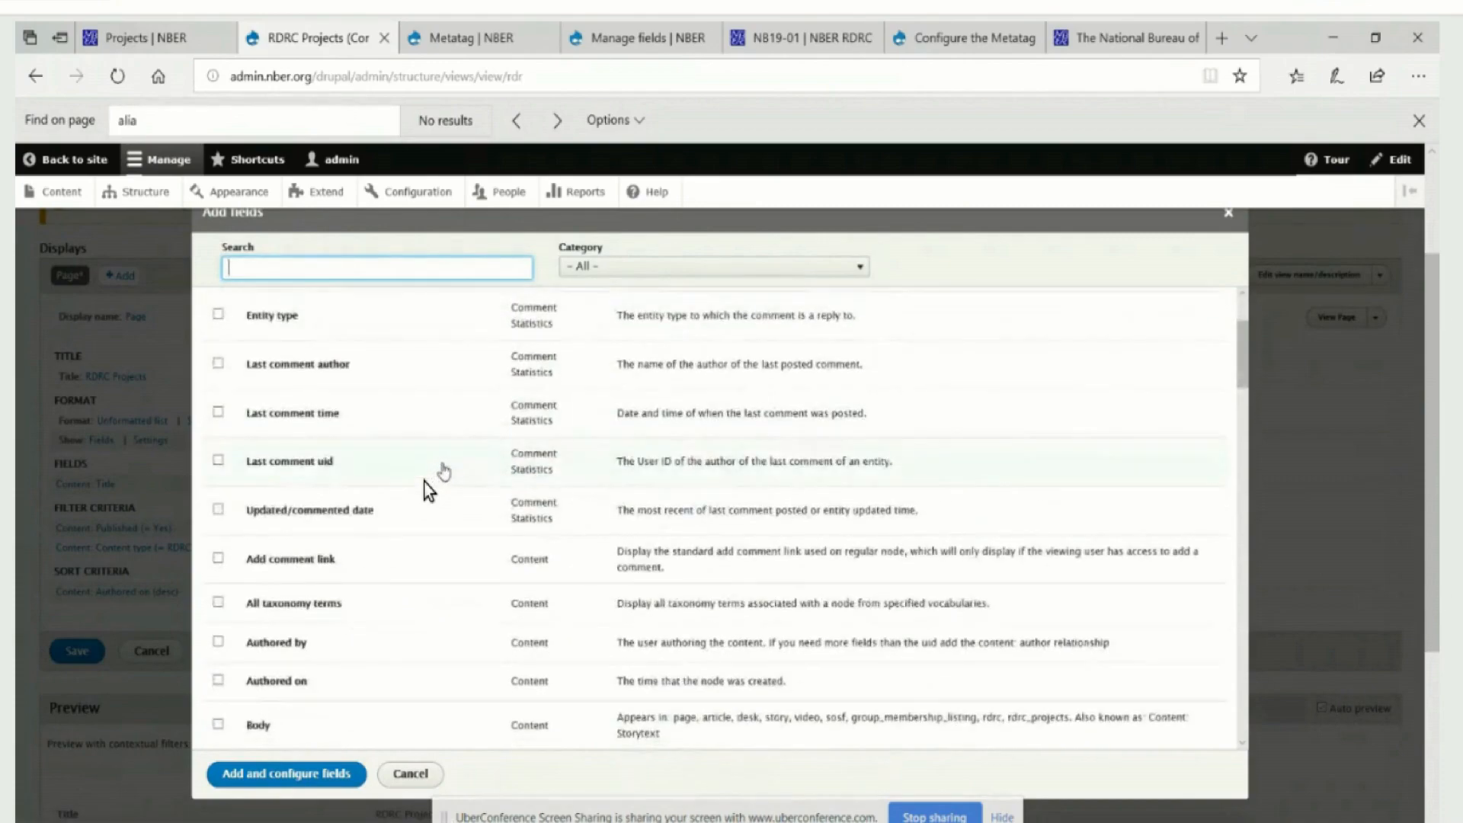
{"action": "scroll", "coordinate": [431, 490], "scroll_direction": "down", "scroll_amount": 5}
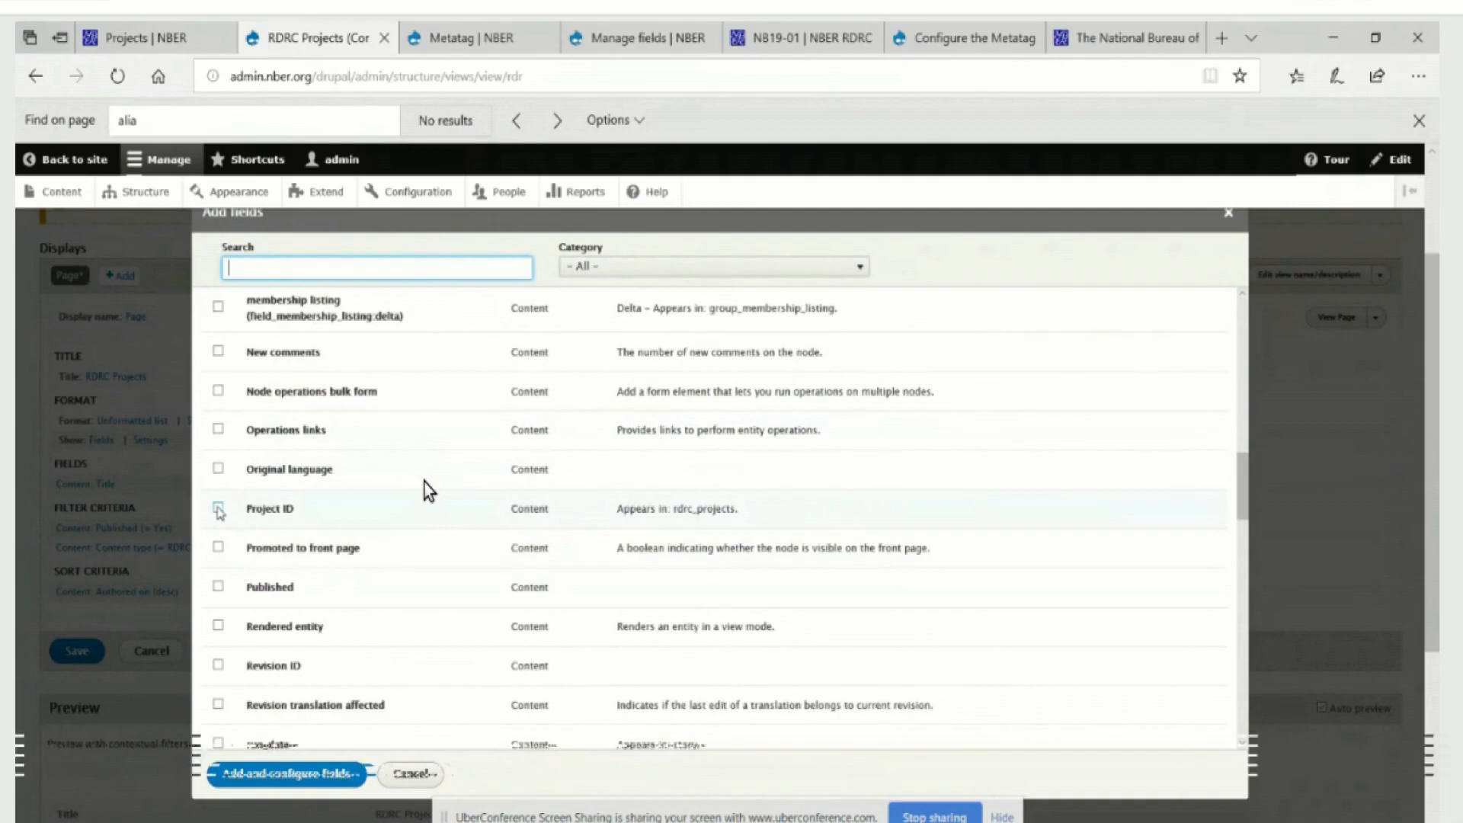
{"action": "left_click", "coordinate": [218, 509]}
{"action": "scroll", "coordinate": [431, 554], "scroll_direction": "down", "scroll_amount": 3}
{"action": "scroll", "coordinate": [429, 490], "scroll_direction": "down", "scroll_amount": 6}
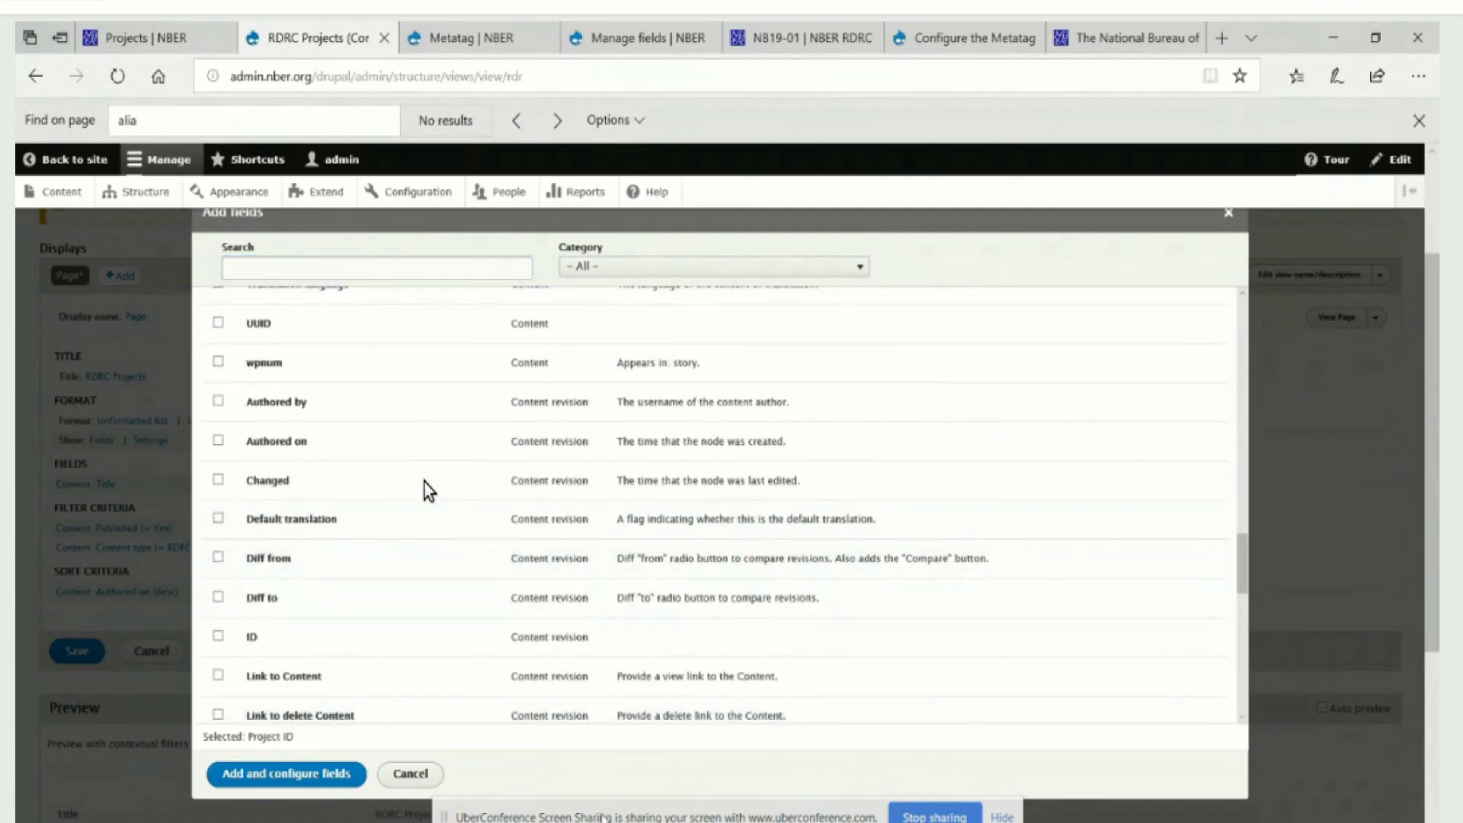
{"action": "left_click", "coordinate": [290, 774]}
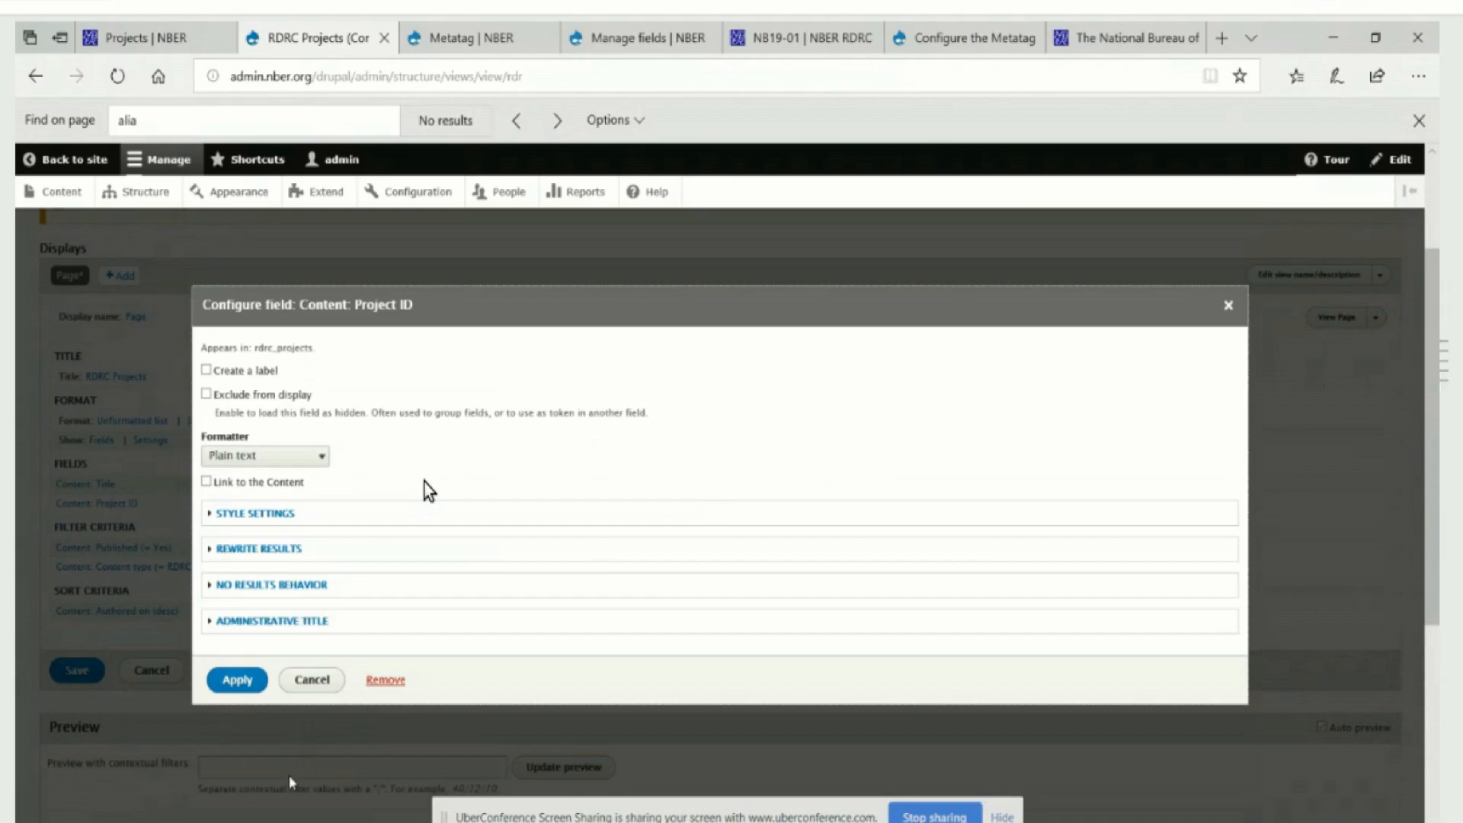
{"action": "left_click", "coordinate": [246, 681]}
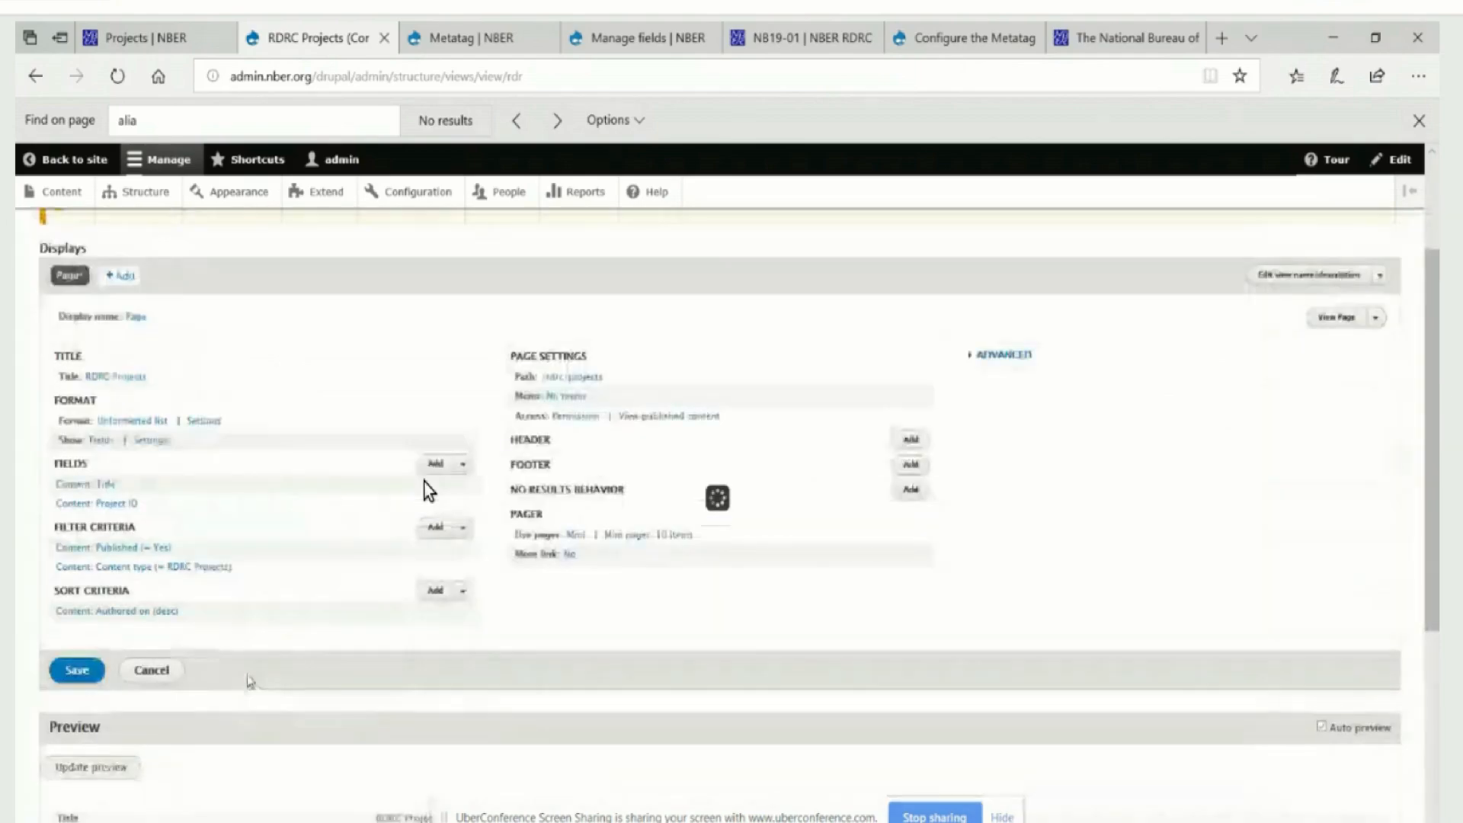
- Check the preview of the listed projects and move the Project ID field above Title in the view's field order
{"action": "scroll", "coordinate": [429, 490], "scroll_direction": "down", "scroll_amount": 3}
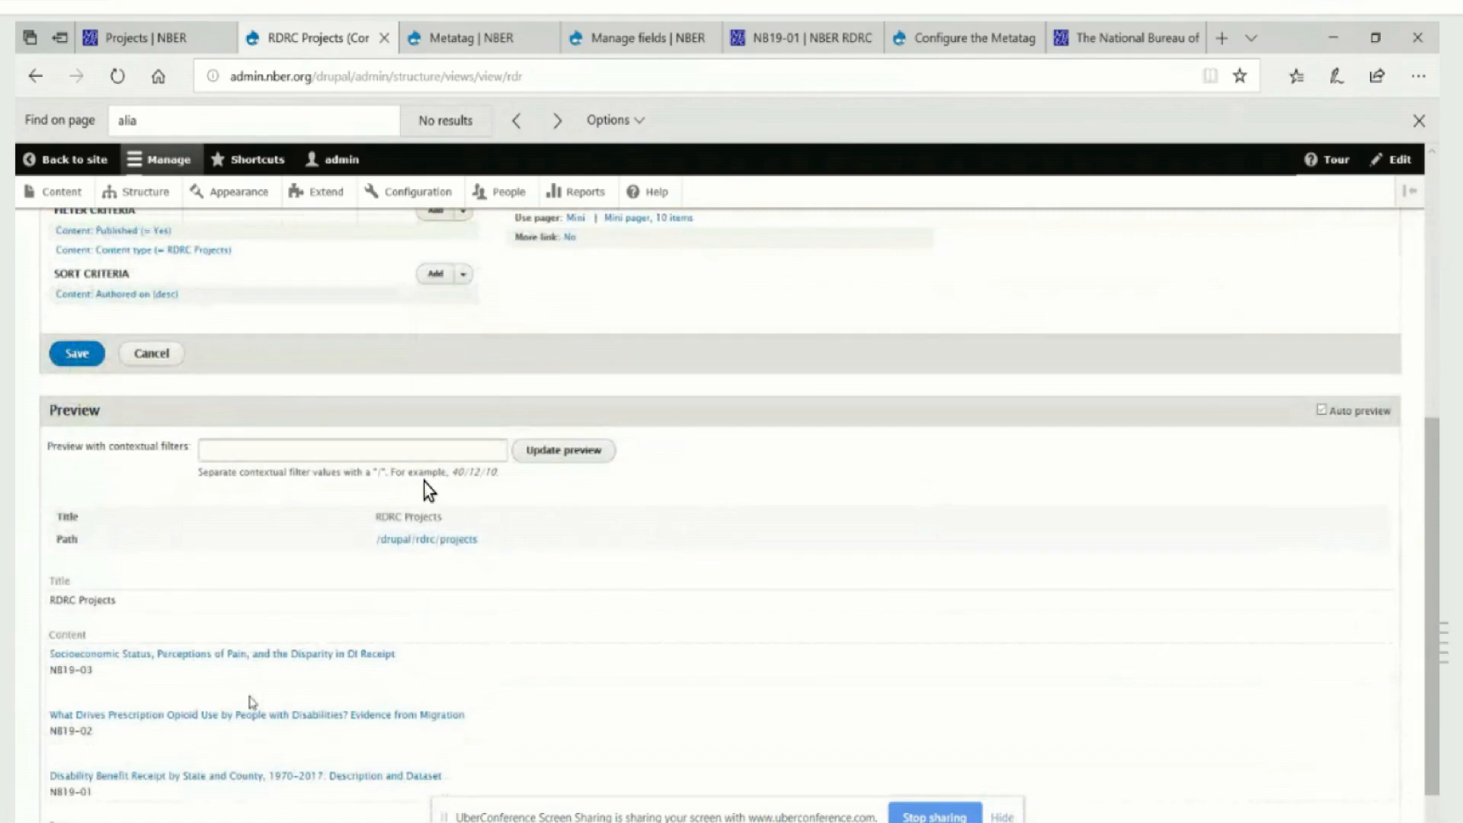
{"action": "scroll", "coordinate": [429, 492], "scroll_direction": "down", "scroll_amount": 1}
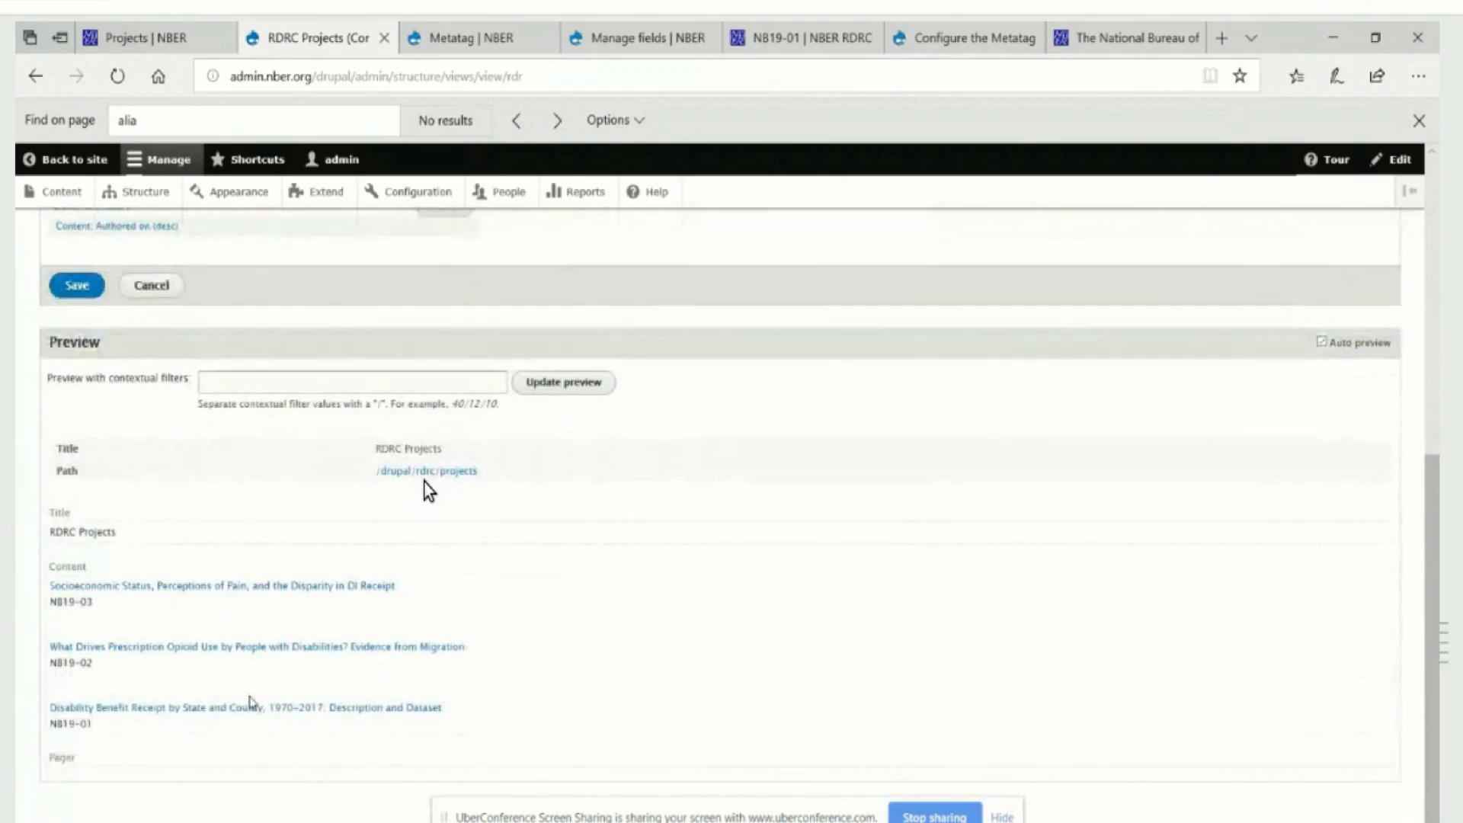
{"action": "left_click_drag", "start_coordinate": [96, 604], "coordinate": [53, 570]}
{"action": "left_click", "coordinate": [103, 607]}
{"action": "scroll", "coordinate": [429, 492], "scroll_direction": "up", "scroll_amount": 5}
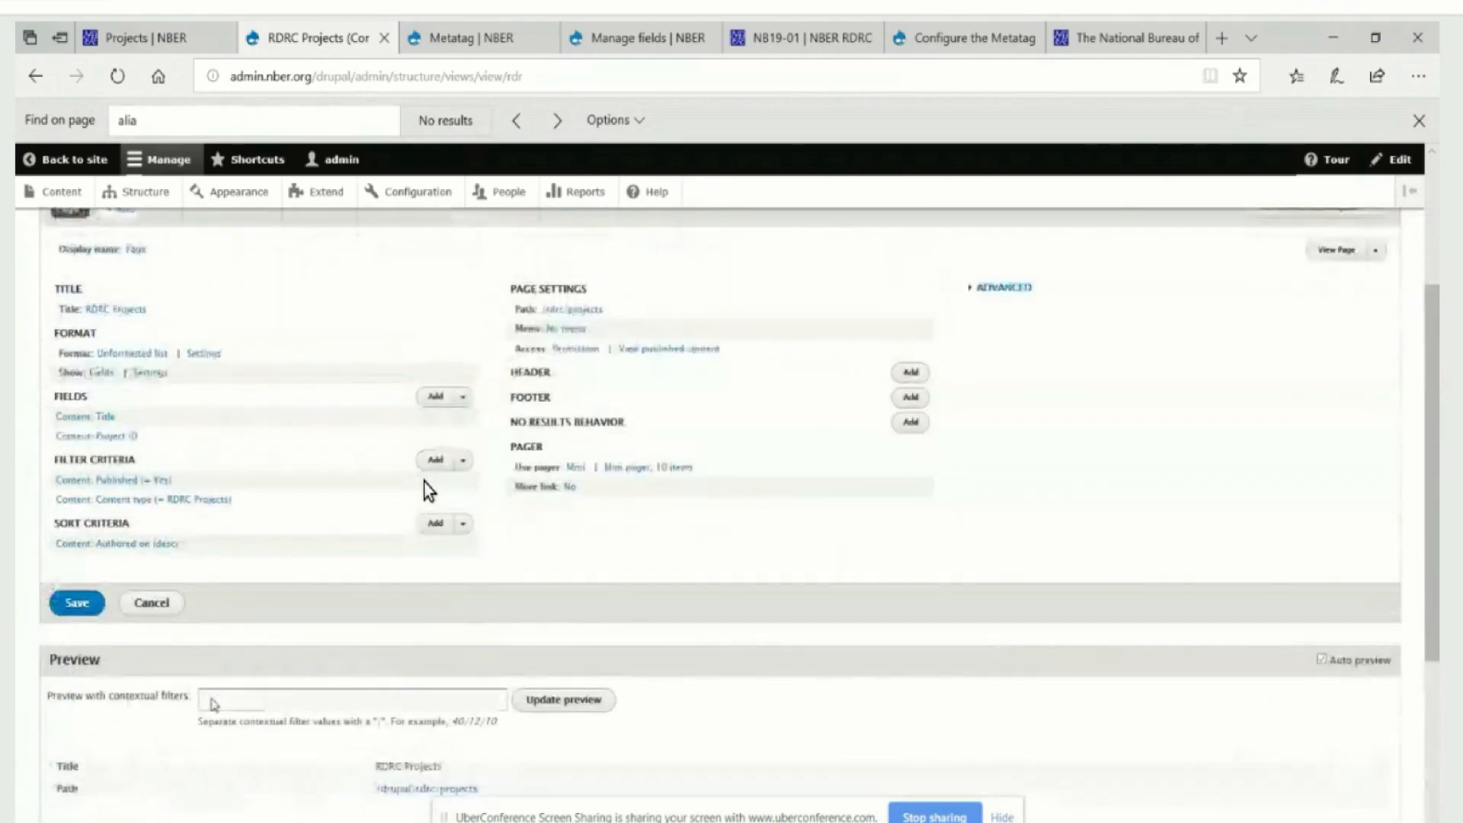
{"action": "scroll", "coordinate": [425, 481], "scroll_direction": "up", "scroll_amount": 2}
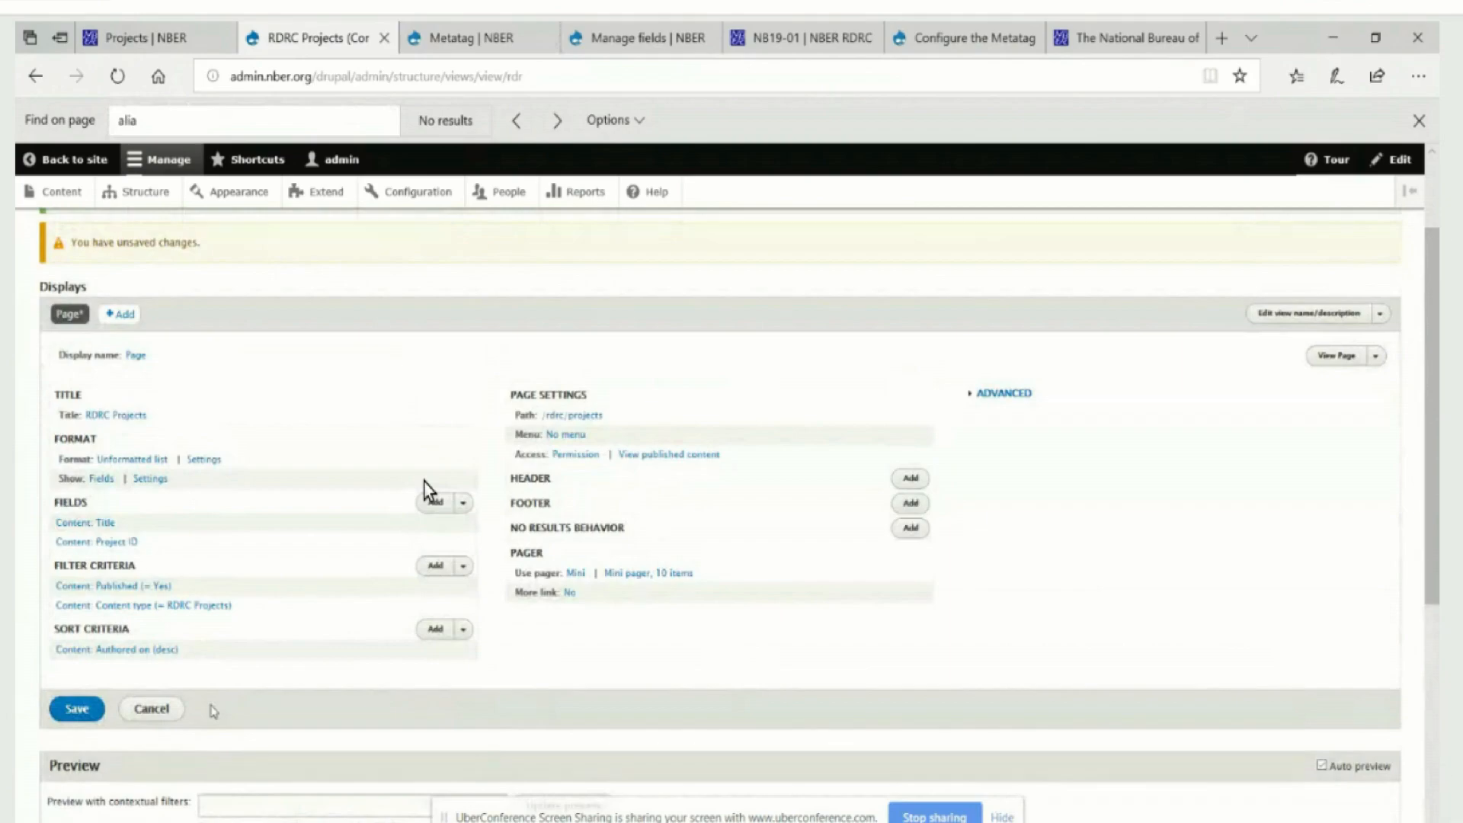
{"action": "left_click", "coordinate": [462, 505]}
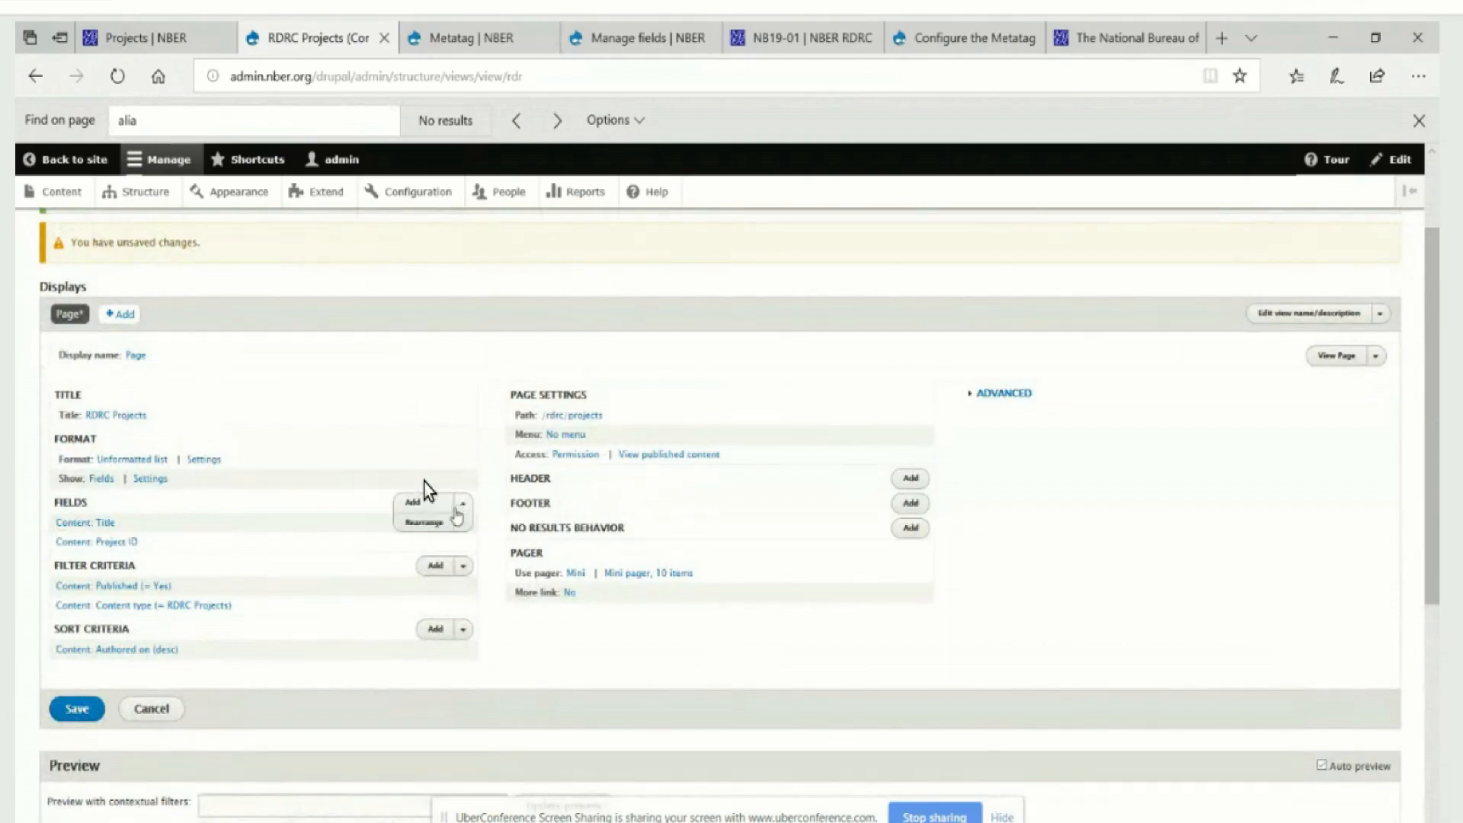
{"action": "left_click", "coordinate": [431, 524]}
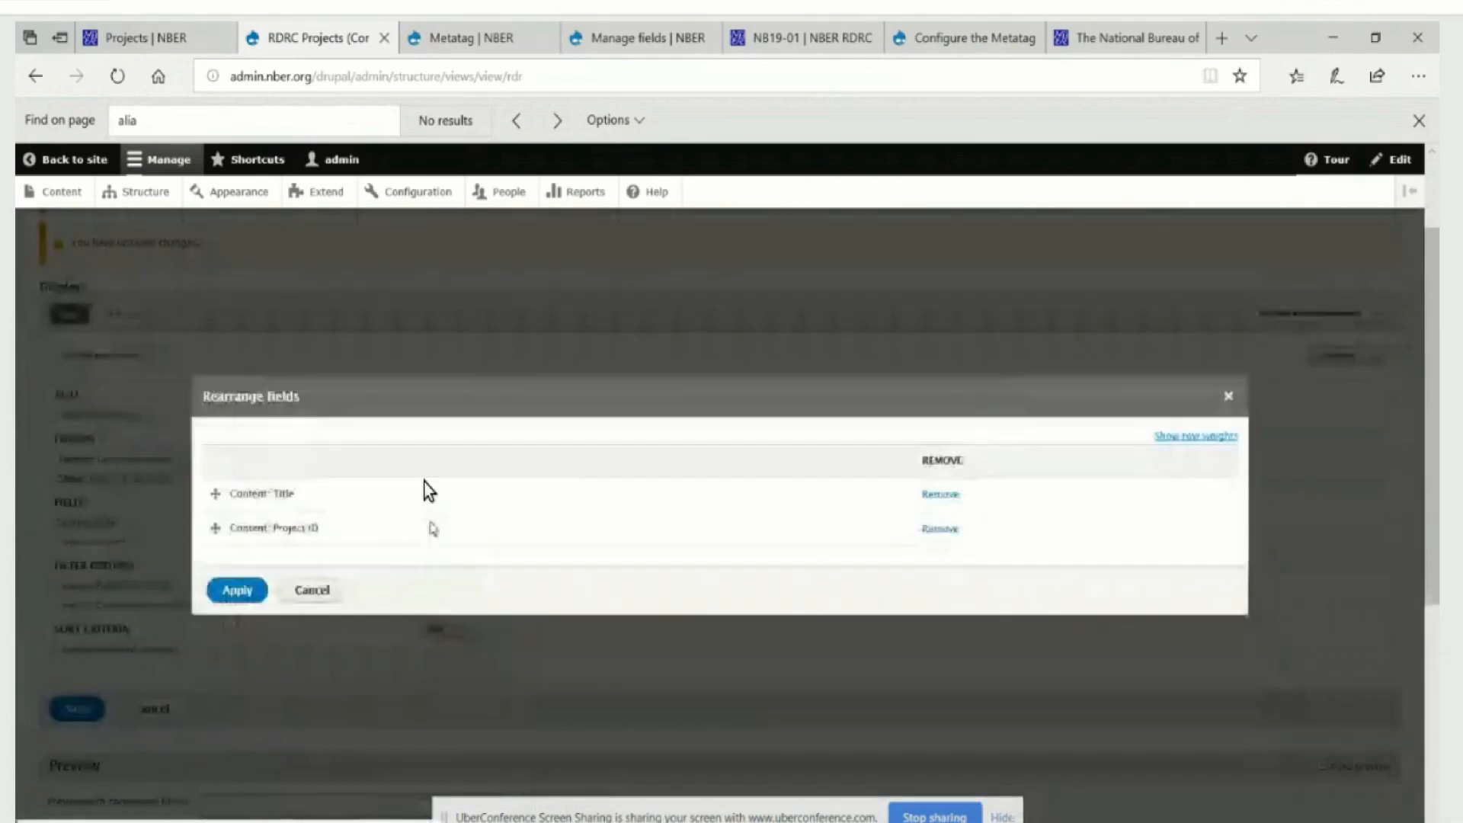
{"action": "left_click_drag", "start_coordinate": [410, 523], "coordinate": [409, 504]}
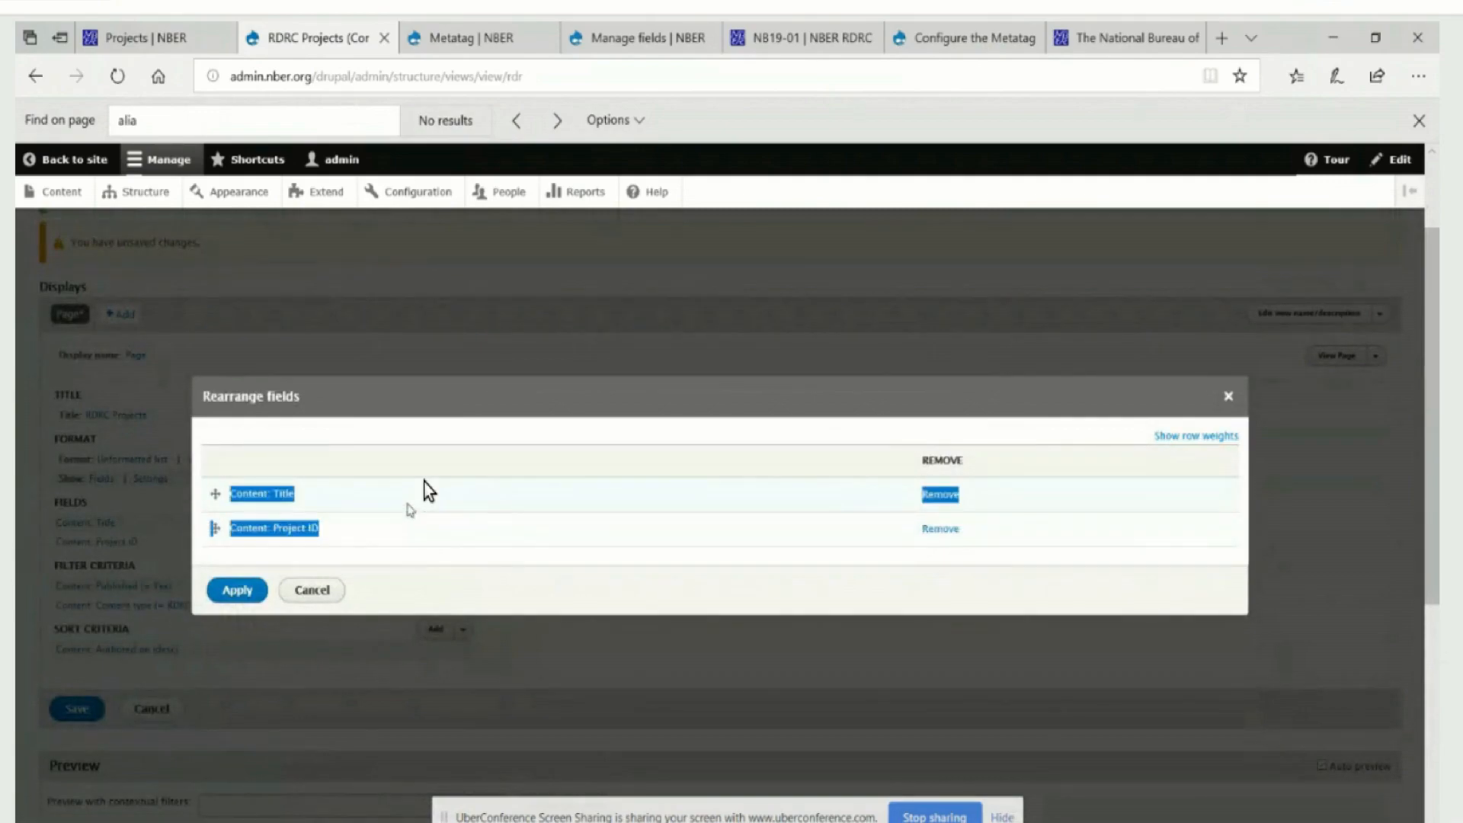
{"action": "left_click", "coordinate": [212, 541]}
{"action": "left_click_drag", "start_coordinate": [216, 527], "coordinate": [222, 506]}
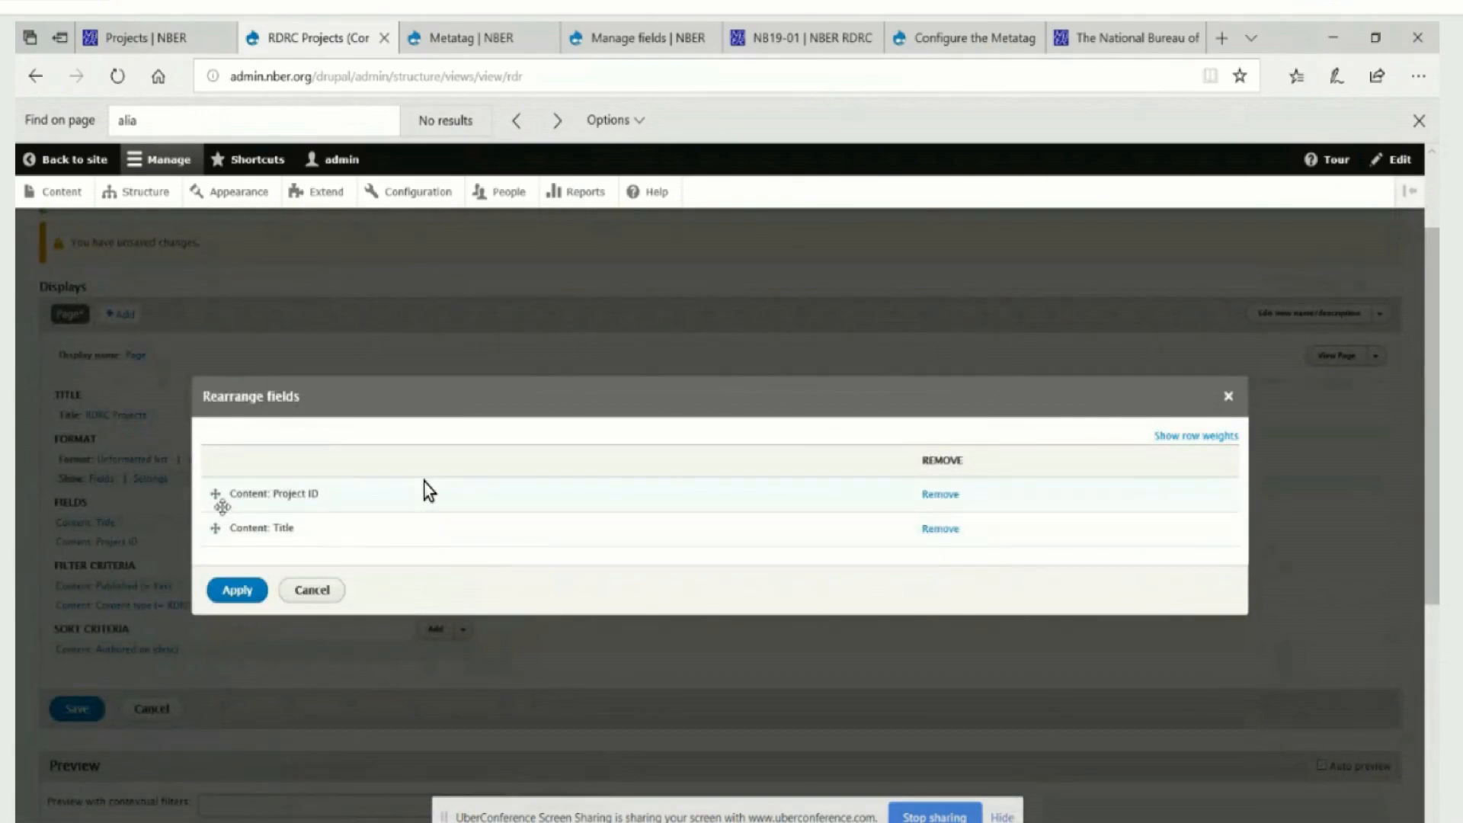
{"action": "left_click", "coordinate": [239, 598]}
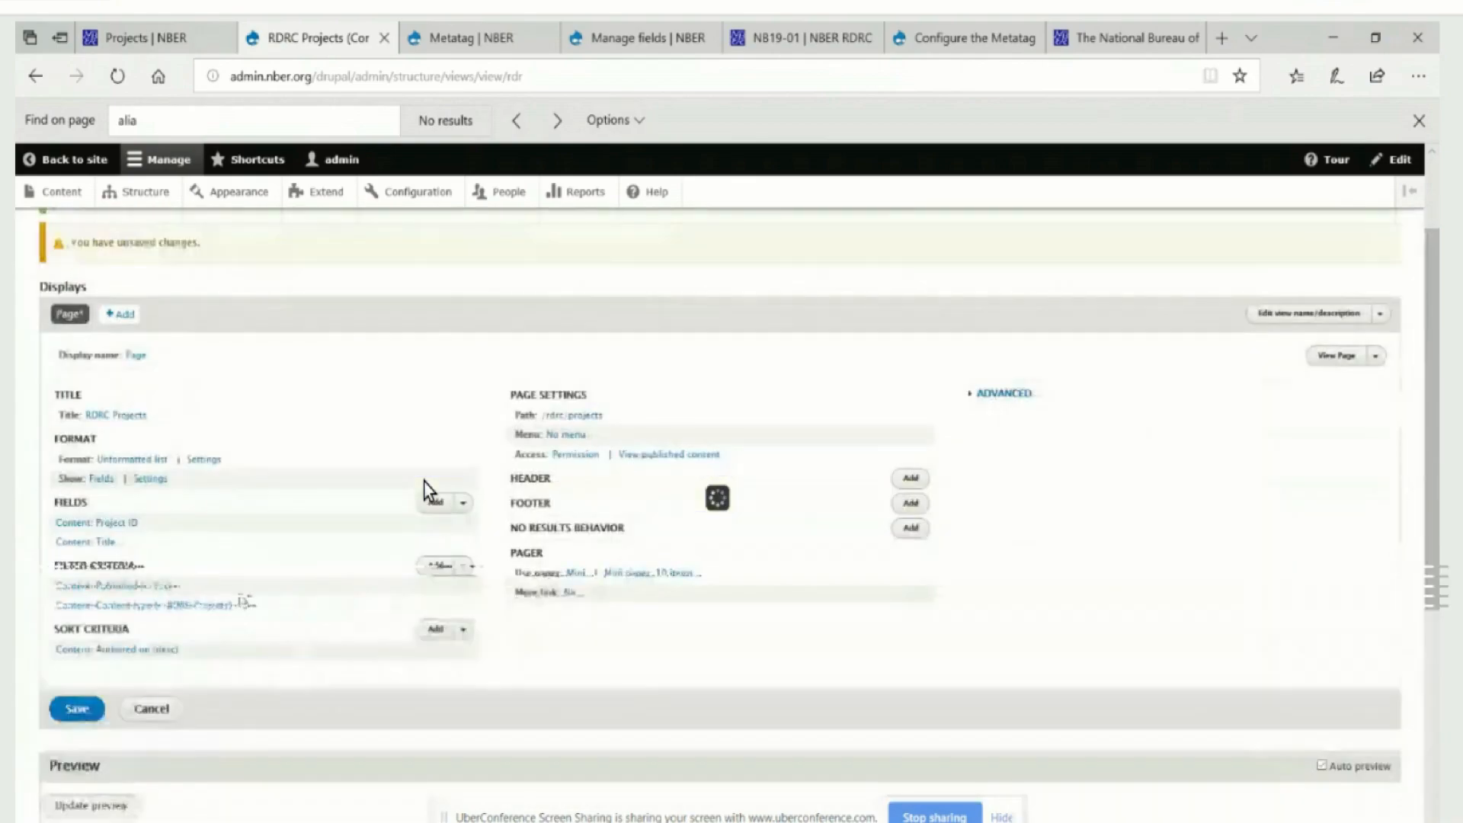
- Check the reordered fields in the preview and save the RDRC Projects view
{"action": "scroll", "coordinate": [423, 482], "scroll_direction": "down", "scroll_amount": 5}
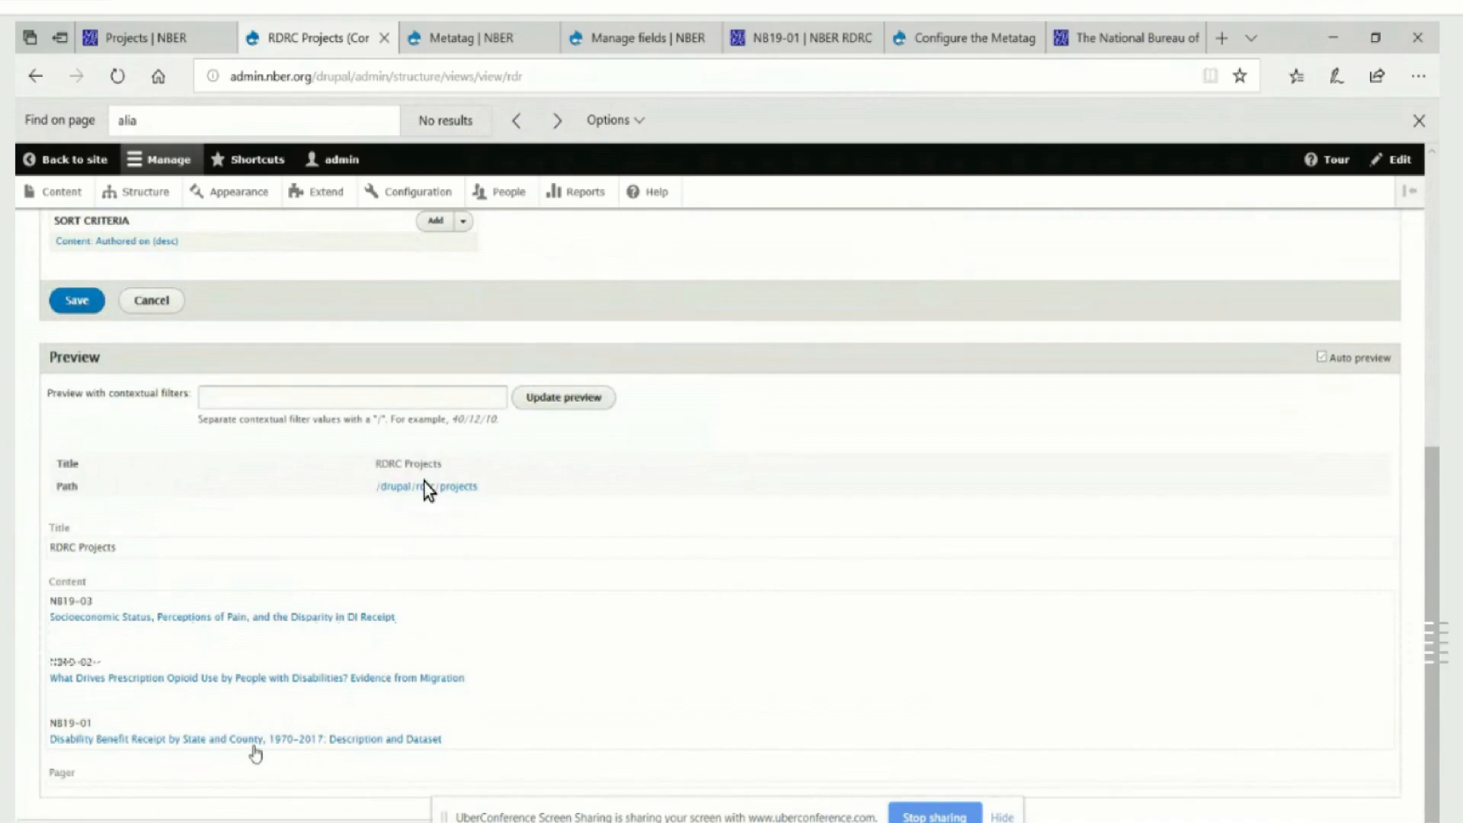
{"action": "scroll", "coordinate": [255, 747], "scroll_direction": "up", "scroll_amount": 7}
{"action": "scroll", "coordinate": [257, 743], "scroll_direction": "down", "scroll_amount": 7}
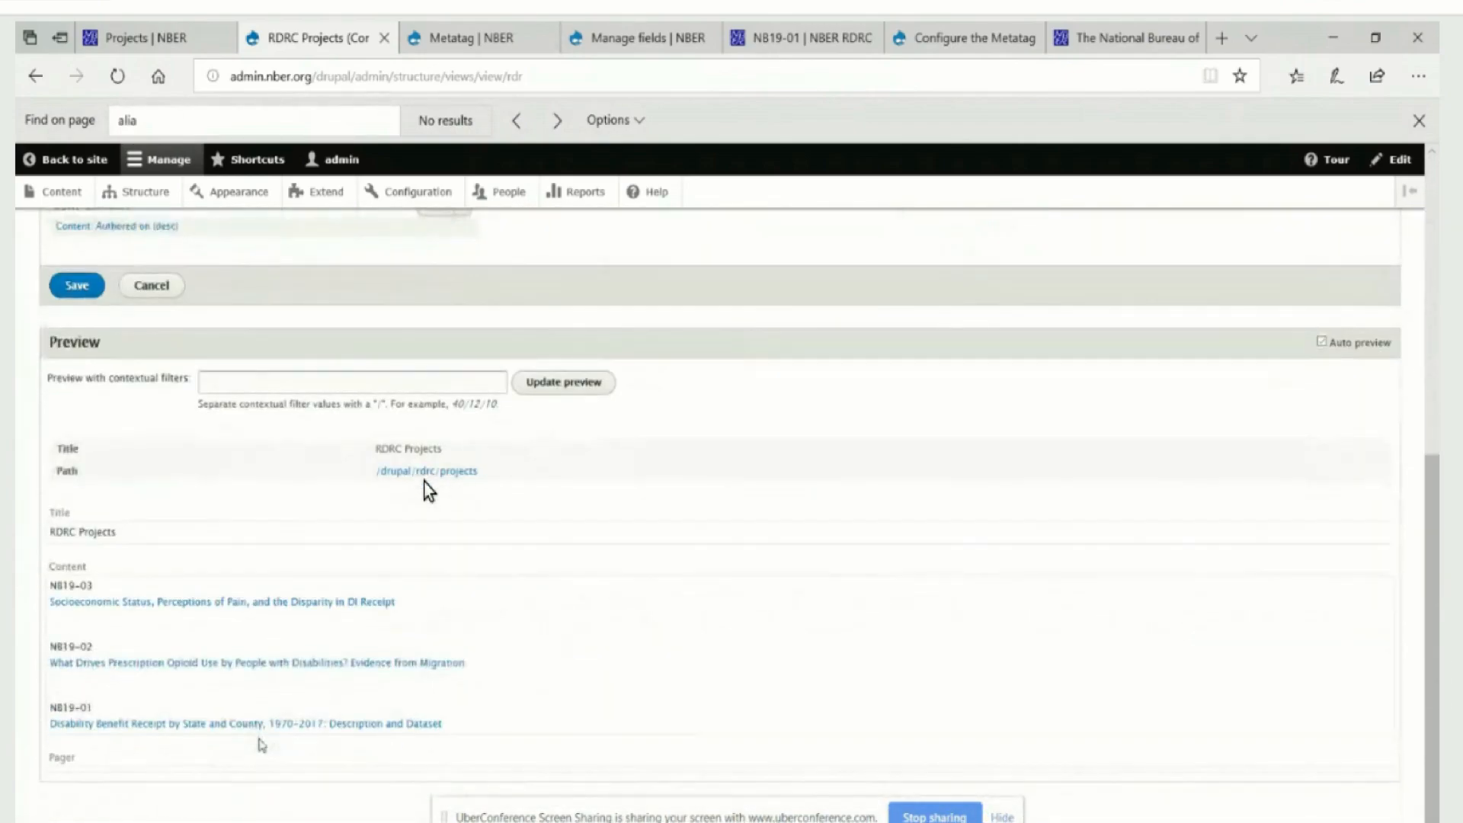
{"action": "scroll", "coordinate": [261, 743], "scroll_direction": "up", "scroll_amount": 7}
{"action": "scroll", "coordinate": [262, 735], "scroll_direction": "down", "scroll_amount": 1}
{"action": "left_click", "coordinate": [79, 734]}
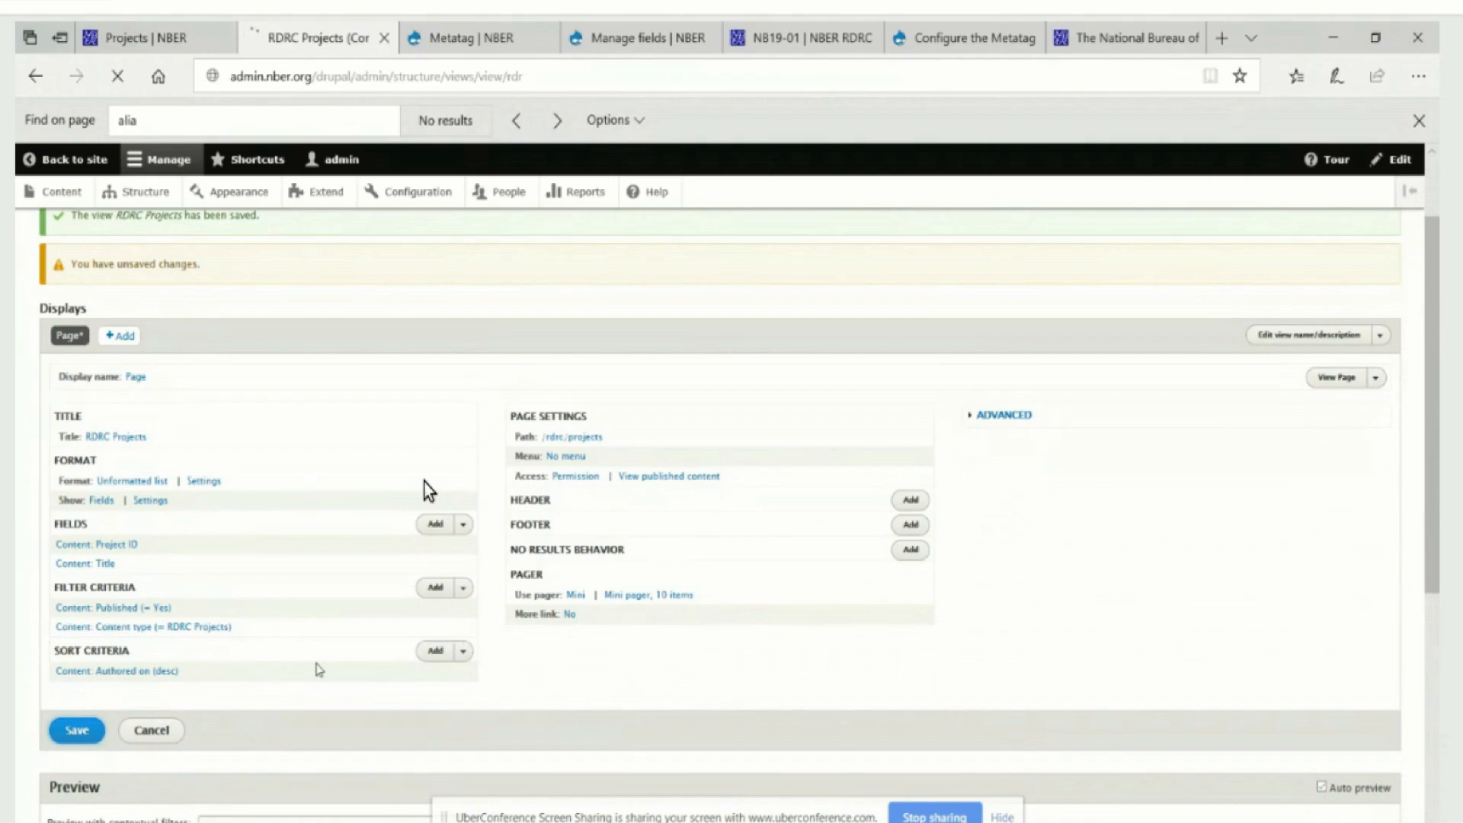
{"action": "scroll", "coordinate": [428, 490], "scroll_direction": "down", "scroll_amount": 2}
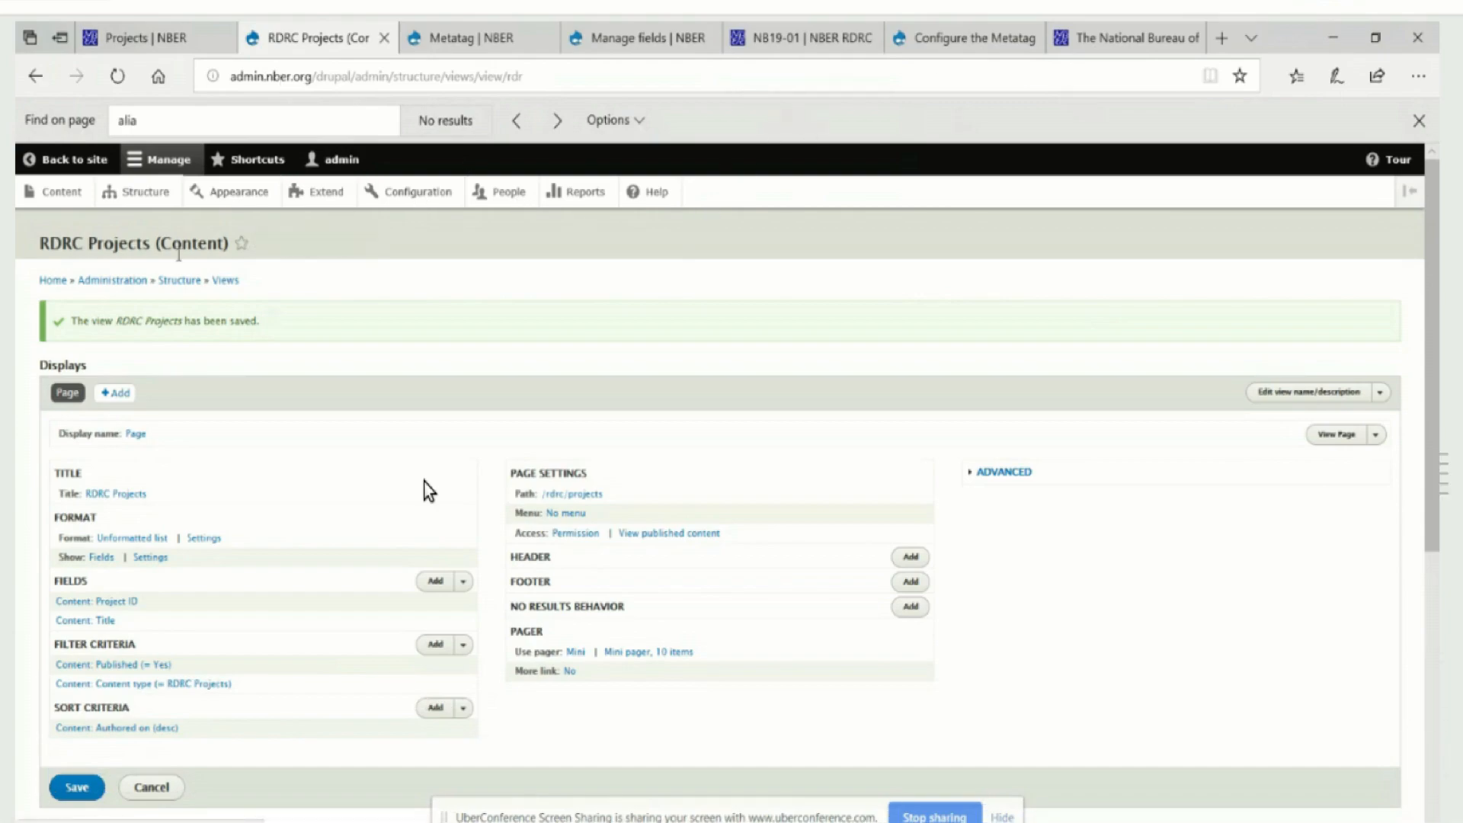
- Open the site's front page in place of the Metatag page and look through its listed content
{"action": "left_click", "coordinate": [436, 31]}
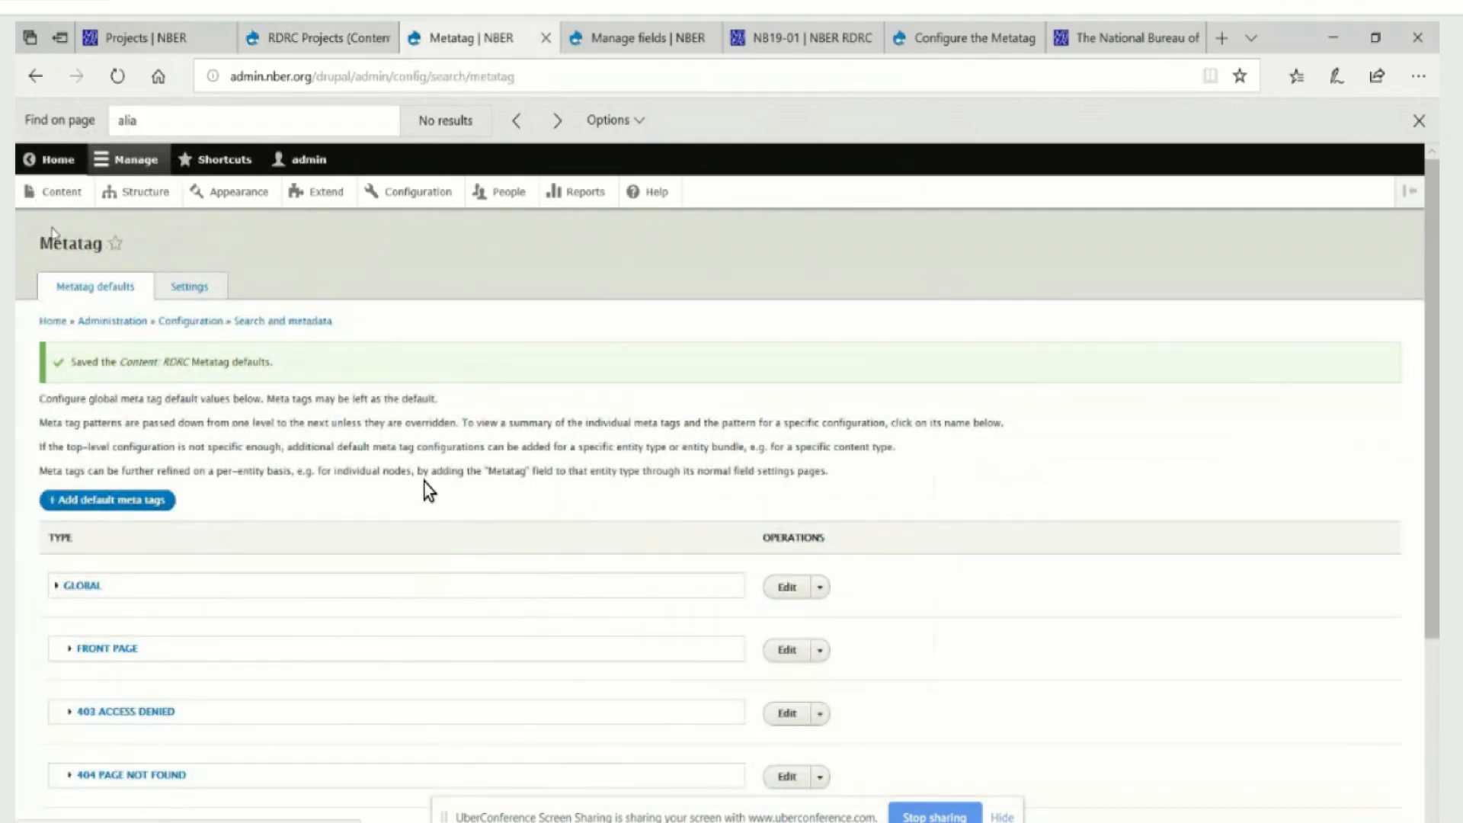
{"action": "left_click", "coordinate": [41, 165]}
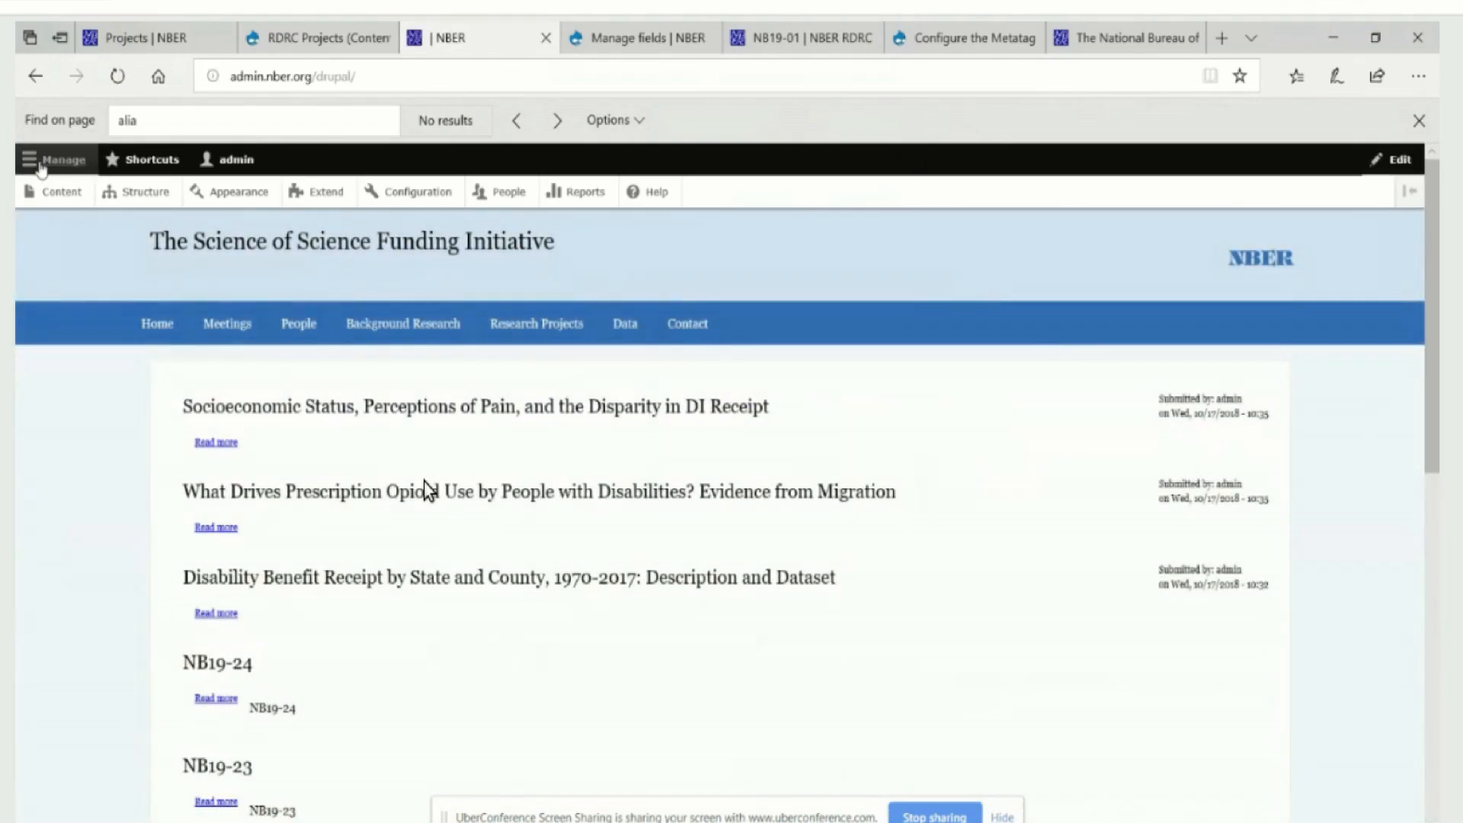
{"action": "scroll", "coordinate": [430, 492], "scroll_direction": "down", "scroll_amount": 3}
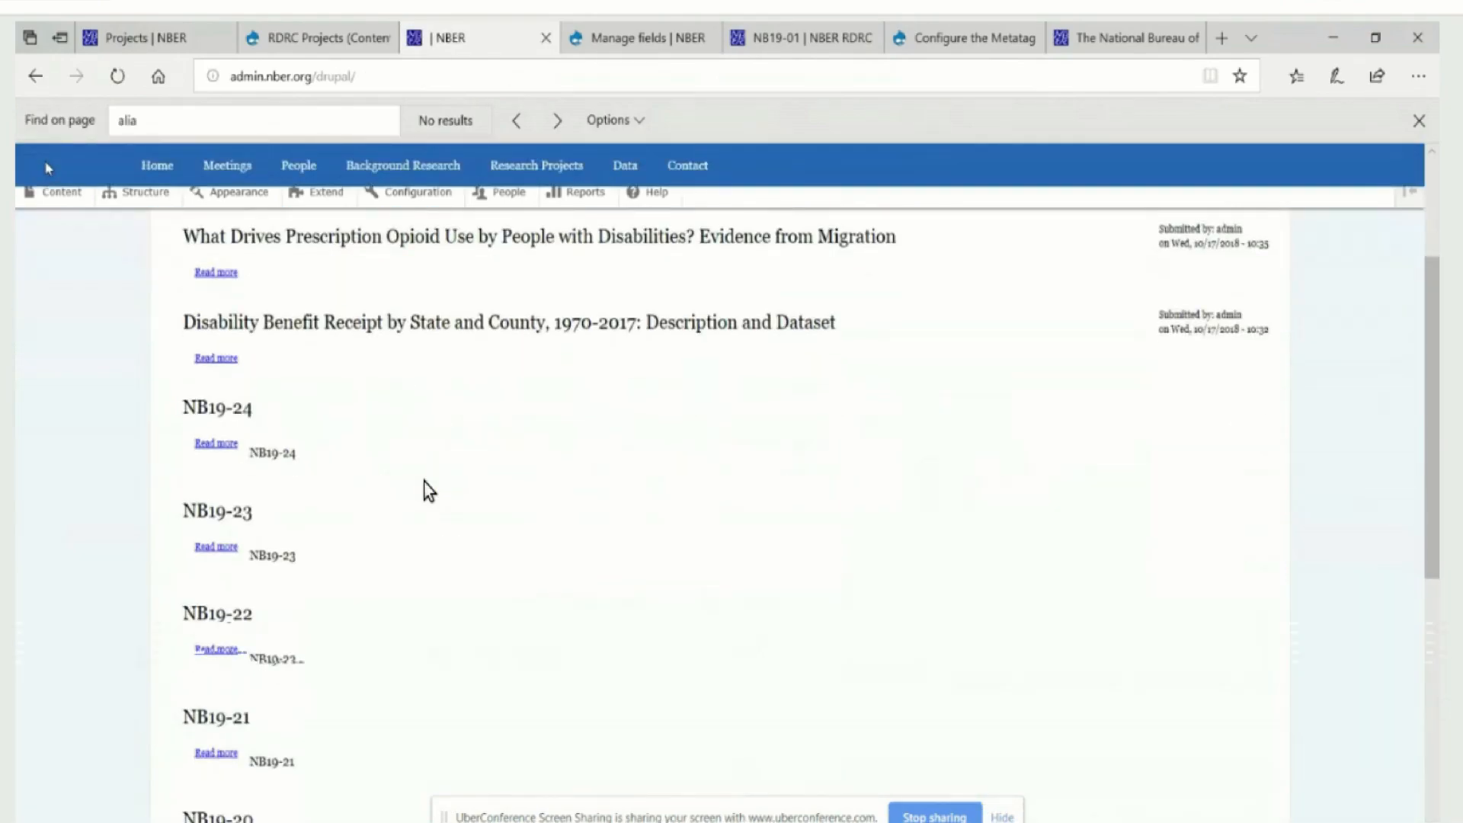
{"action": "scroll", "coordinate": [429, 490], "scroll_direction": "down", "scroll_amount": 6}
{"action": "scroll", "coordinate": [429, 490], "scroll_direction": "up", "scroll_amount": 7}
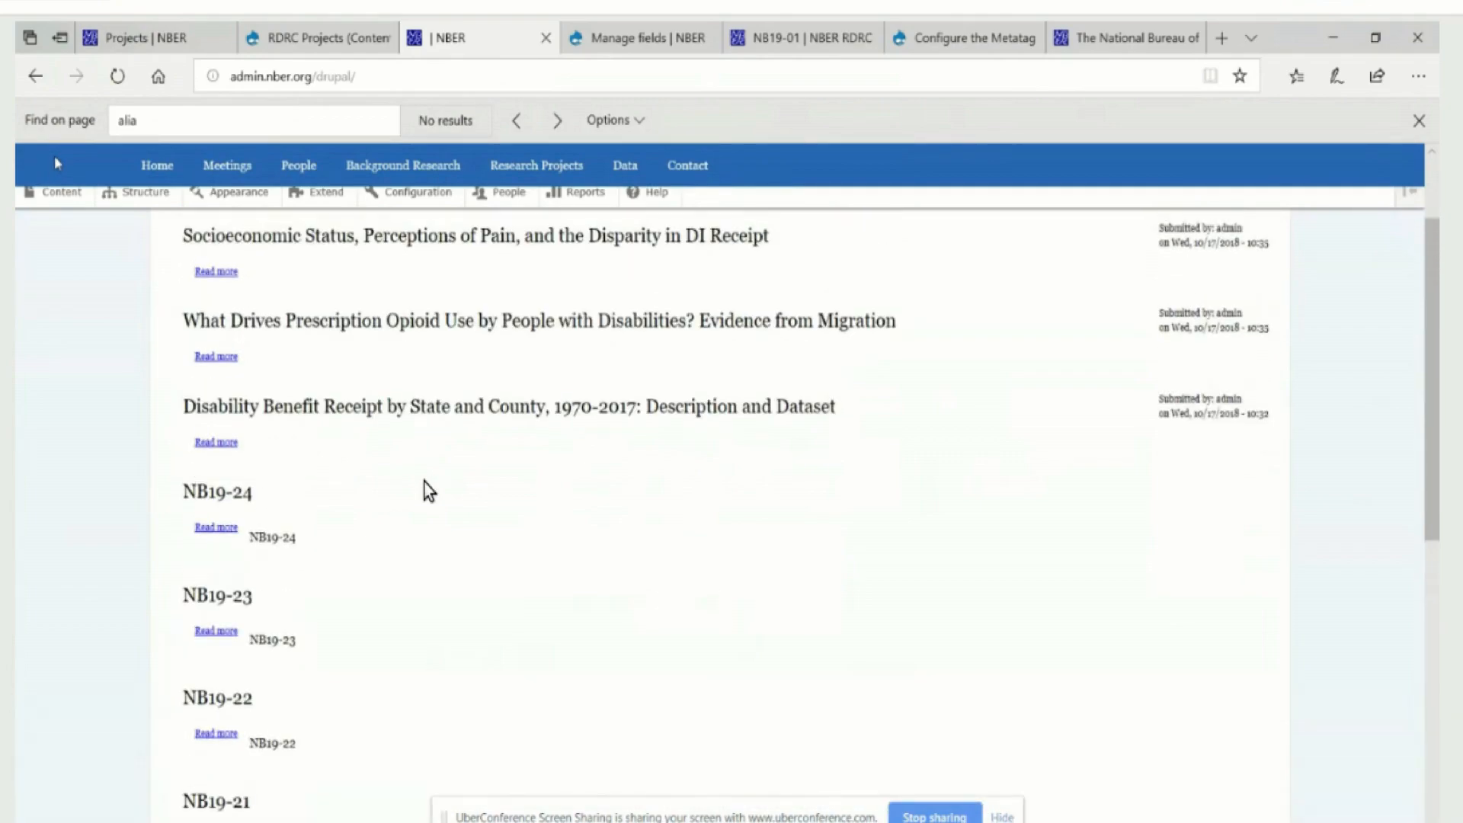
{"action": "scroll", "coordinate": [429, 490], "scroll_direction": "up", "scroll_amount": 2}
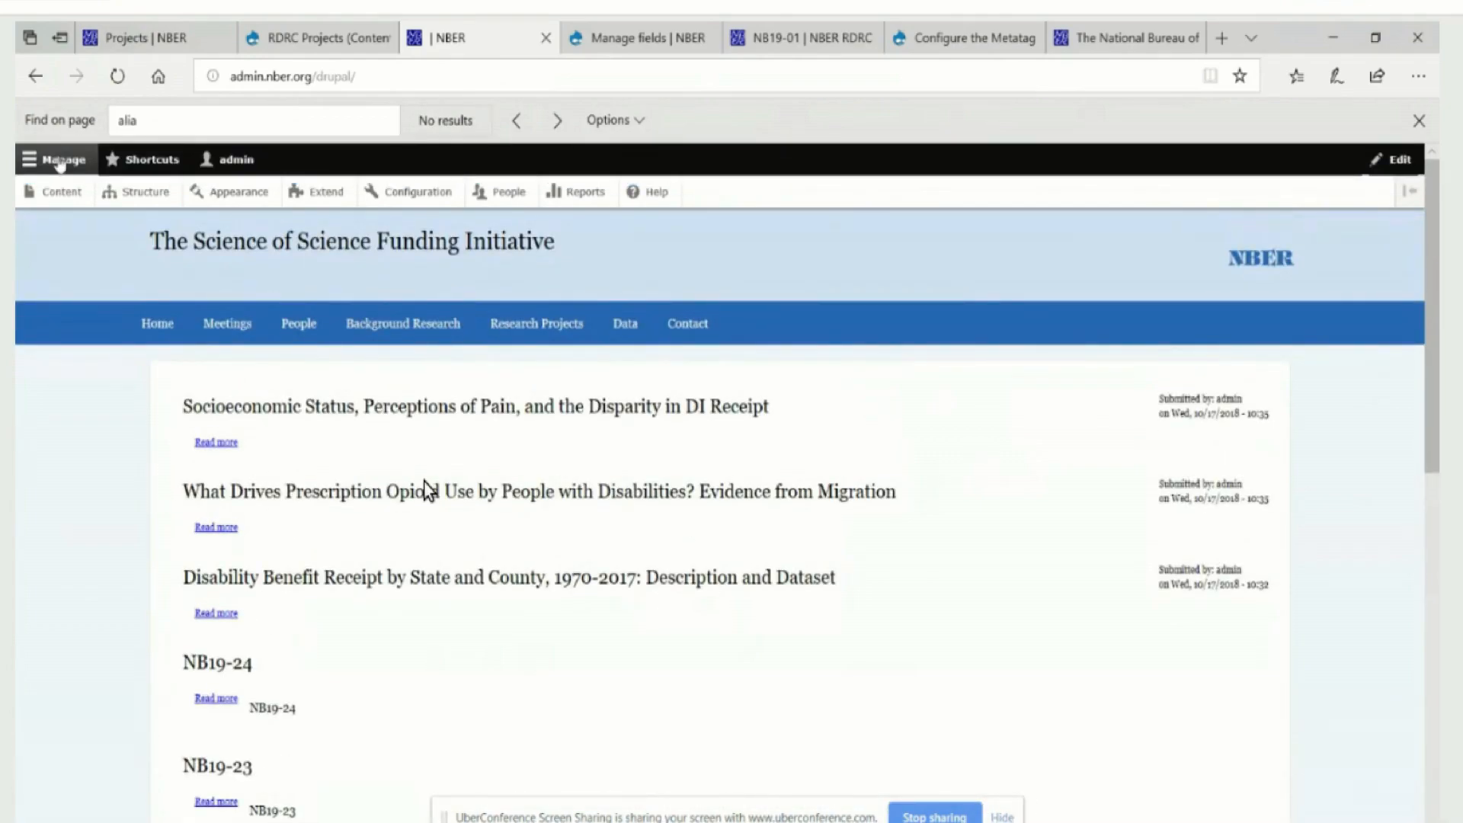
{"action": "scroll", "coordinate": [429, 490], "scroll_direction": "down", "scroll_amount": 8}
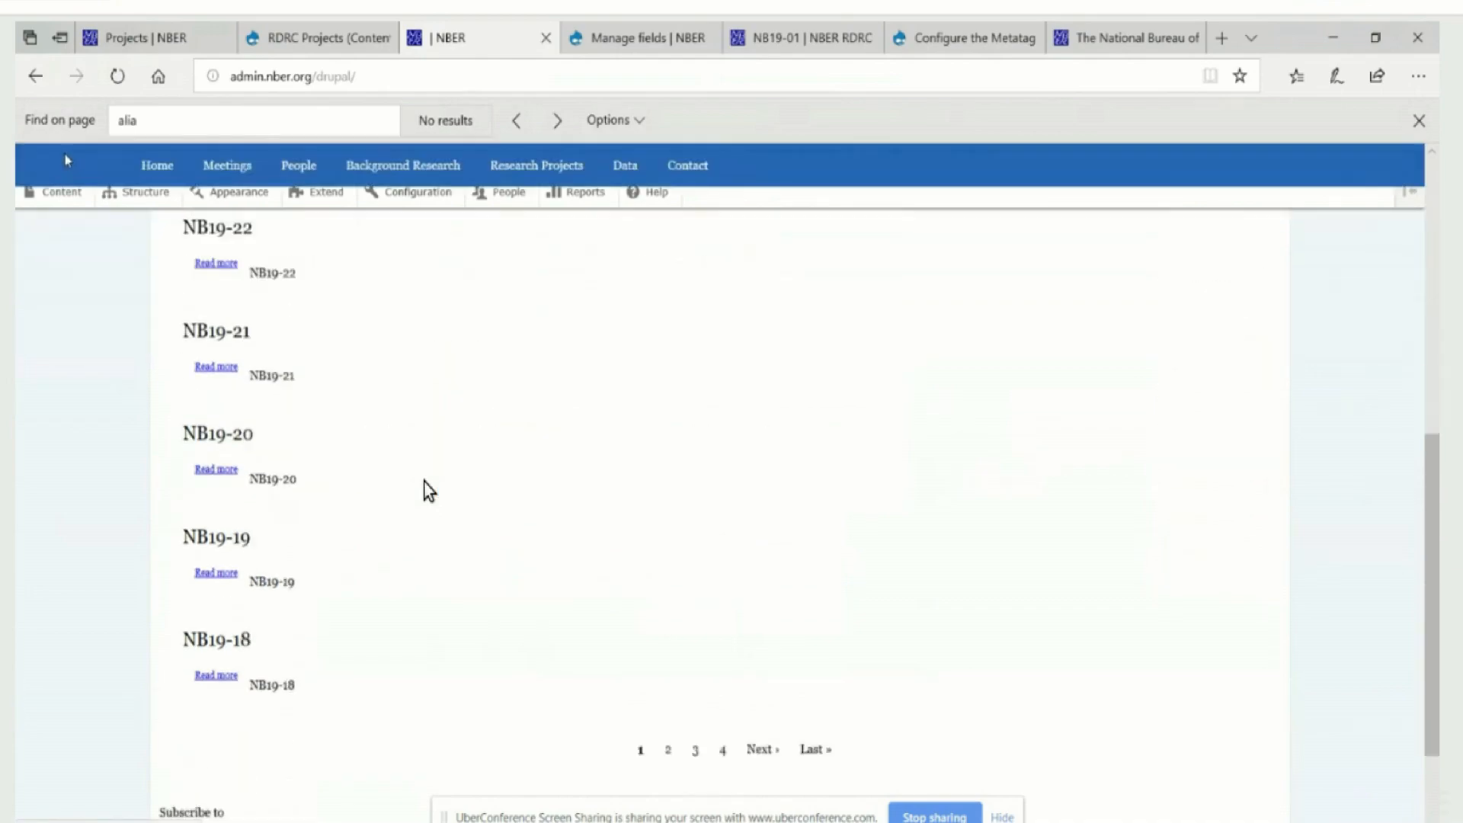
{"action": "scroll", "coordinate": [429, 490], "scroll_direction": "up", "scroll_amount": 1}
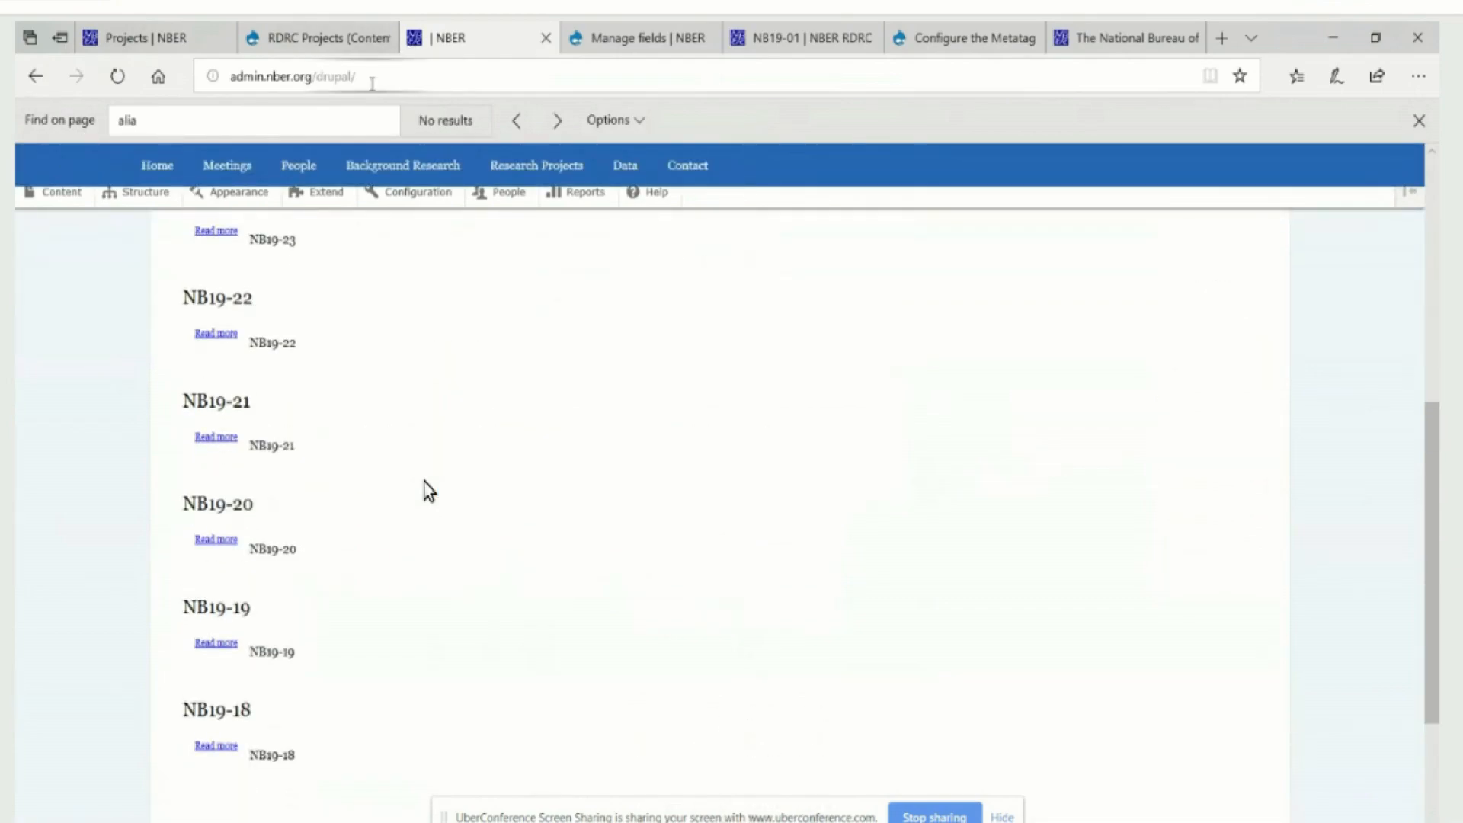
- Go to the site's rdrc/home page and open the Projects page from there
{"action": "left_click", "coordinate": [375, 79]}
{"action": "left_click", "coordinate": [387, 80]}
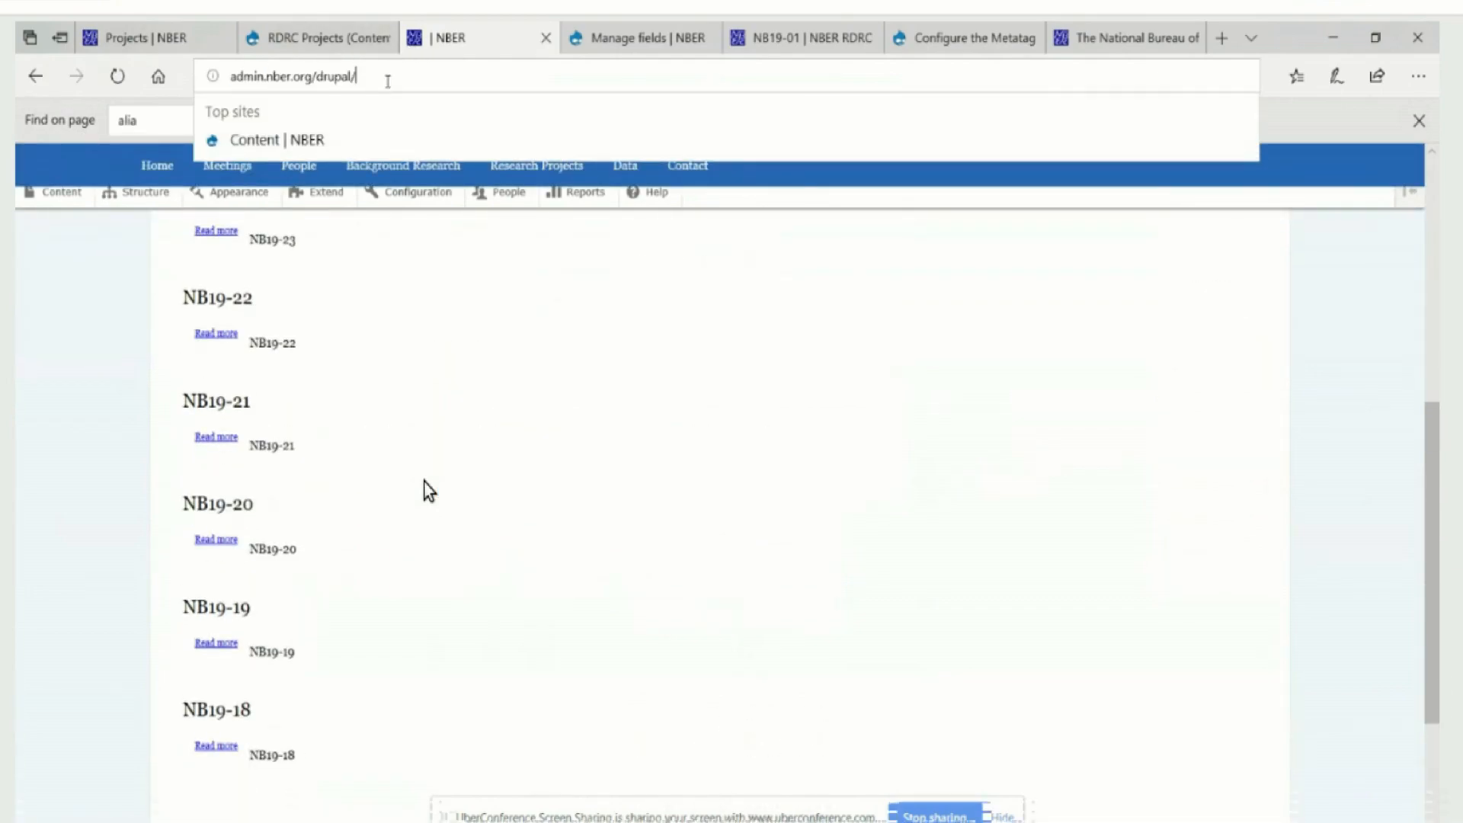
{"action": "type", "text": "rdrc/"}
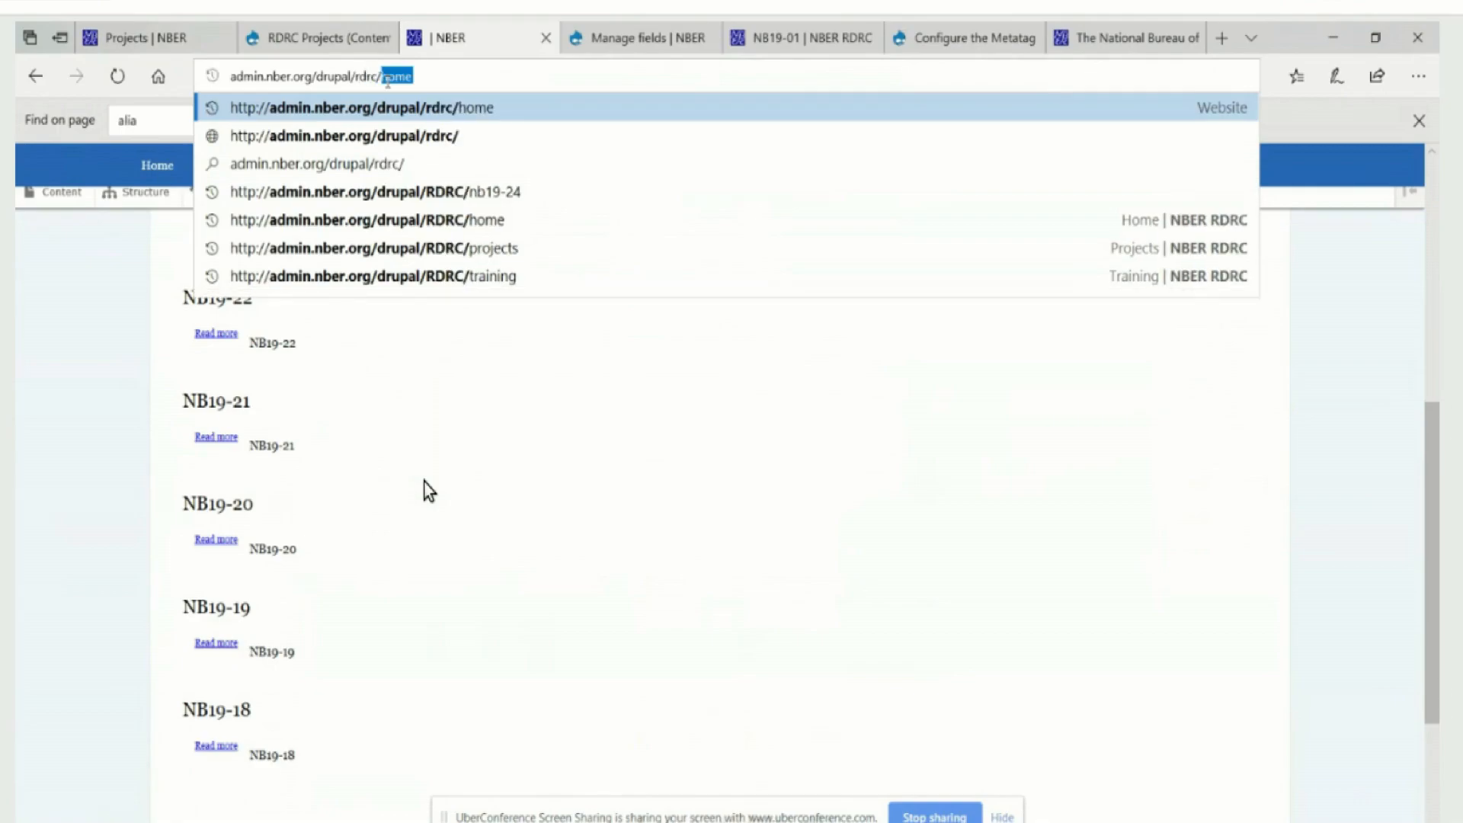
{"action": "type", "text": "home"}
{"action": "key", "text": "Return"}
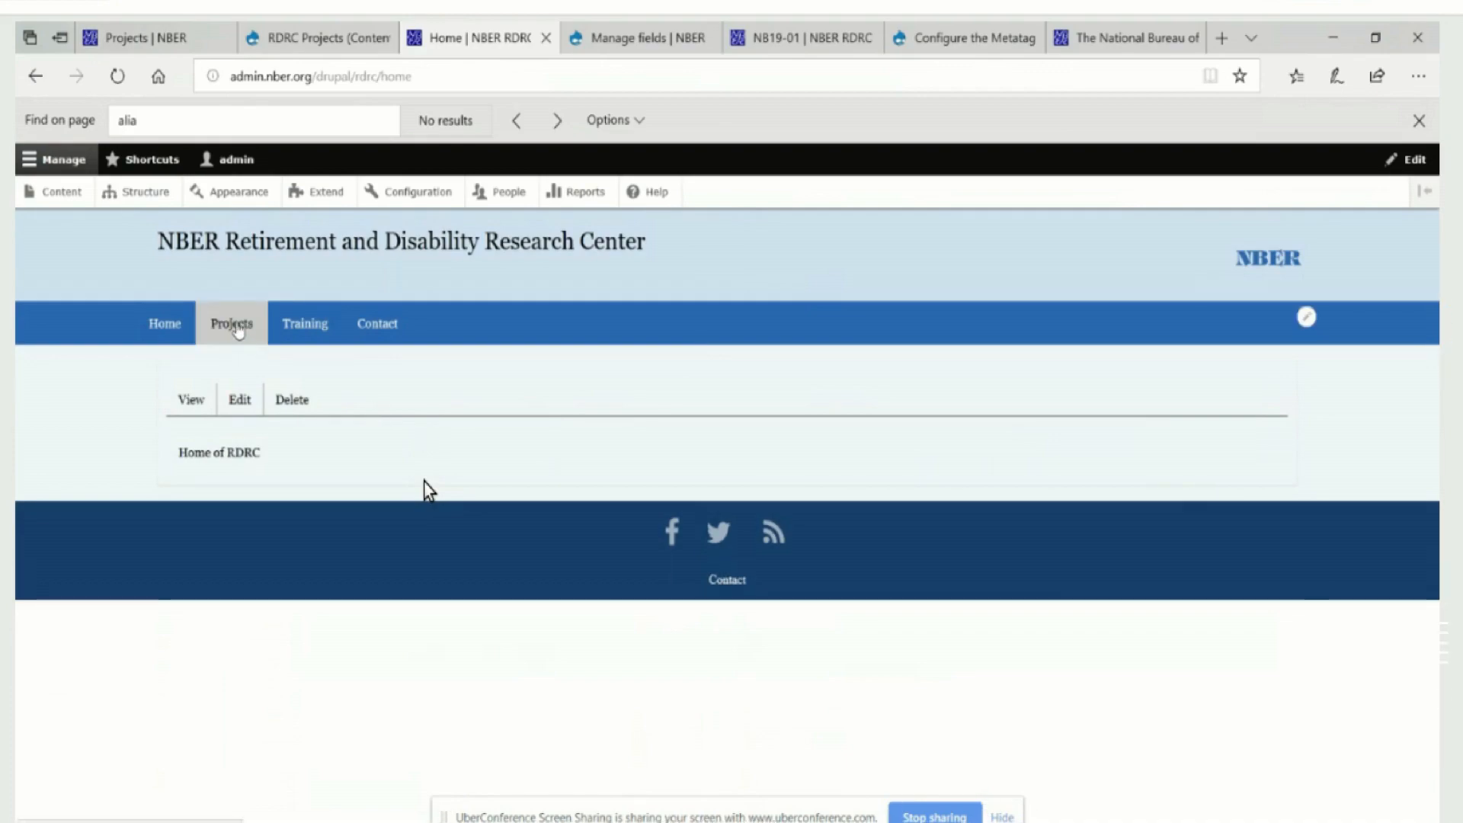
{"action": "left_click", "coordinate": [236, 326]}
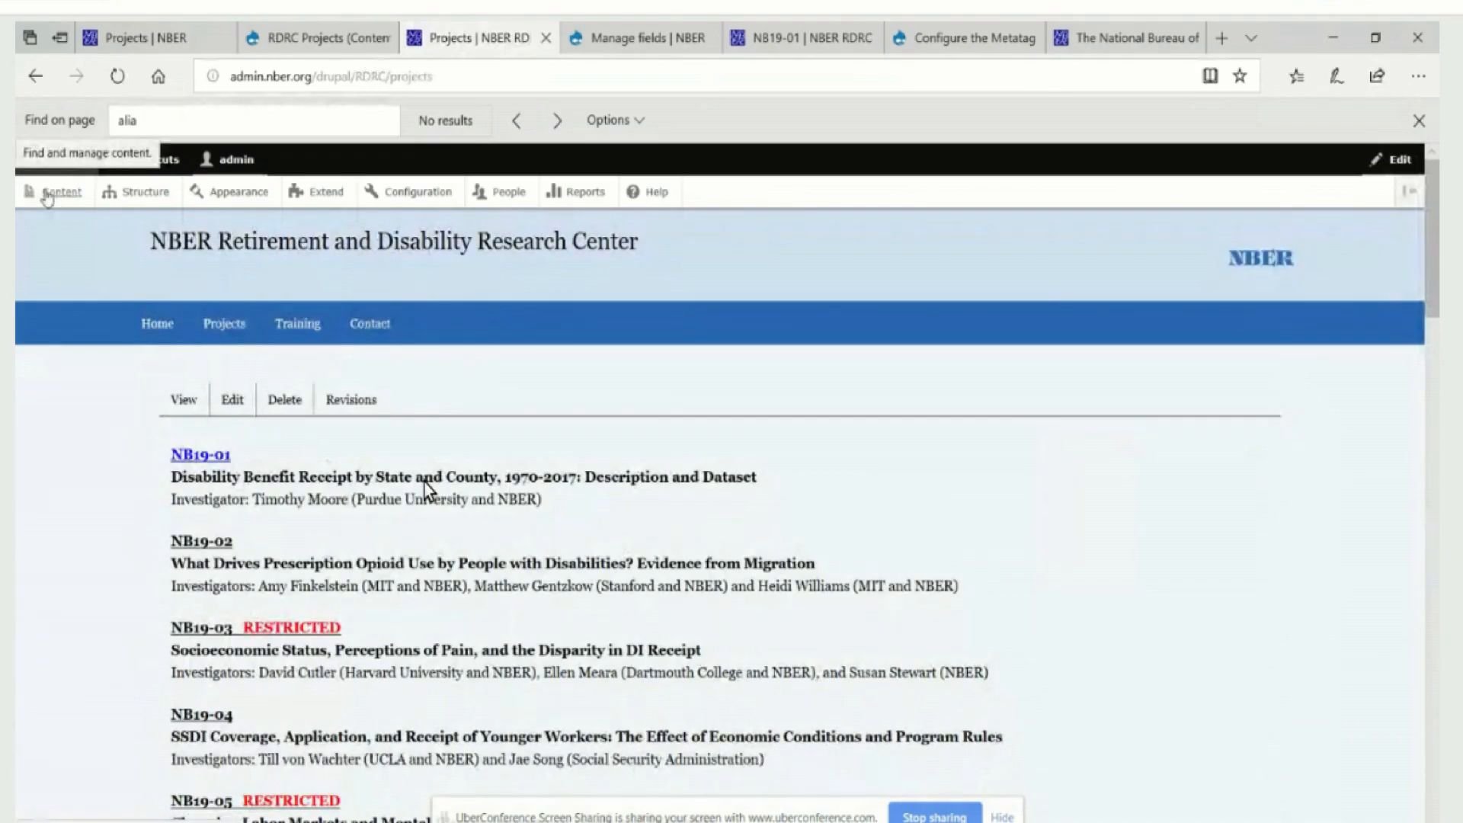
- Find the RDRC page titled Projects in the site's content list and delete it, confirming the deletion
{"action": "left_click", "coordinate": [47, 194]}
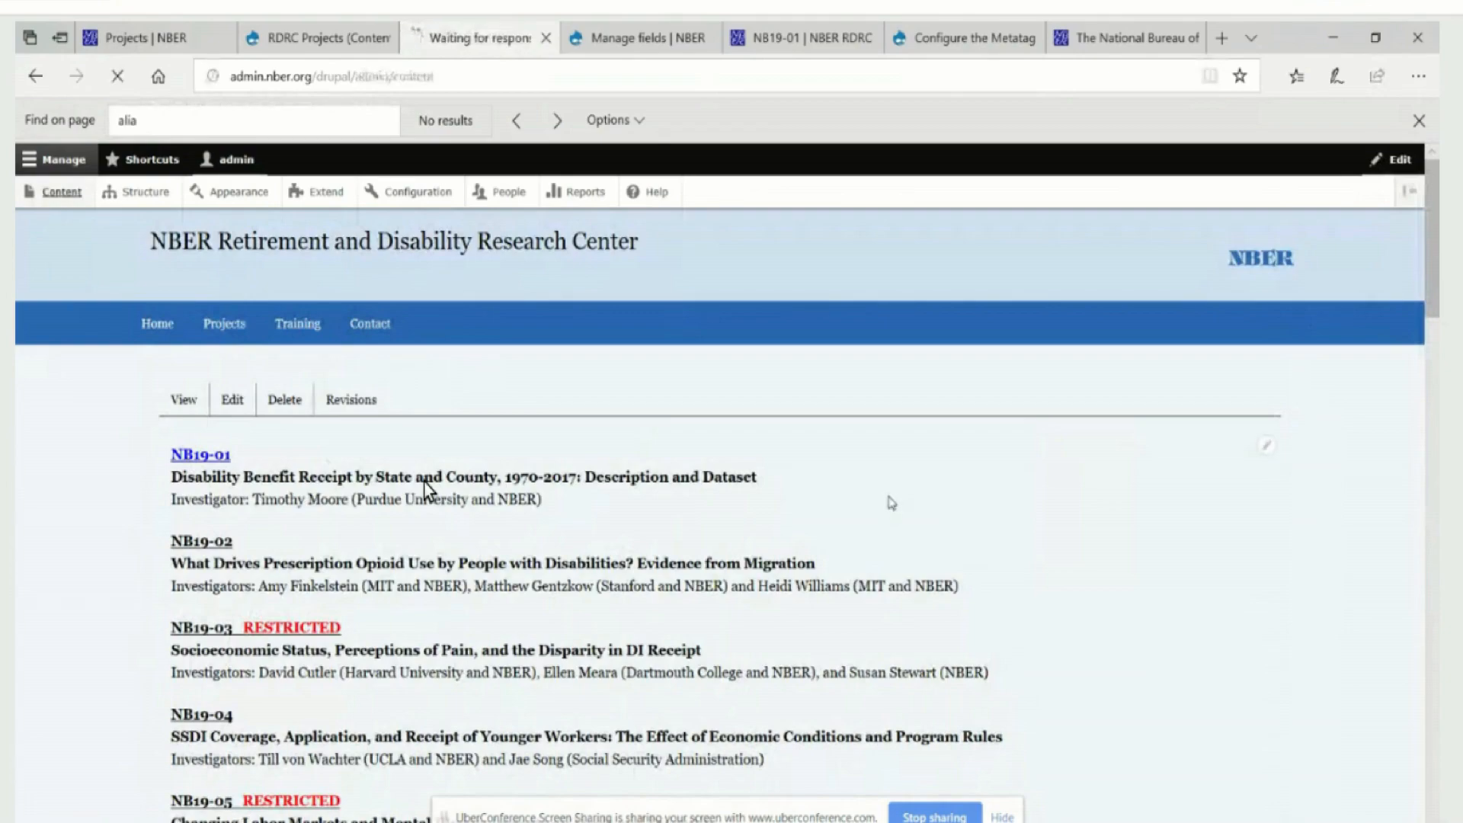
{"action": "scroll", "coordinate": [429, 490], "scroll_direction": "down", "scroll_amount": 2}
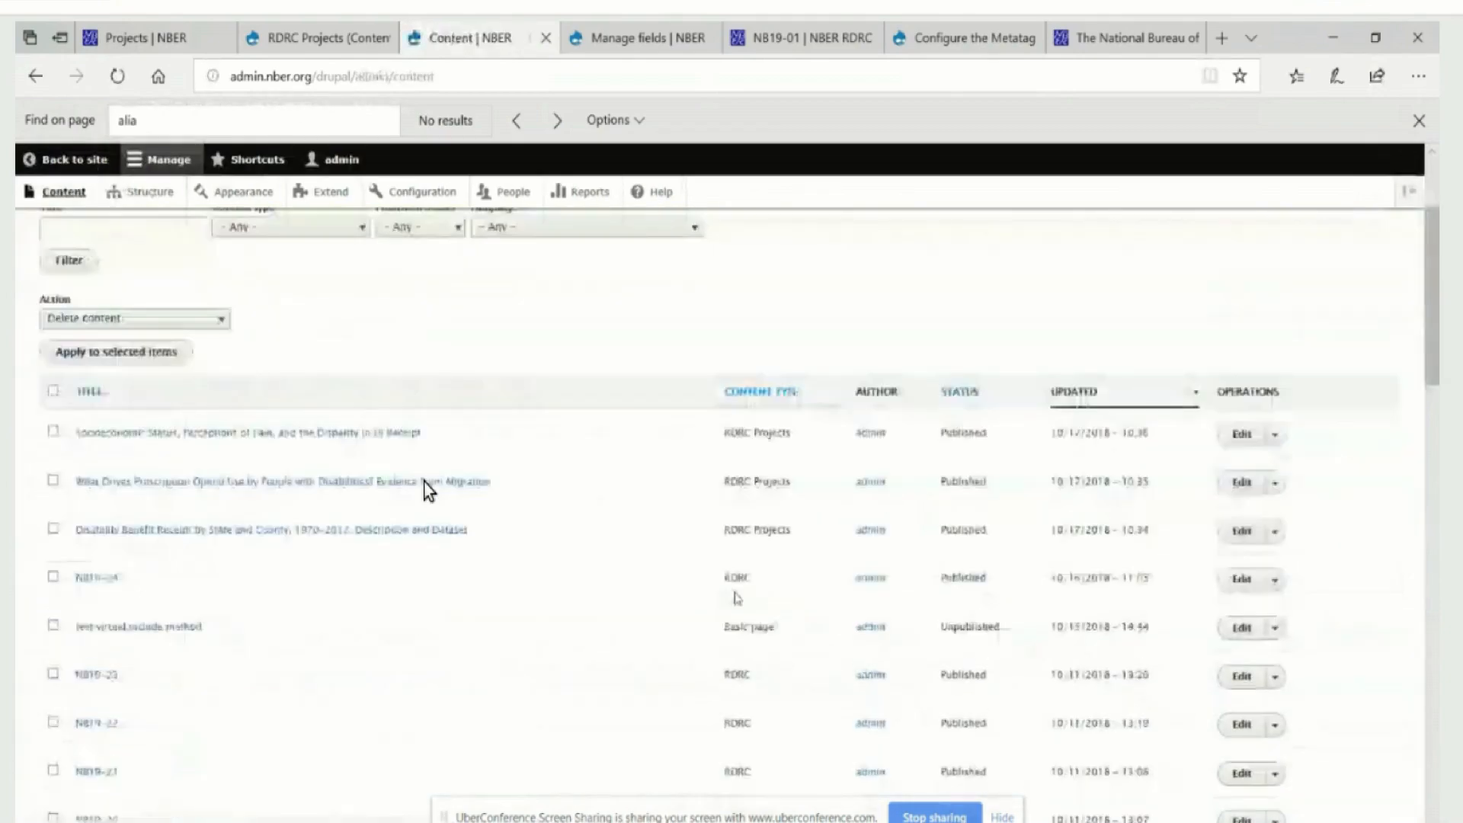
{"action": "scroll", "coordinate": [429, 490], "scroll_direction": "down", "scroll_amount": 2}
{"action": "scroll", "coordinate": [429, 490], "scroll_direction": "down", "scroll_amount": 4}
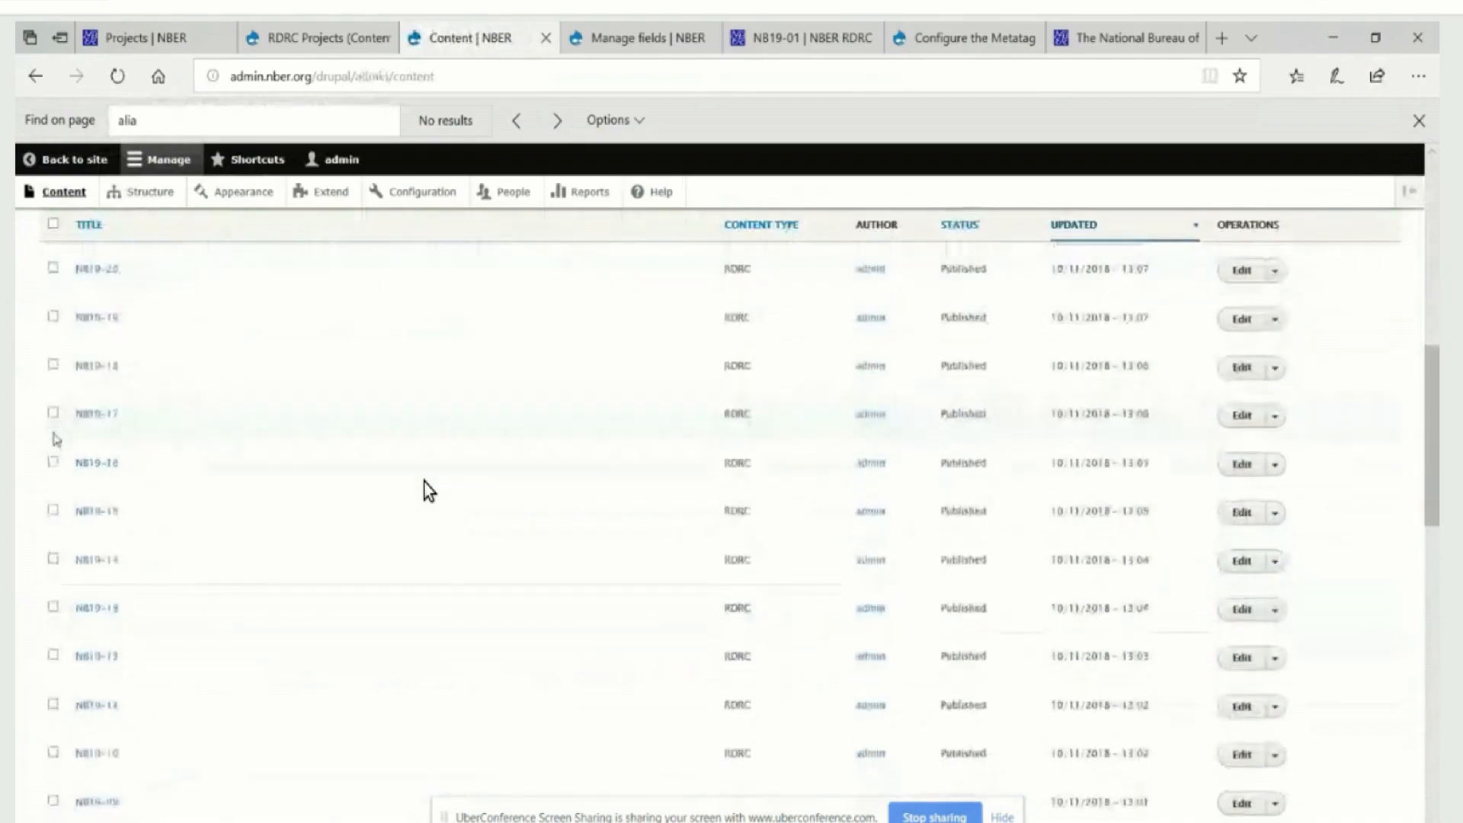
{"action": "scroll", "coordinate": [429, 490], "scroll_direction": "down", "scroll_amount": 6}
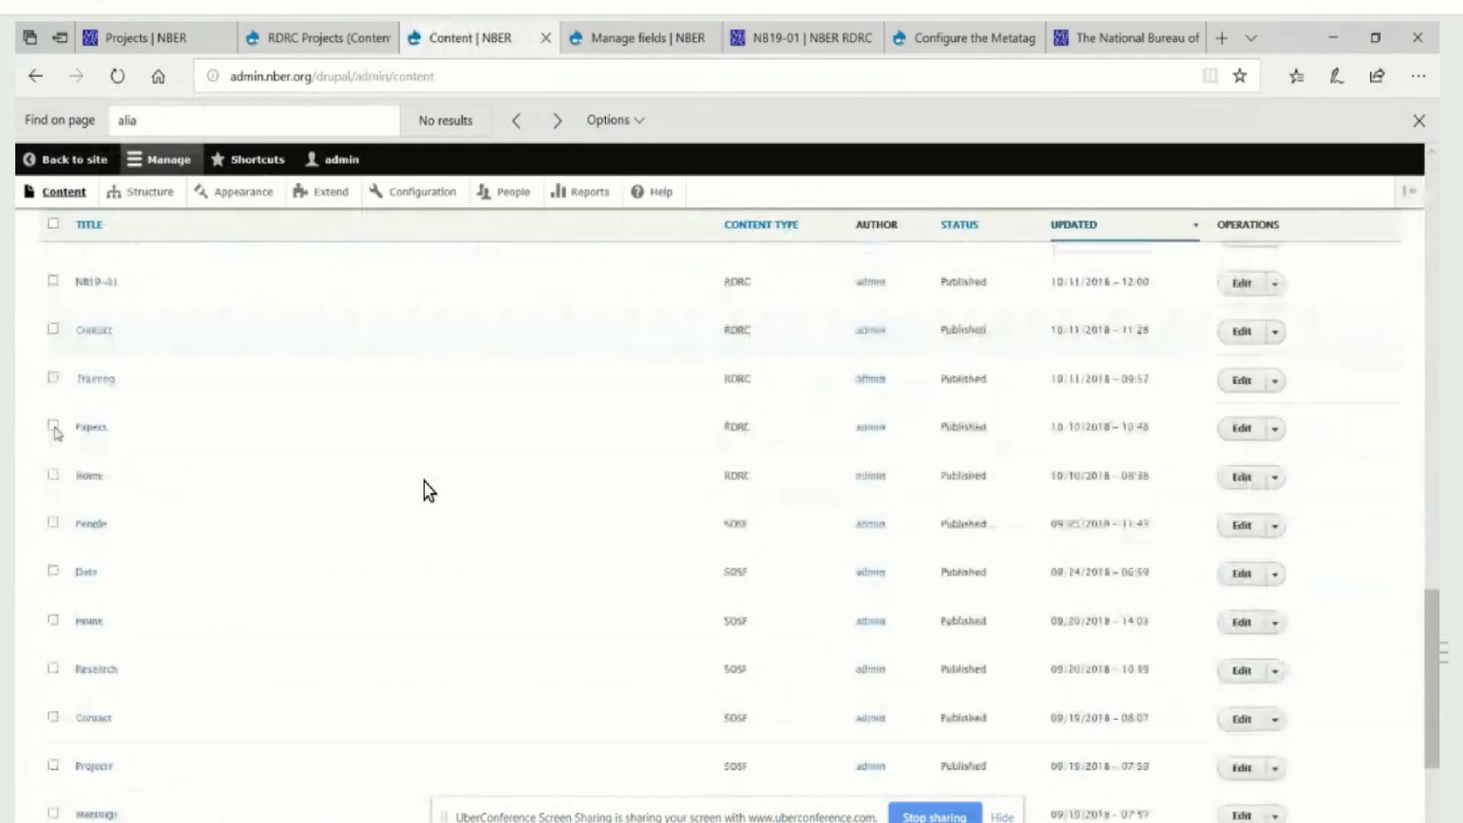
{"action": "scroll", "coordinate": [429, 490], "scroll_direction": "down", "scroll_amount": 2}
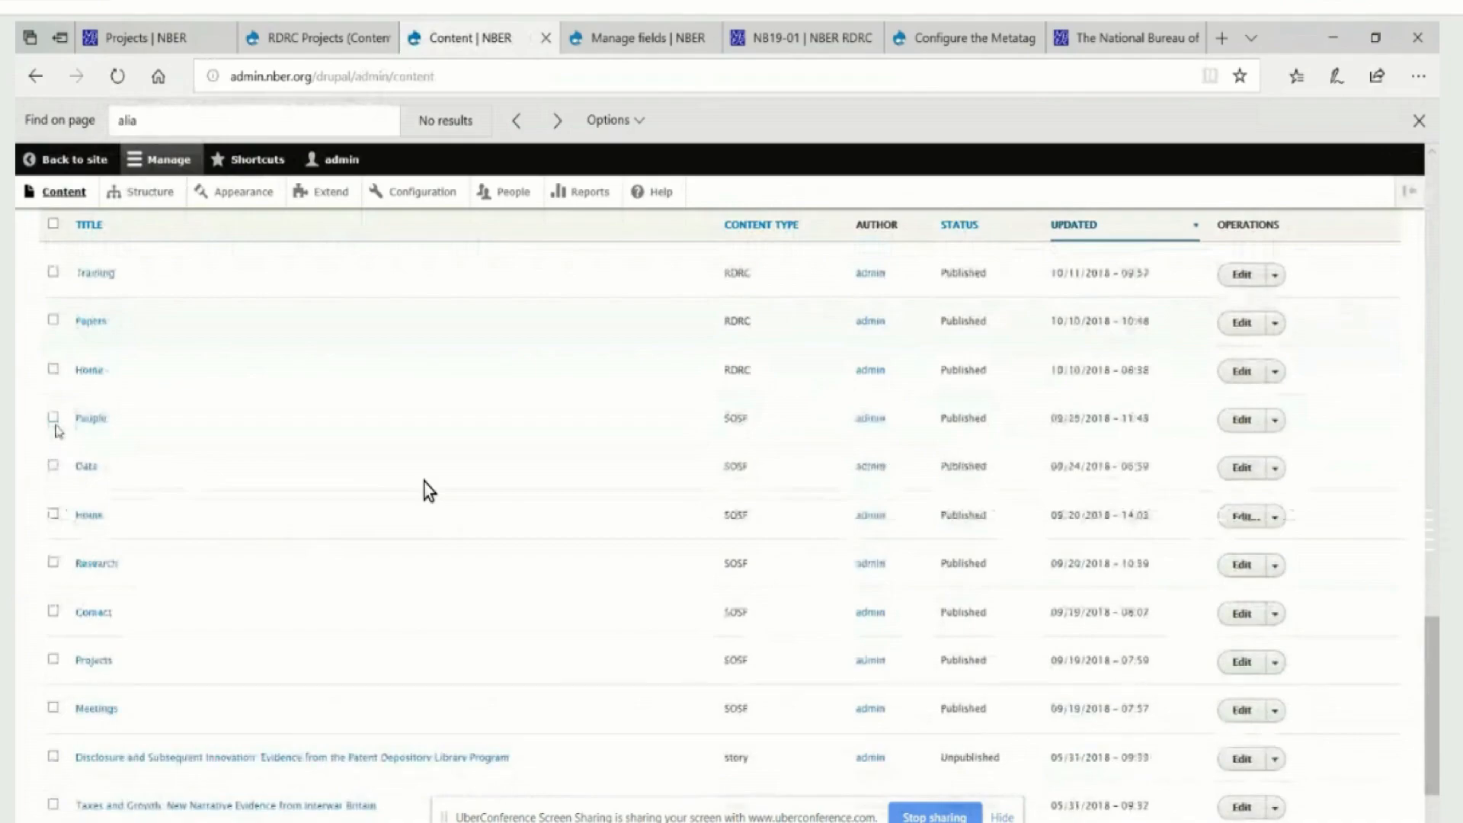
{"action": "scroll", "coordinate": [429, 490], "scroll_direction": "down", "scroll_amount": 3}
{"action": "scroll", "coordinate": [429, 490], "scroll_direction": "up", "scroll_amount": 6}
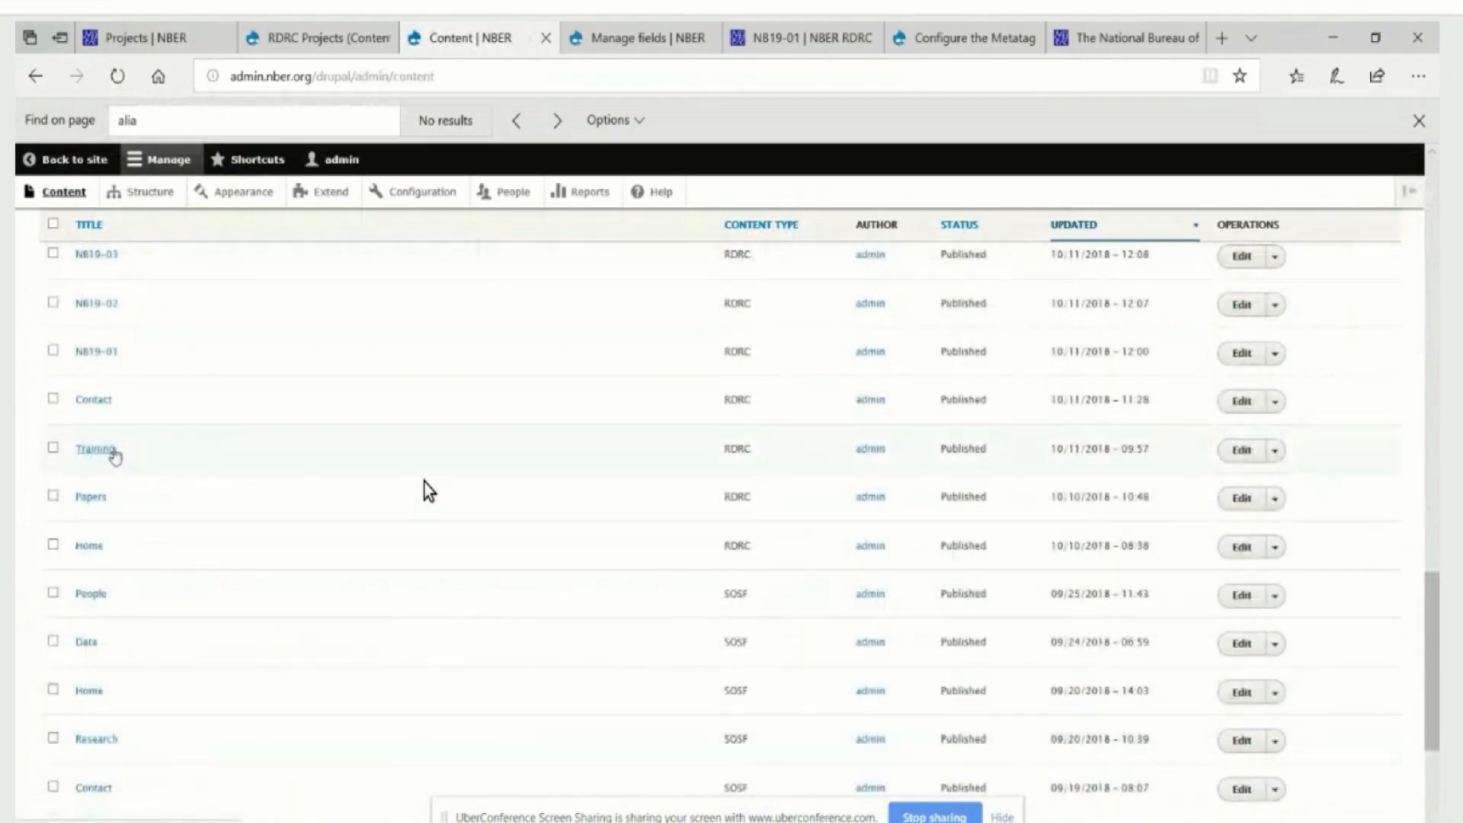
{"action": "scroll", "coordinate": [106, 412], "scroll_direction": "up", "scroll_amount": 3}
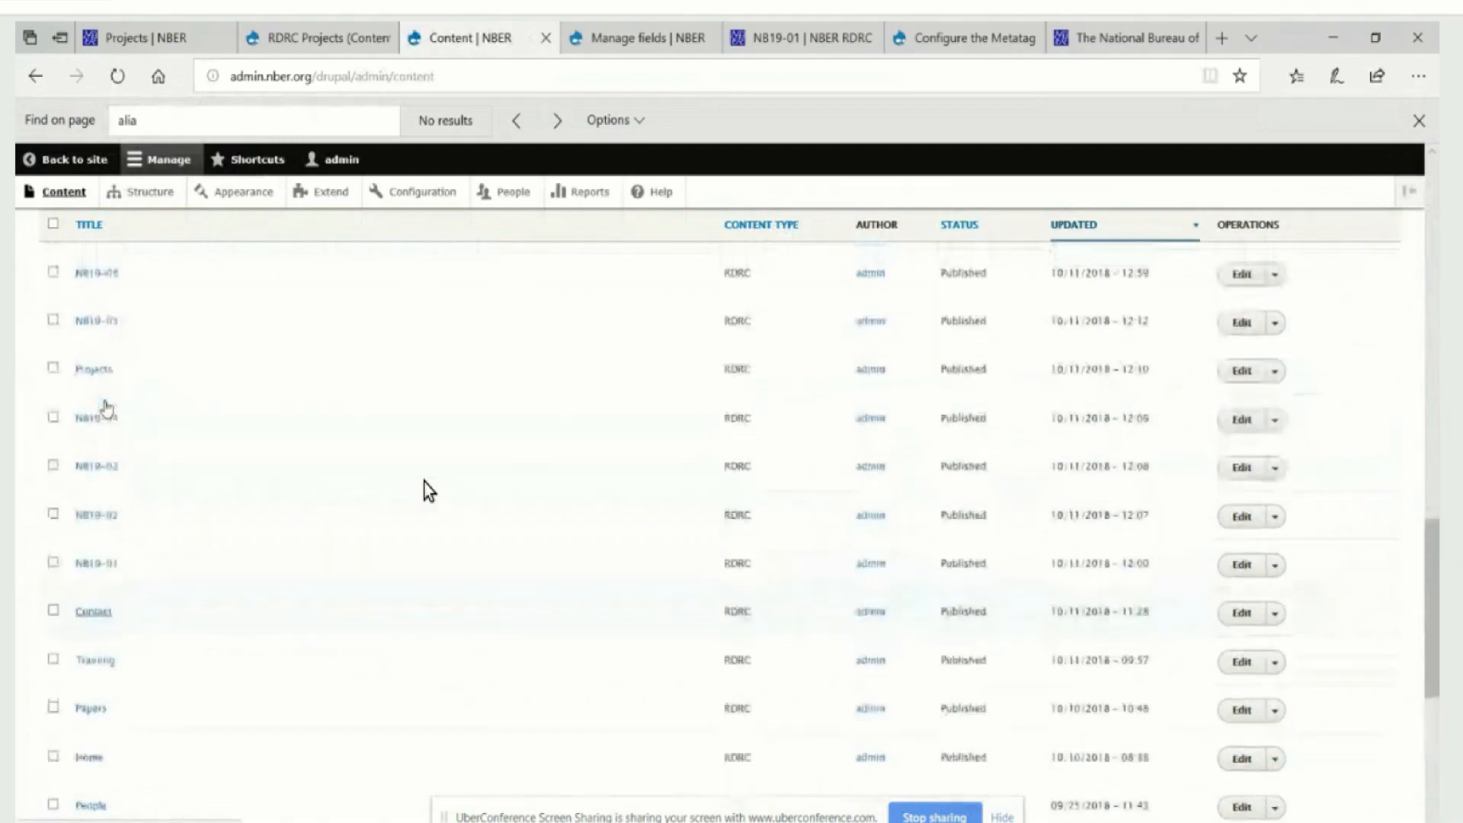
{"action": "left_click", "coordinate": [53, 368]}
{"action": "left_click", "coordinate": [1274, 371]}
{"action": "left_click", "coordinate": [1247, 394]}
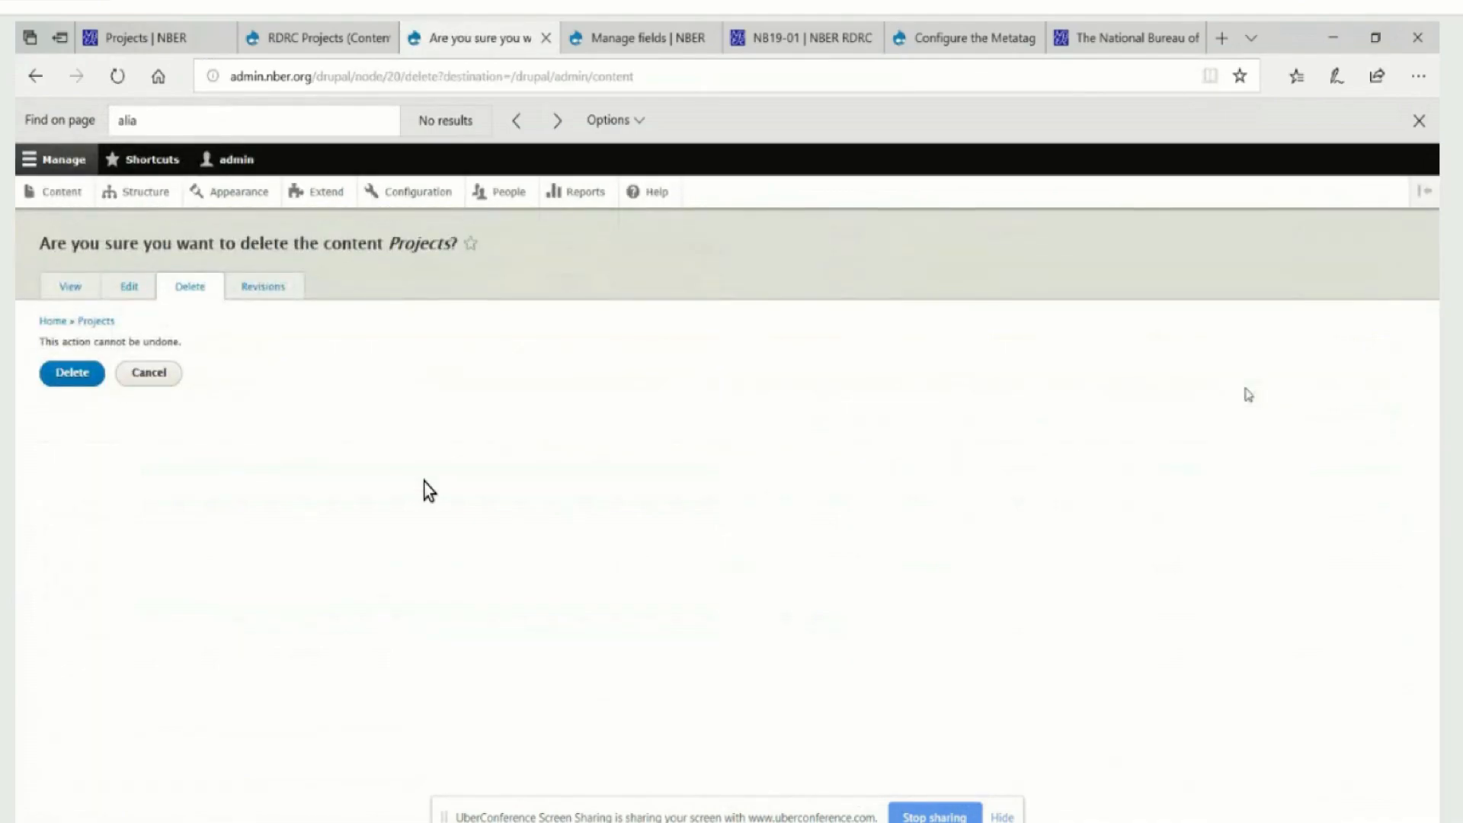
{"action": "left_click", "coordinate": [61, 377]}
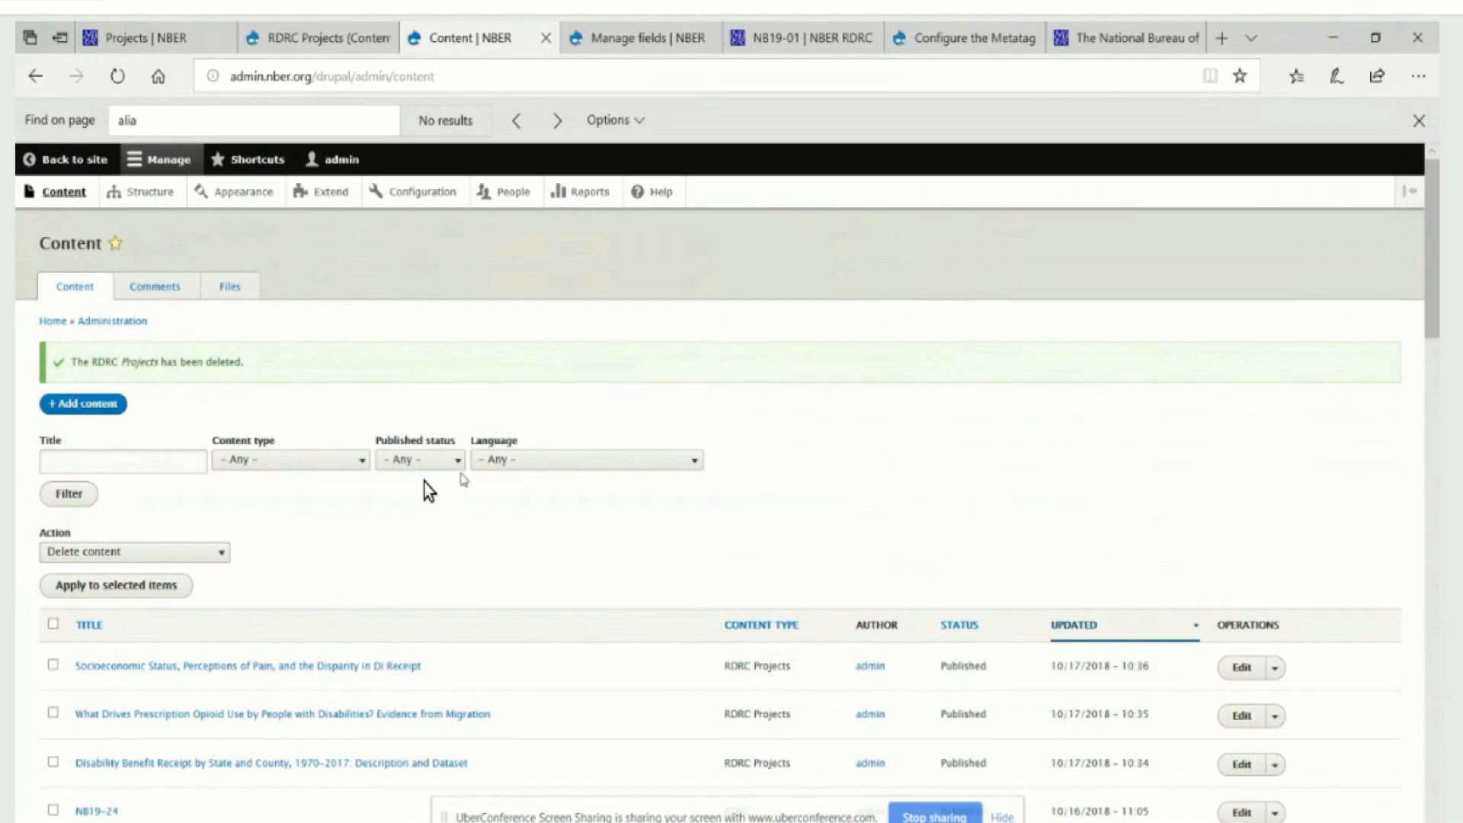
- Set the RDRC Projects view's page path to drupal/rdrc/projects and save the view
{"action": "left_click", "coordinate": [281, 40]}
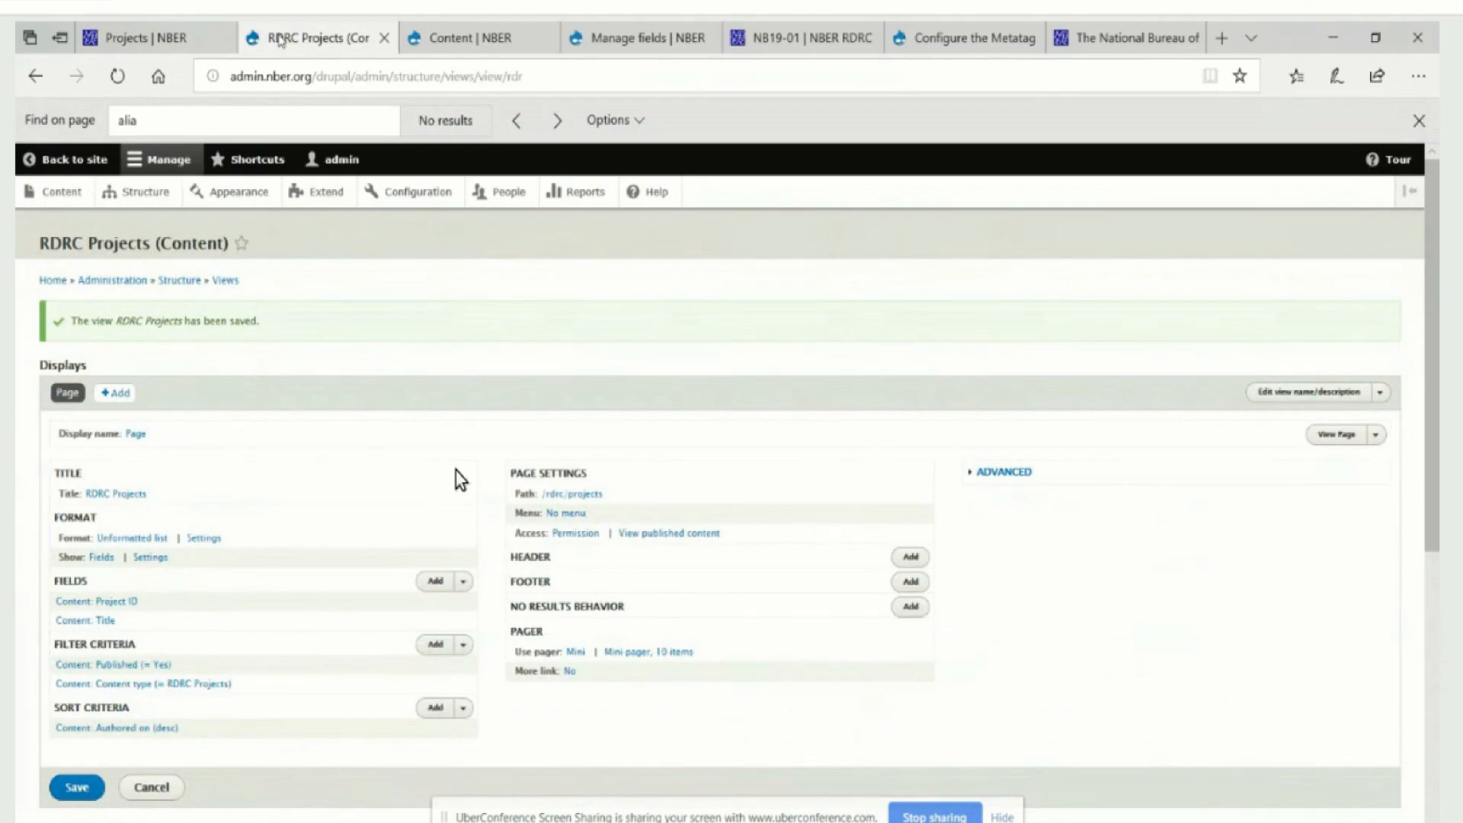
{"action": "left_click", "coordinate": [598, 495]}
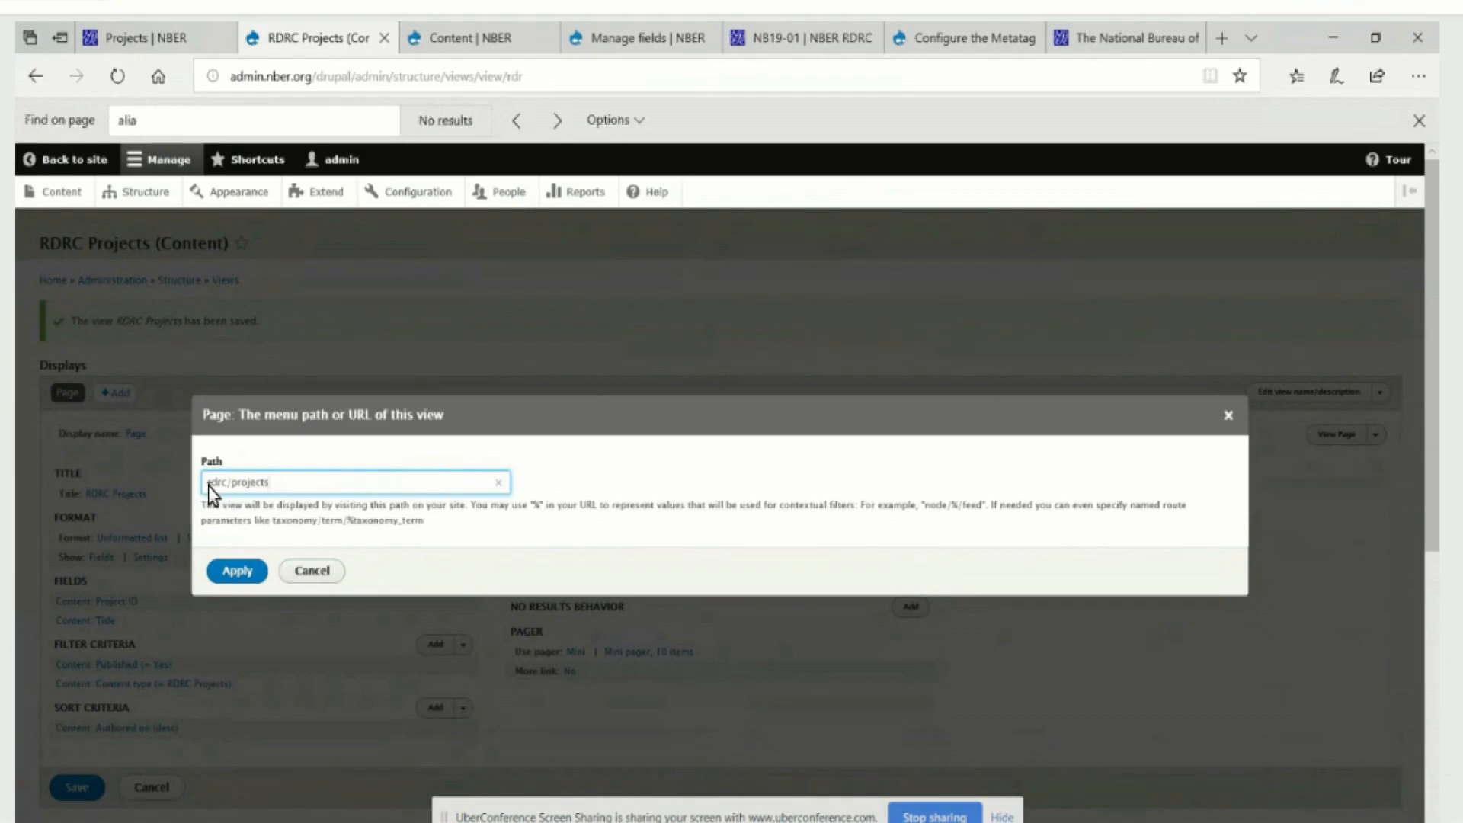
{"action": "type", "text": "drupal/"}
{"action": "left_click", "coordinate": [238, 574]}
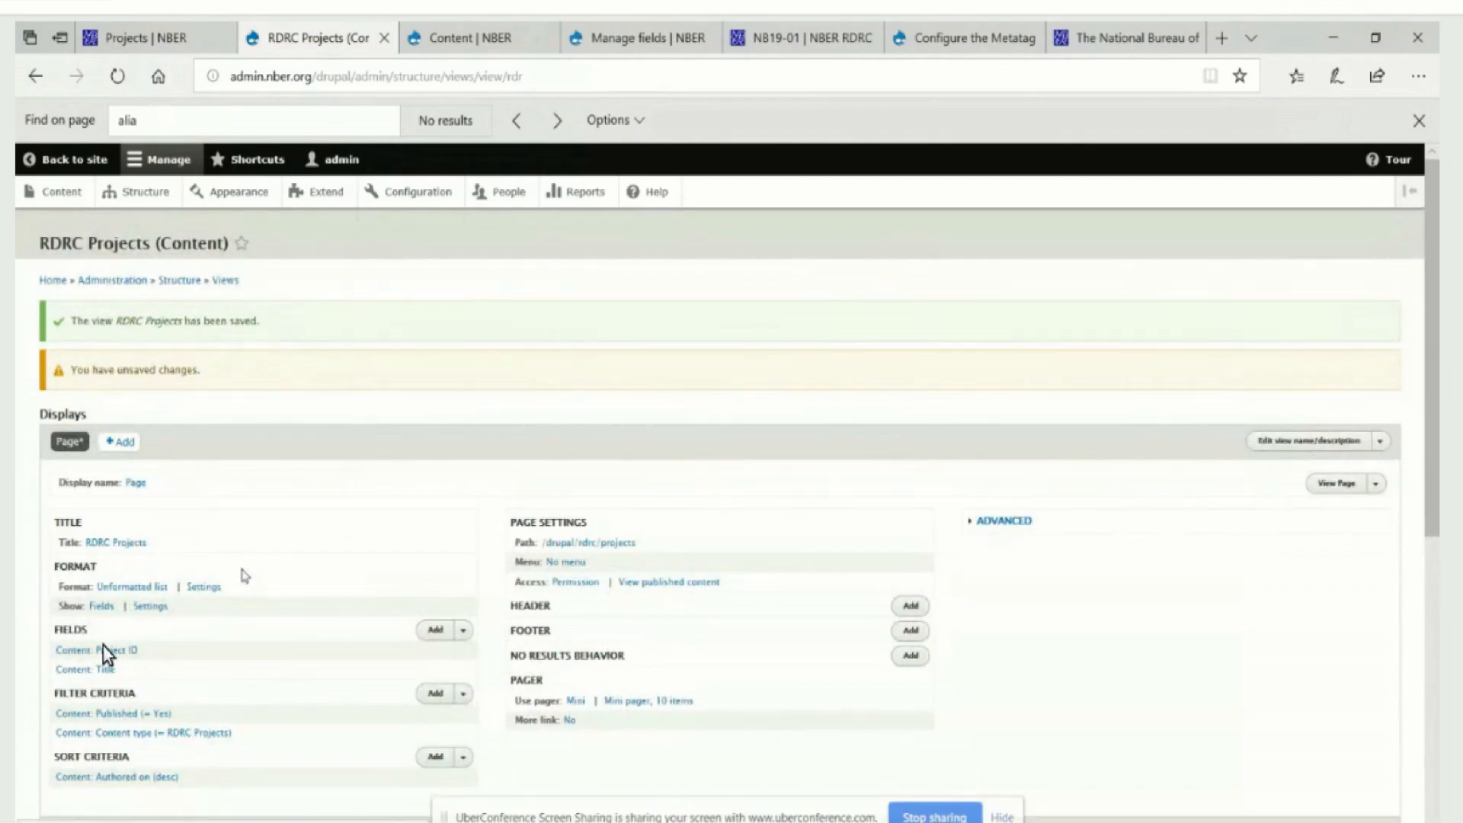
{"action": "scroll", "coordinate": [107, 633], "scroll_direction": "down", "scroll_amount": 4}
{"action": "left_click", "coordinate": [80, 520]}
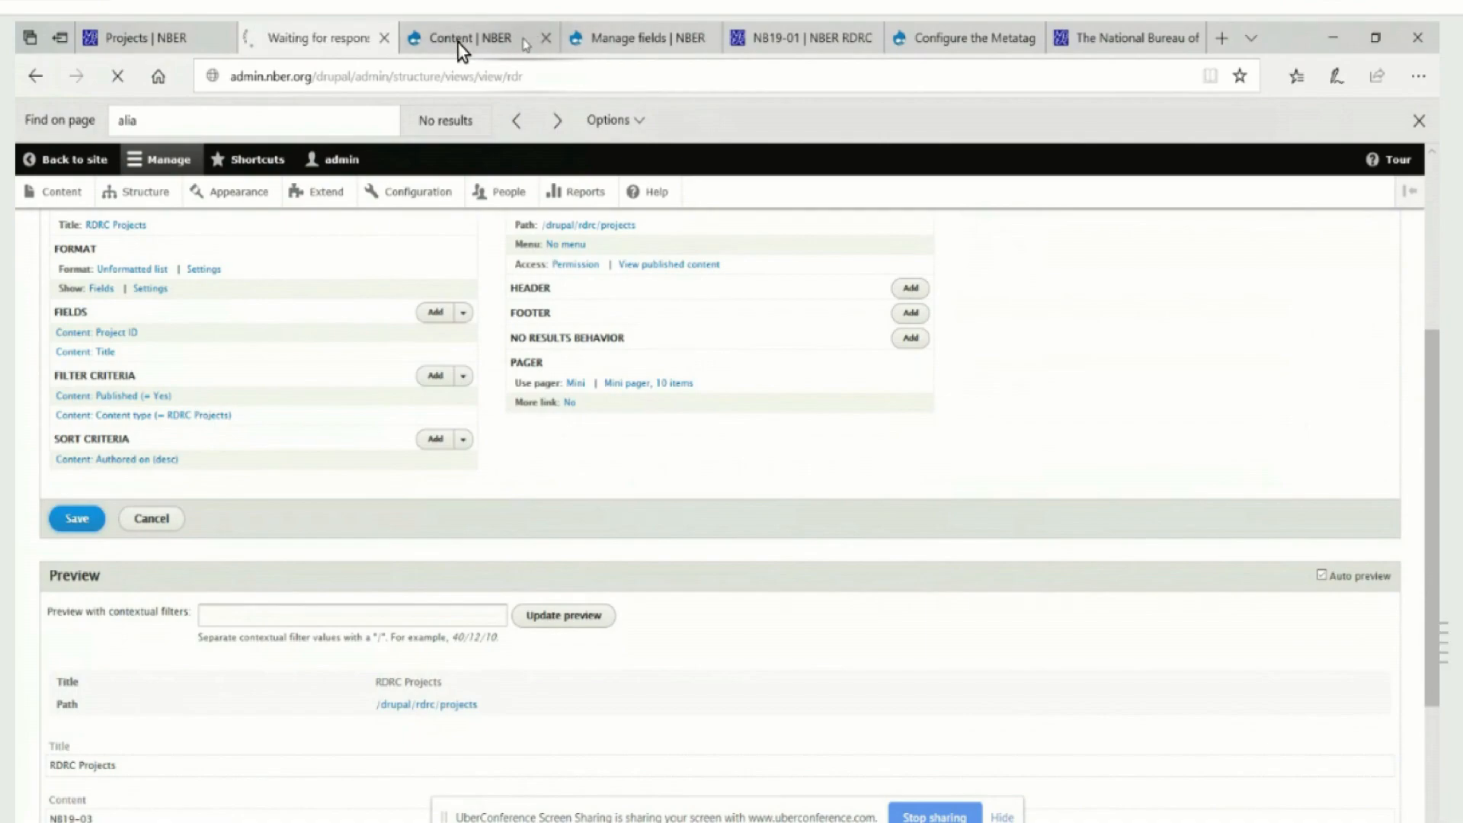
- Close the old Projects page and reload the NB19-01 page to check its site navigation
{"action": "mouse_move", "coordinate": [460, 64]}
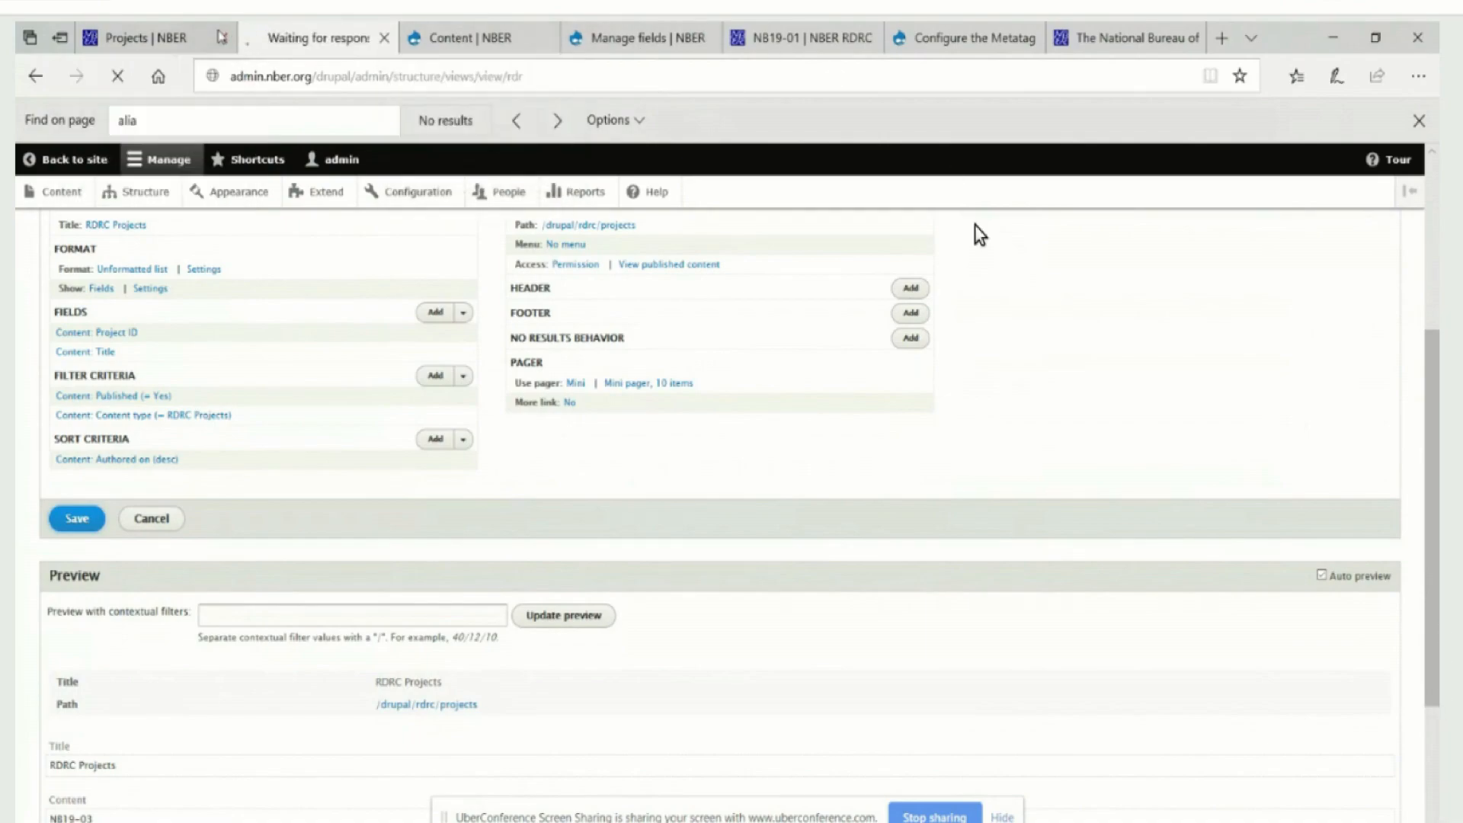
{"action": "left_click", "coordinate": [222, 37]}
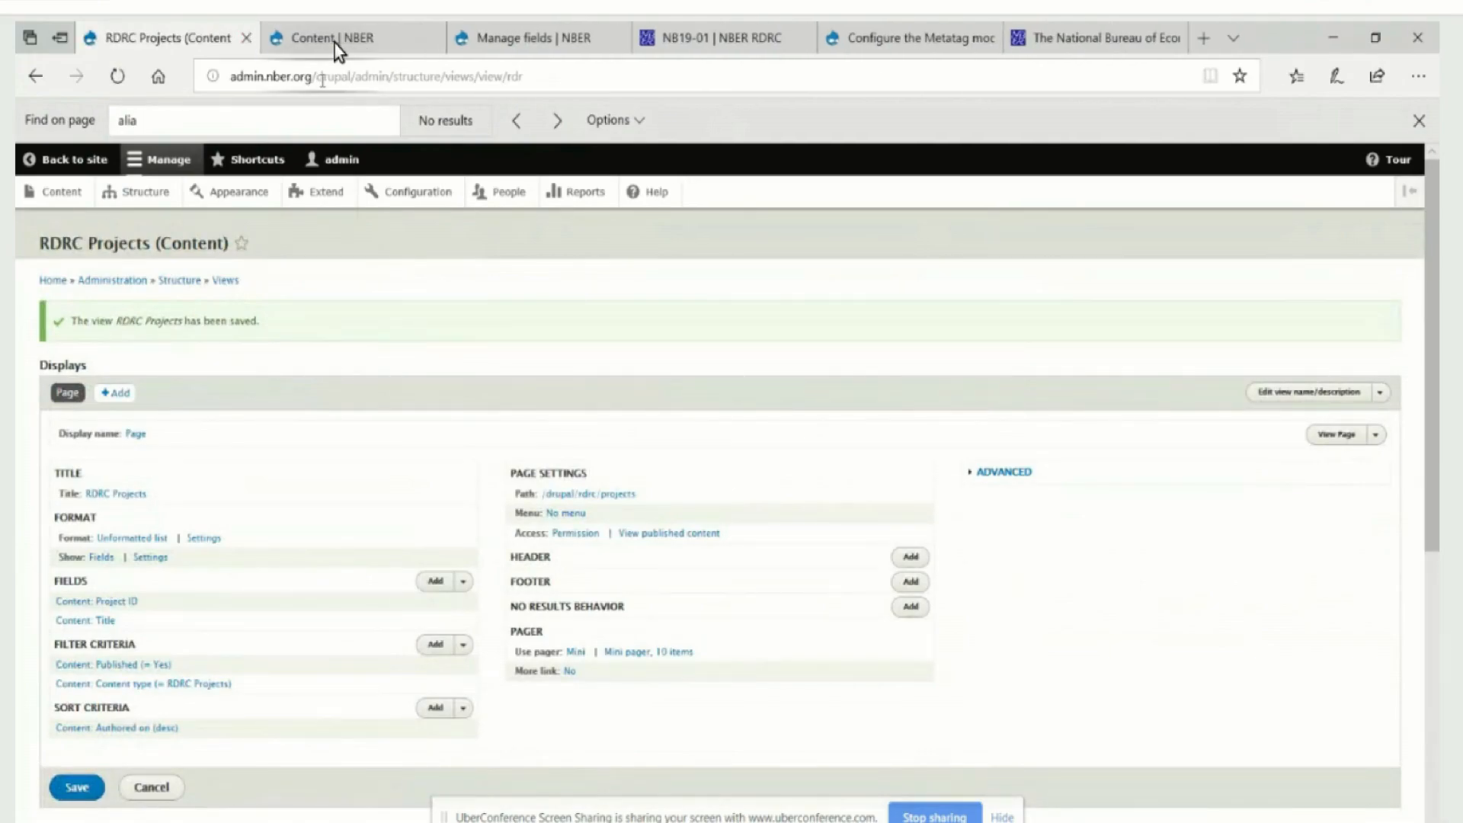
{"action": "key", "text": "ctrl+Tab"}
{"action": "key", "text": "ctrl+Tab"}
{"action": "key", "text": "ctrl+Tab"}
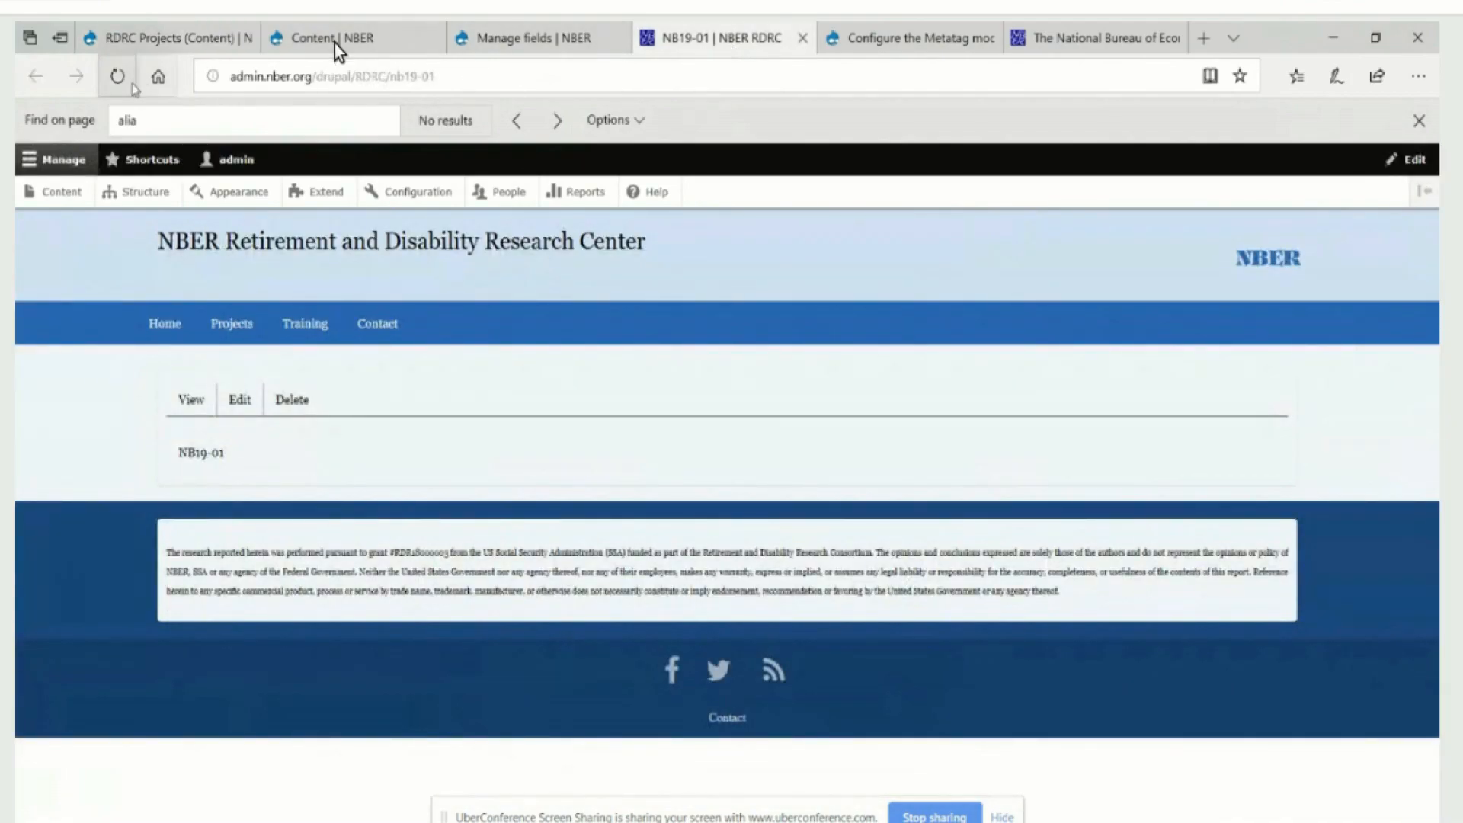
{"action": "left_click", "coordinate": [117, 76]}
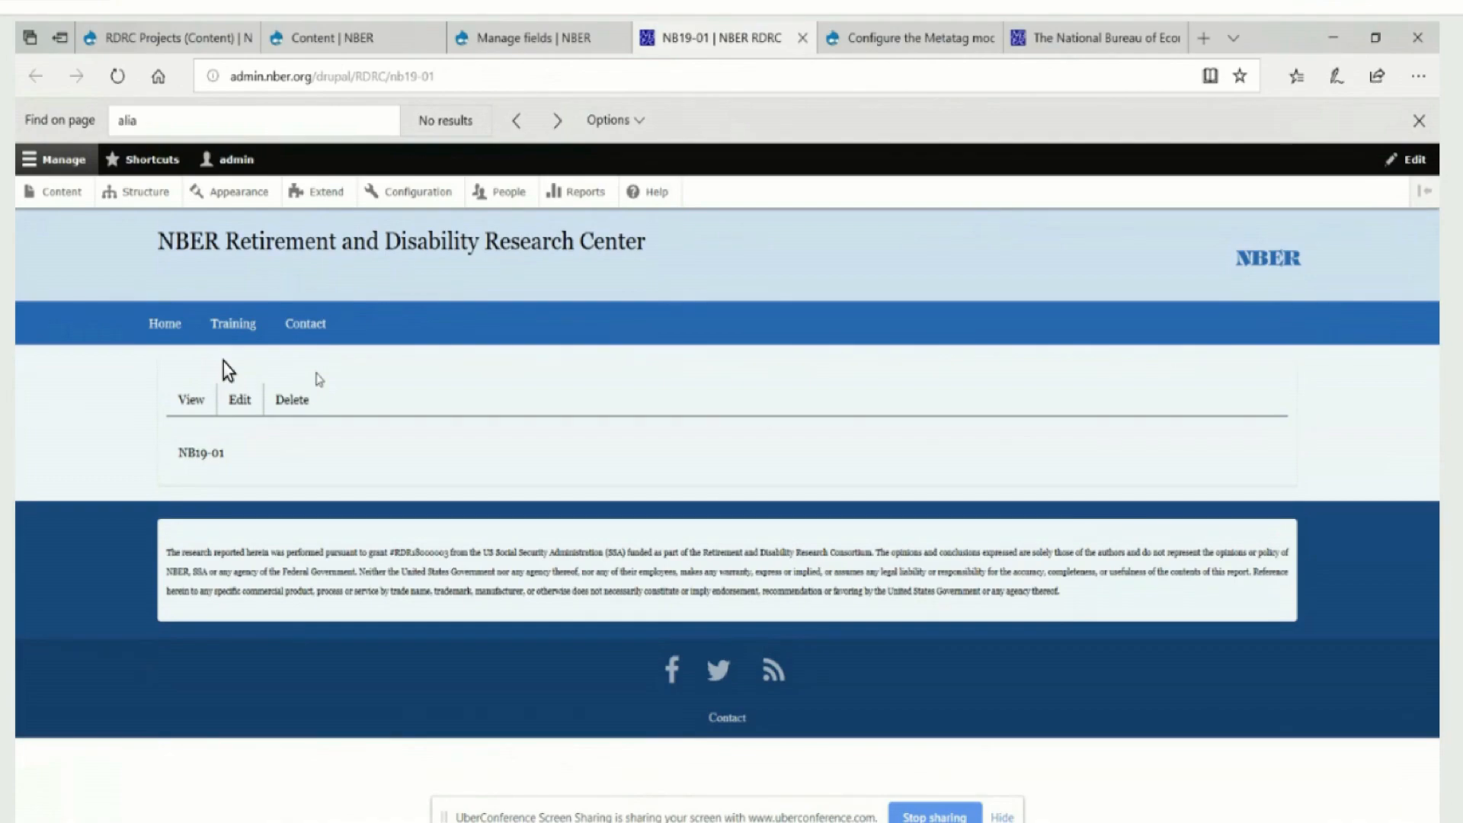
- Start a new link in the RDRC Nav menu and title it Projects
{"action": "left_click", "coordinate": [152, 197]}
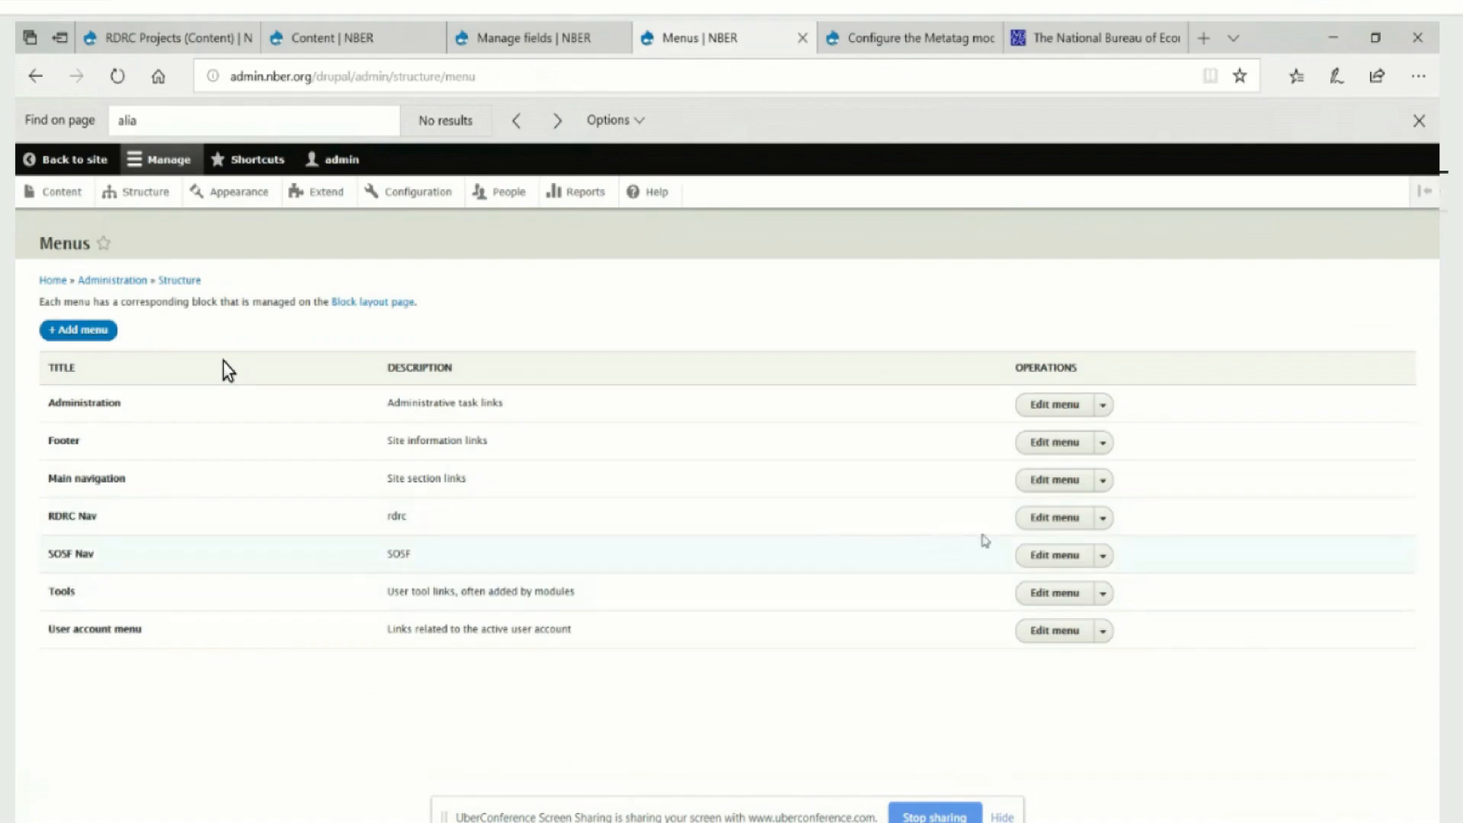
{"action": "left_click", "coordinate": [1044, 520]}
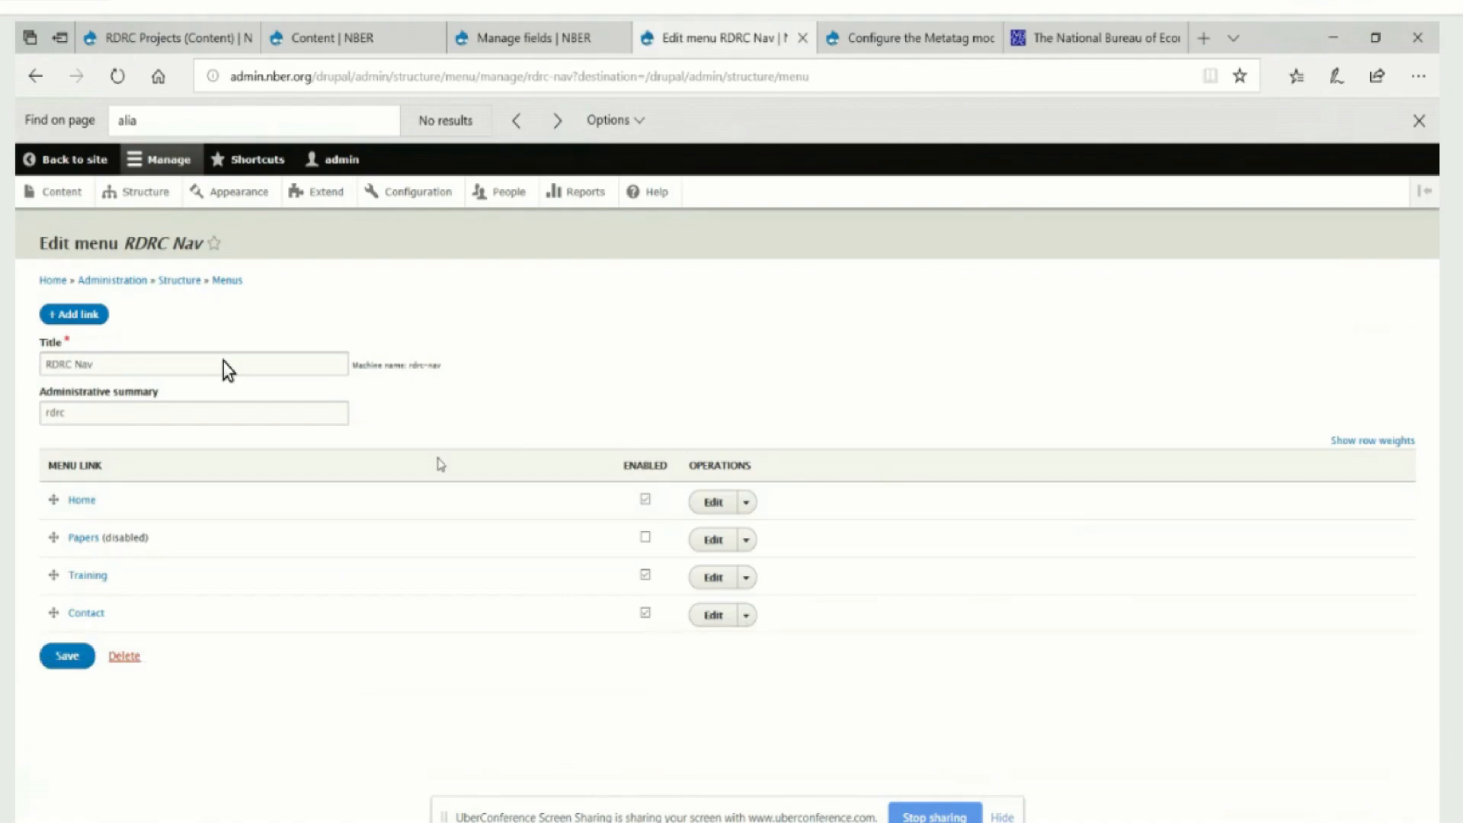
{"action": "left_click", "coordinate": [76, 316]}
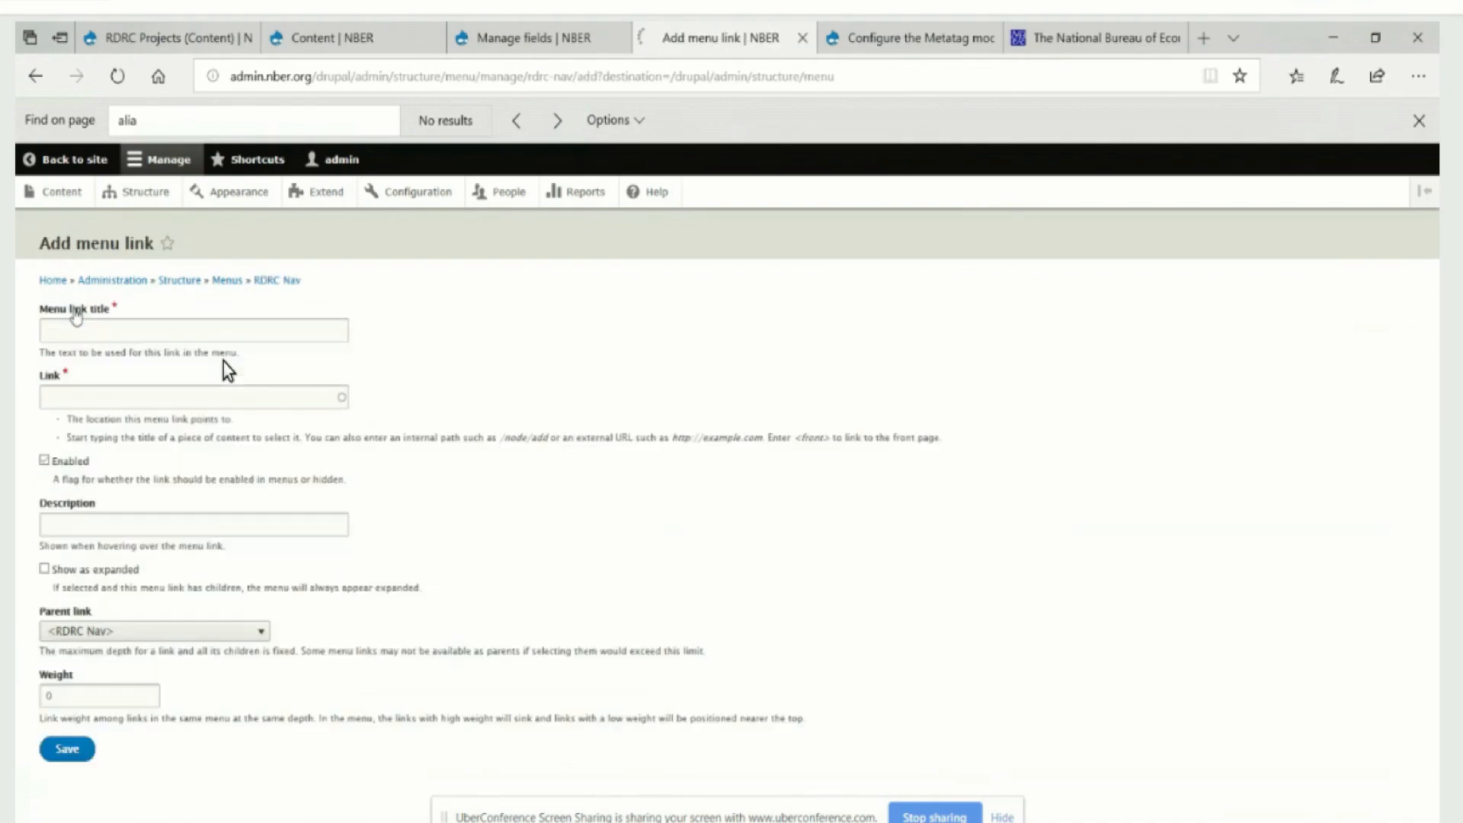
{"action": "left_click", "coordinate": [81, 325]}
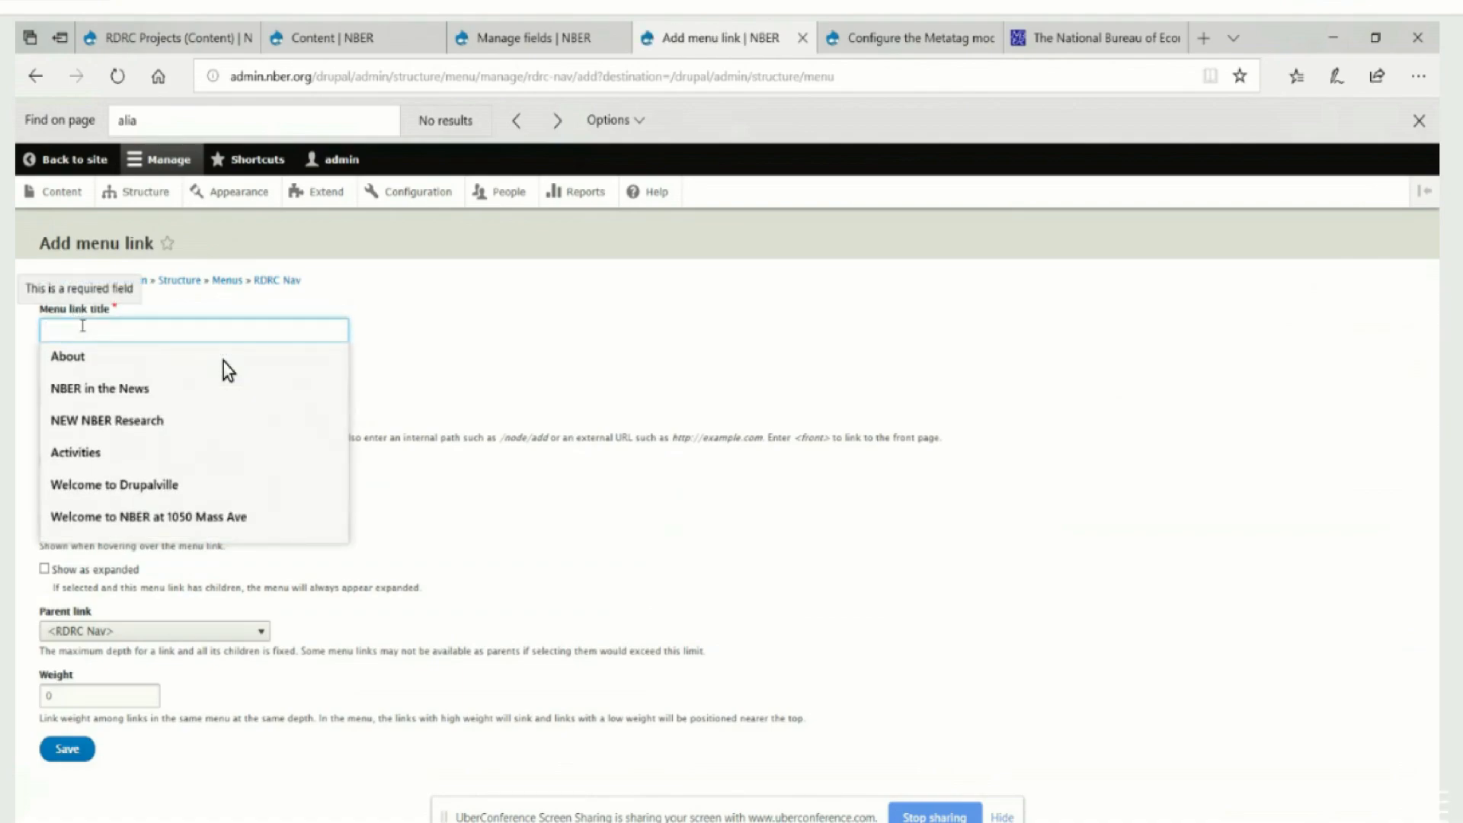
{"action": "type", "text": "rojects"}
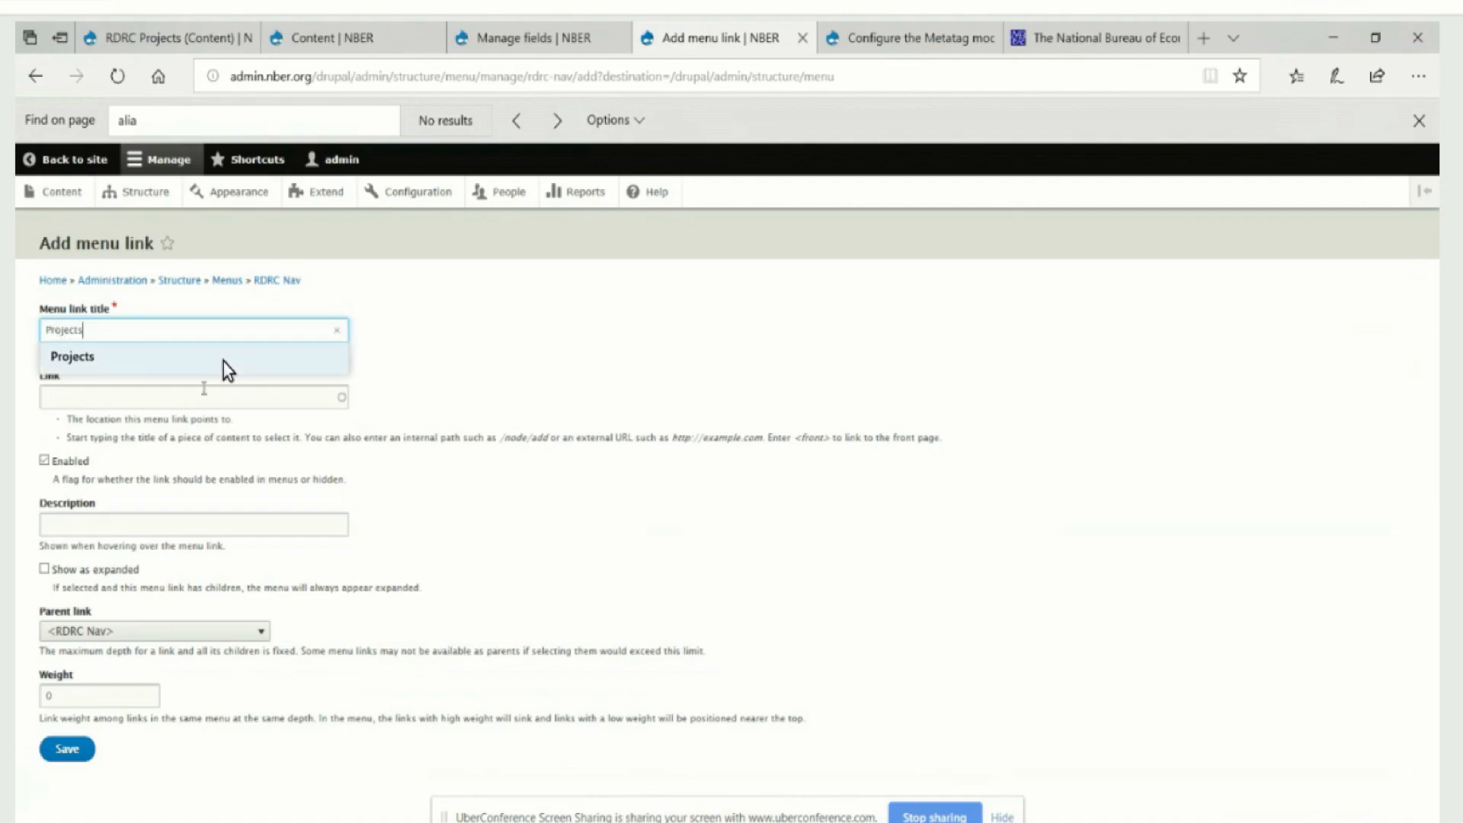
{"action": "key", "text": "Tab"}
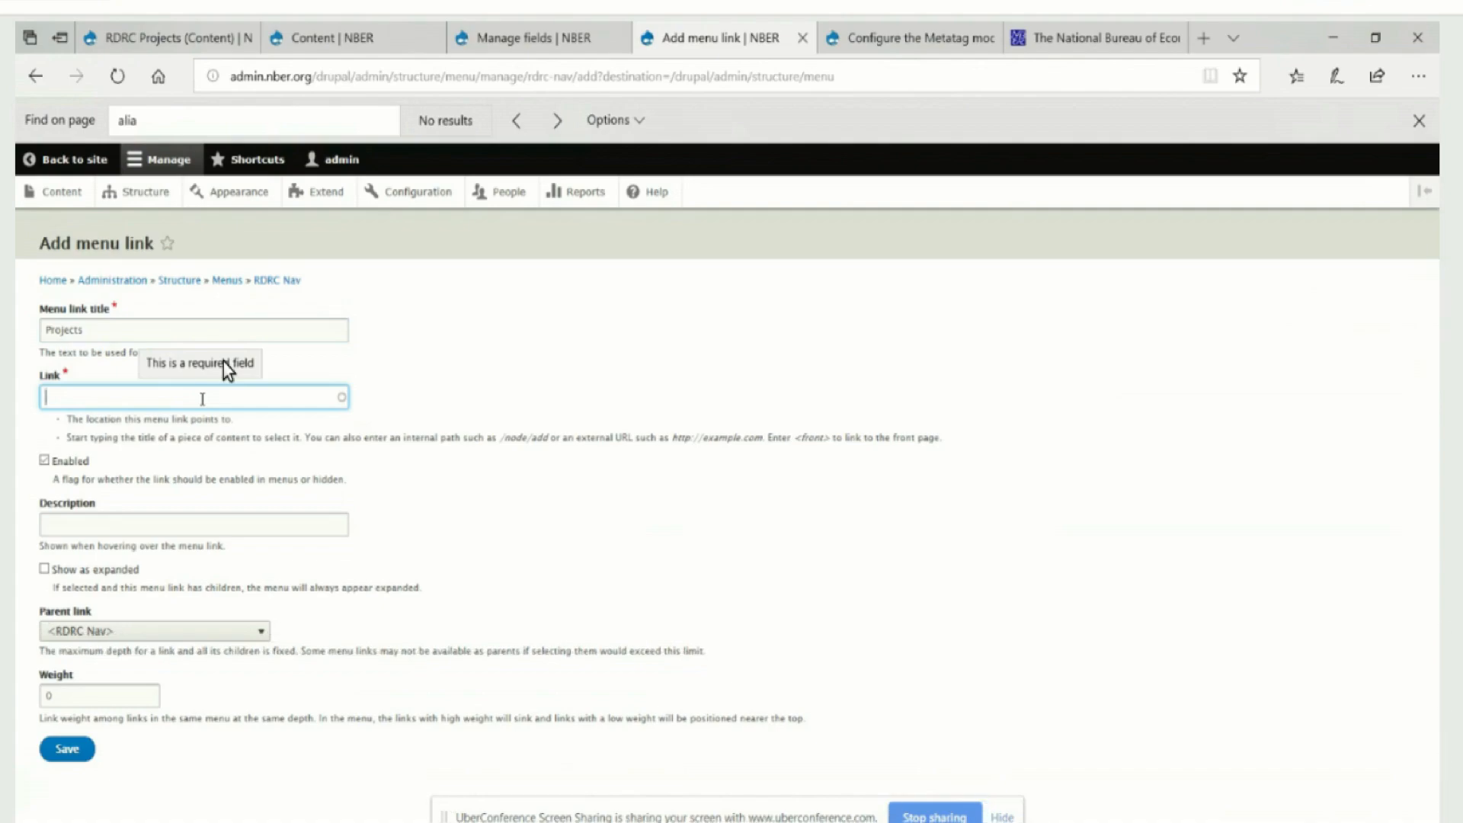
- Try to save the Projects menu link with drupal/rdrc/projects as its link
{"action": "type", "text": "dr"}
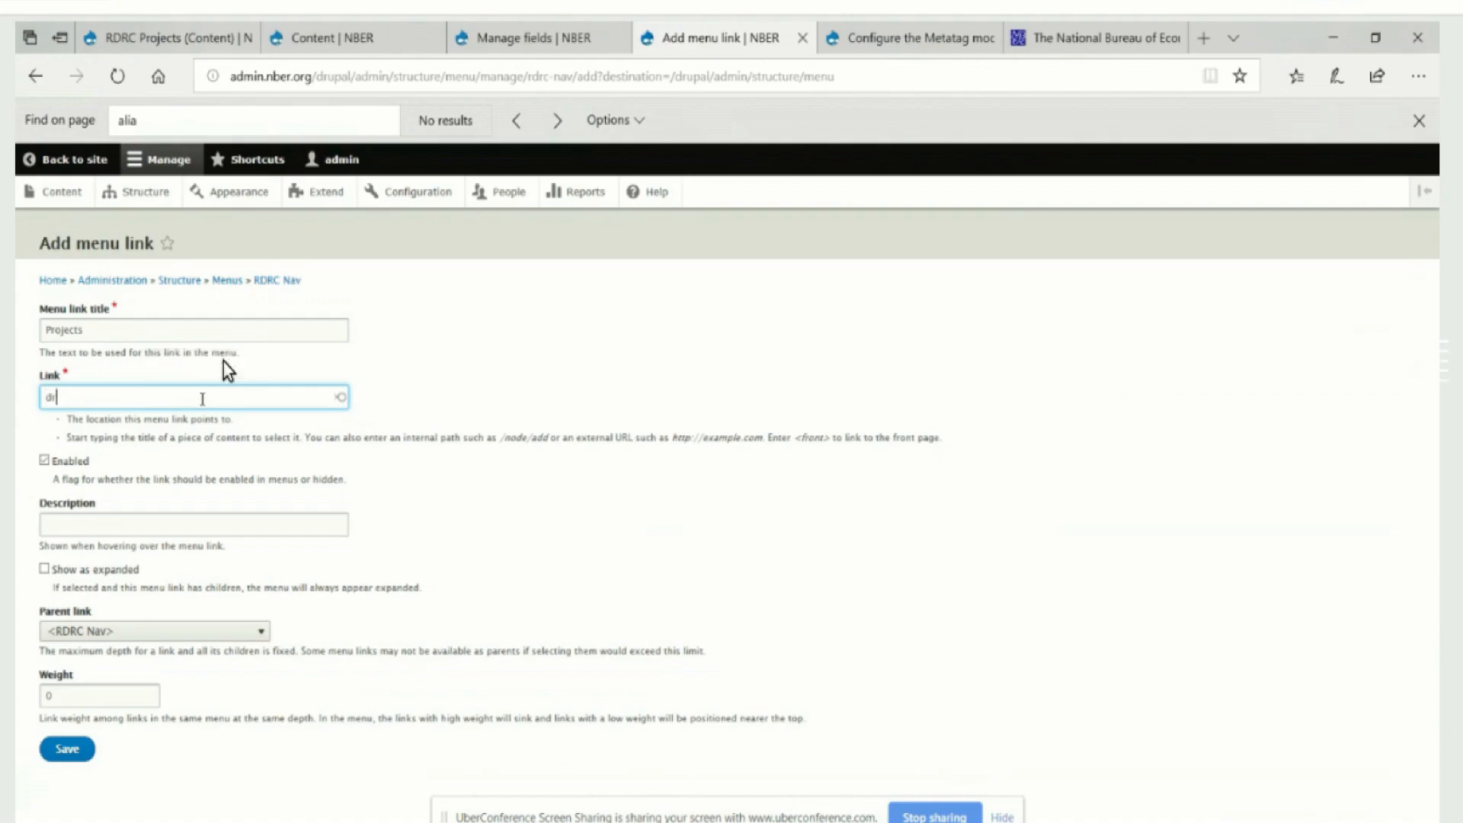
{"action": "type", "text": "upal/rdrc/projects"}
{"action": "left_click", "coordinate": [67, 751]}
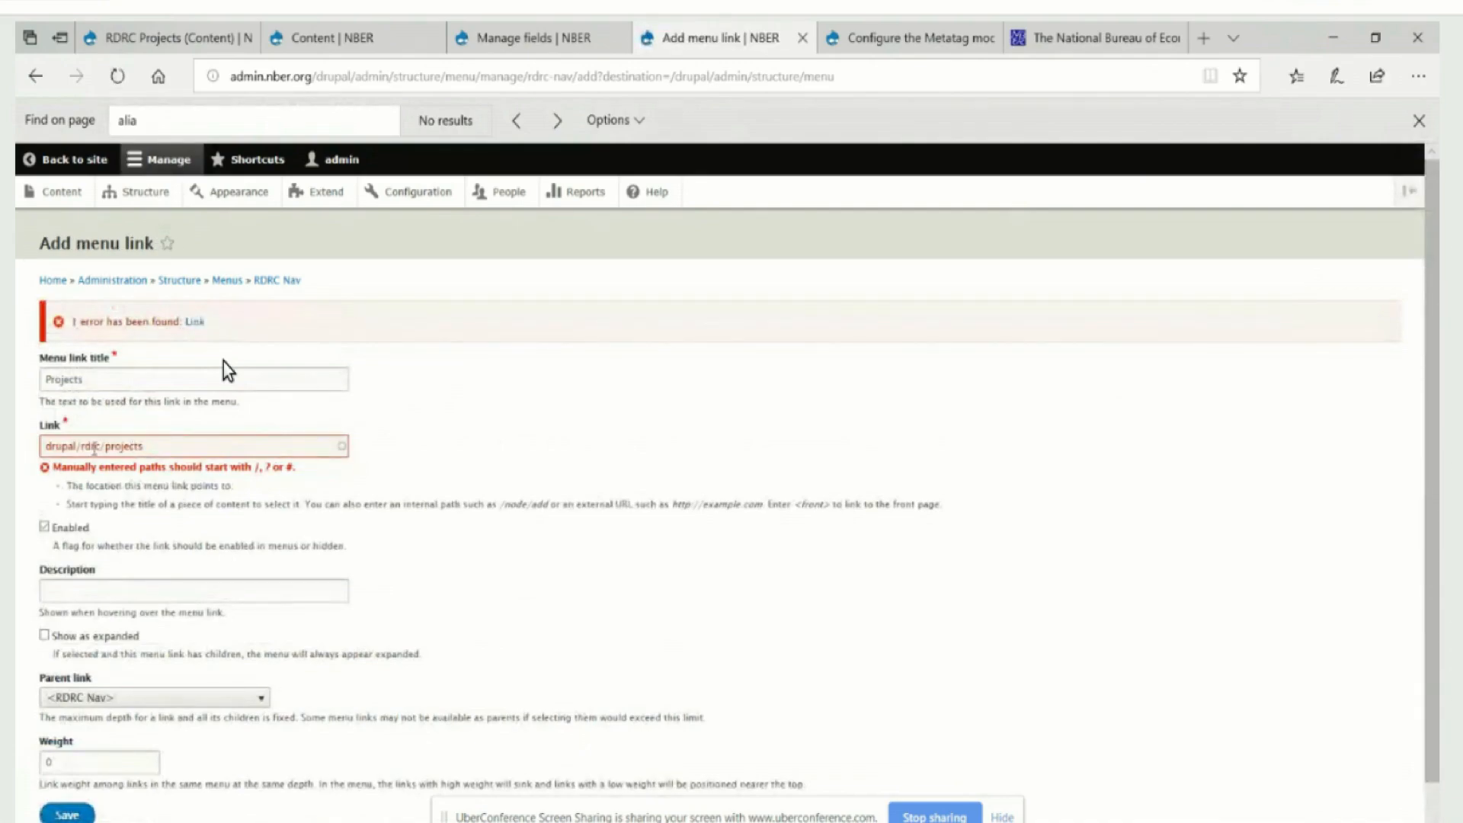
- Correct the Projects menu link's target to /rdrc/projects and save it
{"action": "left_click_drag", "start_coordinate": [75, 445], "coordinate": [37, 451]}
{"action": "key", "text": "BackSpace"}
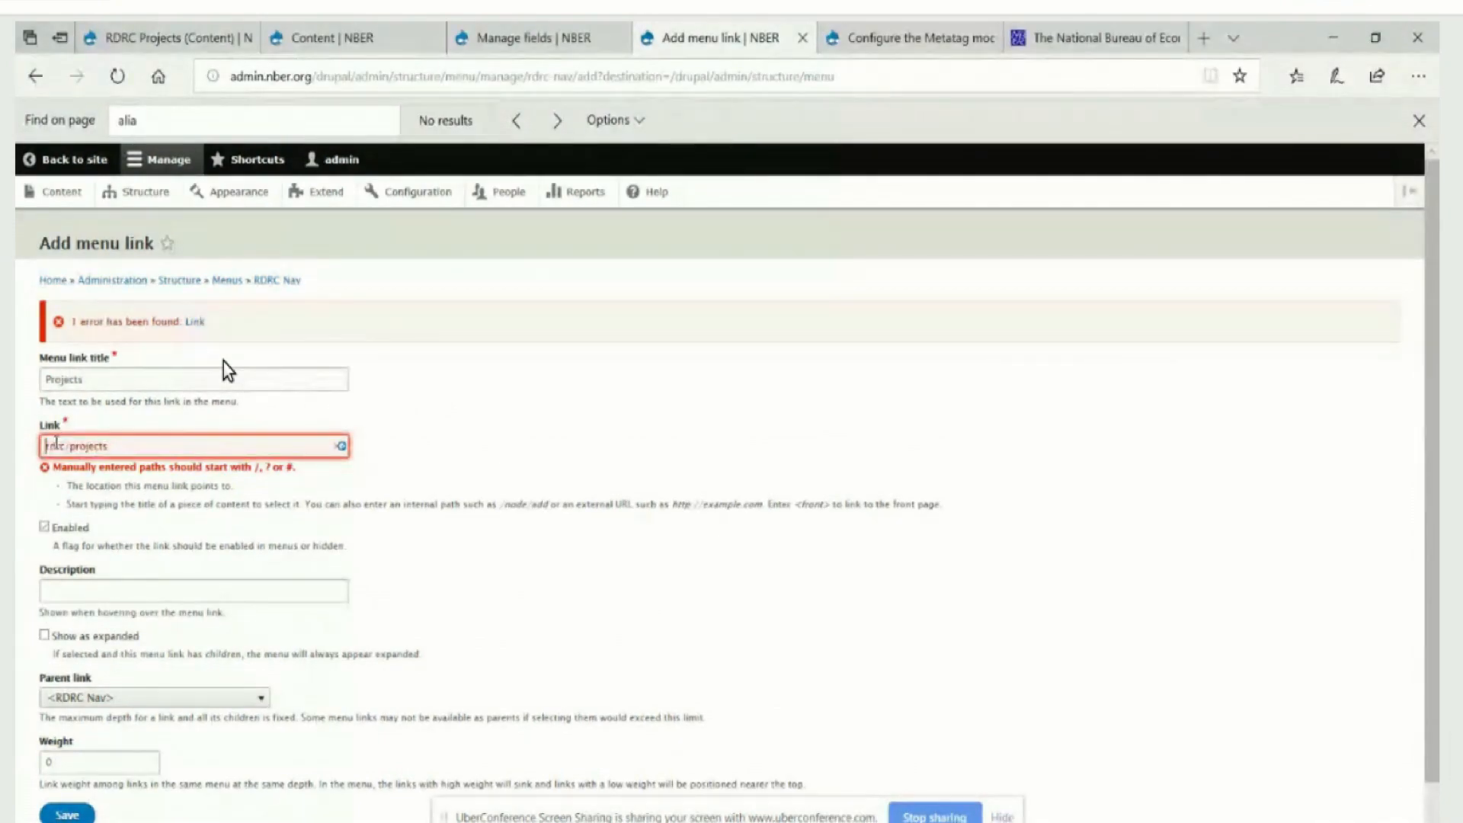
{"action": "type", "text": "/"}
{"action": "left_click", "coordinate": [67, 814]}
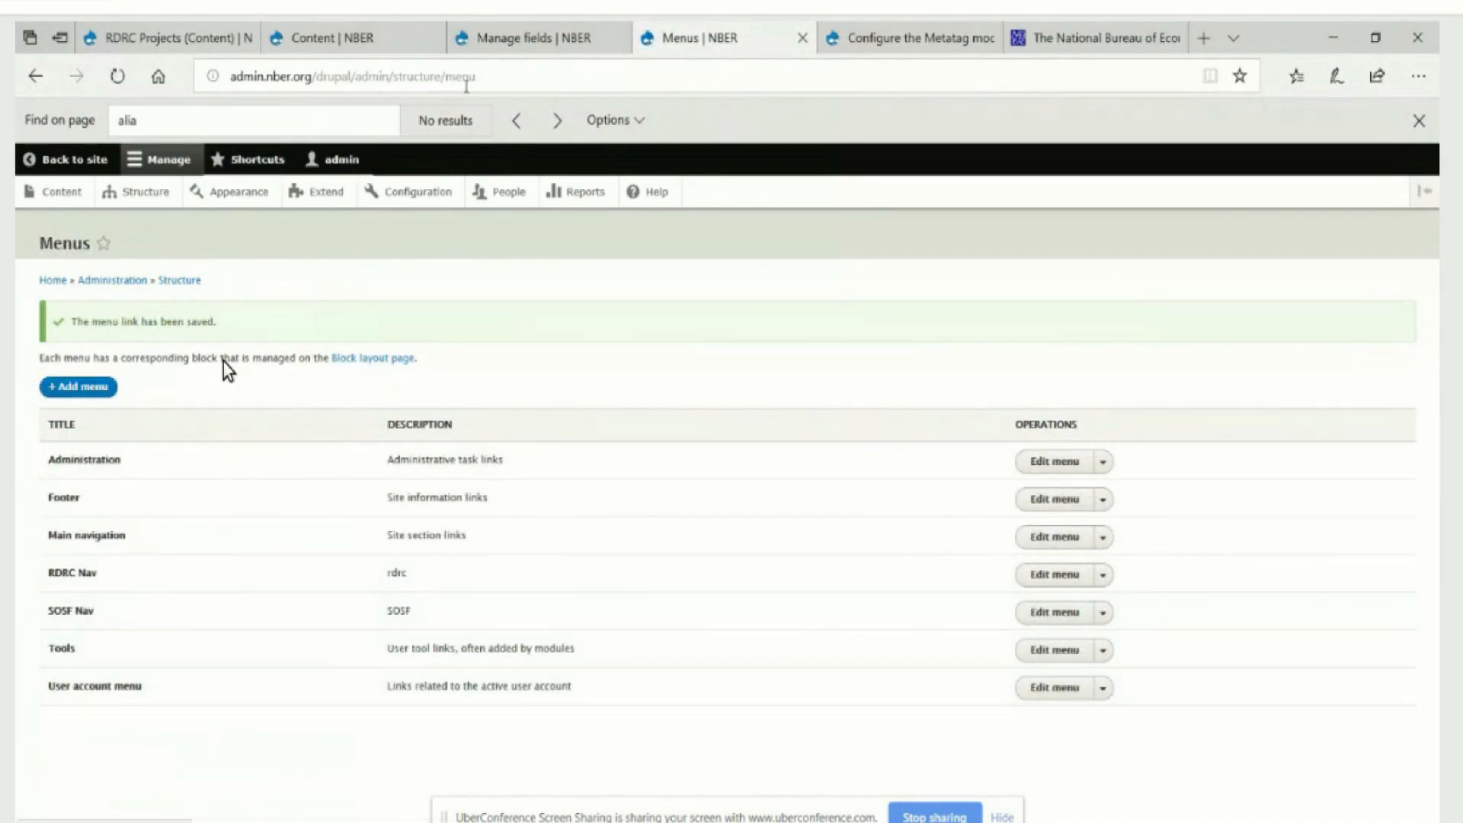
- Reload the content list, look at the site page reached from the RDRC Projects view, and return to the view
{"action": "left_click", "coordinate": [533, 38]}
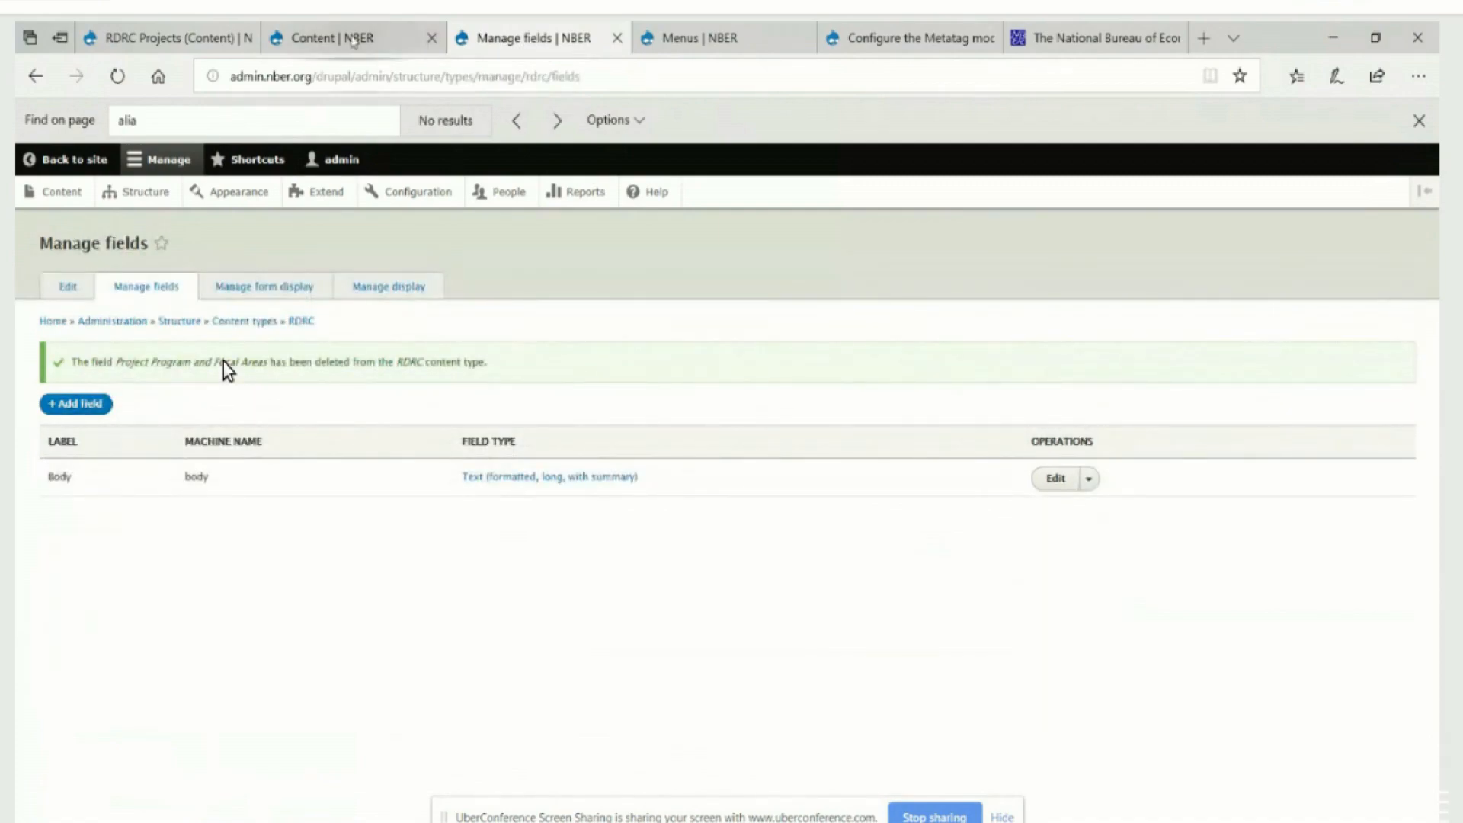
{"action": "left_click", "coordinate": [343, 42]}
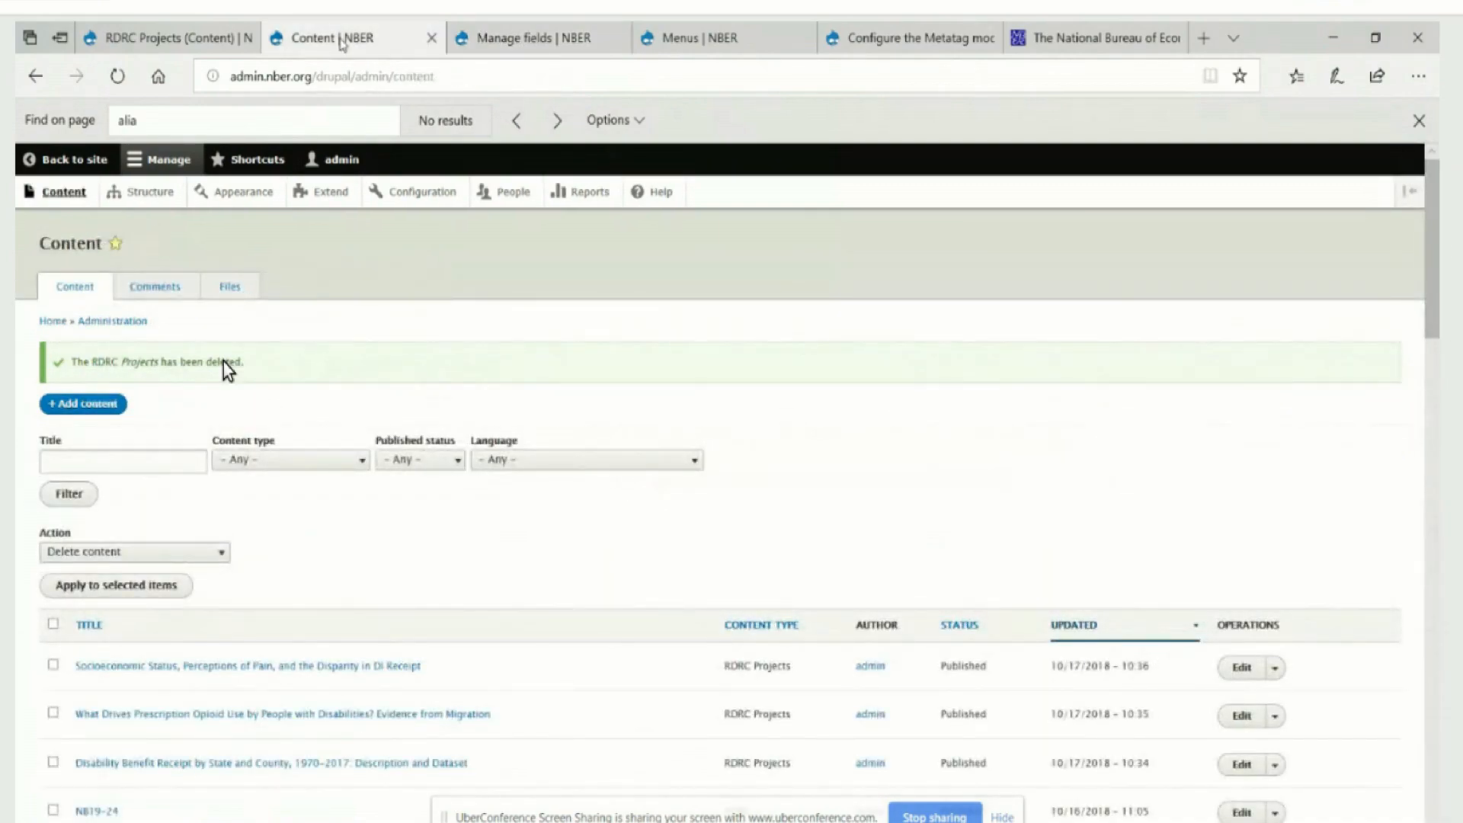
{"action": "left_click", "coordinate": [117, 83]}
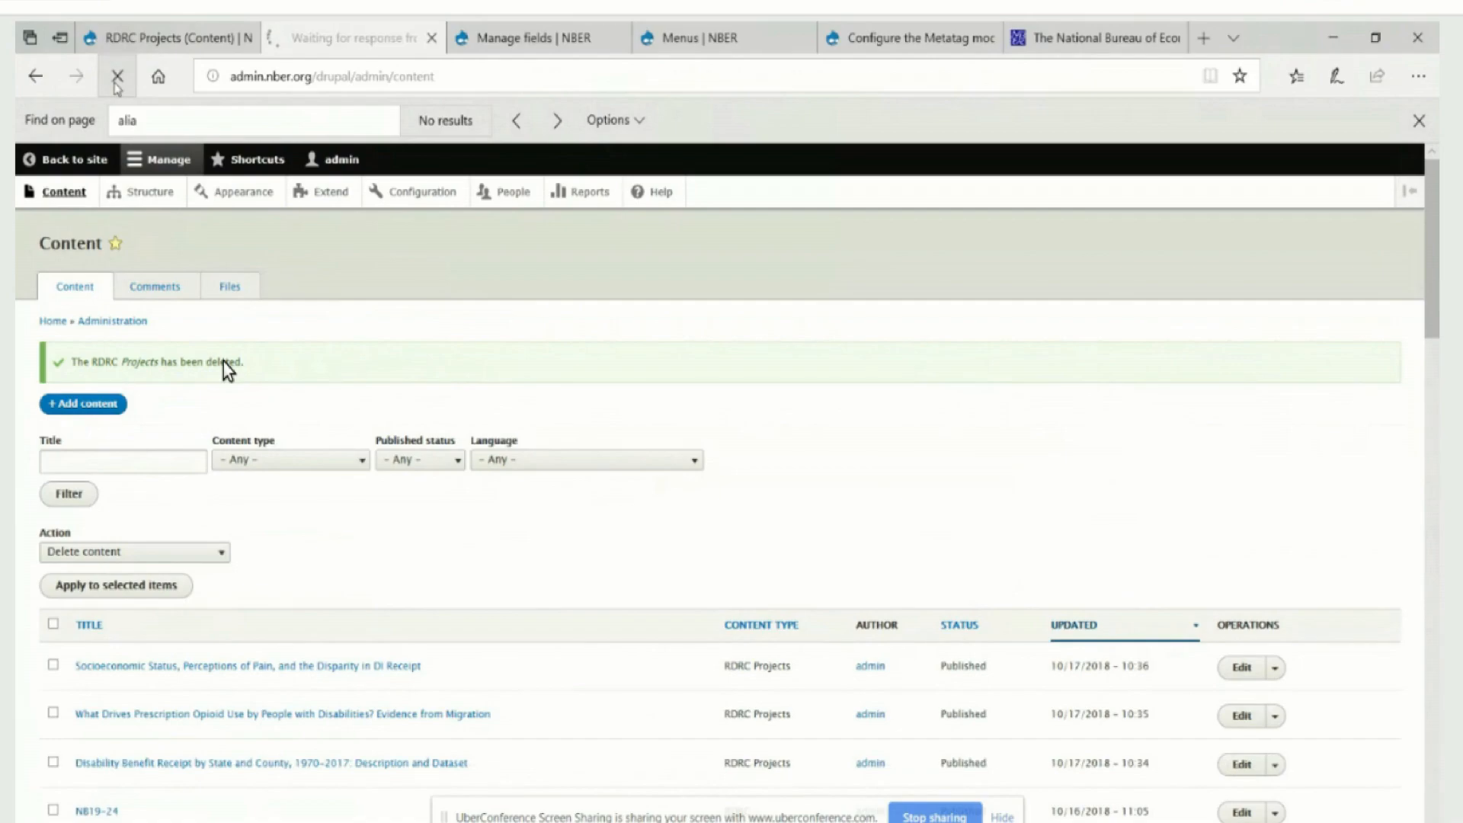
{"action": "left_click", "coordinate": [183, 40]}
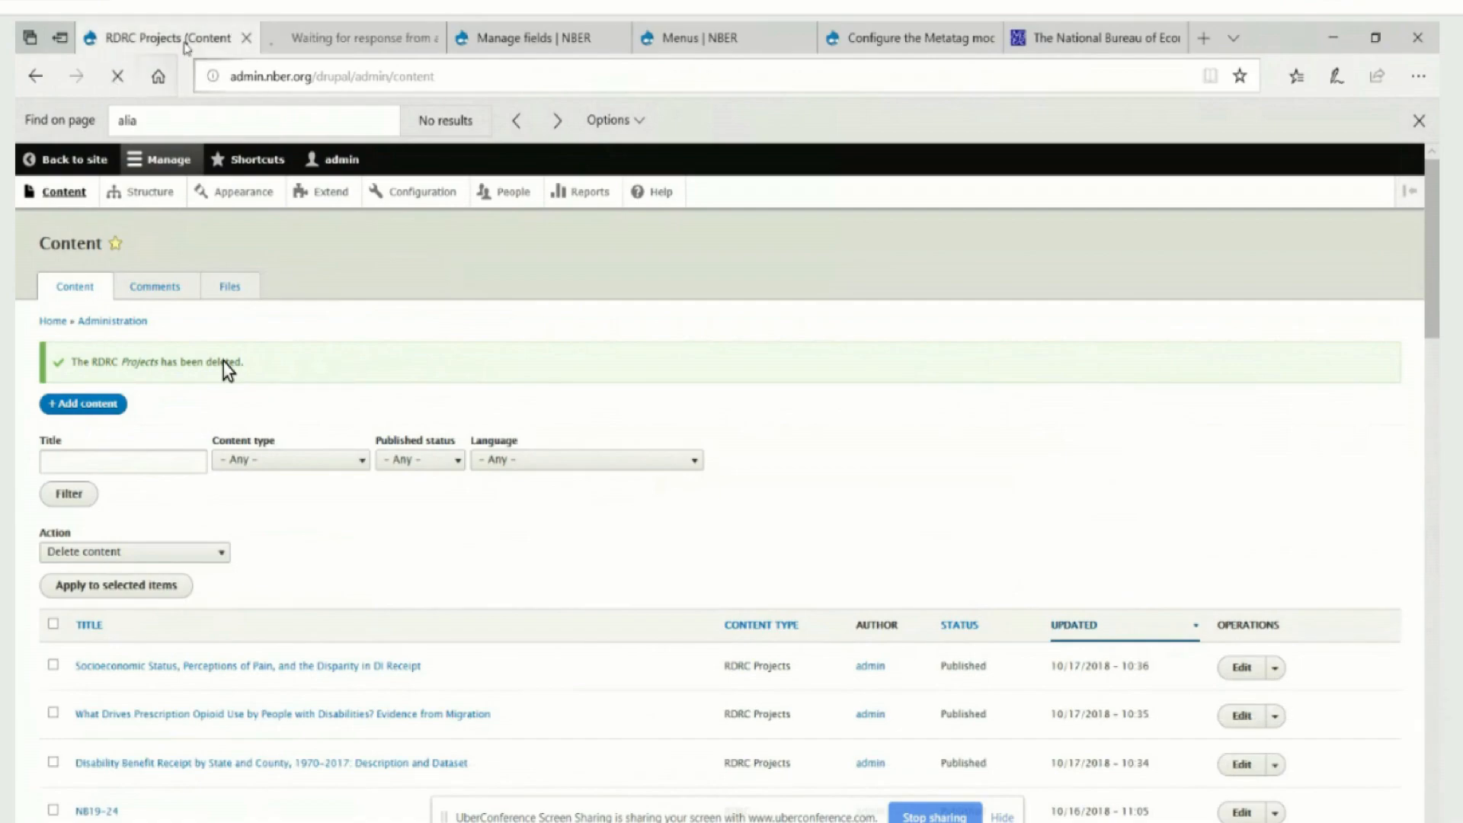
{"action": "left_click", "coordinate": [51, 163]}
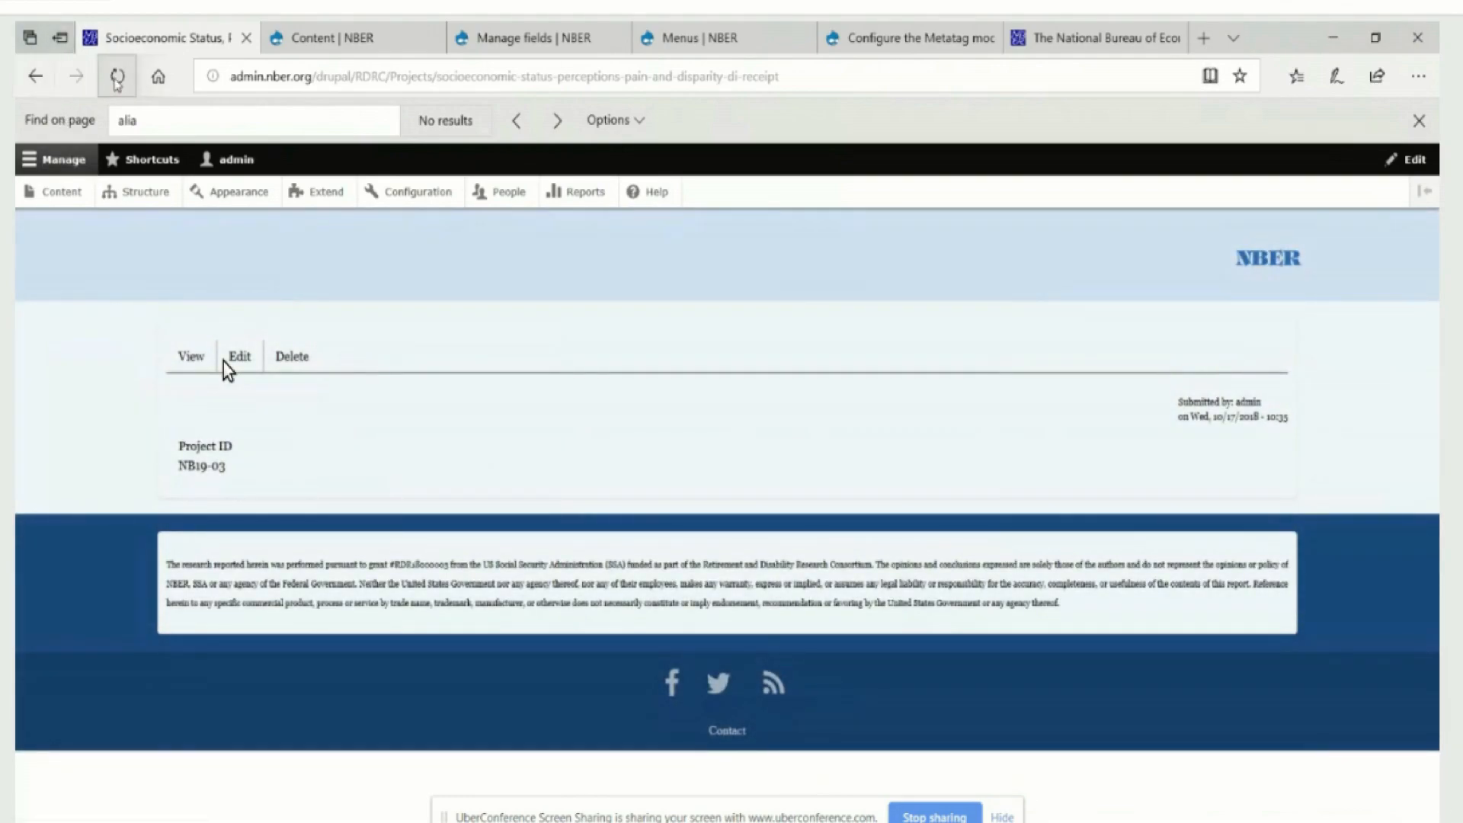
{"action": "left_click", "coordinate": [48, 79]}
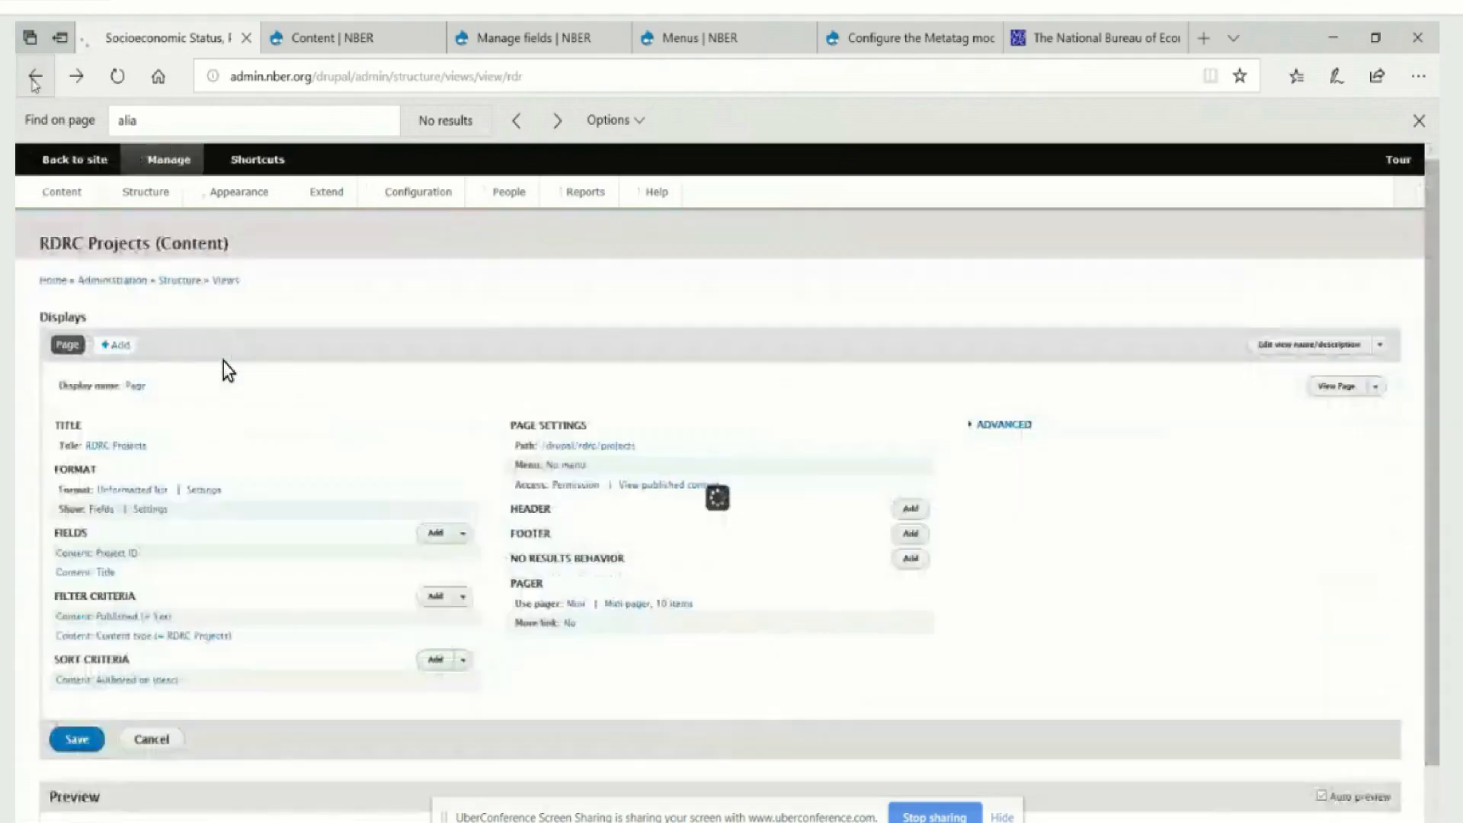
- Return from the menu list to the NB19-01 page, test its Projects navigation link, and go back
{"action": "left_click", "coordinate": [661, 36]}
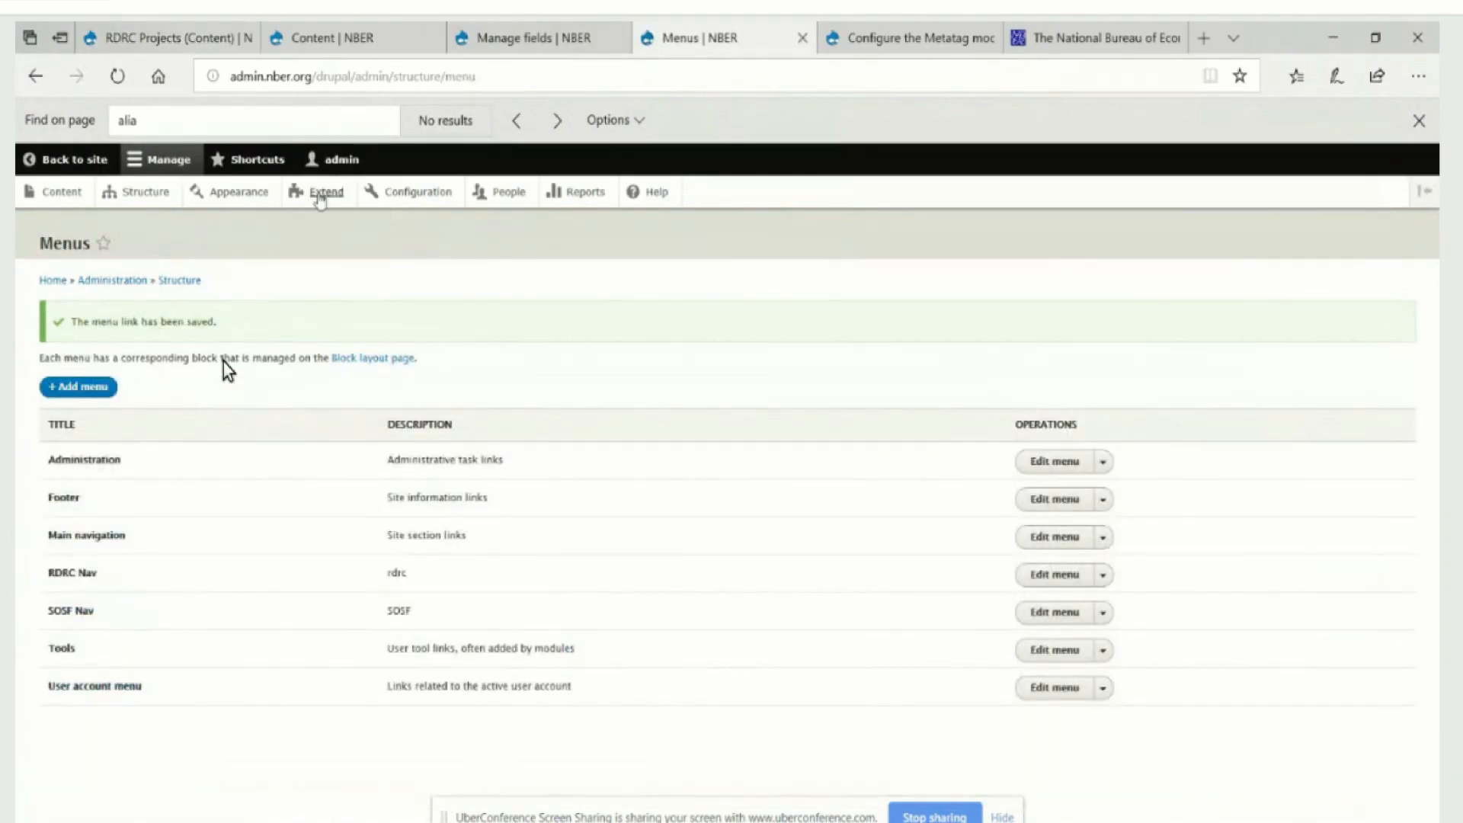
{"action": "left_click", "coordinate": [62, 162]}
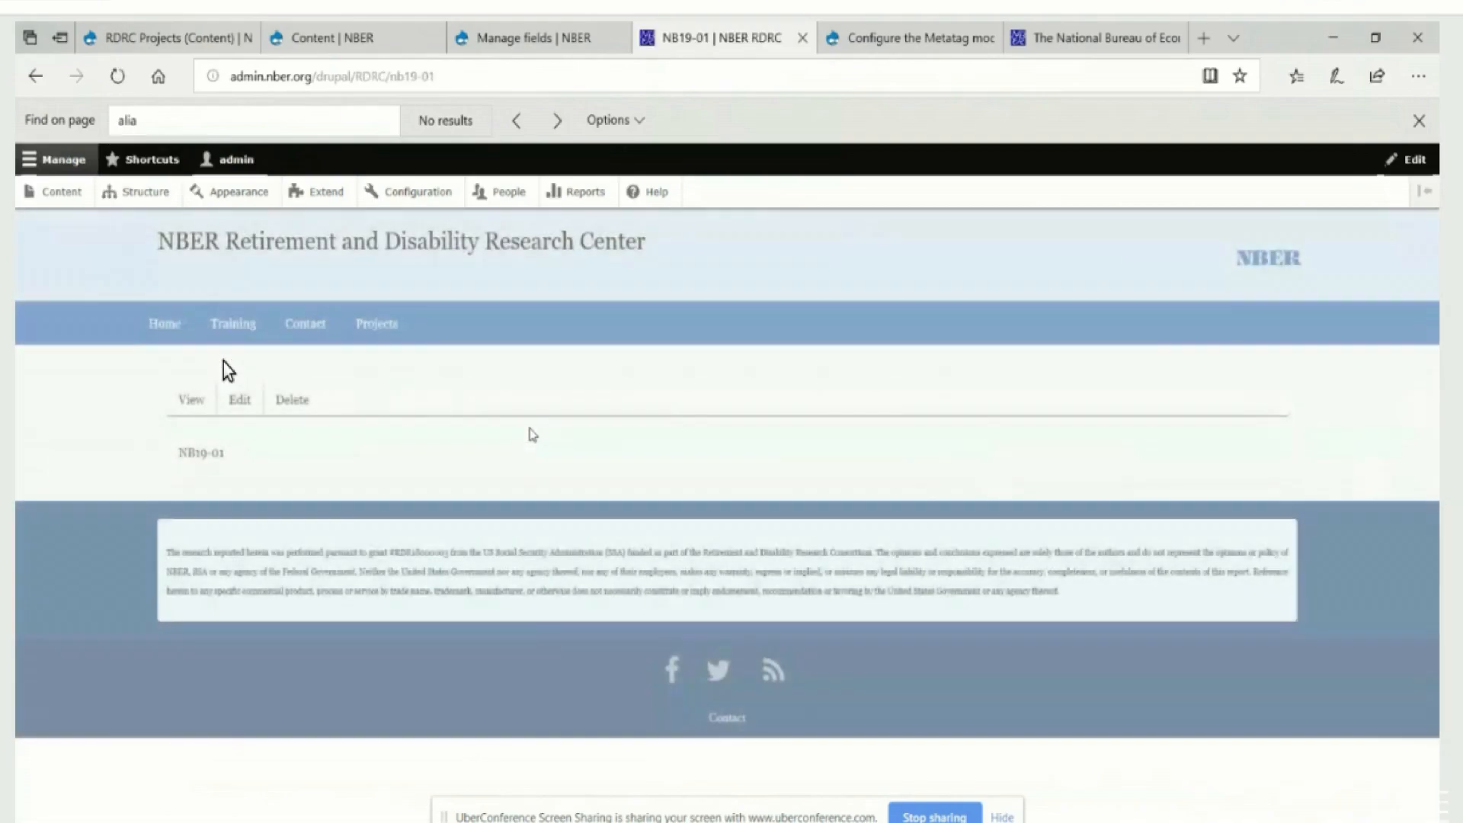
{"action": "left_click", "coordinate": [369, 329]}
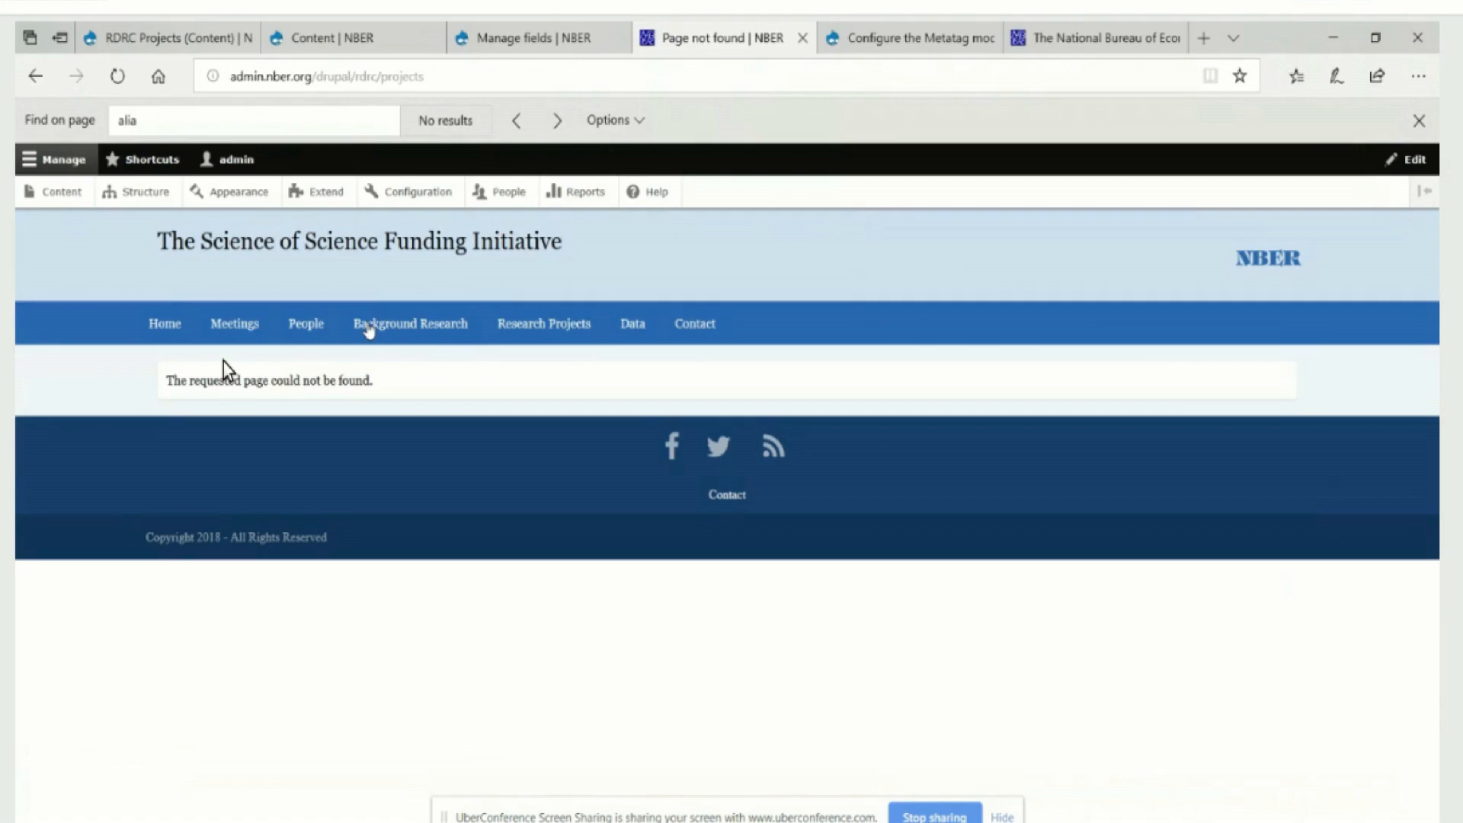
{"action": "left_click_drag", "start_coordinate": [375, 380], "coordinate": [169, 379]}
{"action": "key", "text": "alt+Left"}
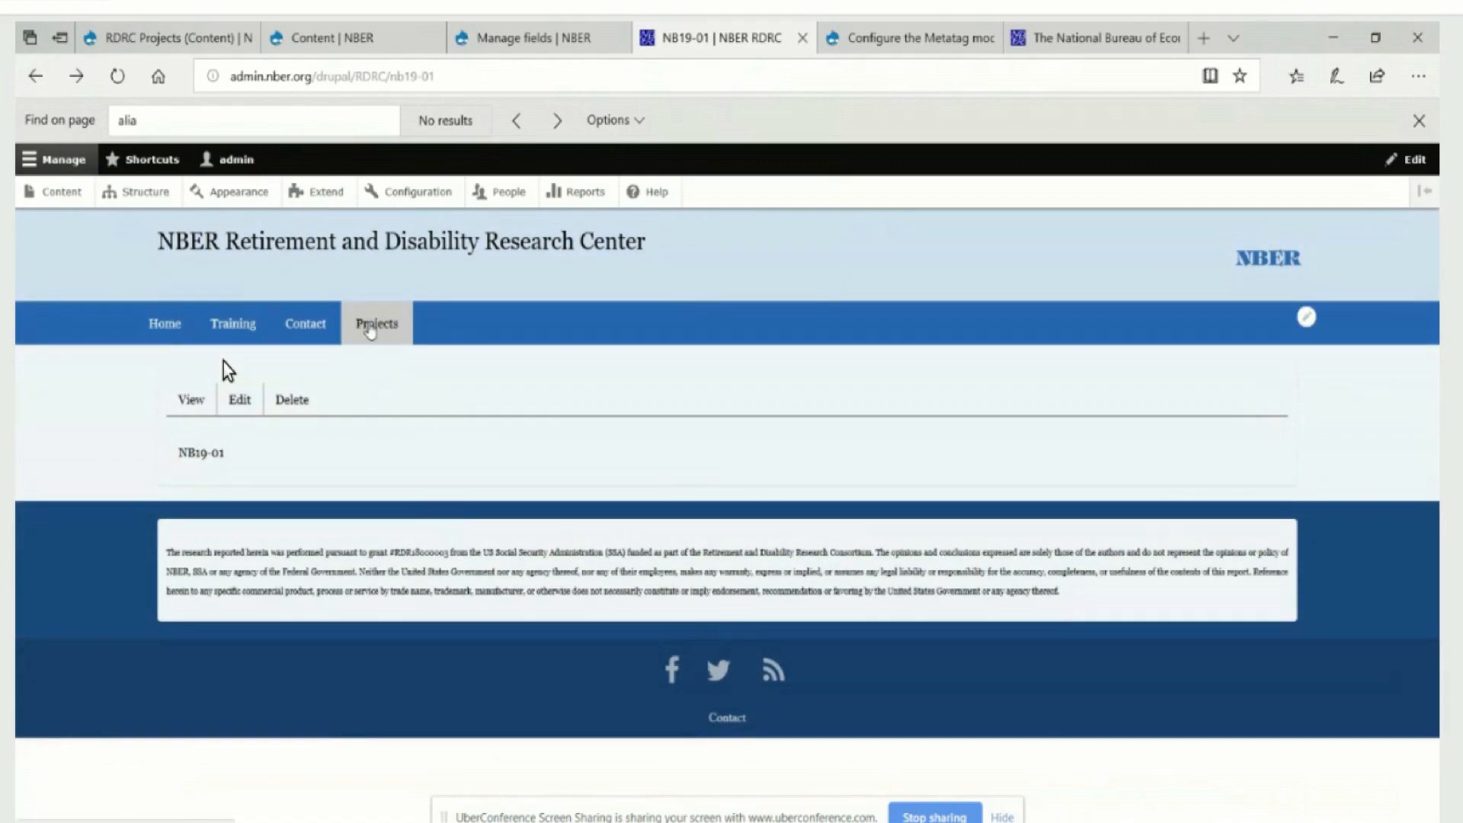
- Change the RDRC Projects view's page path to /rdrc/projects and apply it
{"action": "left_click", "coordinate": [199, 29]}
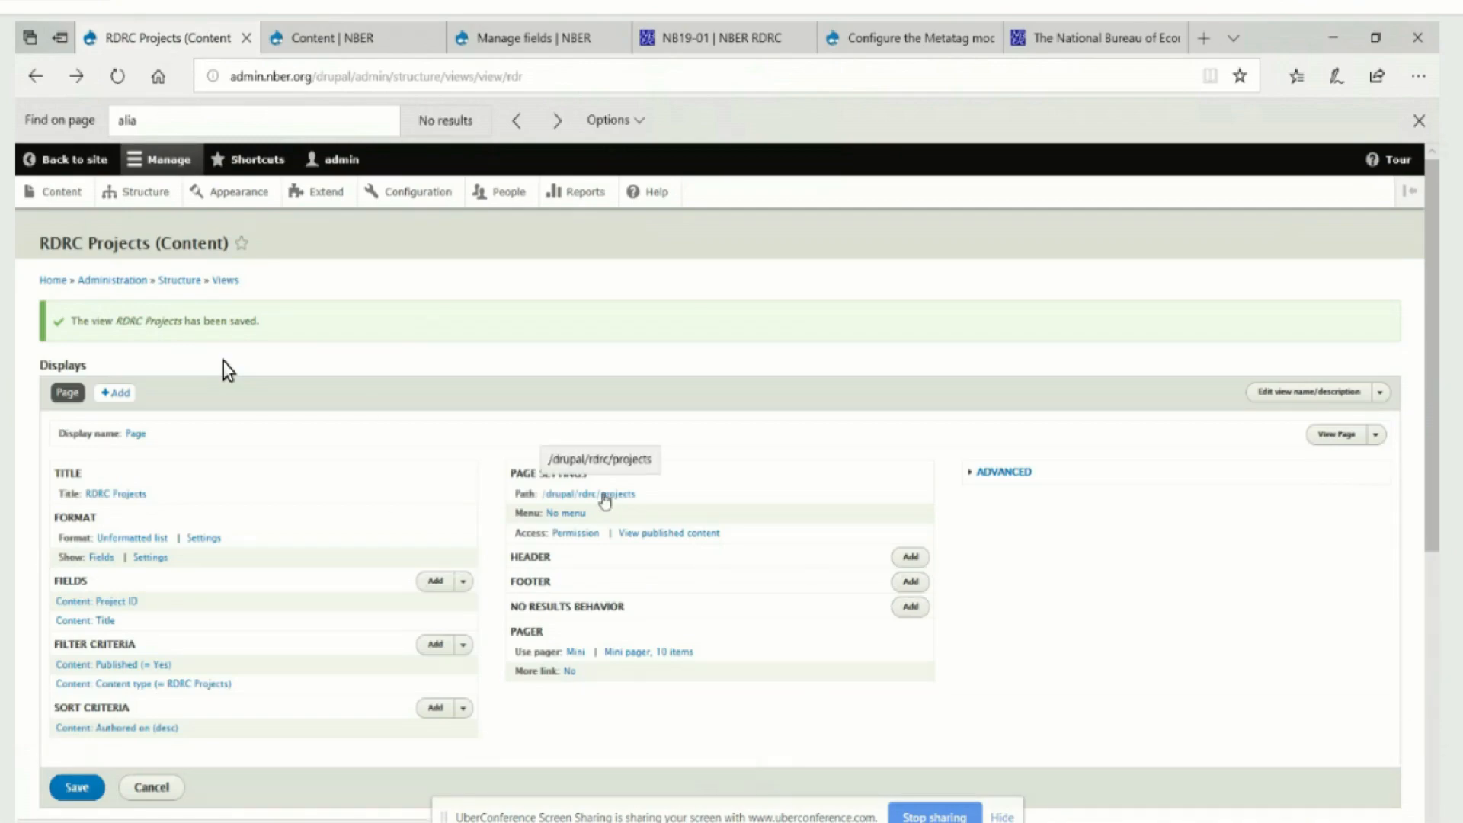
{"action": "left_click", "coordinate": [604, 496]}
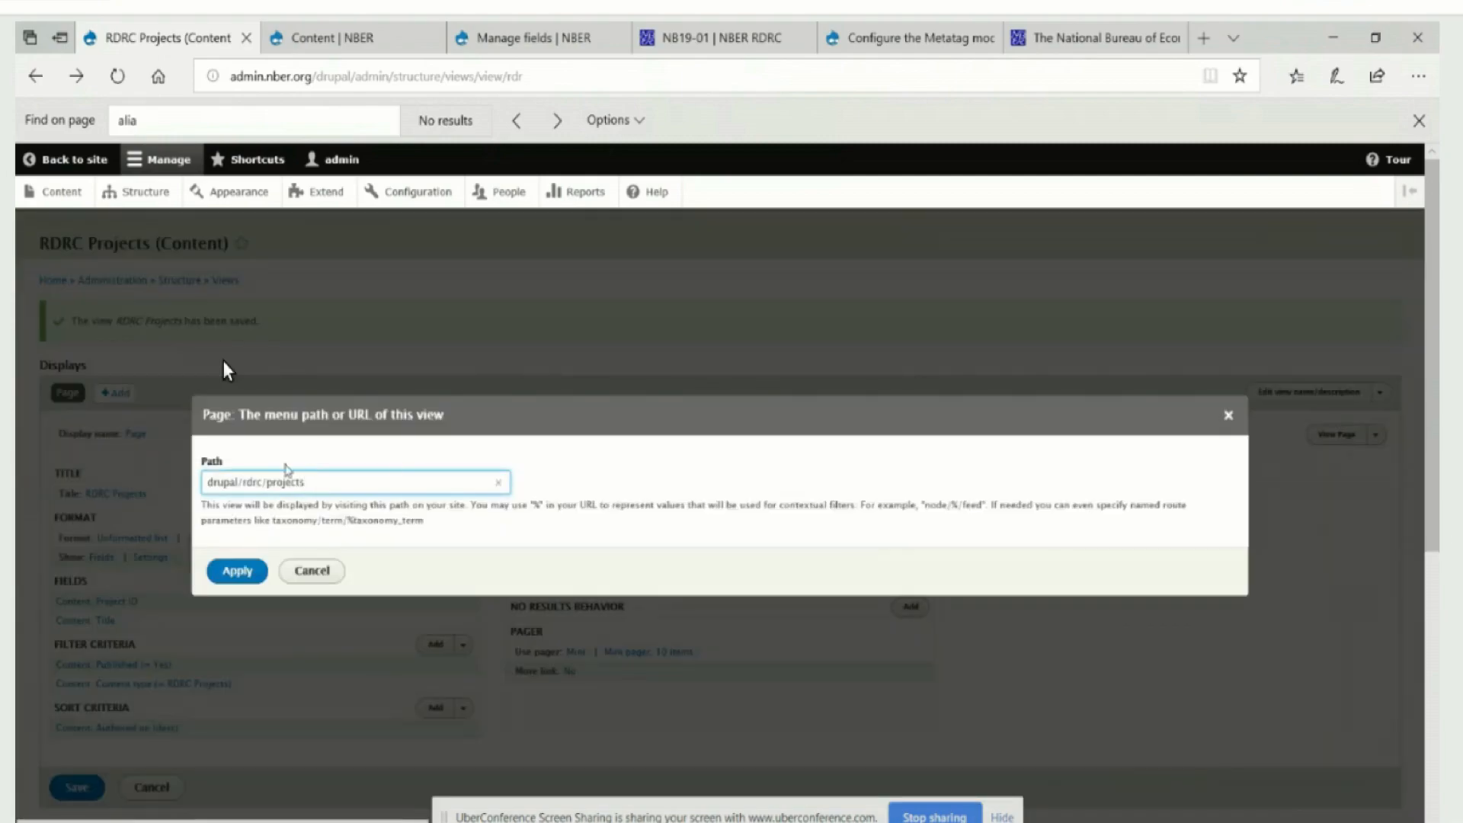
{"action": "left_click_drag", "start_coordinate": [244, 483], "coordinate": [179, 483]}
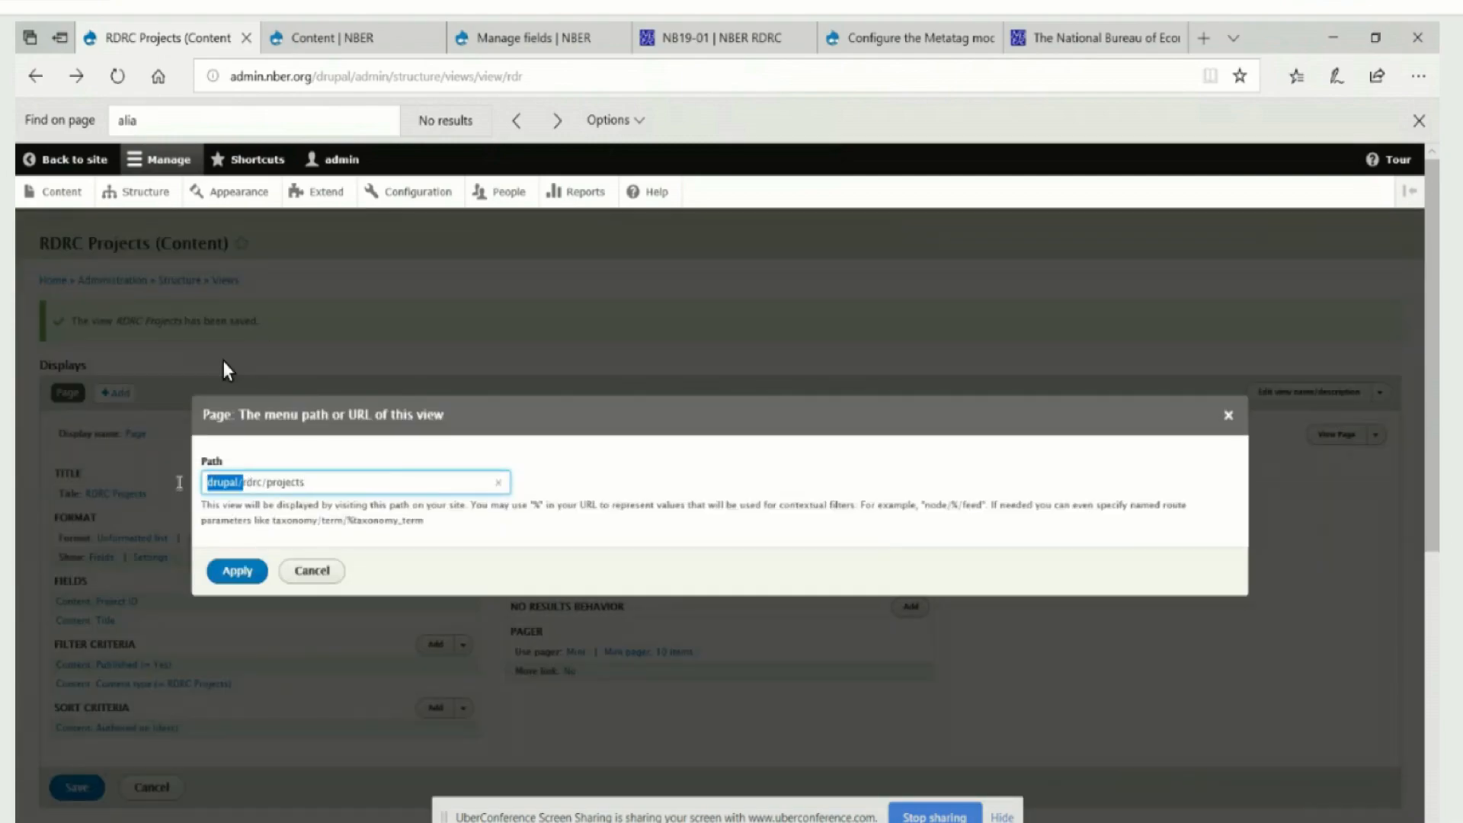
{"action": "key", "text": "BackSpace"}
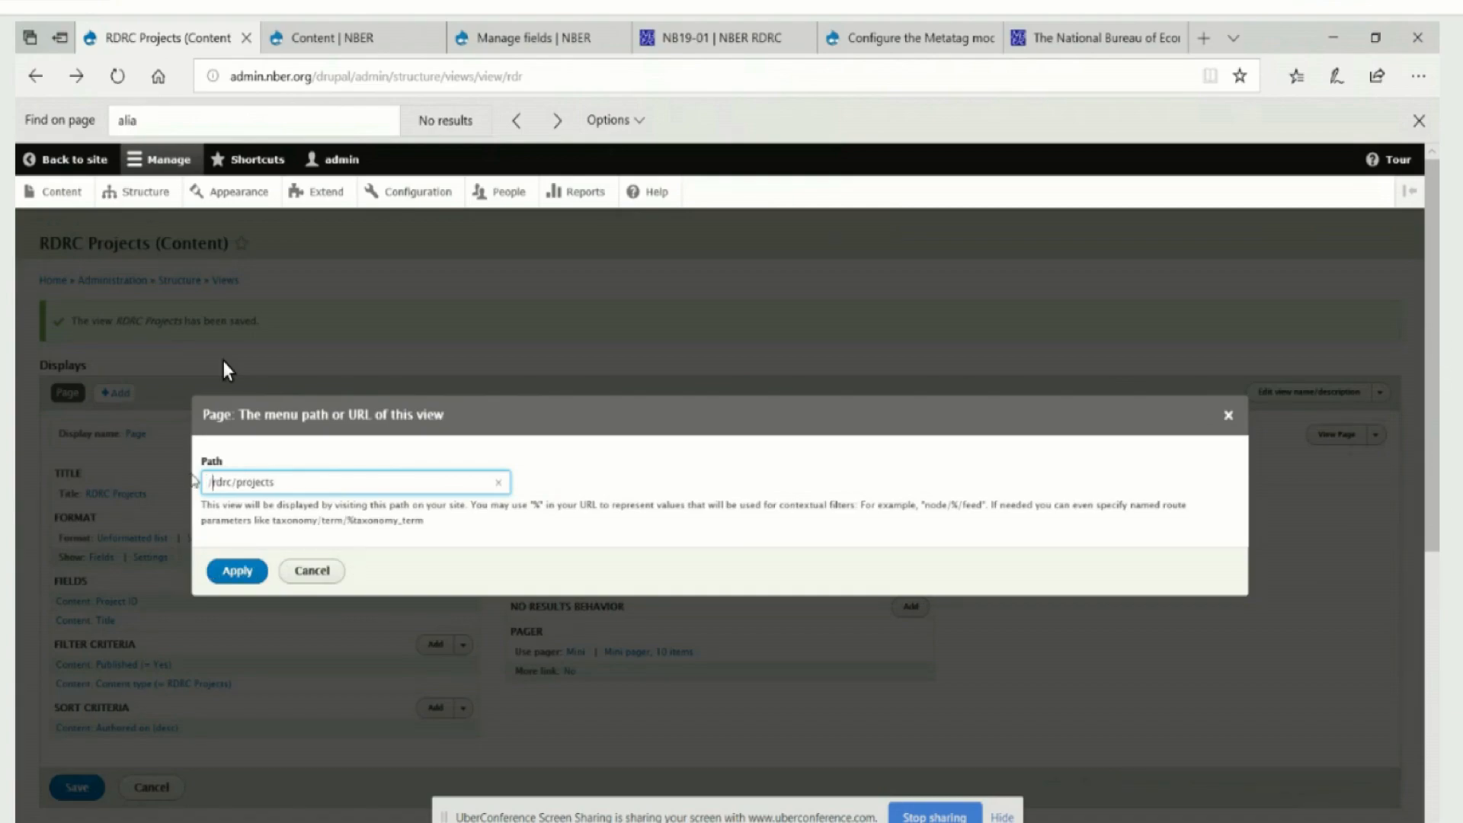
{"action": "left_click", "coordinate": [237, 573]}
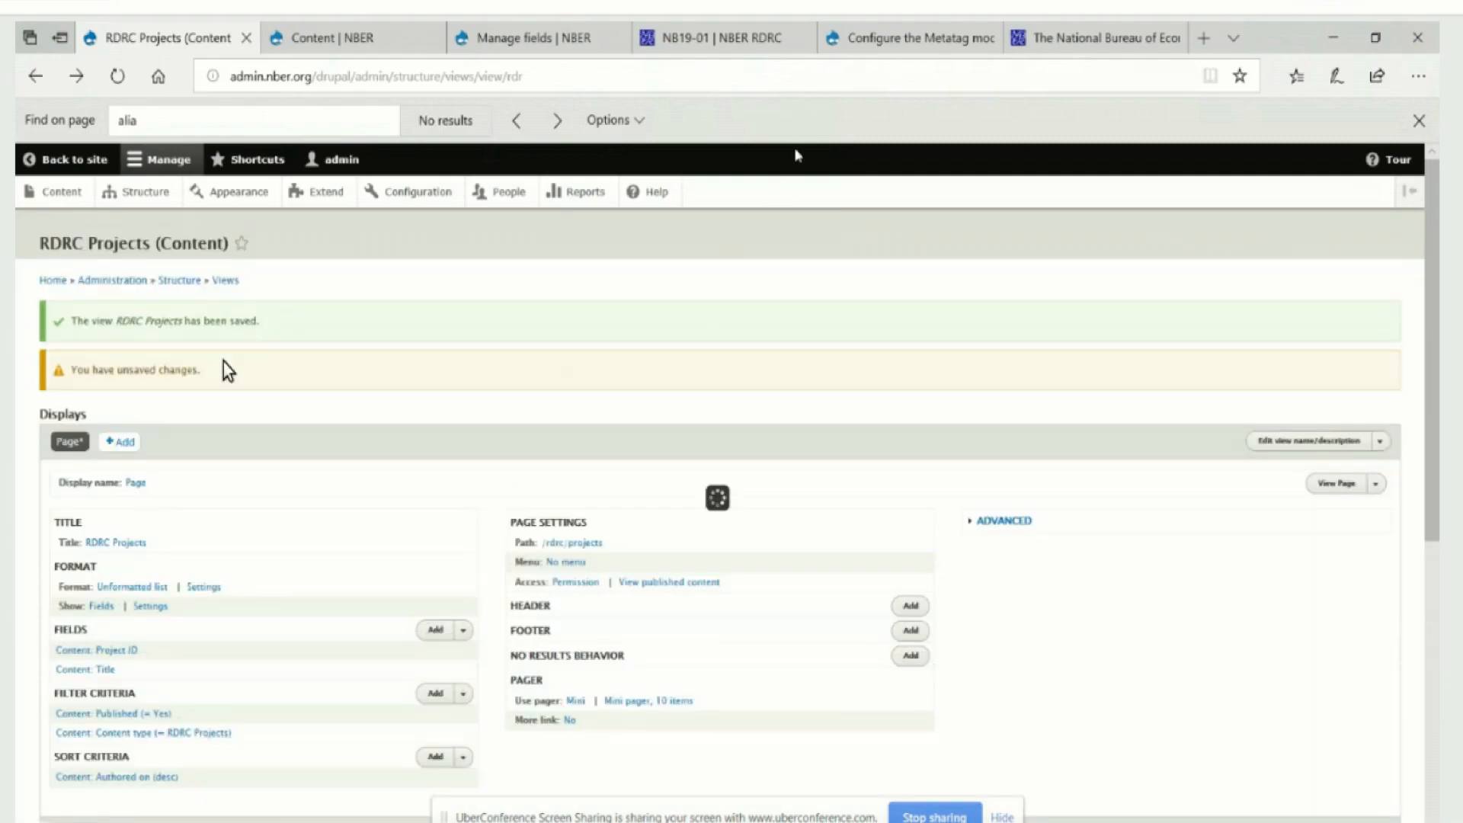
- Return to the NB19-01 page, reload it and test its Projects navigation link
{"action": "left_click", "coordinate": [387, 44]}
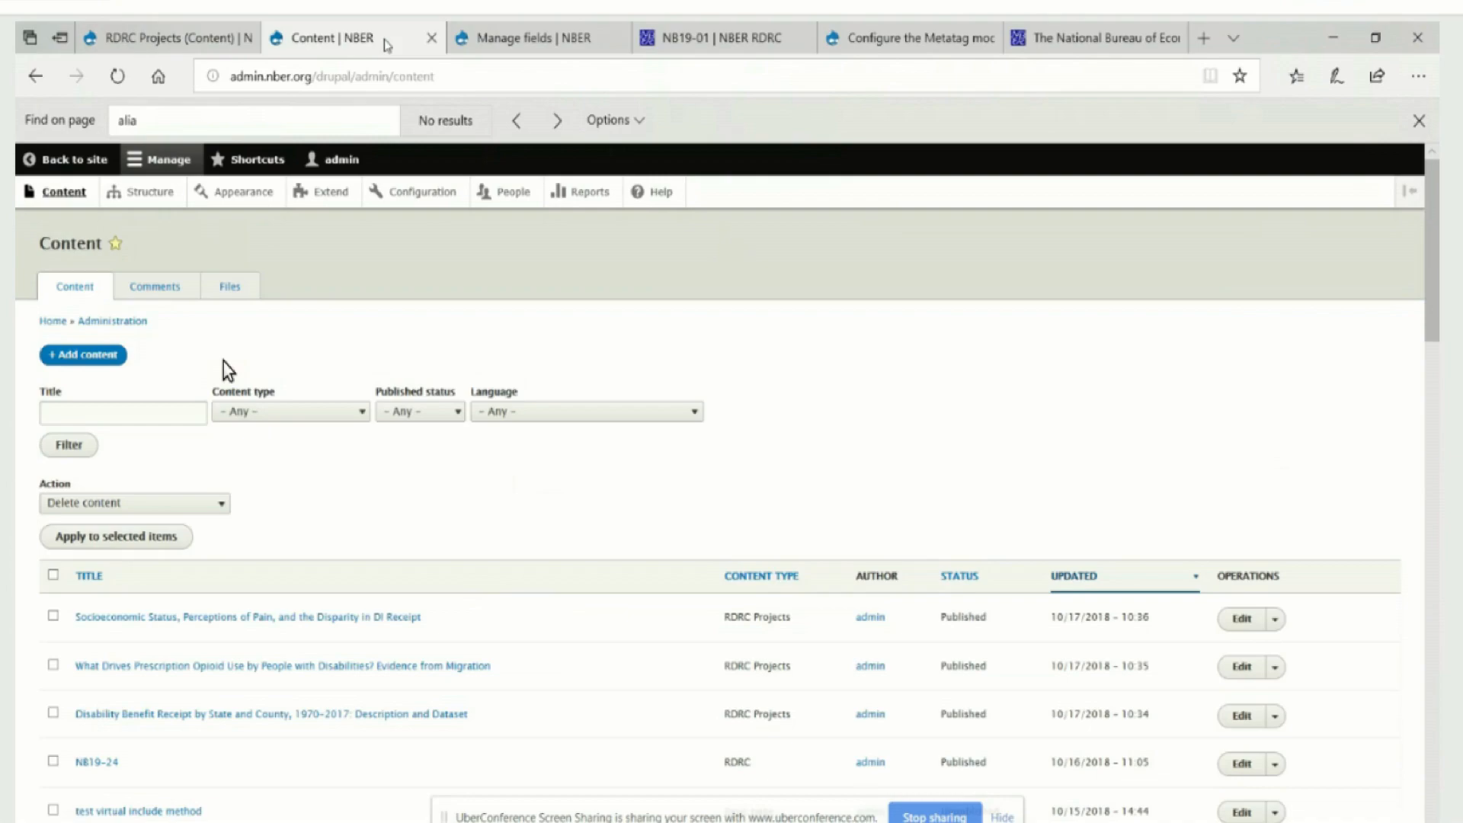
{"action": "left_click", "coordinate": [488, 46]}
{"action": "key", "text": "ctrl+Tab"}
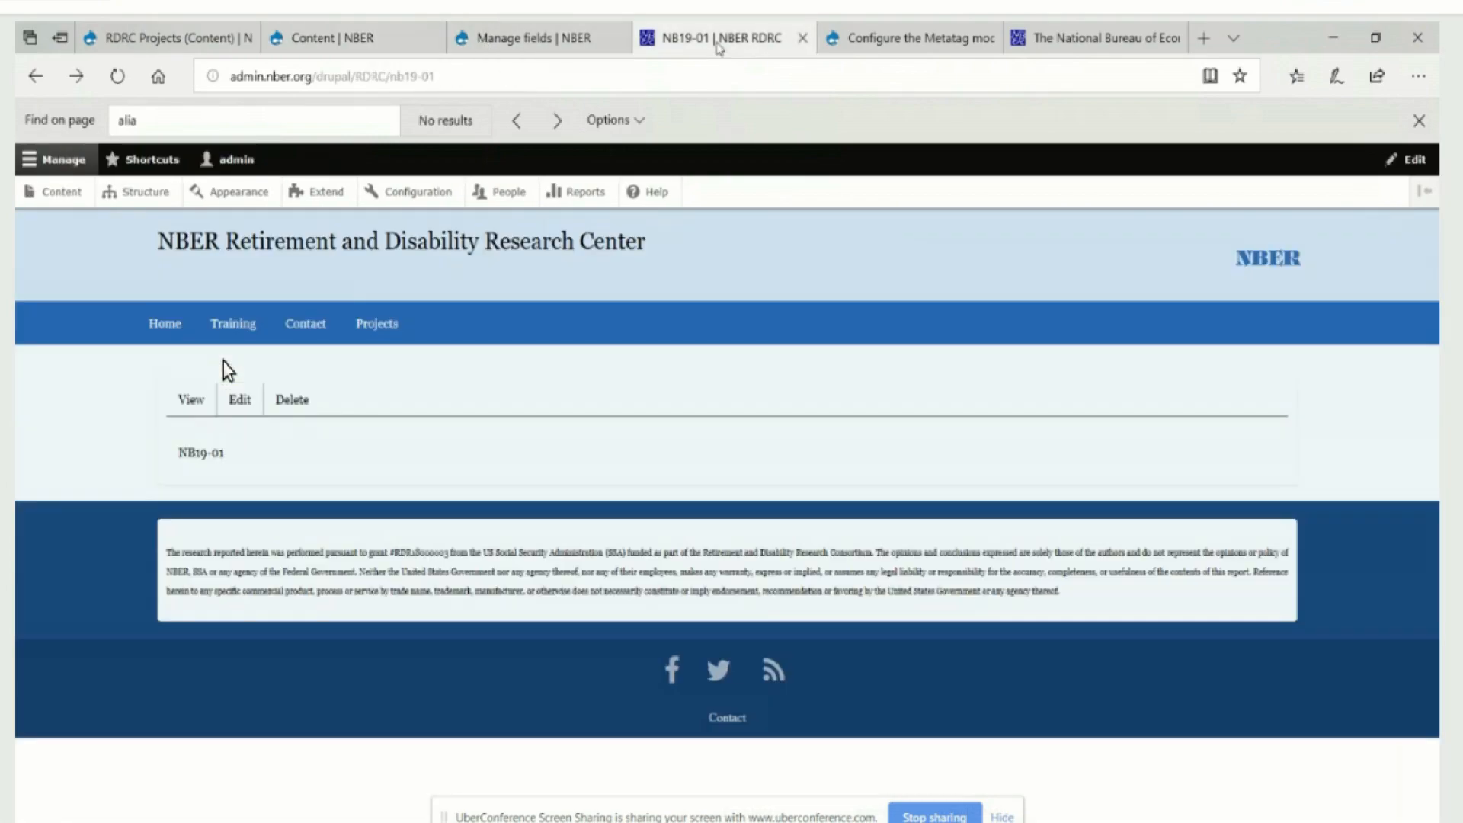
{"action": "left_click", "coordinate": [118, 77]}
{"action": "left_click", "coordinate": [394, 333]}
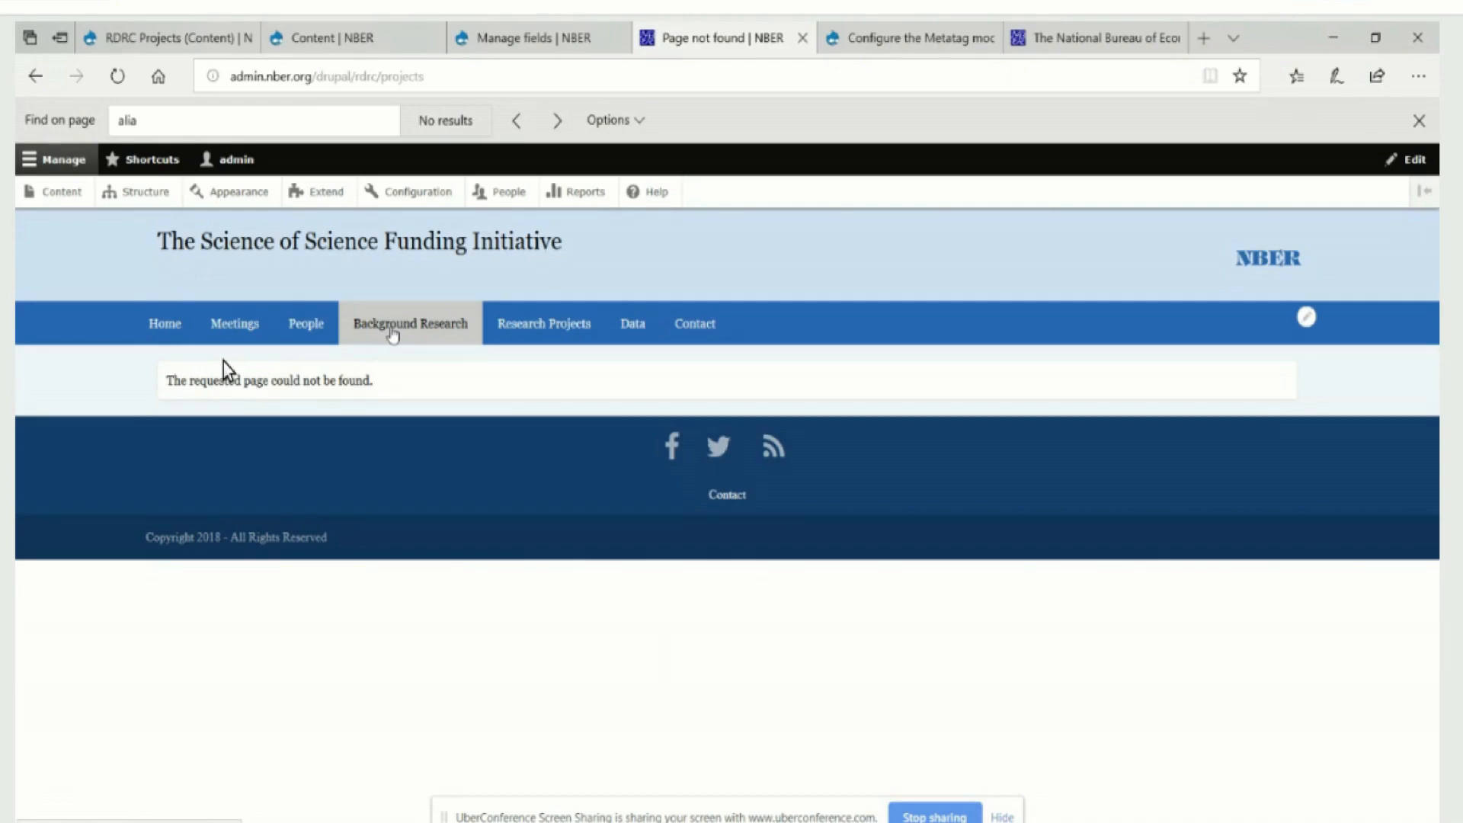
- Save the RDRC Projects view, then return to the rdrc/projects site page and reload it
{"action": "left_click", "coordinate": [153, 35]}
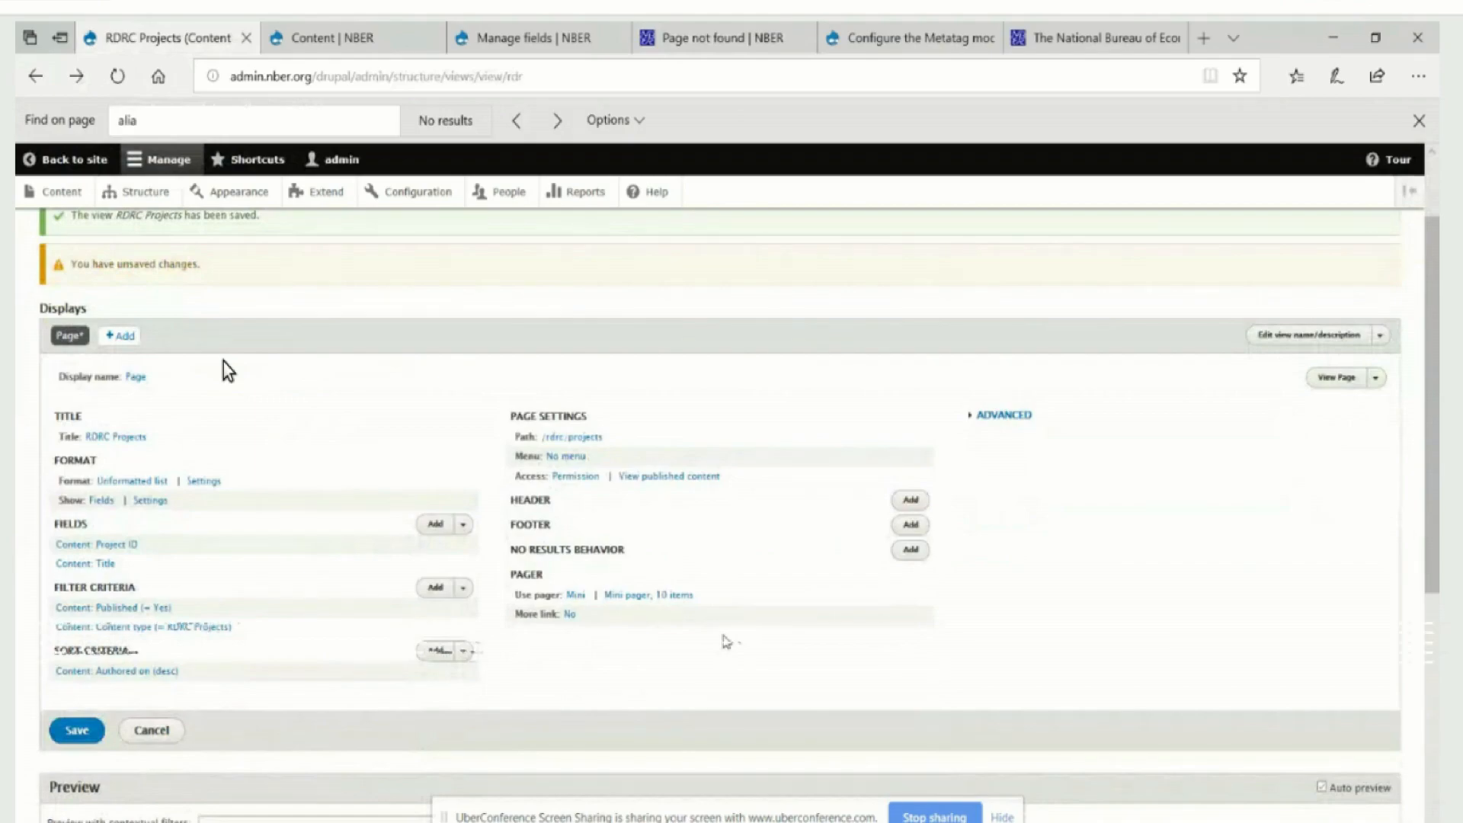
{"action": "left_click", "coordinate": [74, 731]}
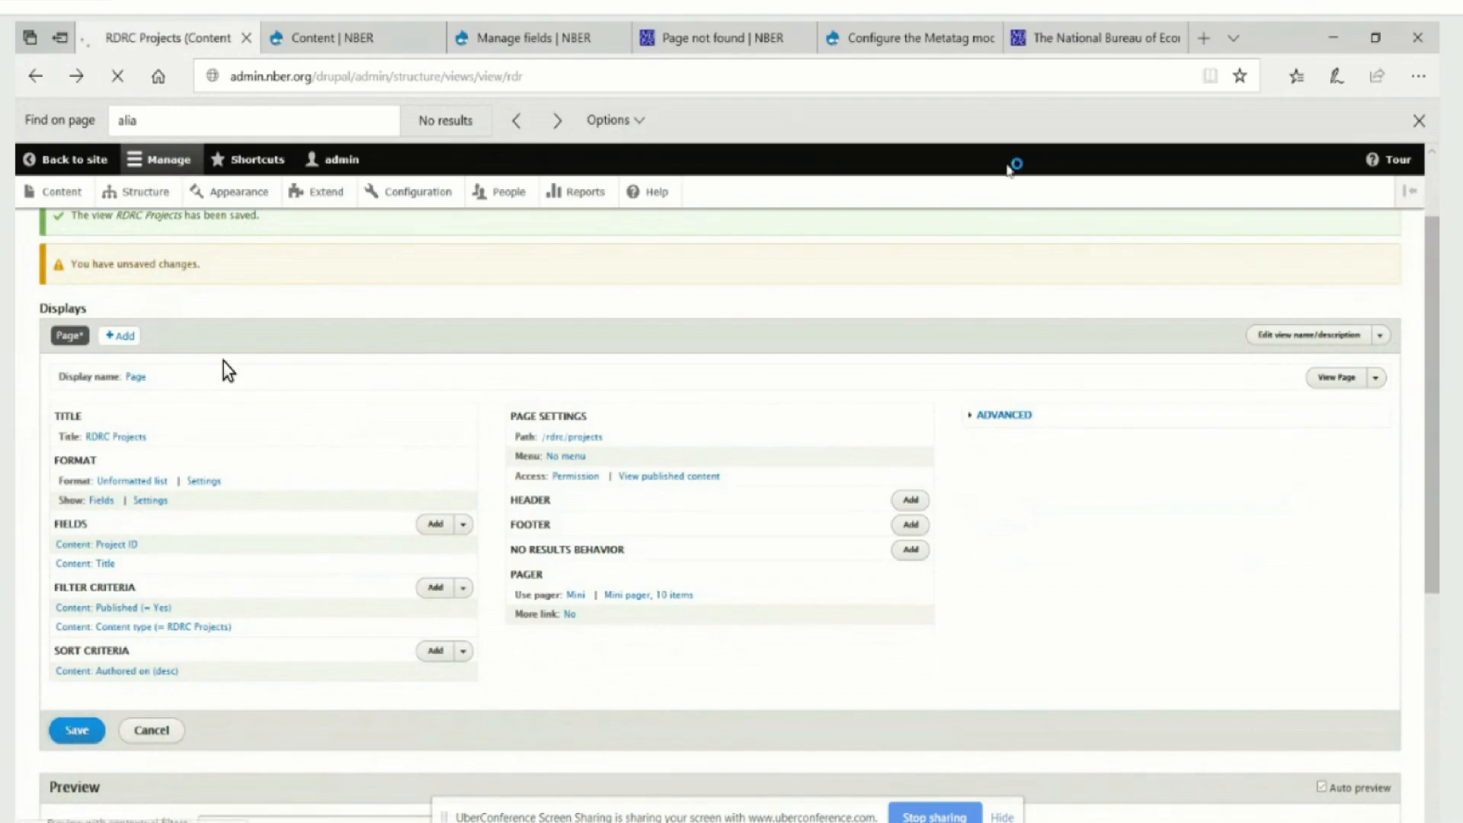
{"action": "mouse_move", "coordinate": [357, 45]}
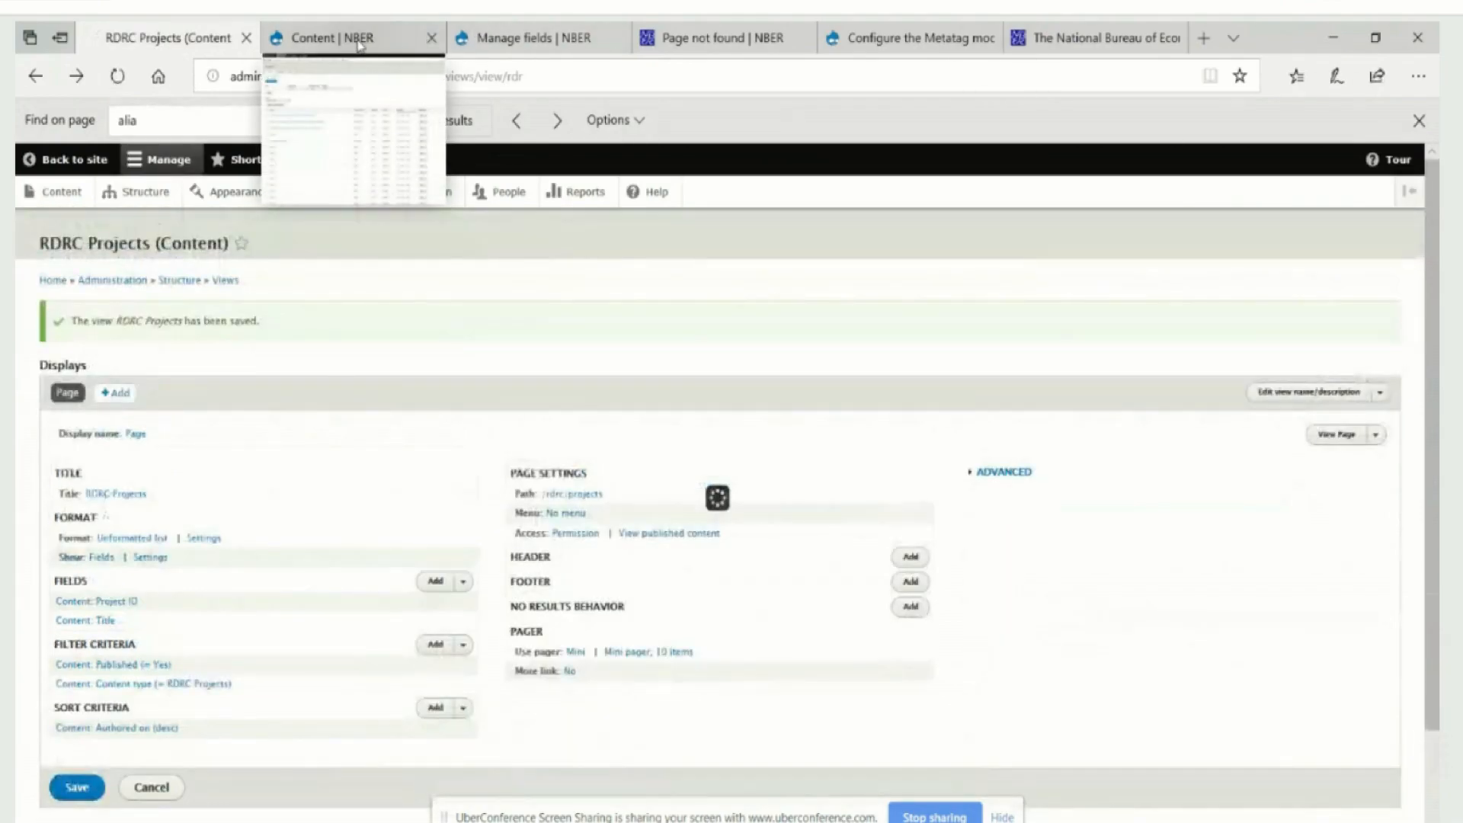
{"action": "left_click", "coordinate": [373, 46]}
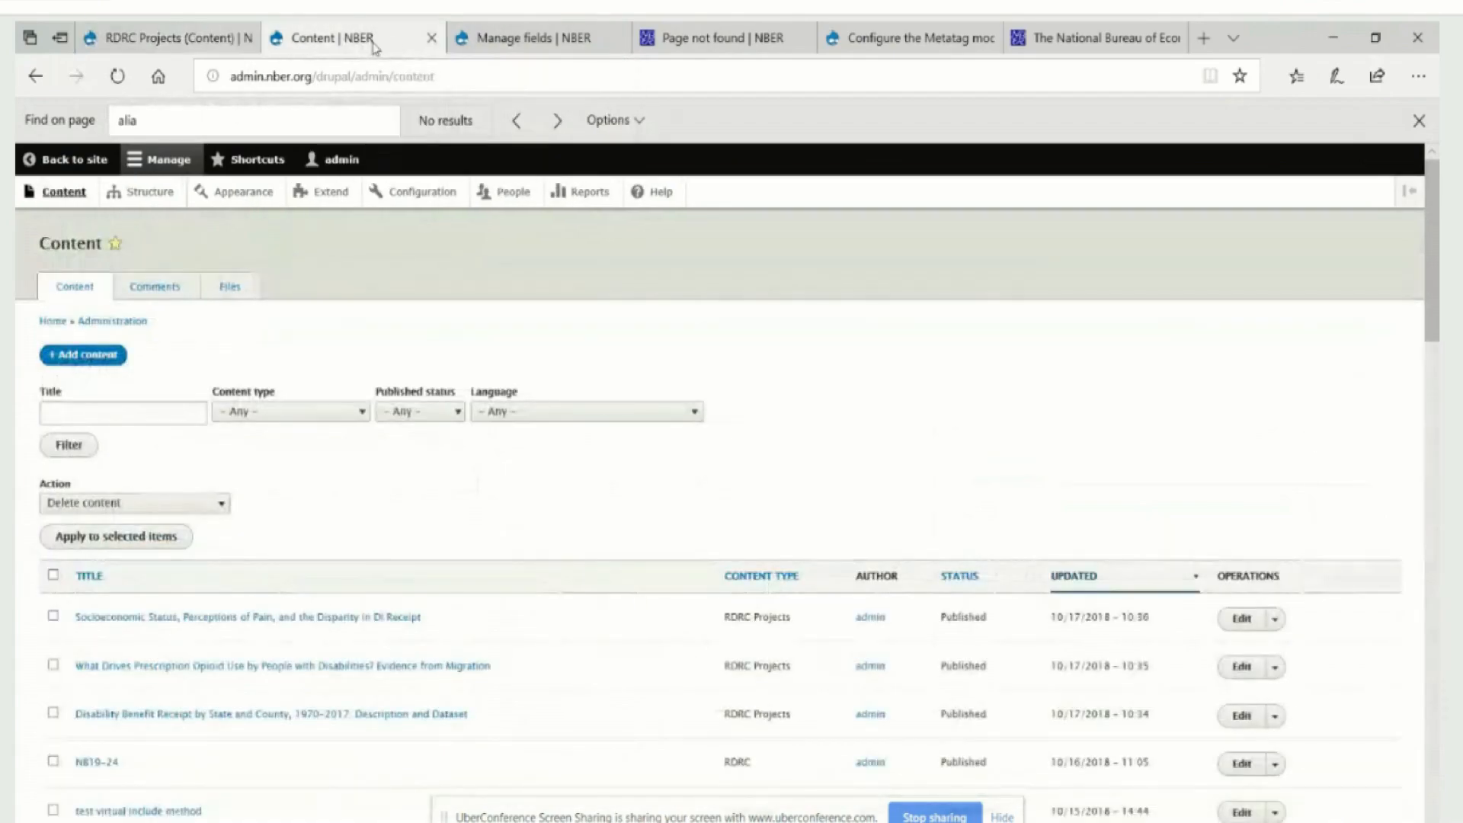
{"action": "left_click", "coordinate": [914, 51]}
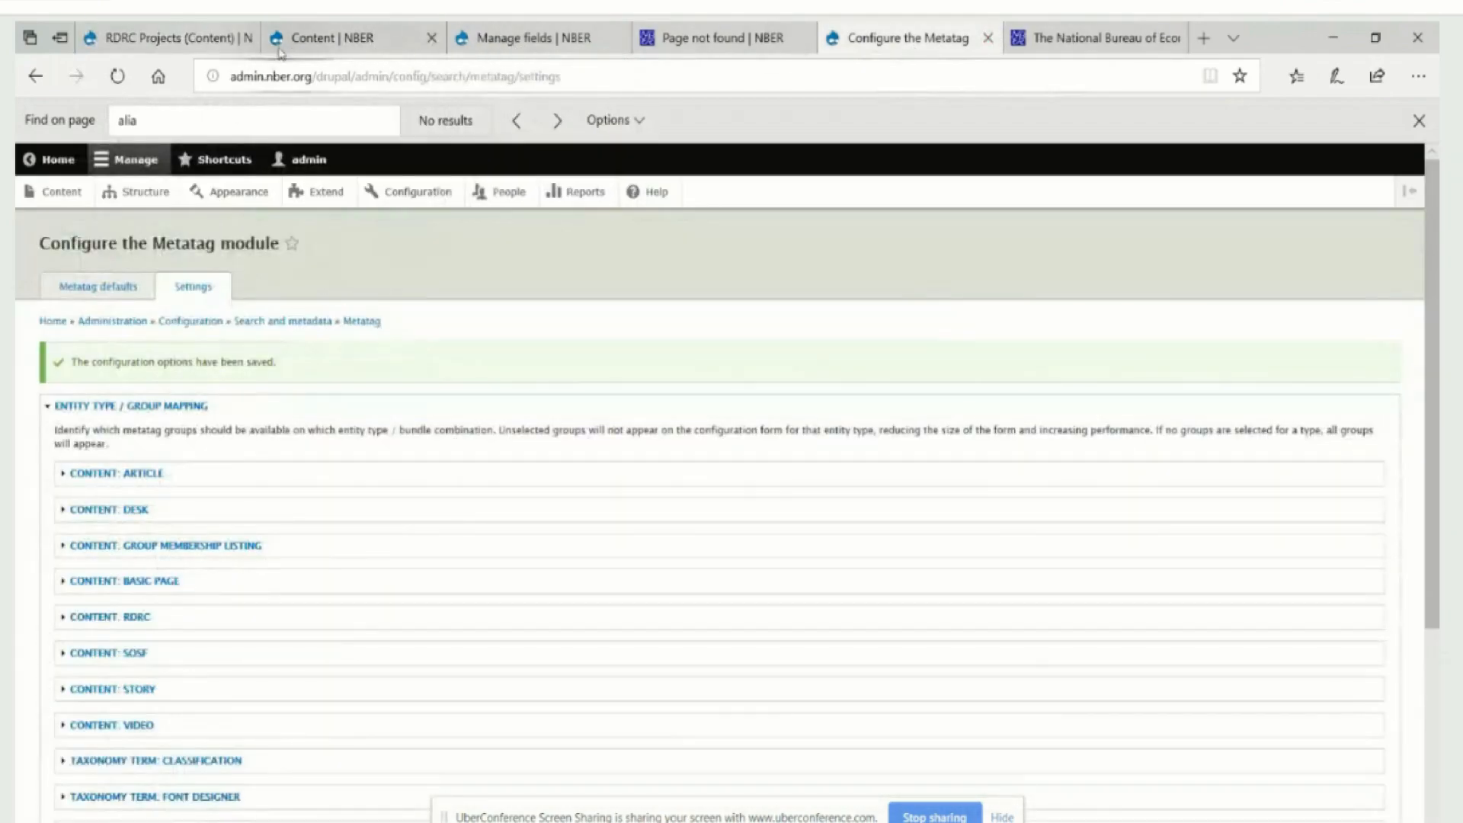
{"action": "left_click", "coordinate": [324, 43]}
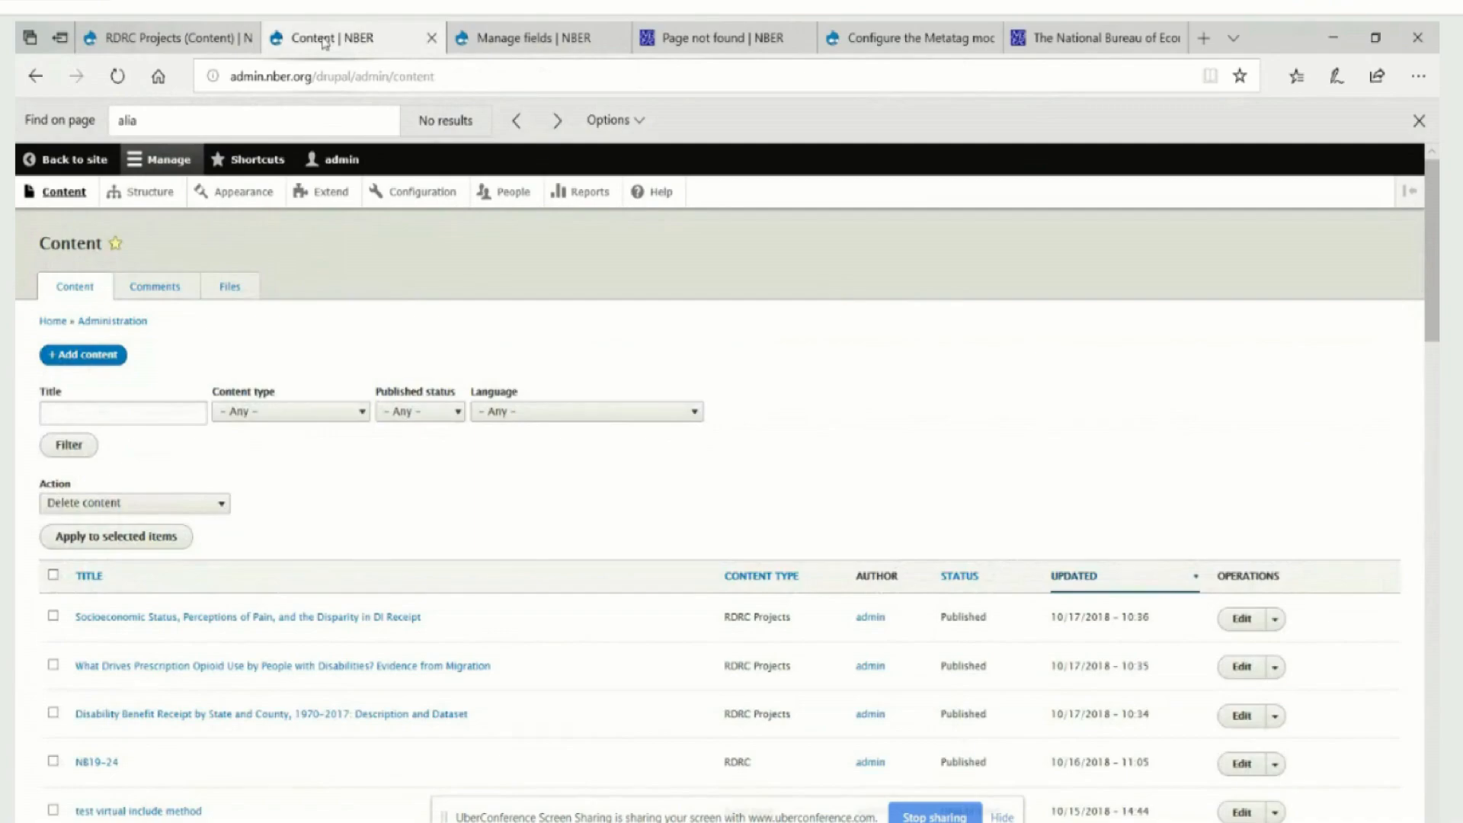
{"action": "left_click", "coordinate": [694, 42]}
{"action": "left_click", "coordinate": [119, 78]}
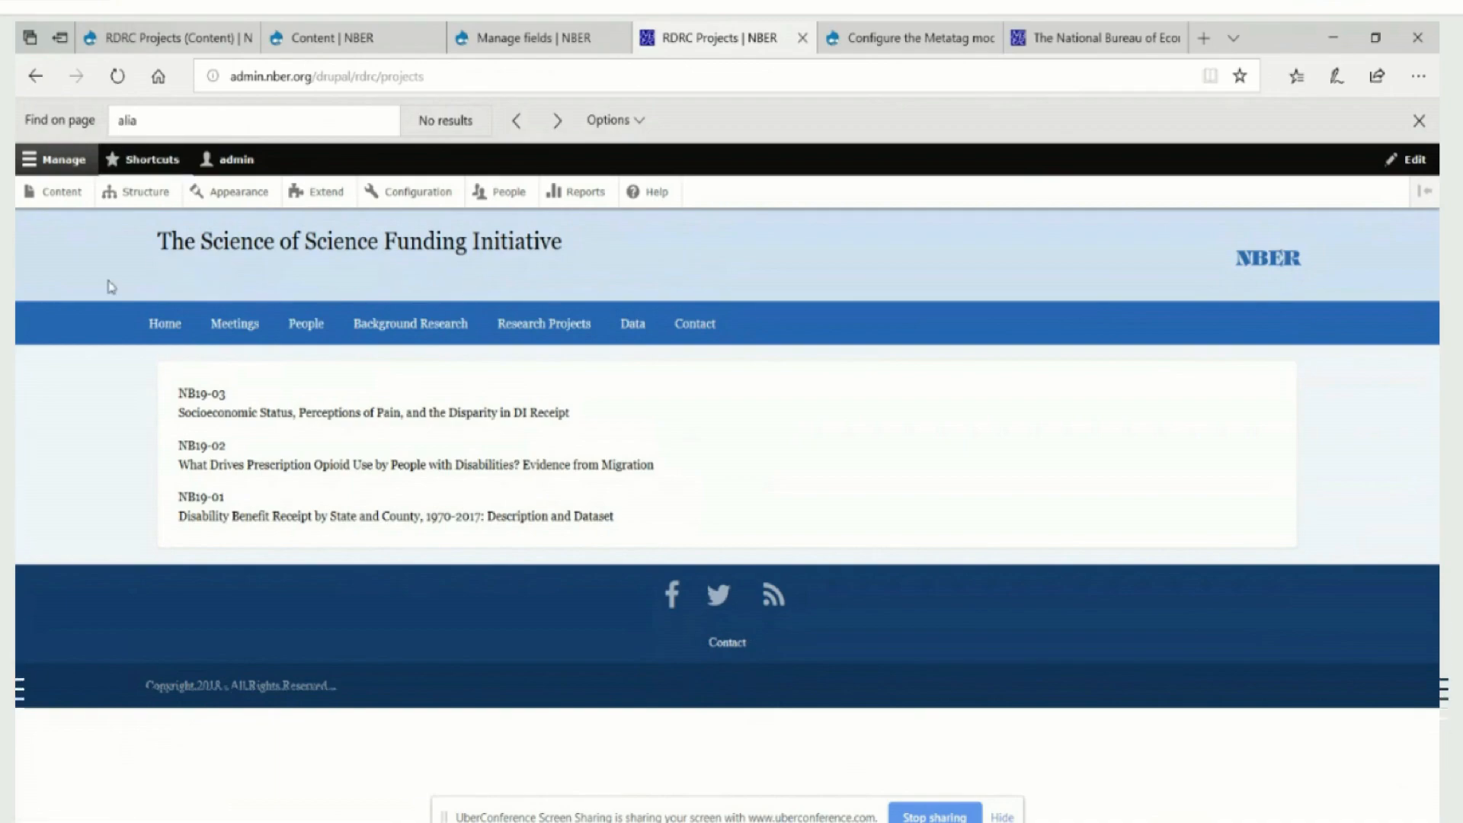
- Open the configuration of the RDRC Nav block in the Primary Menu region of the rdrc theme's block layout
{"action": "left_click", "coordinate": [146, 192]}
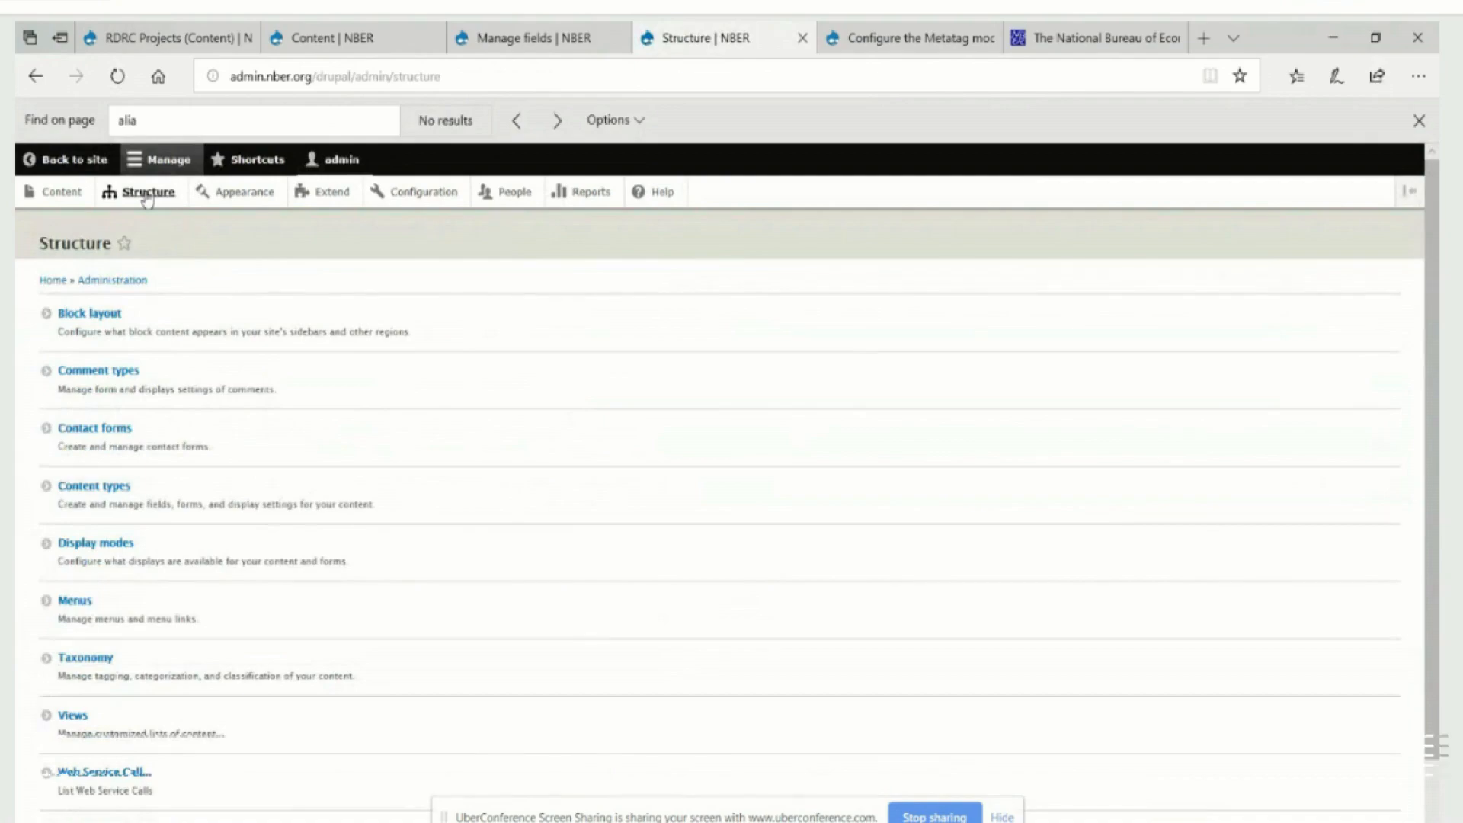
{"action": "left_click", "coordinate": [112, 319]}
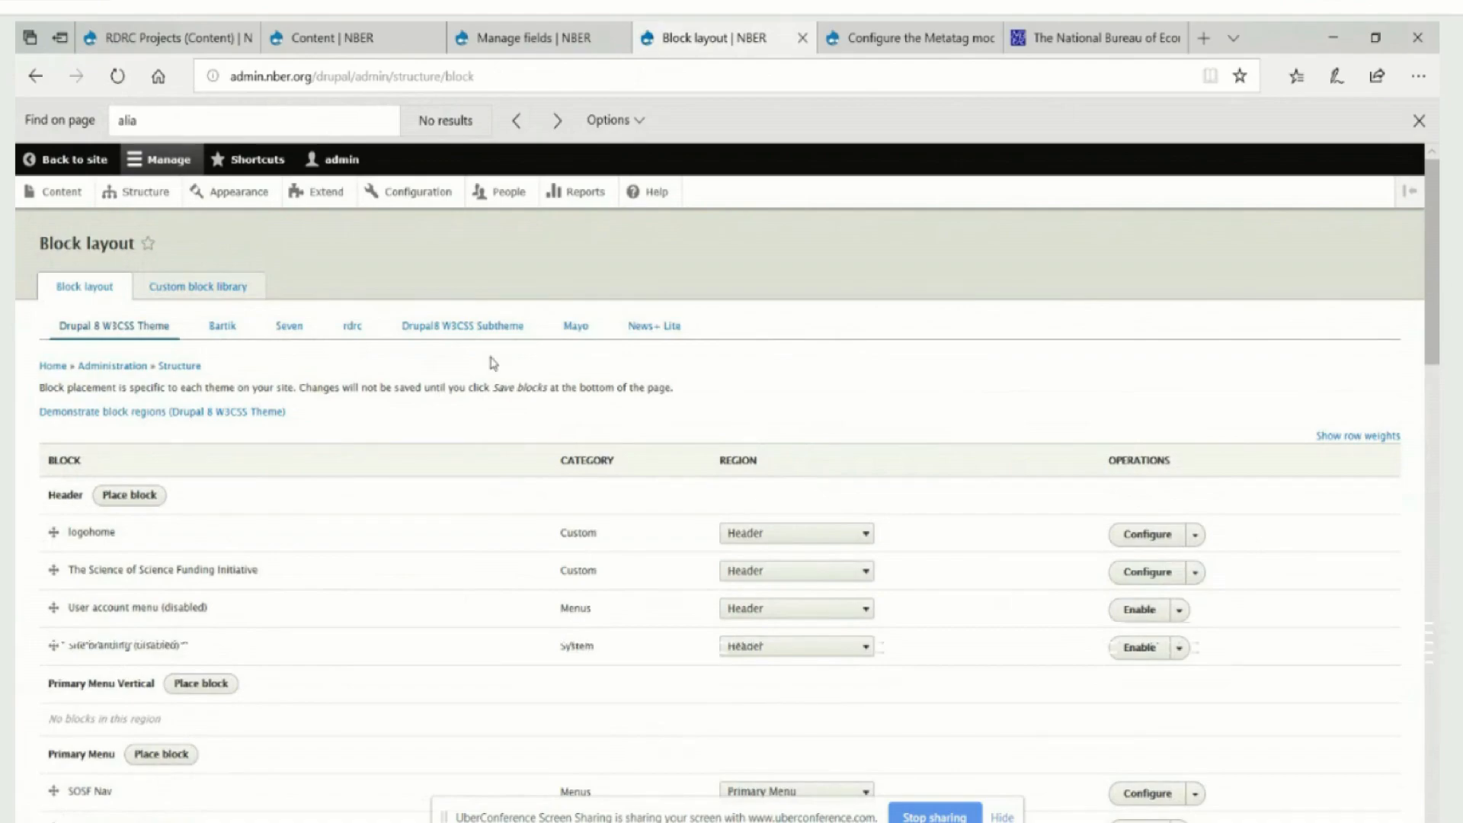
{"action": "left_click", "coordinate": [352, 333]}
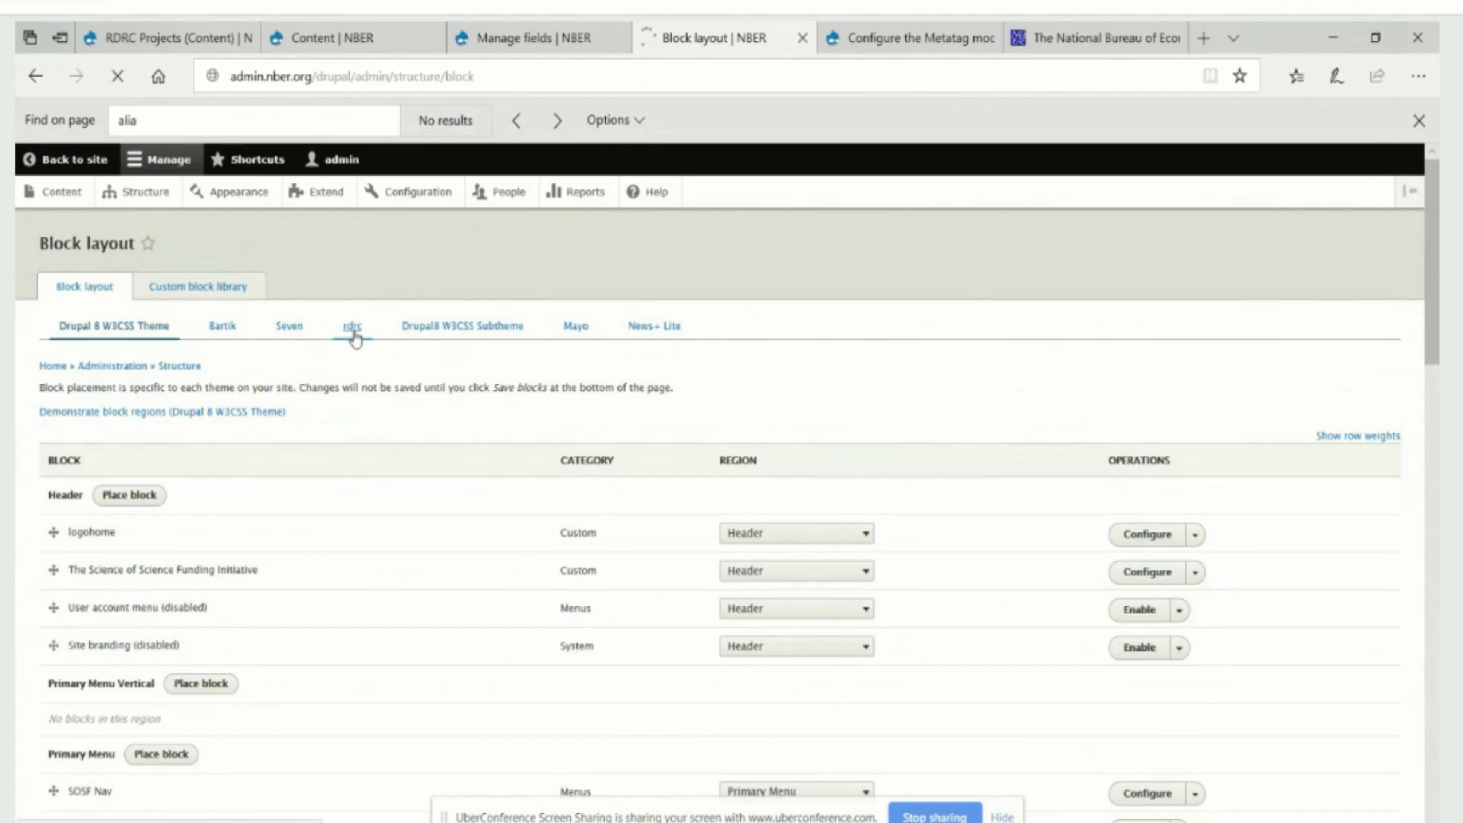
{"action": "scroll", "coordinate": [355, 335], "scroll_direction": "down", "scroll_amount": 2}
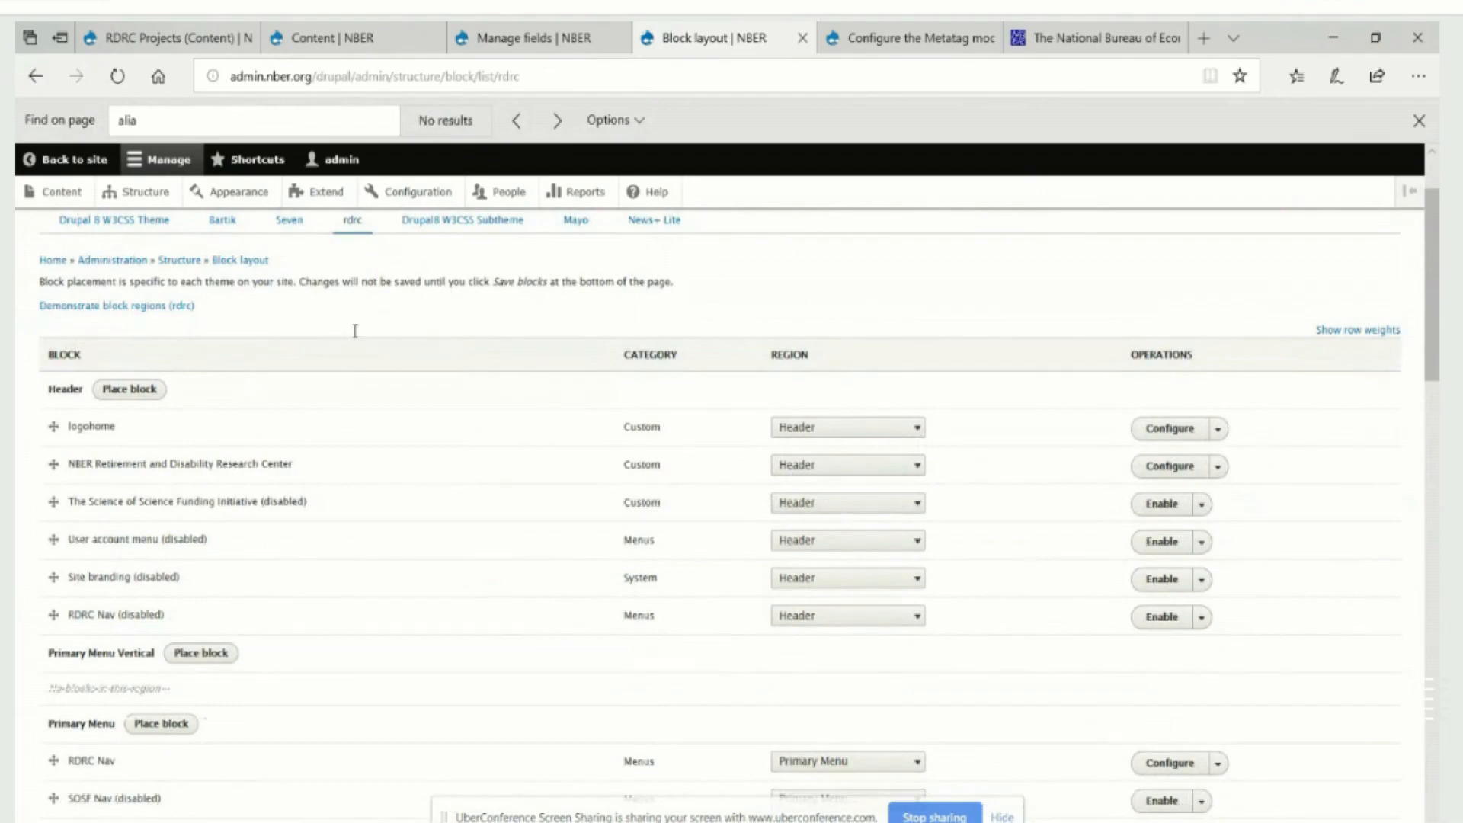
{"action": "scroll", "coordinate": [355, 331], "scroll_direction": "down", "scroll_amount": 4}
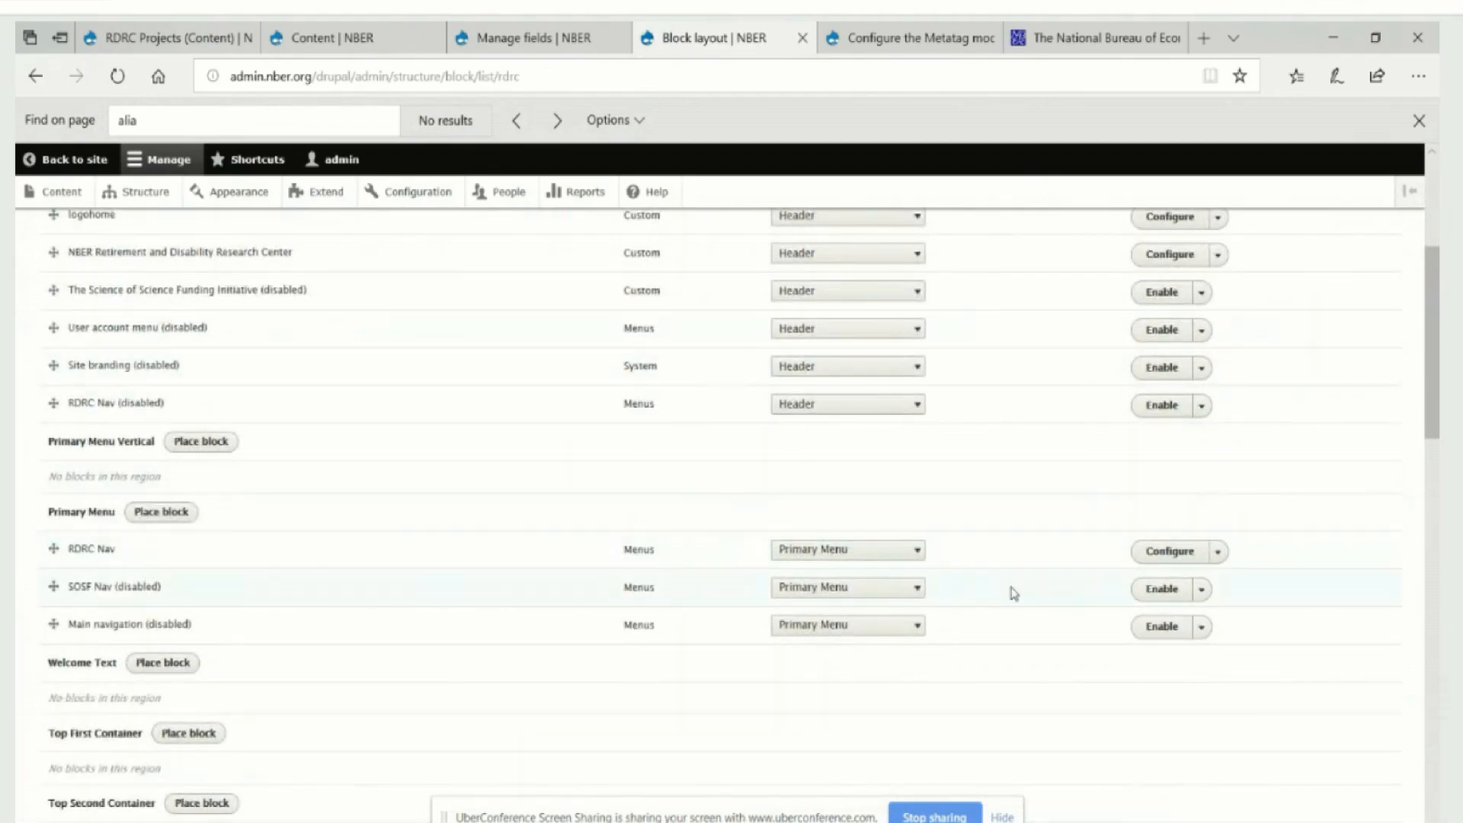
{"action": "left_click", "coordinate": [1217, 556]}
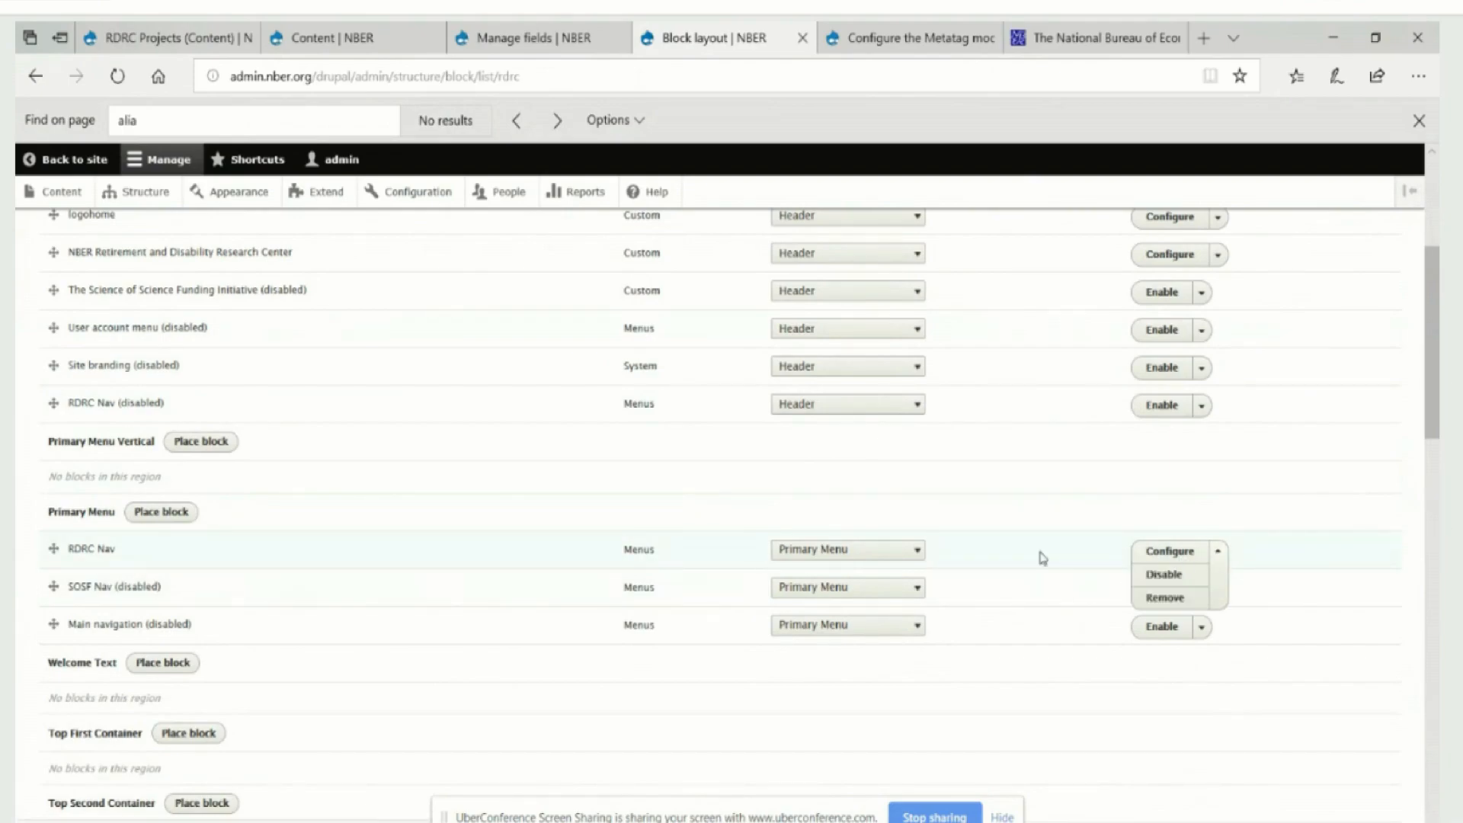
{"action": "left_click", "coordinate": [1146, 557]}
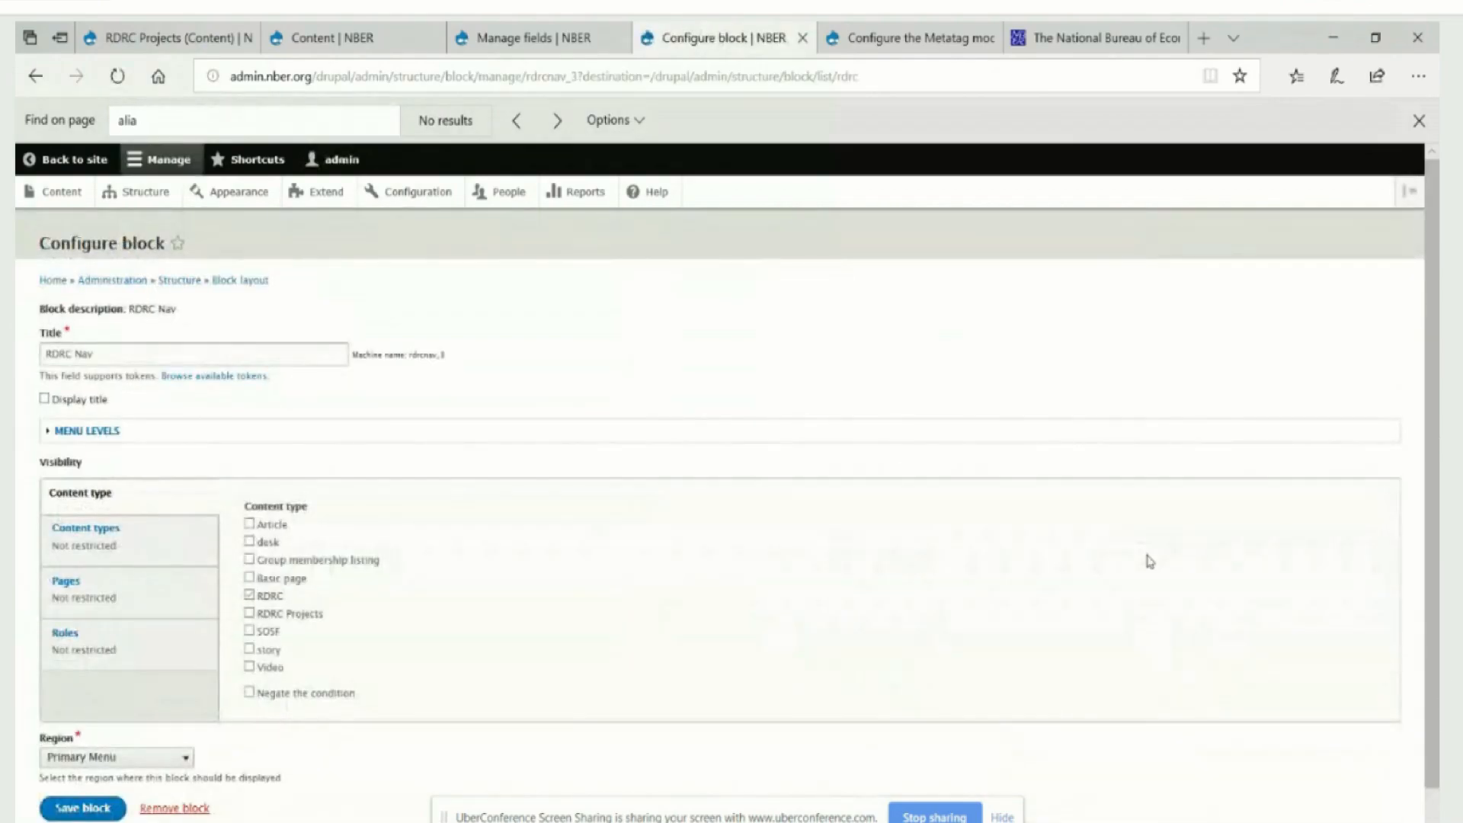
- Clear the RDRC content type restriction from the RDRC Nav block, leaving no content type selected, and save the block
{"action": "left_click", "coordinate": [250, 616]}
{"action": "left_click", "coordinate": [249, 595]}
{"action": "left_click", "coordinate": [249, 614]}
{"action": "scroll", "coordinate": [371, 648], "scroll_direction": "down", "scroll_amount": 2}
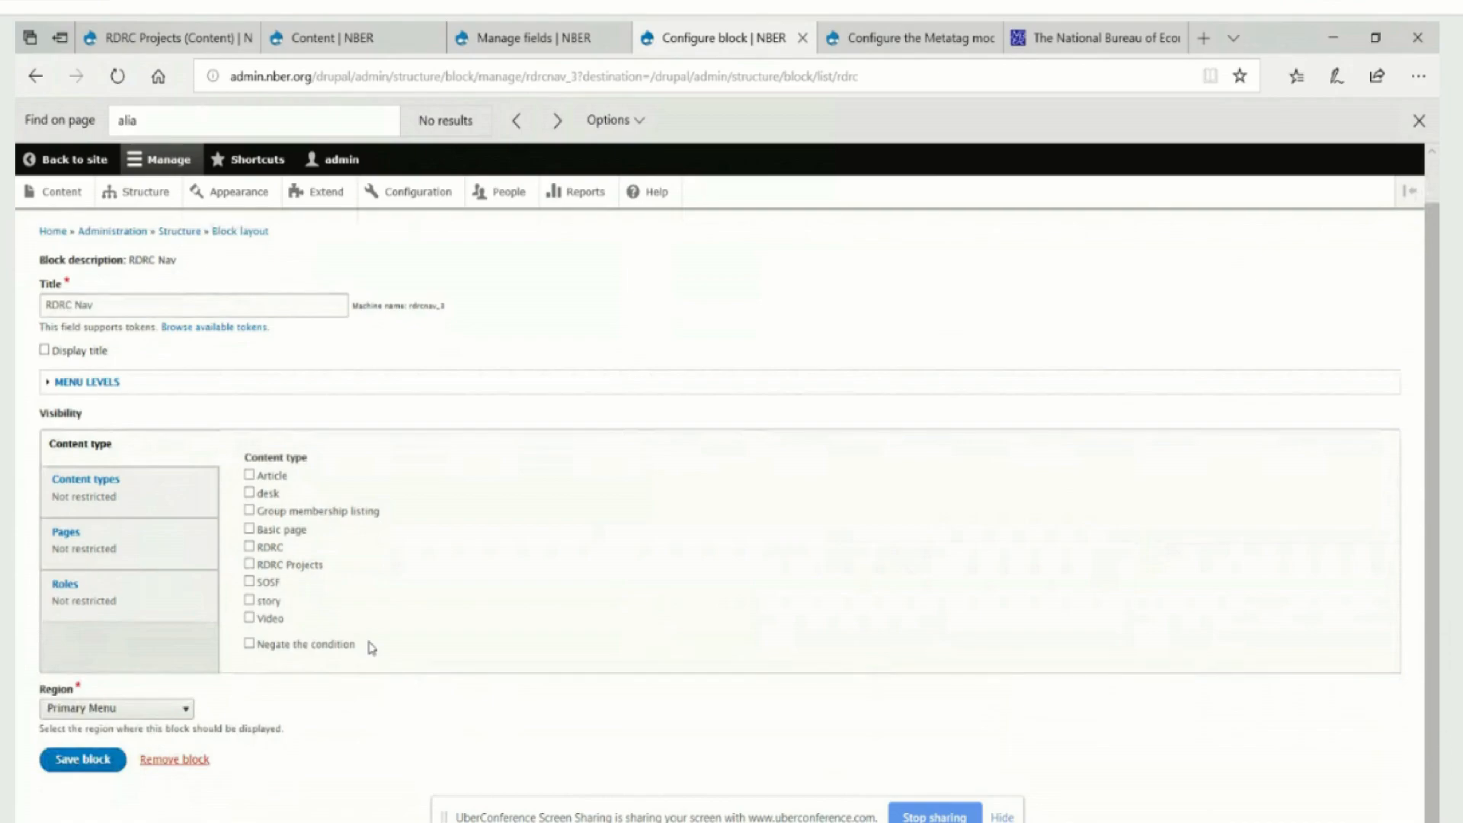
{"action": "left_click", "coordinate": [87, 762]}
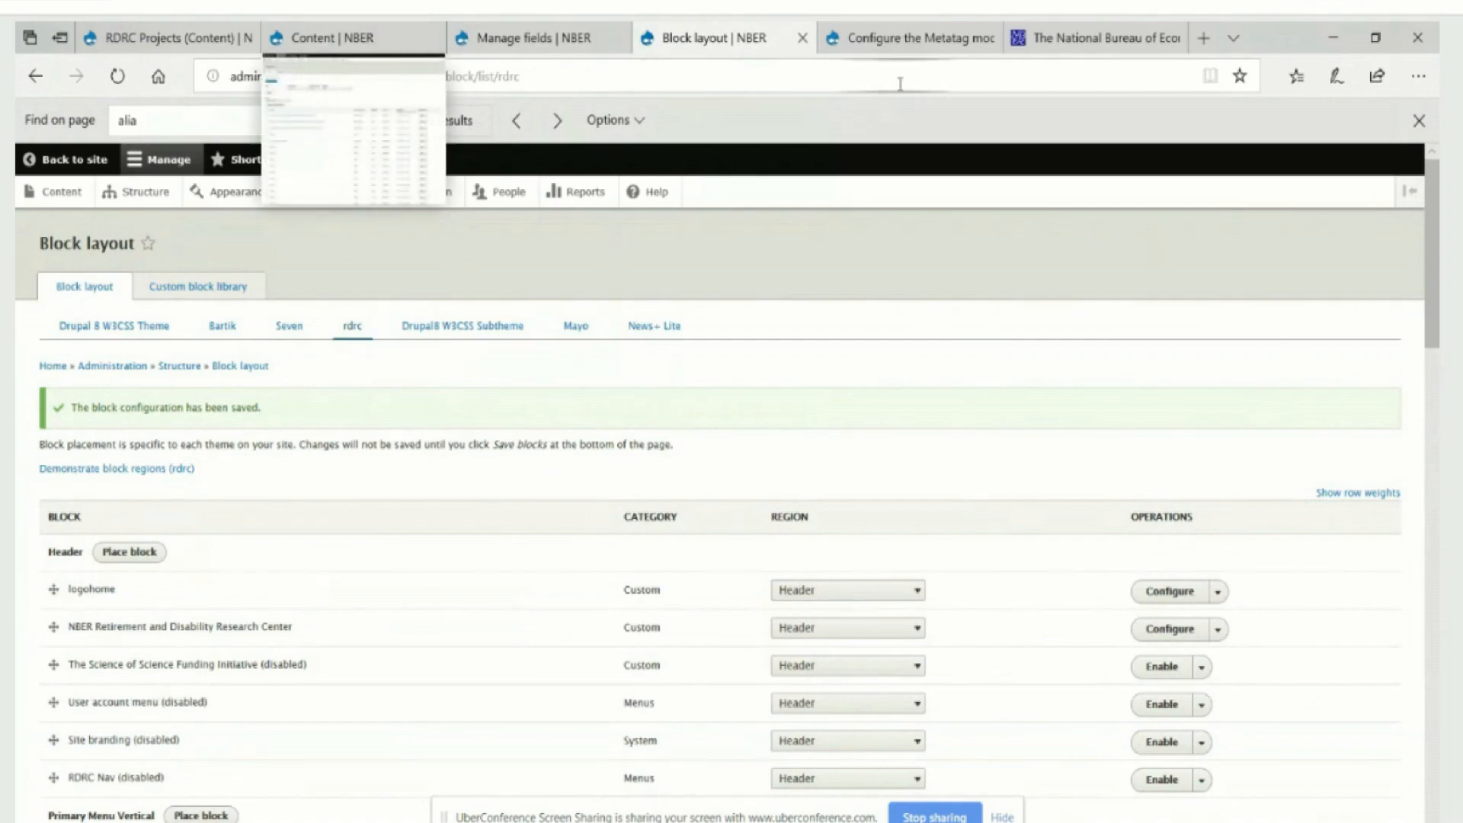
- Open the site's home page from the Metatag settings page and load rdrc/projects to check its navigation
{"action": "left_click", "coordinate": [914, 40]}
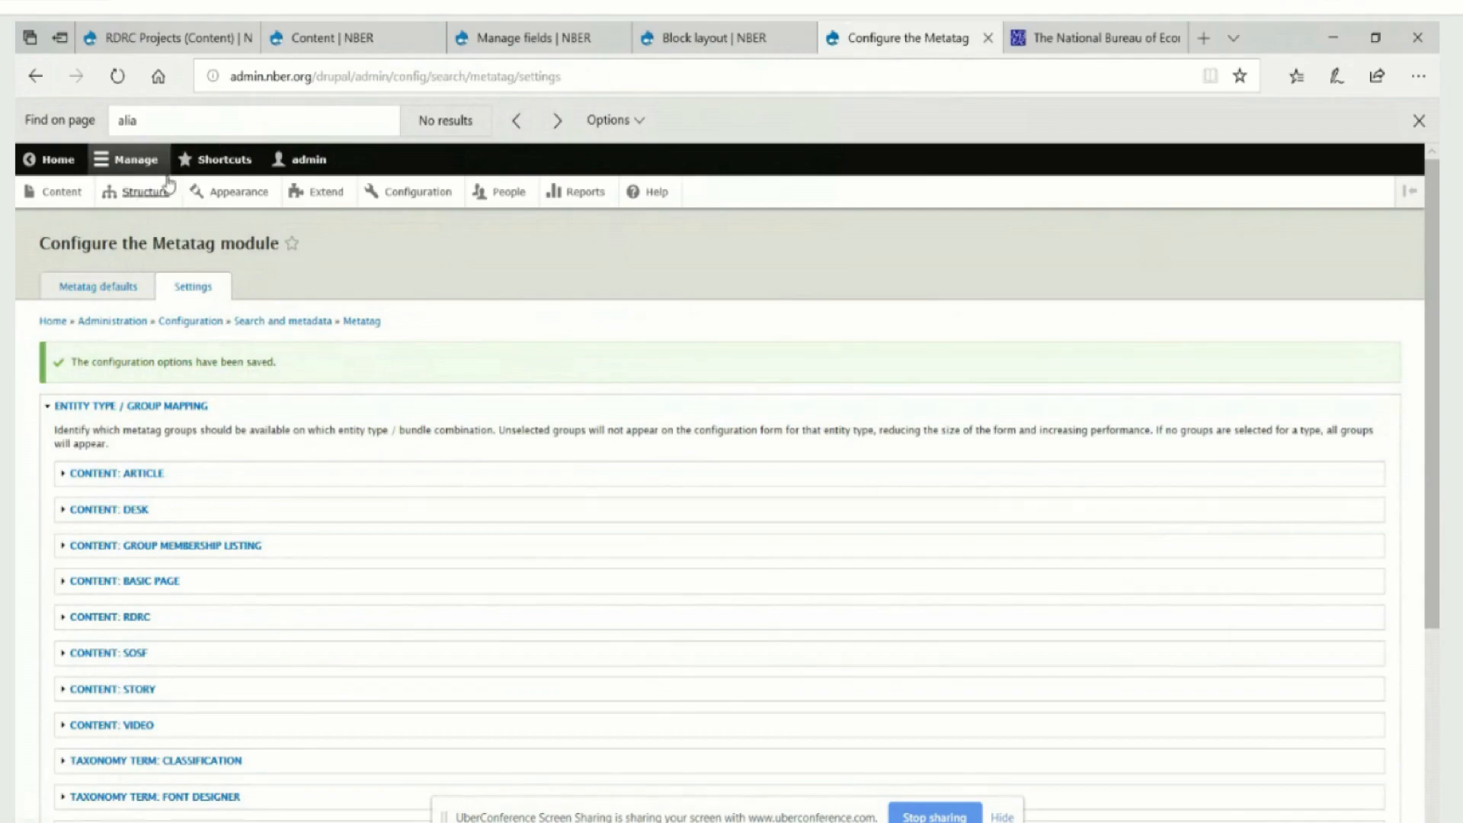
{"action": "left_click", "coordinate": [51, 165]}
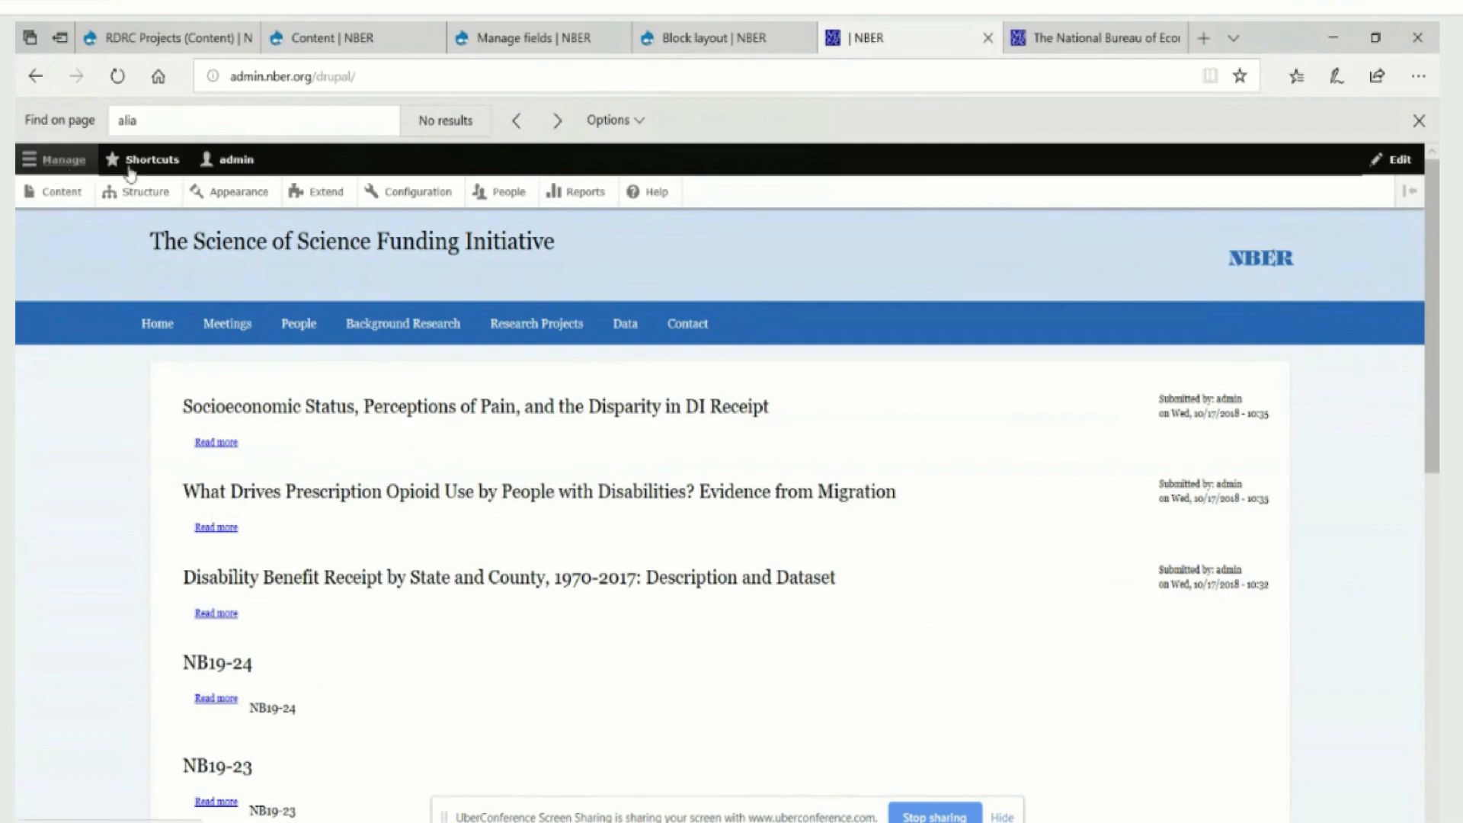
{"action": "left_click", "coordinate": [393, 76]}
{"action": "left_click", "coordinate": [392, 77]}
{"action": "type", "text": "rdrc"}
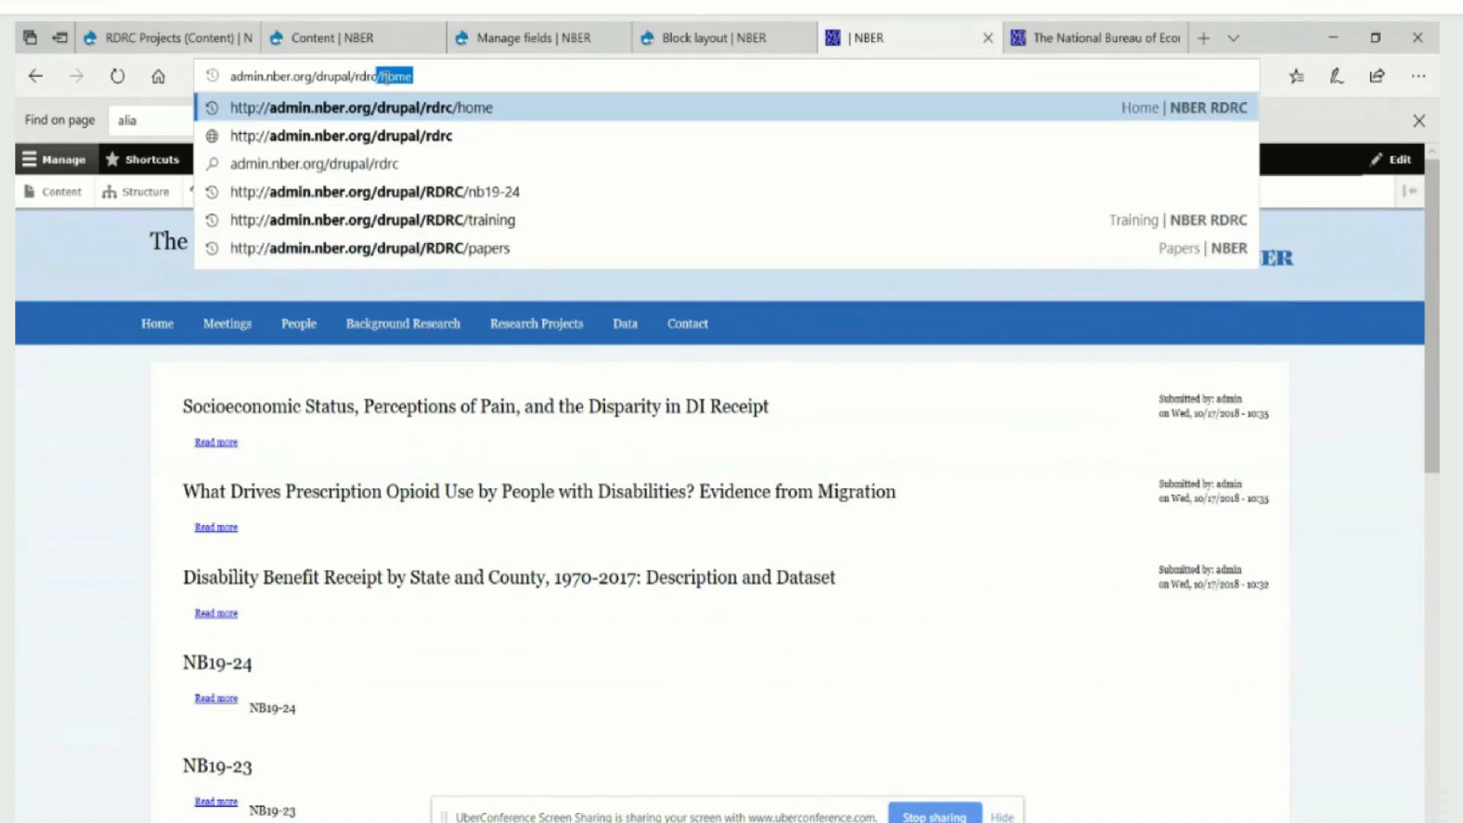
{"action": "type", "text": "/projects"}
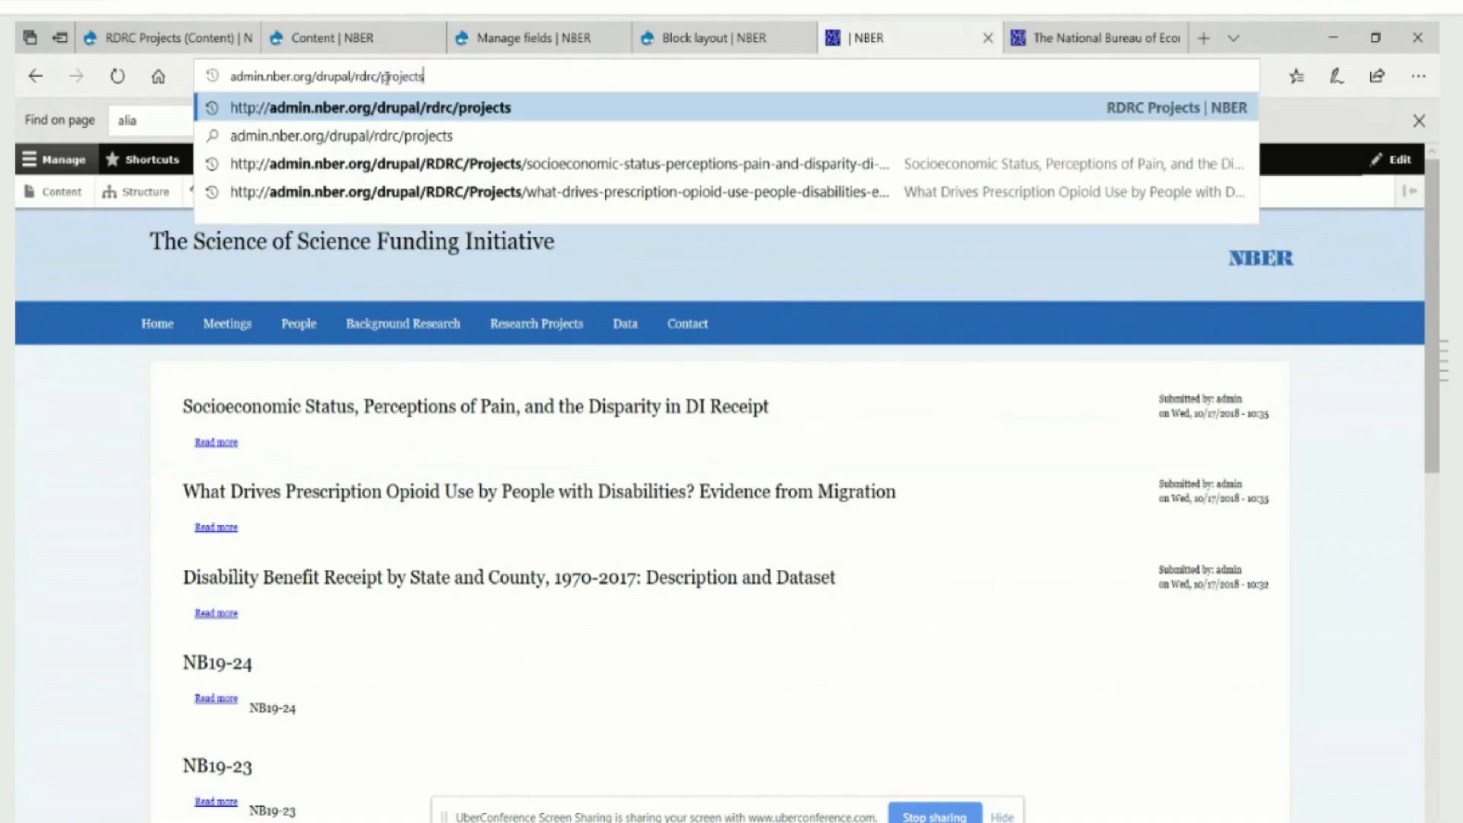
{"action": "key", "text": "Return"}
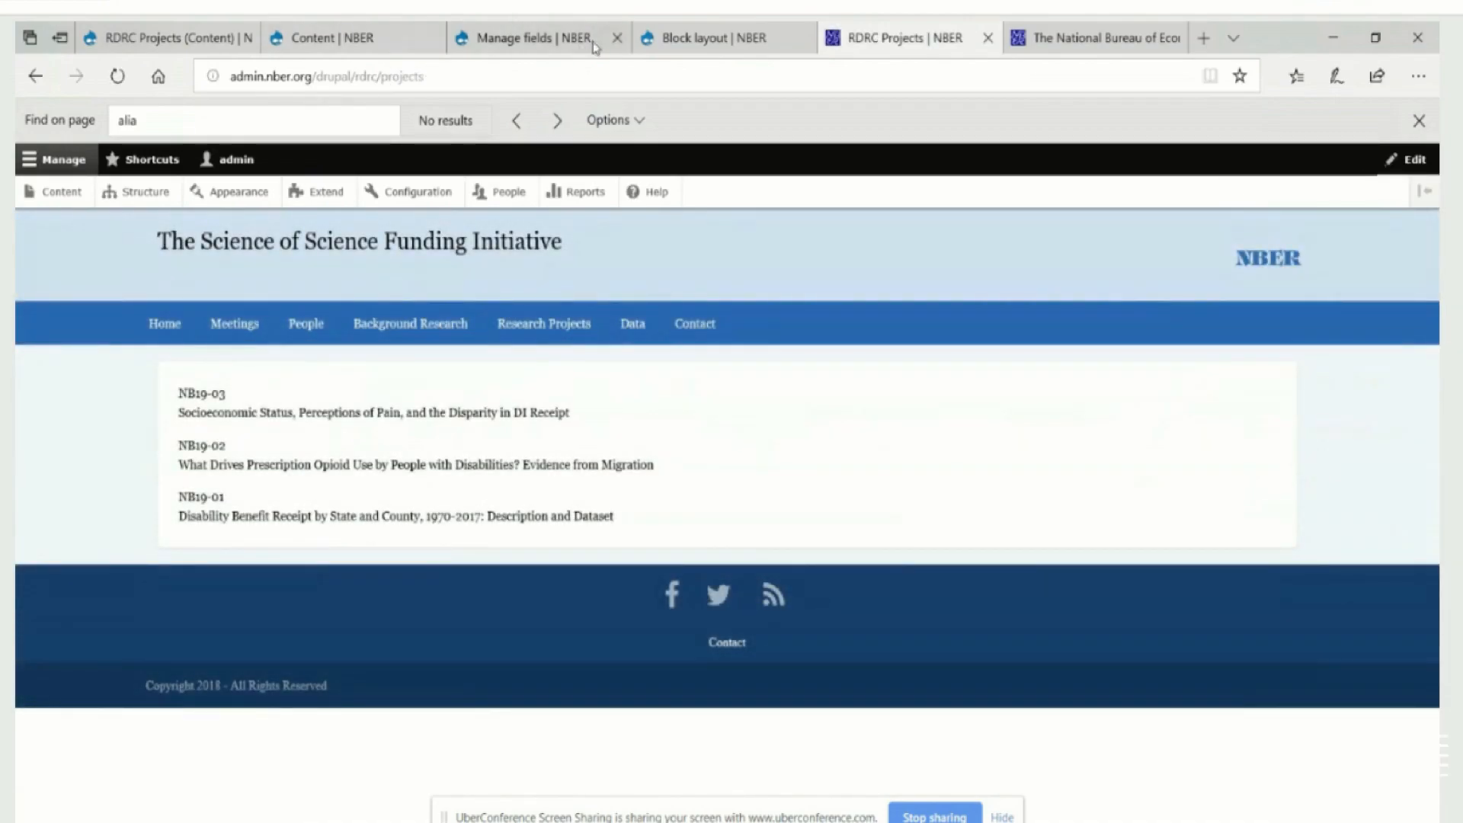
- Return to the rdrc theme's block layout and examine the Header and Primary Menu block placements
{"action": "mouse_move", "coordinate": [683, 45]}
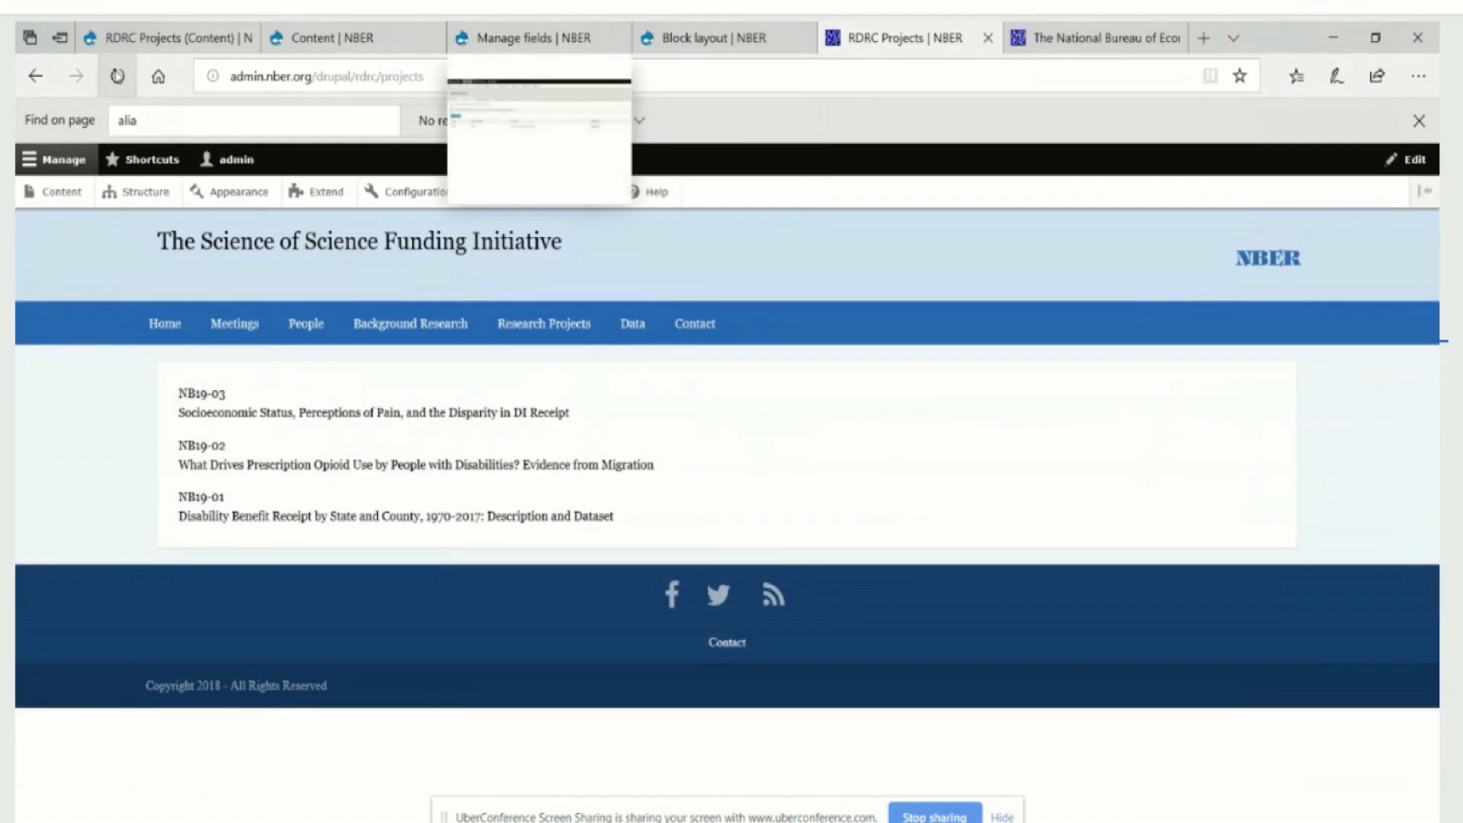
{"action": "left_click", "coordinate": [733, 40]}
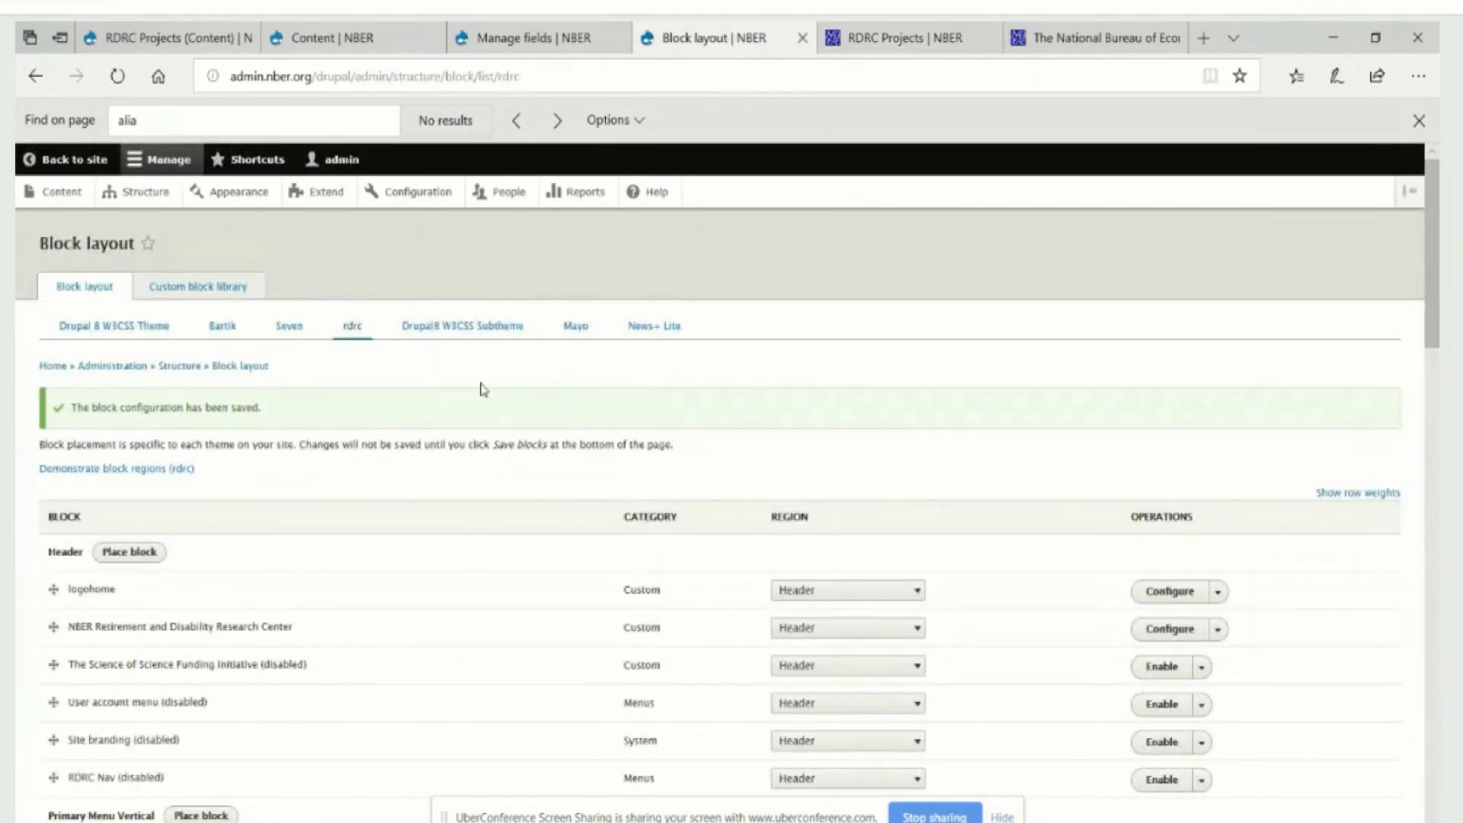
{"action": "scroll", "coordinate": [484, 390], "scroll_direction": "down", "scroll_amount": 4}
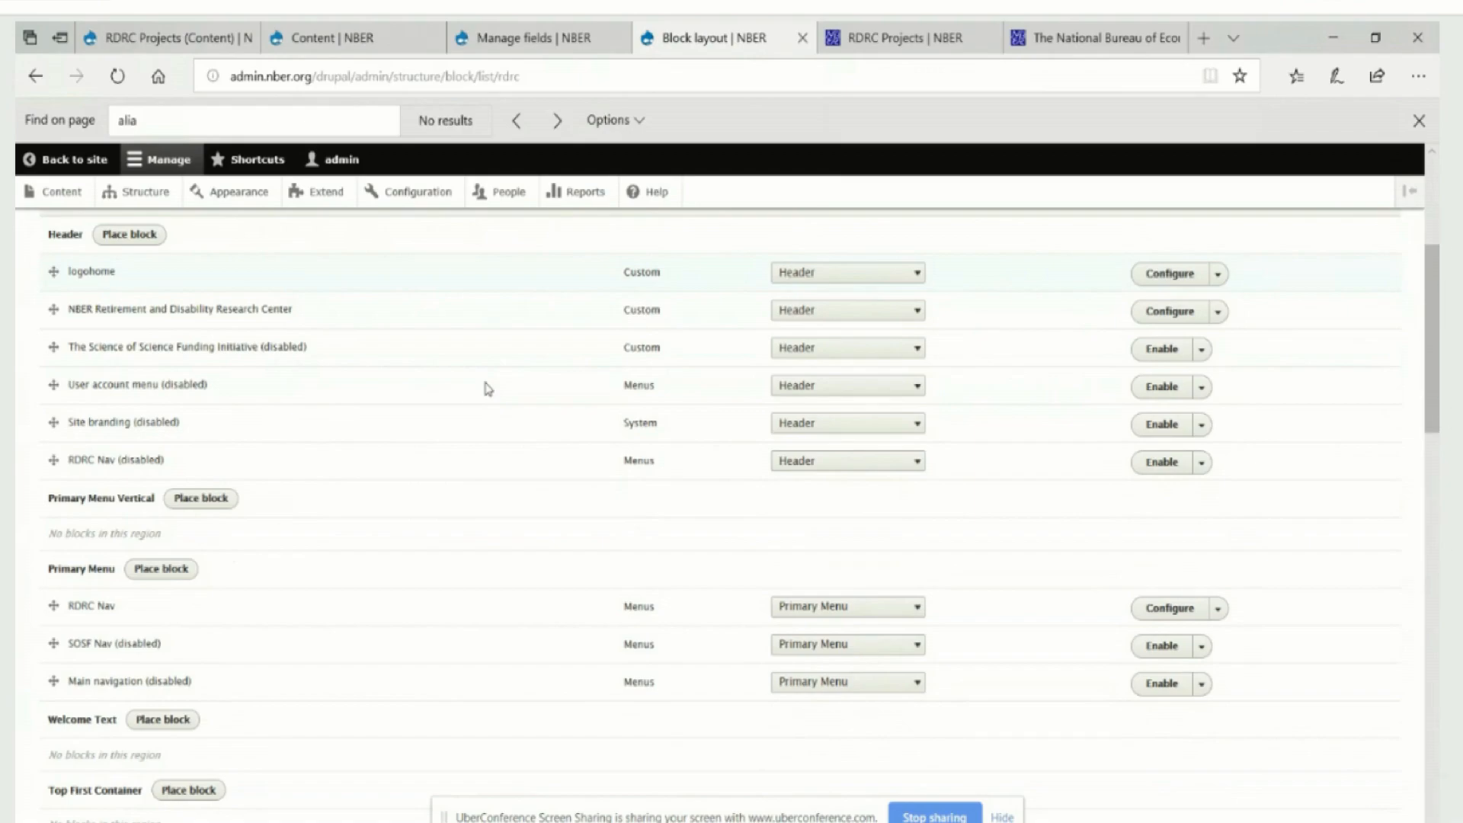
{"action": "scroll", "coordinate": [488, 389], "scroll_direction": "down", "scroll_amount": 3}
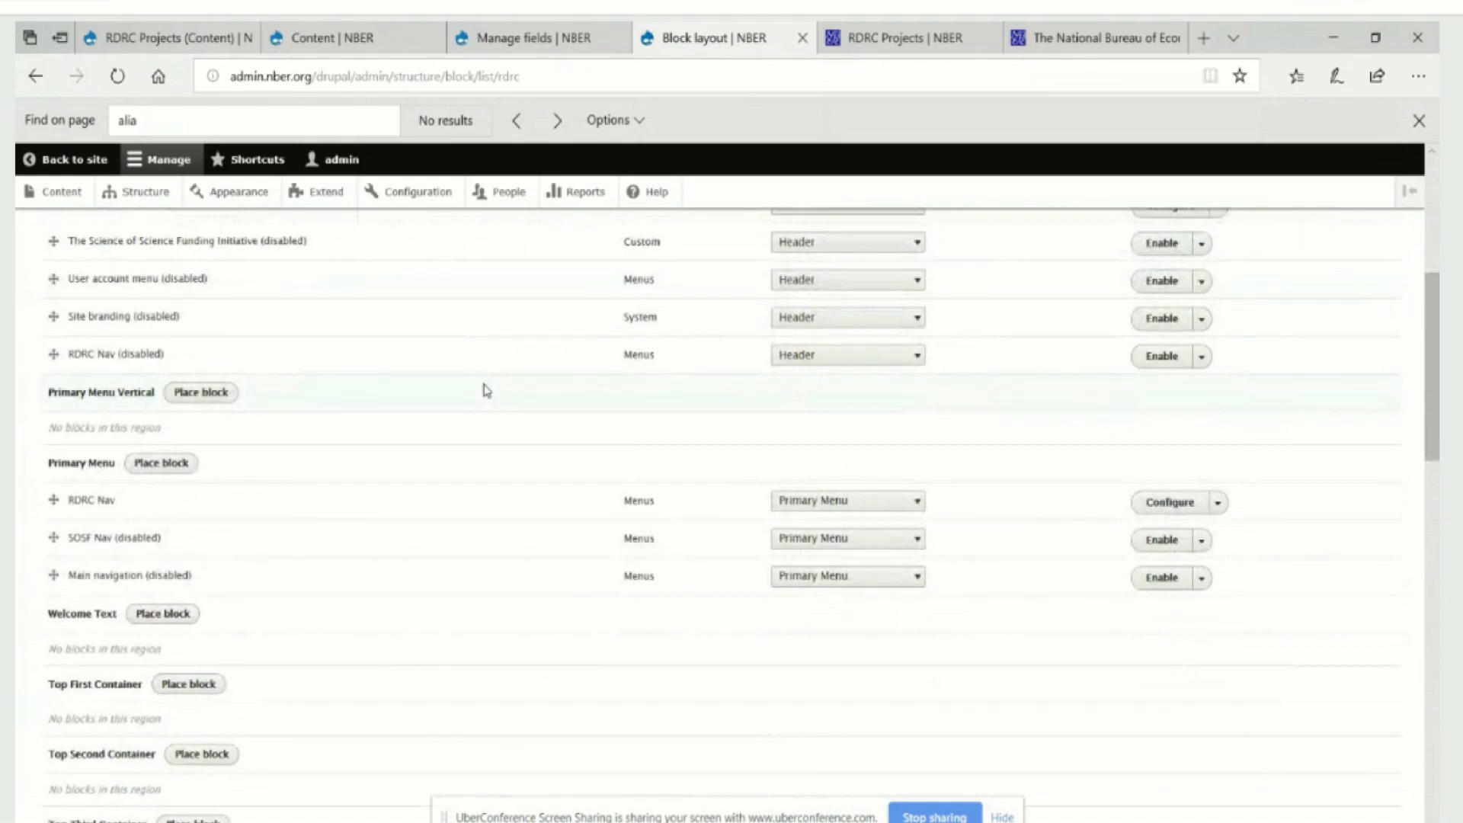
{"action": "scroll", "coordinate": [487, 390], "scroll_direction": "up", "scroll_amount": 3}
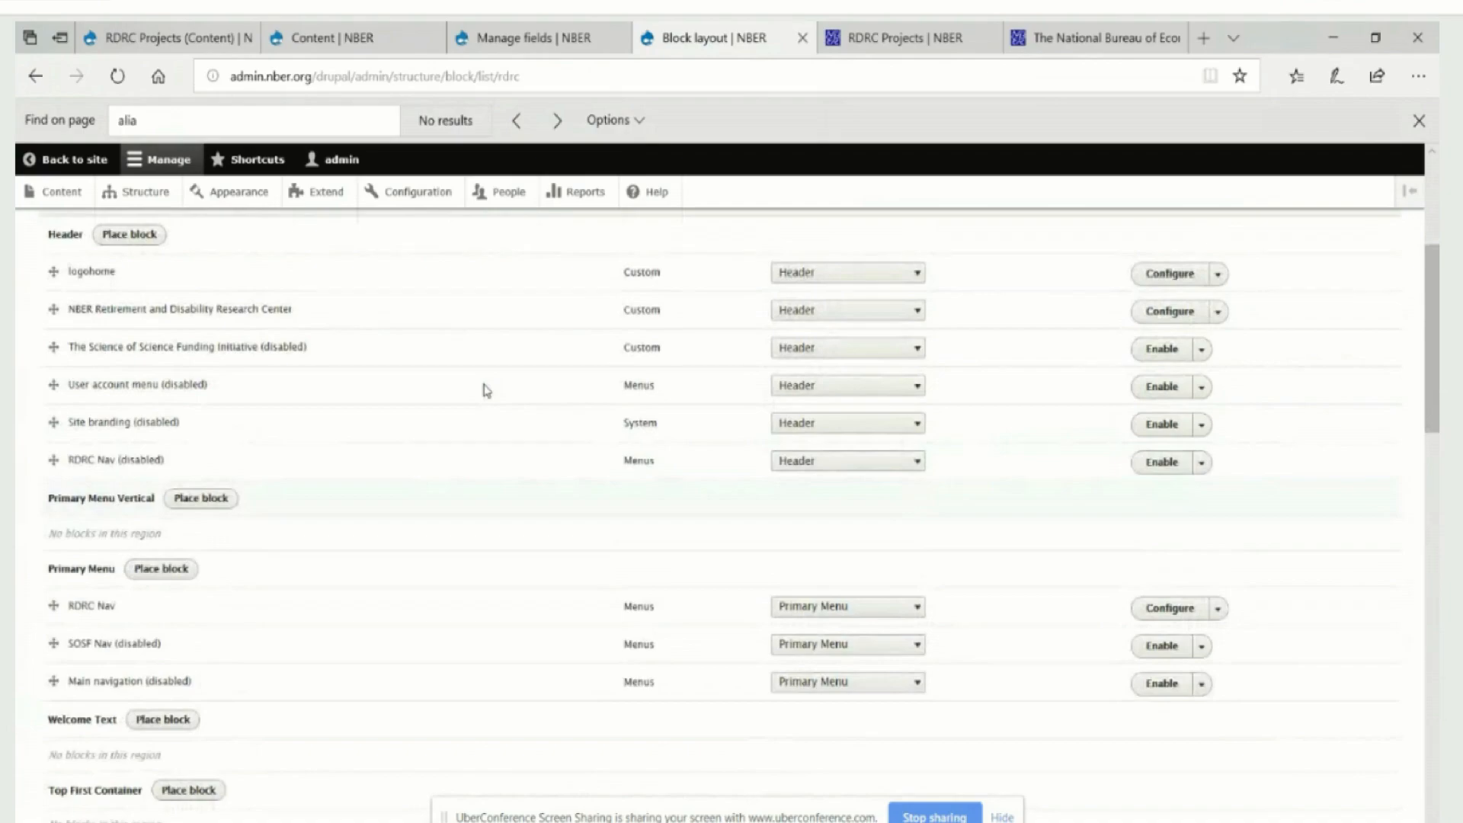
{"action": "scroll", "coordinate": [487, 390], "scroll_direction": "up", "scroll_amount": 5}
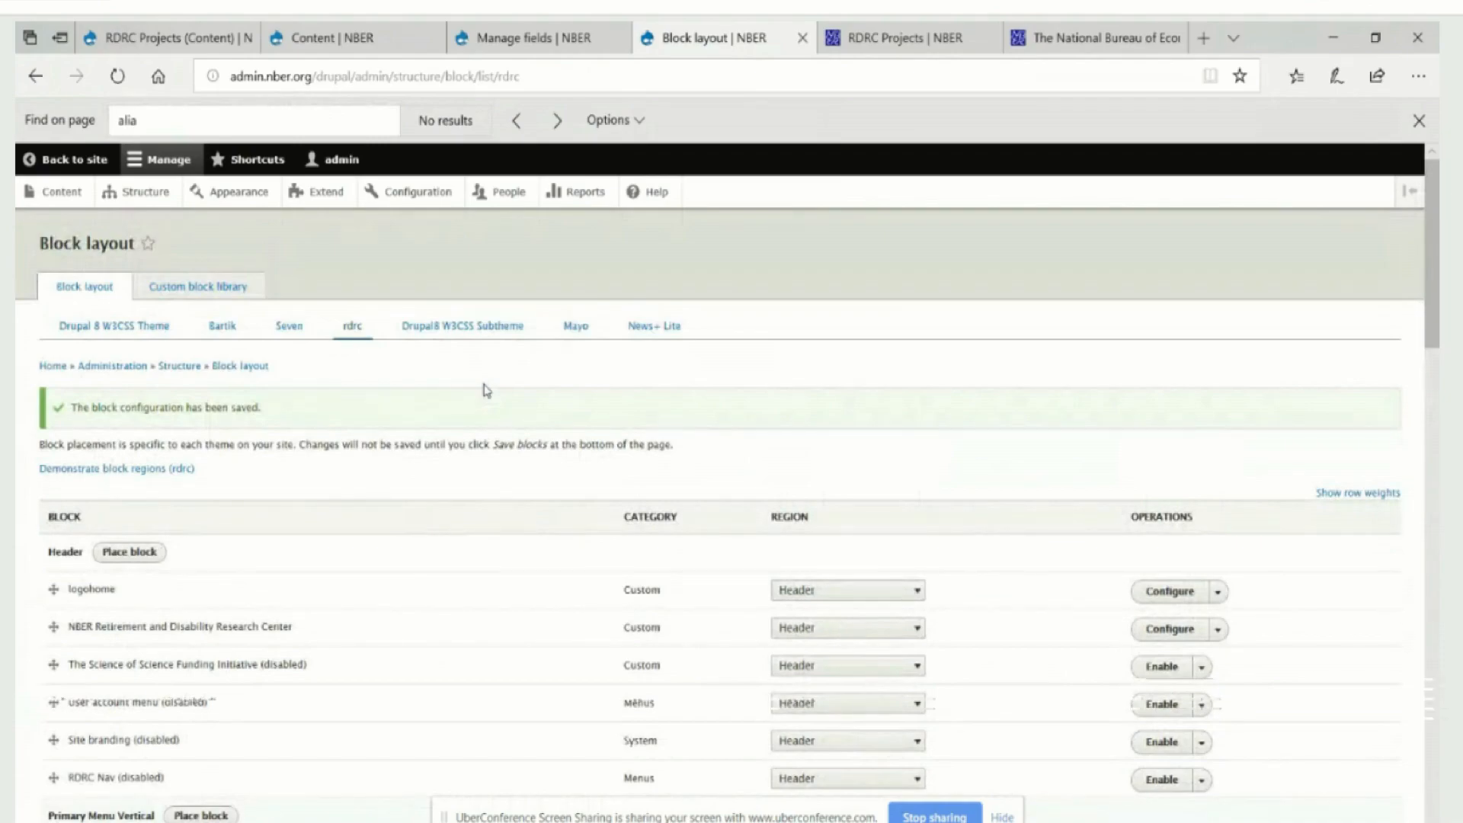
{"action": "scroll", "coordinate": [486, 390], "scroll_direction": "down", "scroll_amount": 3}
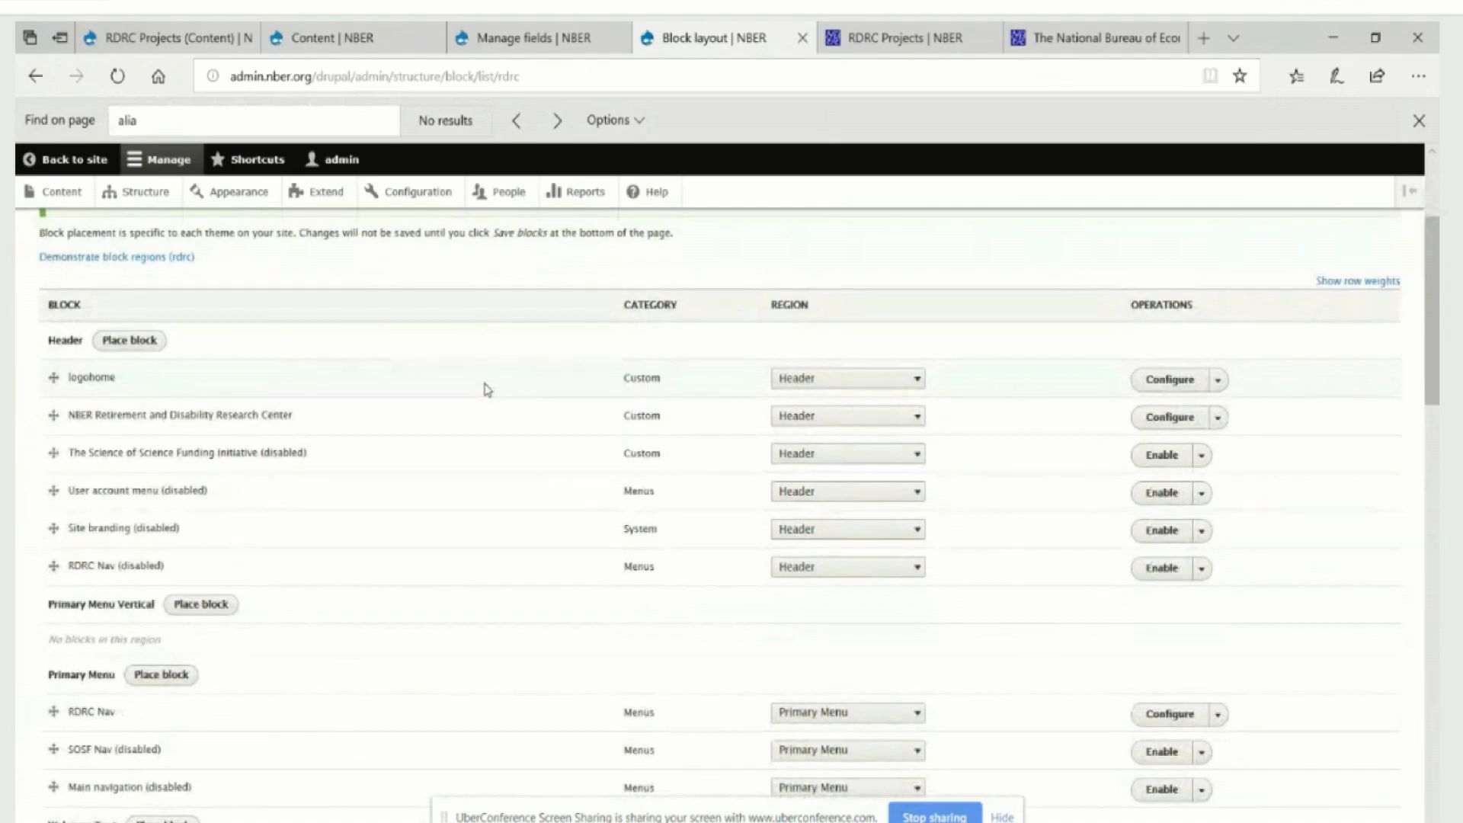
- Load rdrc/home in place of the RDRC Projects page to check its header and navigation
{"action": "left_click", "coordinate": [890, 47]}
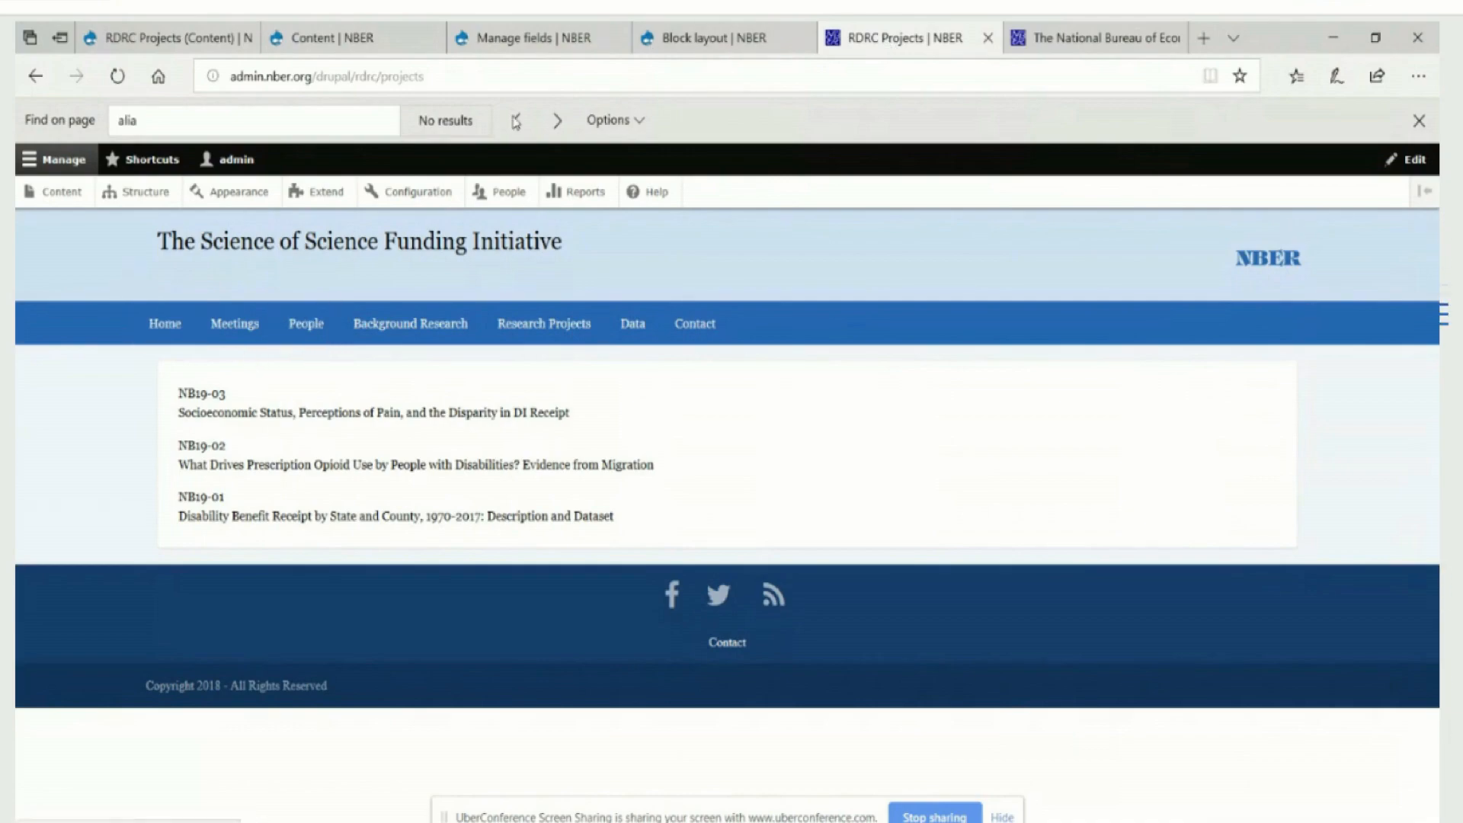
{"action": "left_click", "coordinate": [392, 76]}
{"action": "double_click", "coordinate": [403, 76]}
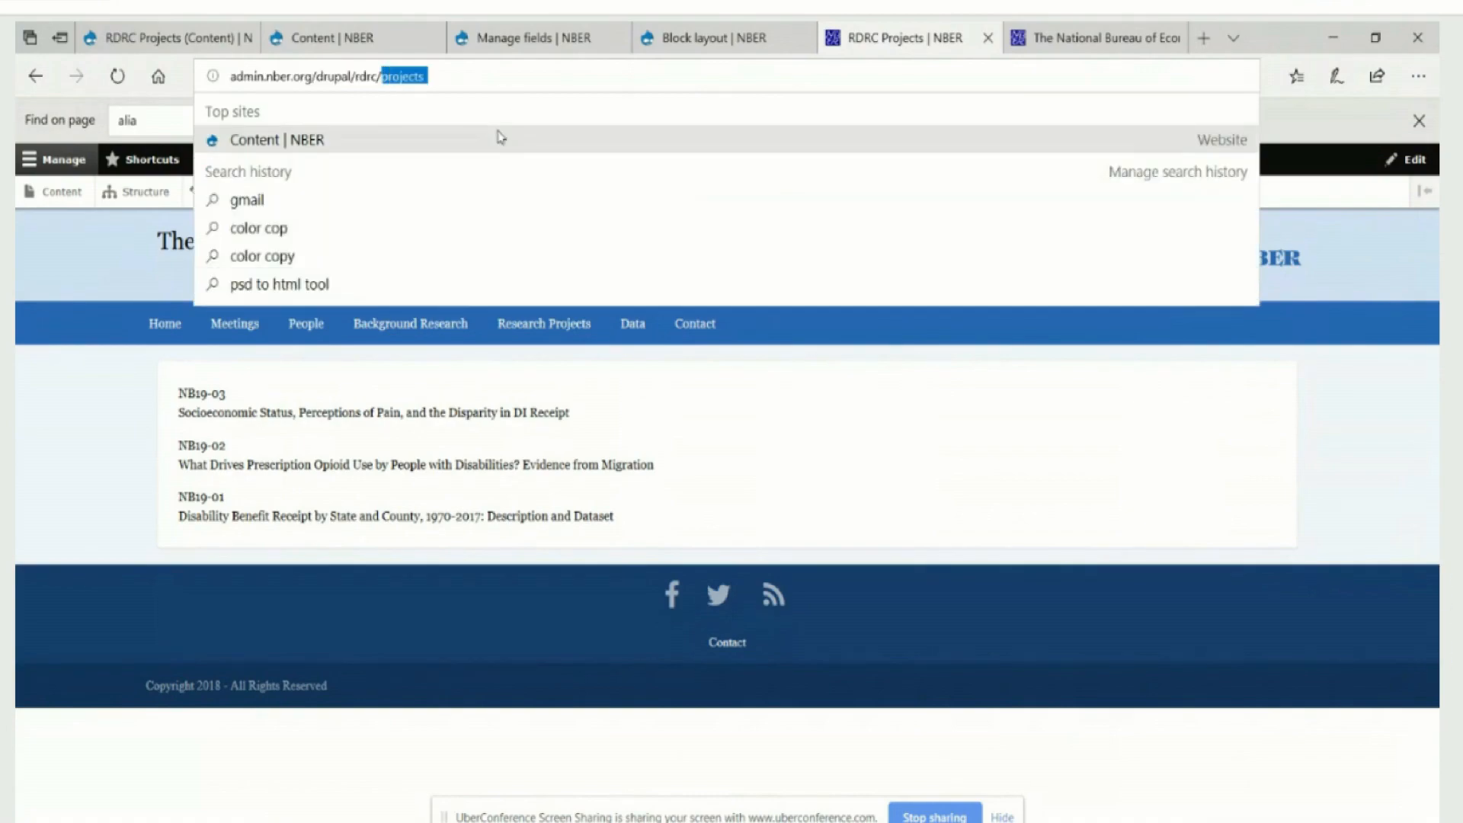
{"action": "key", "text": "BackSpace"}
{"action": "type", "text": "homne"}
{"action": "key", "text": "Return"}
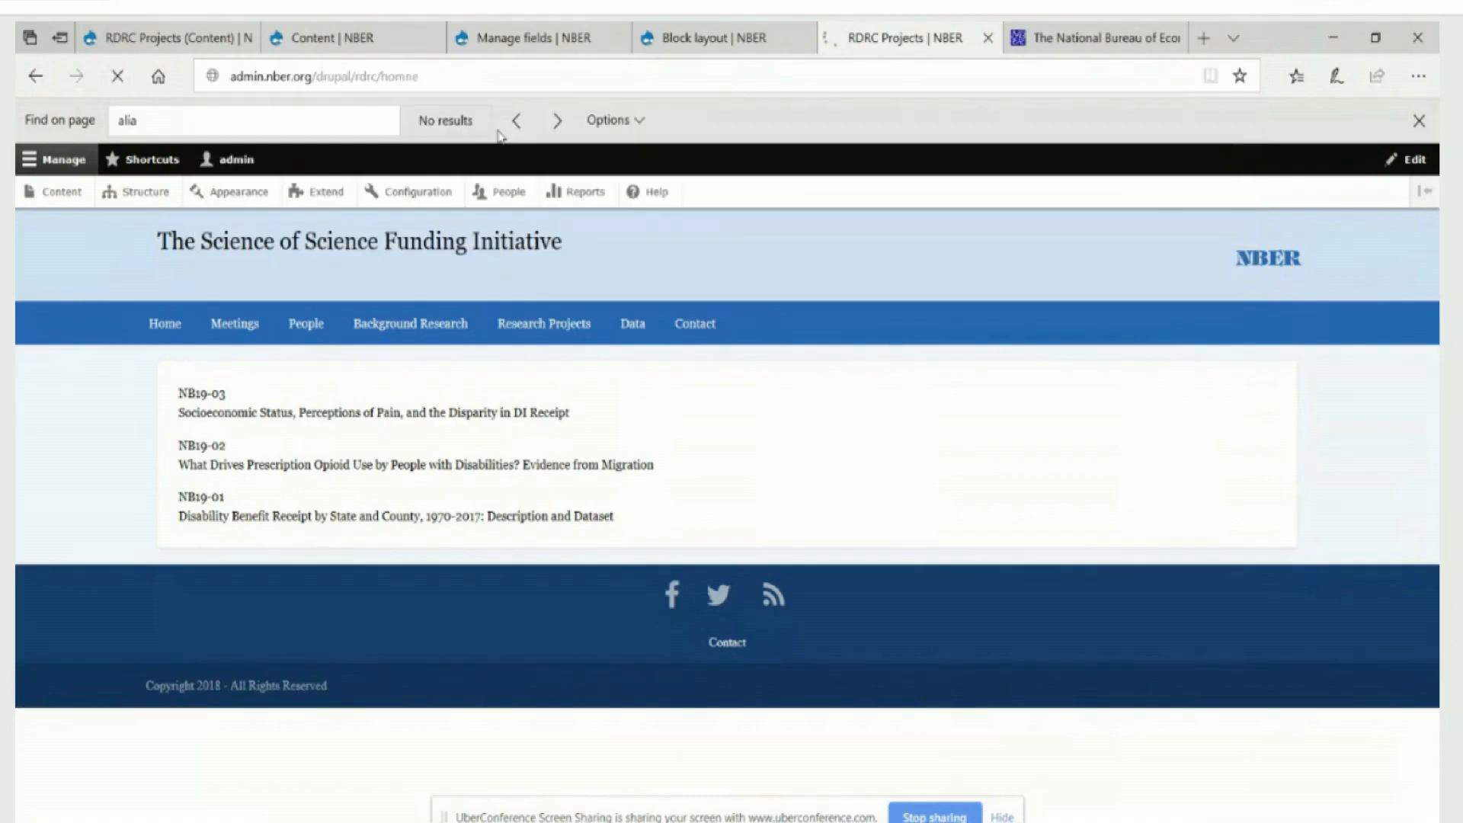
{"action": "left_click", "coordinate": [442, 76]}
{"action": "left_click", "coordinate": [444, 77]}
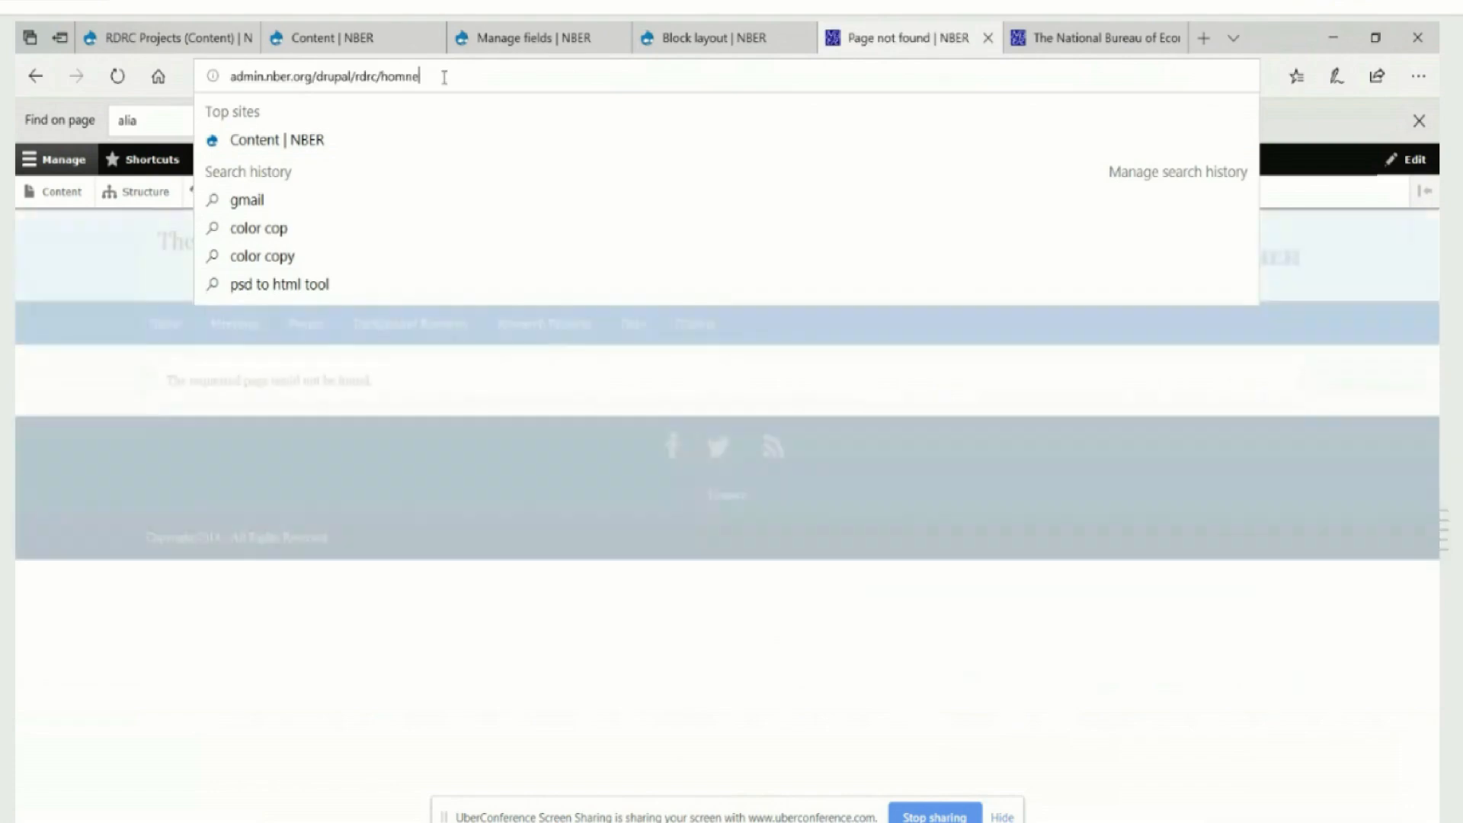
{"action": "key", "text": "BackSpace"}
{"action": "key", "text": "BackSpace"}
{"action": "type", "text": "e"}
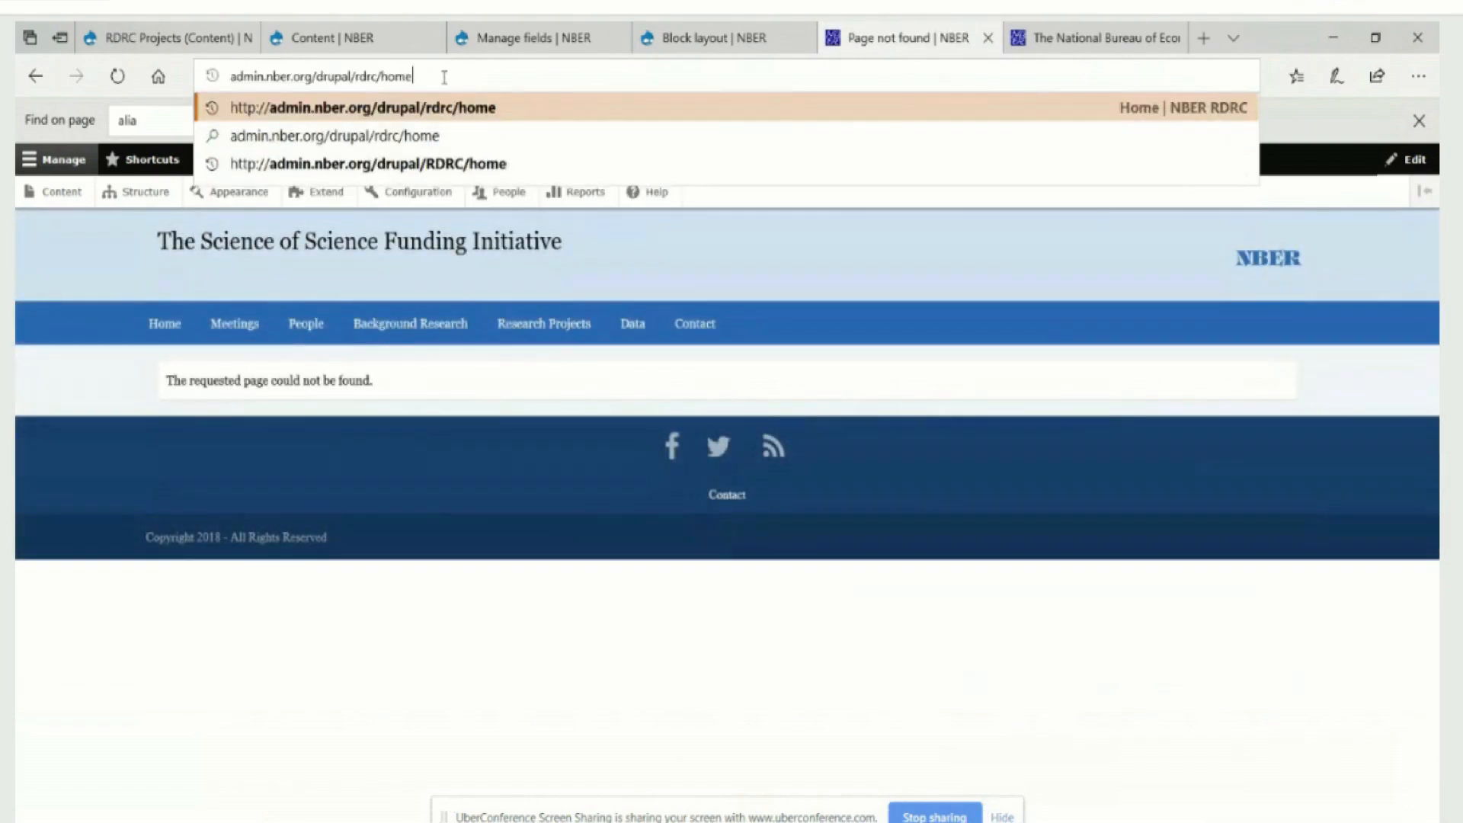
{"action": "left_click", "coordinate": [446, 116]}
{"action": "key", "text": "Return"}
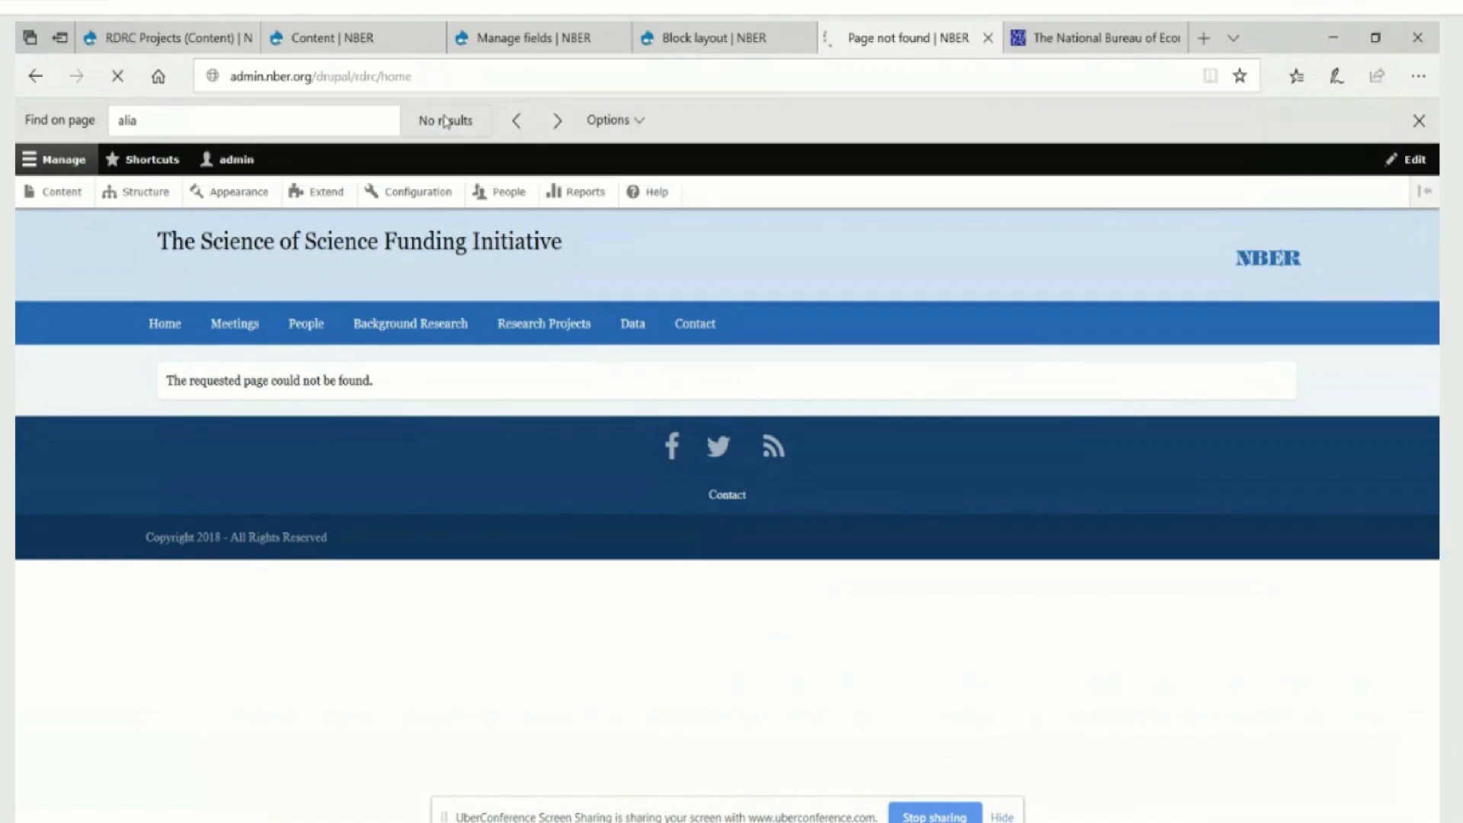
{"action": "left_click", "coordinate": [457, 82]}
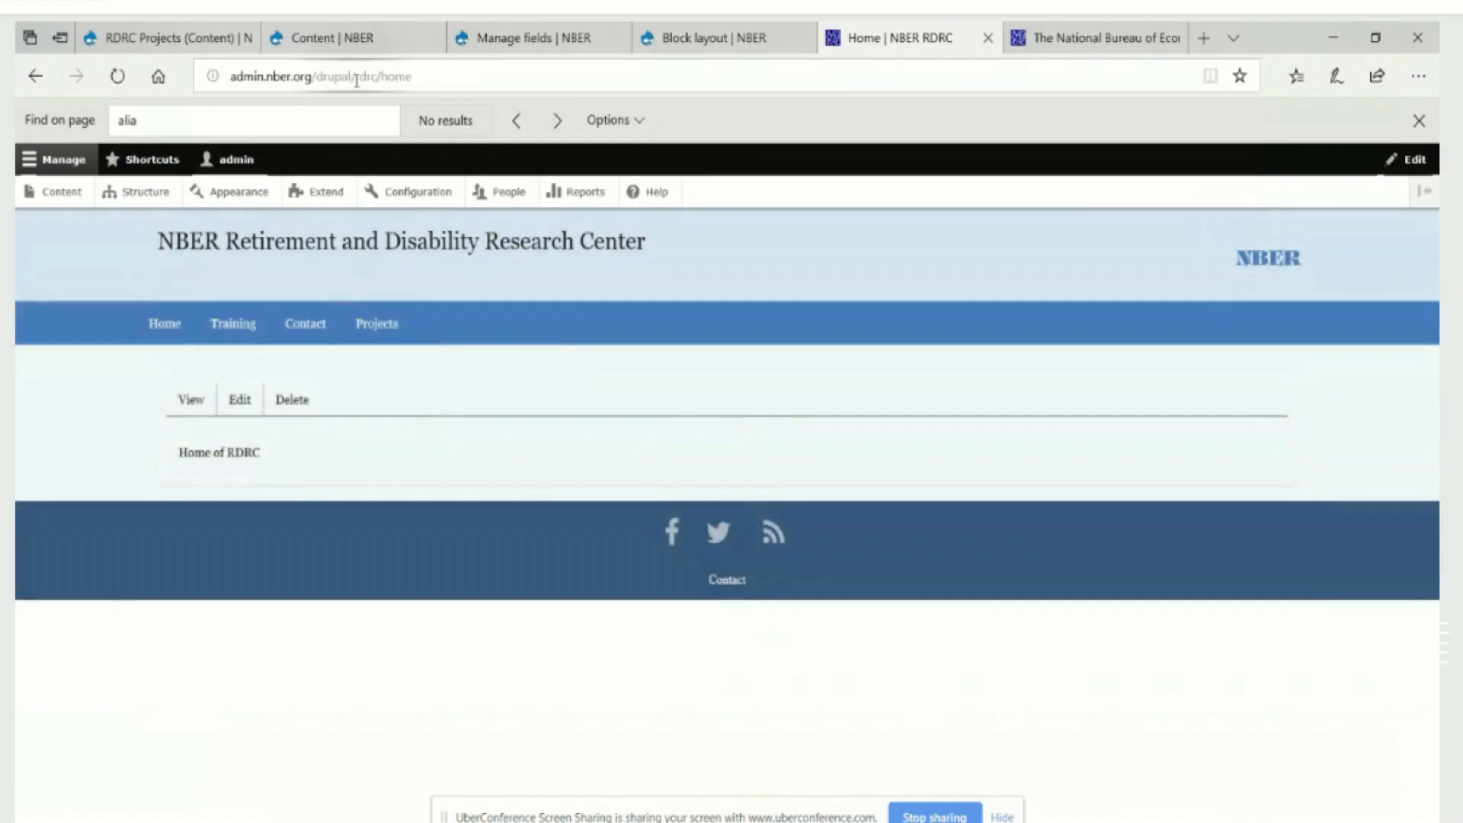
{"action": "double_click", "coordinate": [367, 77]}
{"action": "left_click", "coordinate": [441, 76]}
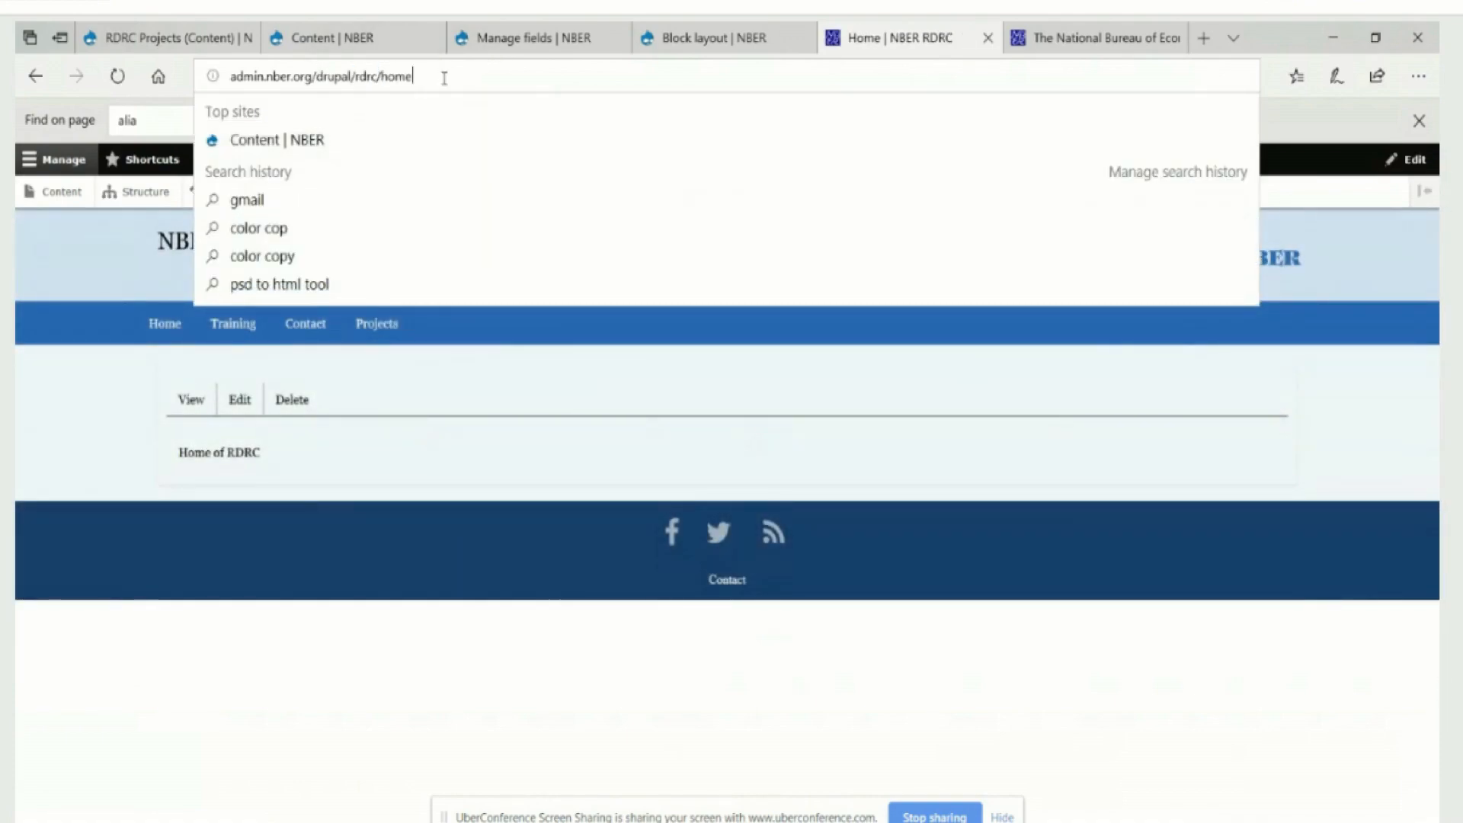
- Open the configuration of the RDRC Nav block in the Primary Menu region and examine its Pages and Content types visibility conditions
{"action": "left_click", "coordinate": [703, 38]}
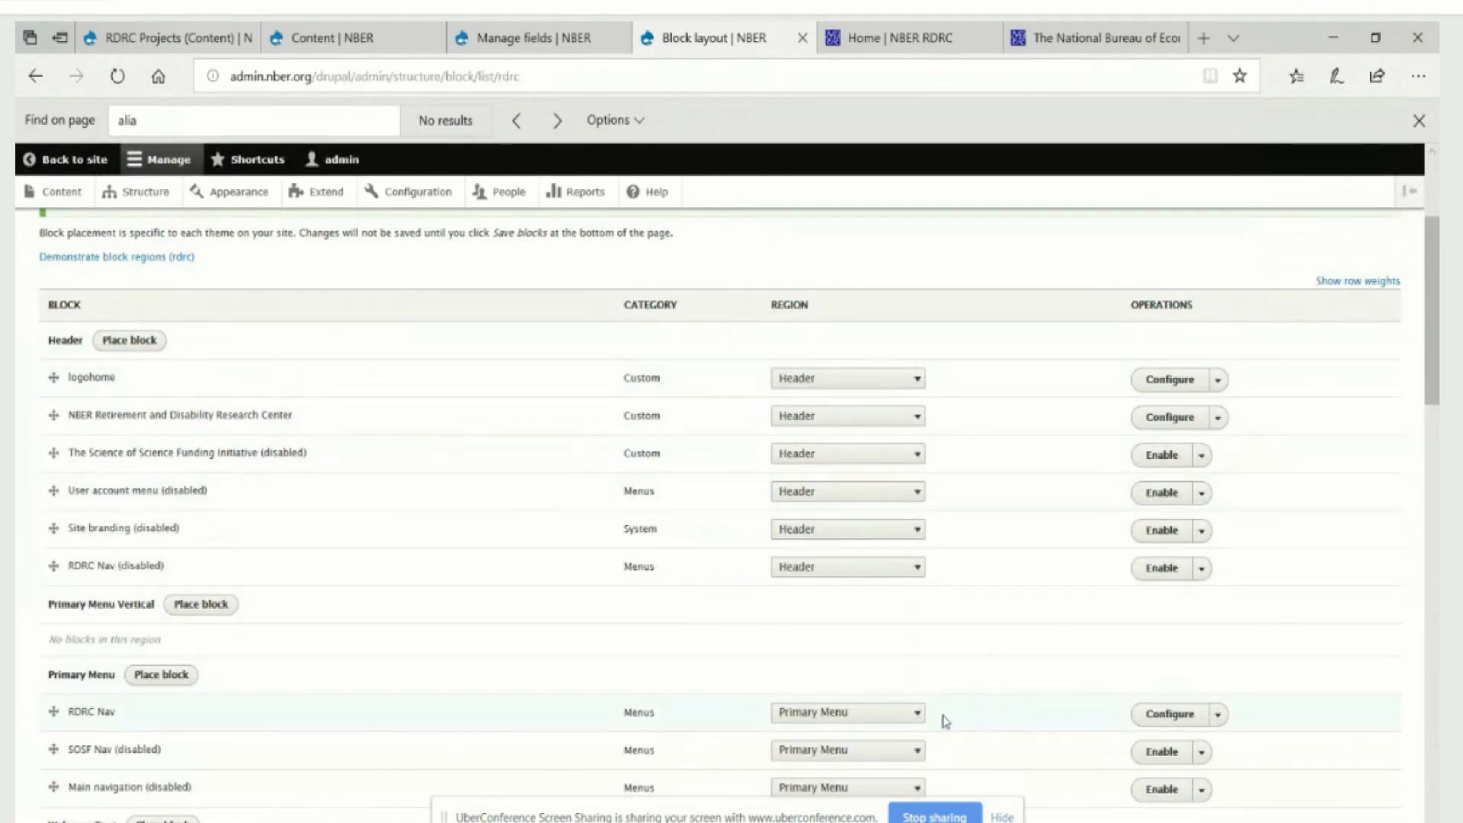
{"action": "left_click", "coordinate": [917, 718]}
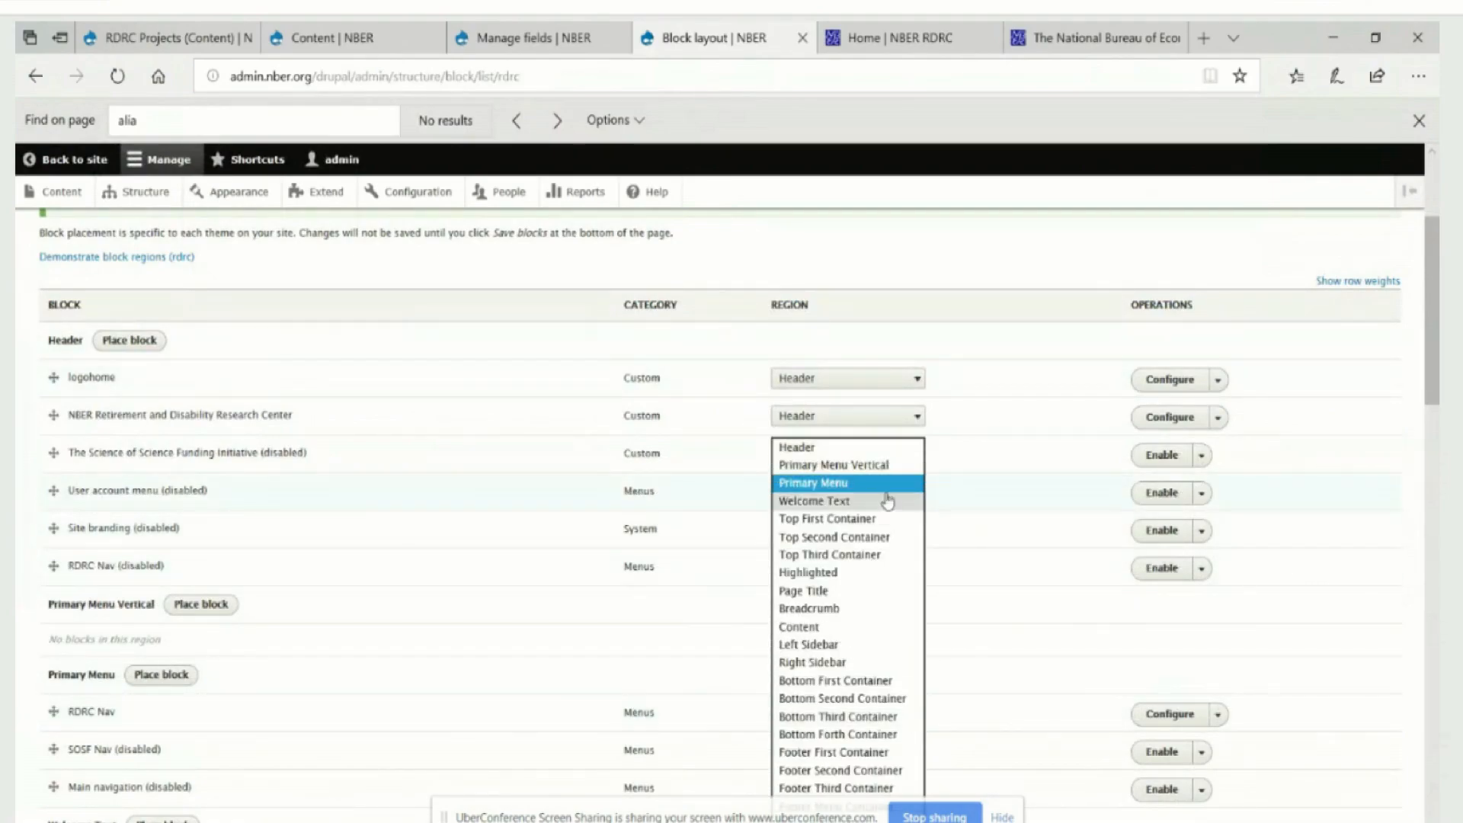
{"action": "left_click", "coordinate": [1243, 701]}
{"action": "left_click", "coordinate": [1170, 714]}
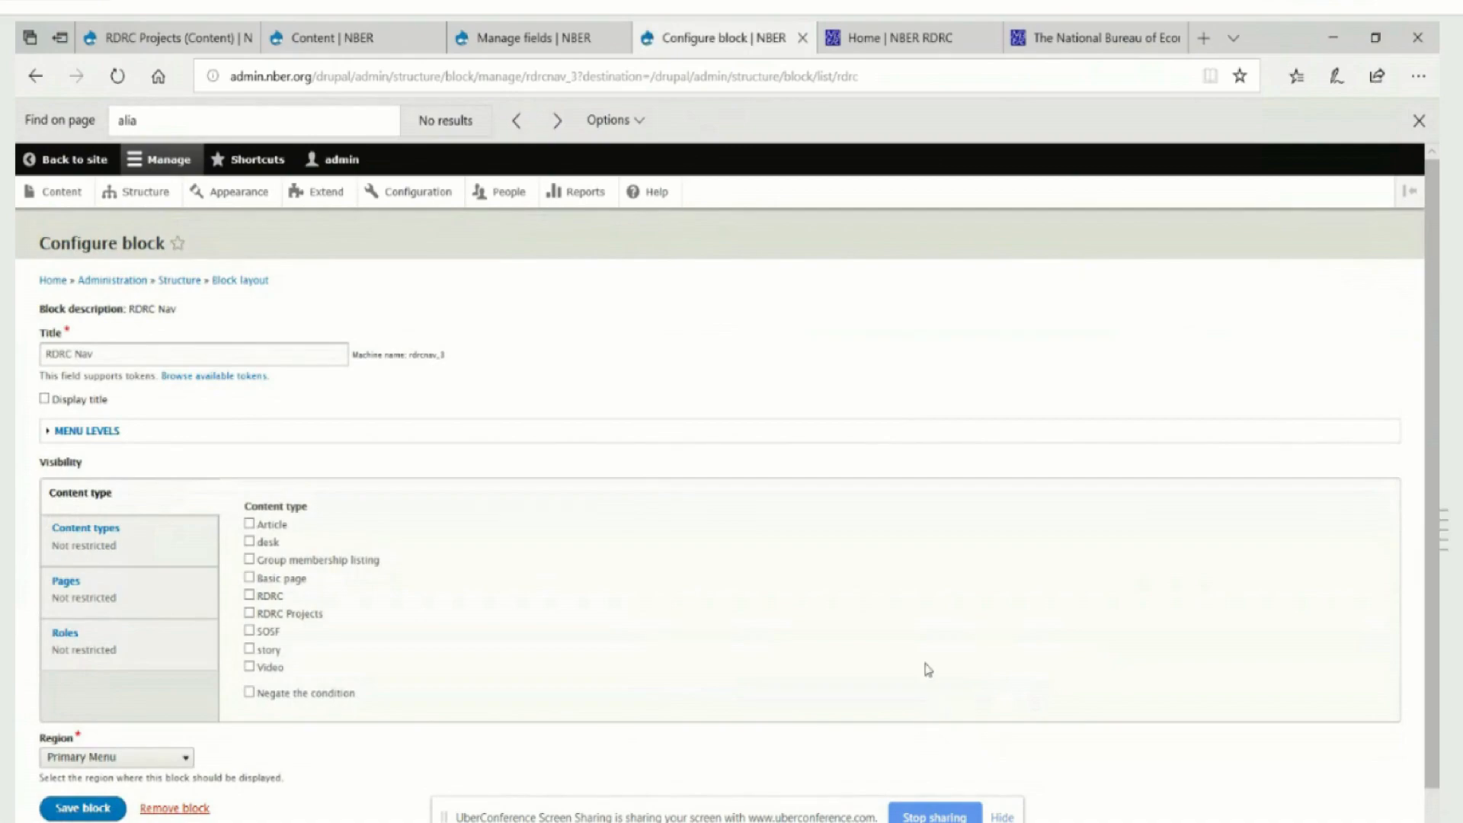
{"action": "scroll", "coordinate": [491, 639], "scroll_direction": "down", "scroll_amount": 1}
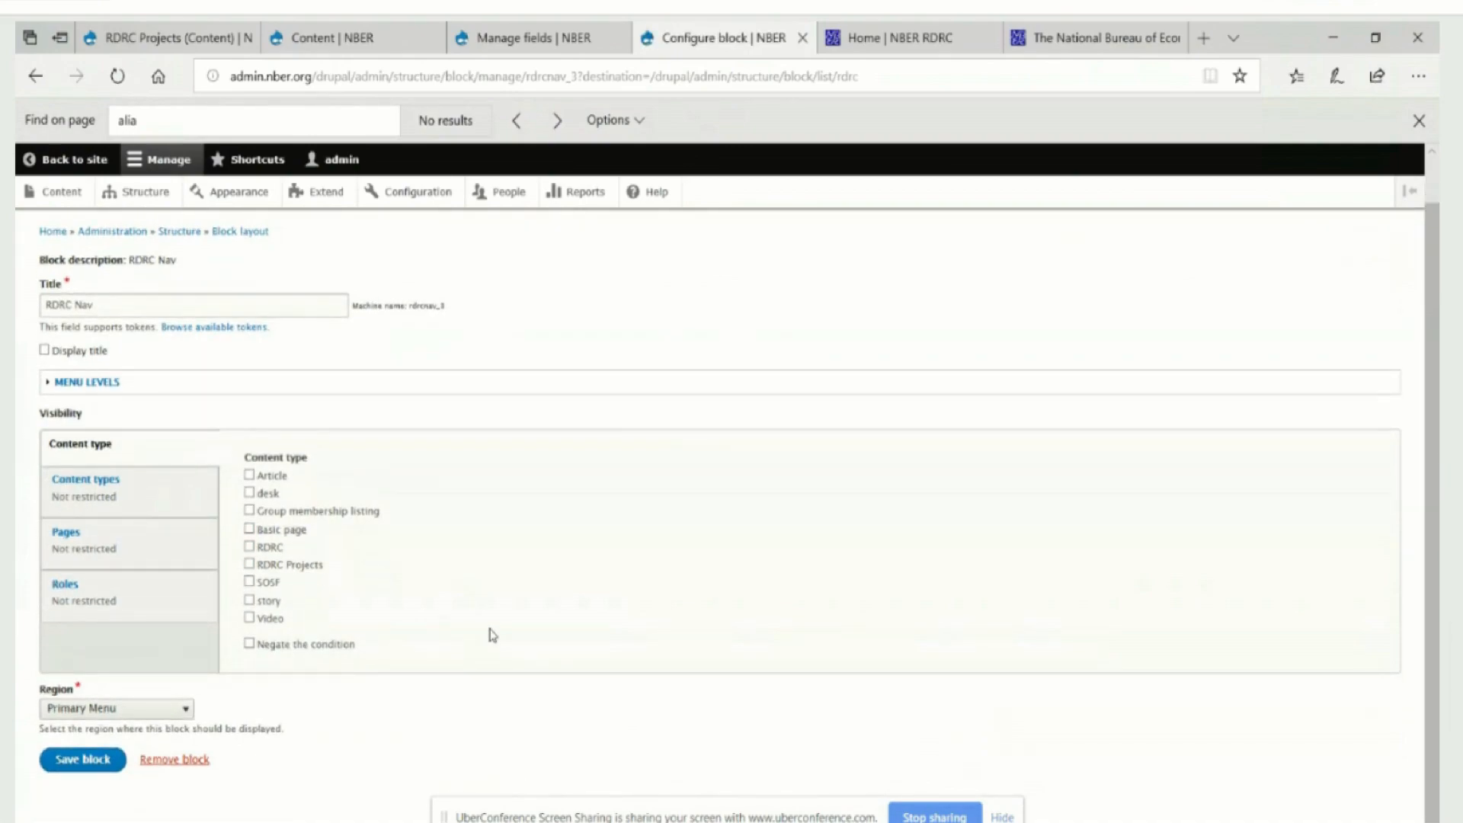
{"action": "left_click", "coordinate": [68, 537]}
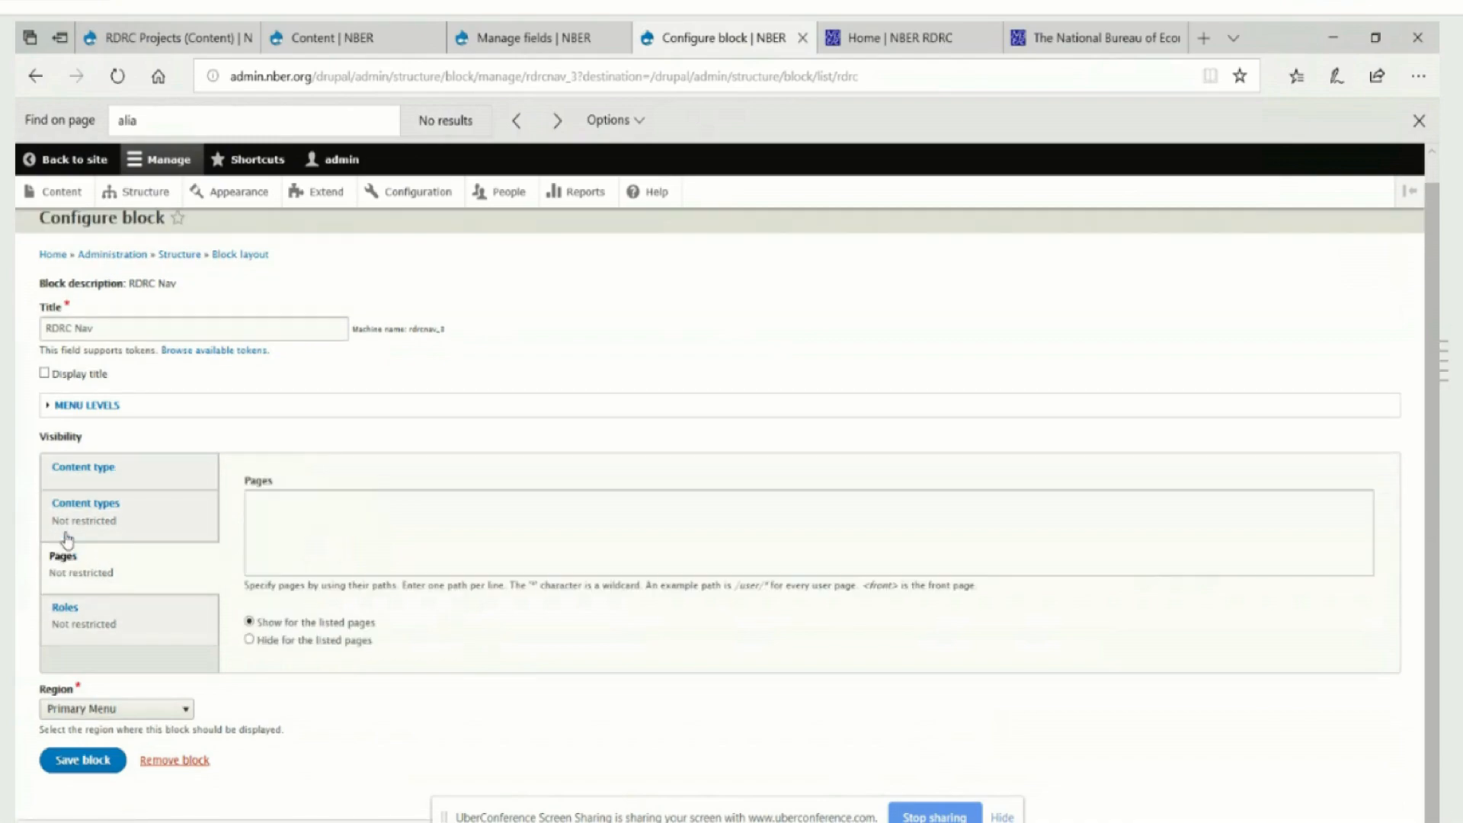
{"action": "left_click", "coordinate": [69, 507]}
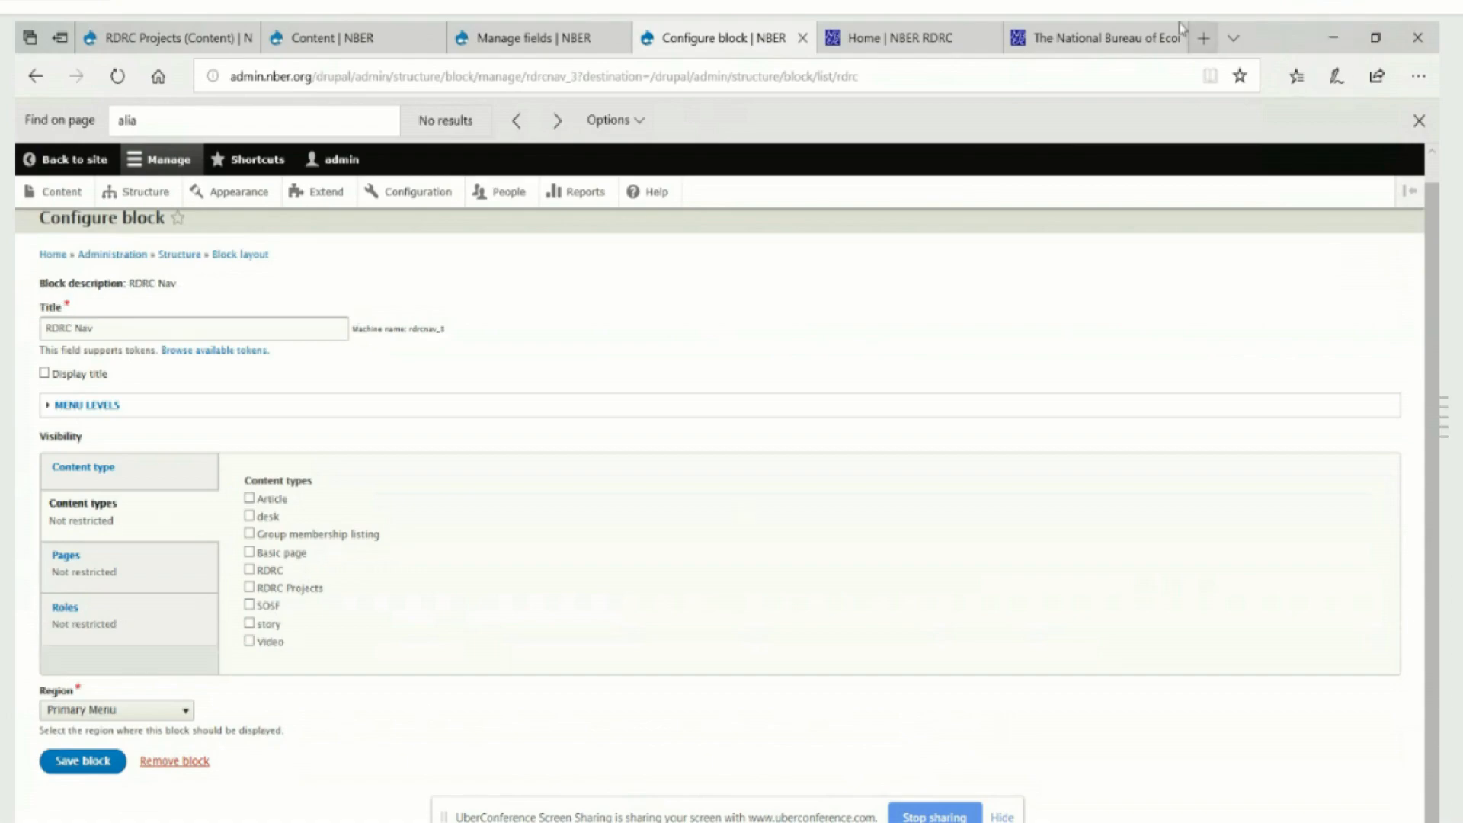
- Visit the Projects, Training and Home links from the RDRC home page and go back to rdrc/projects, comparing headers, menus and URL paths
{"action": "left_click", "coordinate": [917, 44]}
{"action": "left_click", "coordinate": [360, 335]}
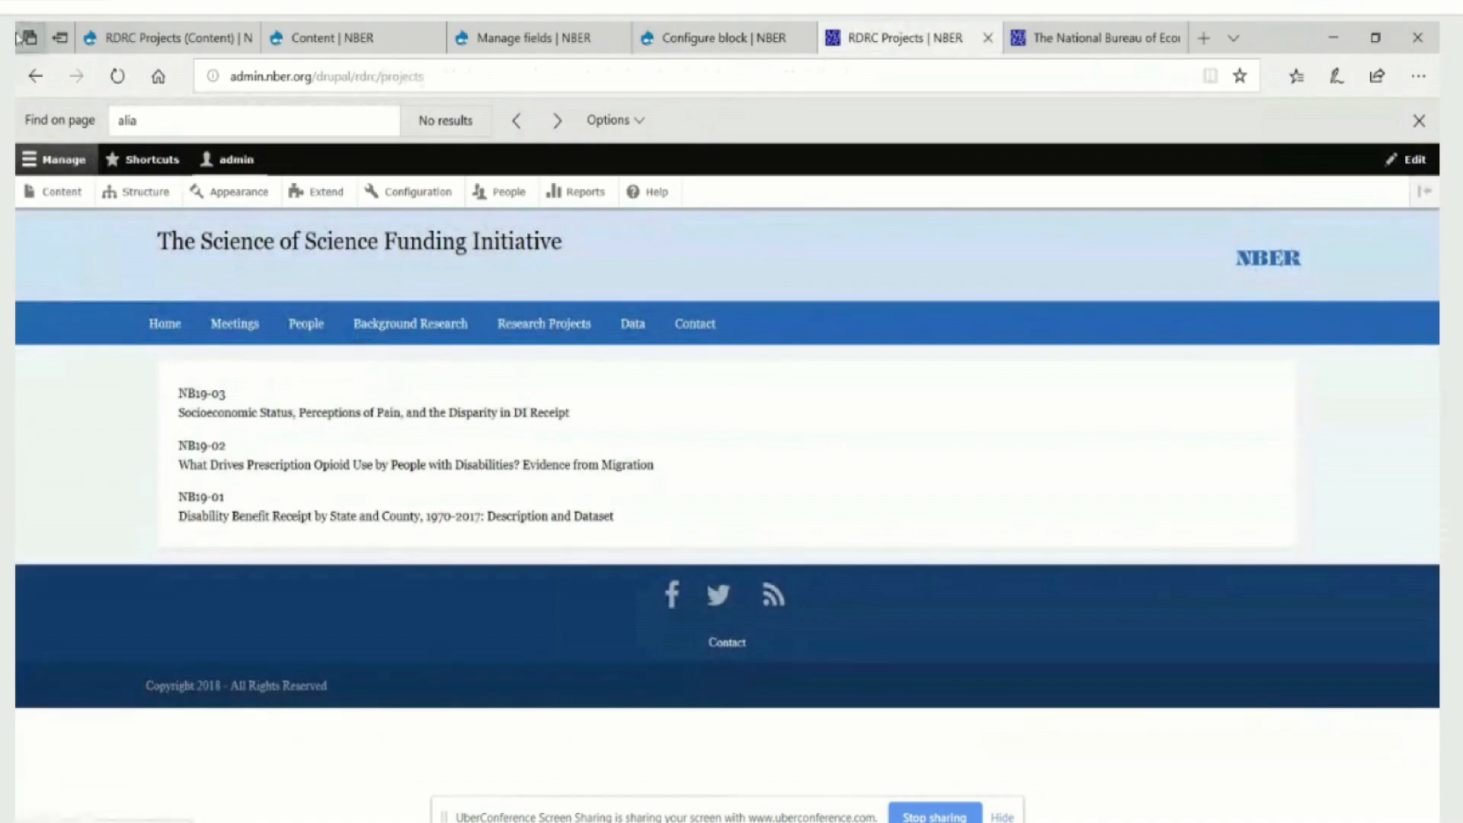
{"action": "left_click", "coordinate": [36, 81]}
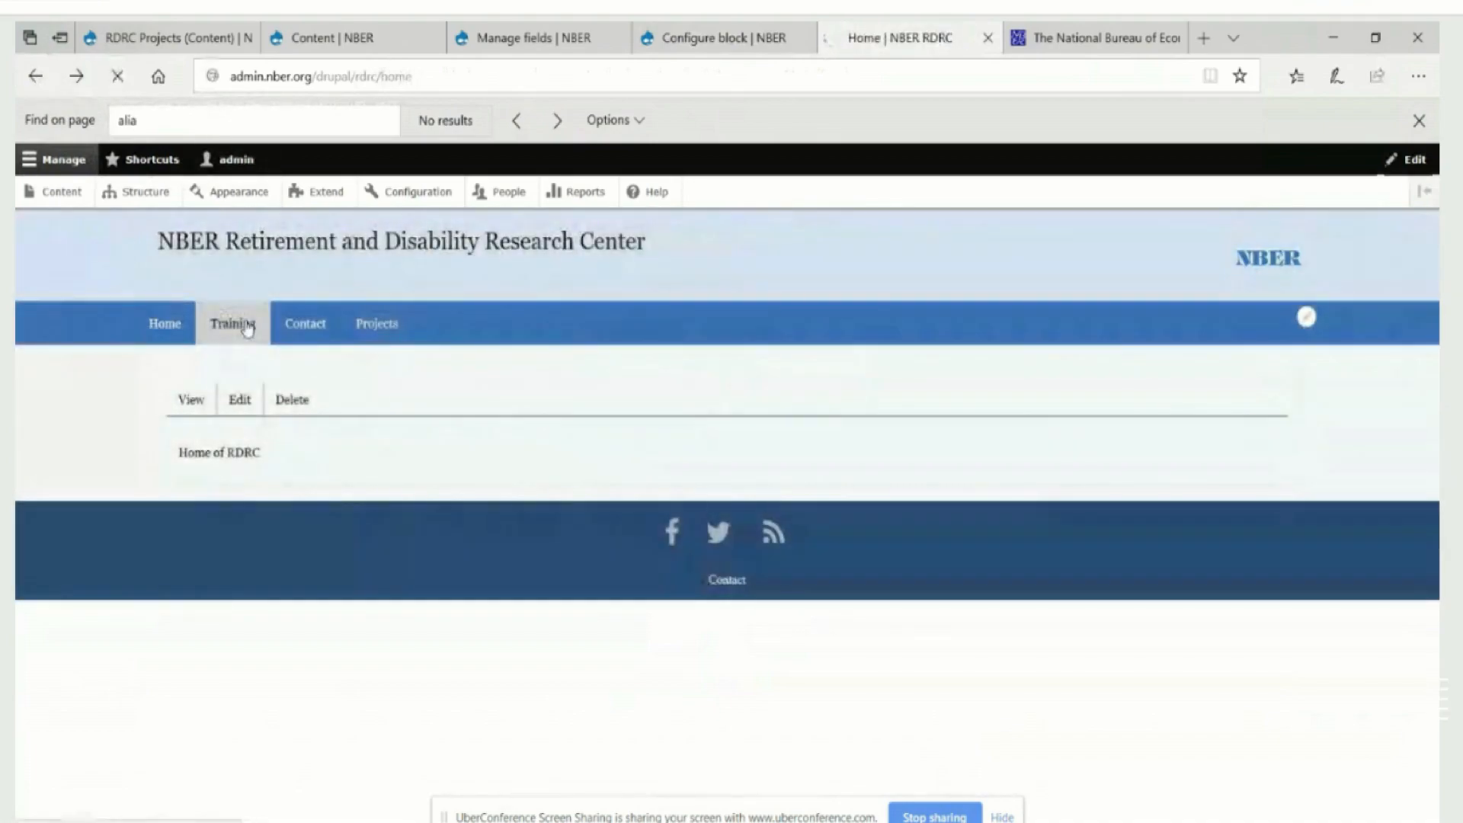
{"action": "left_click", "coordinate": [247, 330]}
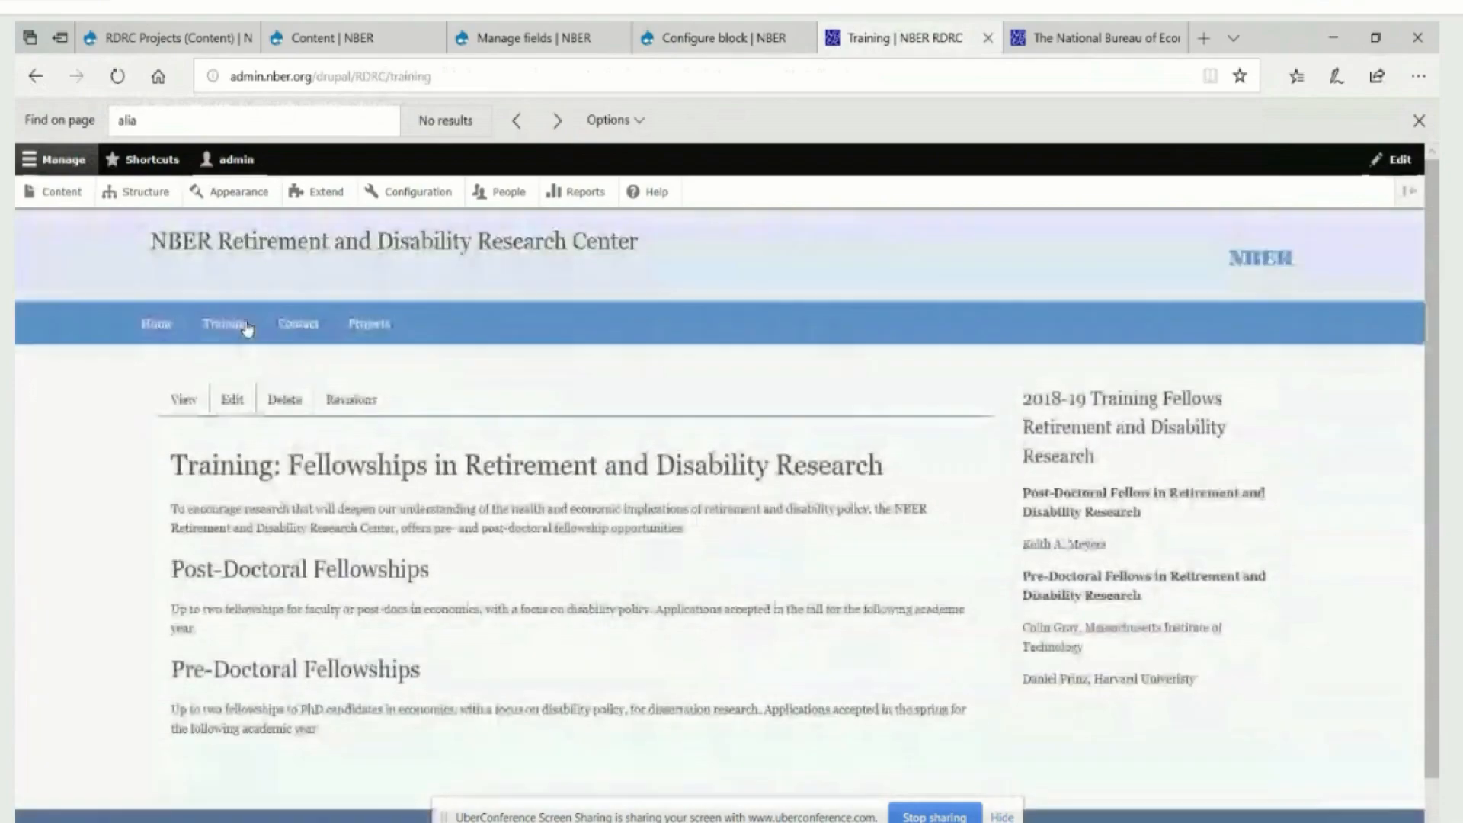
{"action": "left_click", "coordinate": [32, 81]}
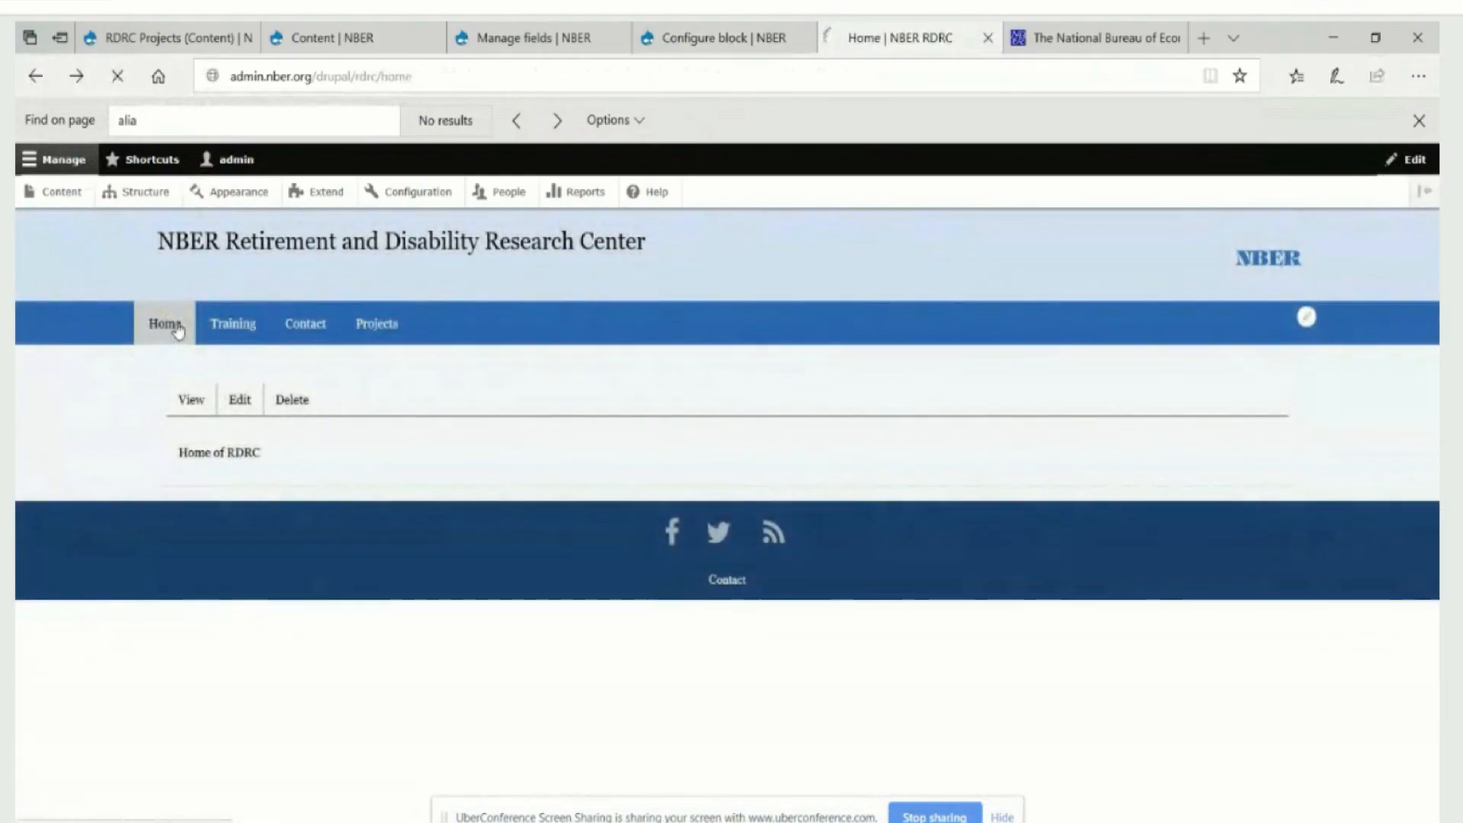
{"action": "left_click", "coordinate": [178, 327]}
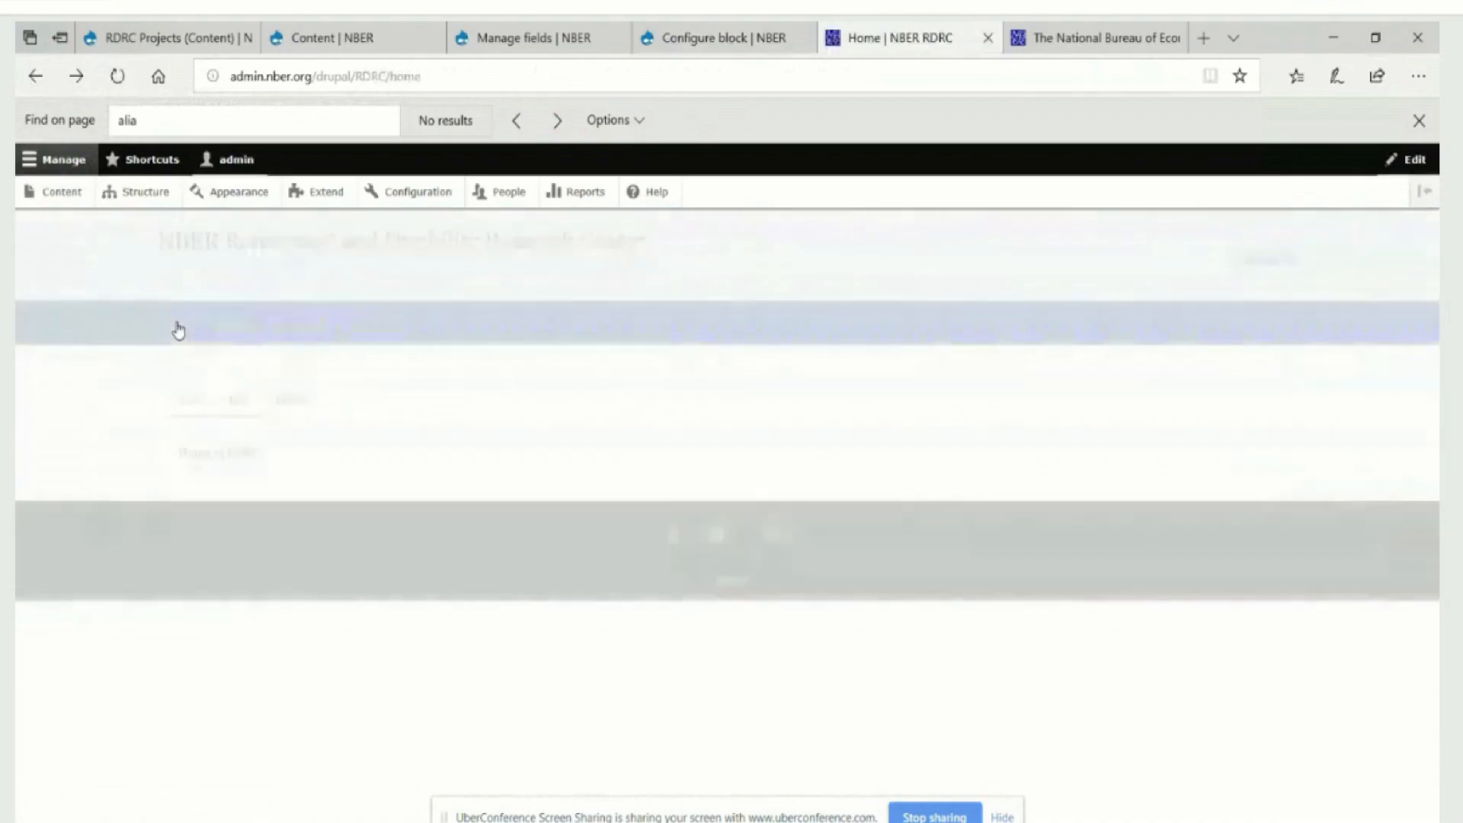
{"action": "left_click", "coordinate": [52, 86]}
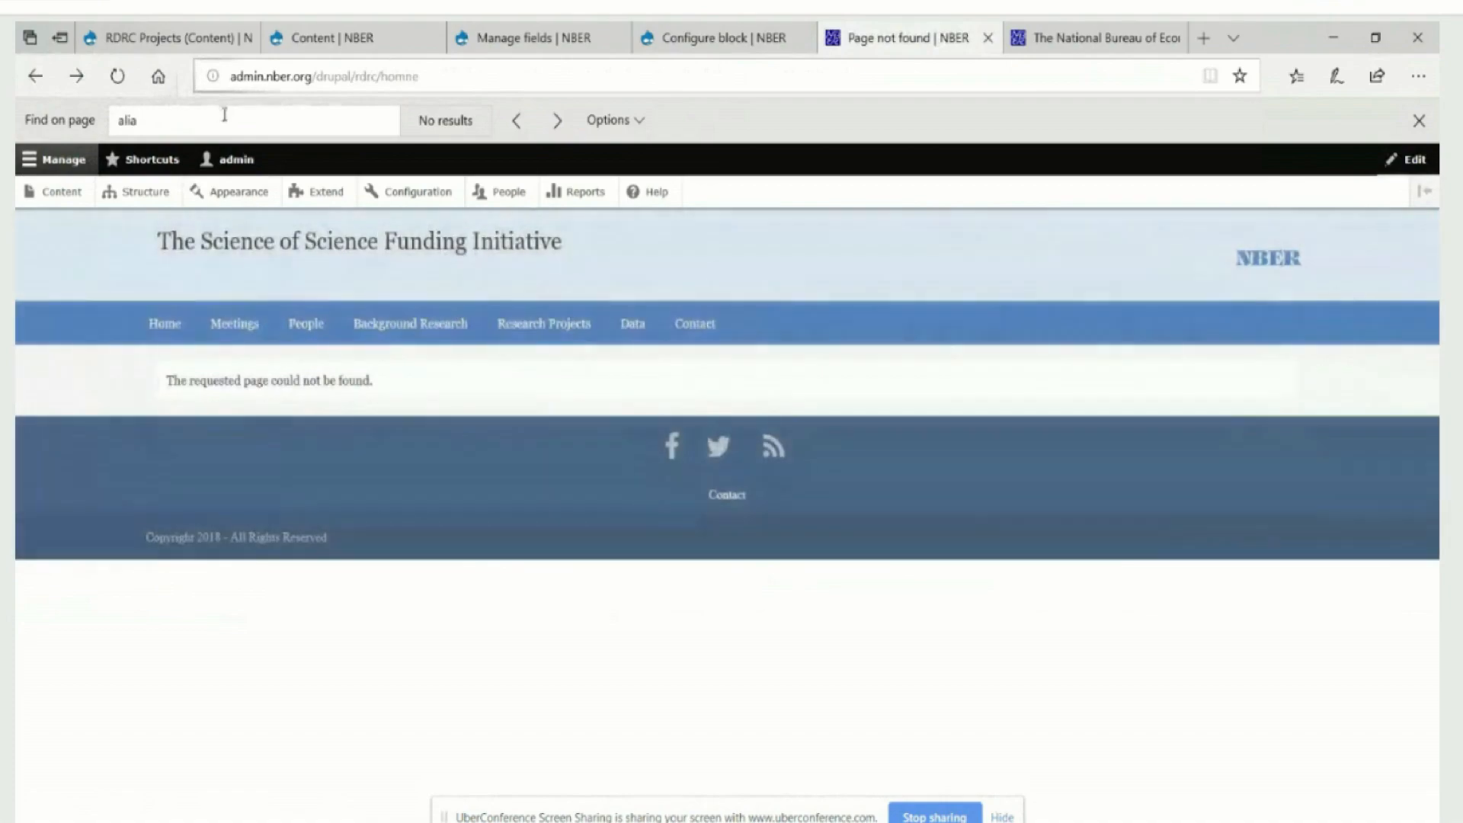
{"action": "key", "text": "alt+Left"}
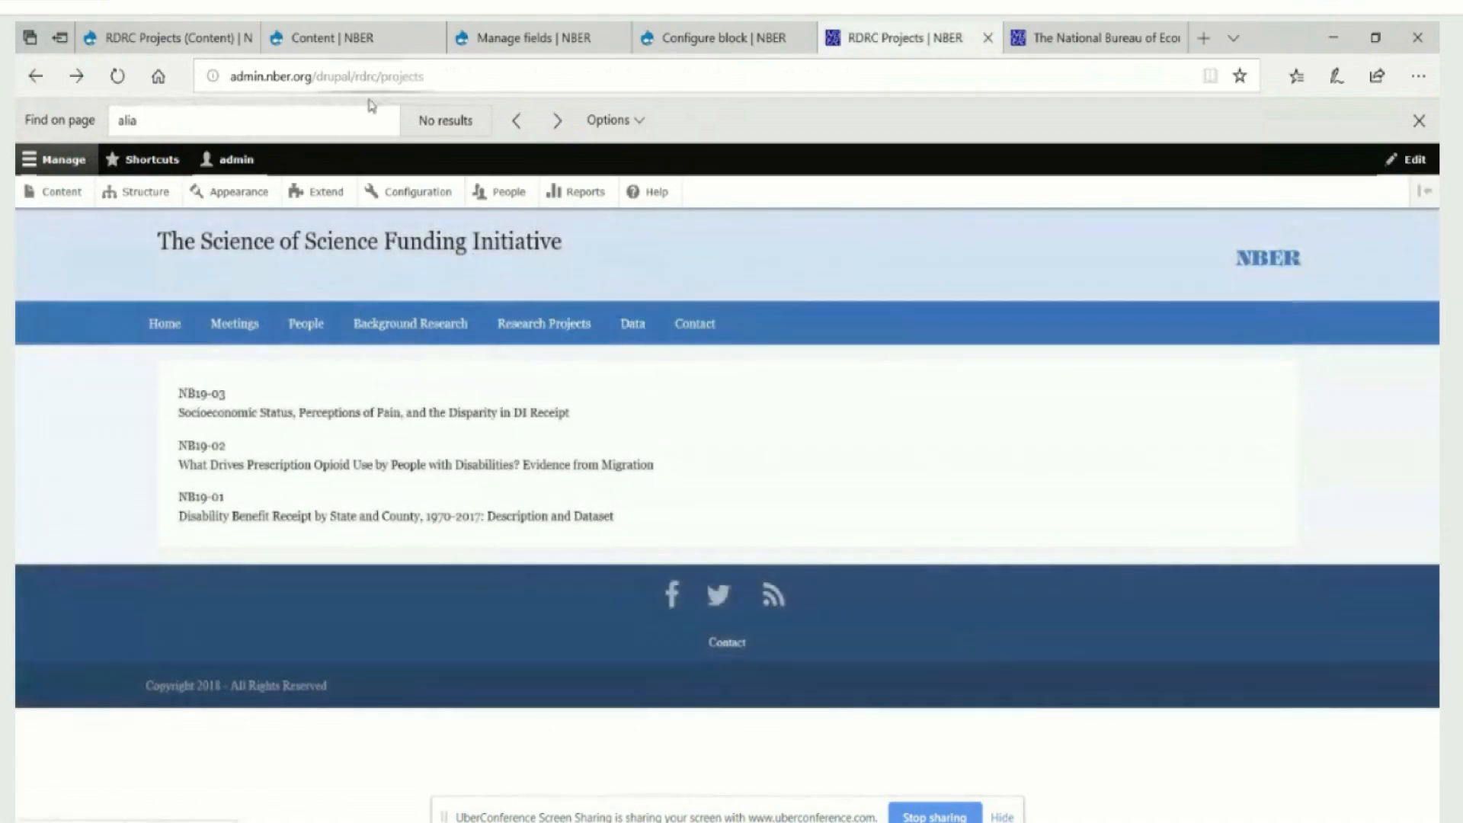
- Load the projects page with the uppercase path RDRC/projects to check which header and menu it shows
{"action": "left_click", "coordinate": [355, 76]}
{"action": "double_click", "coordinate": [356, 77]}
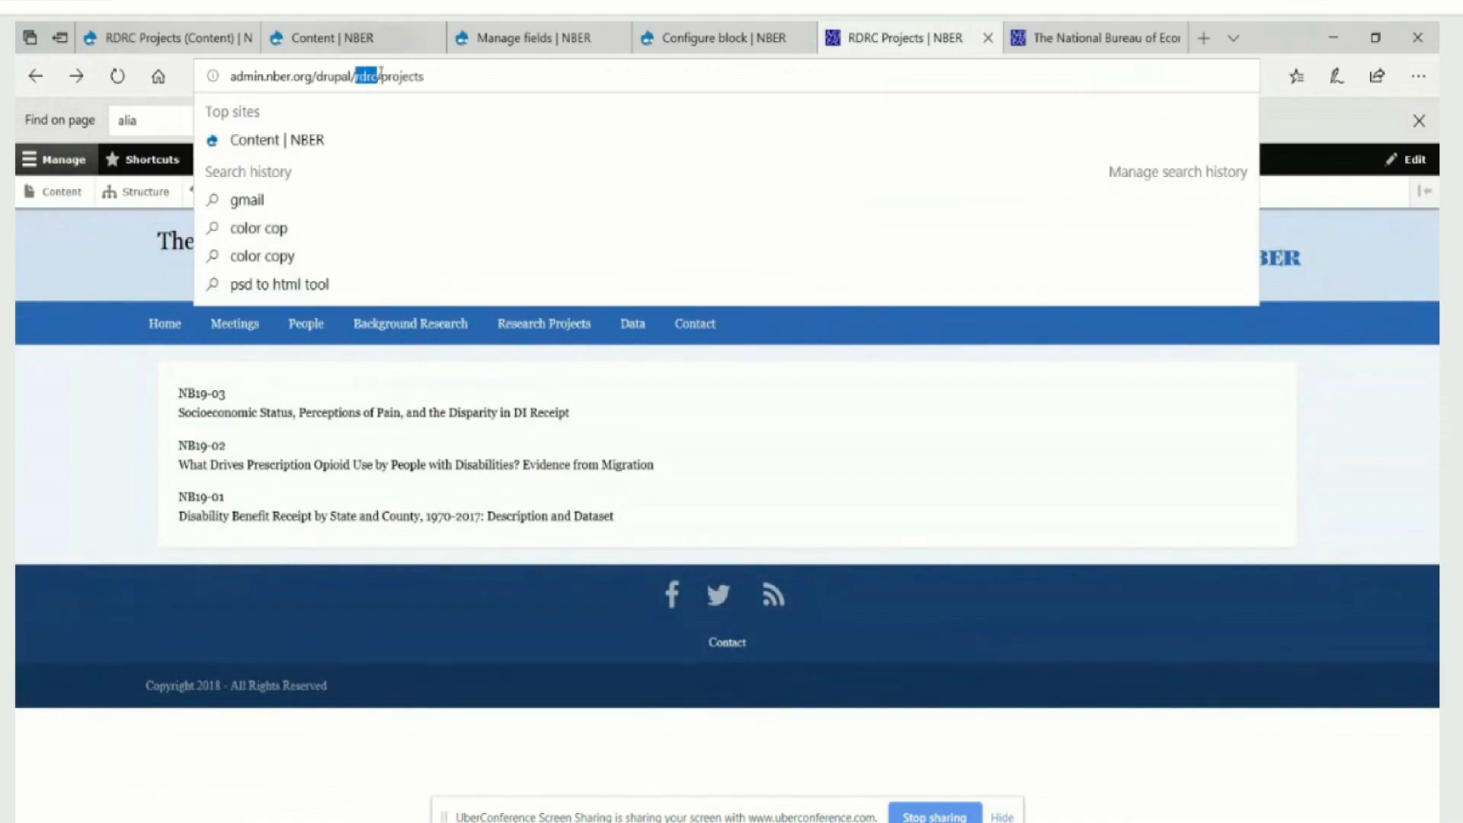
{"action": "type", "text": "RDRC"}
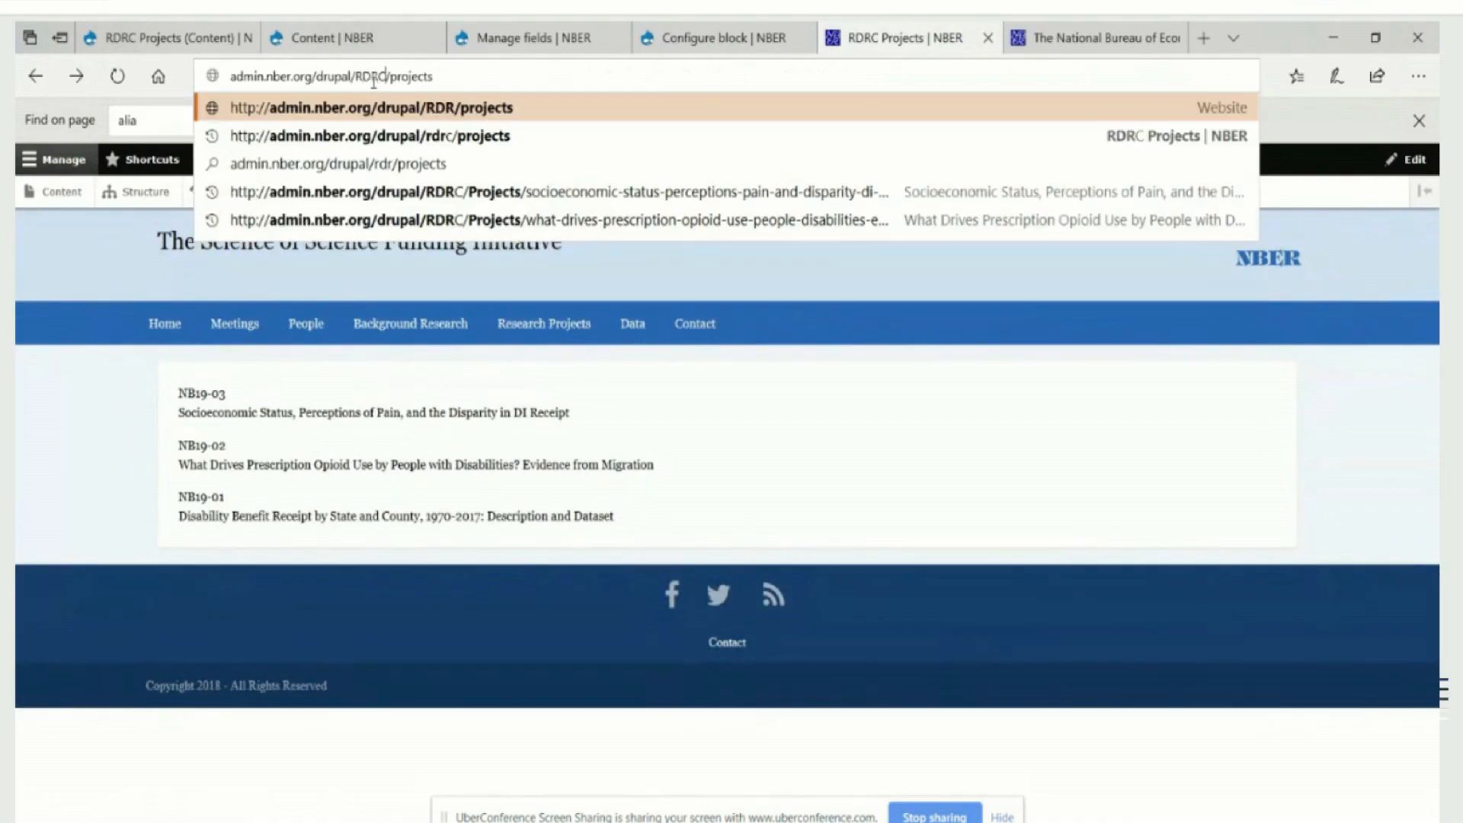
{"action": "left_click", "coordinate": [398, 110]}
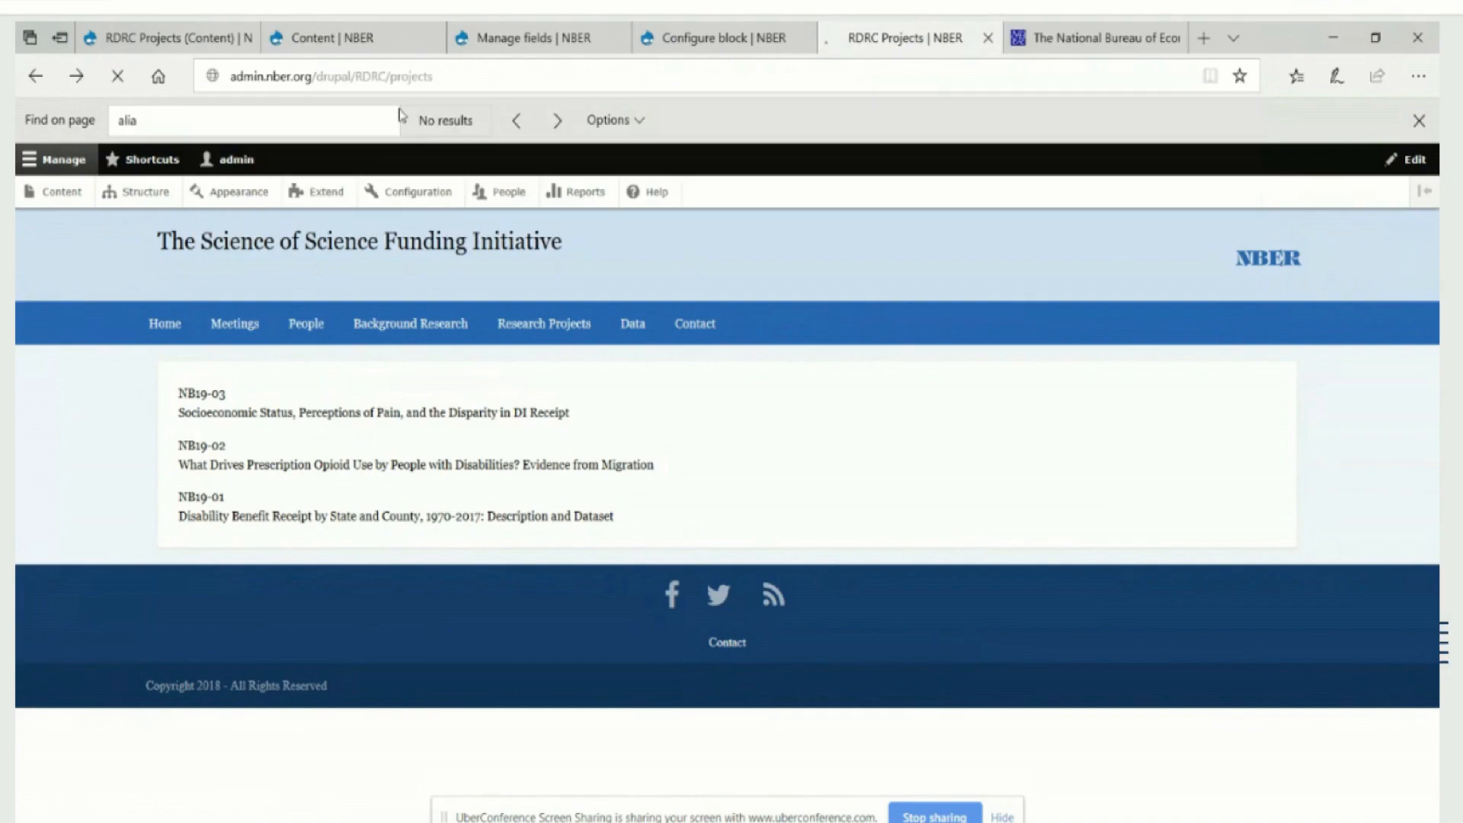
{"action": "left_click", "coordinate": [457, 76]}
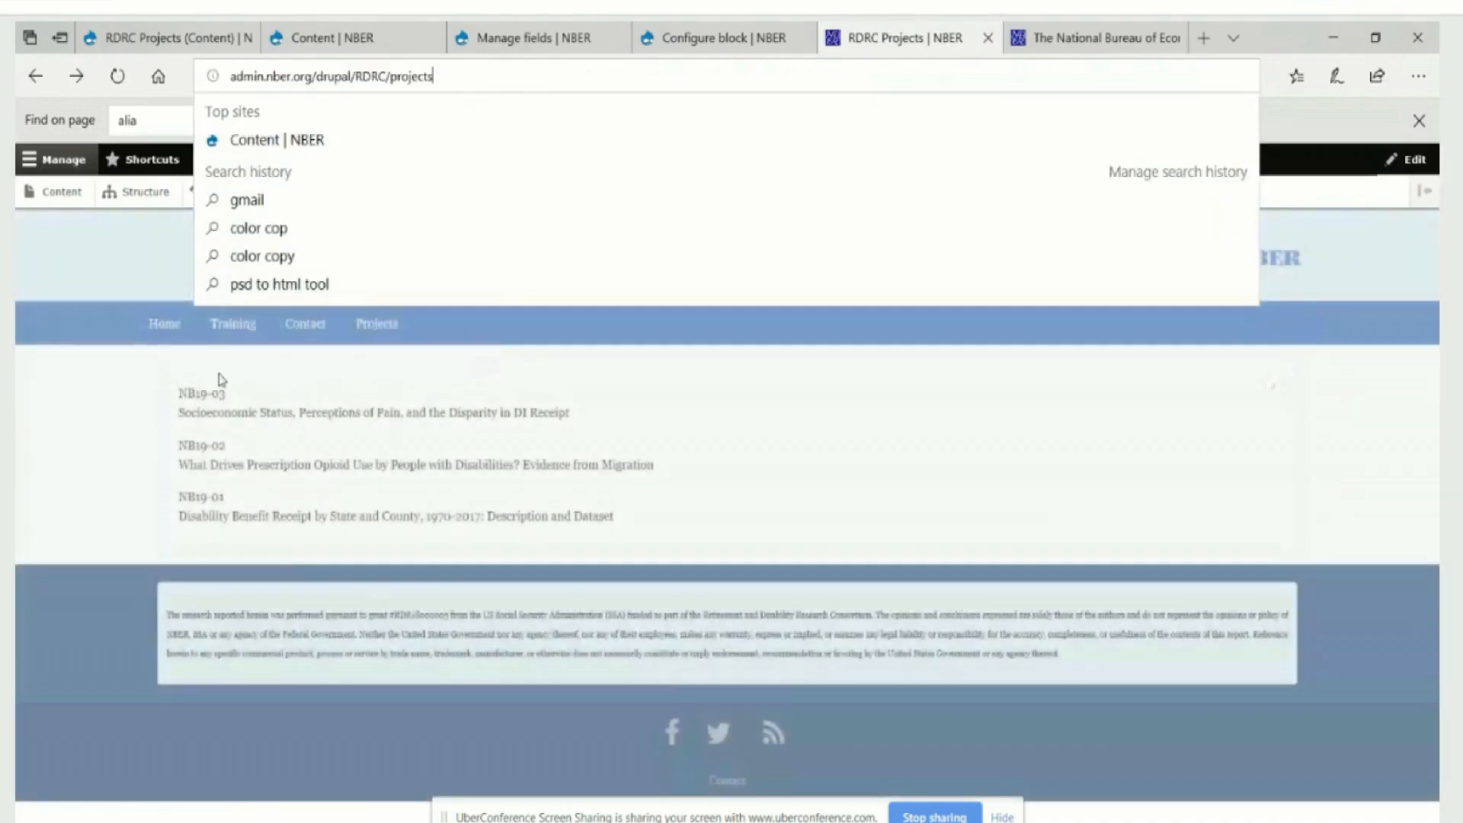
{"action": "left_click", "coordinate": [109, 386]}
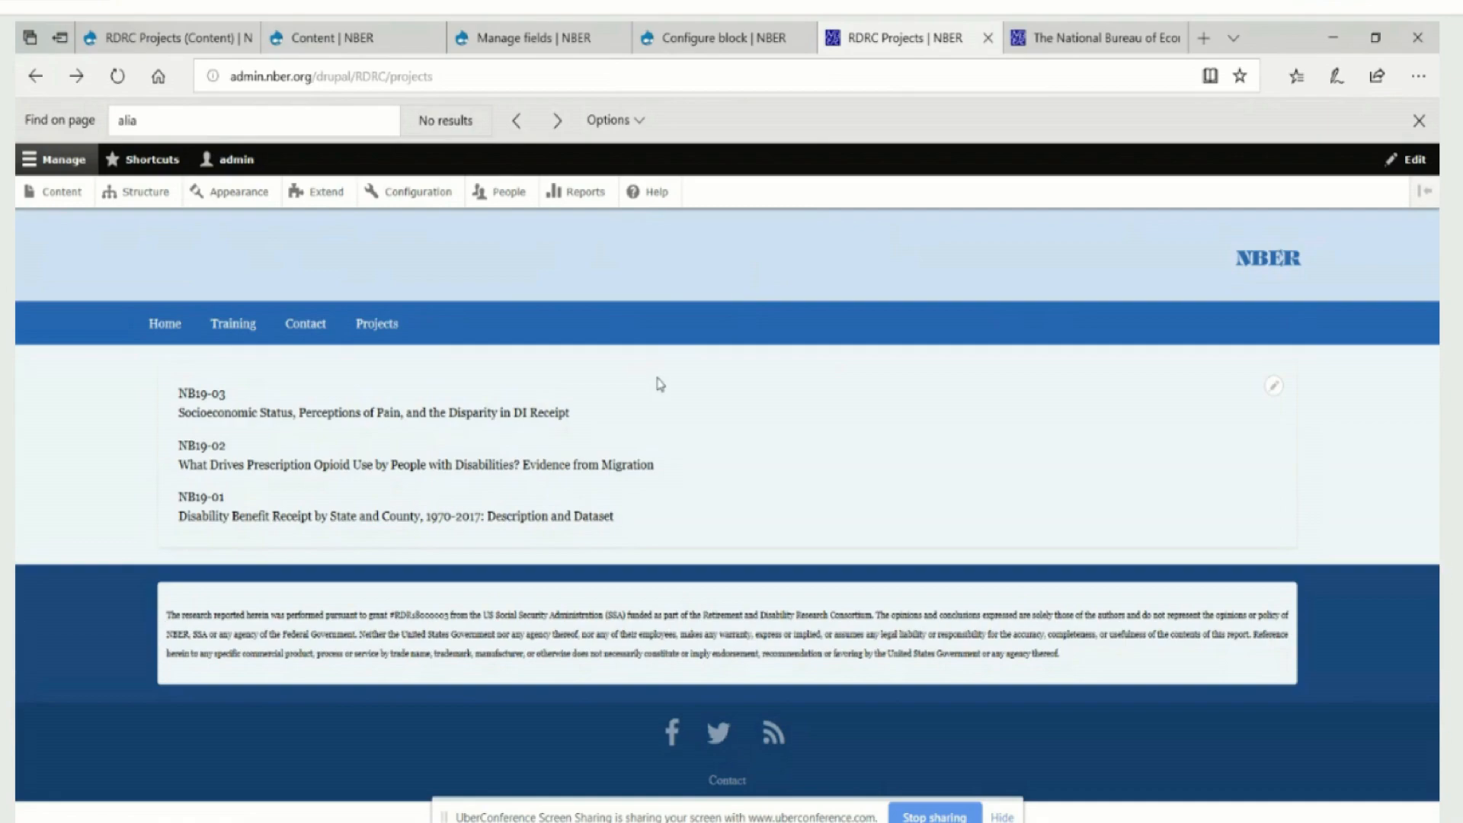
- Edit the Projects link in the RDRC Nav menu to point to /RDRC/projects and save it
{"action": "mouse_move", "coordinate": [1293, 232]}
{"action": "left_click", "coordinate": [1305, 320]}
{"action": "left_click", "coordinate": [1289, 342]}
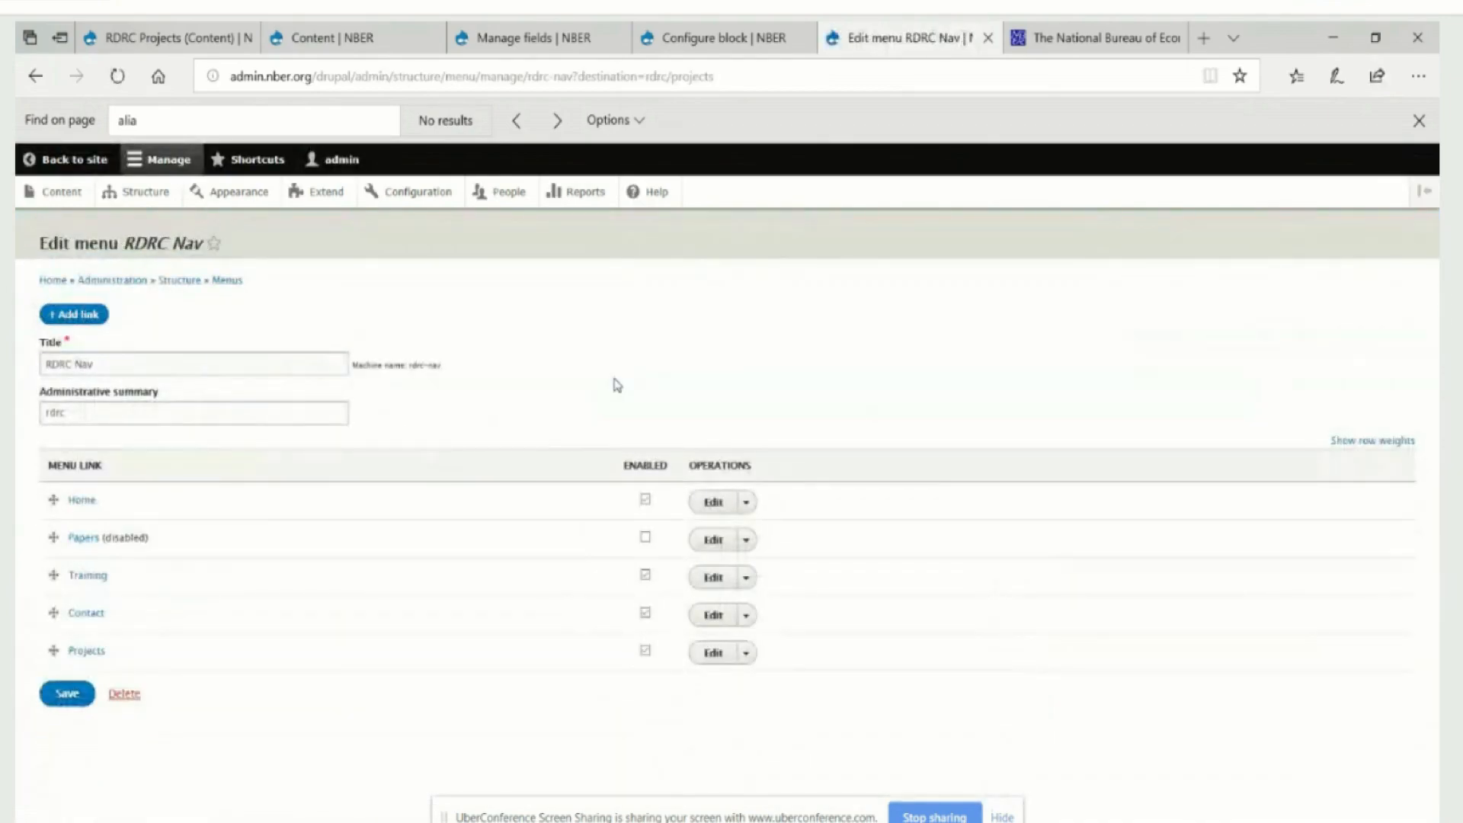
{"action": "left_click", "coordinate": [718, 657]}
{"action": "left_click", "coordinate": [59, 399]}
{"action": "left_click_drag", "start_coordinate": [60, 399], "coordinate": [70, 400]}
{"action": "type", "text": "RDRC/projects"}
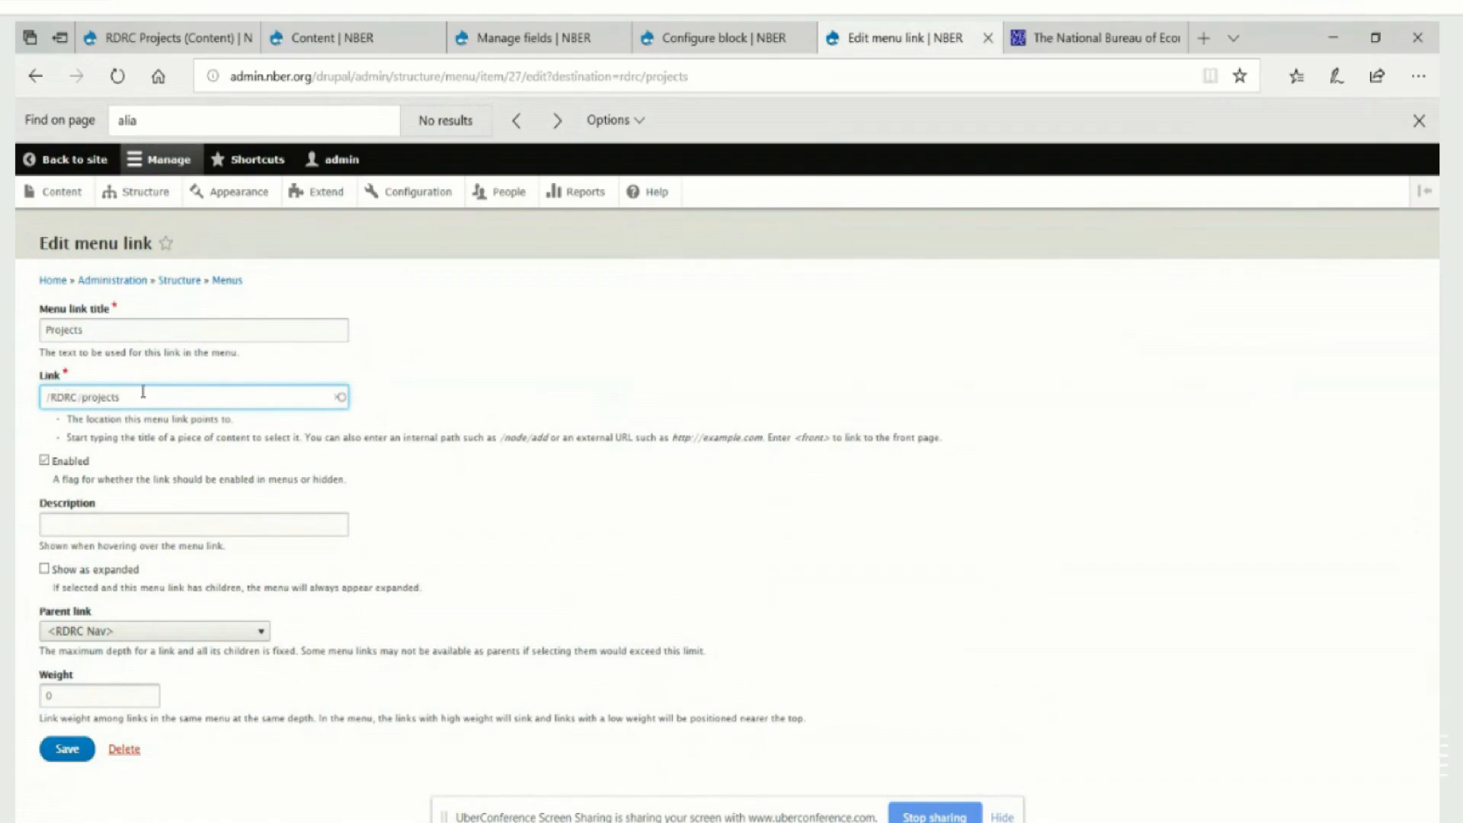
{"action": "left_click", "coordinate": [67, 750]}
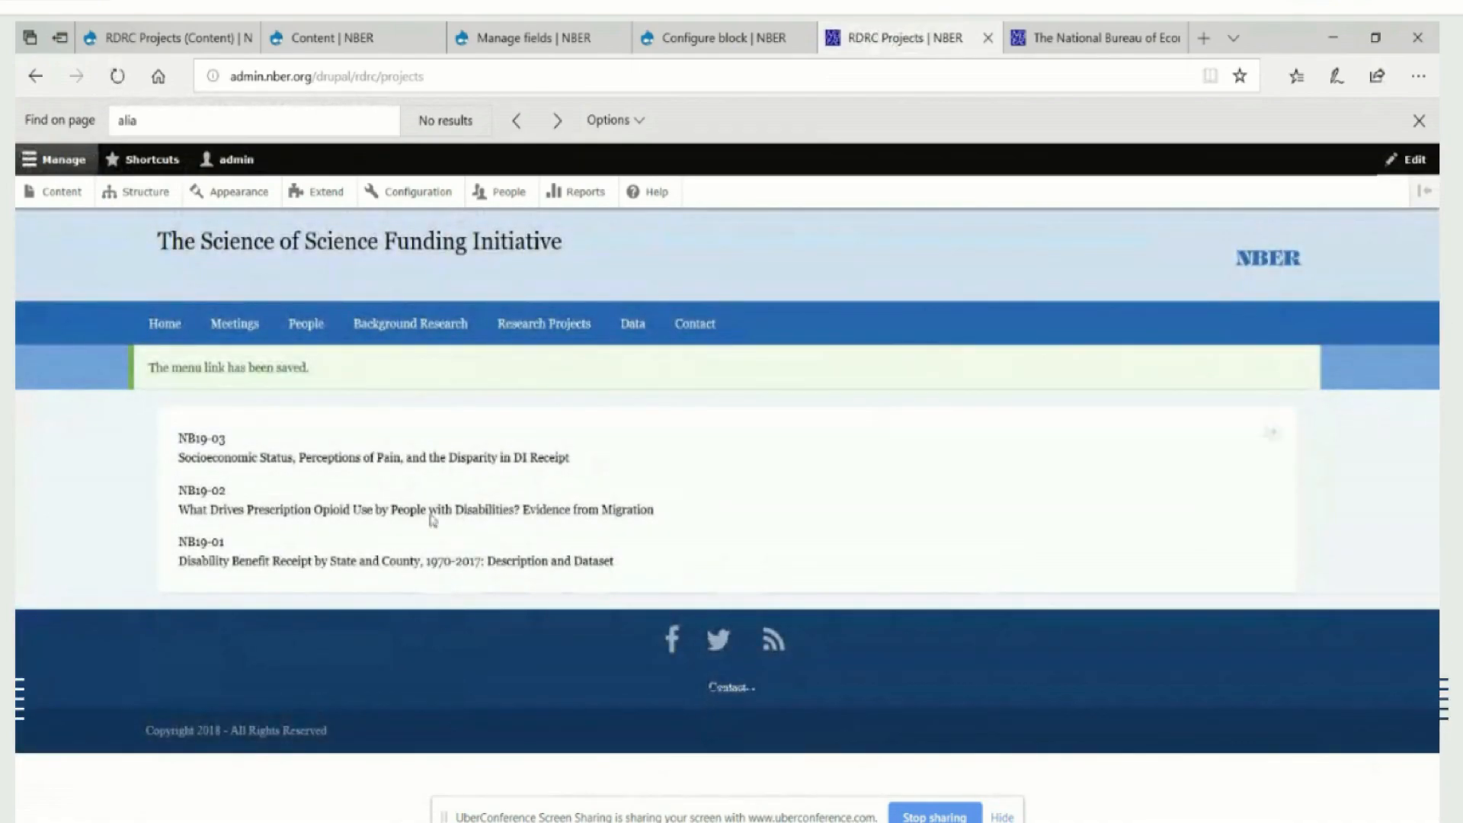
- Reload the projects page, load rdrc/home and follow its Projects link to test the edited menu link
{"action": "left_click", "coordinate": [118, 79]}
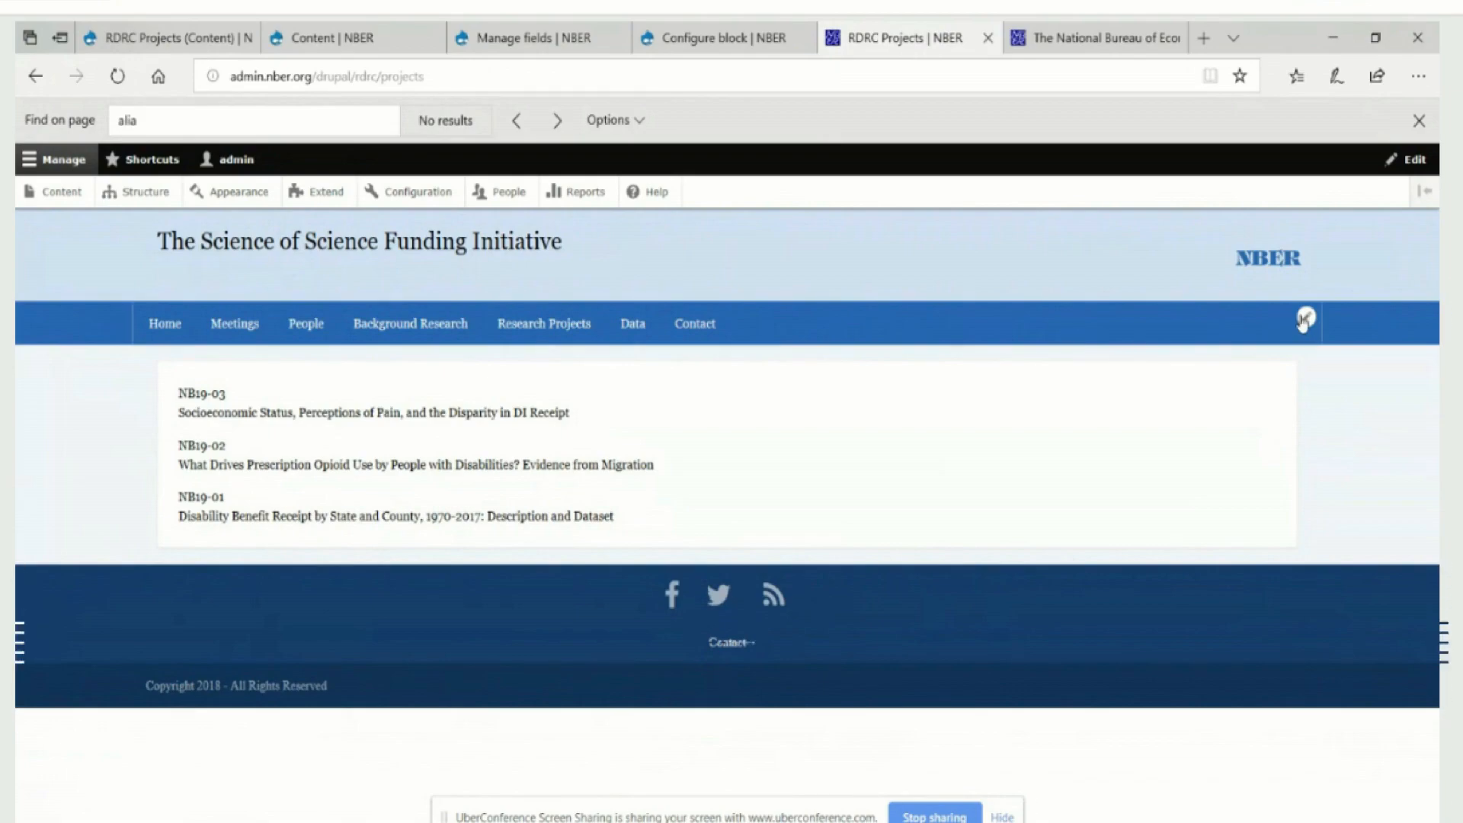
{"action": "left_click", "coordinate": [385, 78]}
{"action": "double_click", "coordinate": [384, 77]}
{"action": "type", "text": "home"}
{"action": "key", "text": "Return"}
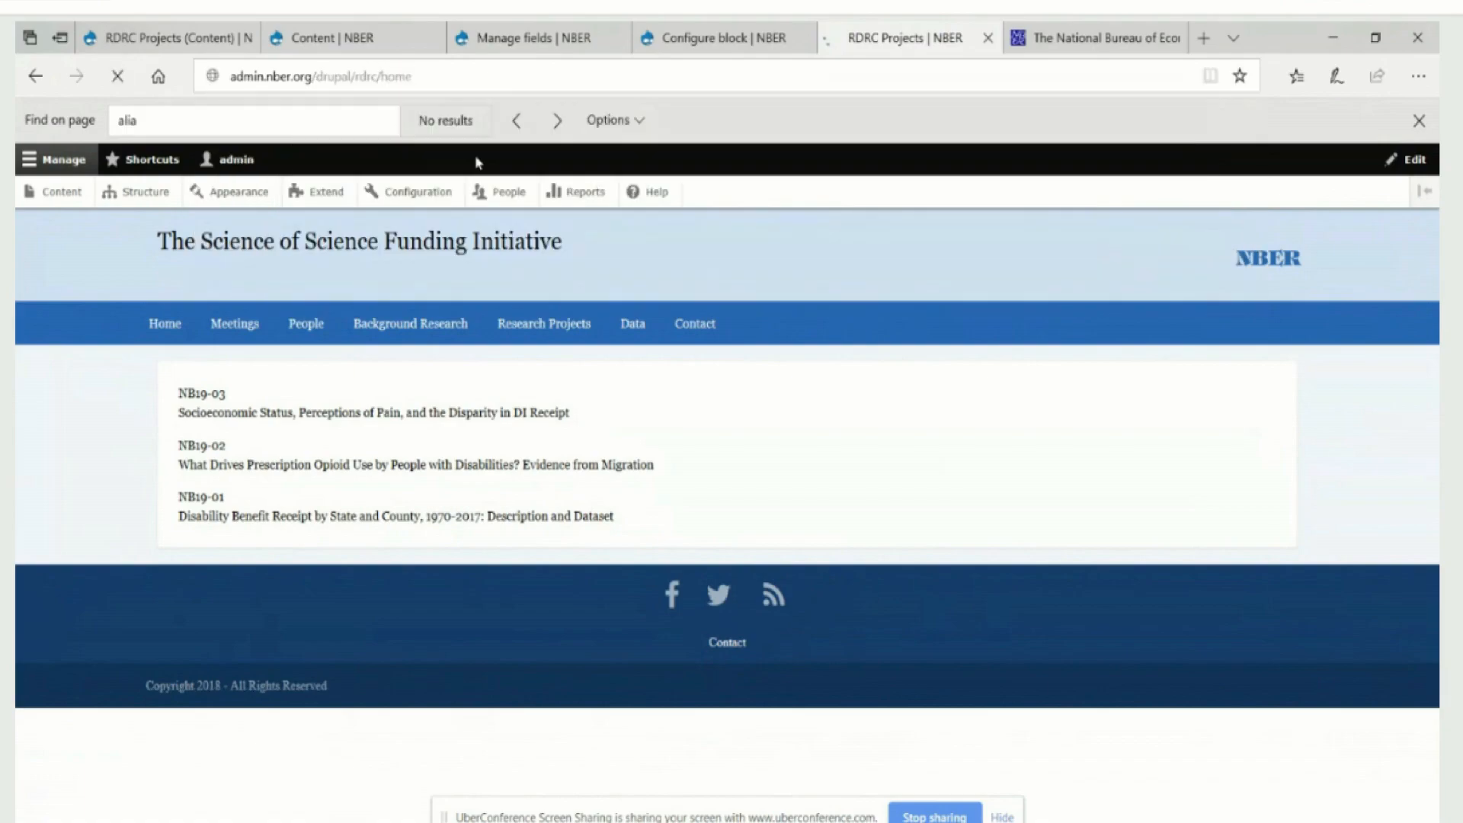
{"action": "left_click", "coordinate": [458, 76]}
{"action": "left_click", "coordinate": [438, 457]}
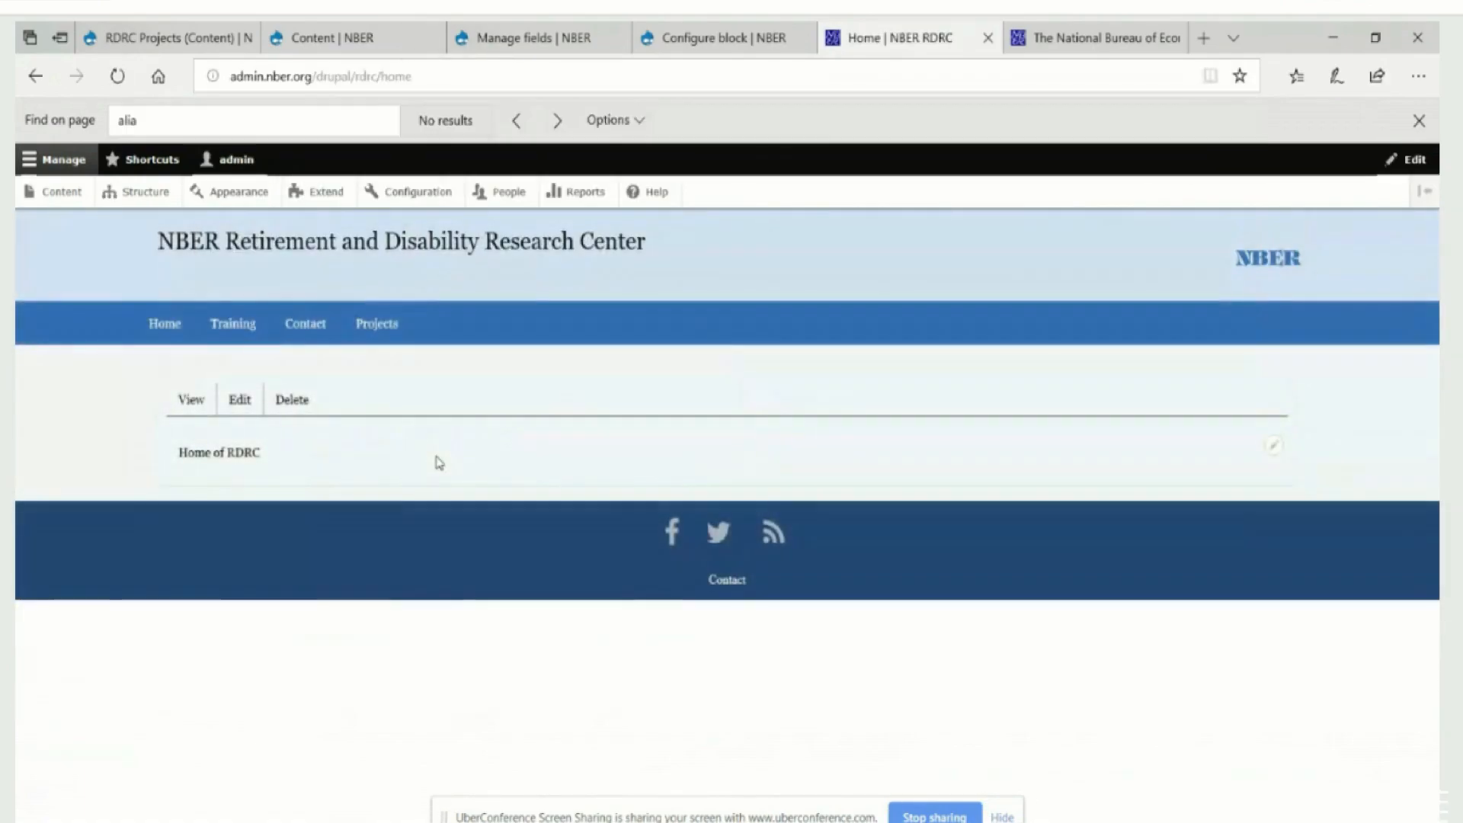
{"action": "left_click", "coordinate": [383, 331]}
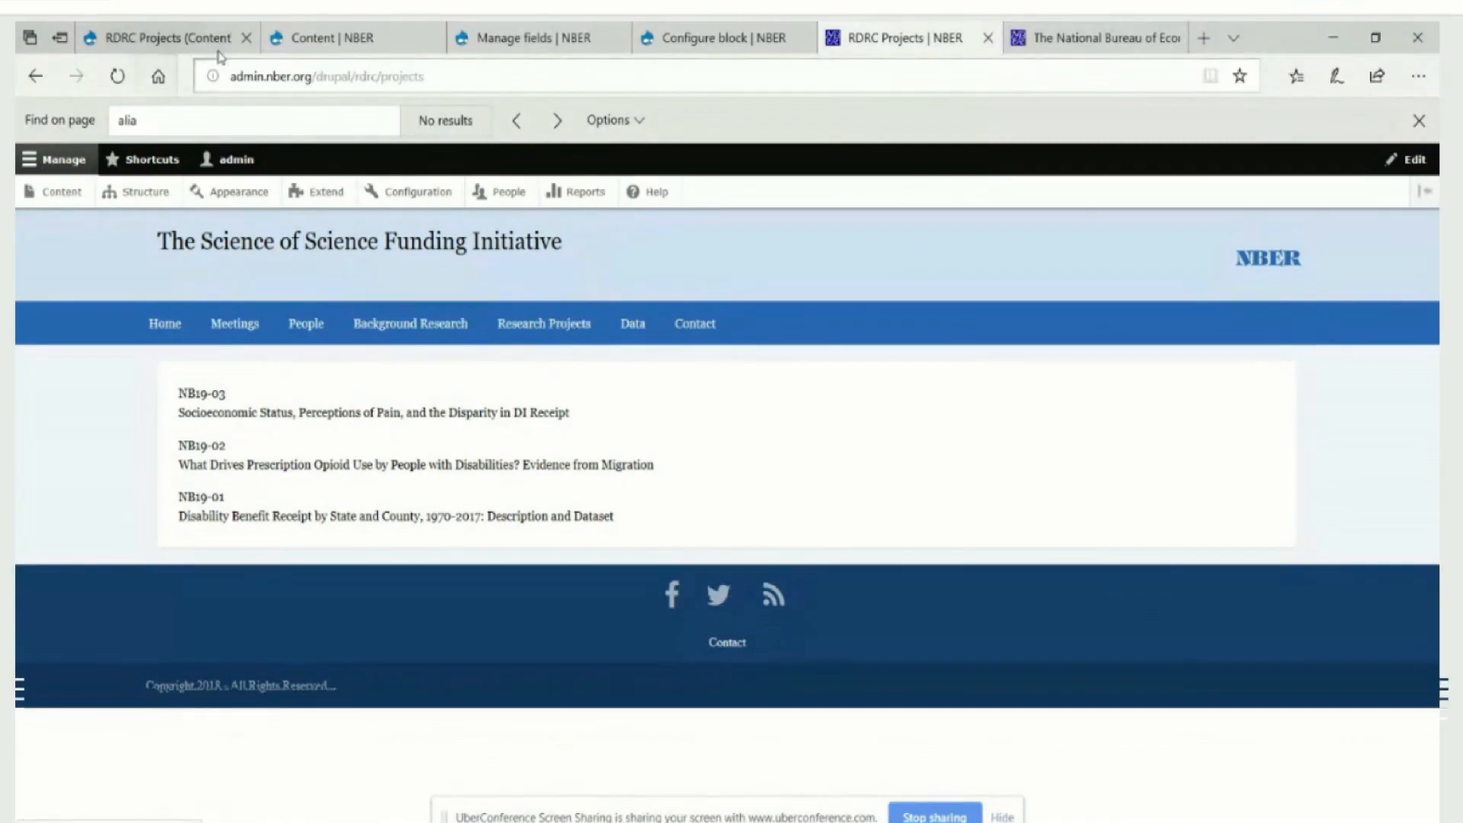
- Load the projects page with the uppercase path RDRC/projects to compare its header and menu with the lowercase path
{"action": "left_click_drag", "start_coordinate": [356, 76], "coordinate": [377, 77]}
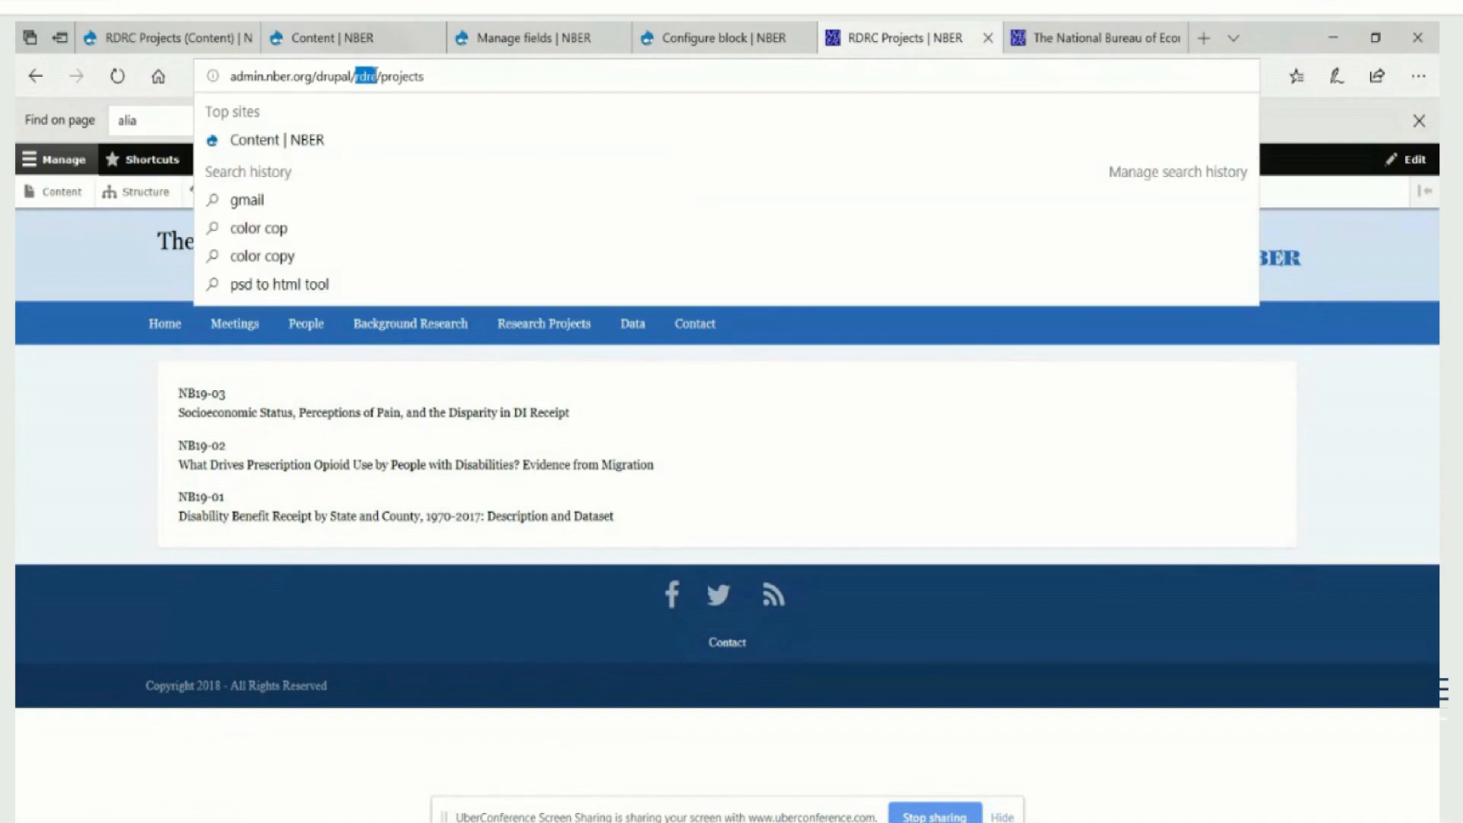
{"action": "type", "text": "RDRC"}
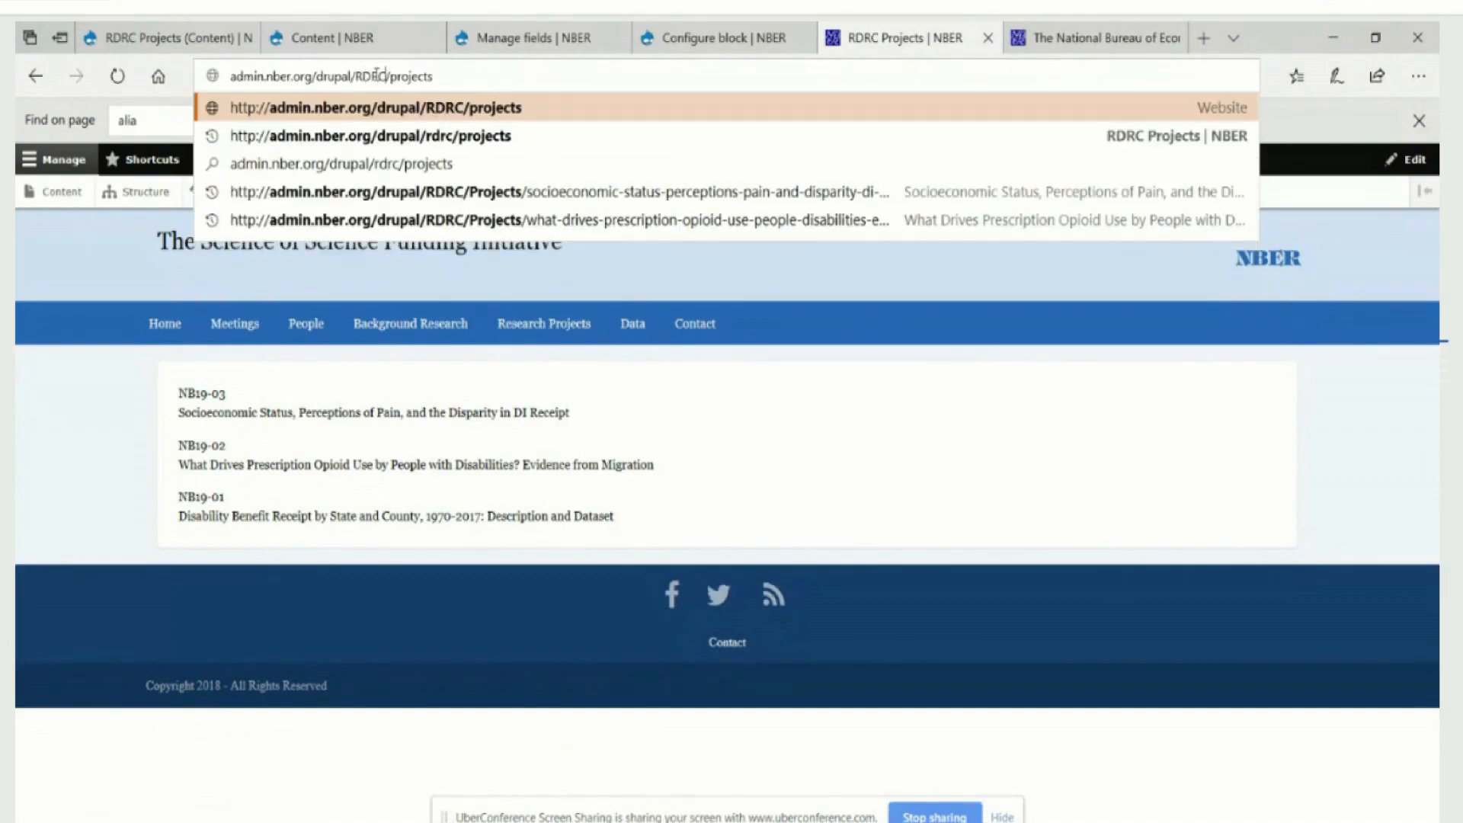
{"action": "key", "text": "Return"}
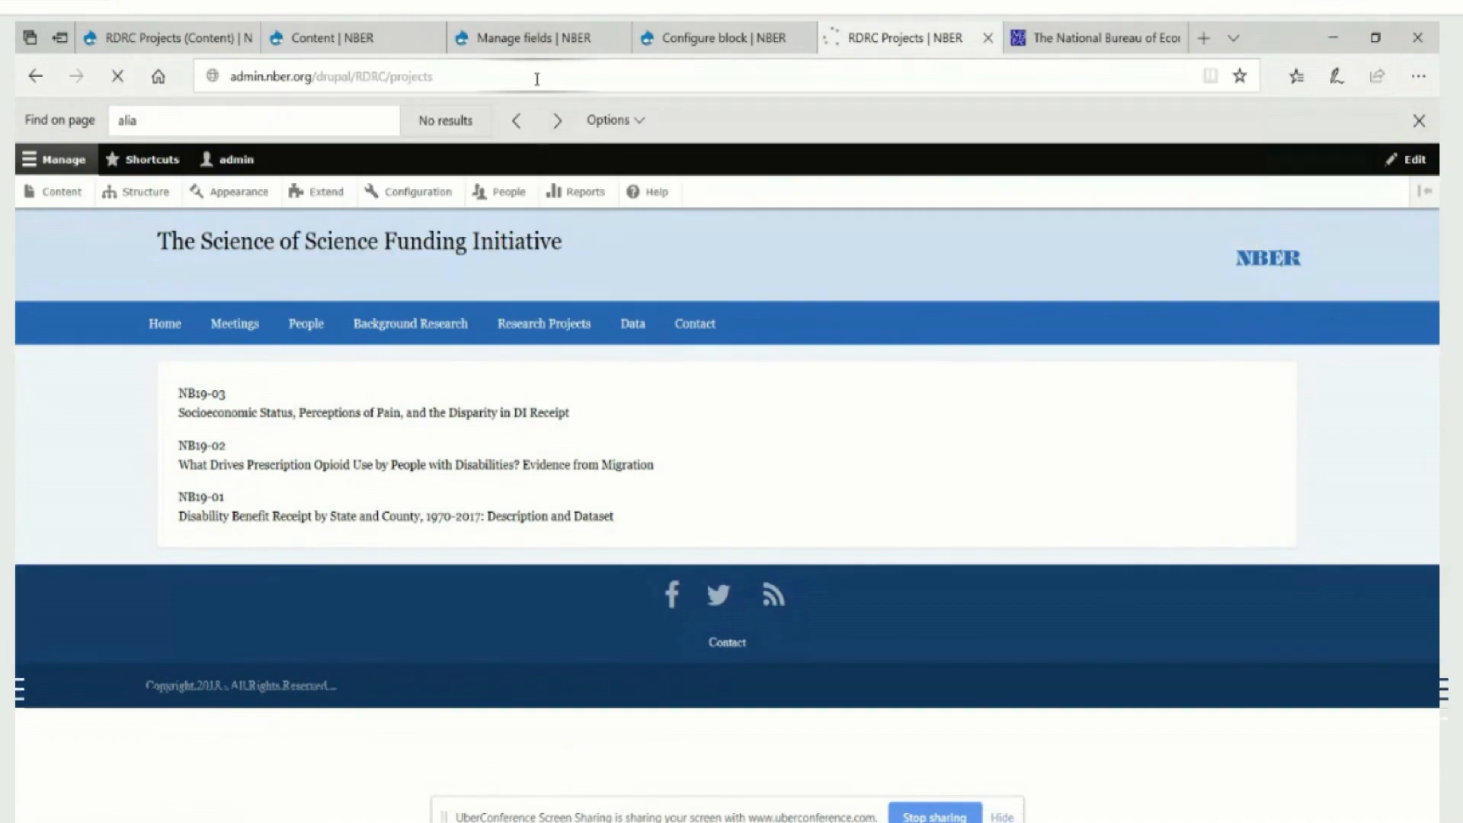
{"action": "left_click", "coordinate": [538, 79]}
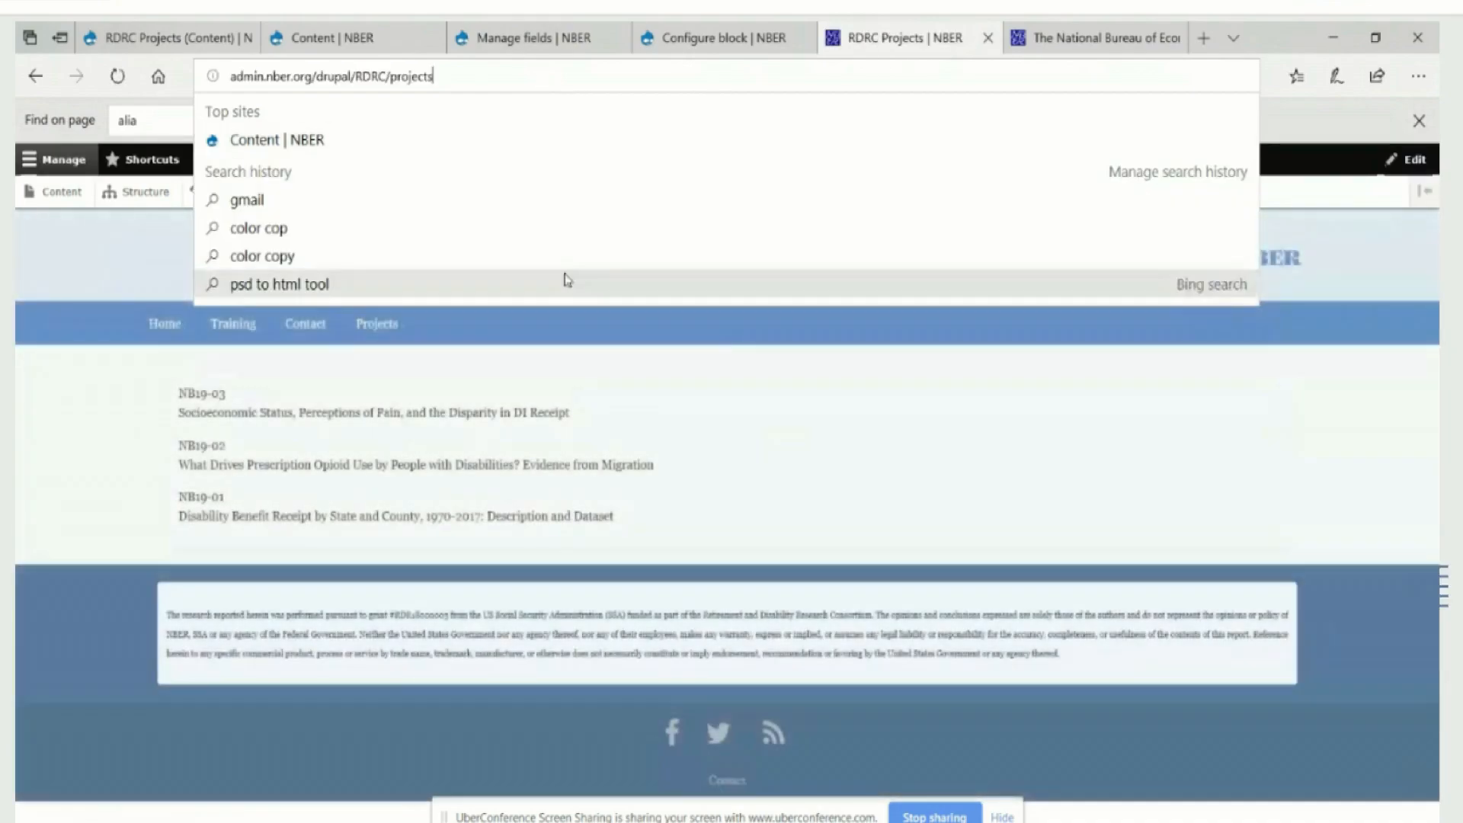
{"action": "left_click", "coordinate": [648, 394]}
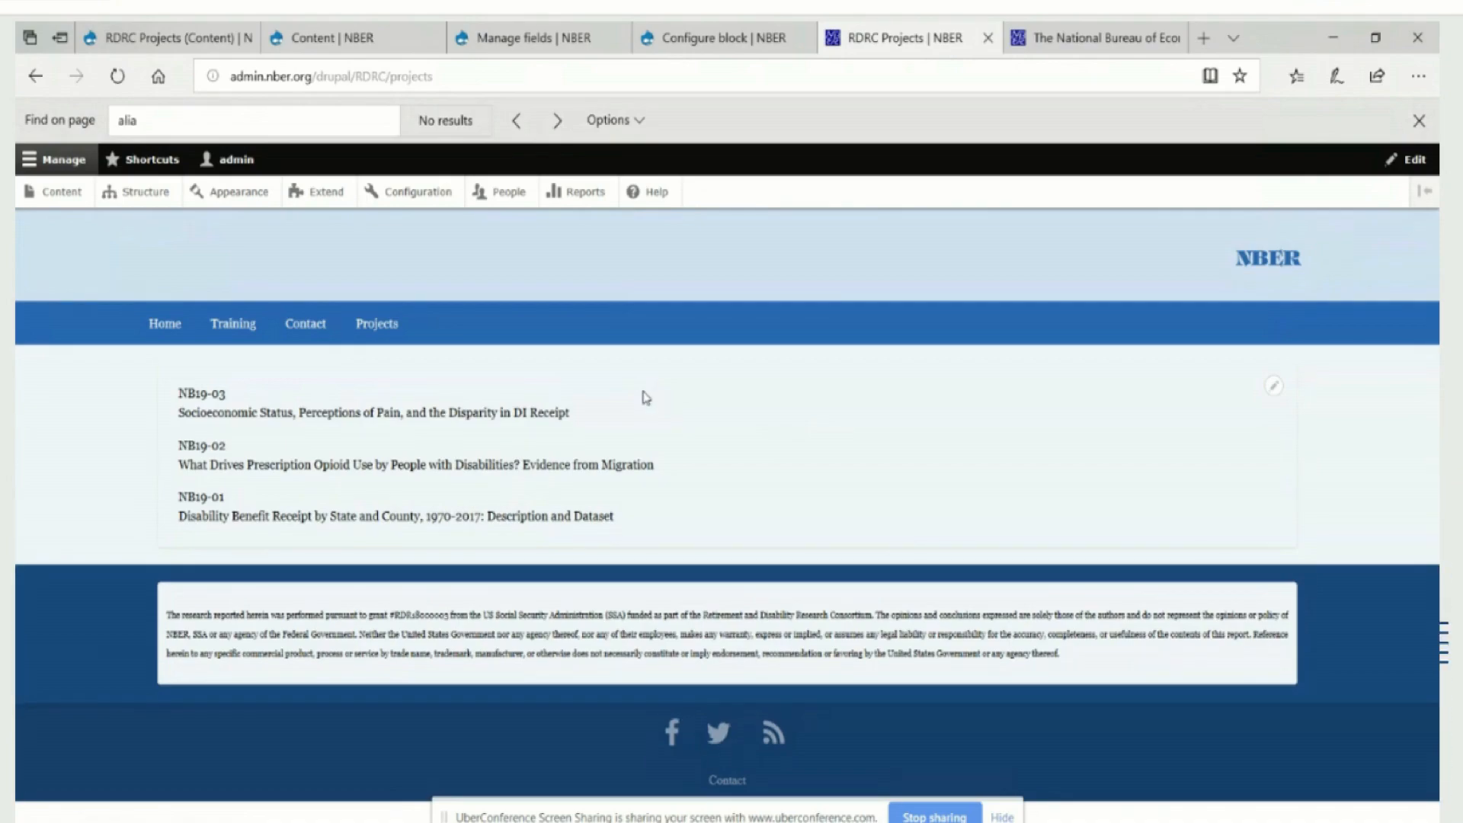
- Open the Switch Page Theme settings in the site configuration
{"action": "left_click", "coordinate": [416, 192]}
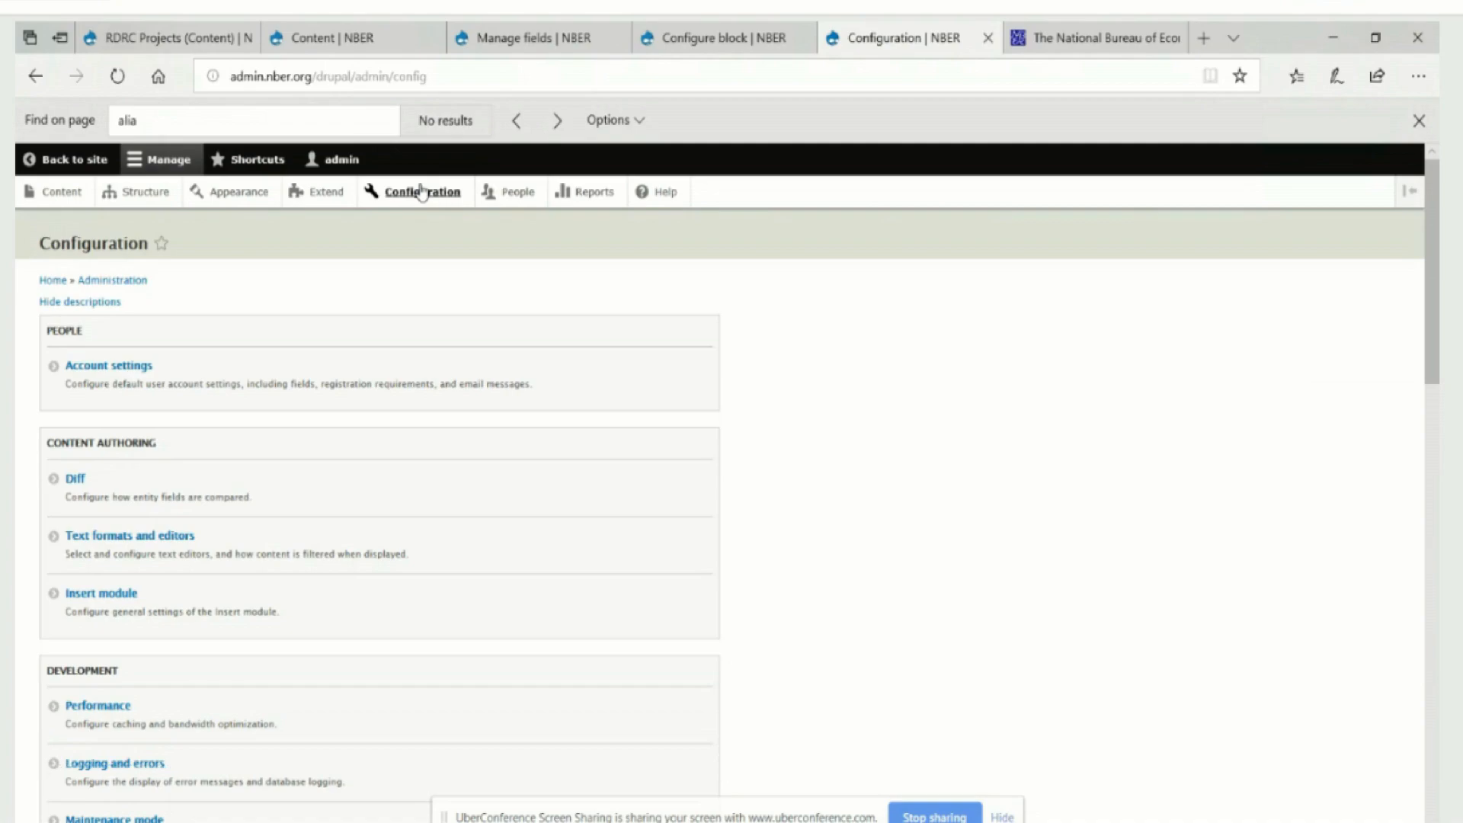
{"action": "scroll", "coordinate": [422, 191], "scroll_direction": "down", "scroll_amount": 13}
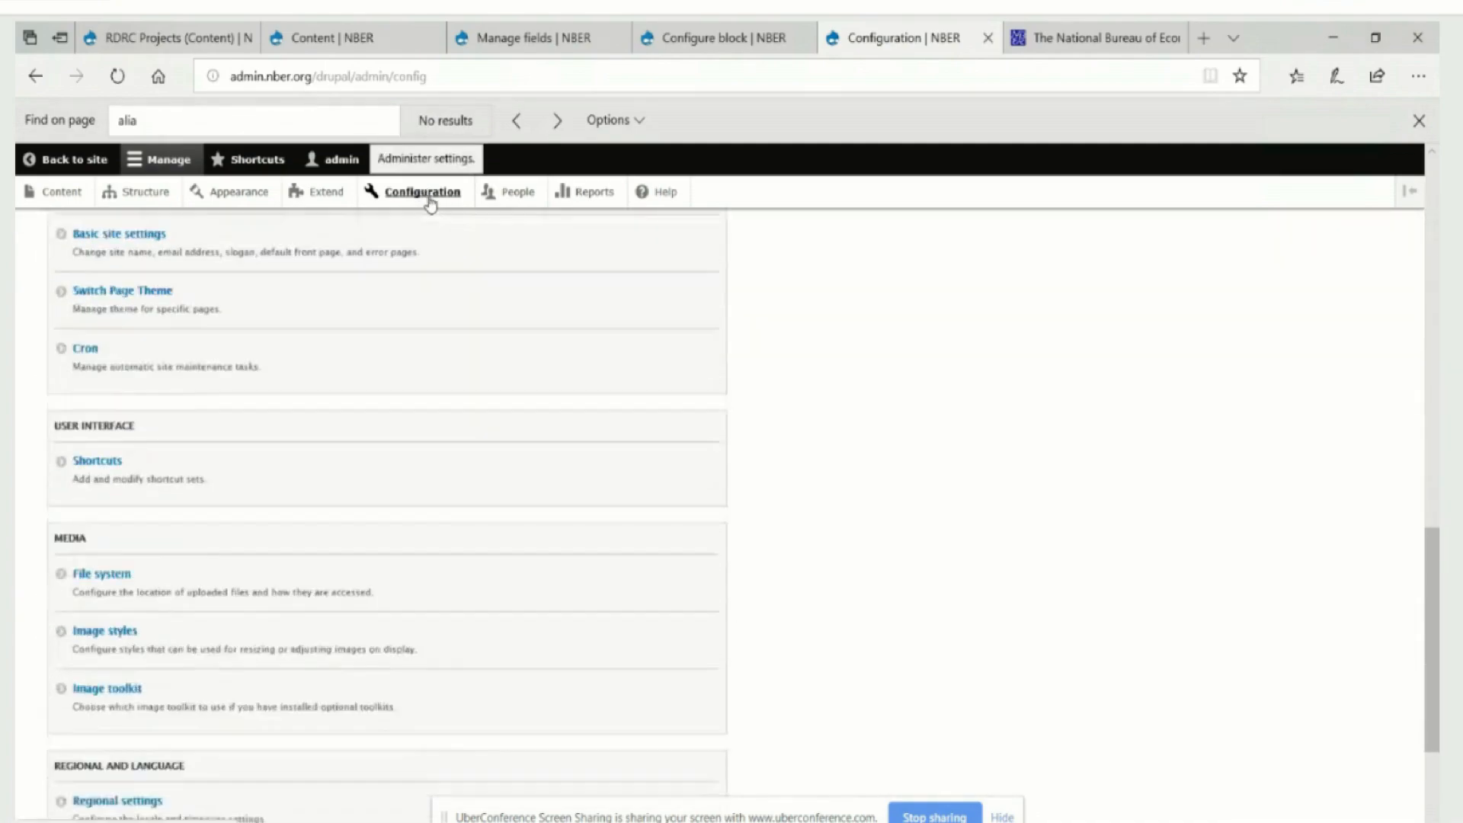
{"action": "scroll", "coordinate": [431, 206], "scroll_direction": "down", "scroll_amount": 3}
{"action": "scroll", "coordinate": [433, 207], "scroll_direction": "up", "scroll_amount": 2}
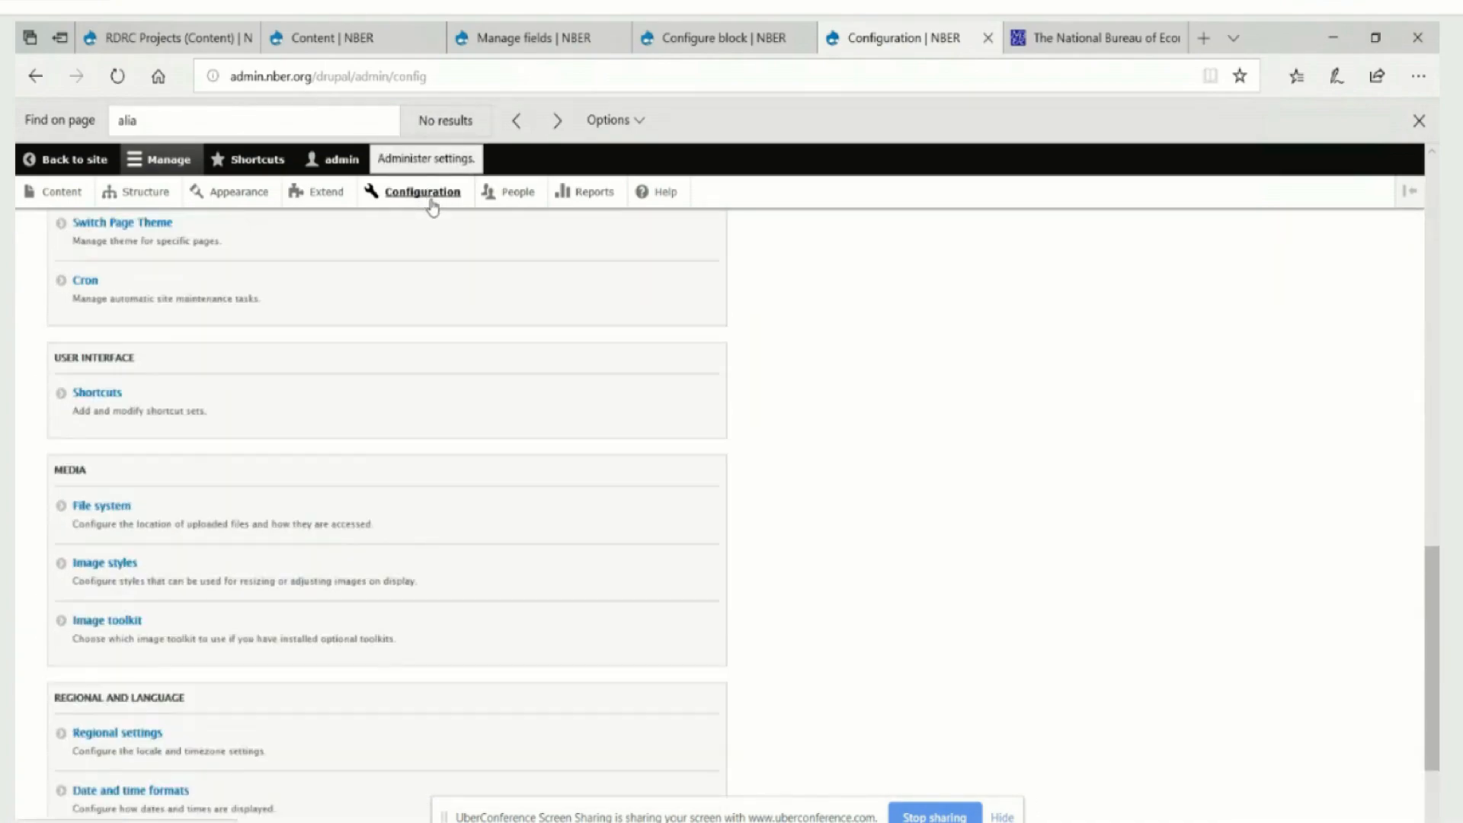
{"action": "scroll", "coordinate": [432, 206], "scroll_direction": "up", "scroll_amount": 2}
{"action": "left_click", "coordinate": [124, 364]}
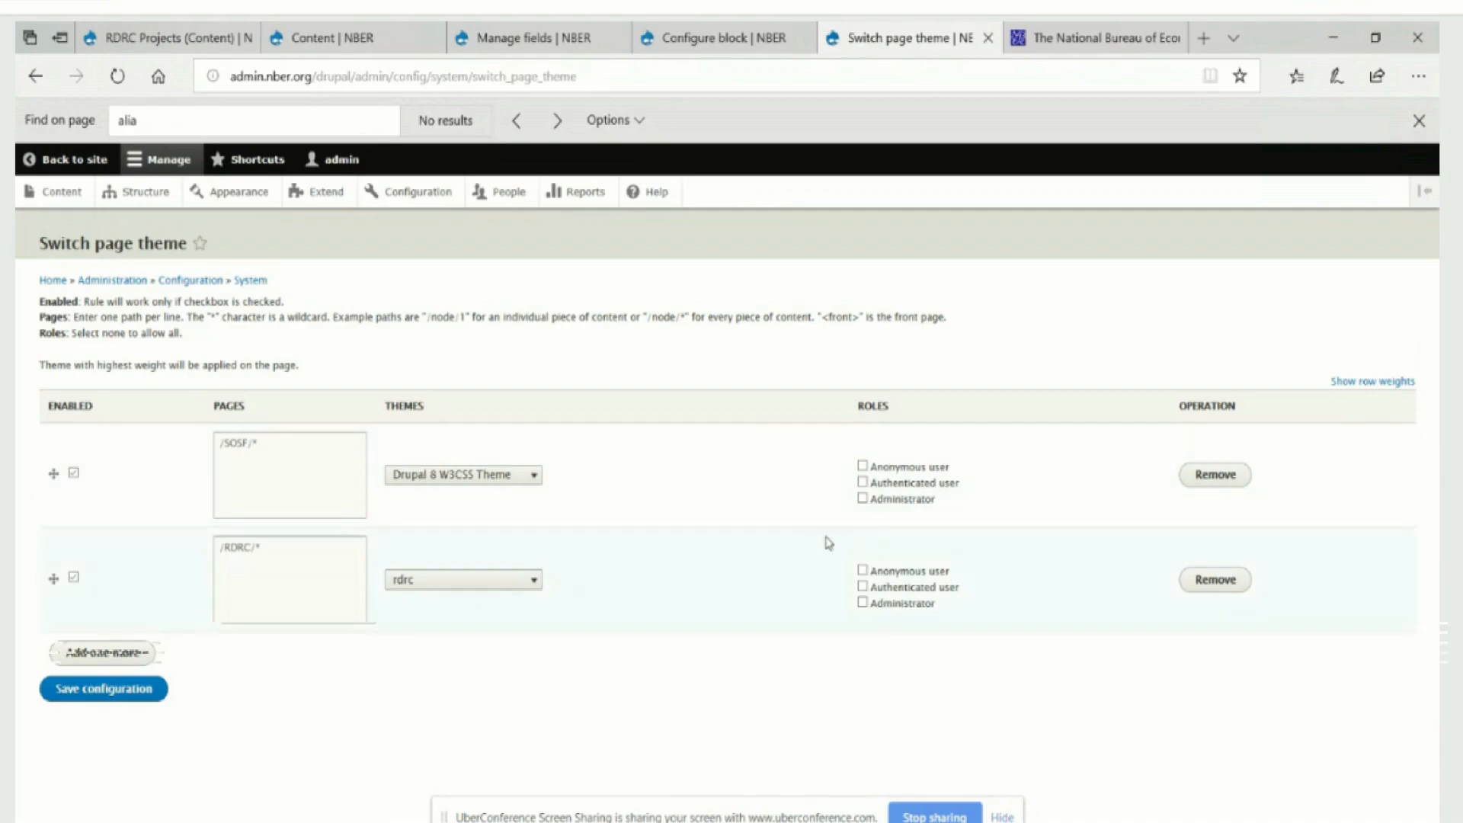
- Add /rdrc/* as a second page path to the rdrc theme rule and save the configuration
{"action": "left_click_drag", "start_coordinate": [279, 539], "coordinate": [227, 551]}
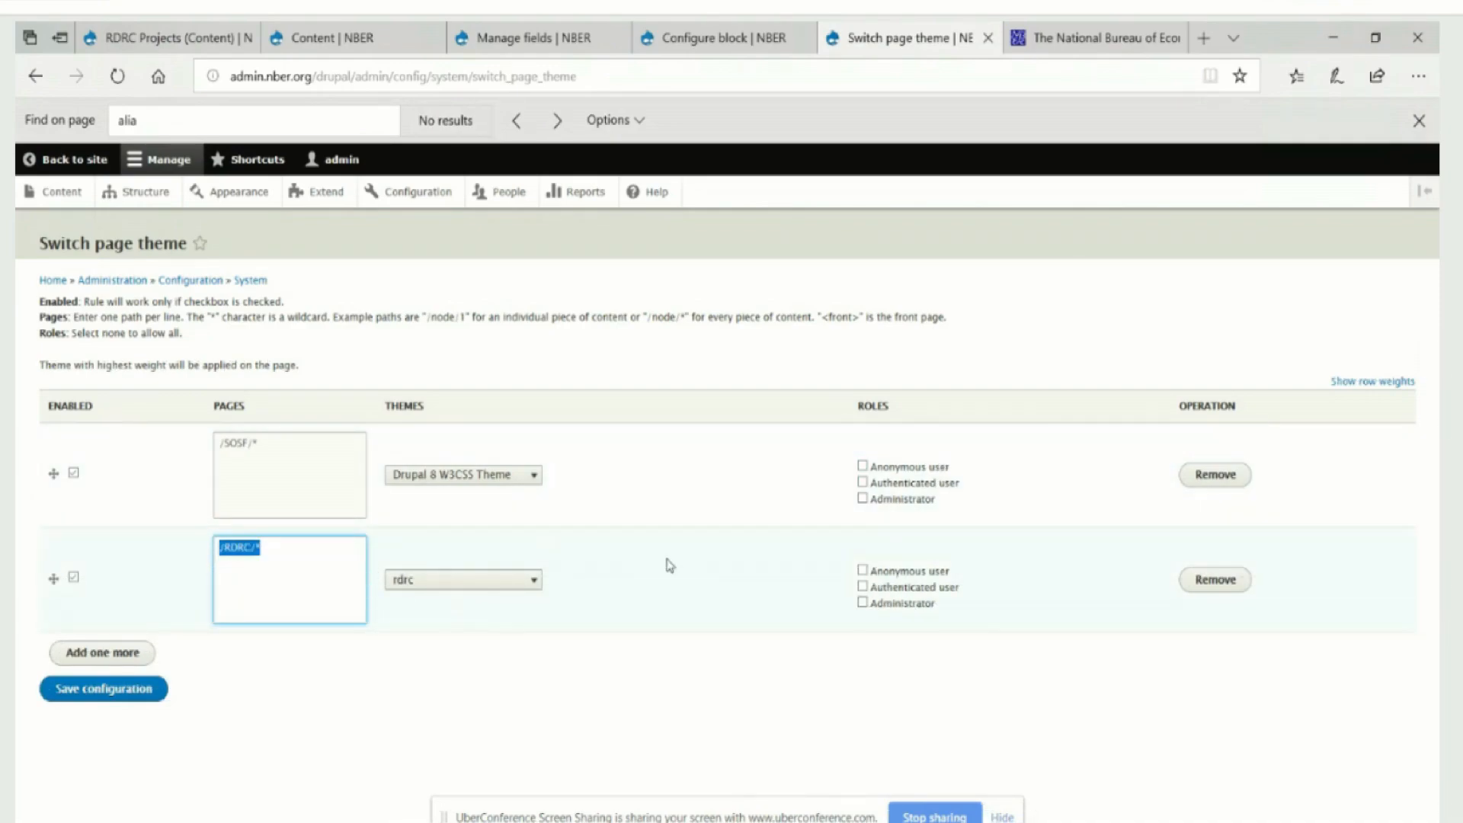
{"action": "right_click", "coordinate": [235, 554]}
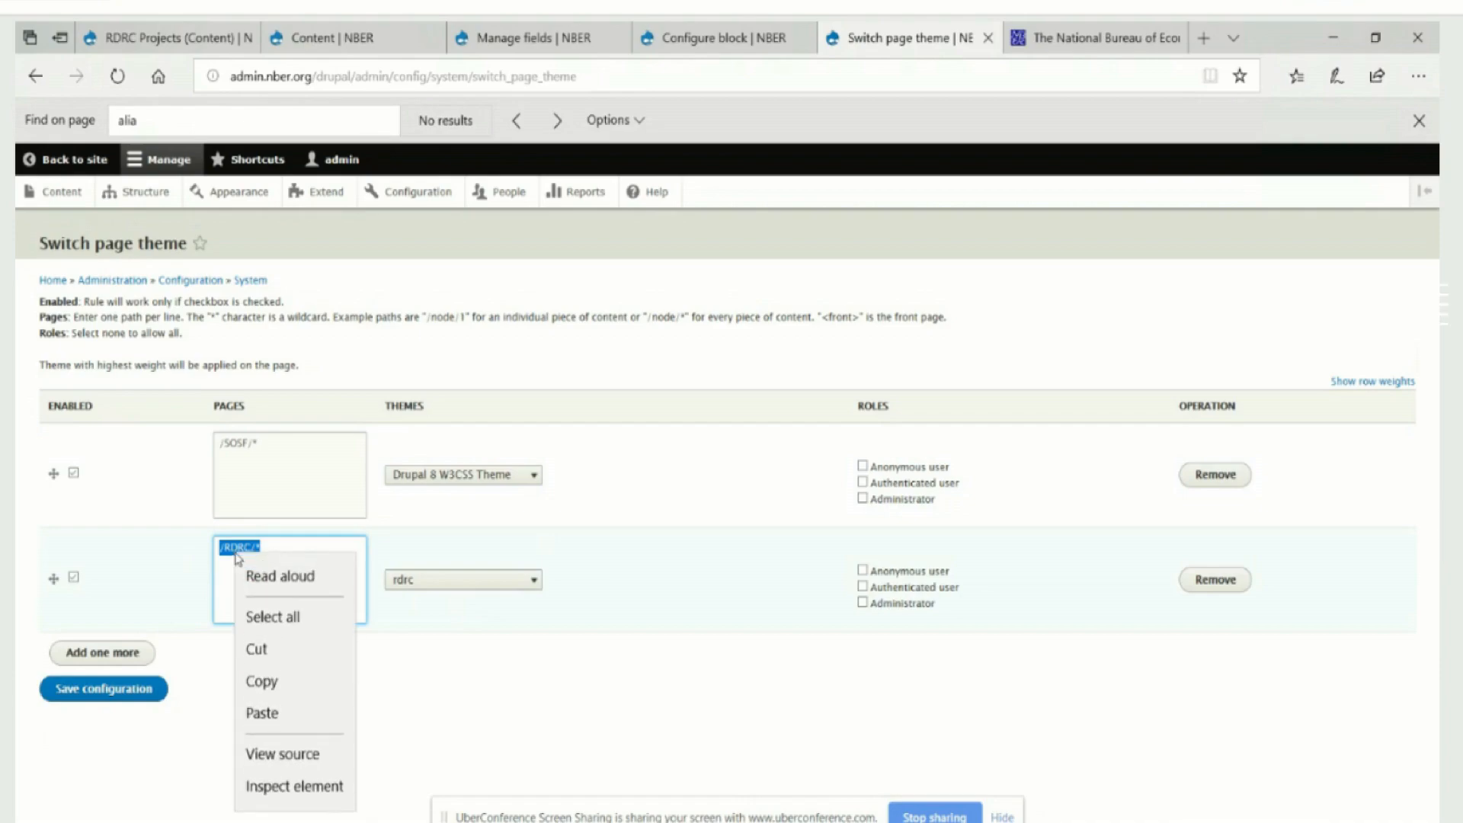
{"action": "left_click", "coordinate": [256, 683]}
{"action": "left_click", "coordinate": [134, 613]}
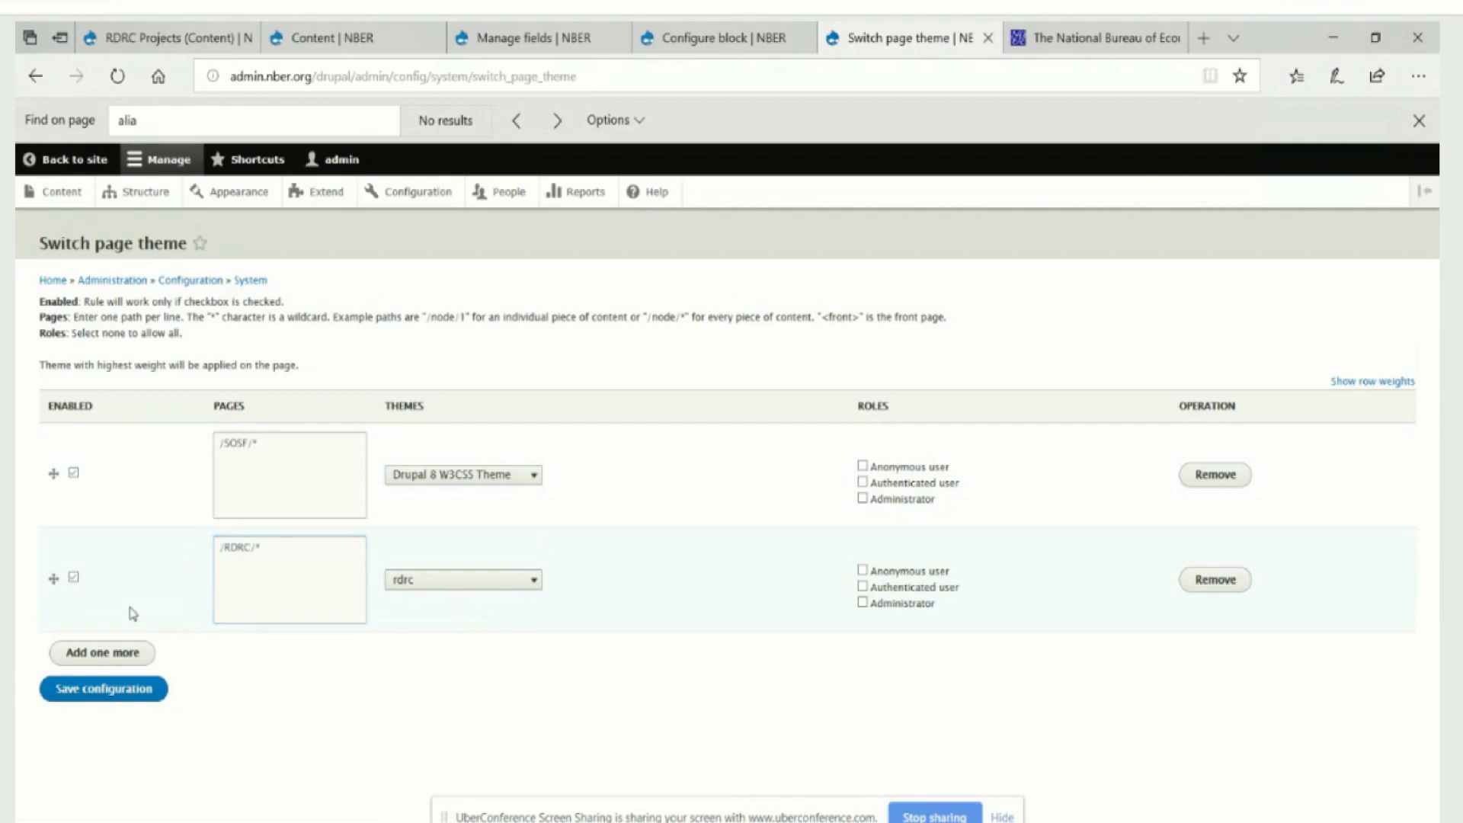
{"action": "left_click", "coordinate": [287, 549]}
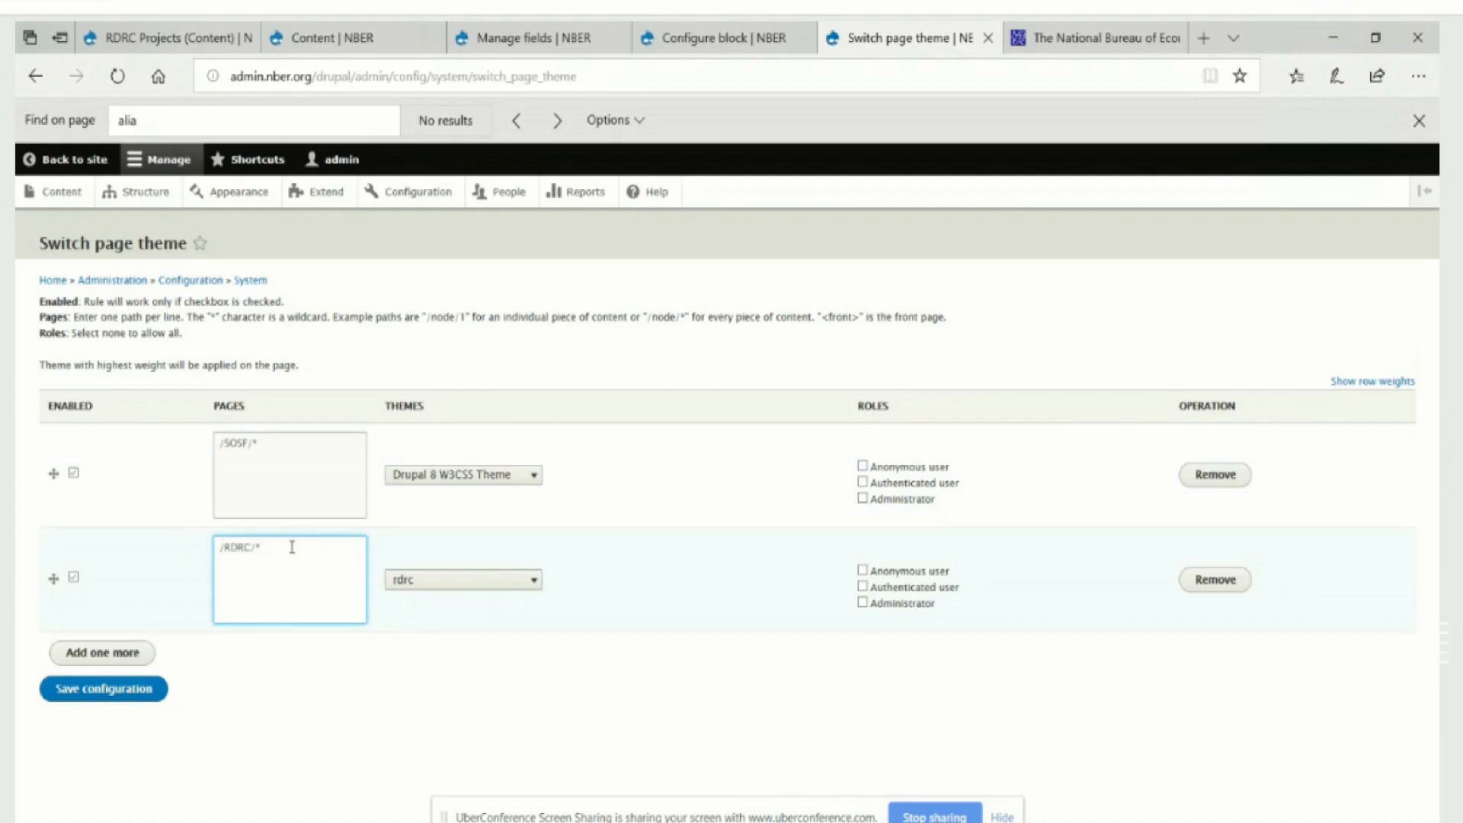
{"action": "type", "text": "/rdrc"}
{"action": "type", "text": "/*"}
{"action": "left_click", "coordinate": [275, 553]}
{"action": "key", "text": "Delete"}
{"action": "left_click", "coordinate": [141, 696]}
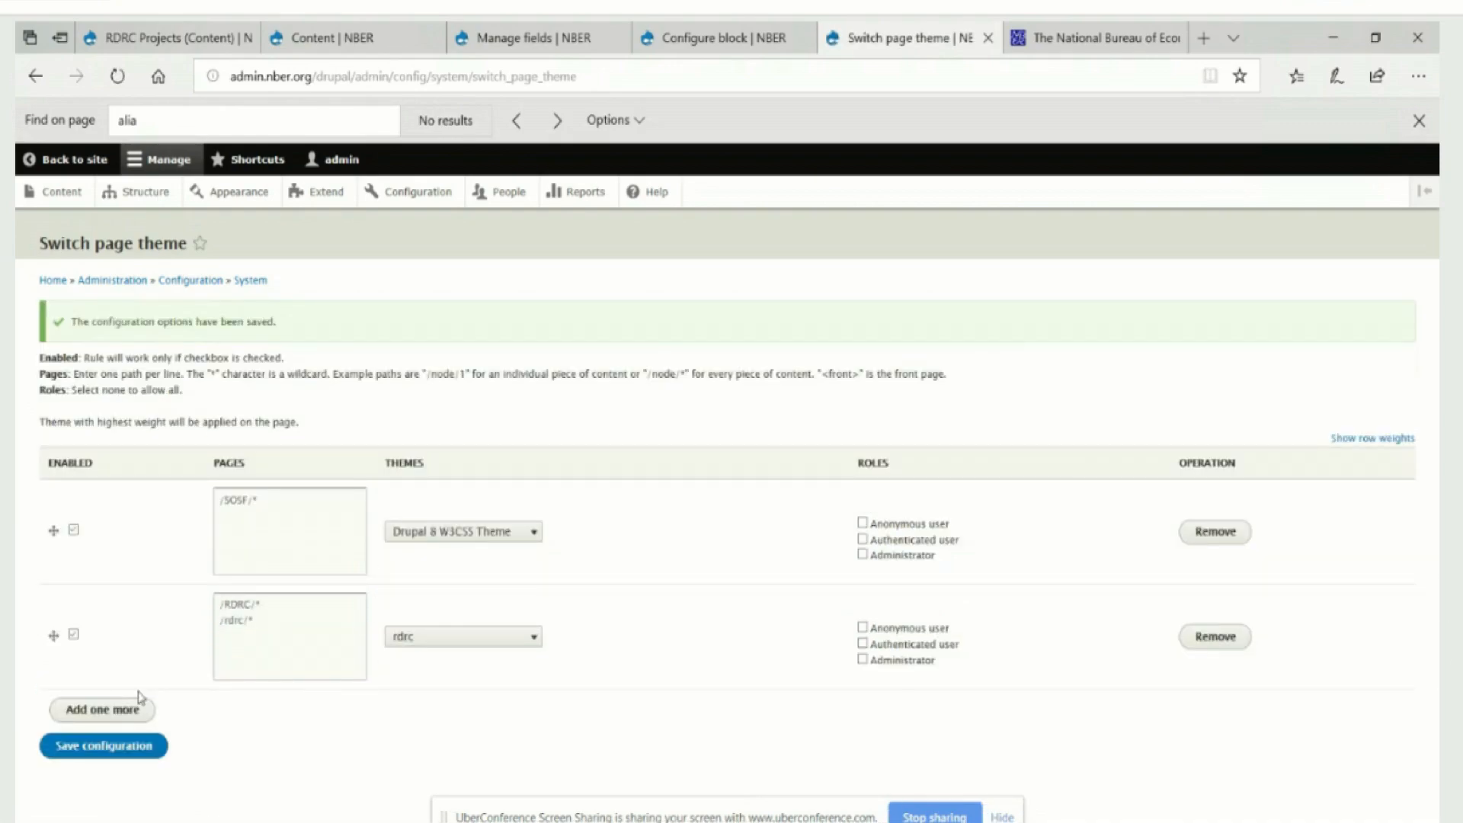
- Return to the site's RDRC projects page and follow its Projects menu link to check the theme and menu
{"action": "left_click", "coordinate": [424, 50]}
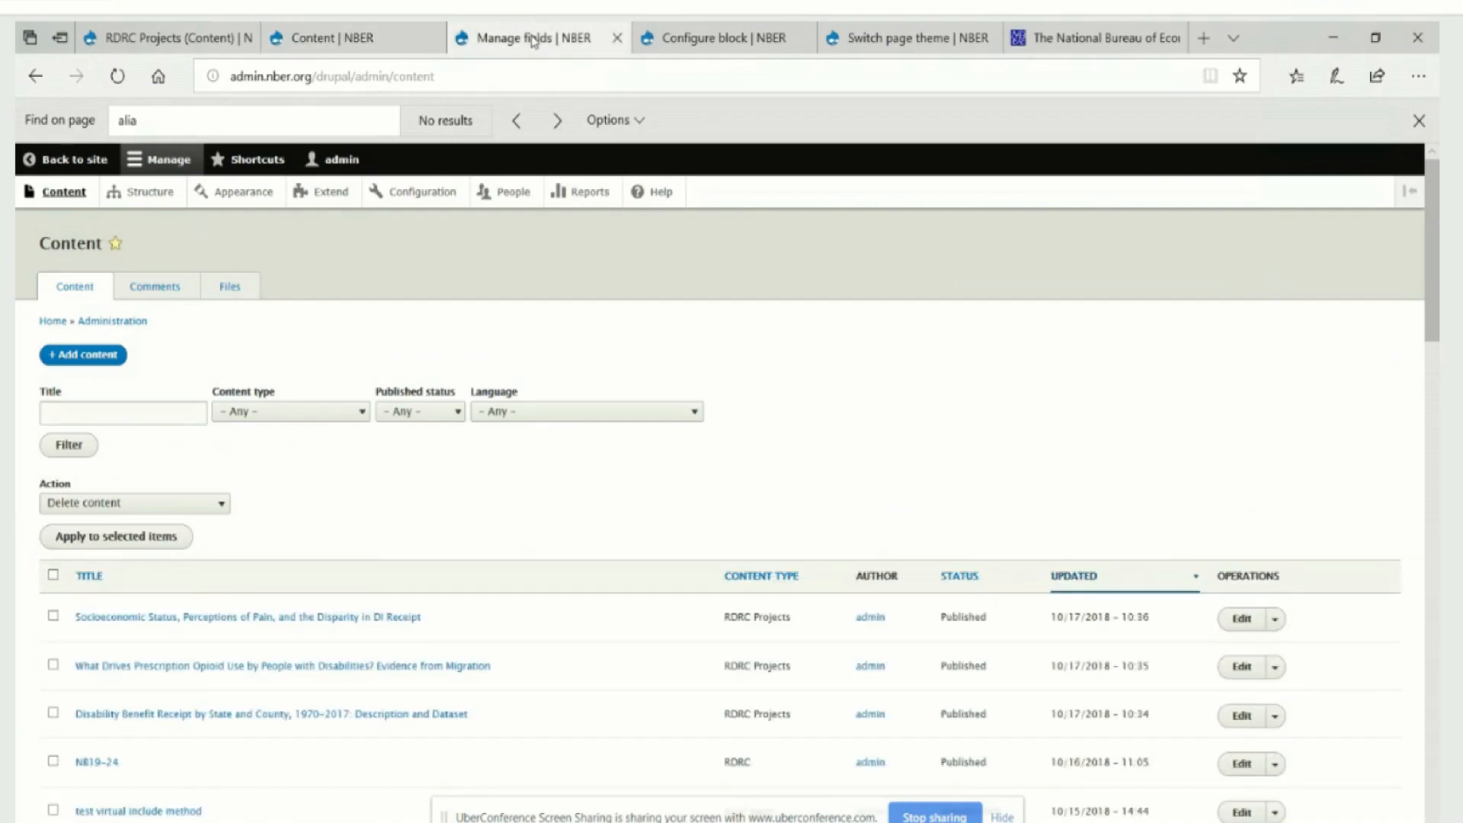
{"action": "left_click", "coordinate": [533, 41]}
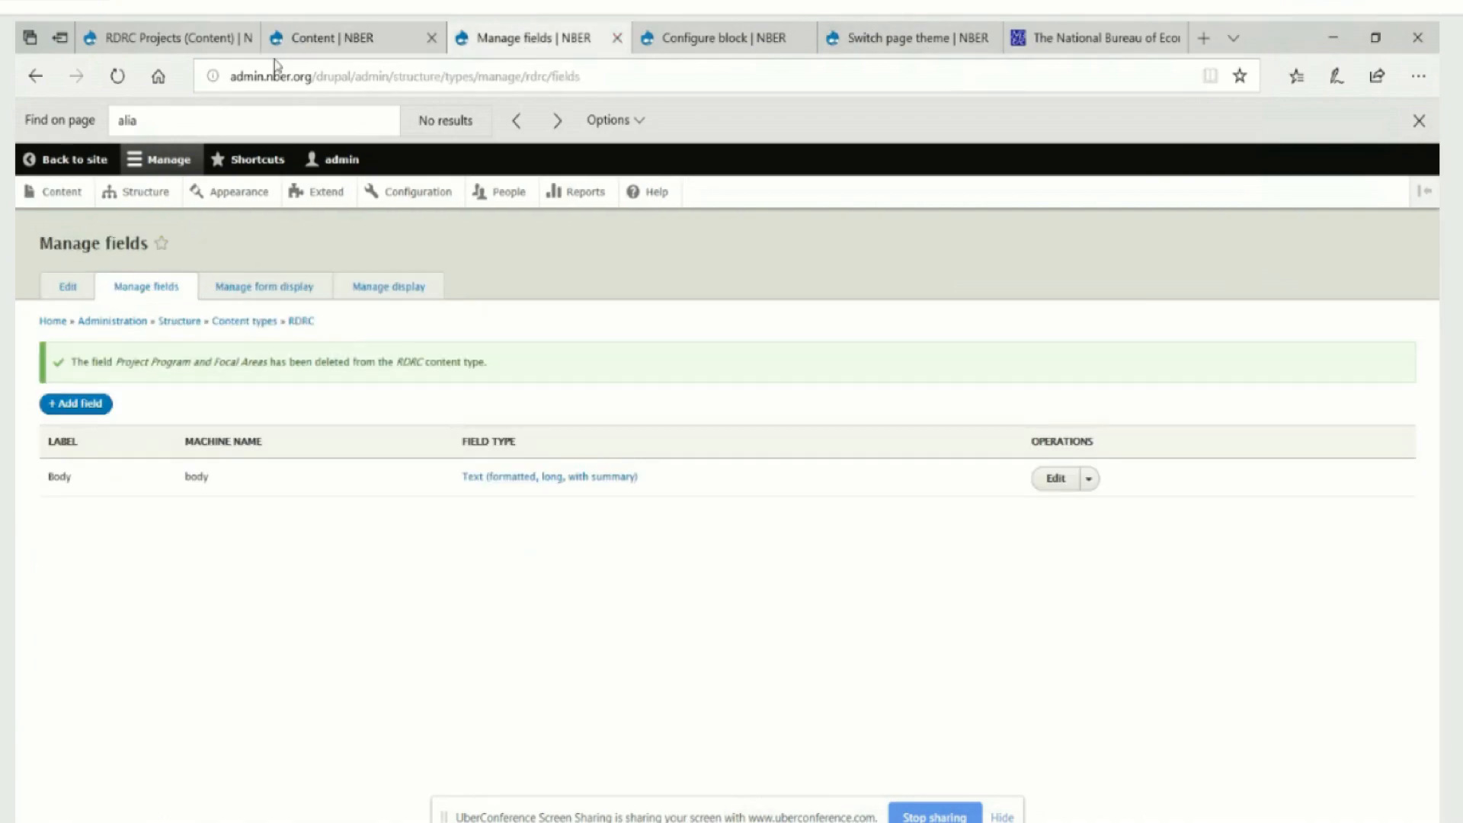
{"action": "left_click", "coordinate": [170, 43]}
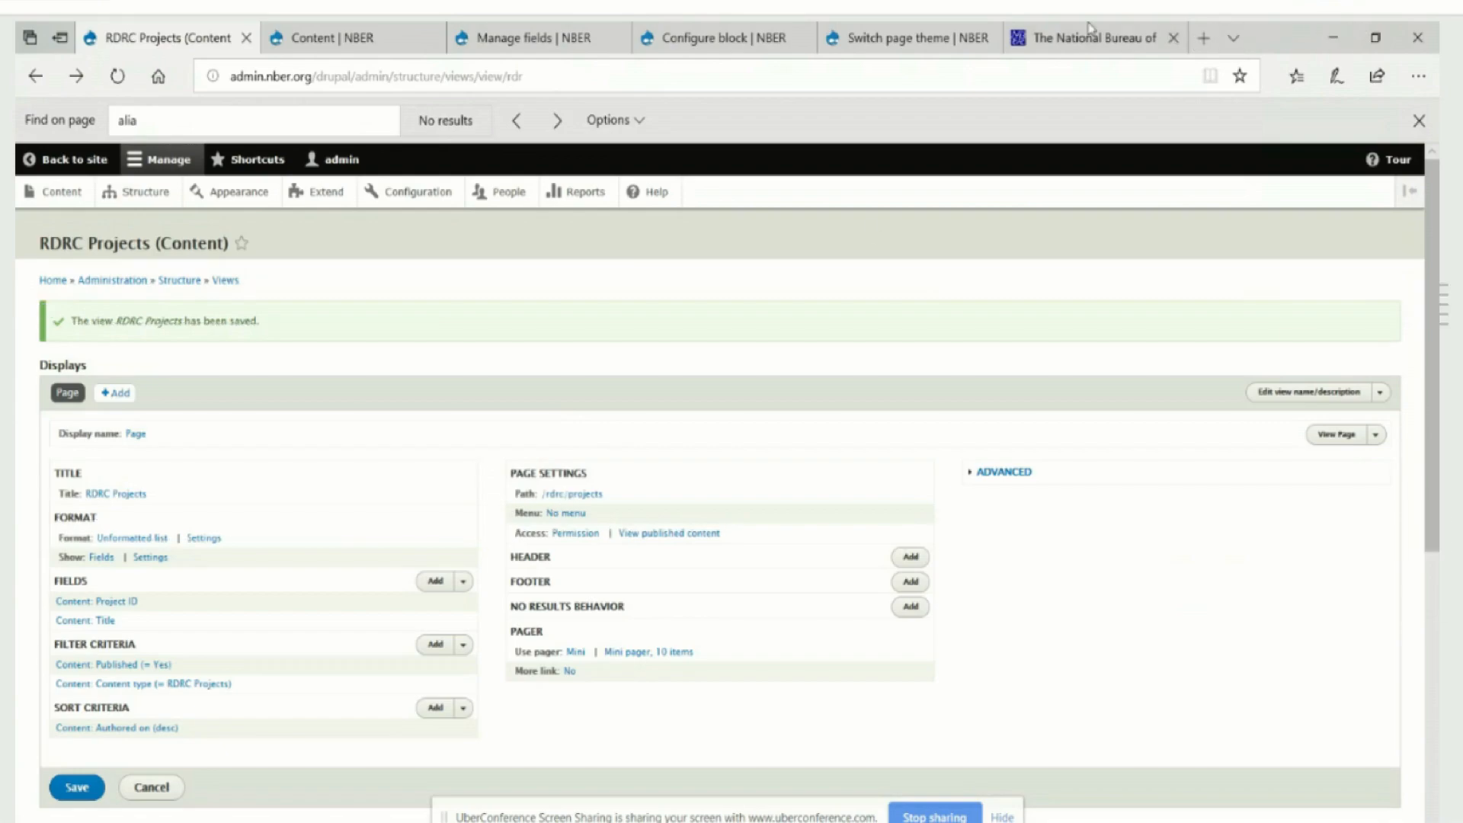
{"action": "left_click", "coordinate": [343, 38]}
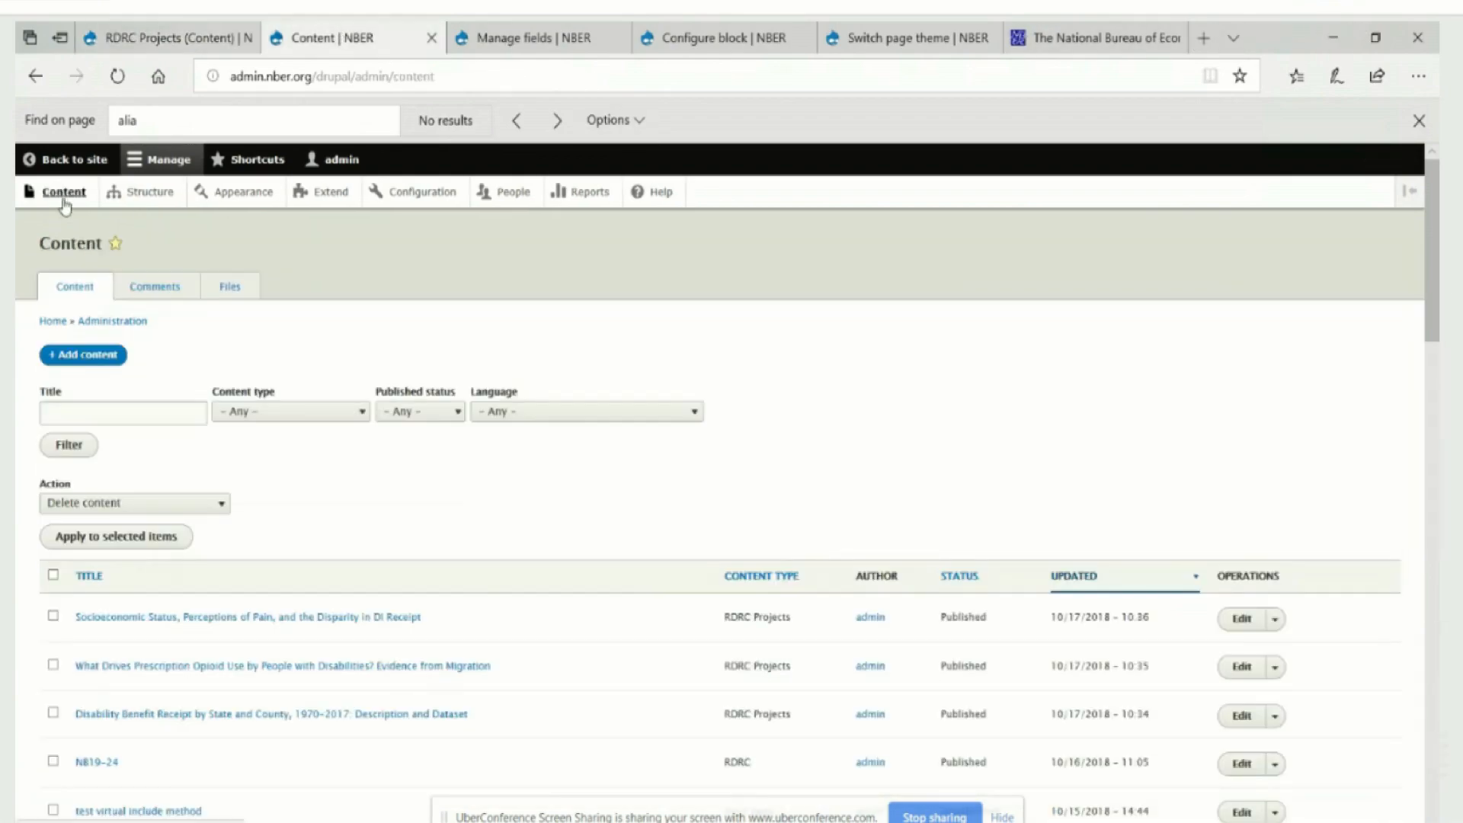
{"action": "left_click", "coordinate": [61, 159]}
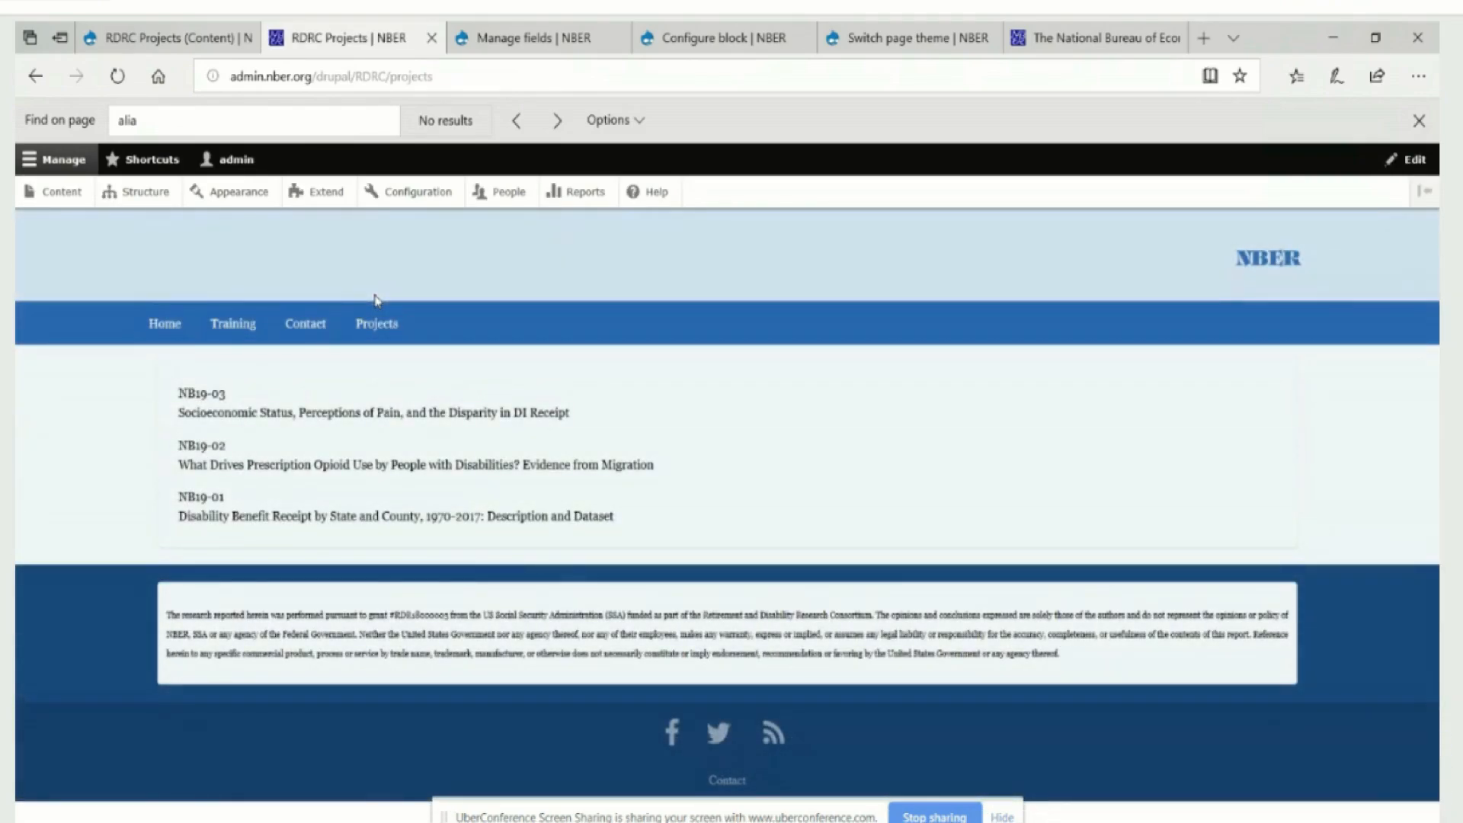
{"action": "left_click", "coordinate": [370, 327]}
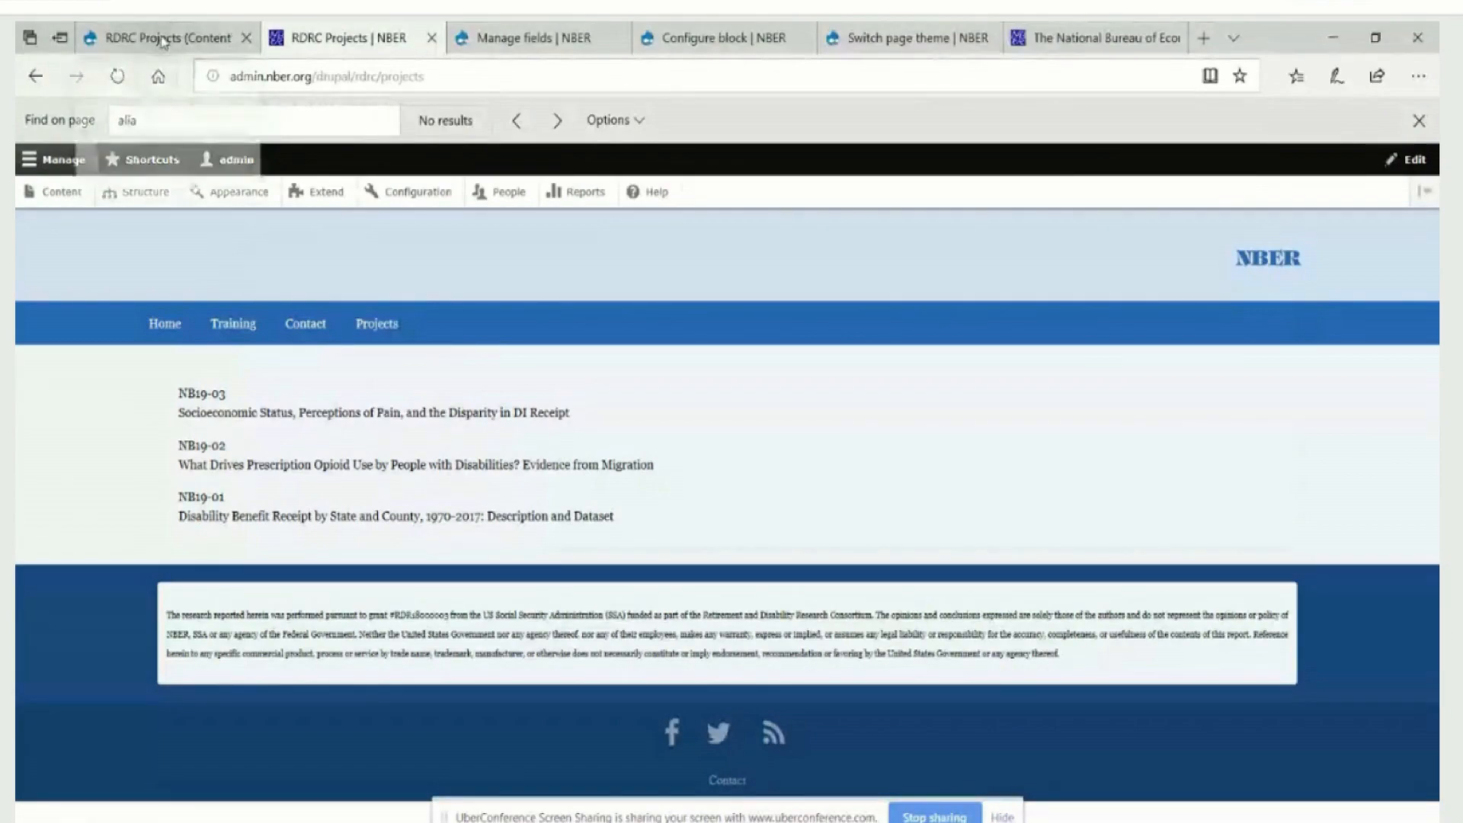
- Configure the NBER Retirement and Disability Research Center header block to remove its RDRC content type restriction, and save the block
{"action": "left_click", "coordinate": [670, 35]}
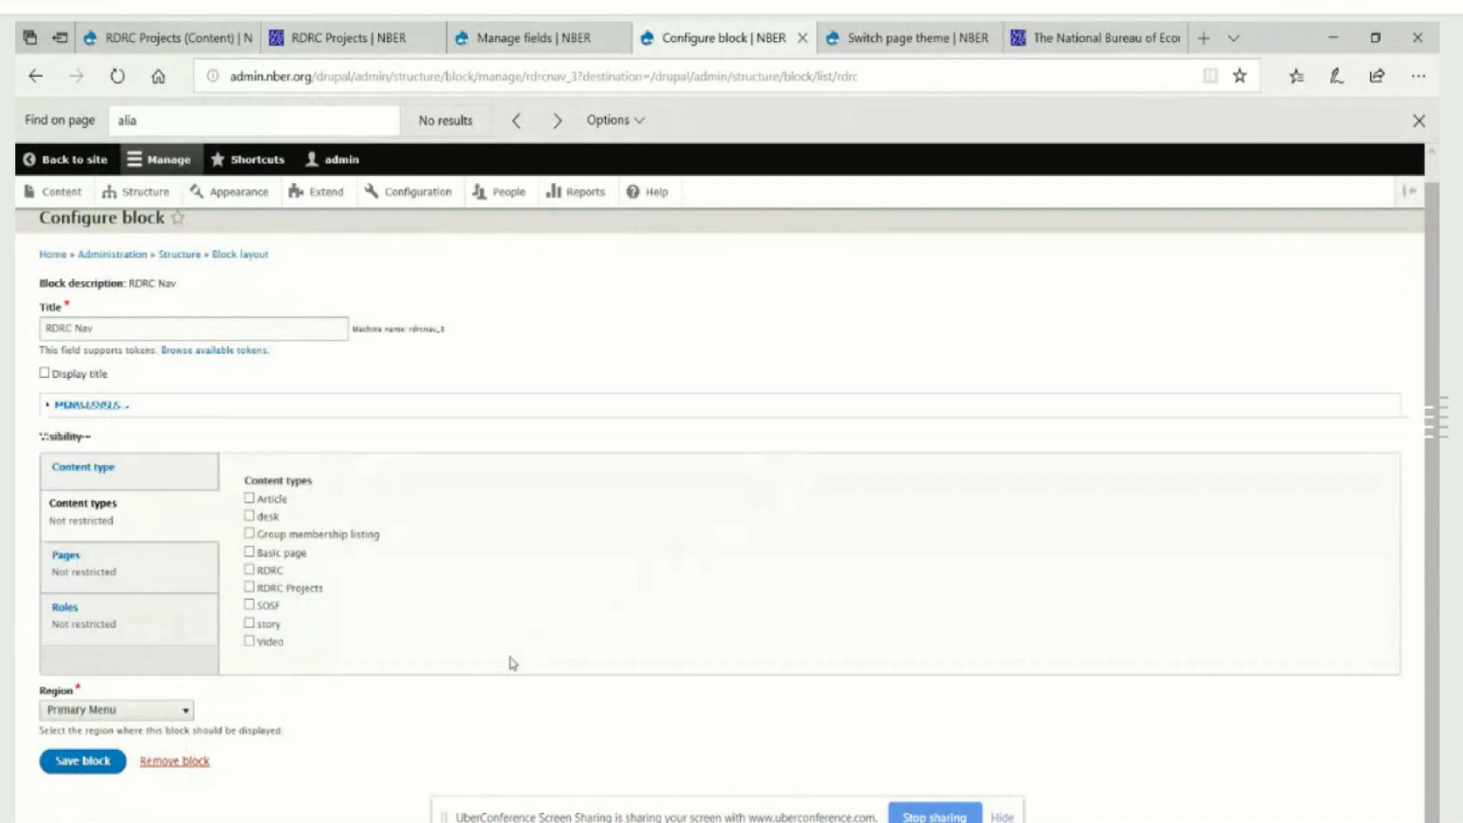
{"action": "key", "text": "alt+Left"}
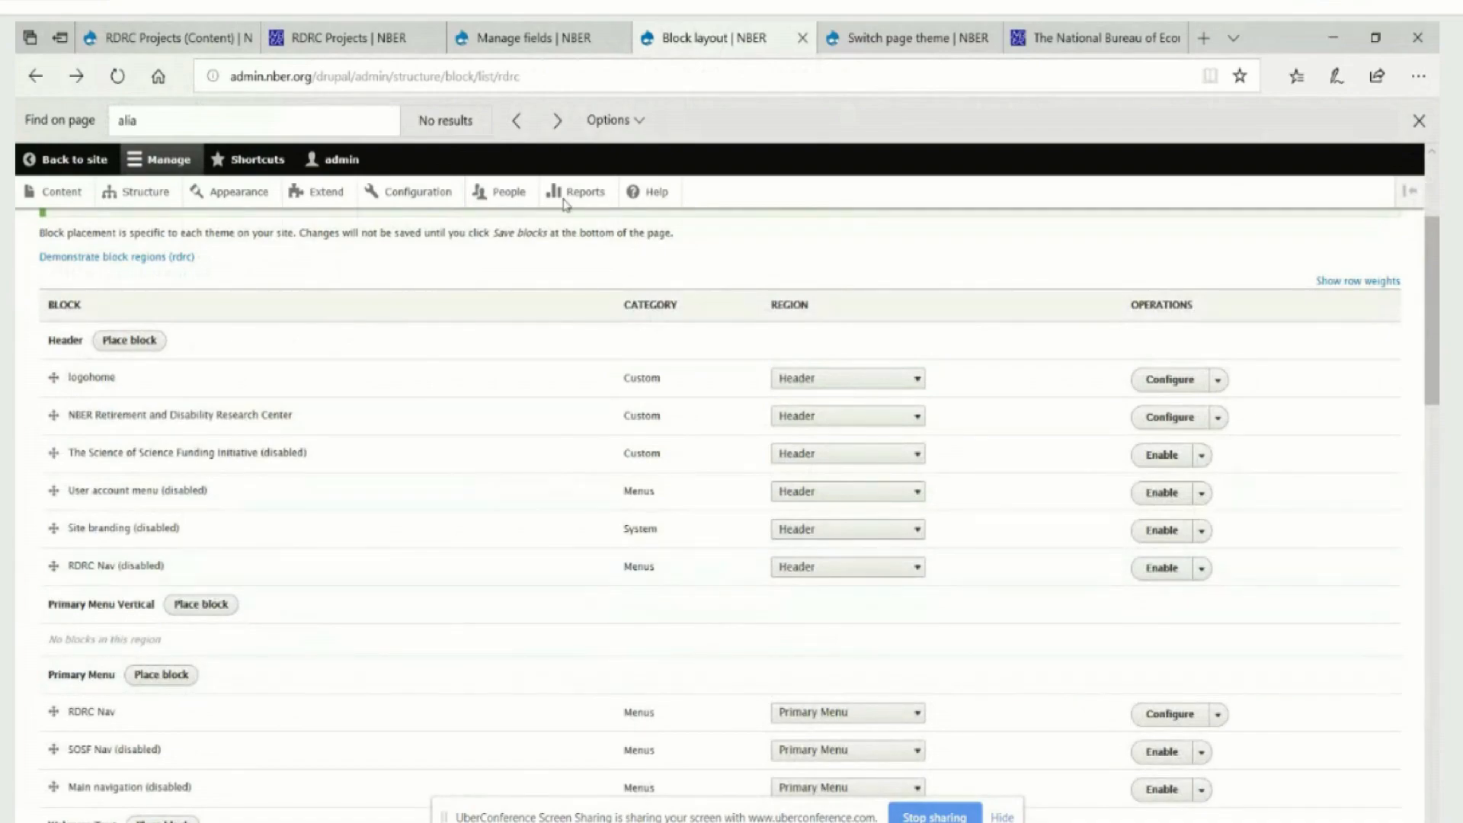
{"action": "scroll", "coordinate": [556, 428], "scroll_direction": "up", "scroll_amount": 3}
{"action": "scroll", "coordinate": [467, 476], "scroll_direction": "down", "scroll_amount": 3}
{"action": "left_click", "coordinate": [1164, 421]}
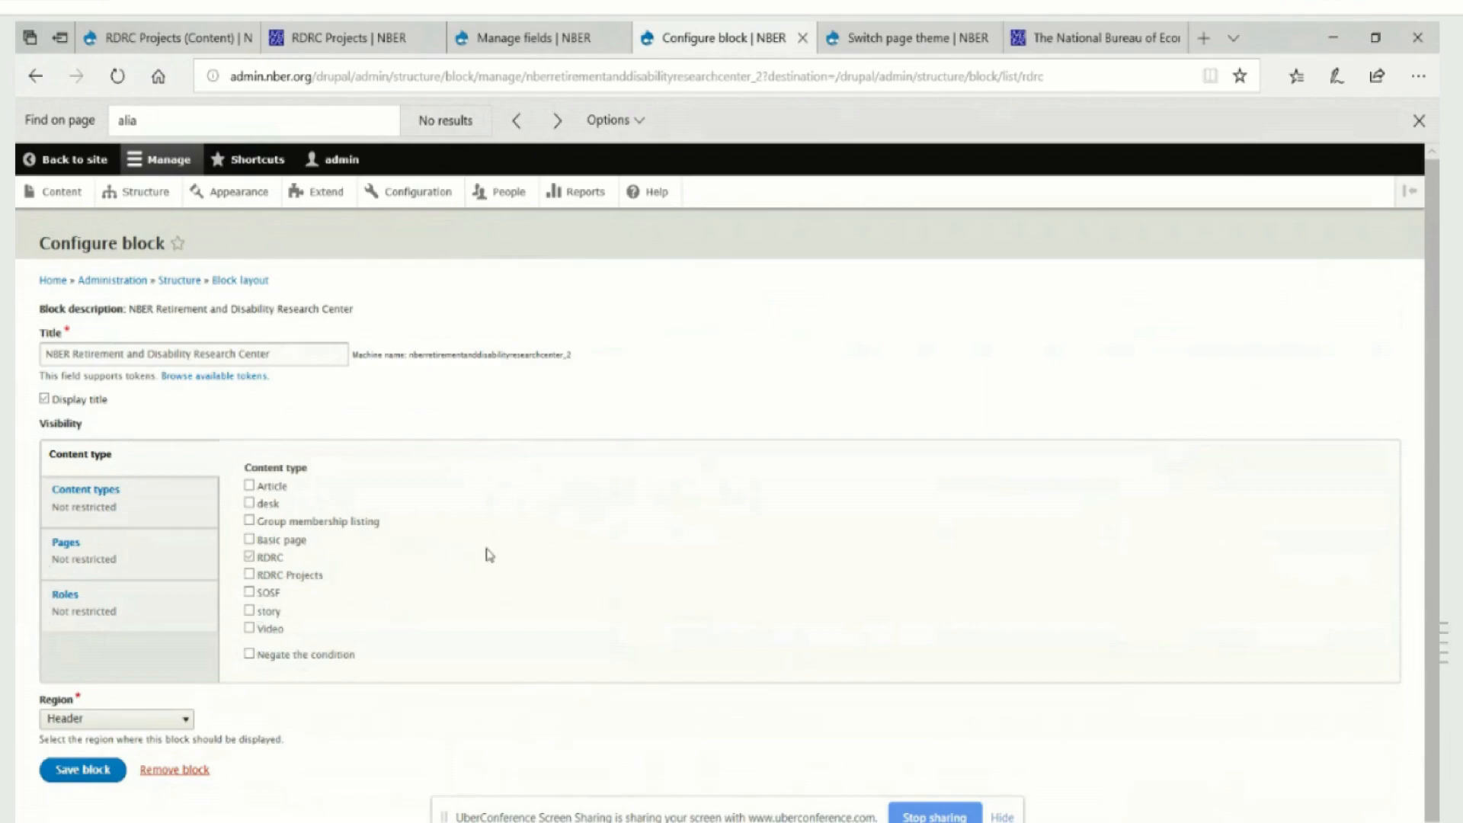
{"action": "left_click", "coordinate": [250, 558]}
{"action": "left_click", "coordinate": [250, 559]}
{"action": "left_click", "coordinate": [250, 560]}
{"action": "left_click", "coordinate": [251, 558]}
{"action": "left_click", "coordinate": [76, 772]}
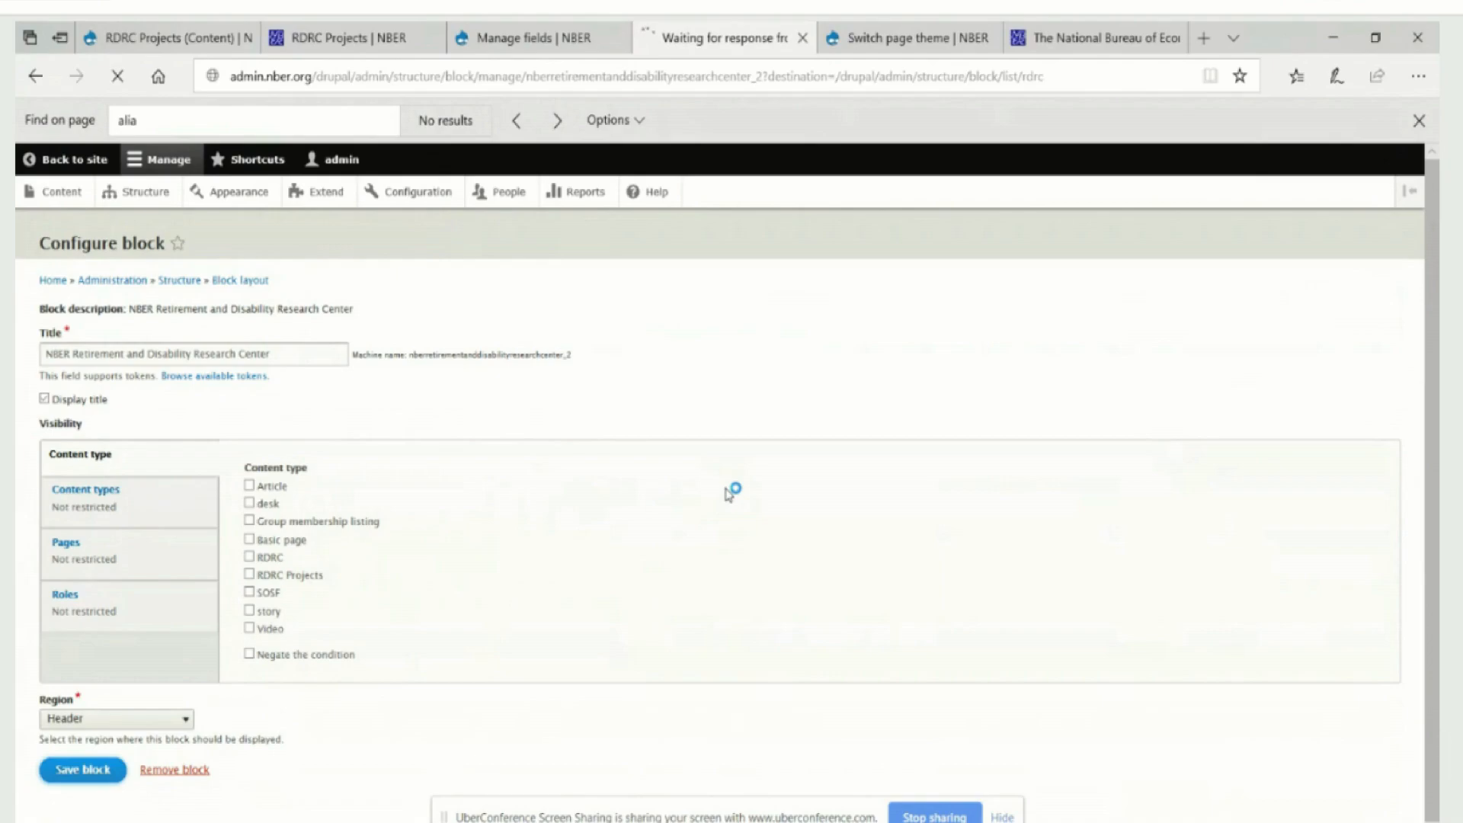
- Reload the rdrc/projects page to check its header, open the NB19-03 project from its title and return to the list
{"action": "left_click", "coordinate": [320, 38]}
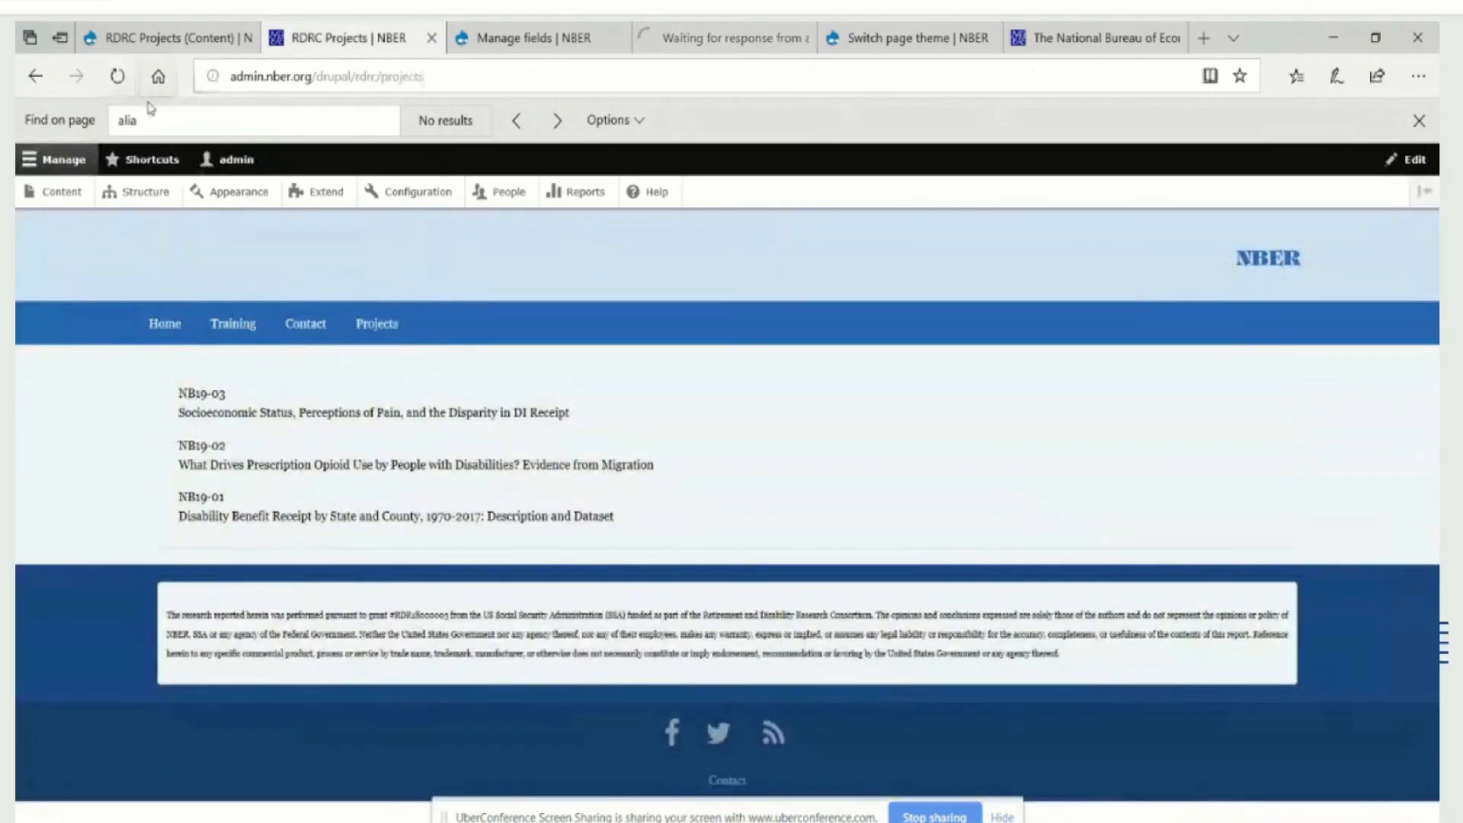
{"action": "left_click", "coordinate": [119, 79]}
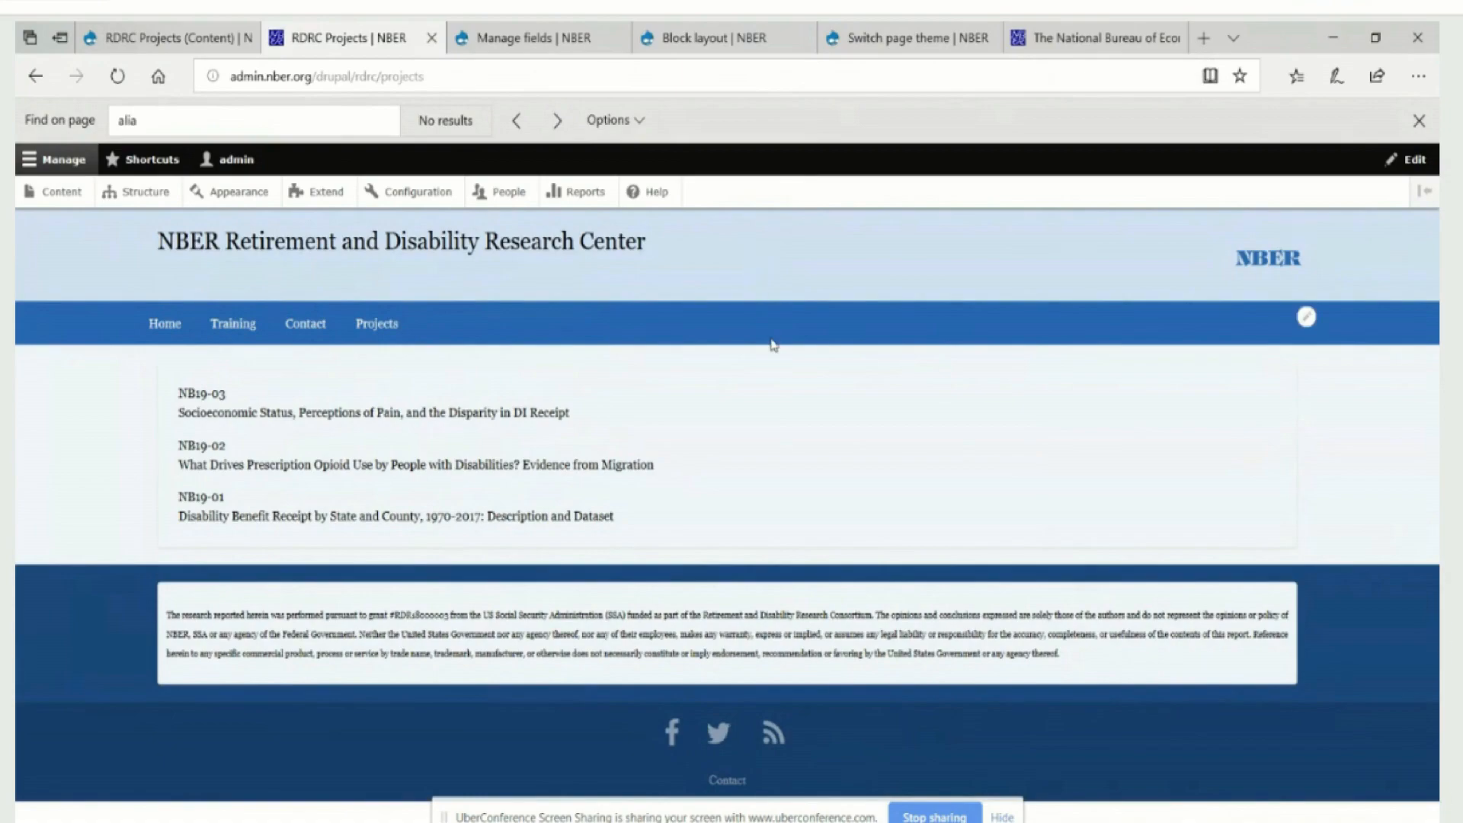
{"action": "left_click_drag", "start_coordinate": [583, 417], "coordinate": [662, 417]}
{"action": "left_click_drag", "start_coordinate": [226, 394], "coordinate": [166, 396]}
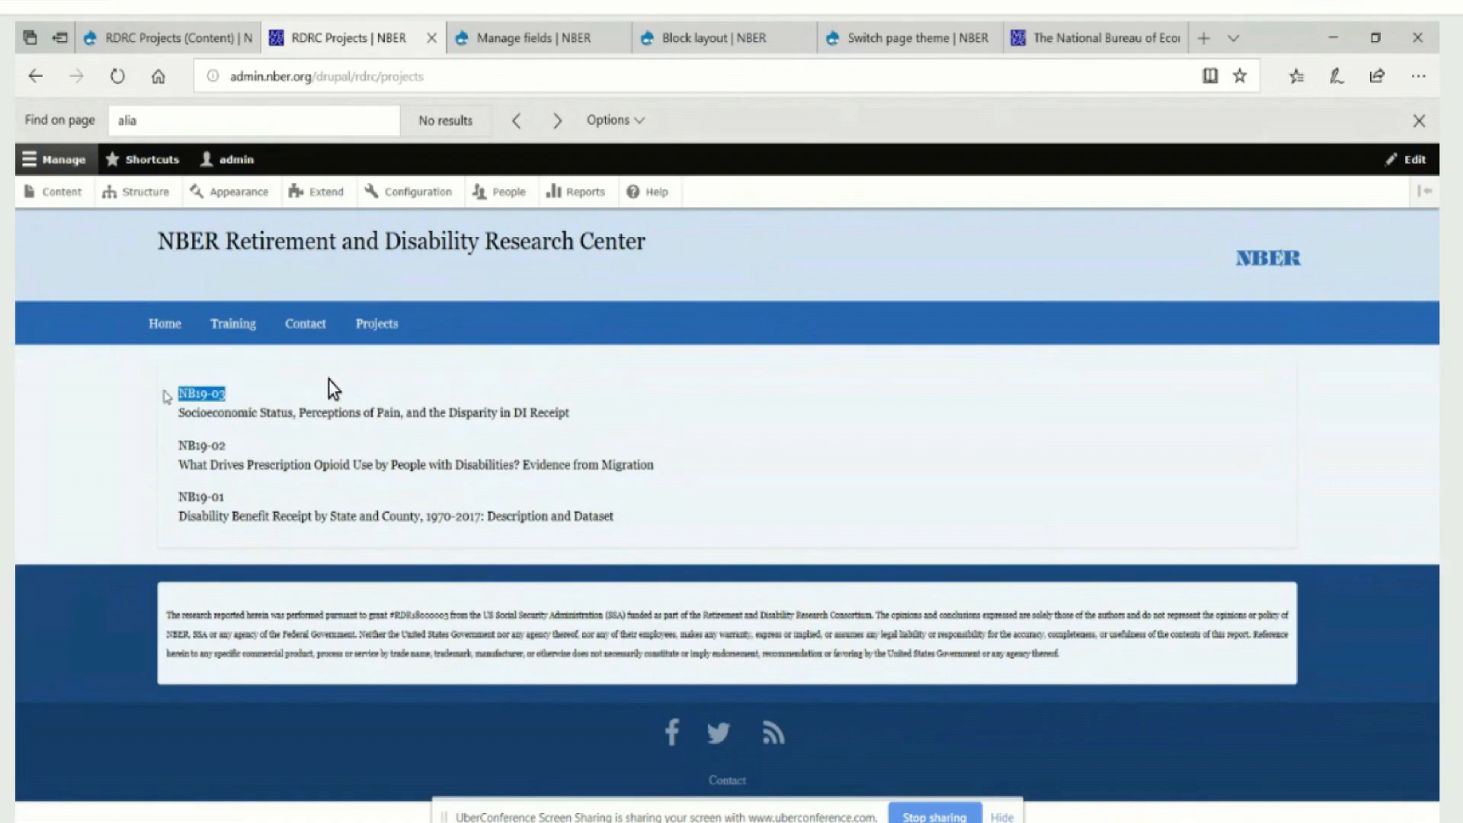
{"action": "left_click", "coordinate": [192, 414]}
{"action": "left_click", "coordinate": [236, 392]}
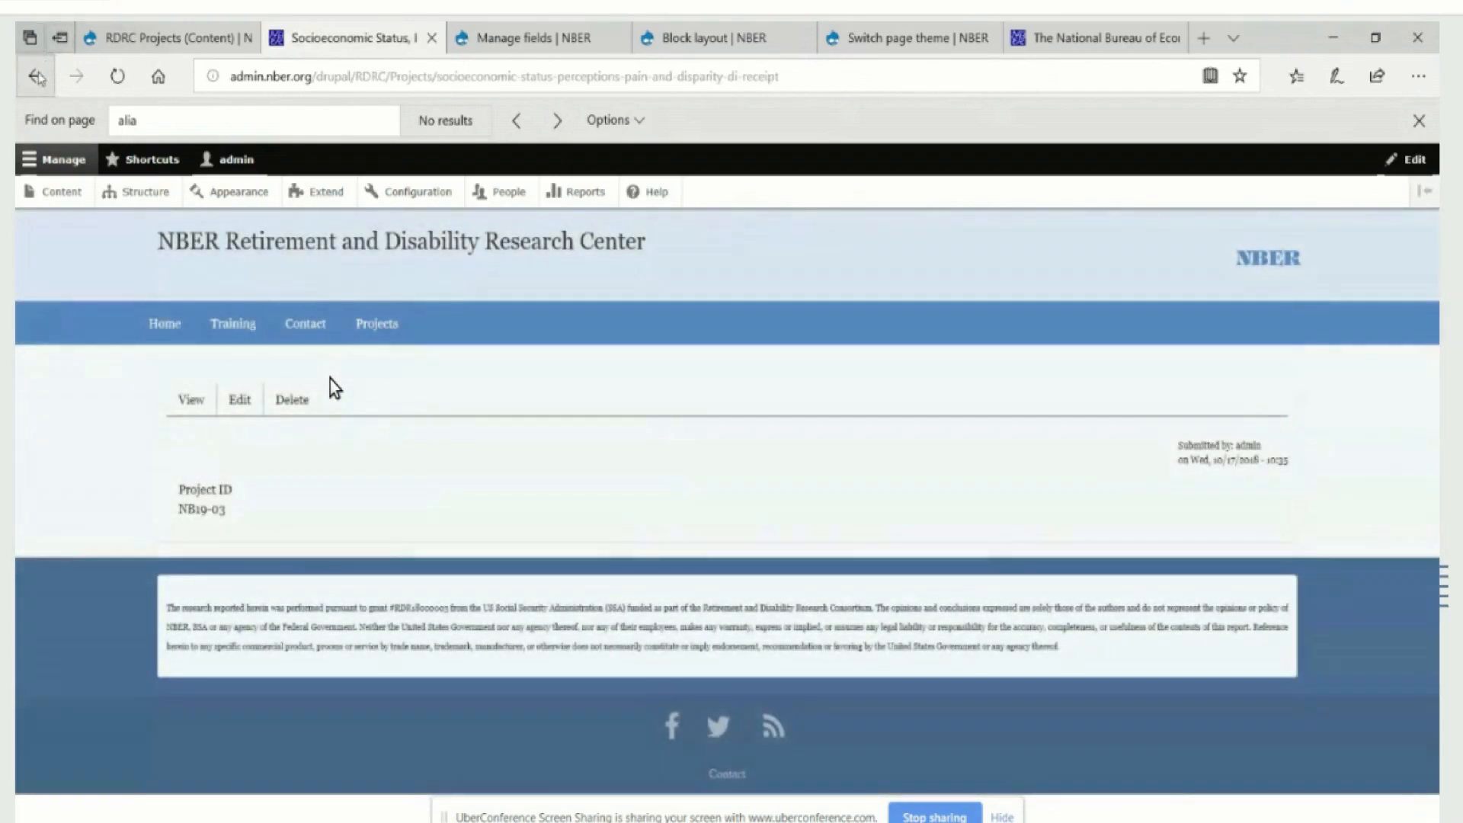
{"action": "left_click", "coordinate": [37, 77]}
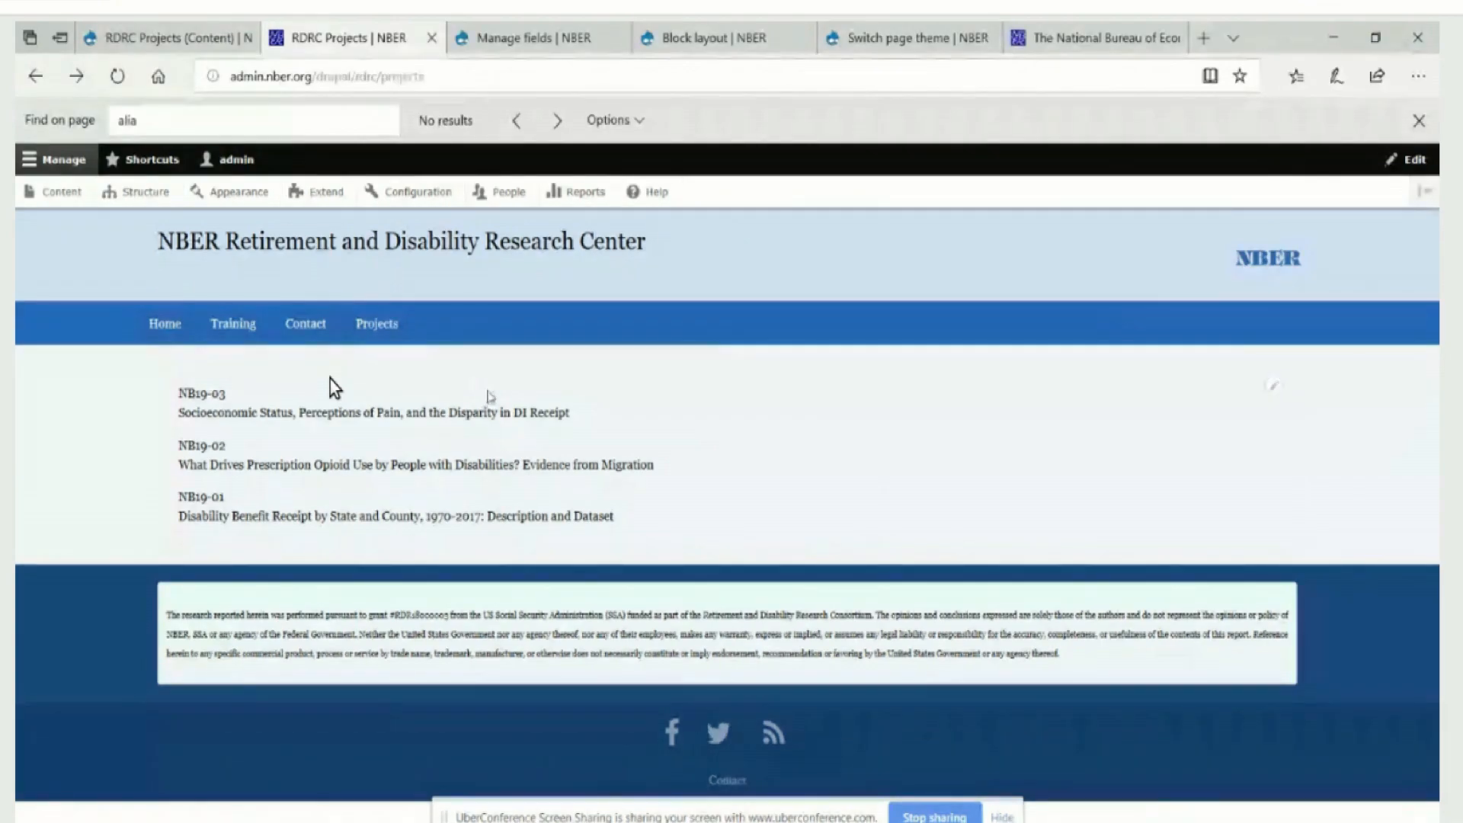
- Open the RDRC Projects view for editing from the projects page and review its settings and preview
{"action": "left_click", "coordinate": [1273, 387]}
{"action": "left_click", "coordinate": [1267, 412]}
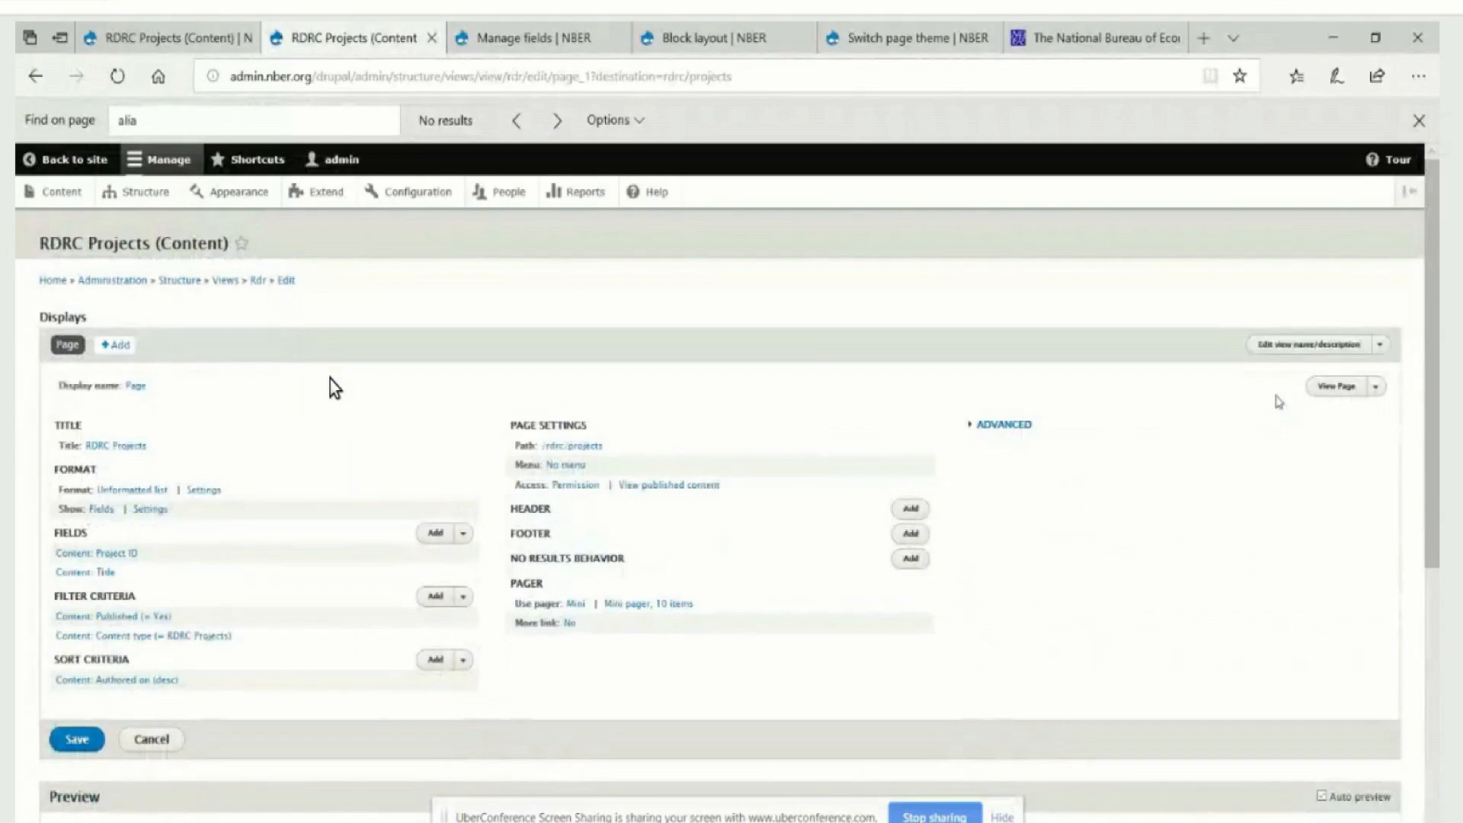
{"action": "scroll", "coordinate": [952, 492], "scroll_direction": "down", "scroll_amount": 3}
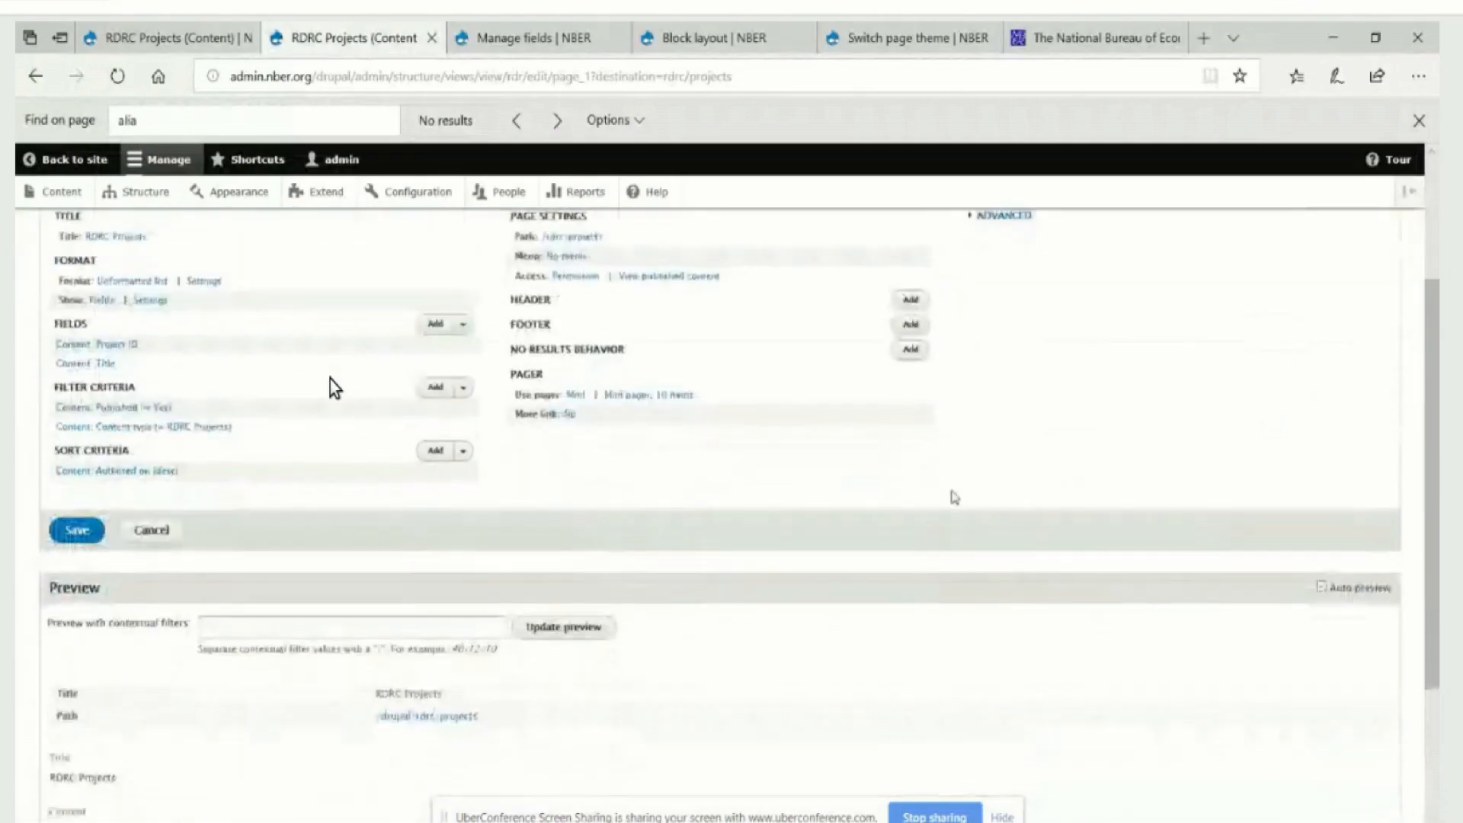
{"action": "scroll", "coordinate": [954, 496], "scroll_direction": "down", "scroll_amount": 2}
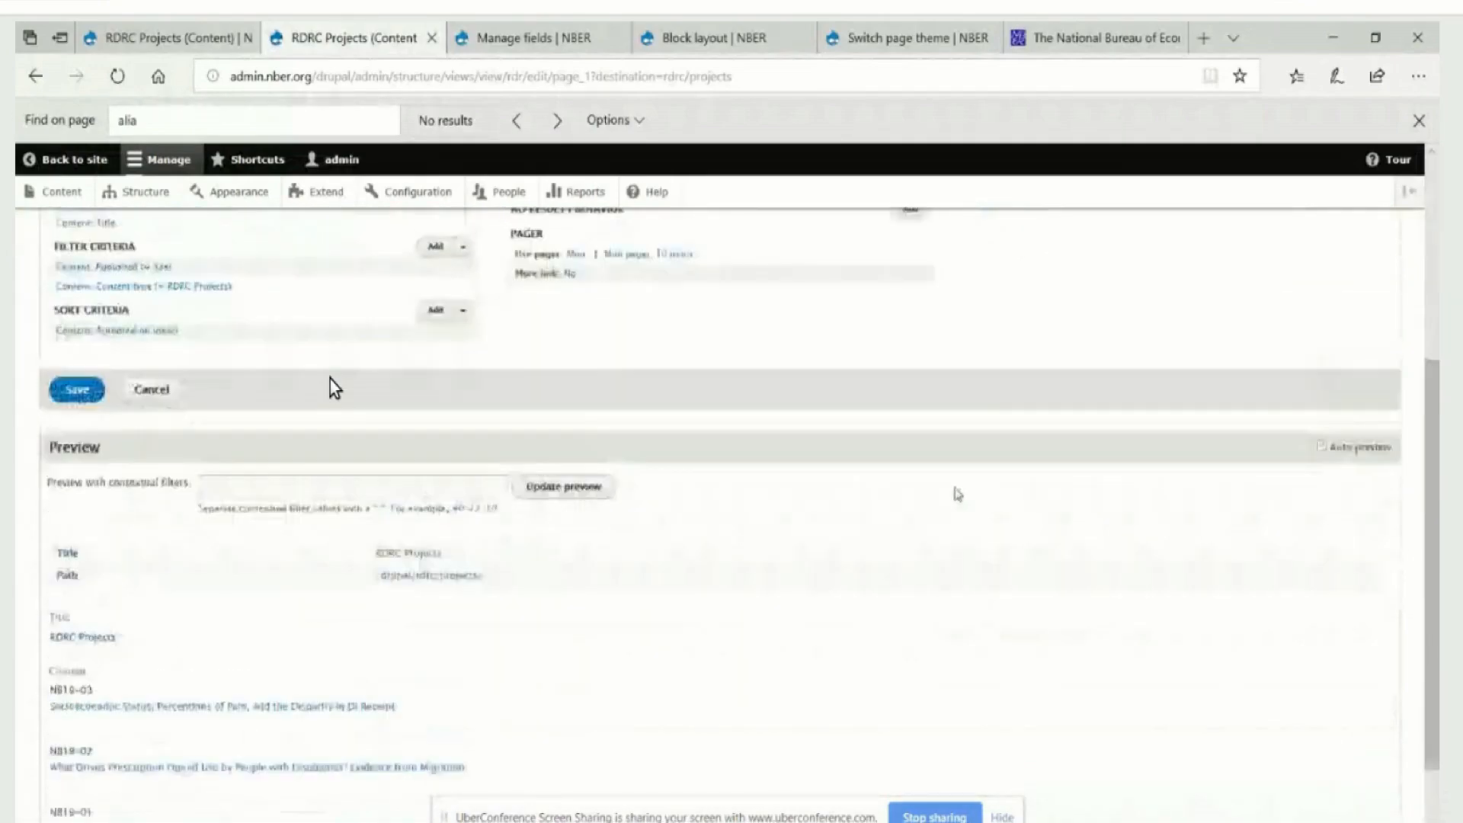
{"action": "scroll", "coordinate": [958, 494], "scroll_direction": "up", "scroll_amount": 3}
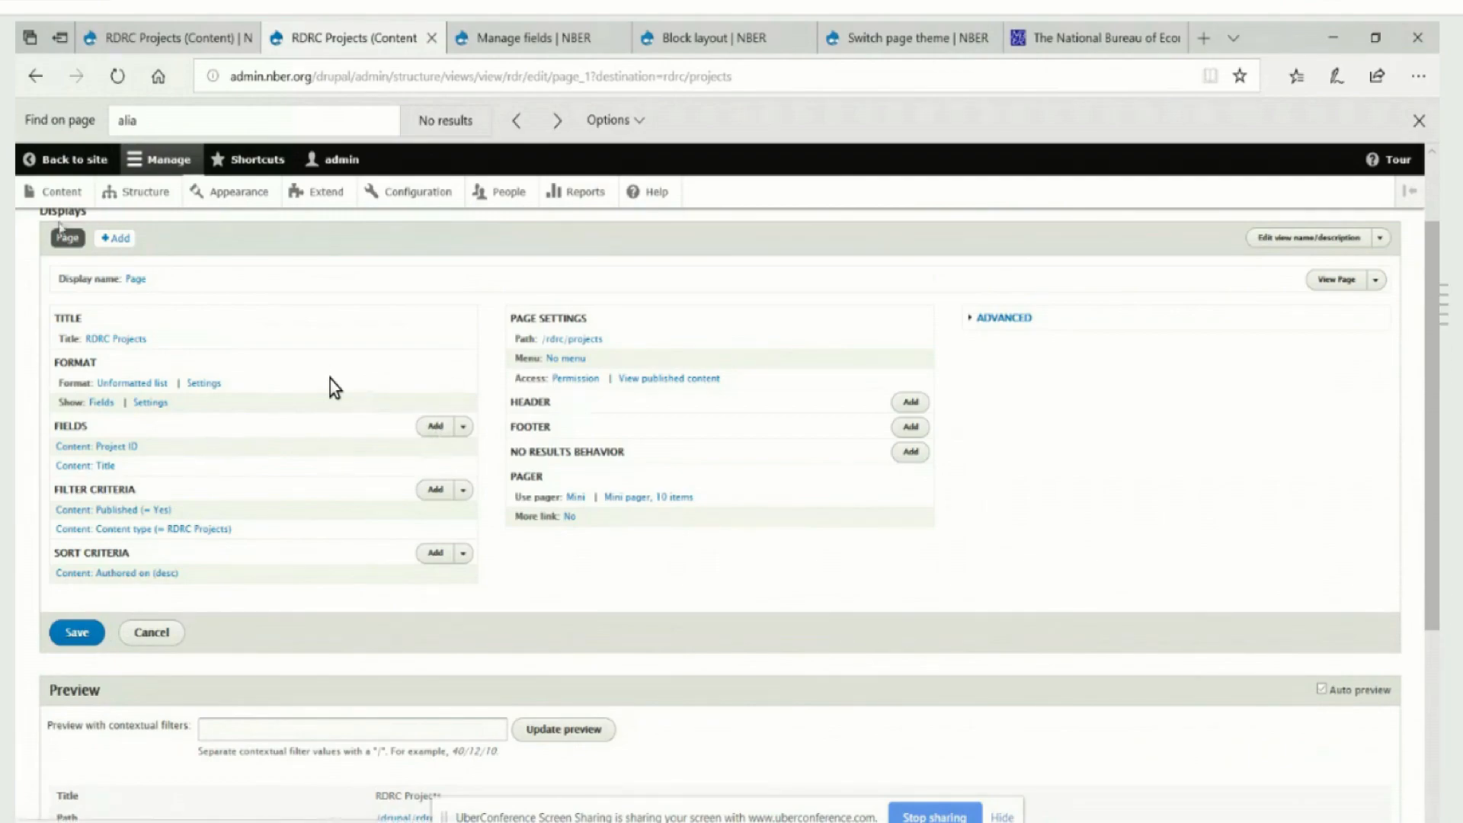
- Open the field list of the RDRC Projects content type and bring up the settings of its Project ID field
{"action": "left_click", "coordinate": [61, 192]}
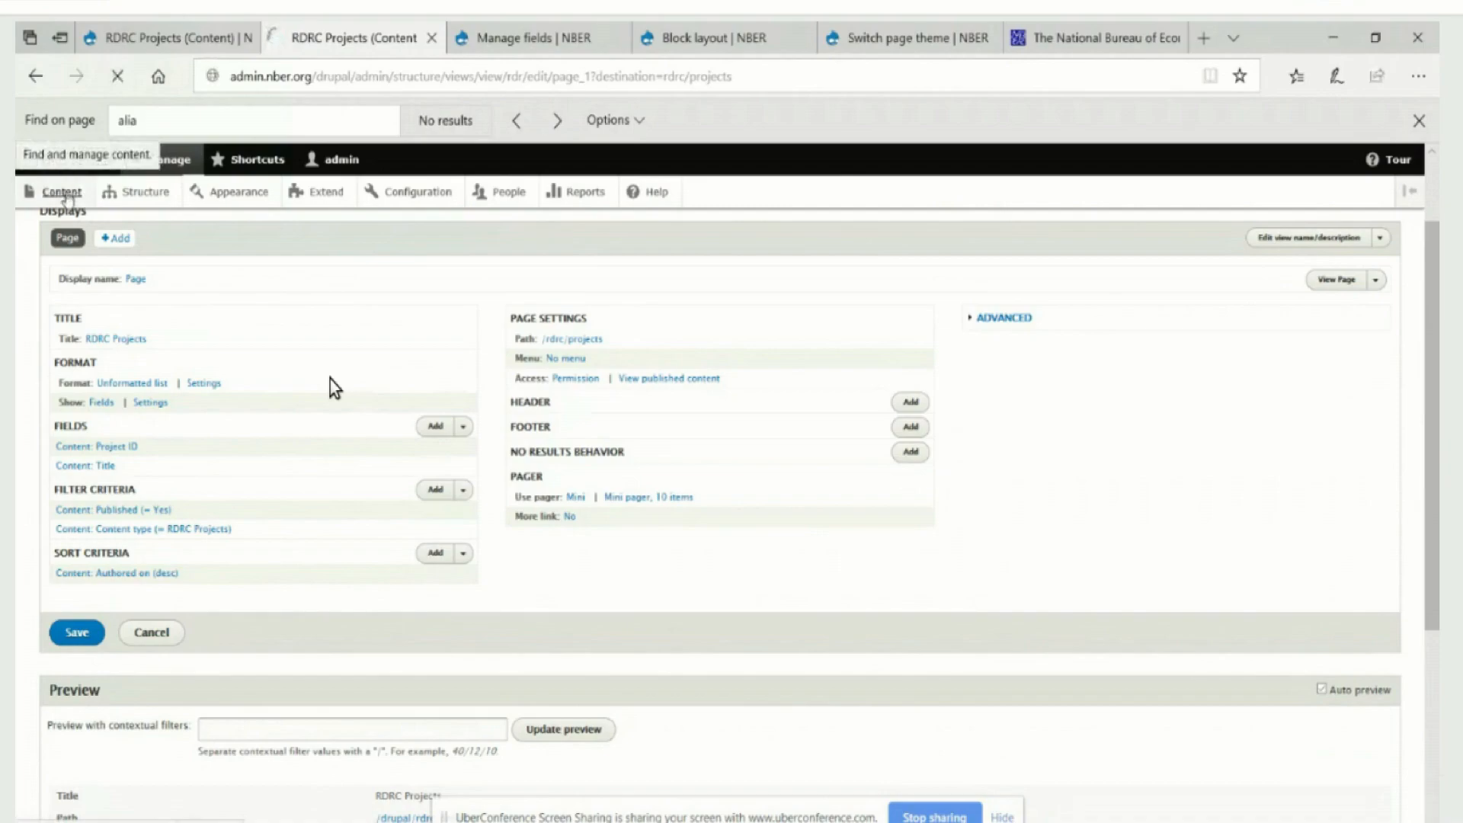
{"action": "left_click", "coordinate": [141, 197]}
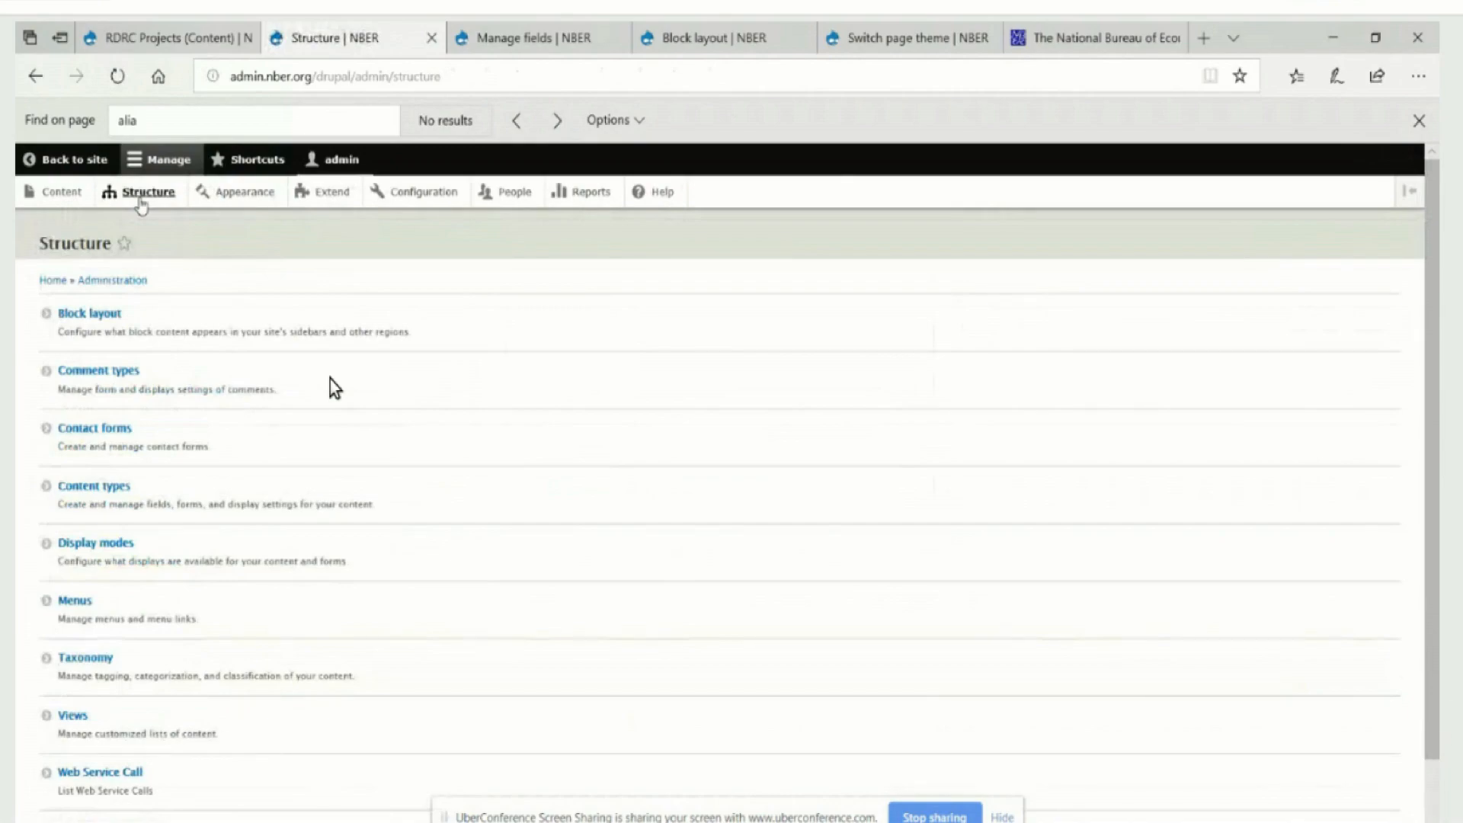
{"action": "left_click", "coordinate": [86, 490]}
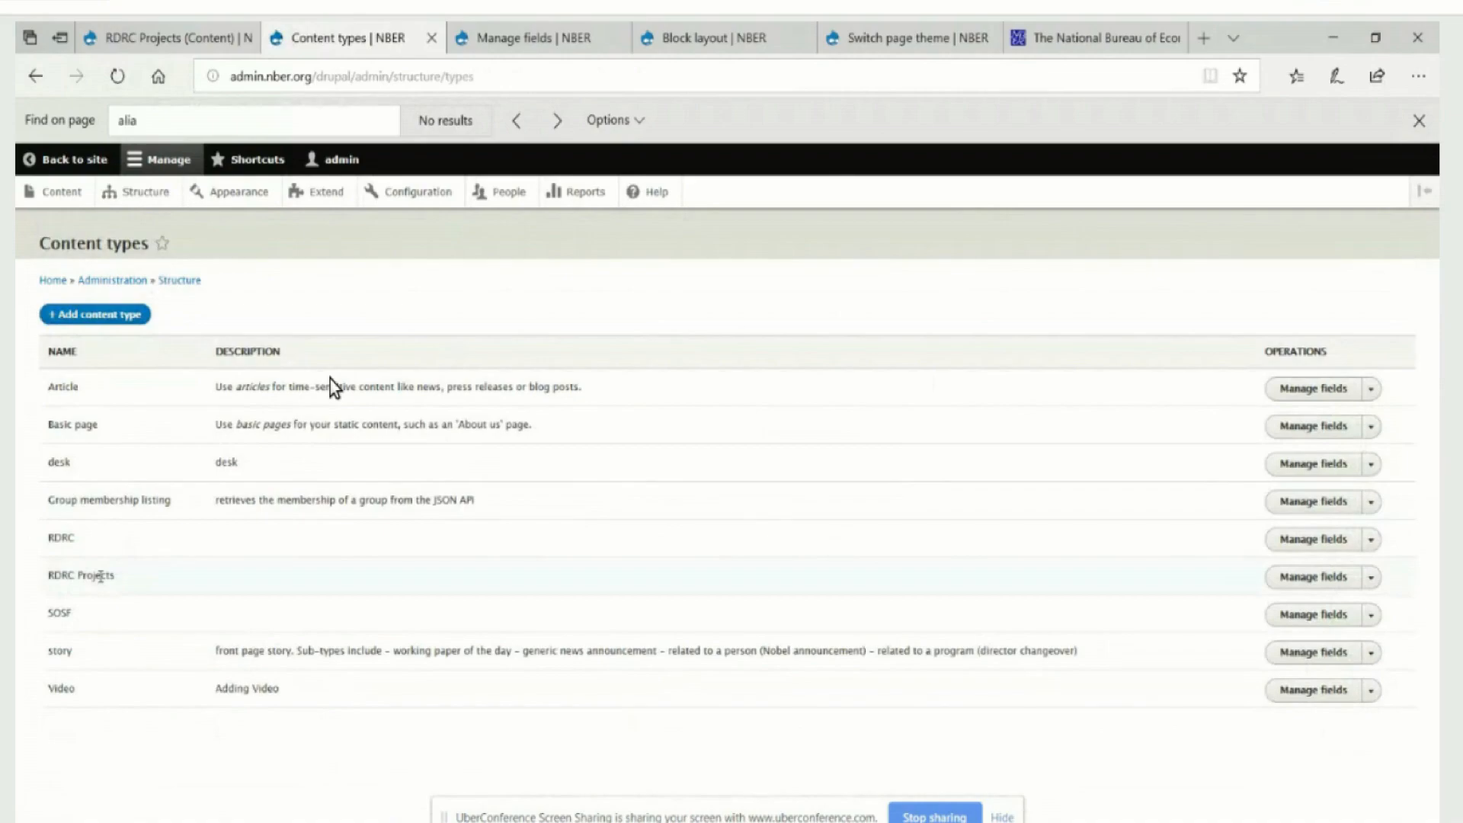
{"action": "left_click", "coordinate": [1343, 584]}
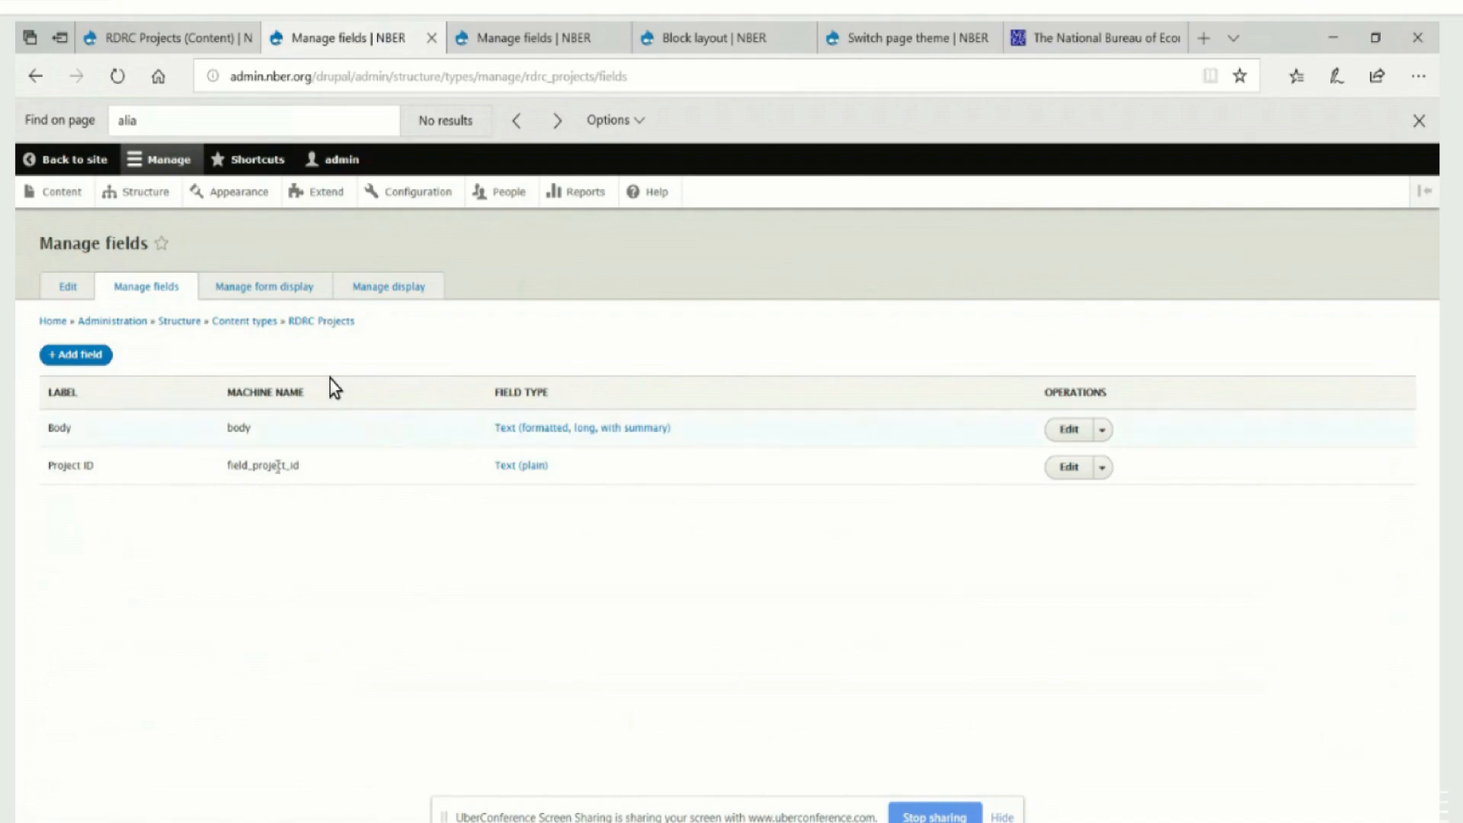
{"action": "mouse_move", "coordinate": [539, 38]}
{"action": "left_click", "coordinate": [1067, 469]}
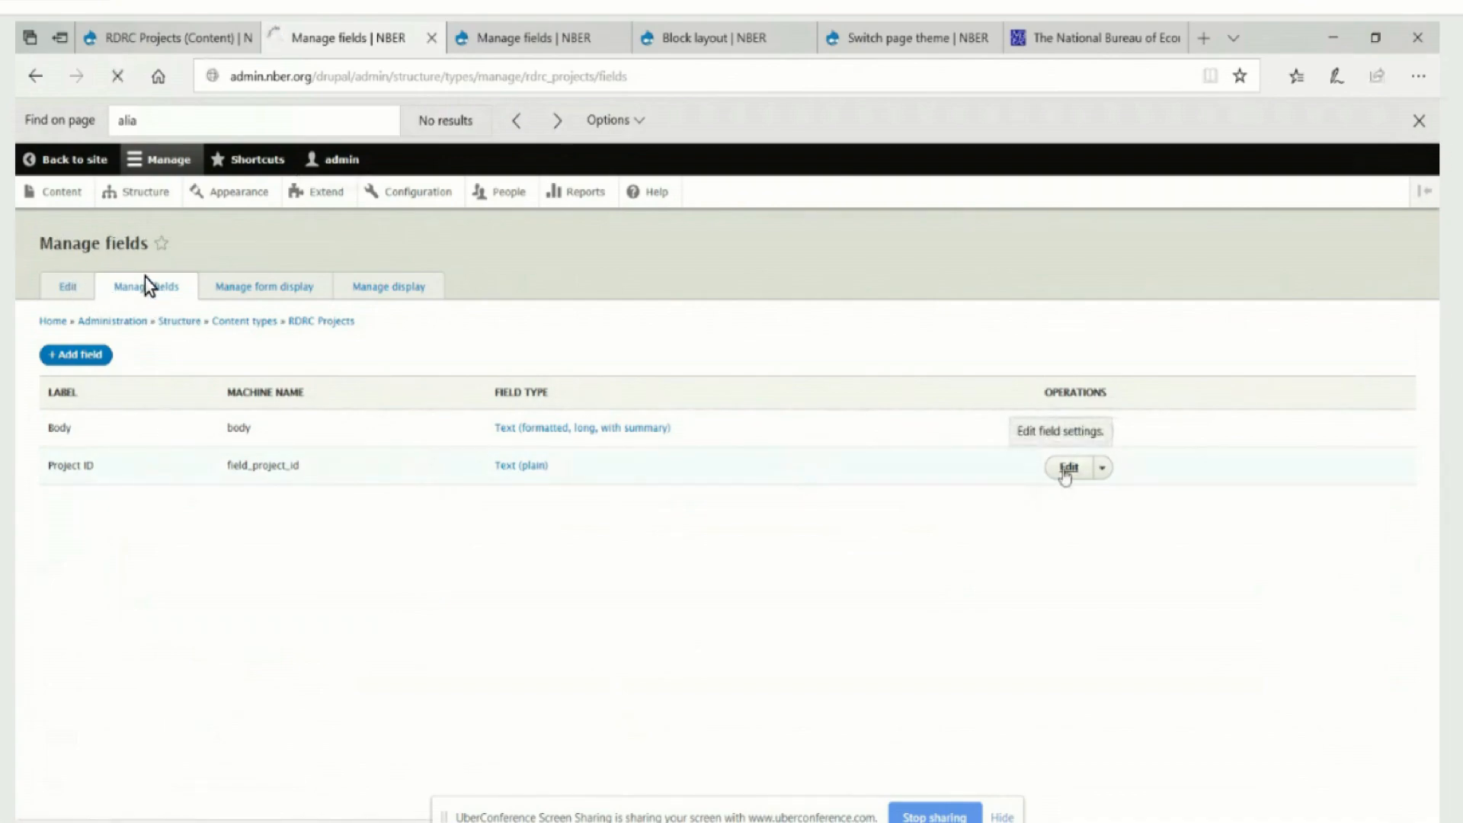
- Leave the Project ID field, open the RDRC Projects content type for editing and select its title field label in the submission form settings
{"action": "left_click", "coordinate": [38, 79]}
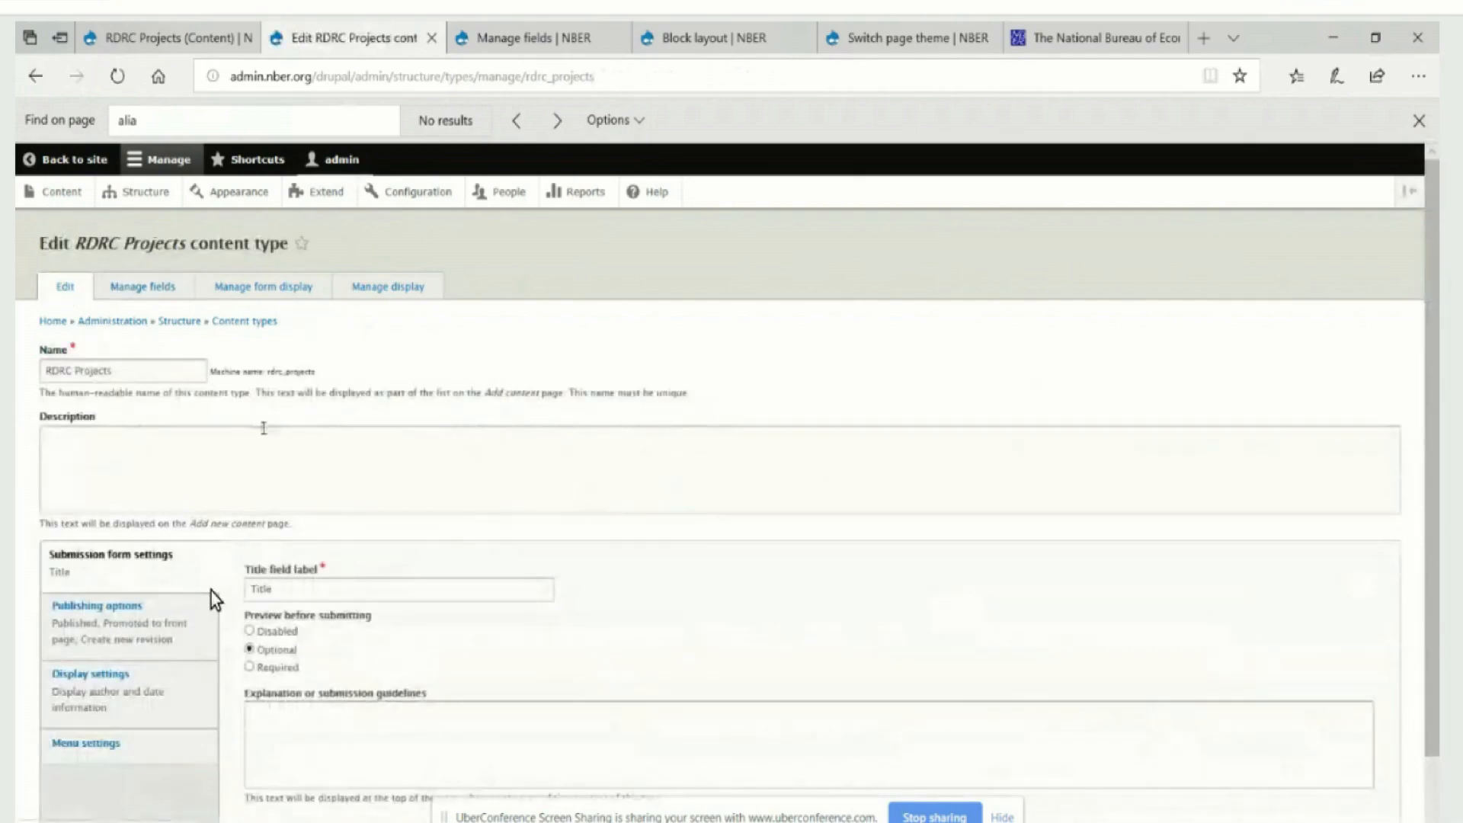
{"action": "scroll", "coordinate": [304, 565], "scroll_direction": "down", "scroll_amount": 1}
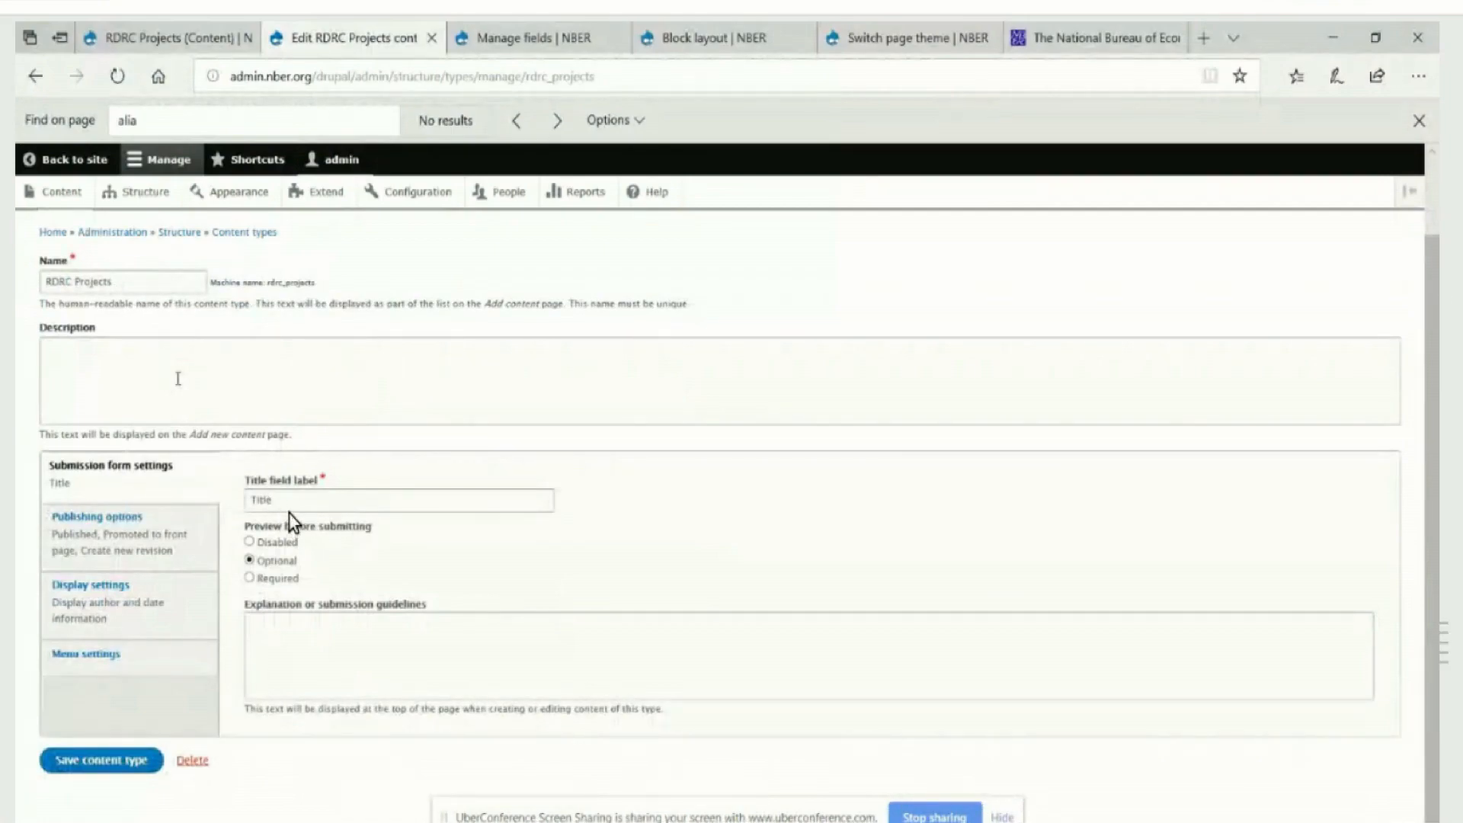
{"action": "left_click", "coordinate": [304, 499]}
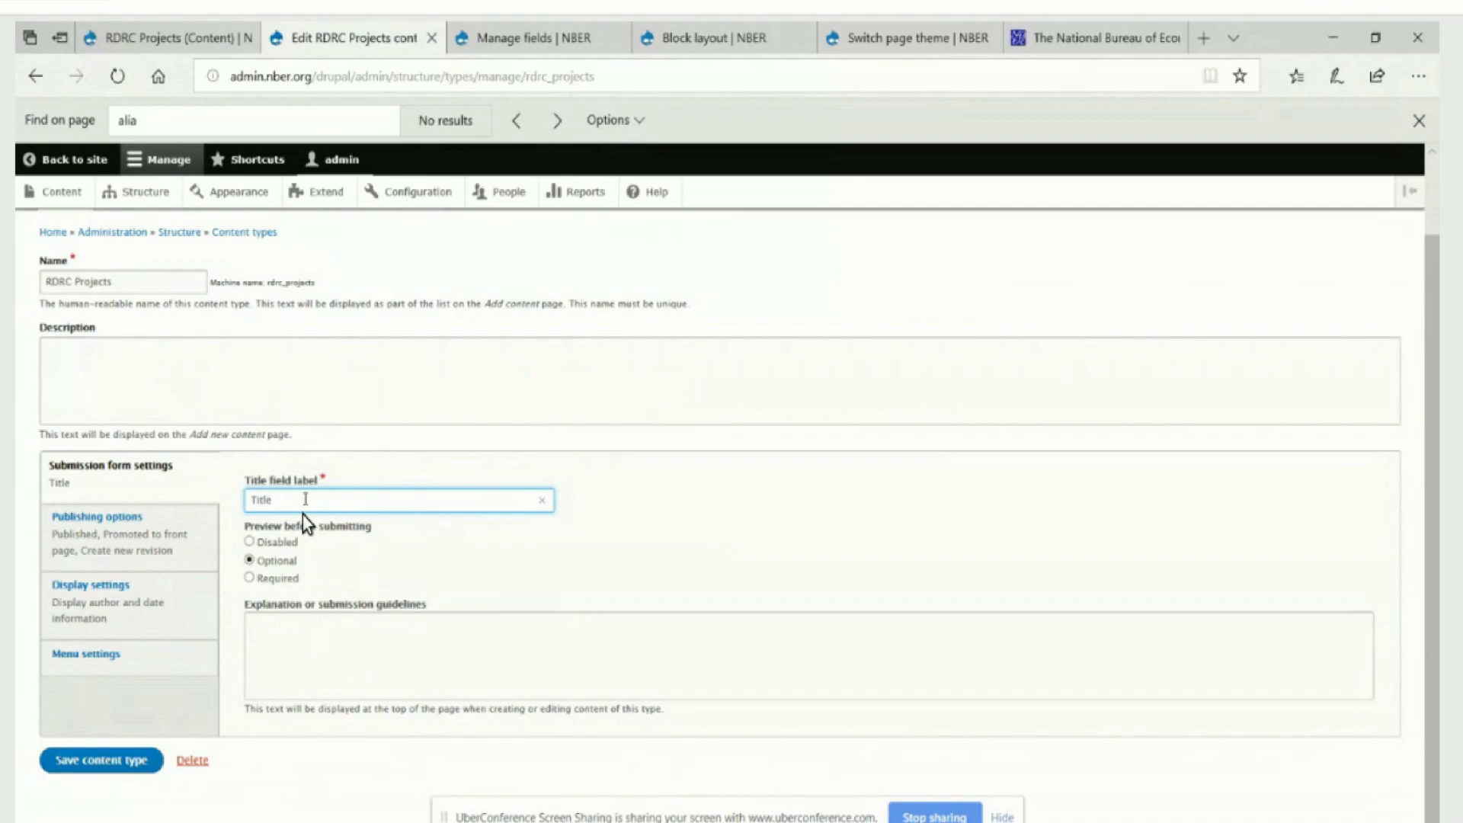
{"action": "left_click", "coordinate": [807, 558]}
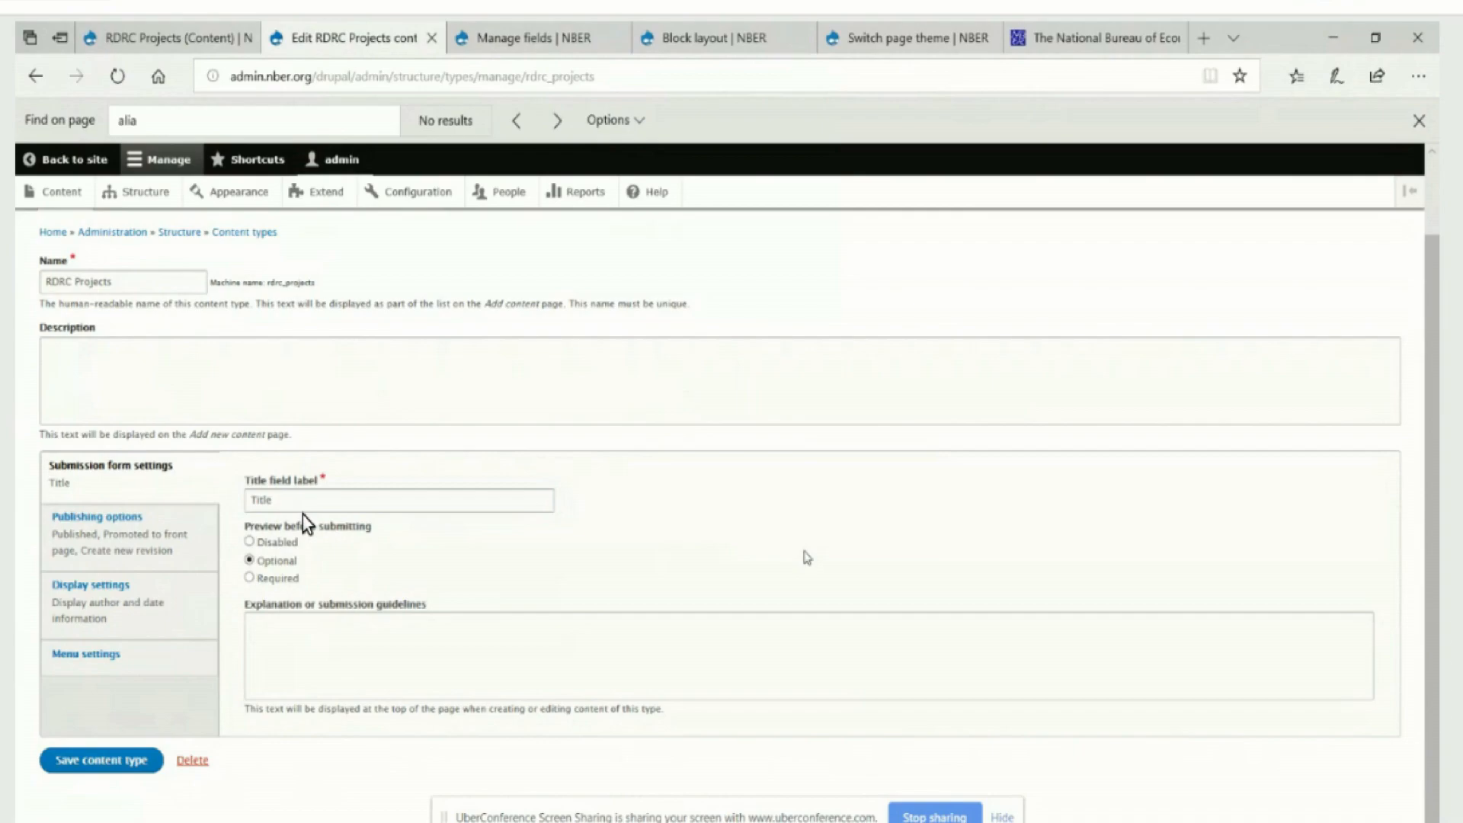
{"action": "left_click", "coordinate": [238, 488]}
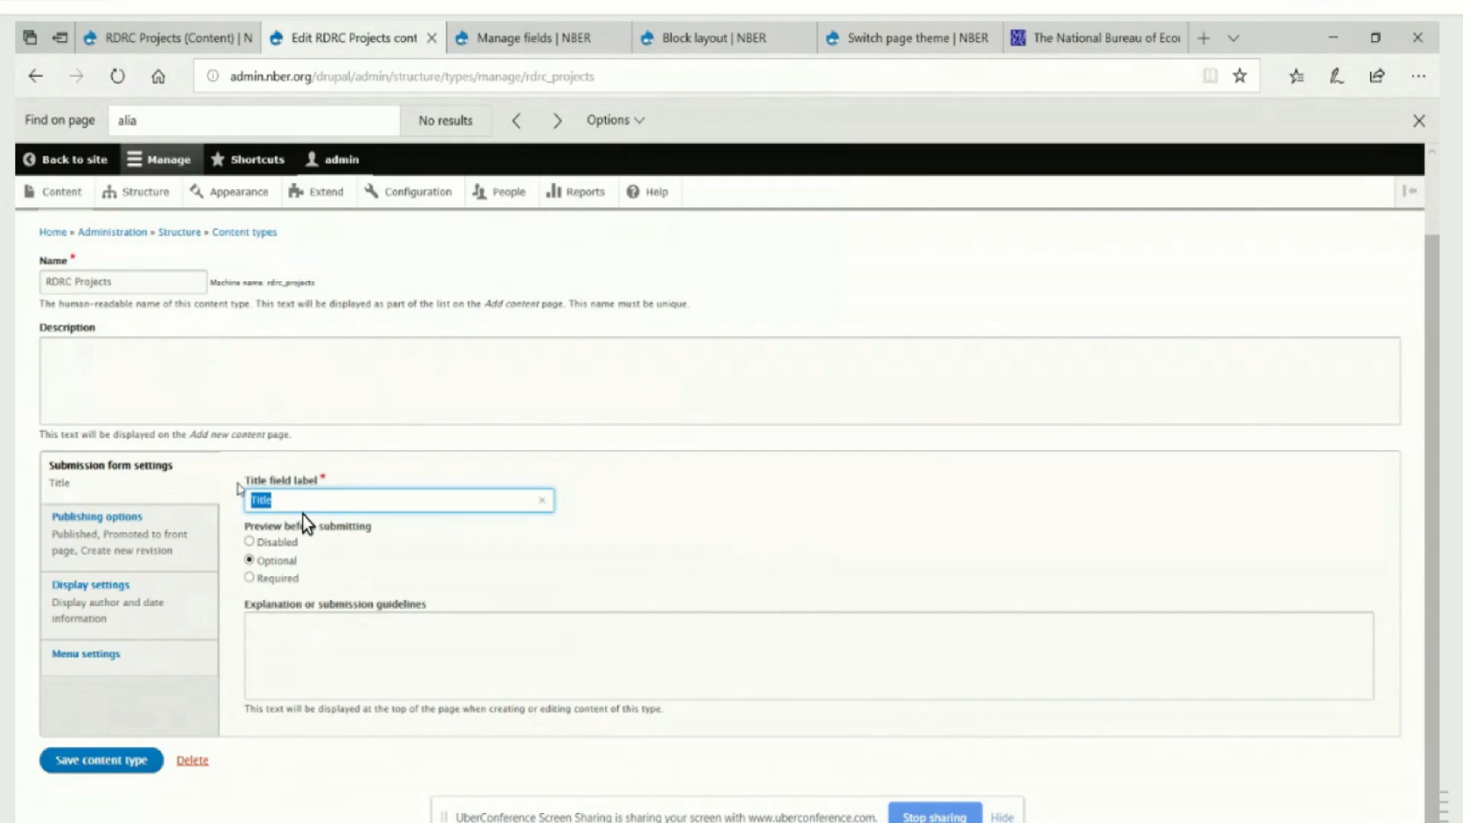